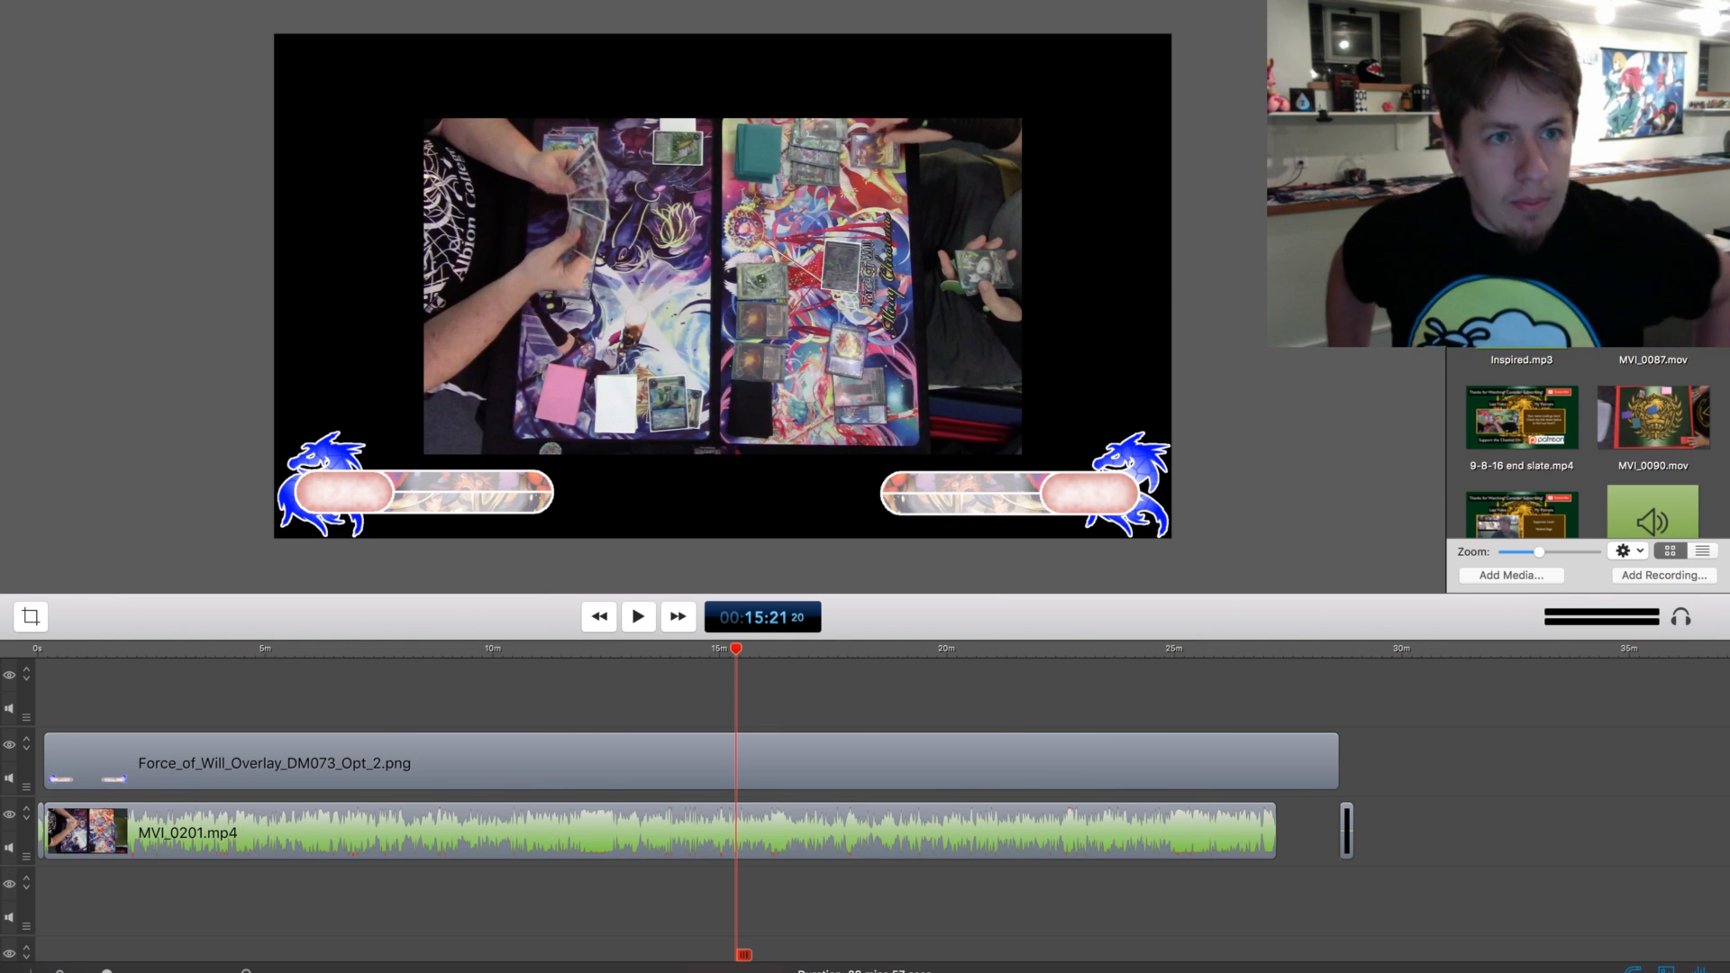
# Enlarge the MVI_0201.mp4 clip from two opposite corners so it fills the entire video canvas beneath the overlay
pyautogui.click(691, 762)
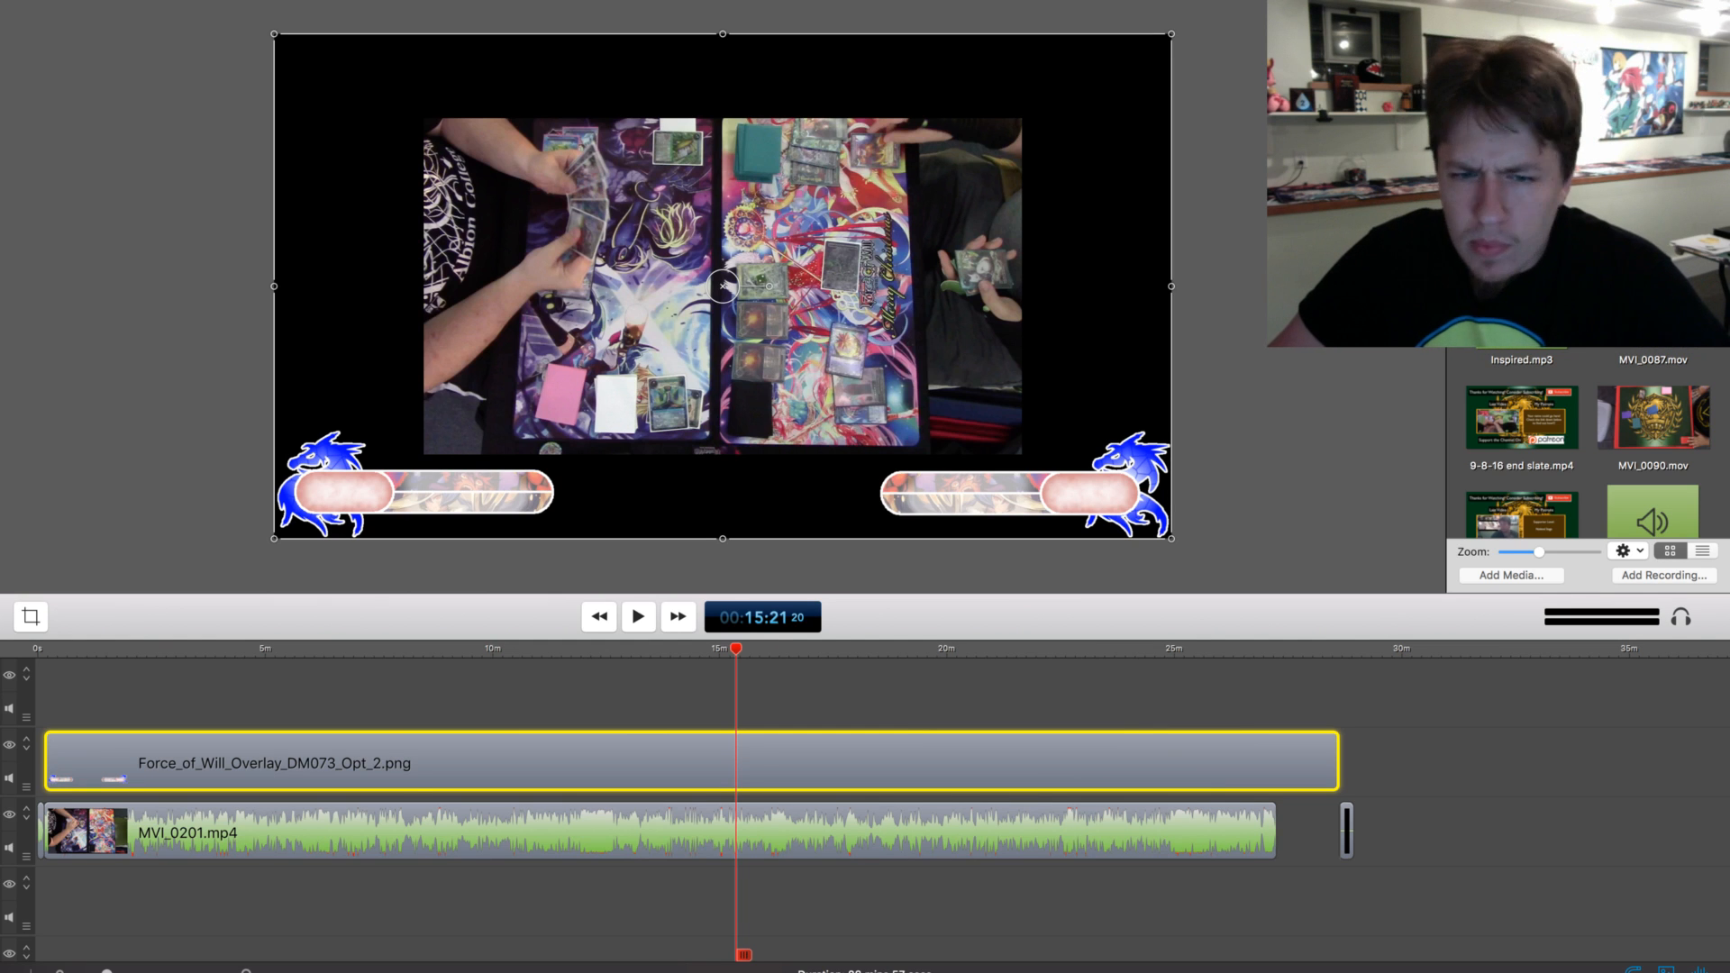
pyautogui.scroll(3, 865, 811)
pyautogui.scroll(-4, 865, 810)
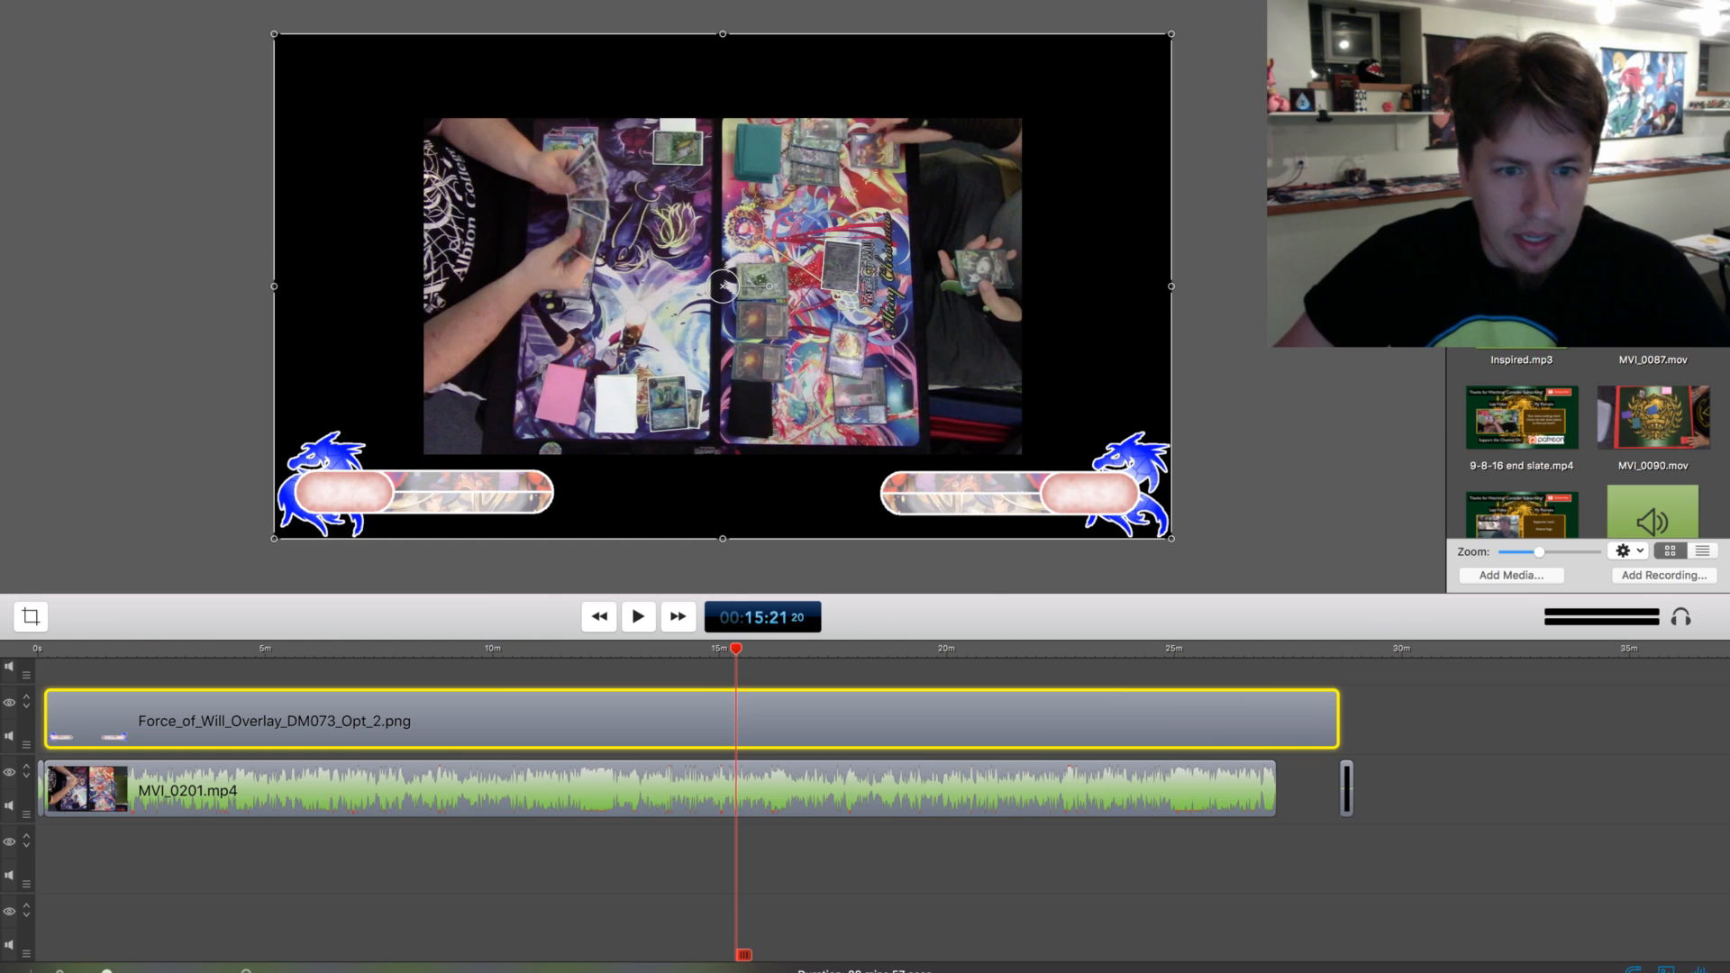
pyautogui.click(660, 790)
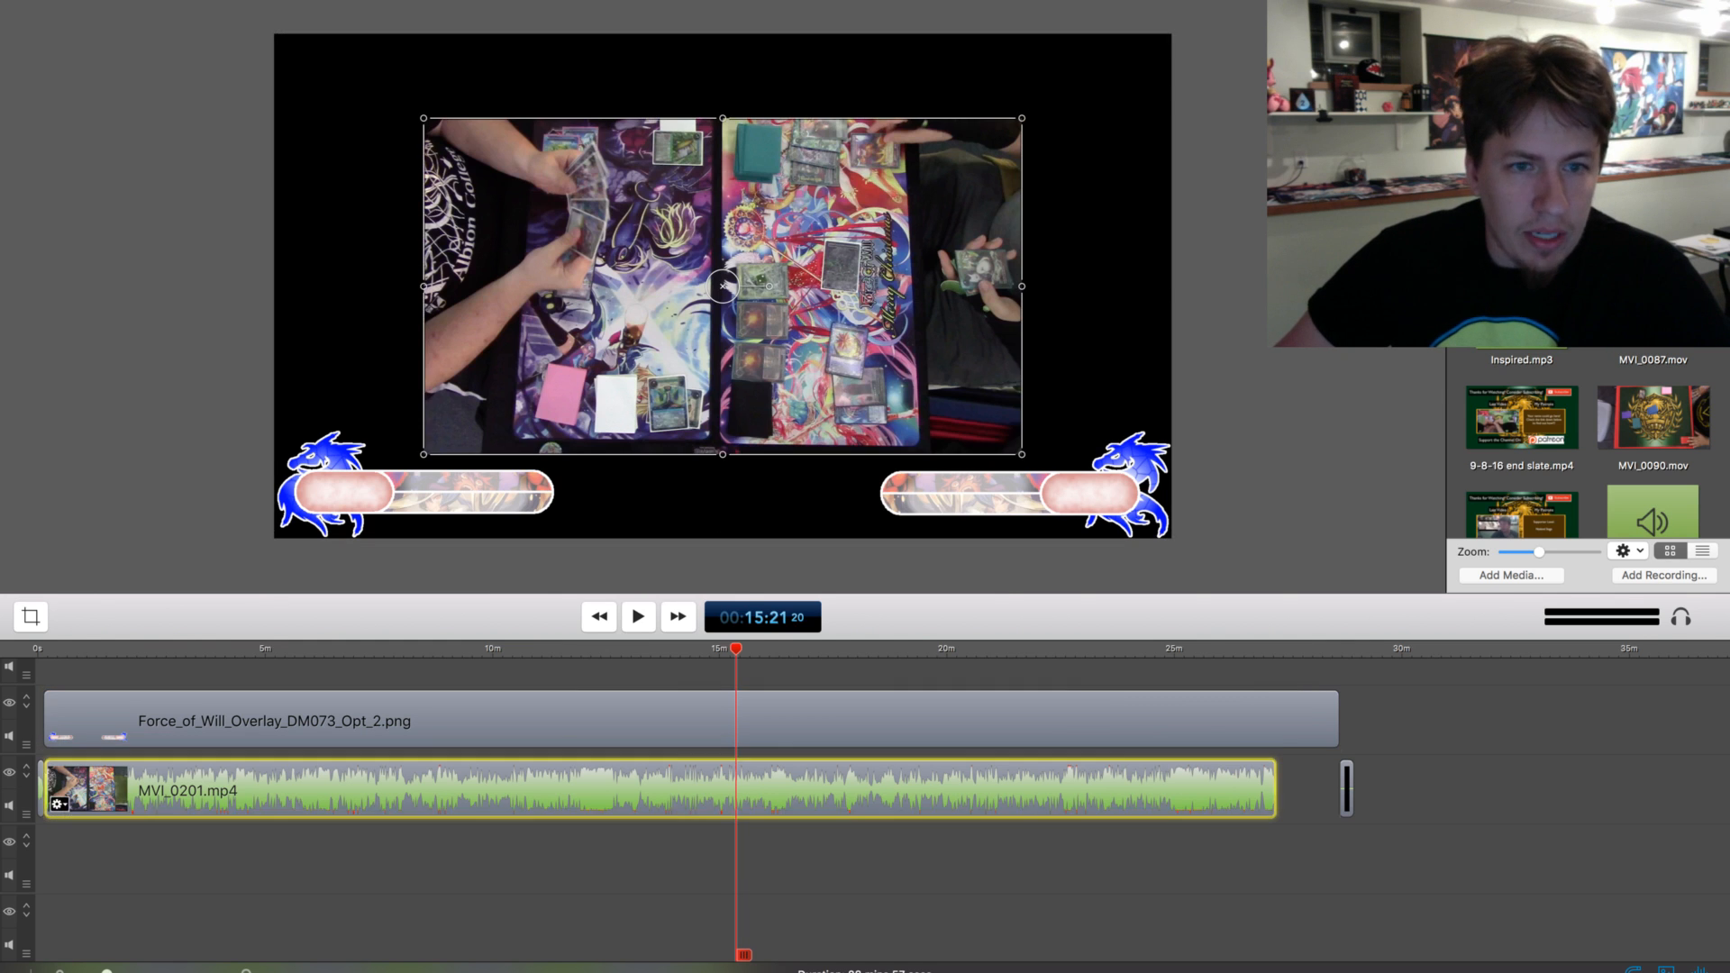
pyautogui.moveTo(423, 454); pyautogui.dragTo(274, 538)
pyautogui.moveTo(1021, 118); pyautogui.dragTo(1171, 35)
pyautogui.click(1218, 81)
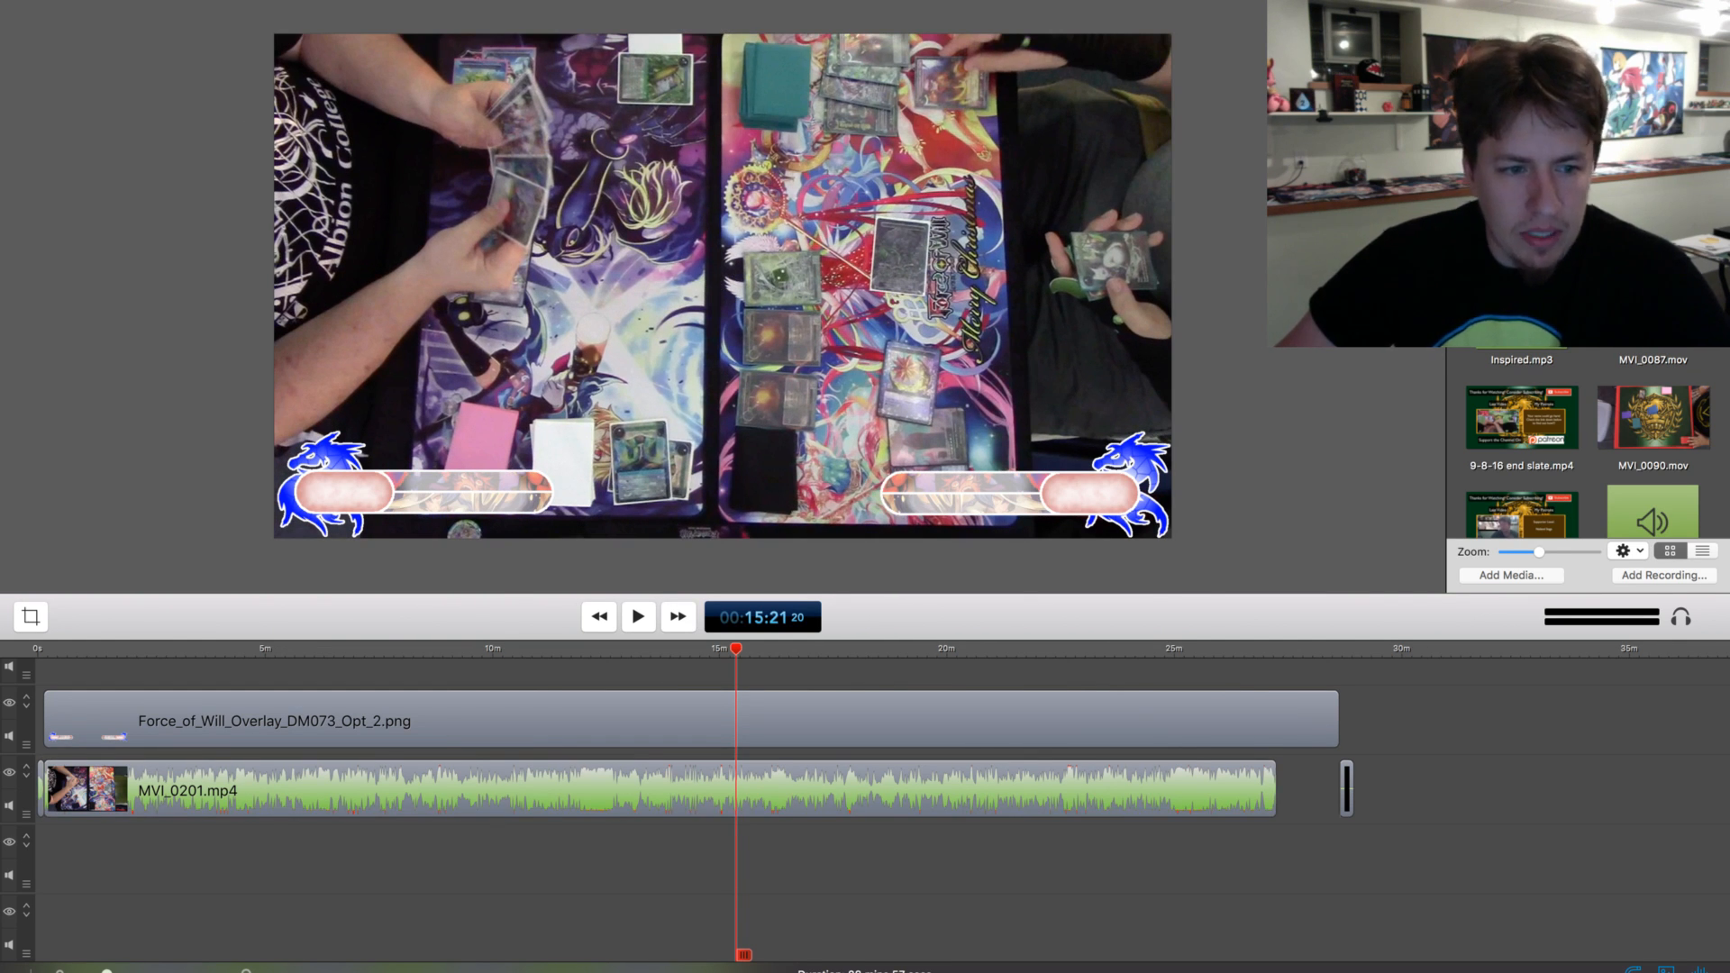
# Add a text box over the overlay's lower-left counter, remove its background and make the text black
pyautogui.scroll(3, 865, 811)
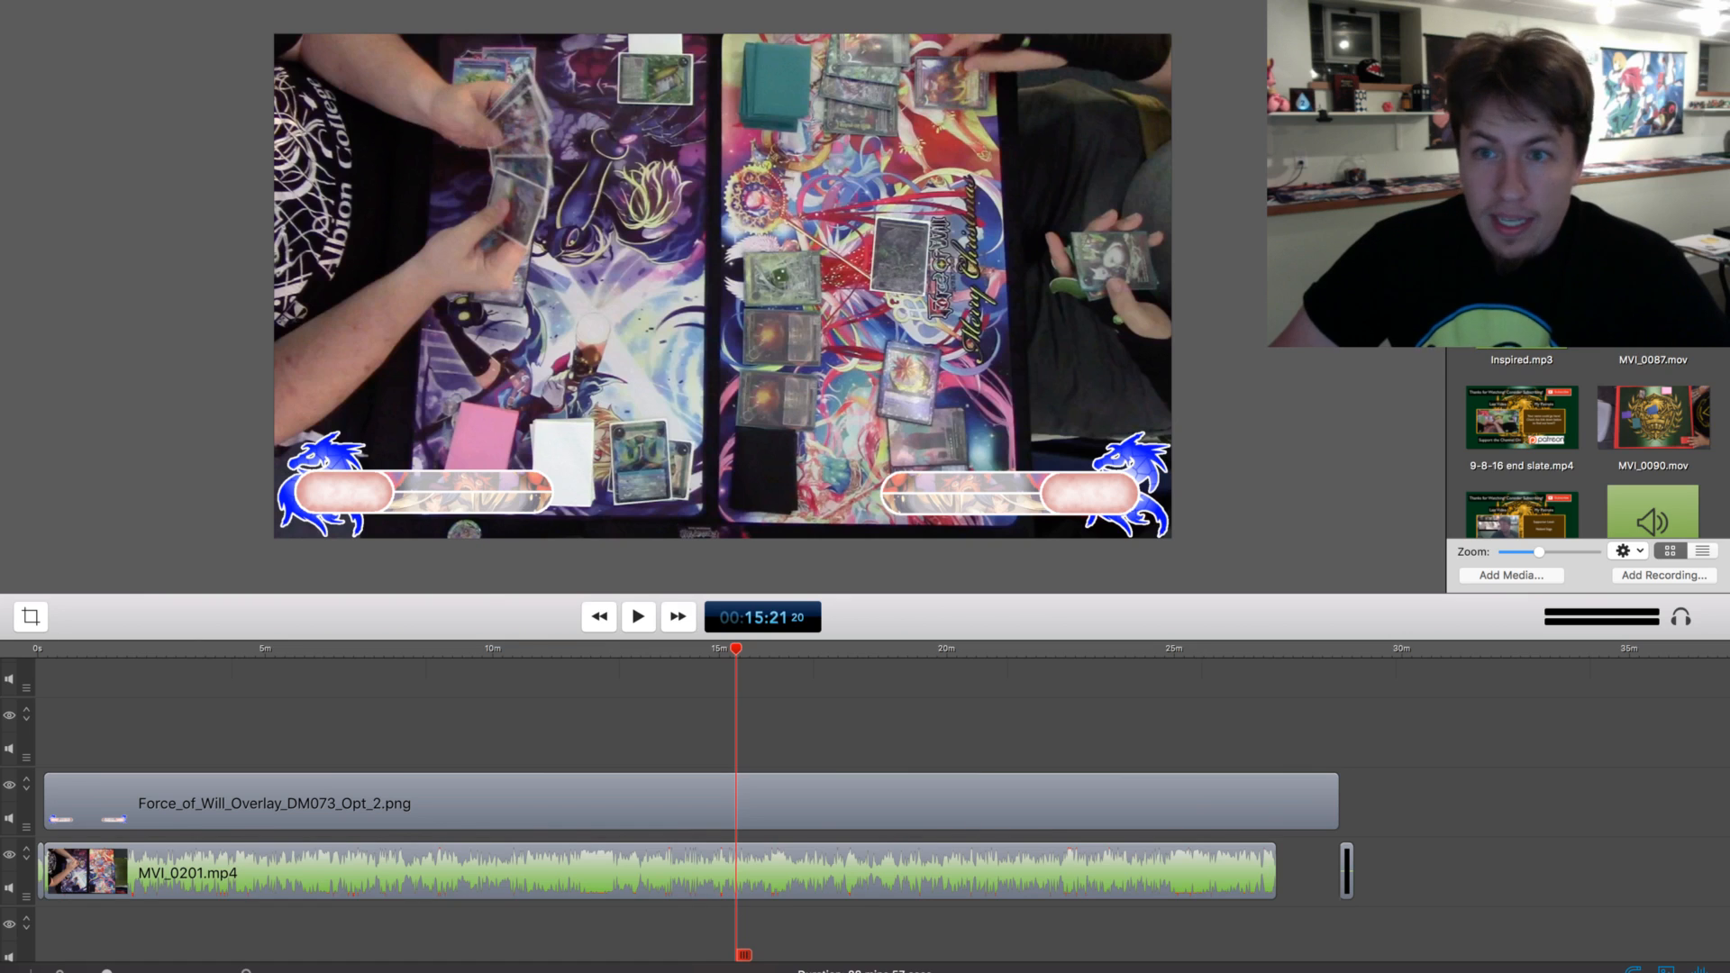
pyautogui.click(1677, 16)
pyautogui.click(1703, 47)
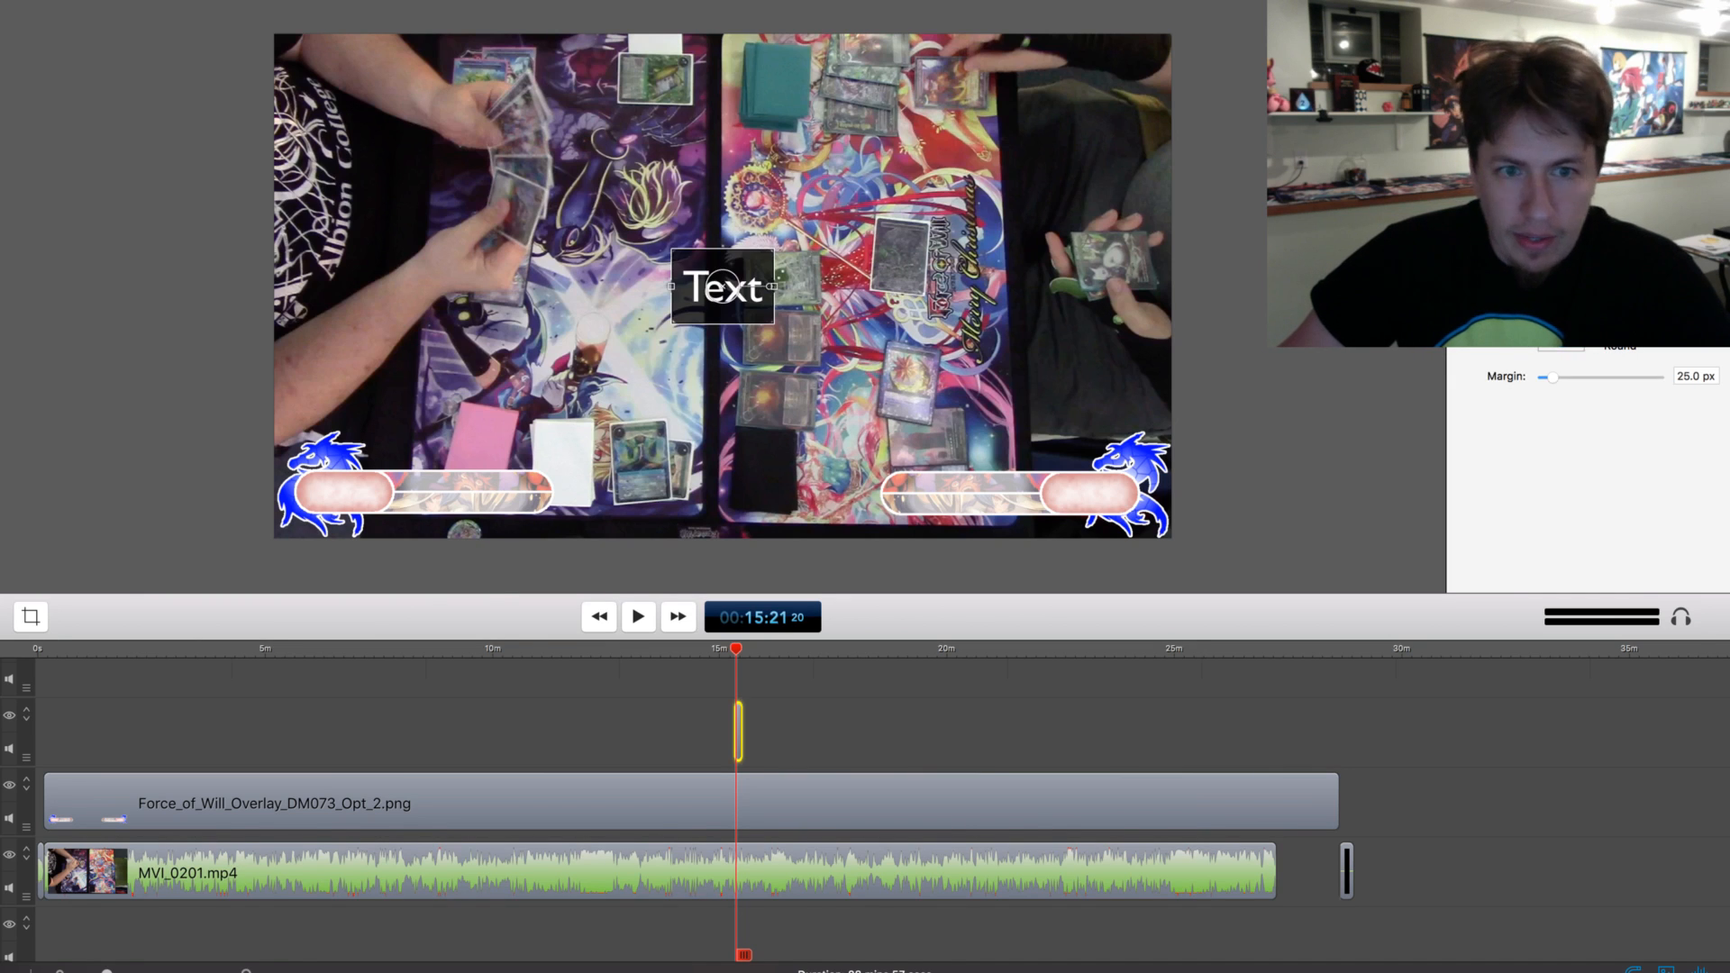
pyautogui.moveTo(724, 287); pyautogui.dragTo(342, 491)
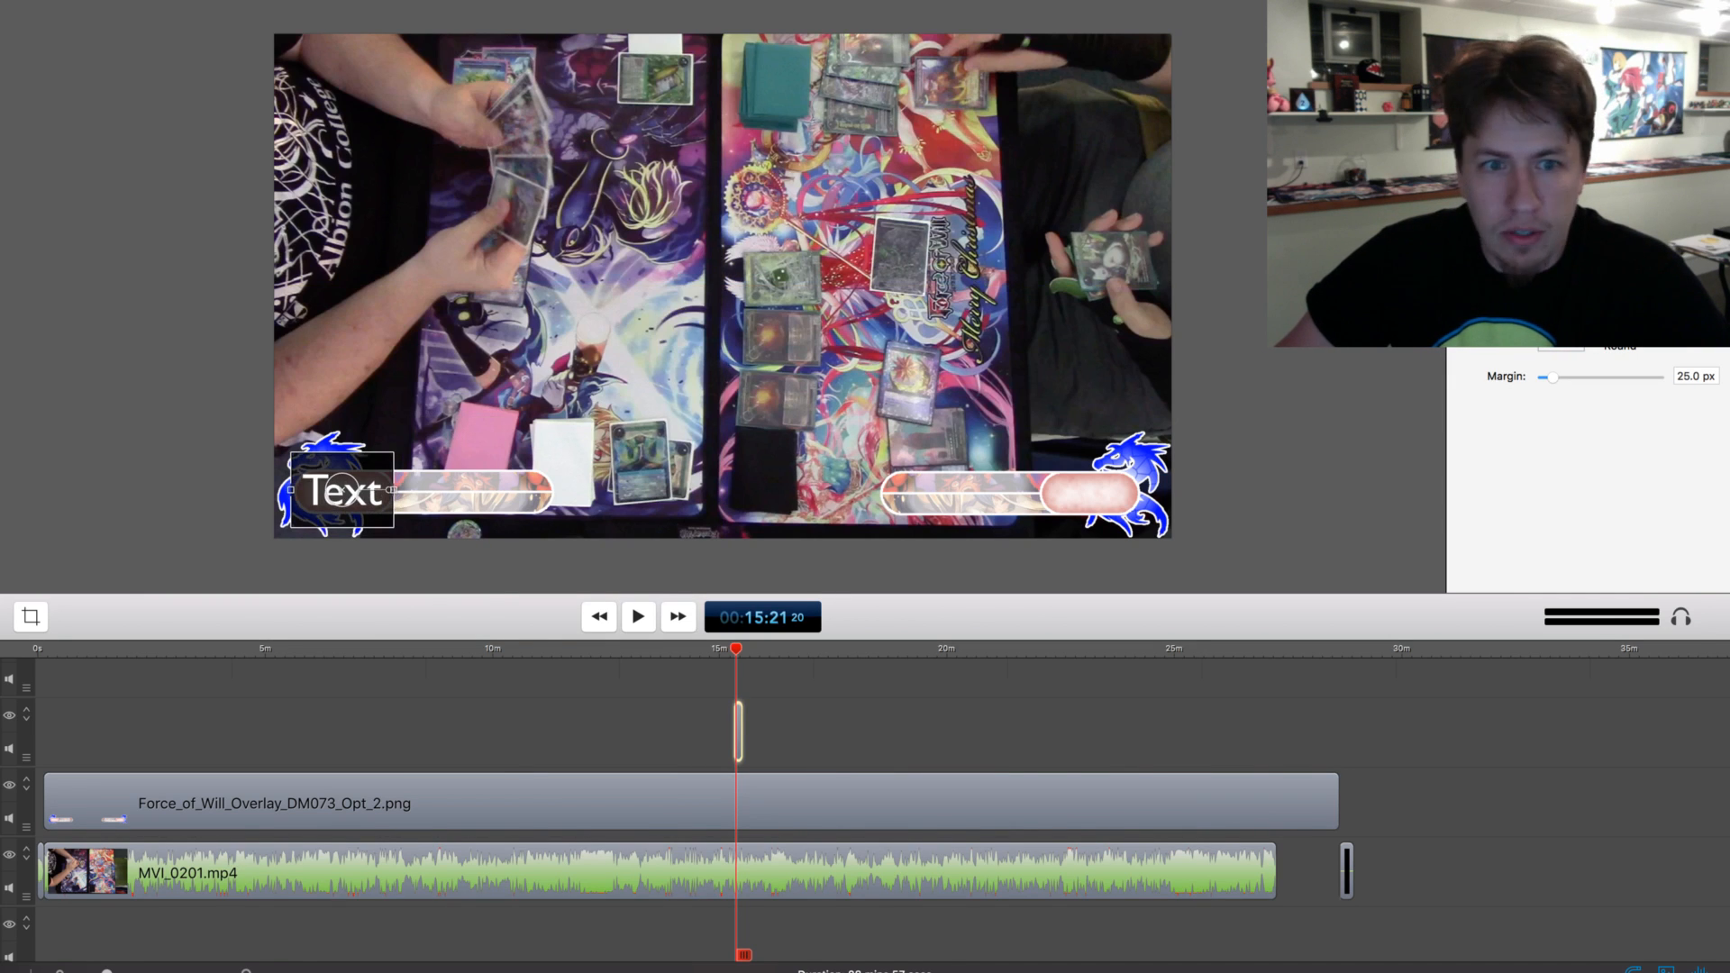
pyautogui.click(1544, 311)
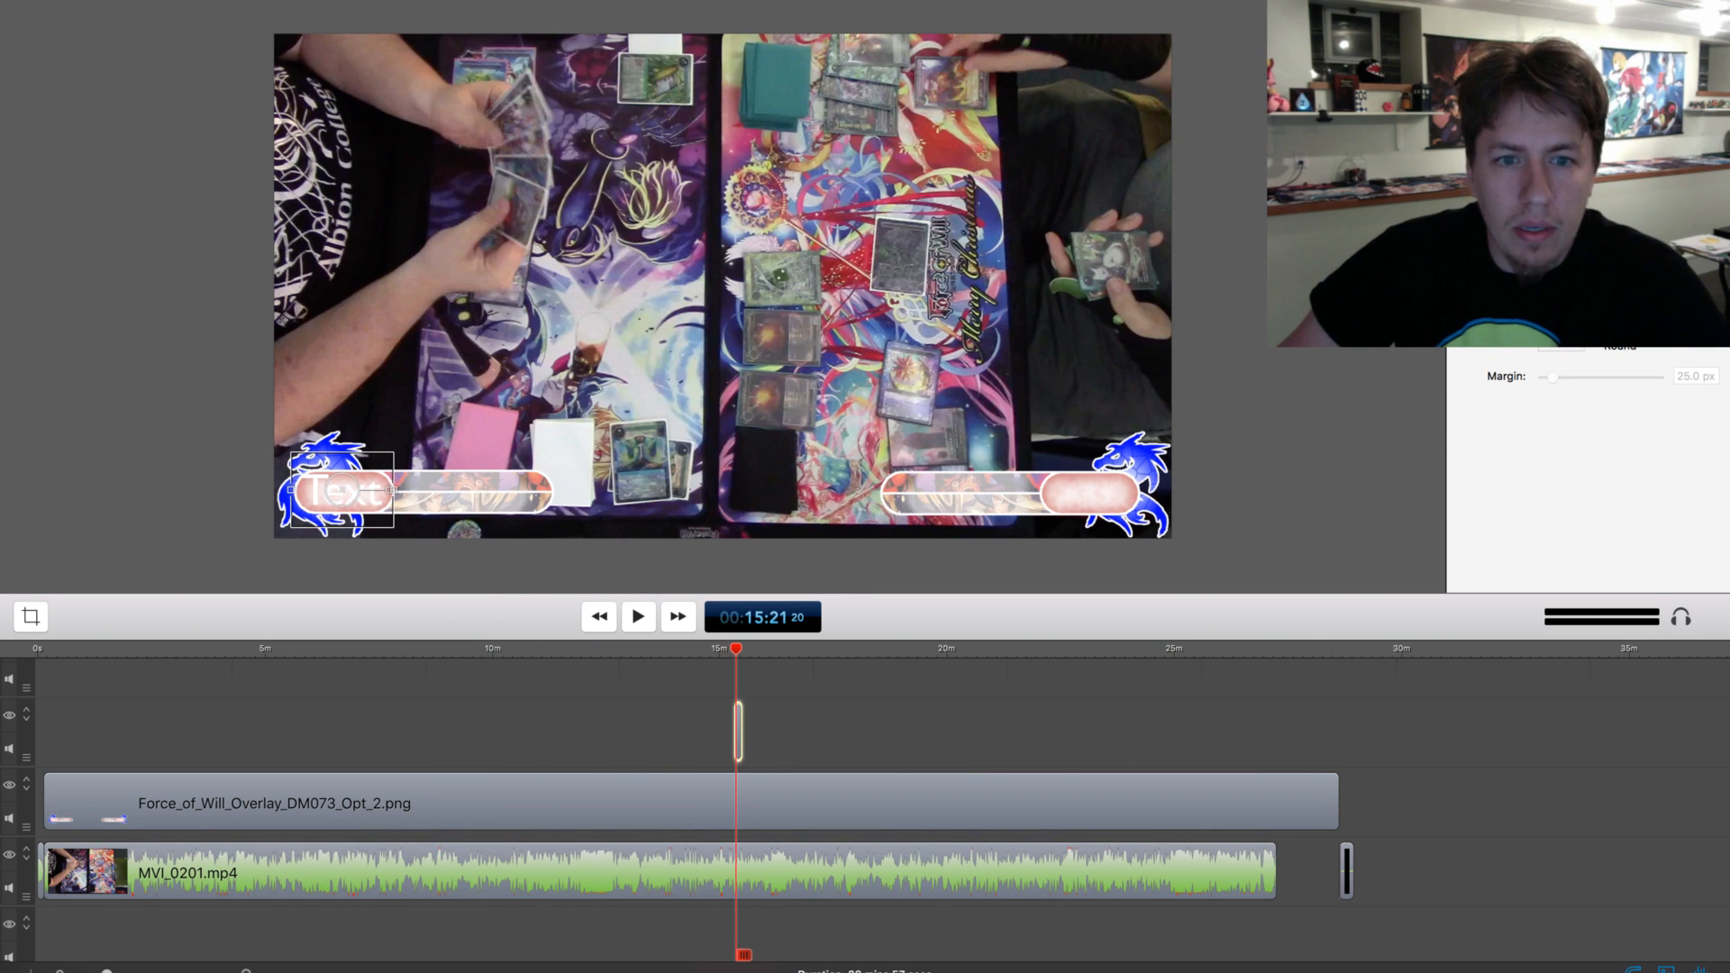
pyautogui.click(1560, 180)
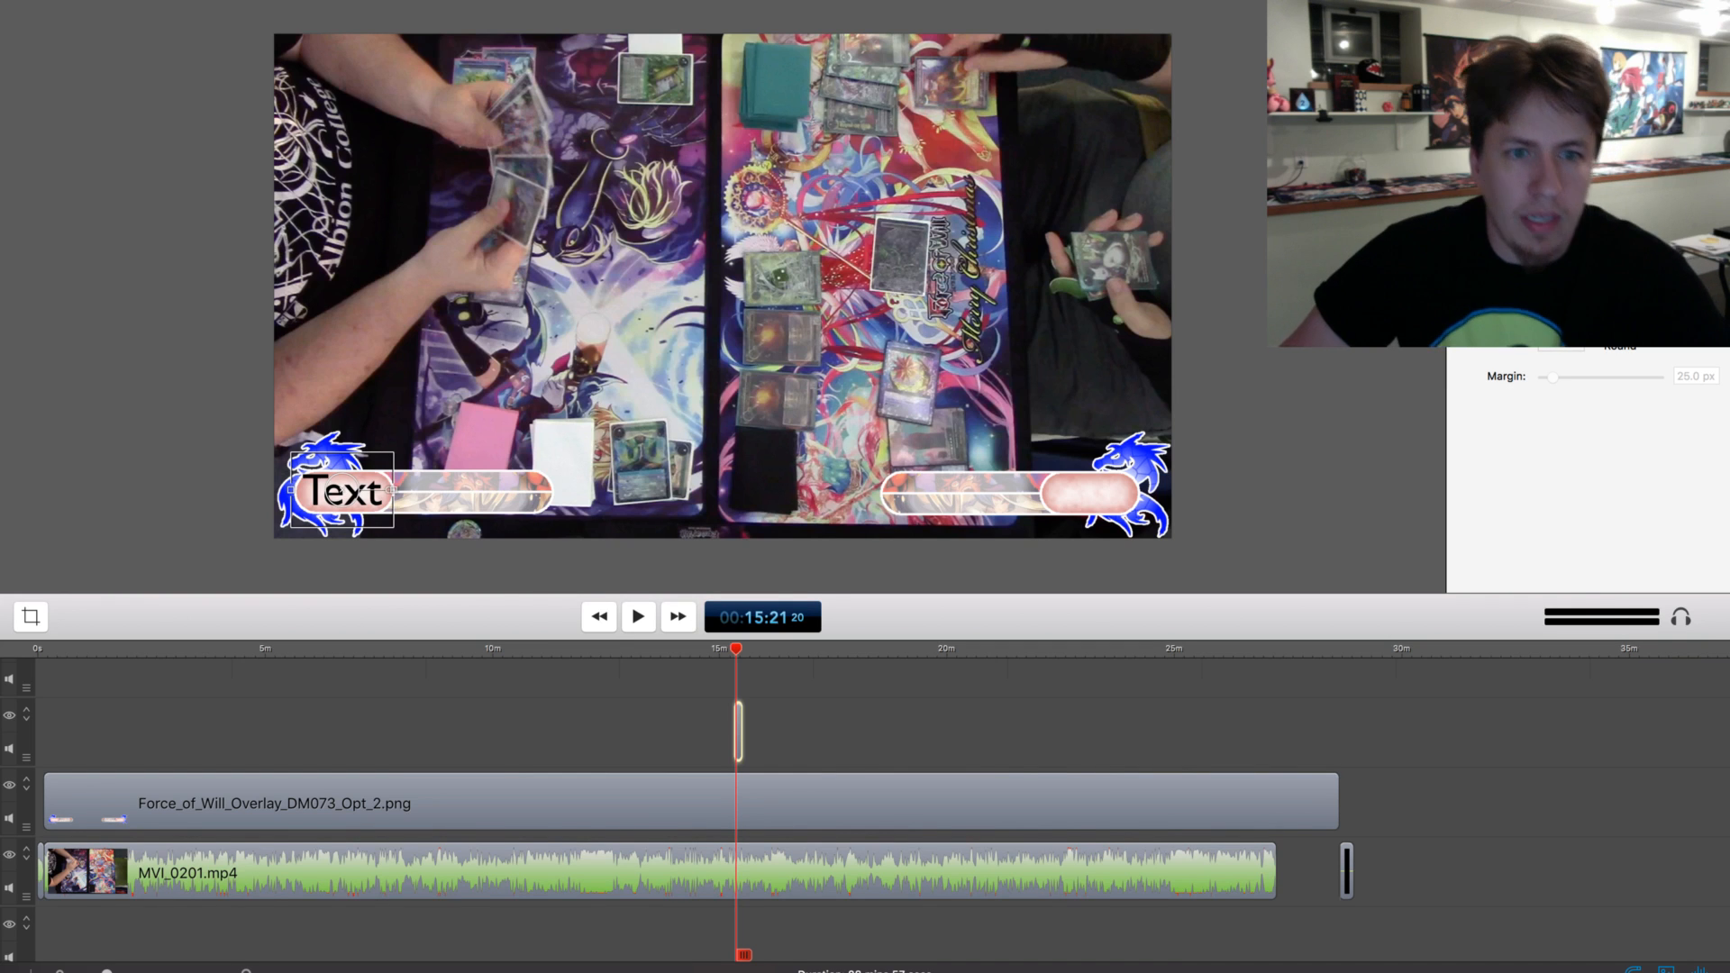
# Replace the placeholder text with 4000 and centre it within the overlay's lower-left counter
pyautogui.moveTo(346, 491); pyautogui.dragTo(342, 492)
pyautogui.doubleClick(342, 492)
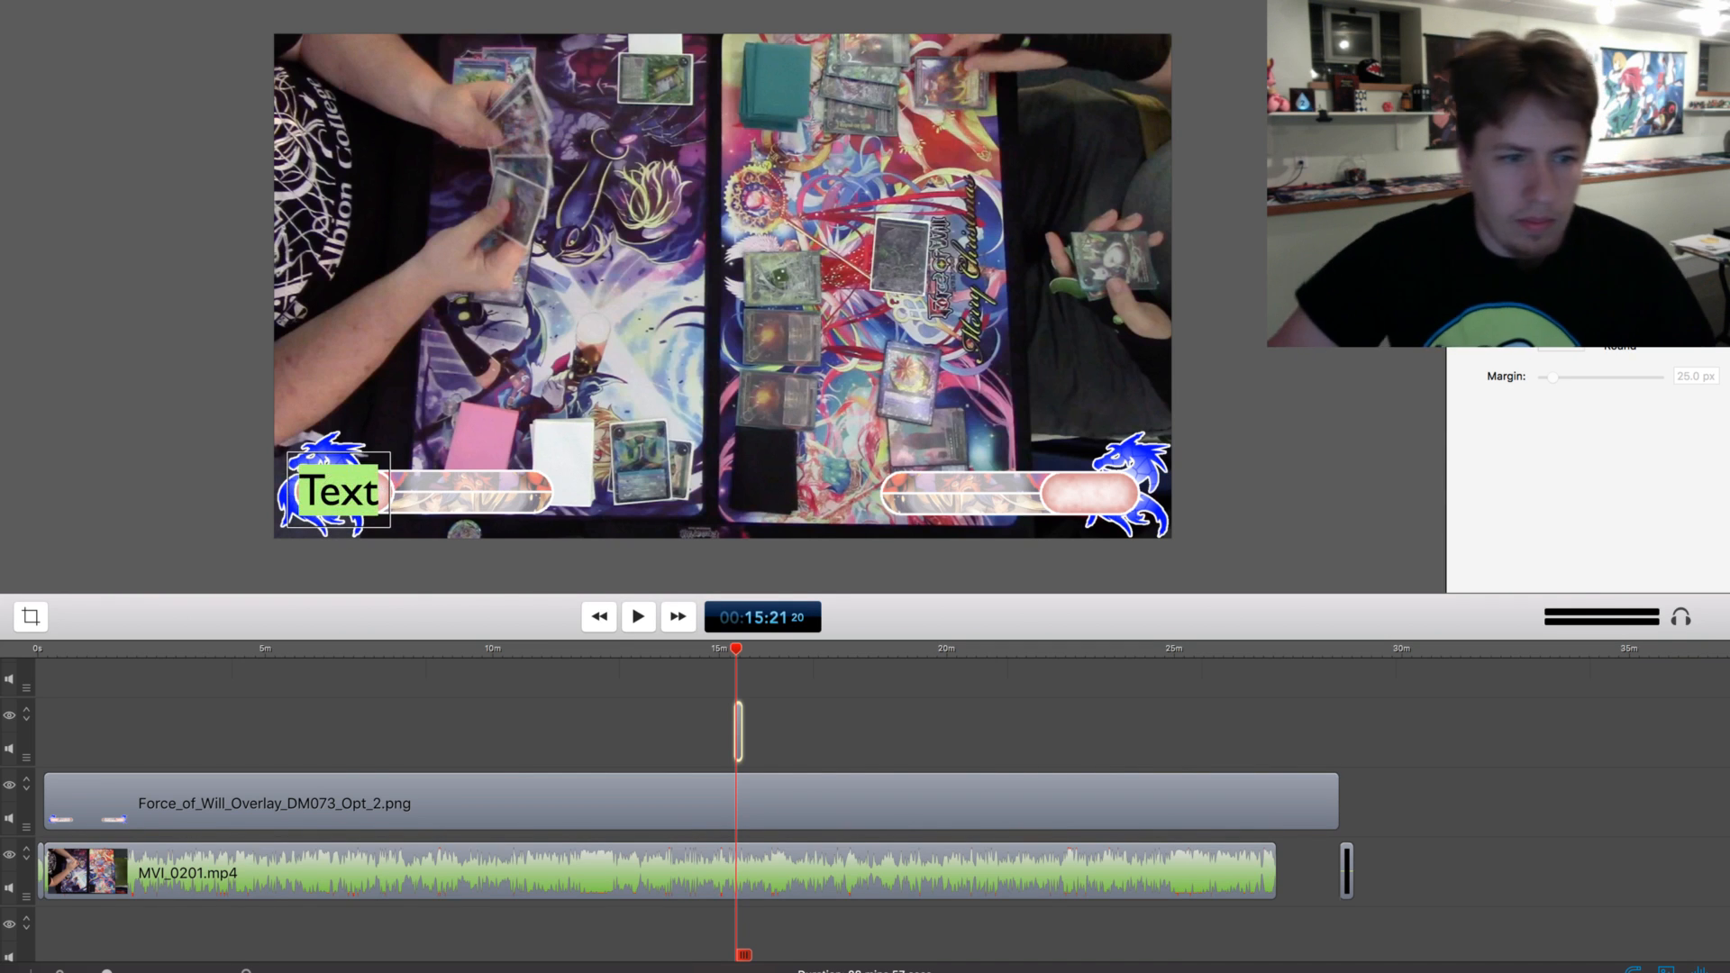
pyautogui.write('4000')
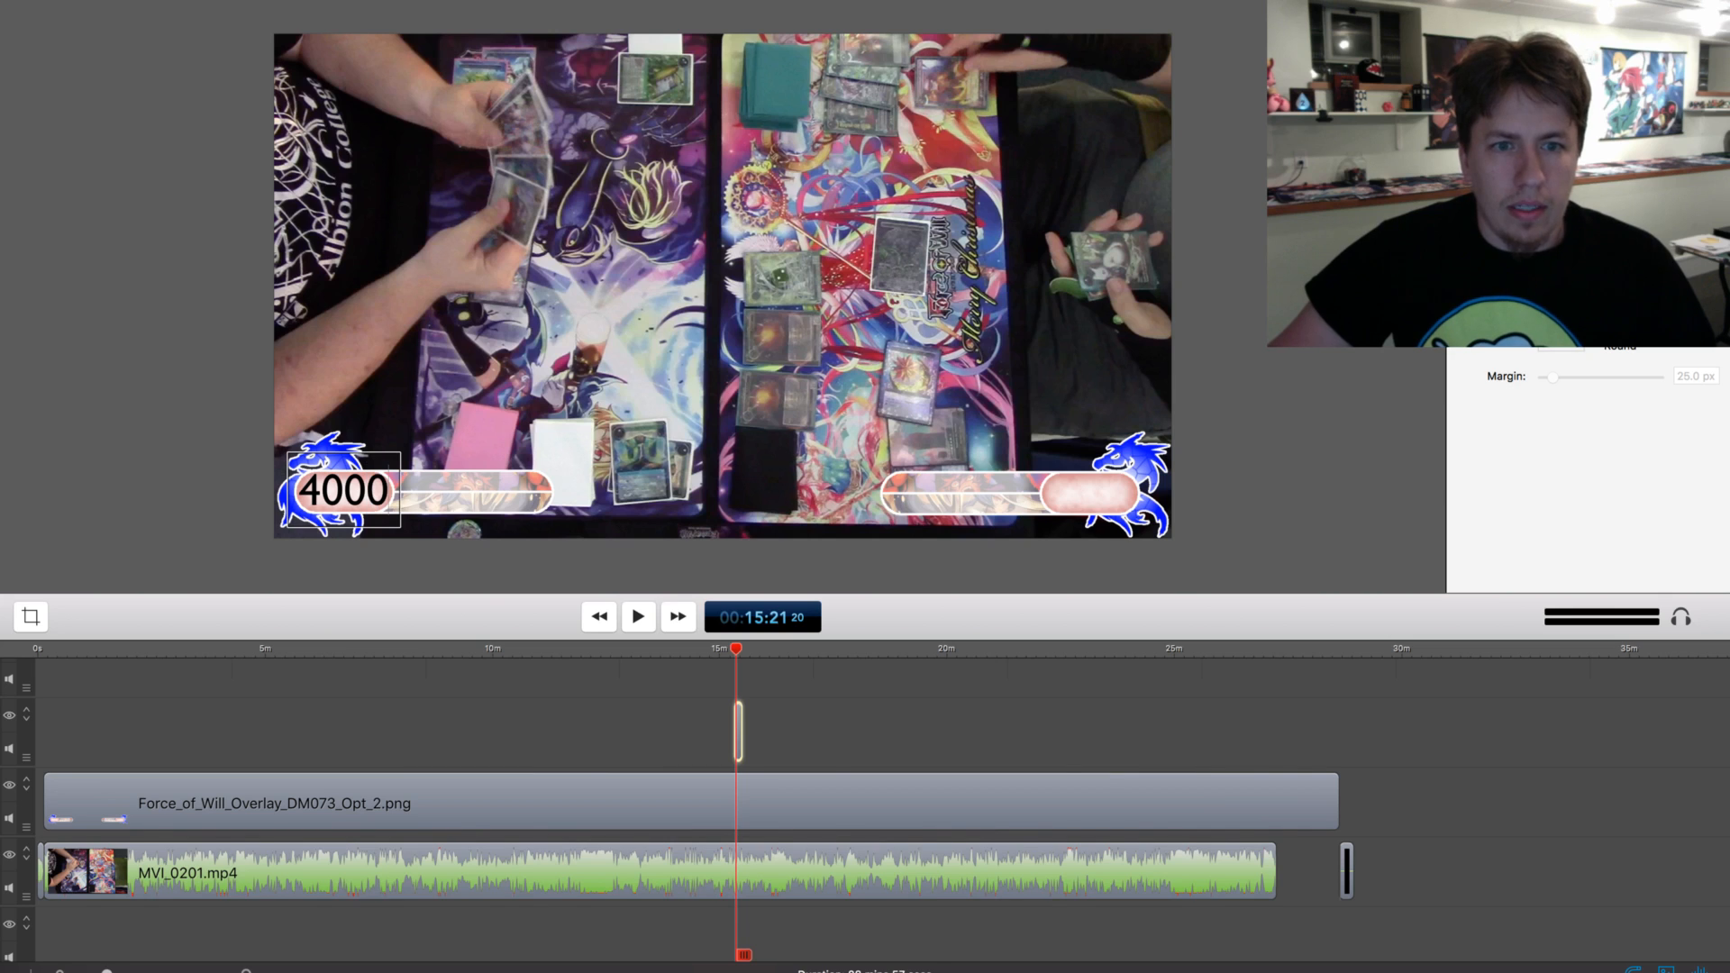
pyautogui.moveTo(369, 490); pyautogui.dragTo(370, 493)
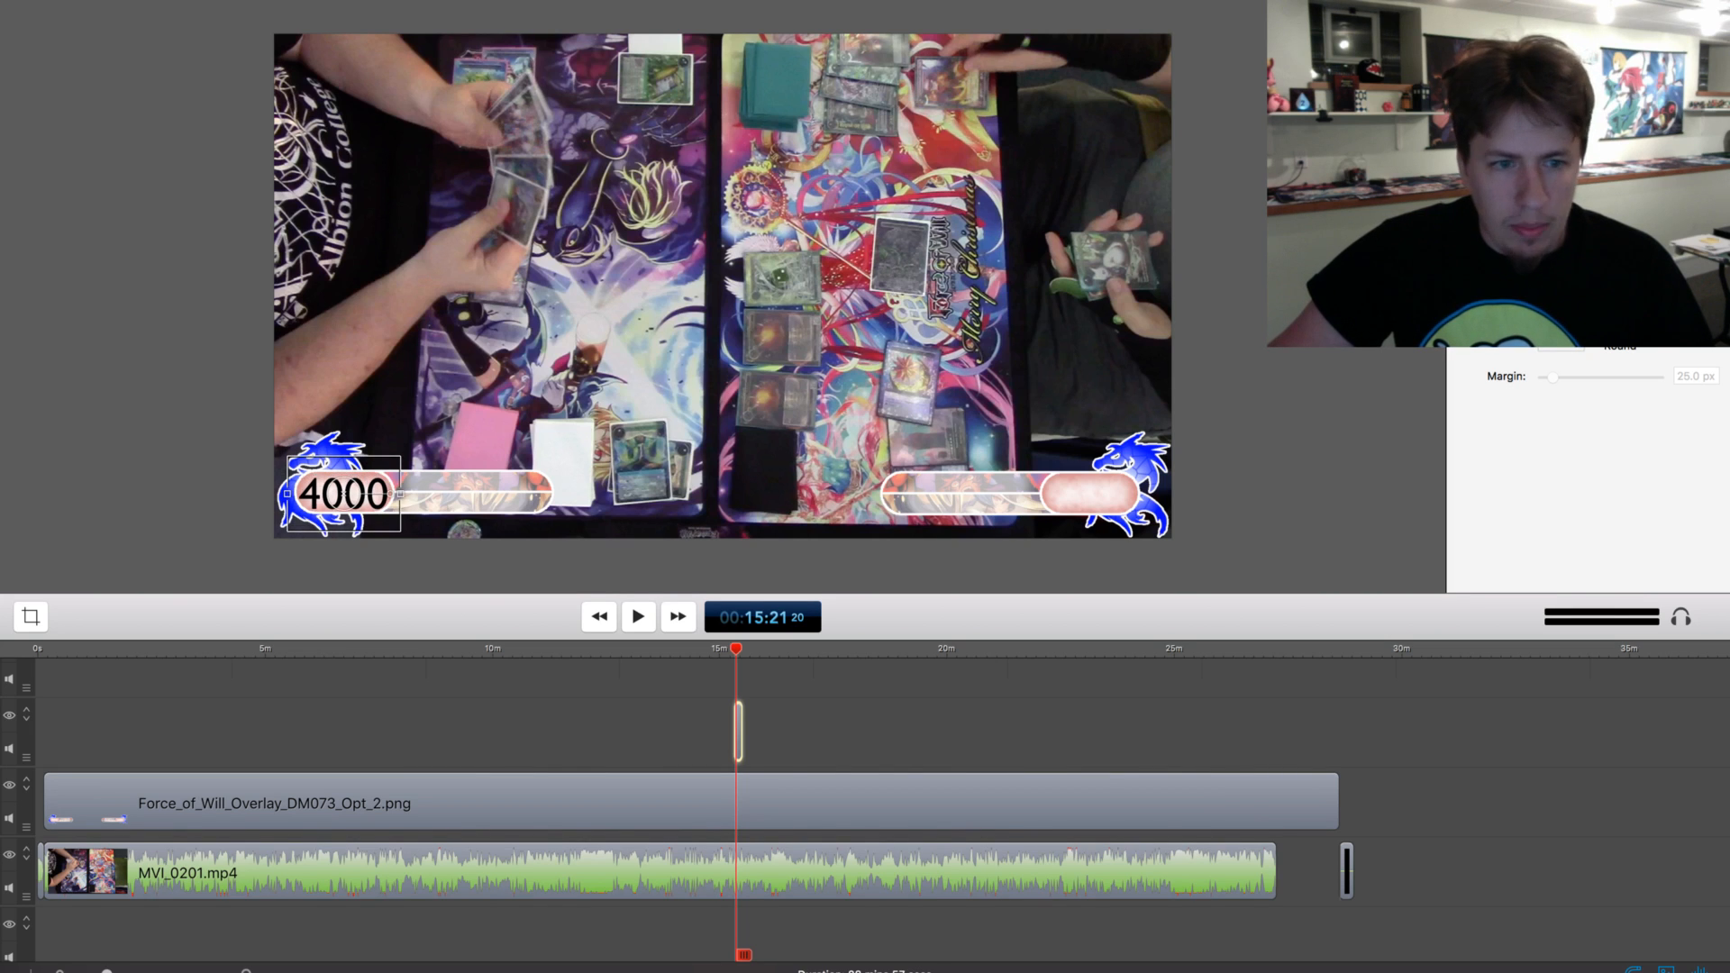
pyautogui.click(369, 566)
# Move the 4000 text clip to the start of the overlay clip and extend it to the overlay's full length
pyautogui.moveTo(739, 731); pyautogui.dragTo(46, 732)
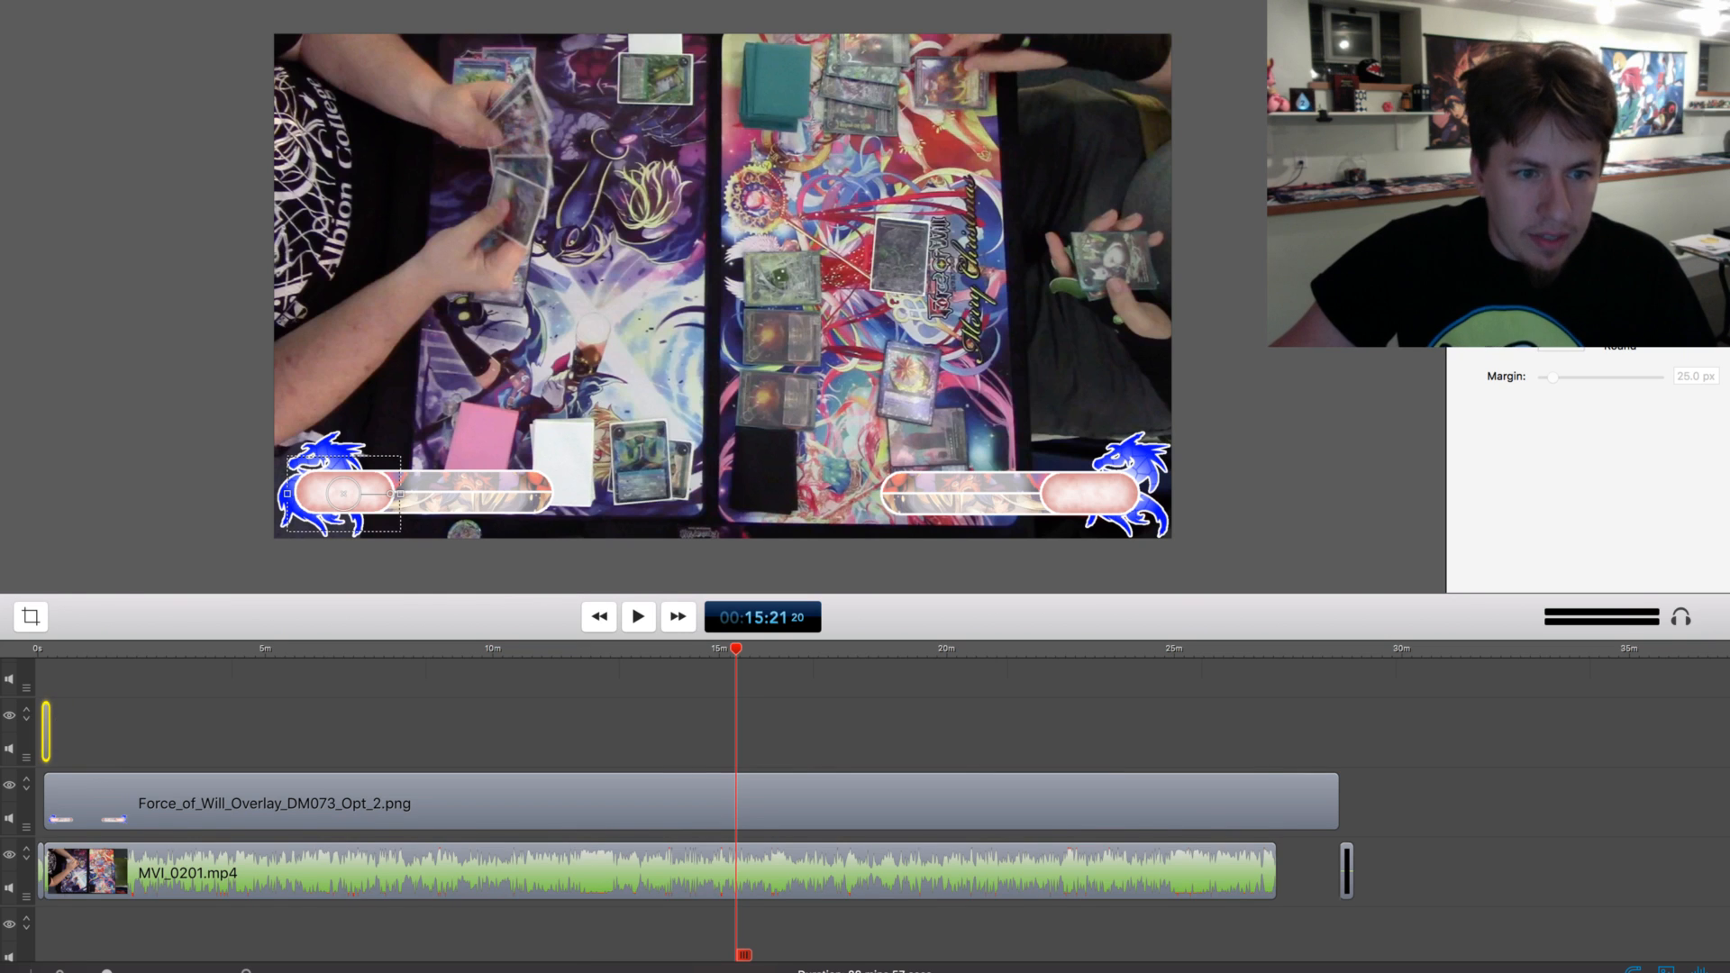
pyautogui.click(48, 649)
pyautogui.hotkey('alt', 'Left')
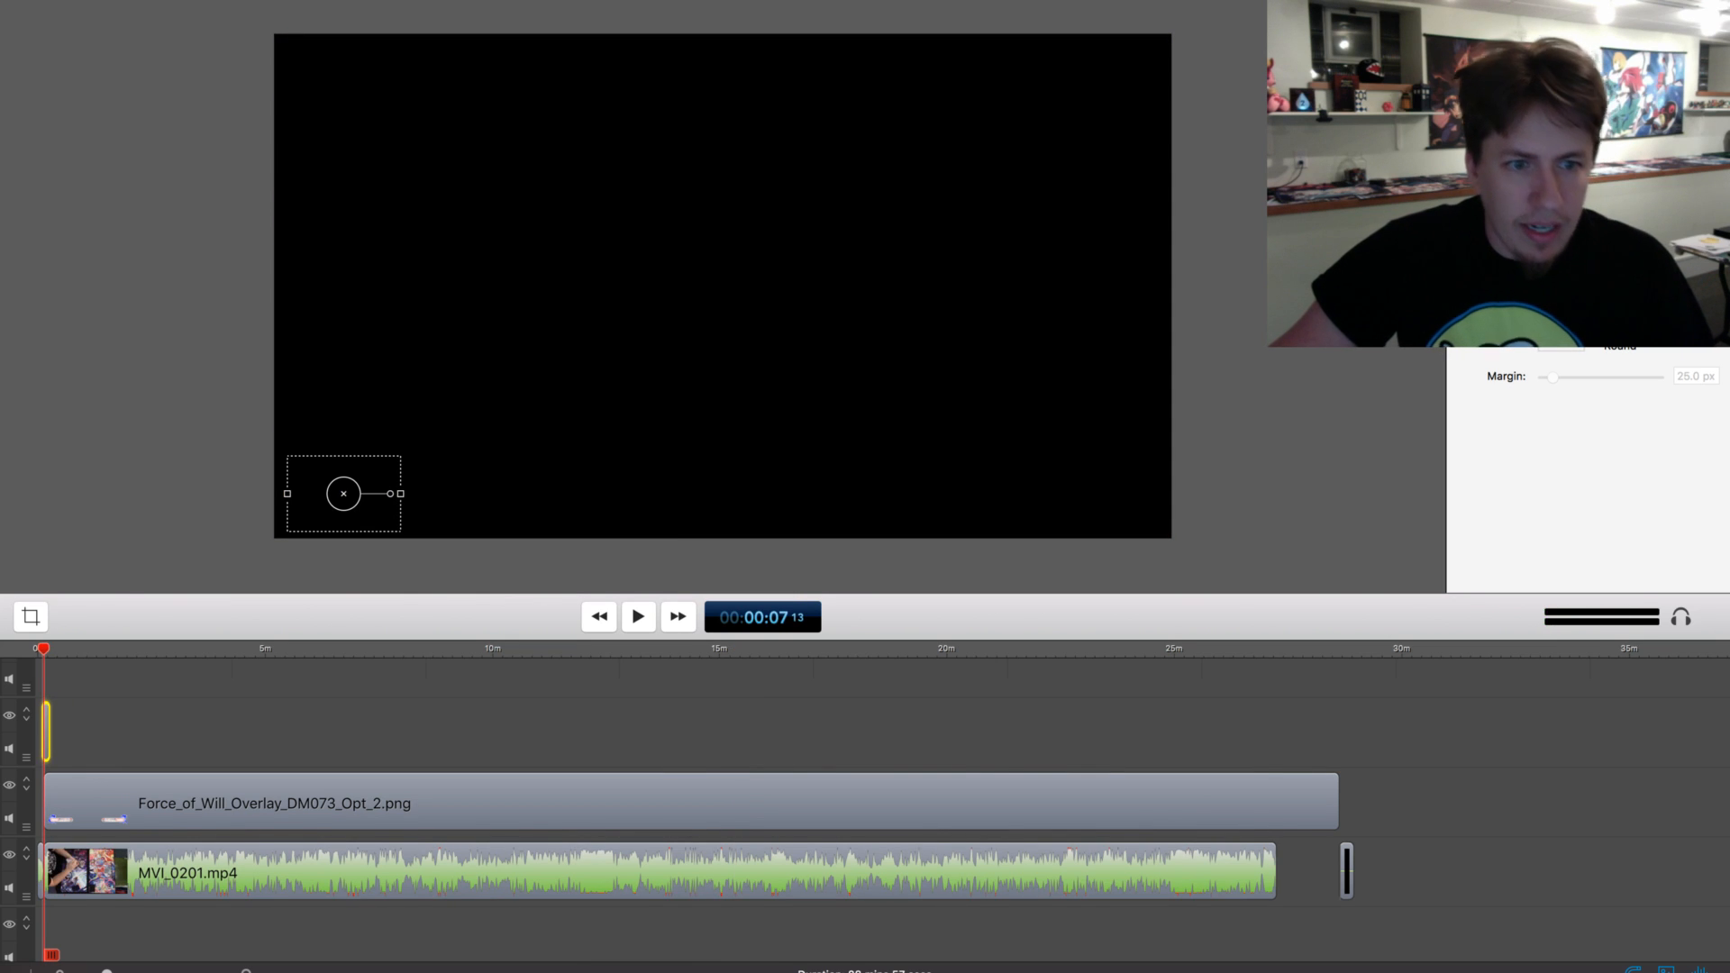
pyautogui.click(77, 734)
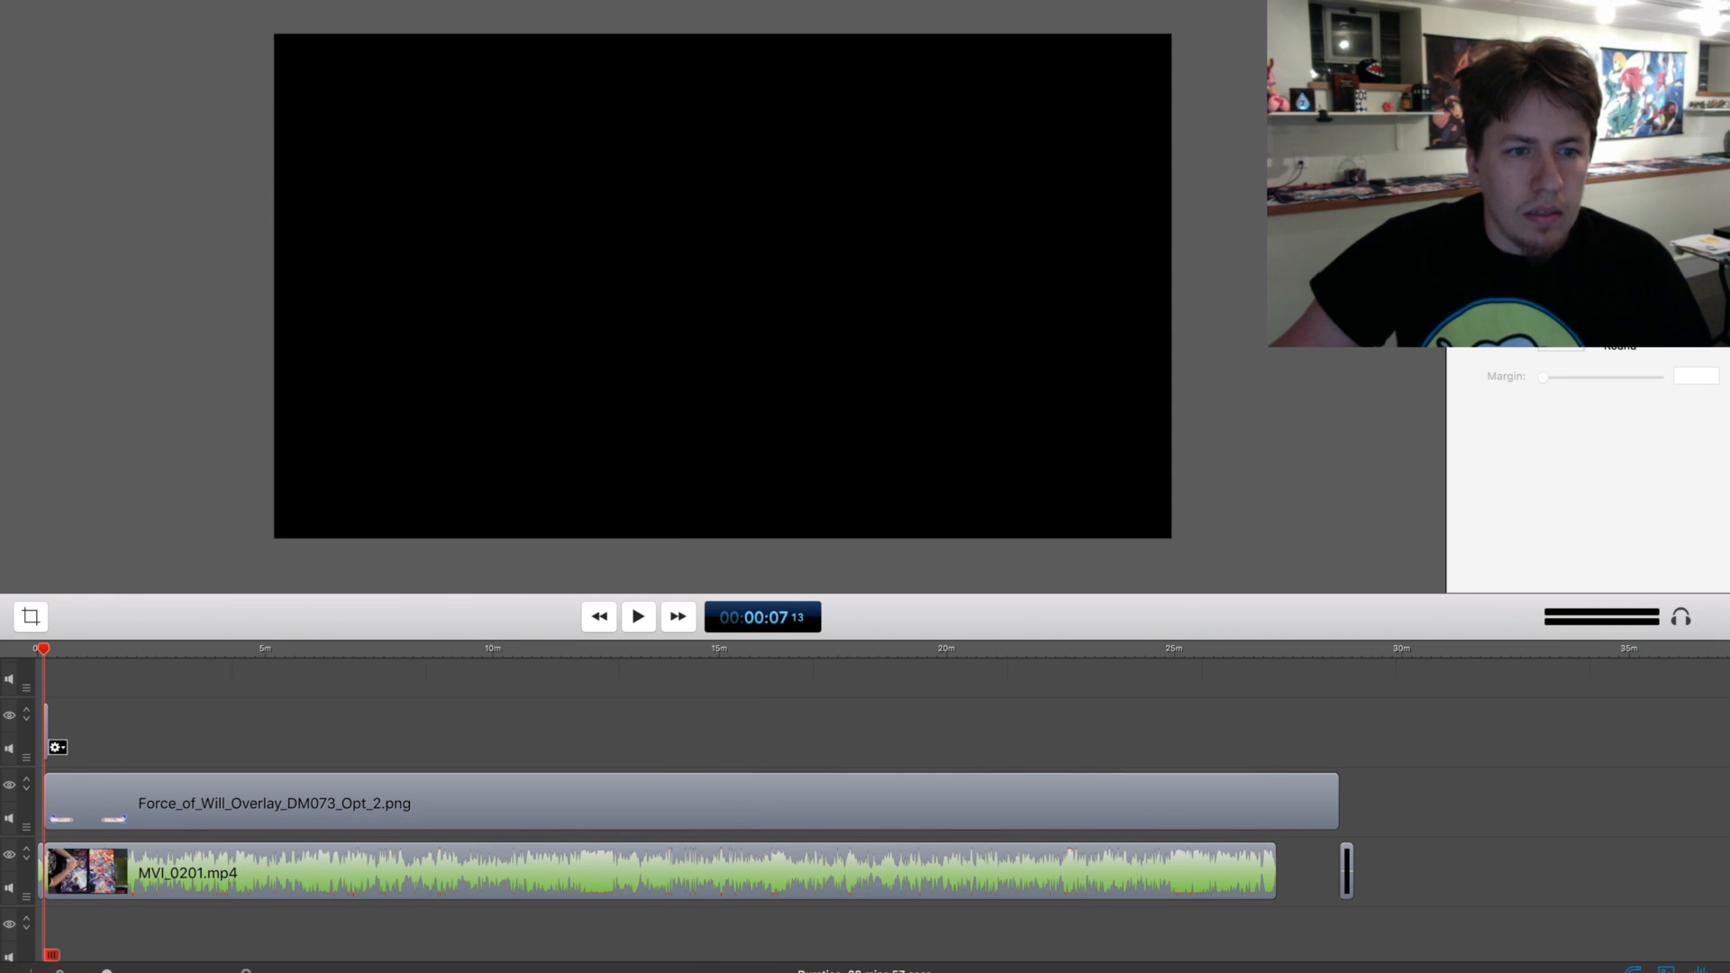
pyautogui.moveTo(48, 732); pyautogui.dragTo(1339, 731)
pyautogui.scroll(-3, 1243, 782)
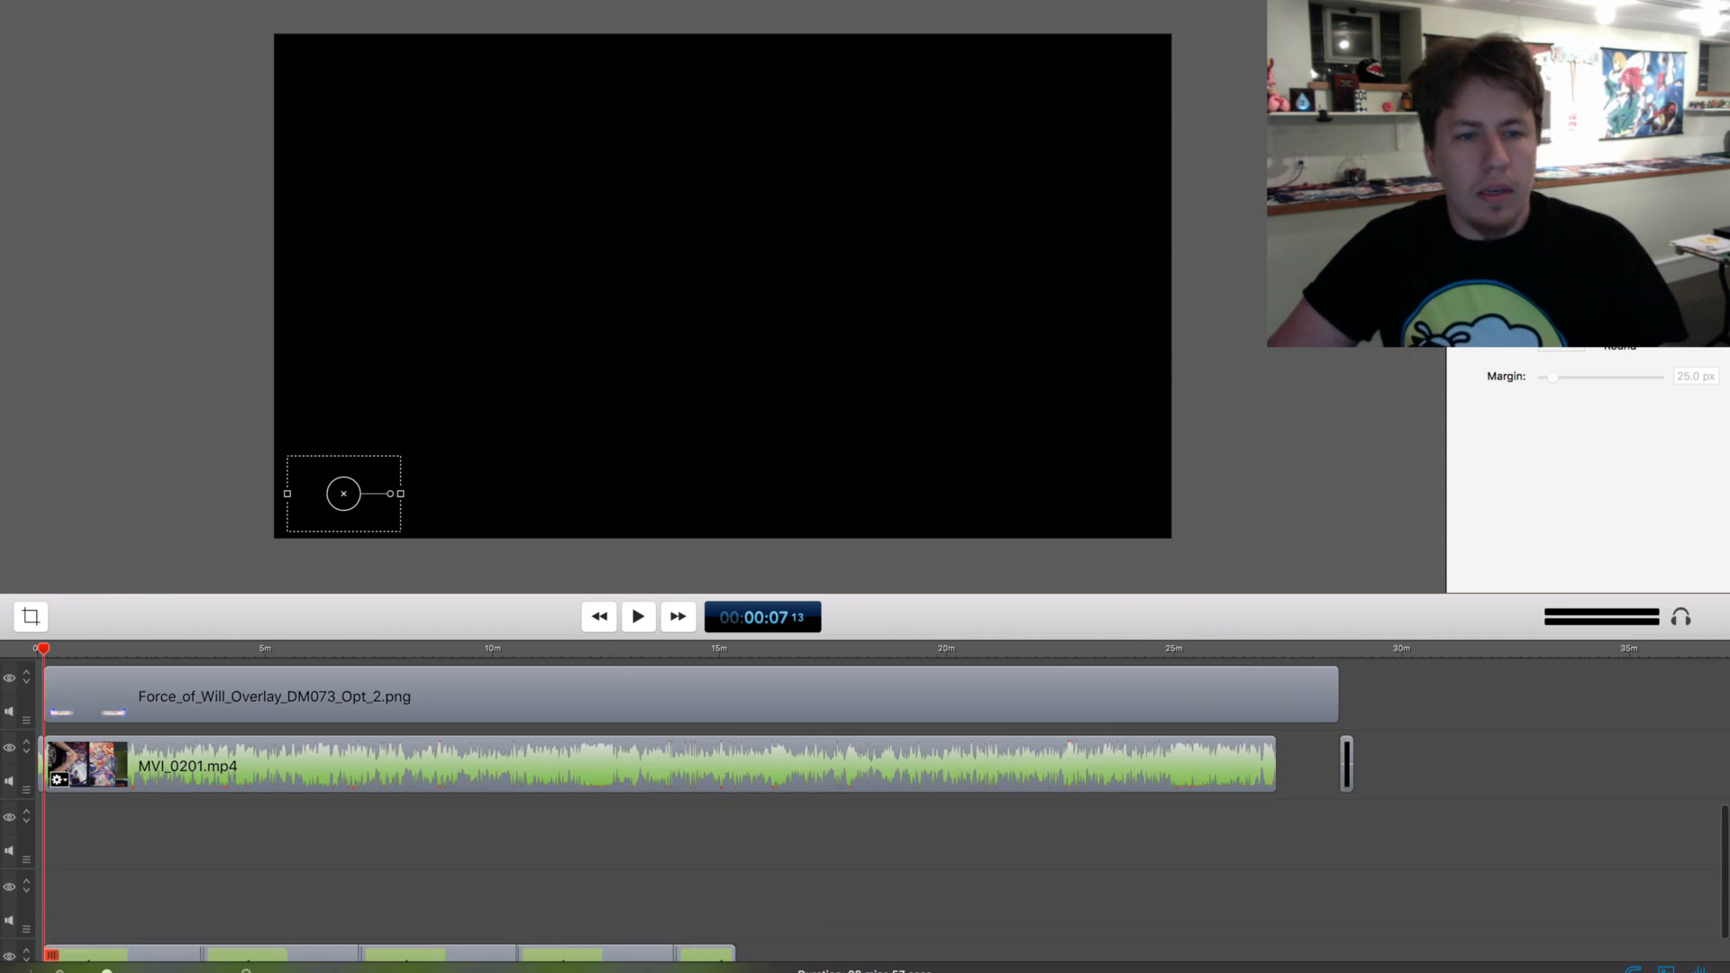
pyautogui.scroll(-1, 865, 811)
pyautogui.scroll(4, 864, 811)
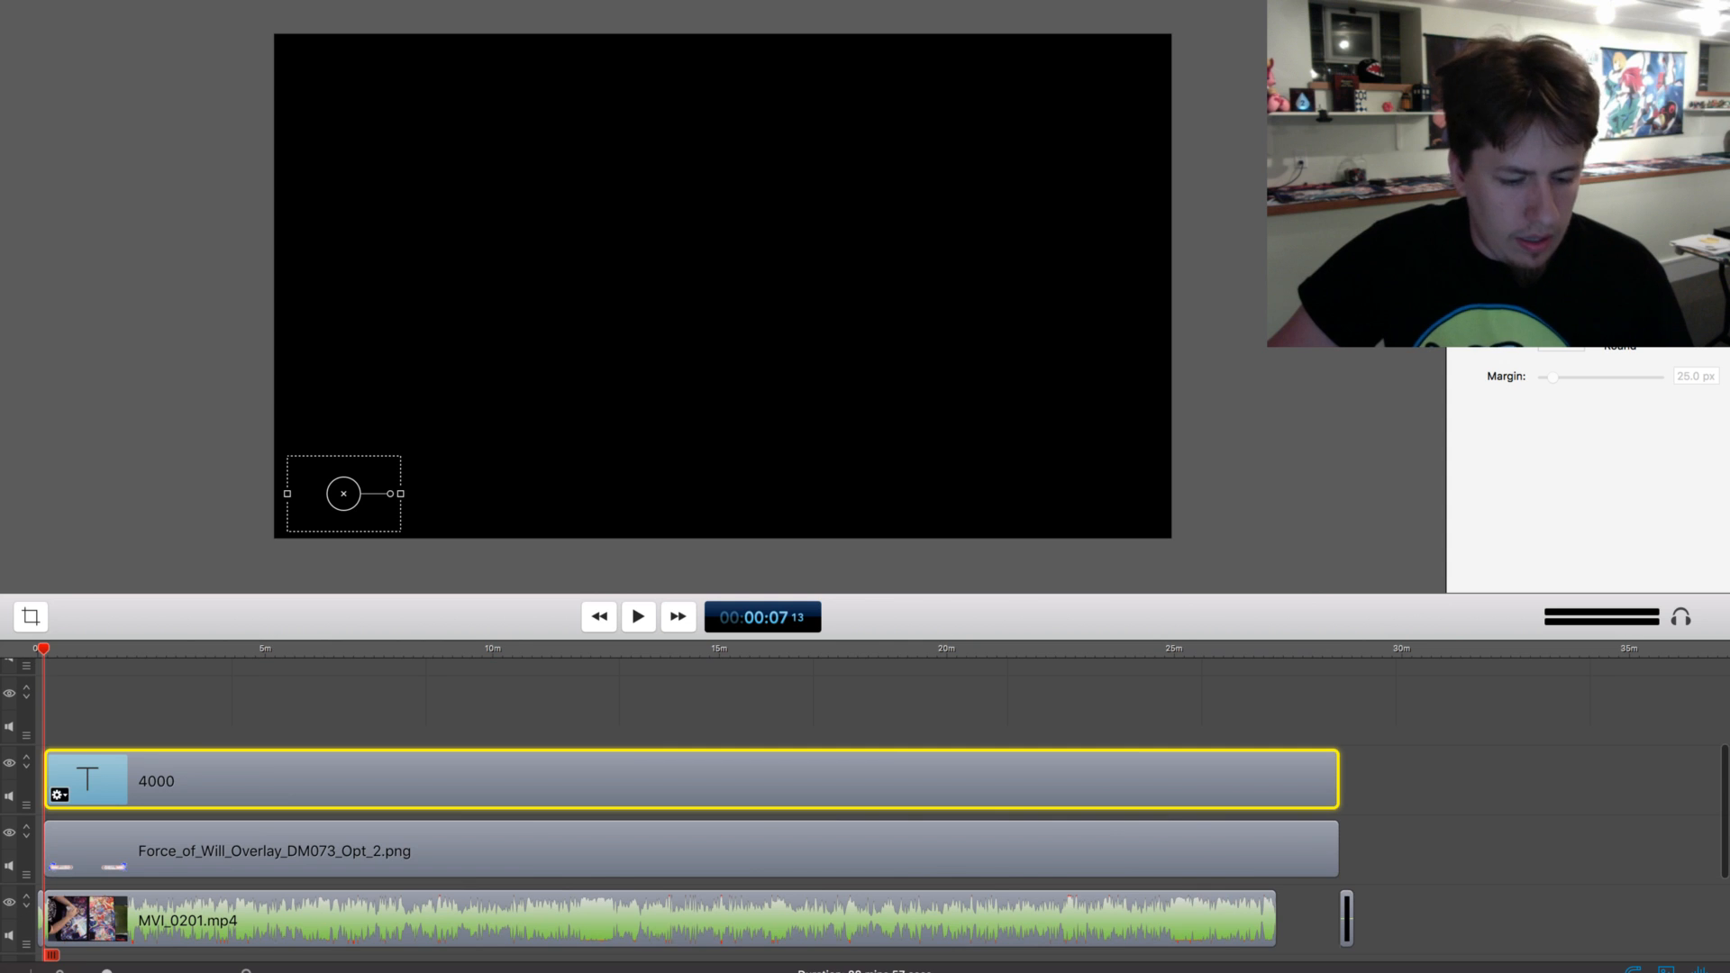
pyautogui.click(1459, 780)
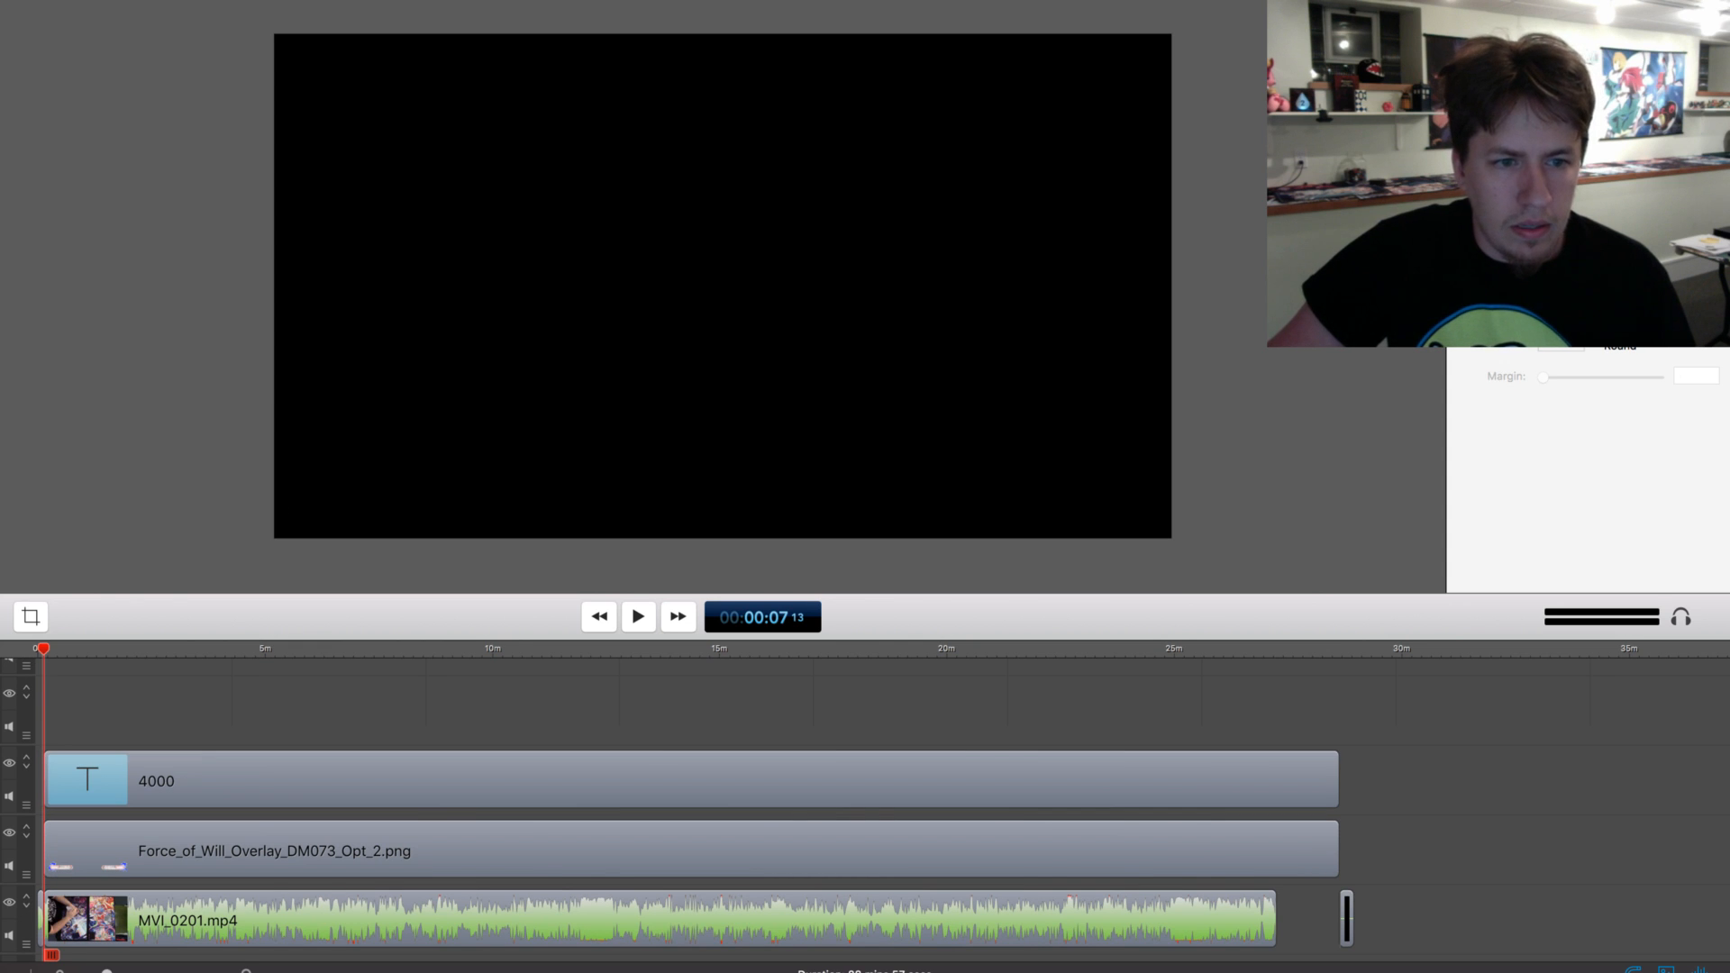
pyautogui.click(720, 780)
pyautogui.click(1459, 780)
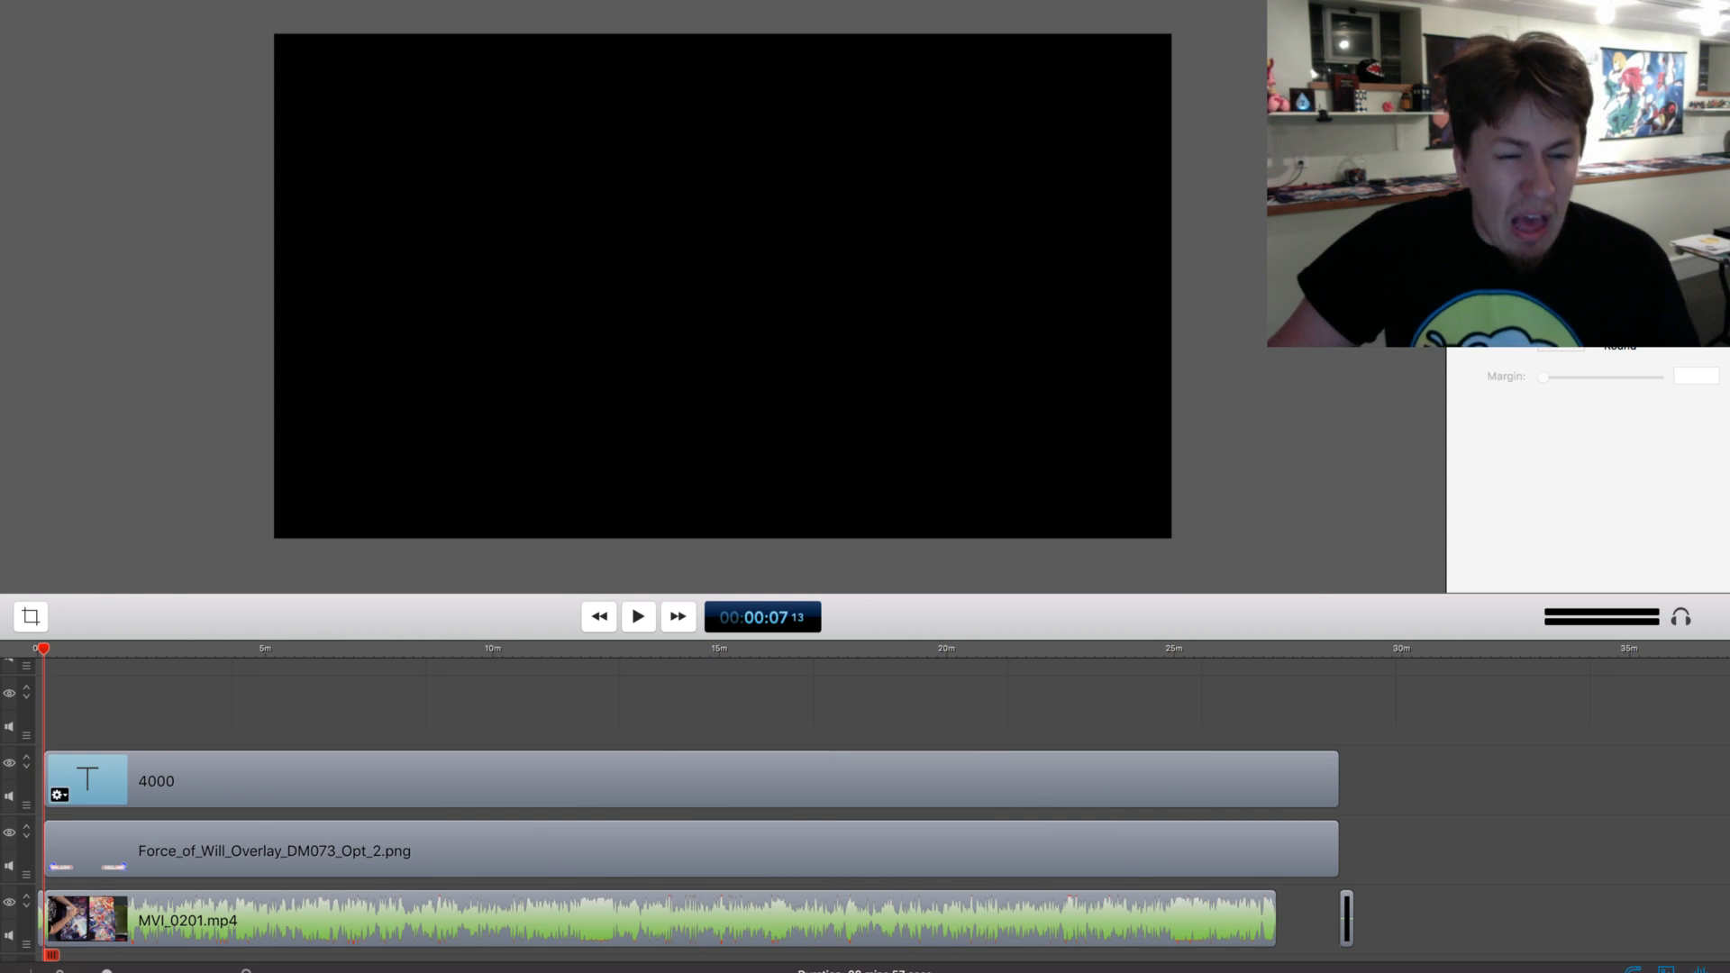
pyautogui.click(721, 780)
pyautogui.scroll(1, 720, 780)
pyautogui.moveTo(721, 780); pyautogui.dragTo(722, 782)
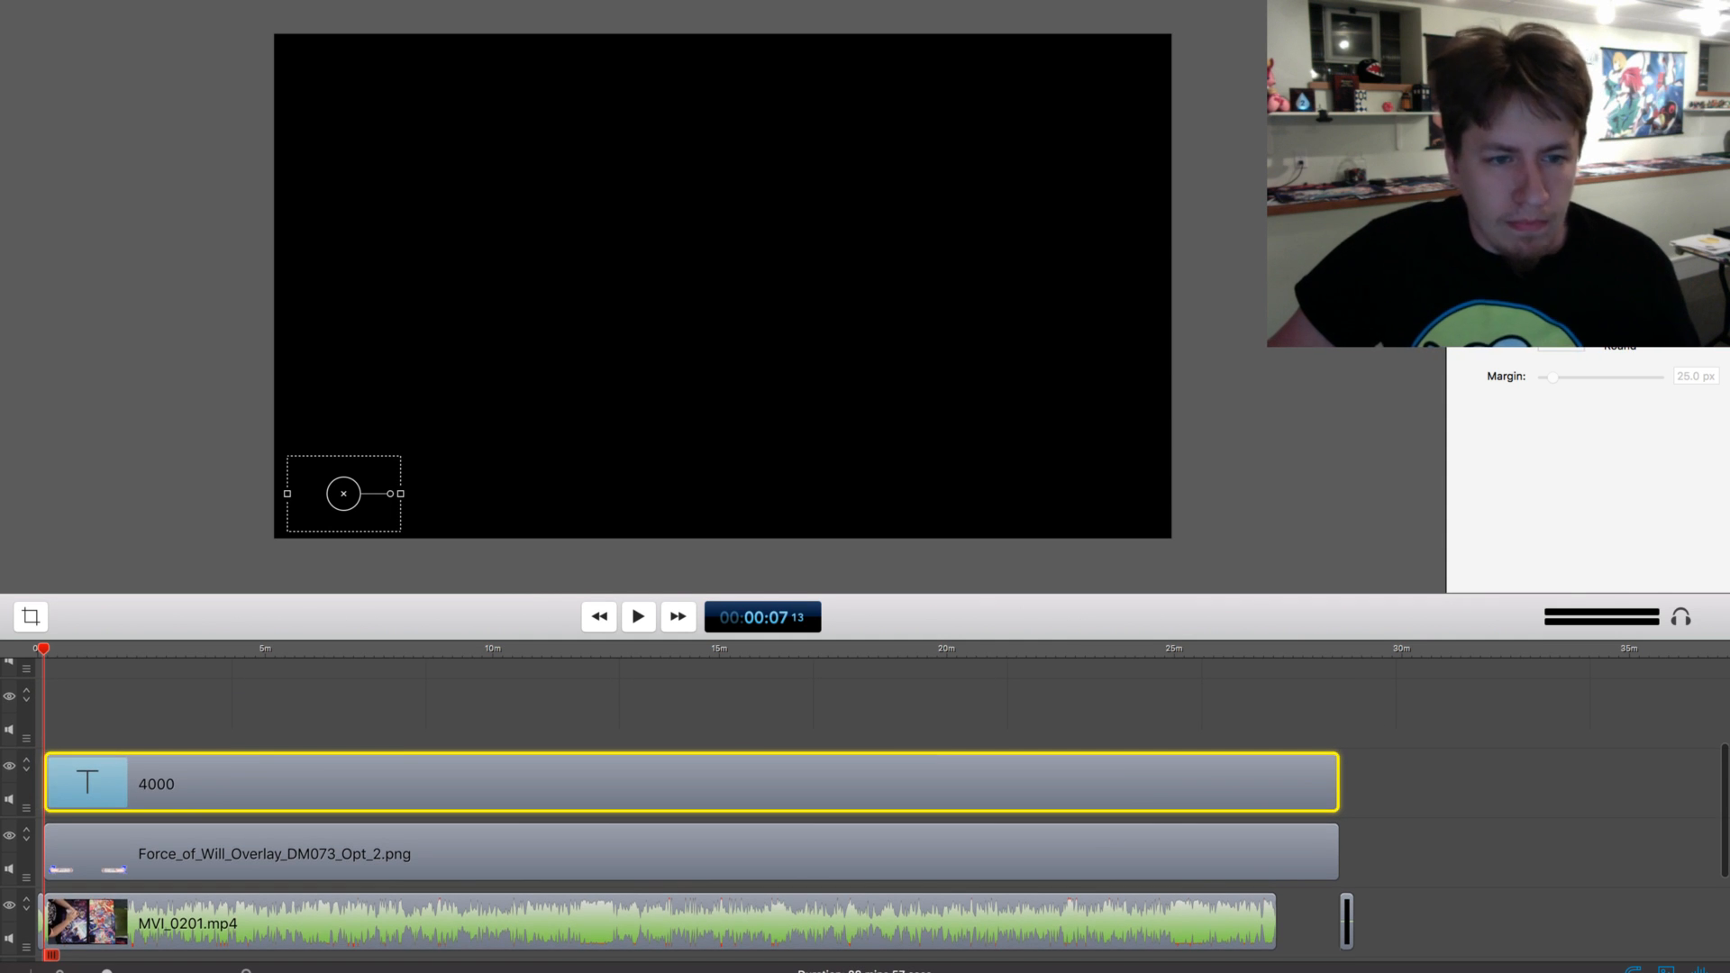
pyautogui.click(721, 707)
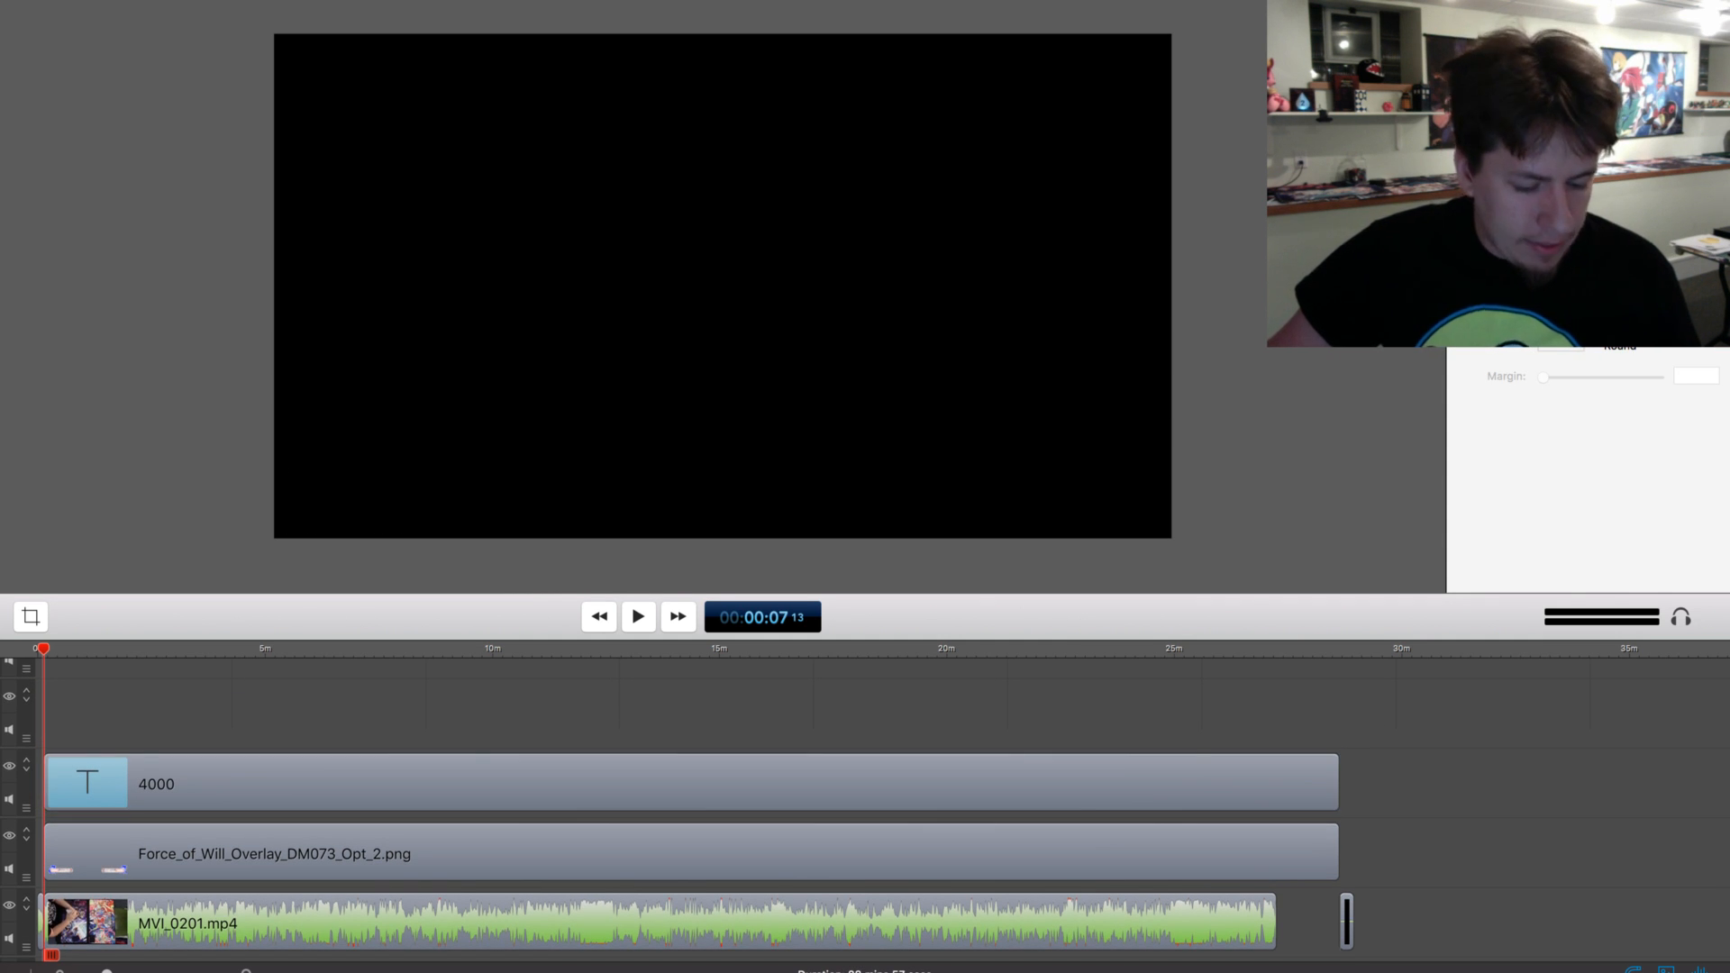
# Nudge the 4000 text slightly to the right on the canvas
pyautogui.click(721, 781)
pyautogui.moveTo(721, 781)
pyautogui.mouseDown()
pyautogui.moveTo(735, 776)
pyautogui.moveTo(721, 781)
pyautogui.mouseUp()
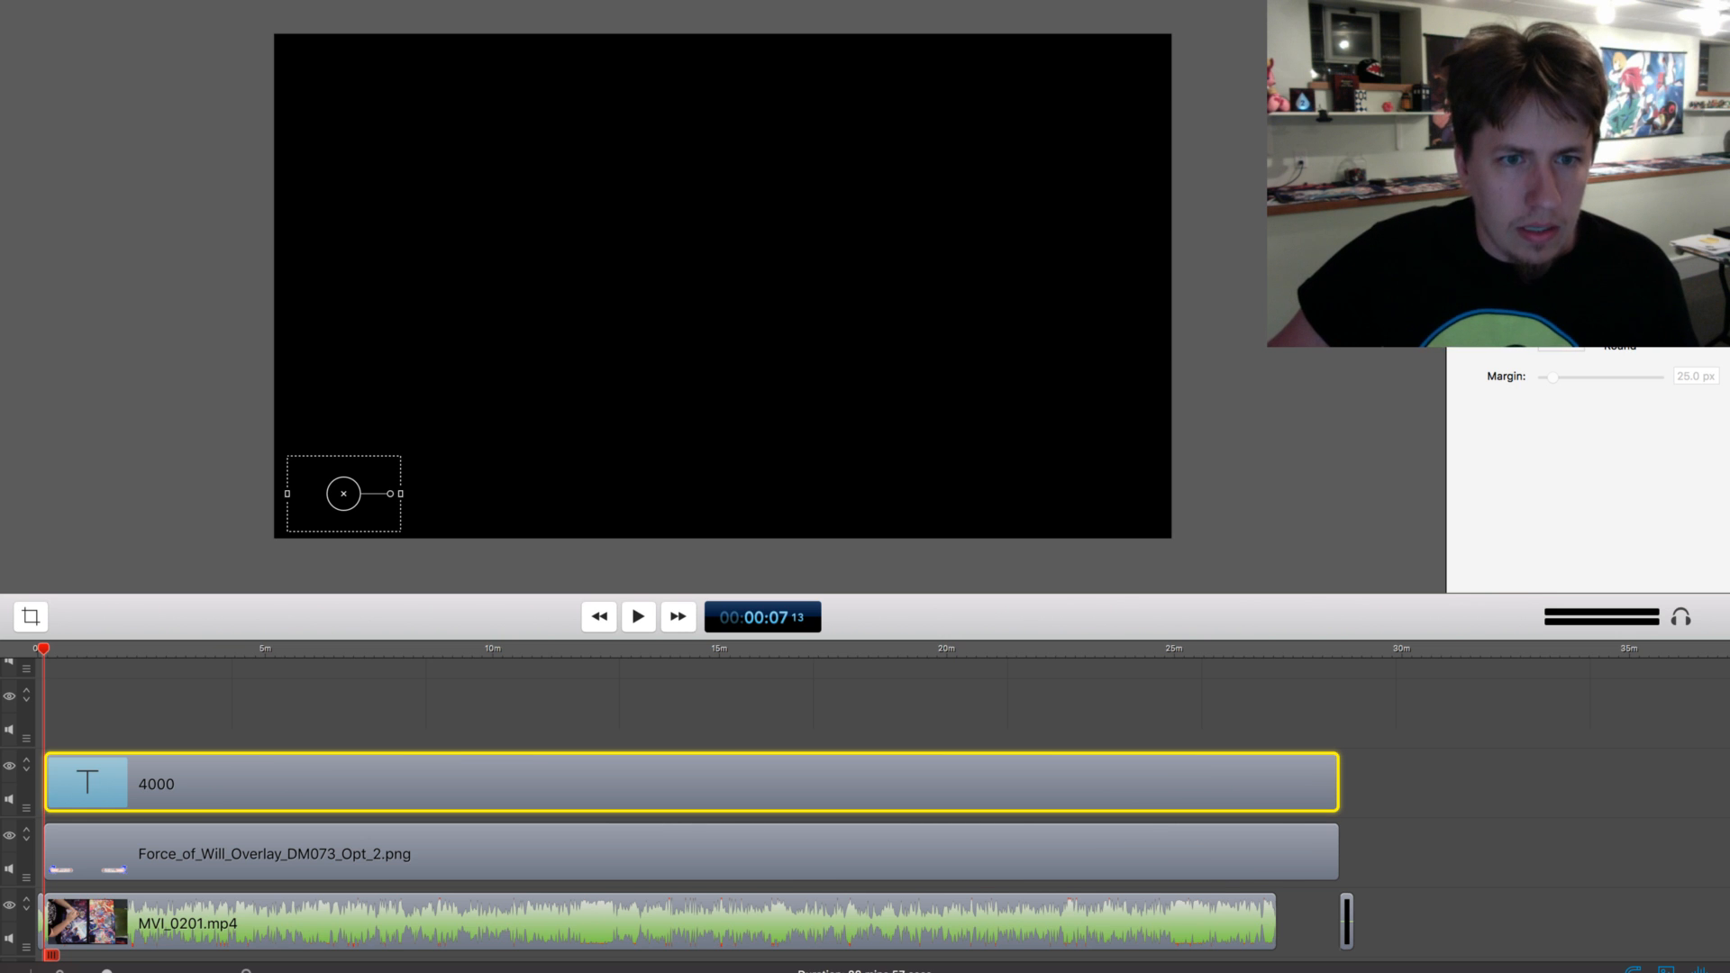
pyautogui.moveTo(344, 493)
pyautogui.mouseDown()
pyautogui.moveTo(422, 475)
pyautogui.moveTo(321, 505)
pyautogui.moveTo(358, 492)
pyautogui.mouseUp()
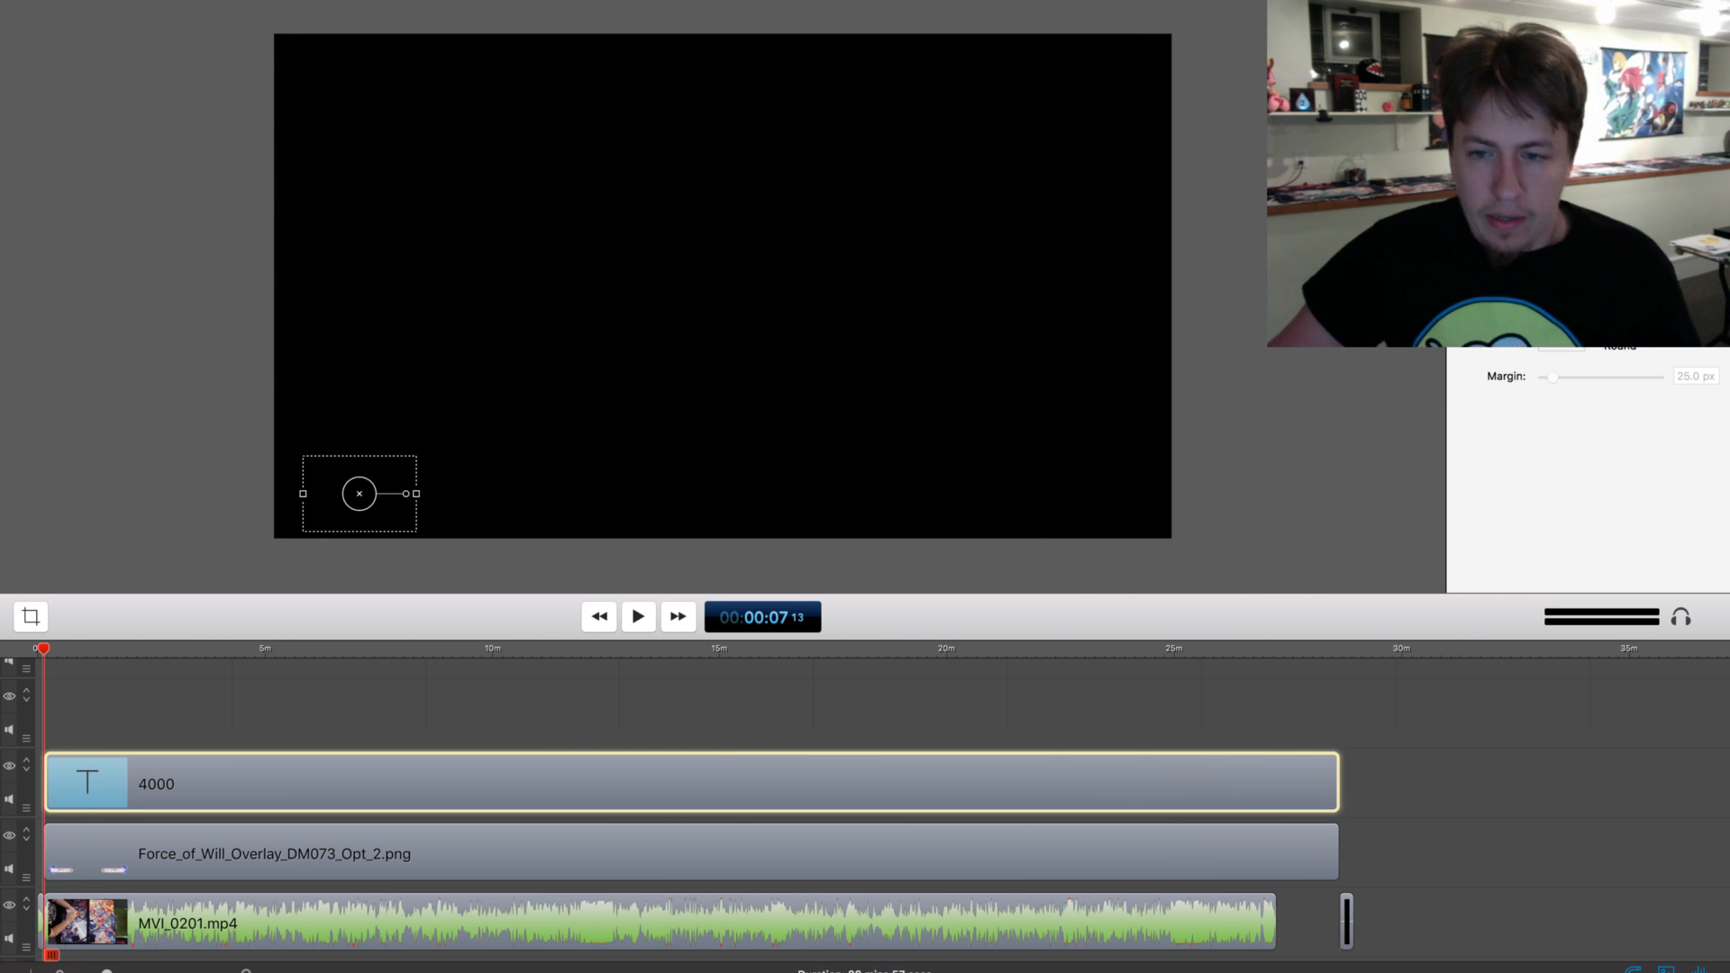
# Move the playhead to about 1:01 and adjust the audio processing of the MVI_0201.mp4 clip
pyautogui.click(84, 649)
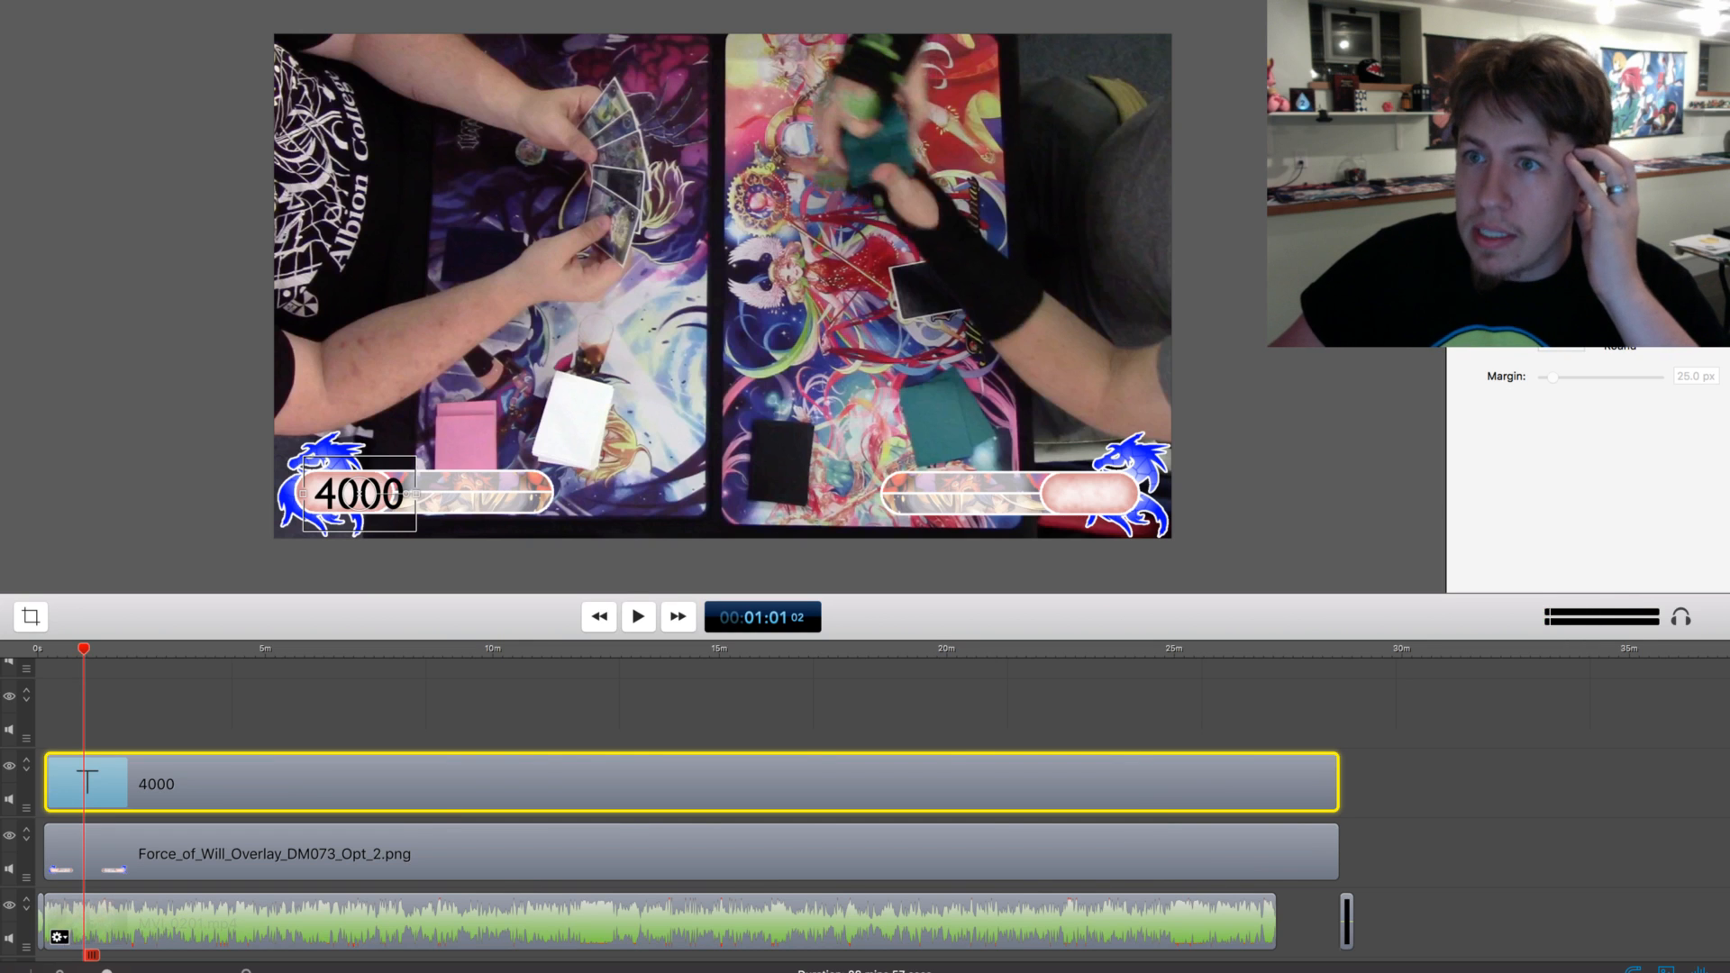
pyautogui.click(270, 921)
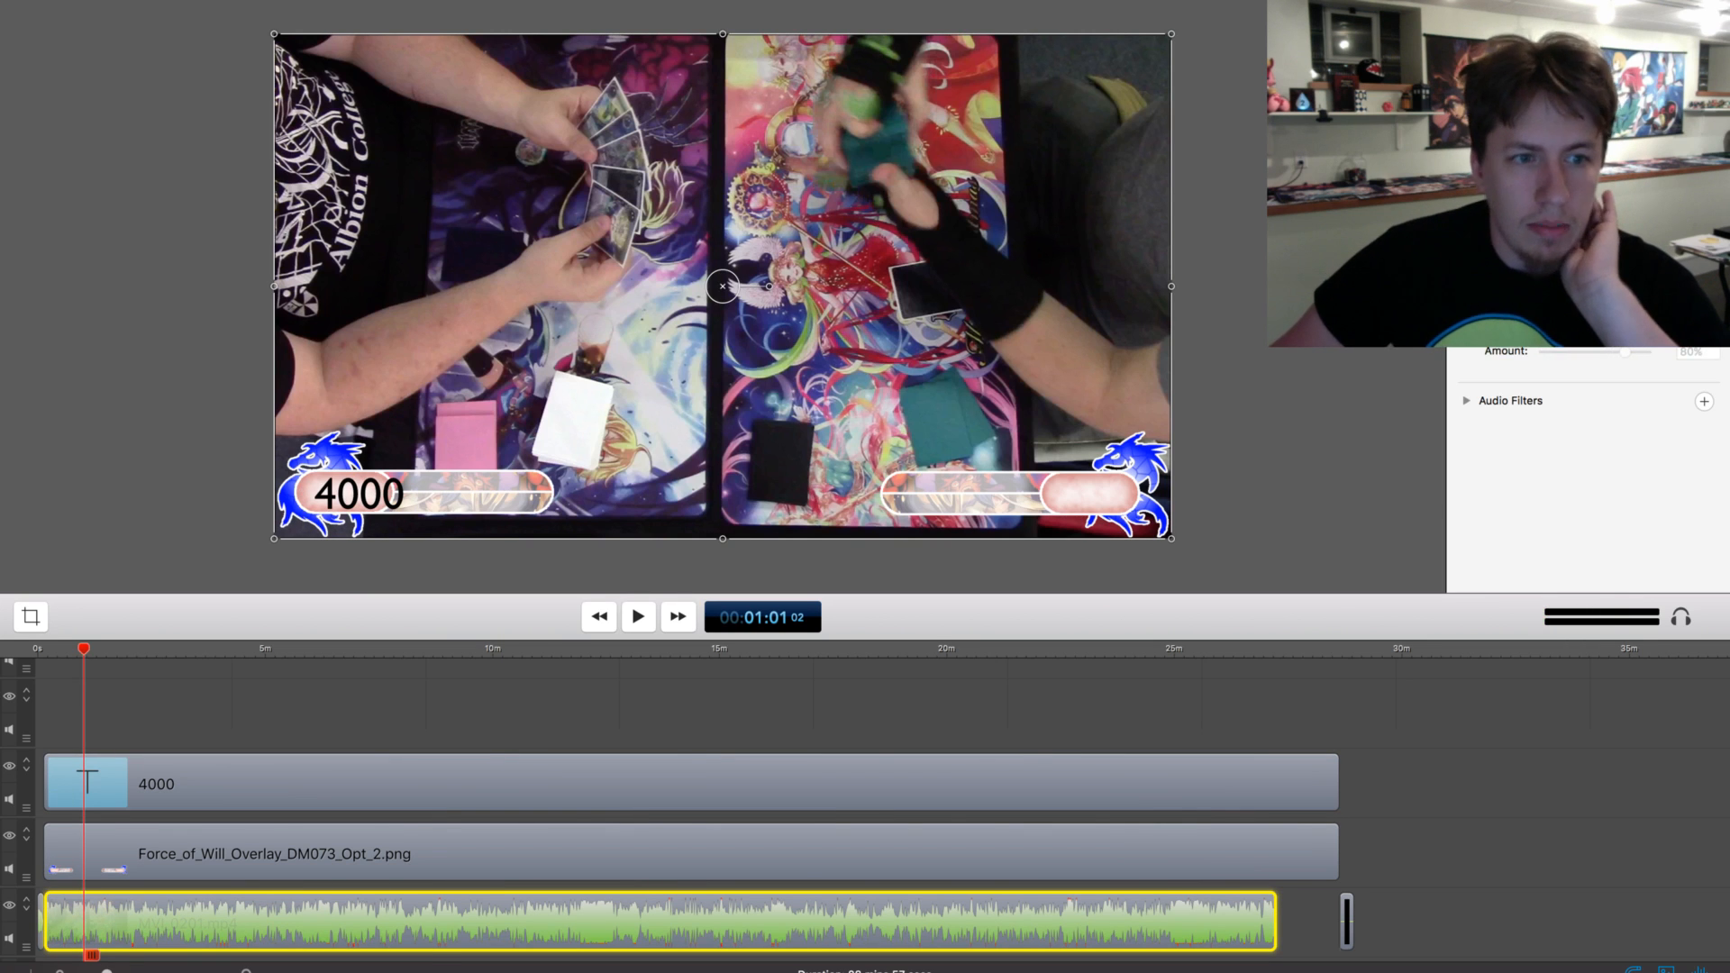
pyautogui.click(1492, 135)
pyautogui.click(1351, 225)
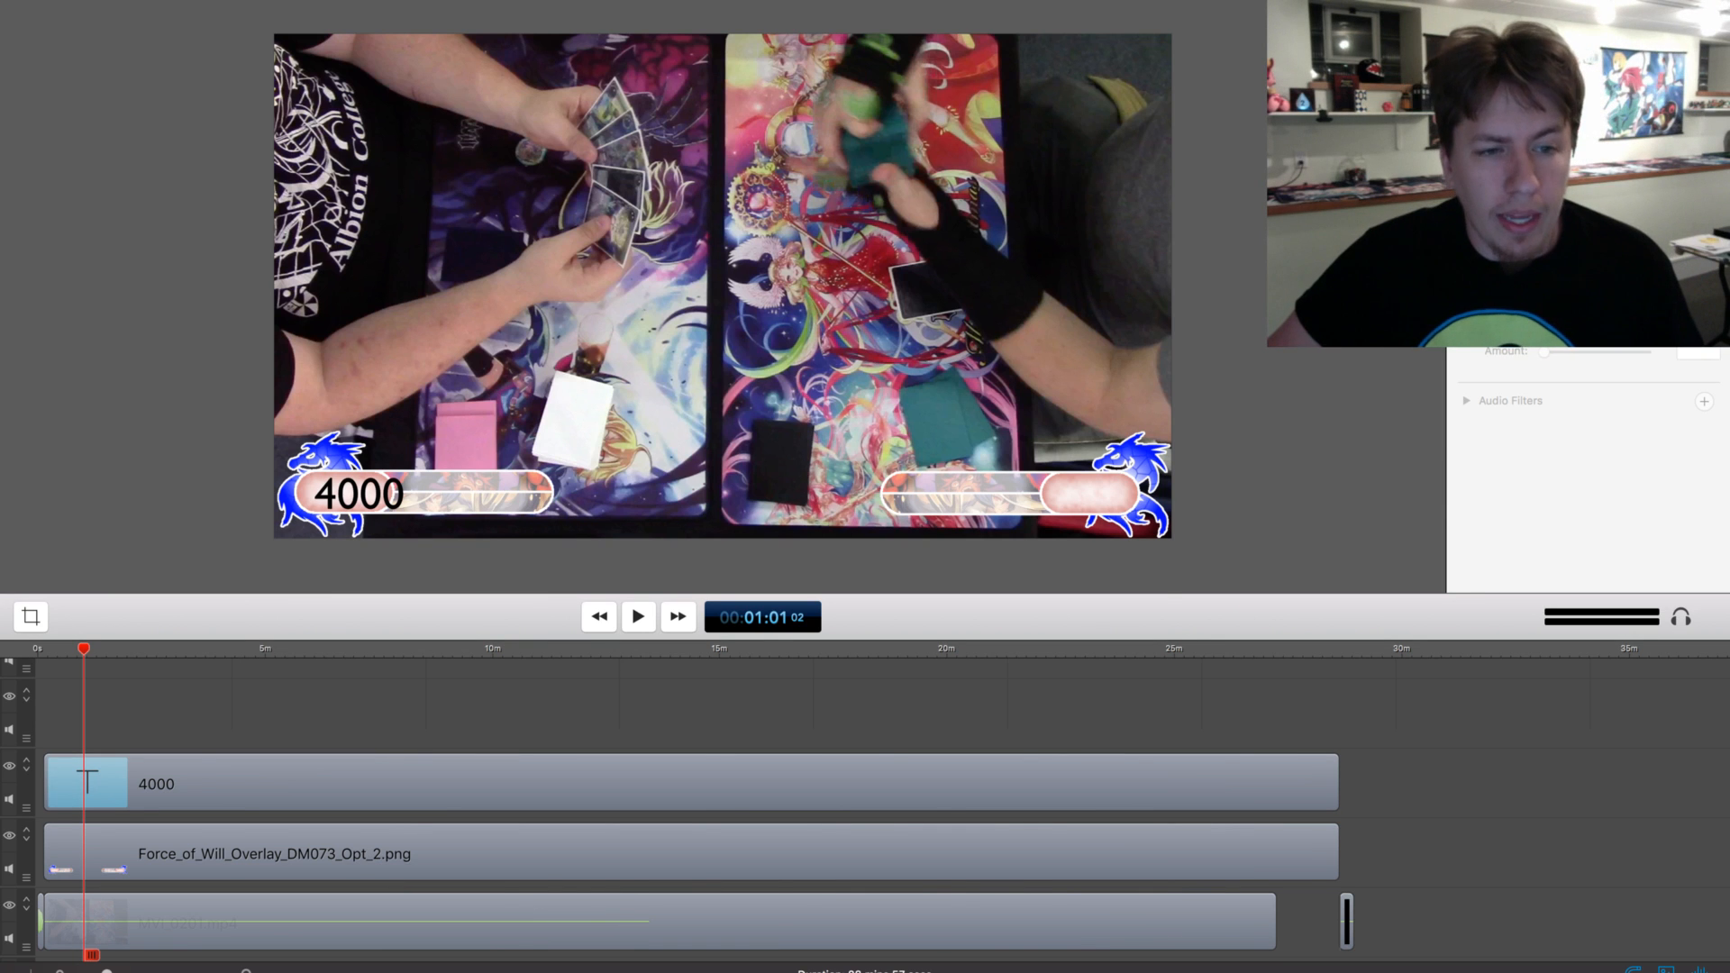
# Realign the 4000 text so it sits centred inside the overlay's lower-left counter
pyautogui.click(690, 782)
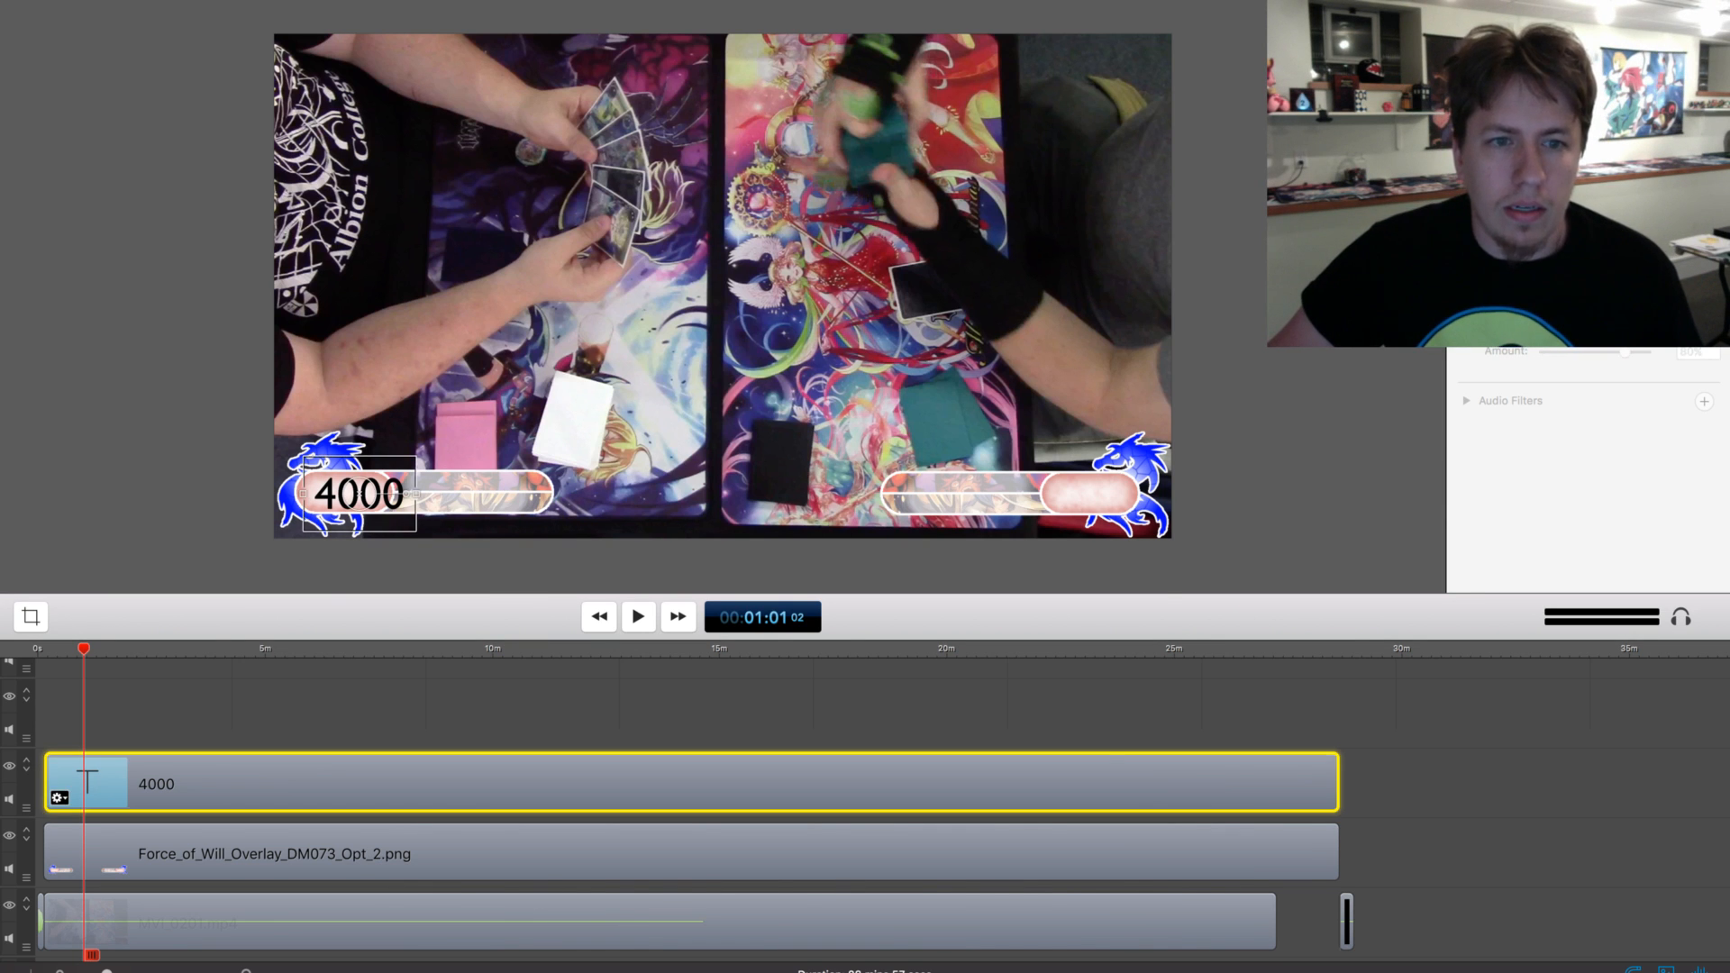
pyautogui.moveTo(359, 494)
pyautogui.mouseDown()
pyautogui.moveTo(343, 492)
pyautogui.moveTo(363, 474)
pyautogui.moveTo(349, 491)
pyautogui.mouseUp()
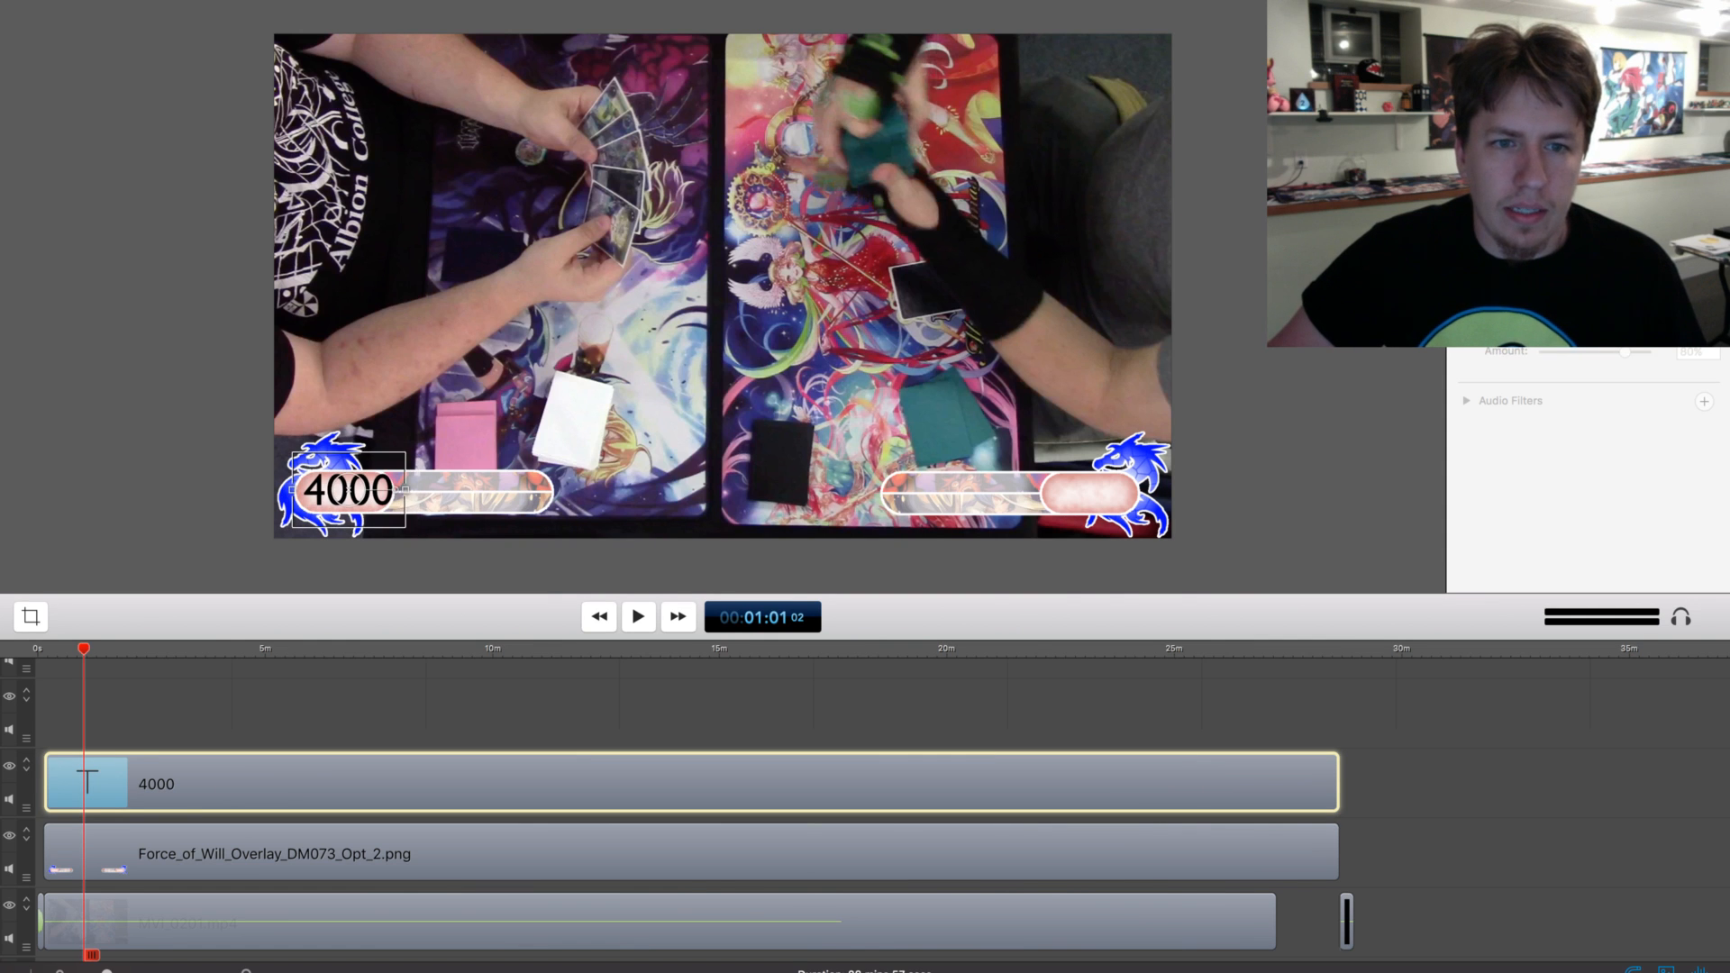
pyautogui.click(348, 566)
pyautogui.doubleClick(371, 492)
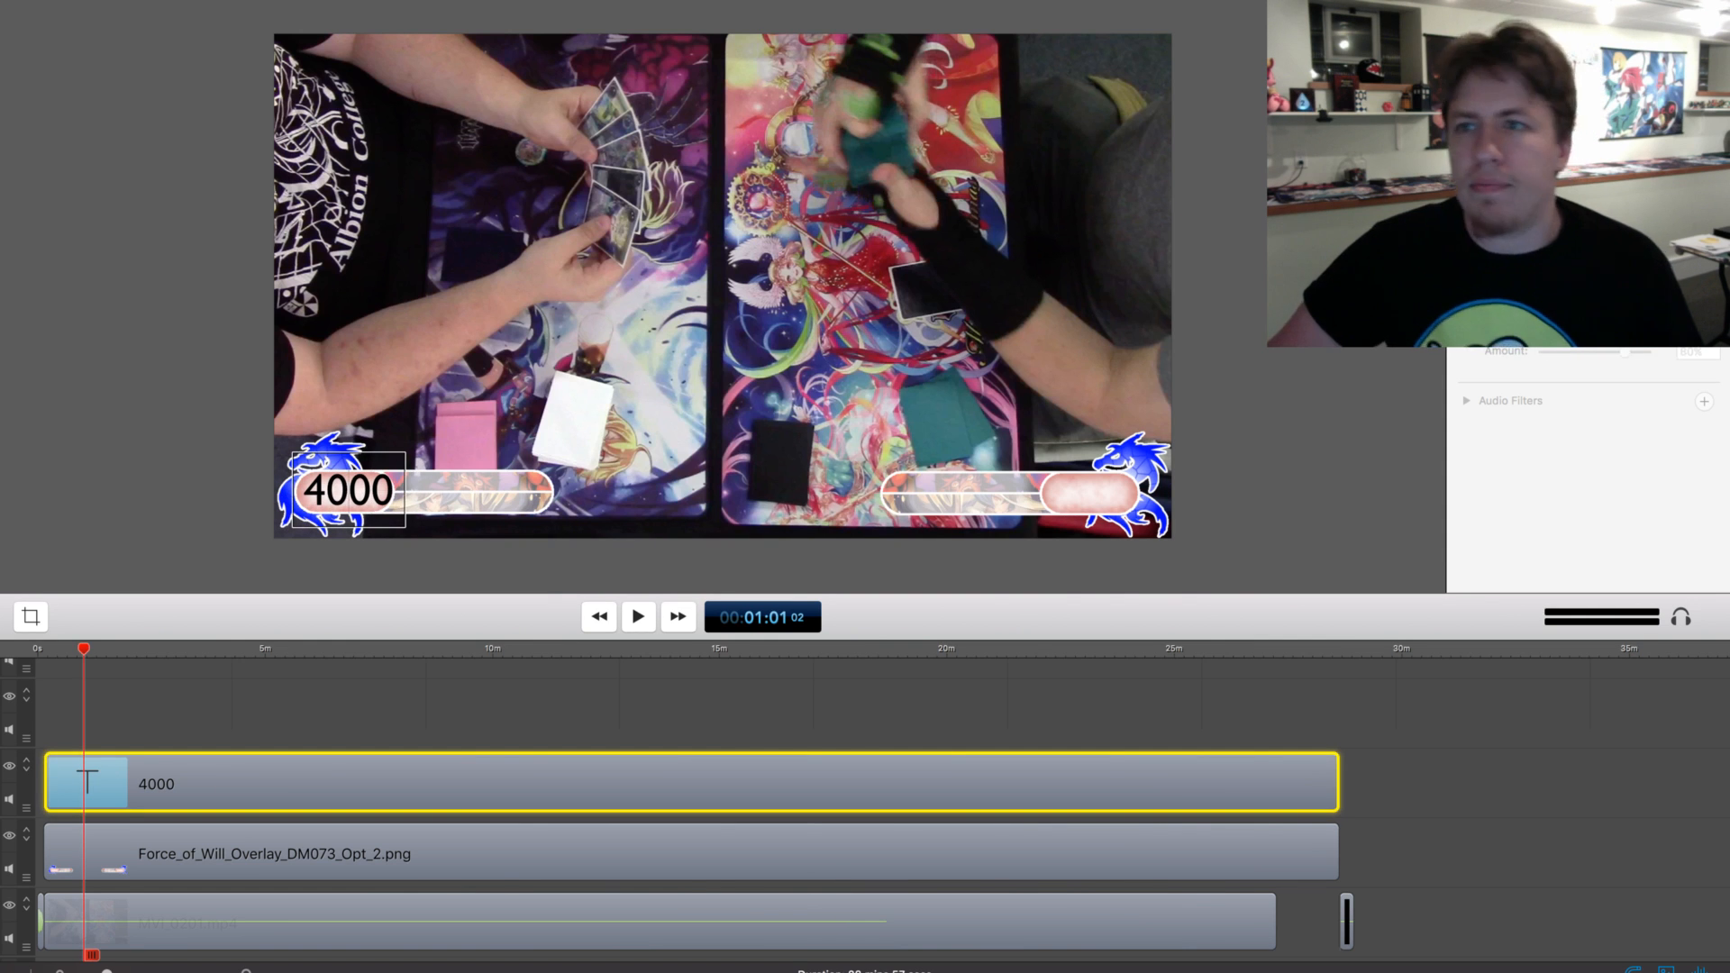
pyautogui.moveTo(371, 492); pyautogui.dragTo(368, 496)
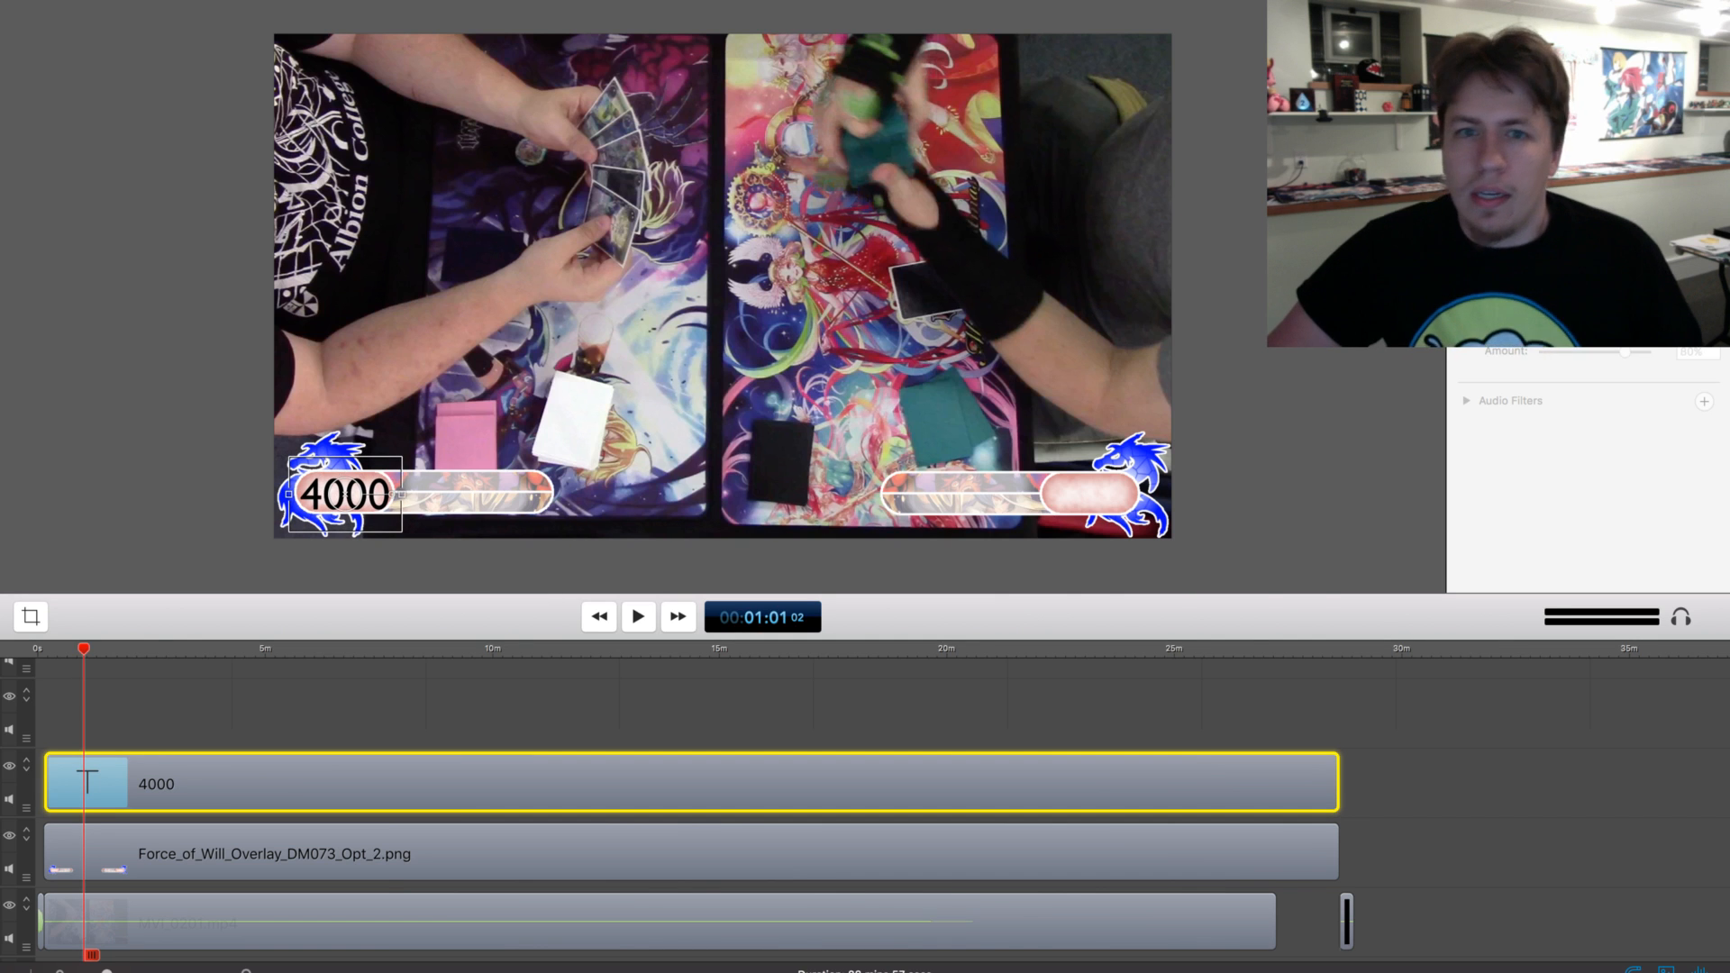
# Add a second text box at the playhead and place it over the overlay's lower-right counter
pyautogui.click(1660, 9)
pyautogui.click(1694, 43)
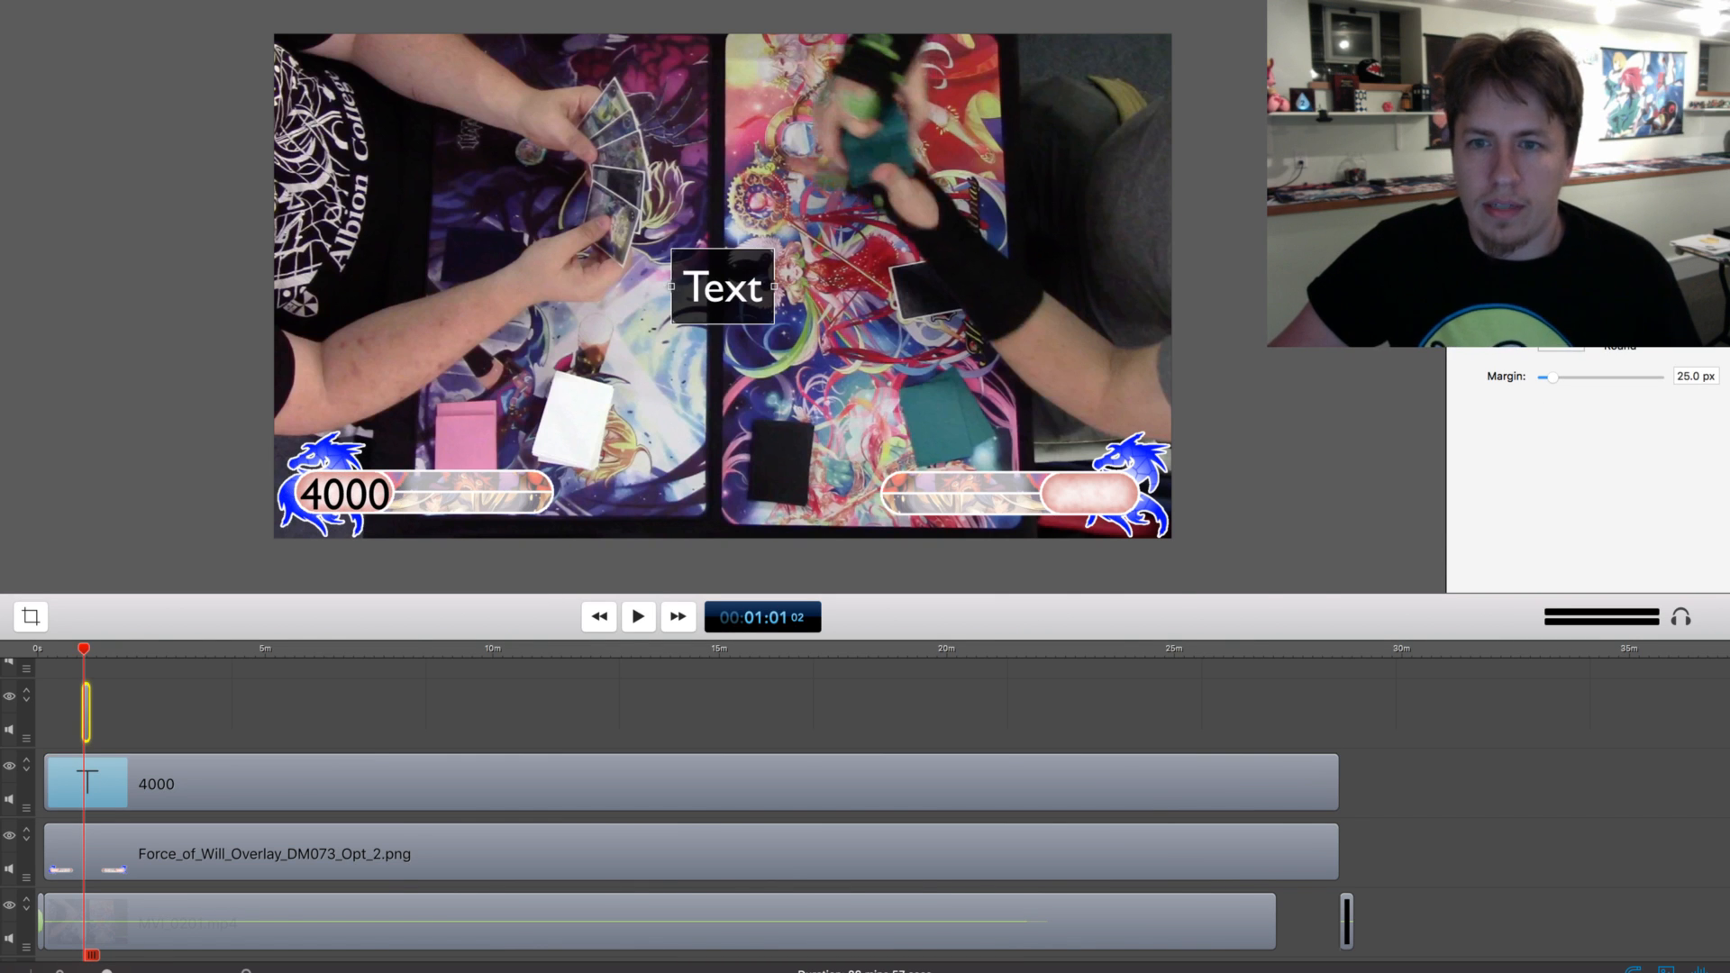
pyautogui.moveTo(723, 286); pyautogui.dragTo(1095, 496)
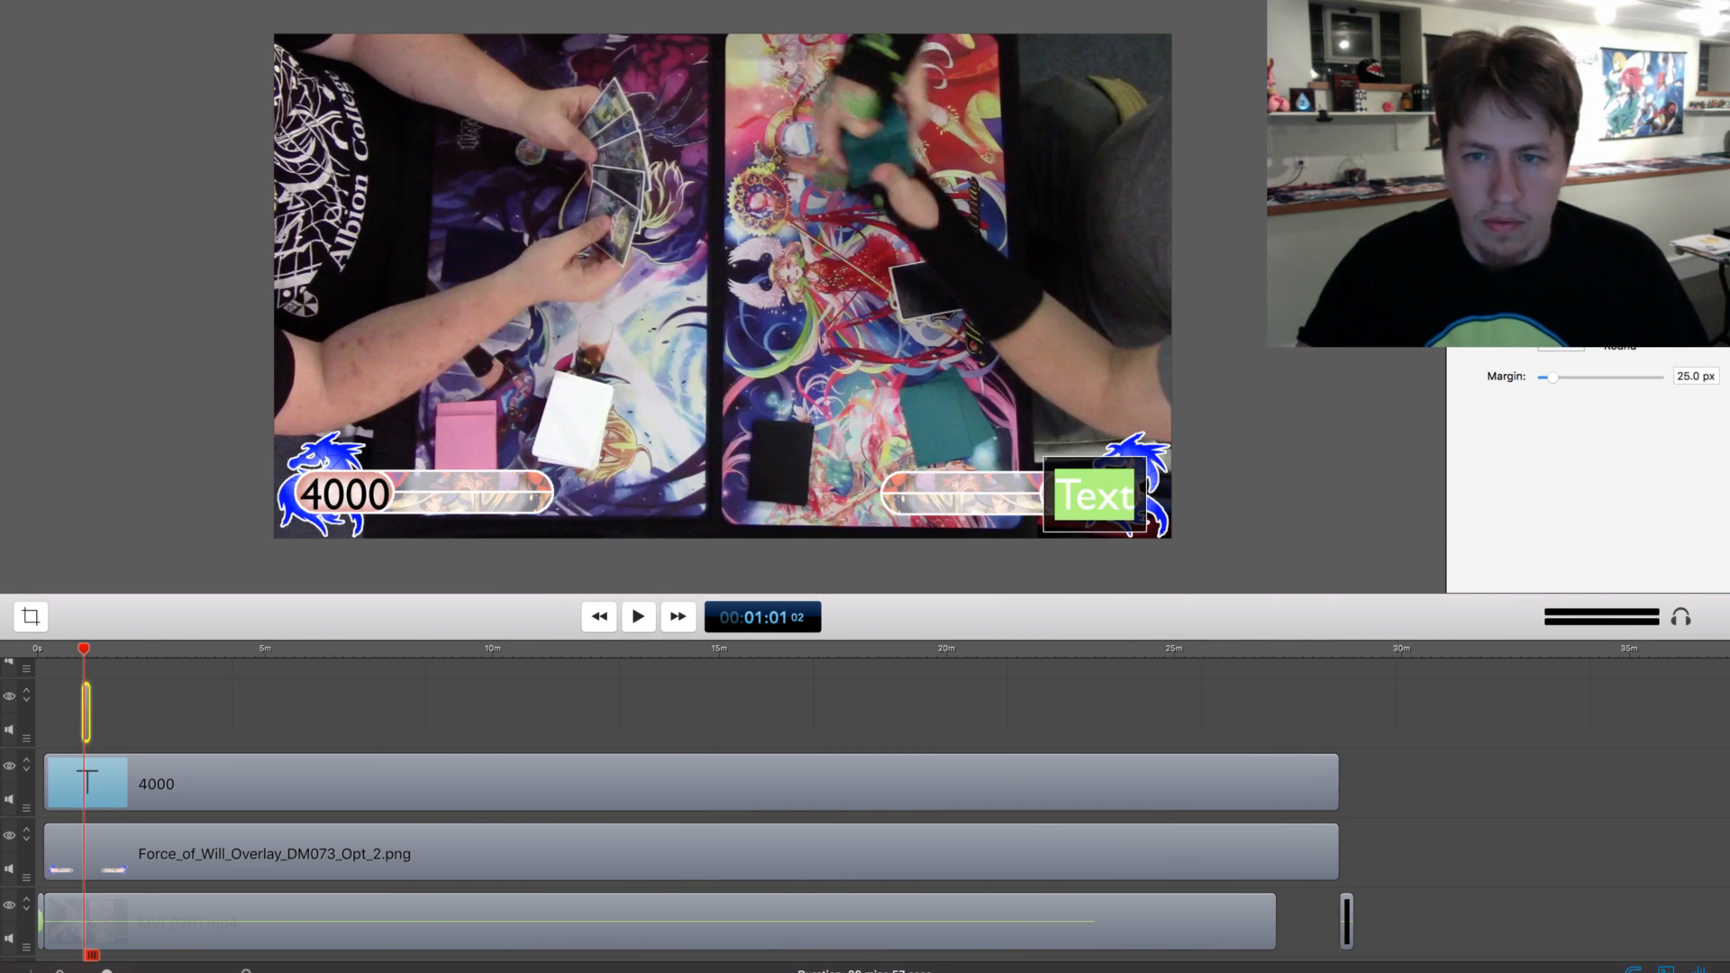
# Set the second text to 4000 in black without a background and centre it in the lower-right counter
pyautogui.write('4000')
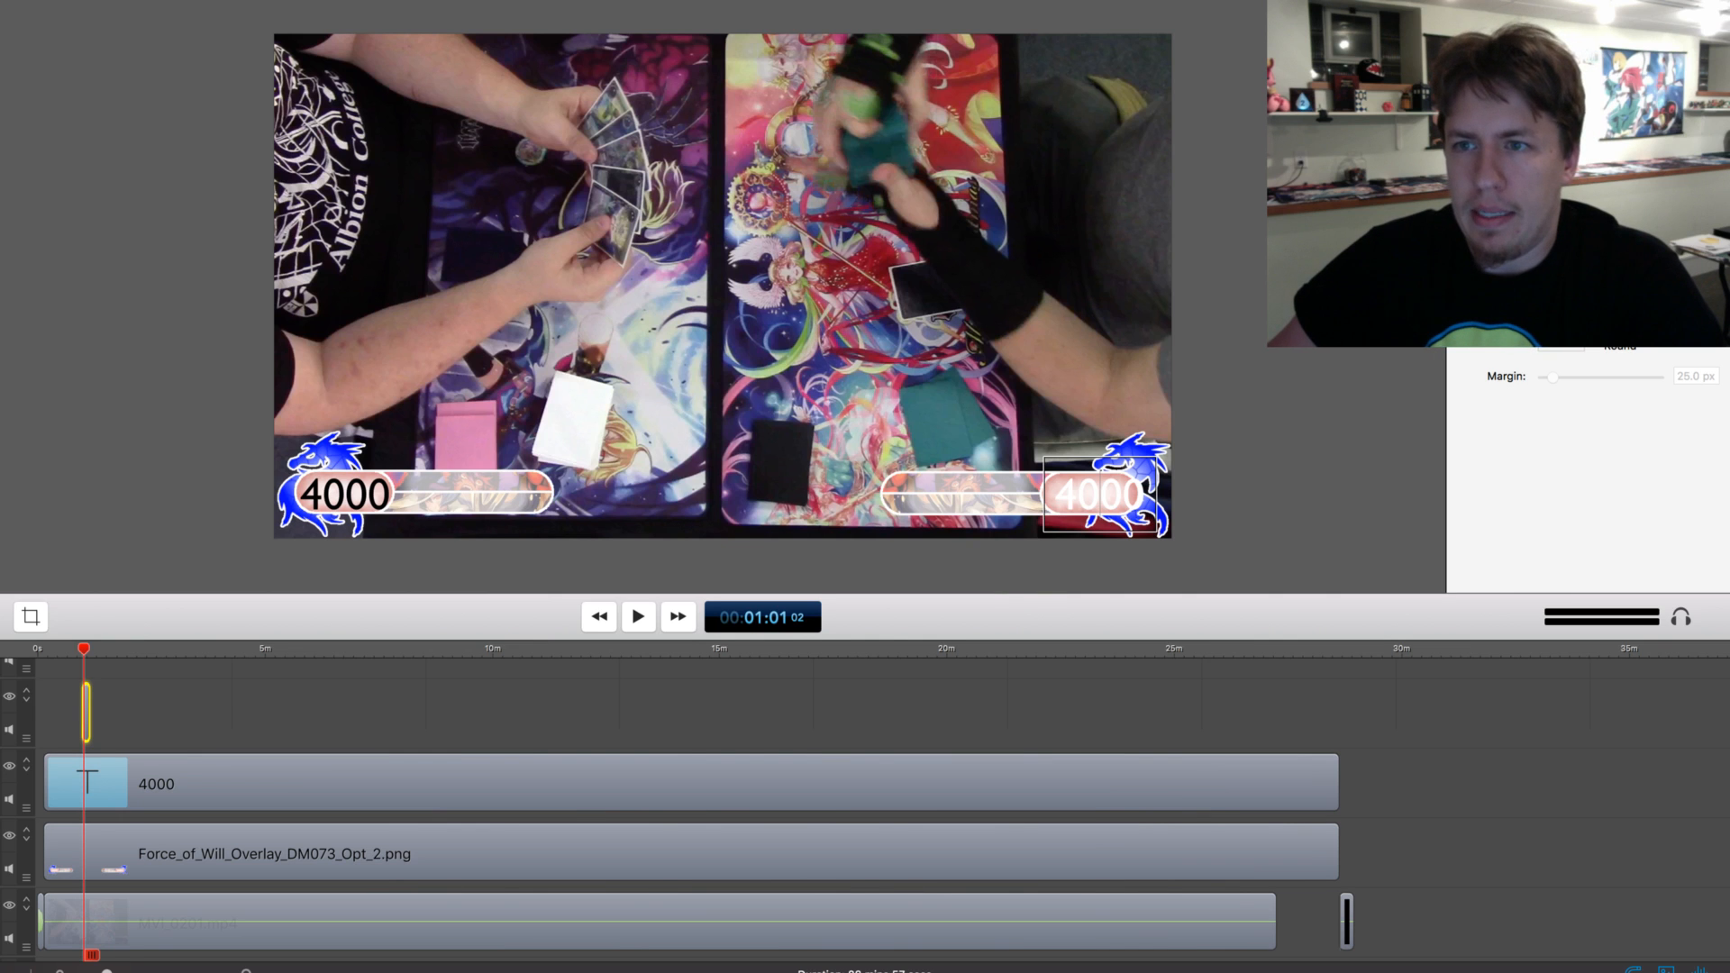
pyautogui.press('super+a')
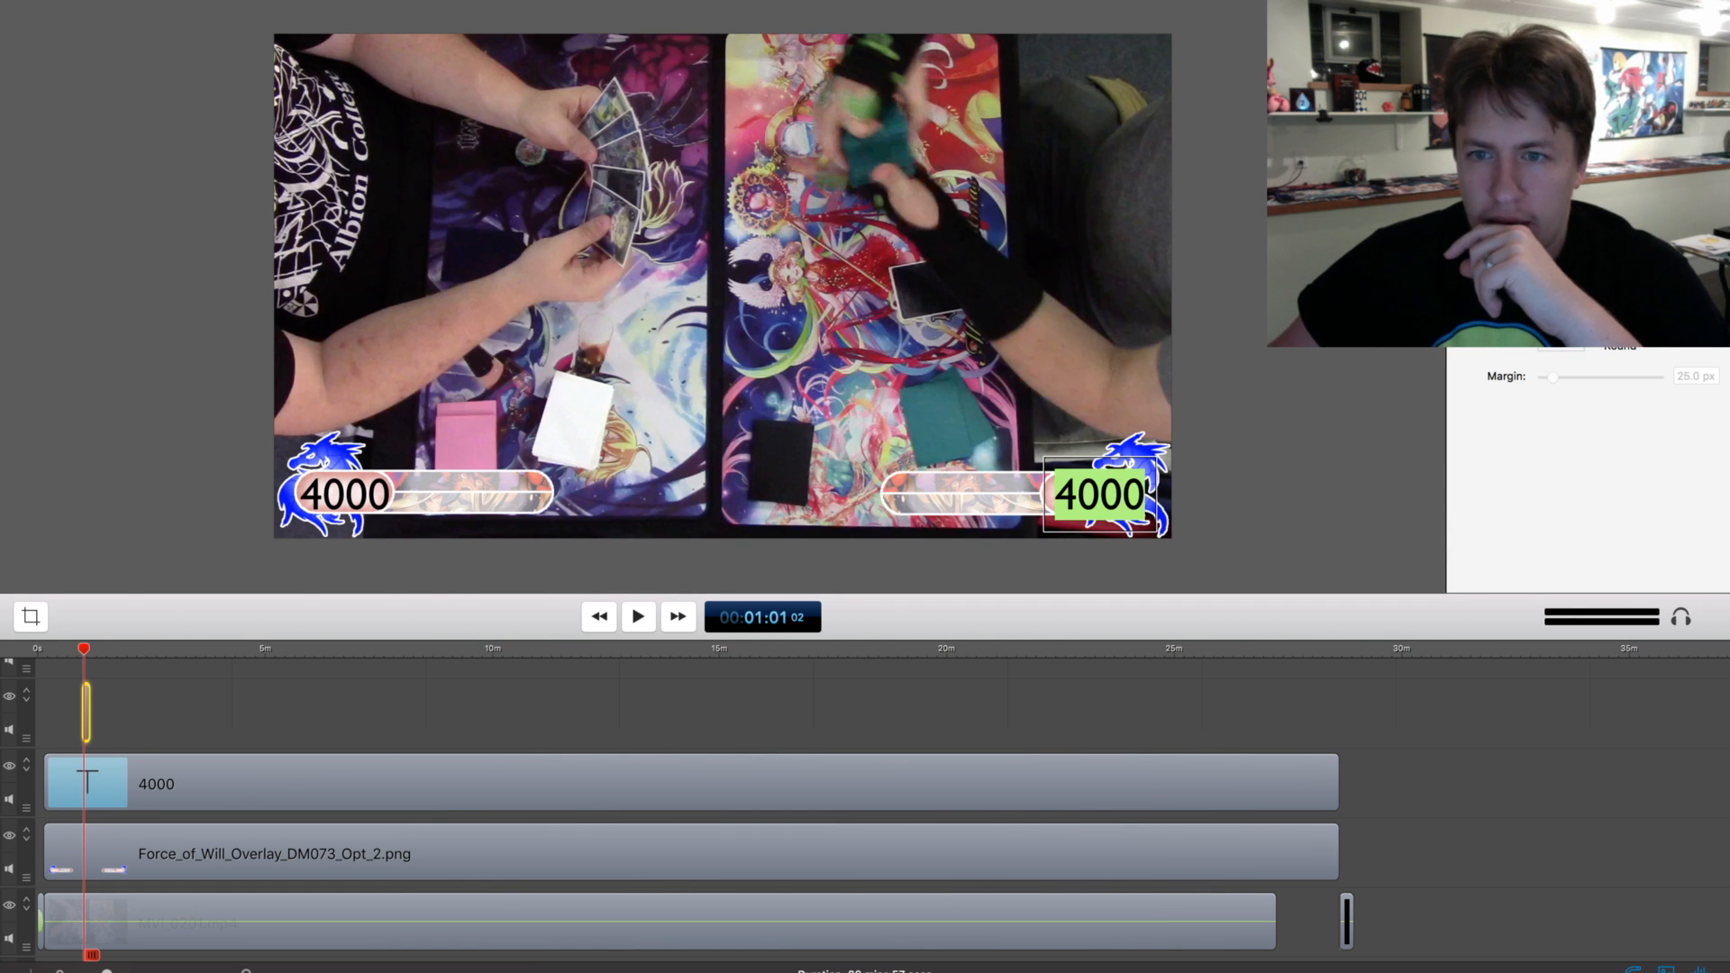
pyautogui.press('Escape')
pyautogui.moveTo(1101, 494)
pyautogui.mouseDown()
pyautogui.moveTo(1076, 494)
pyautogui.moveTo(1091, 493)
pyautogui.mouseUp()
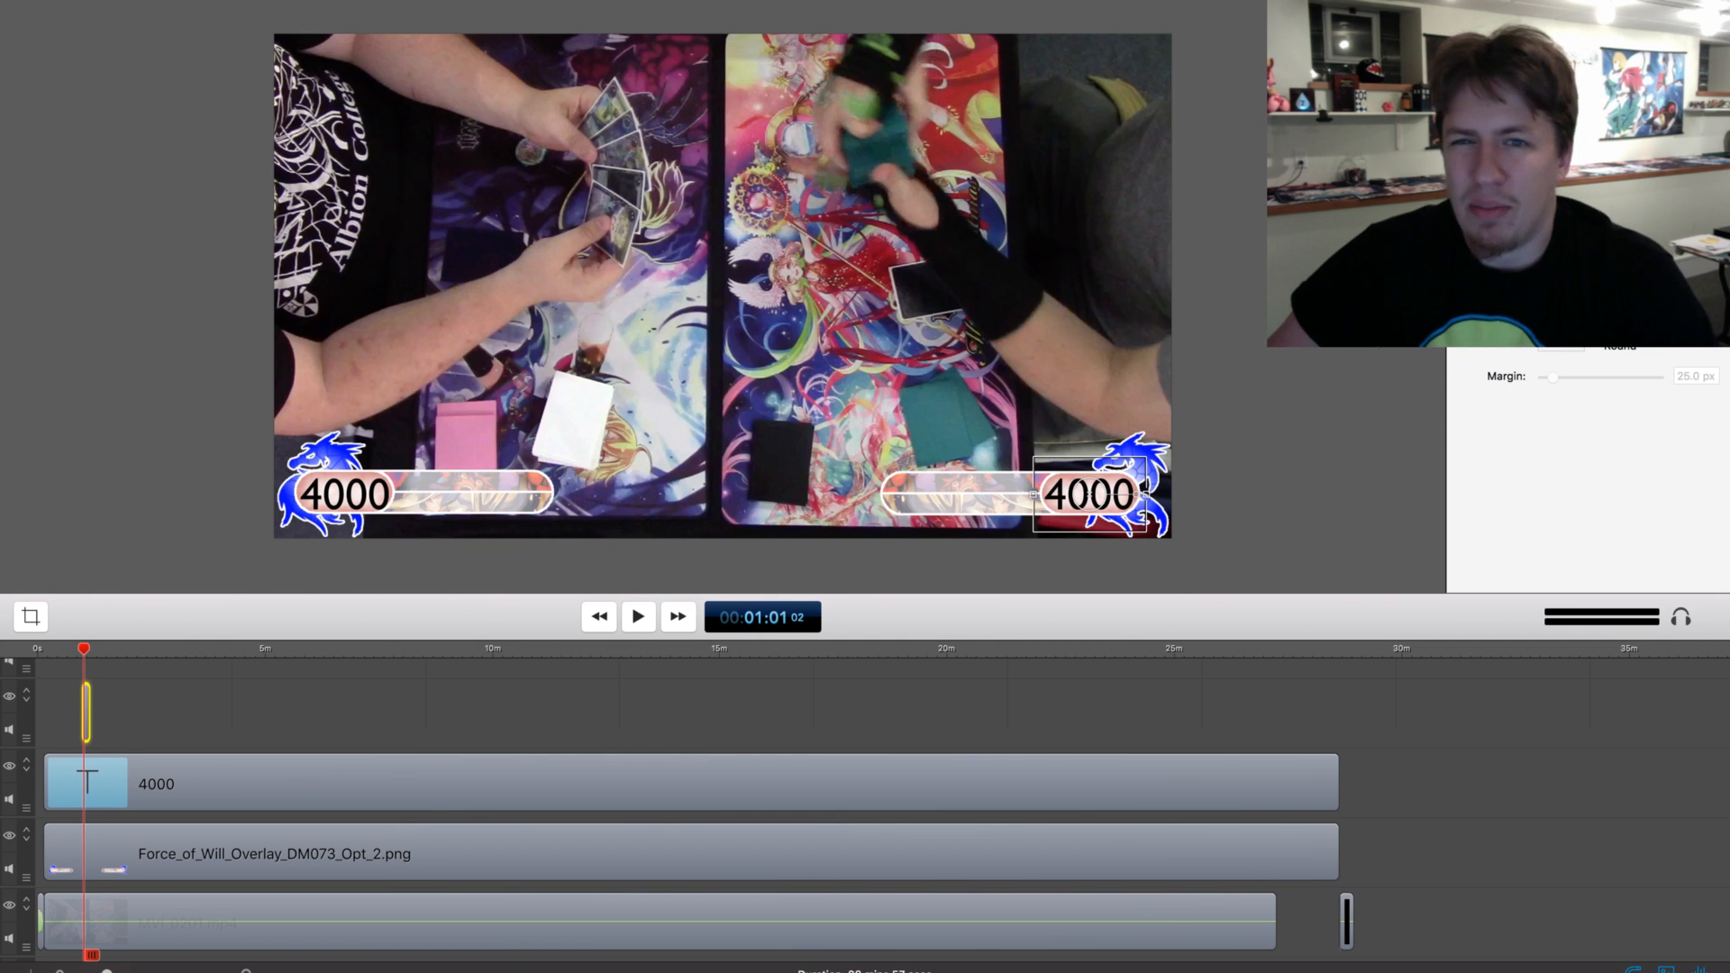
# Add a third text box at the playhead, make it black without a background, and place it over the overlay's lower-left name bar
pyautogui.press('ctrl+super+t')
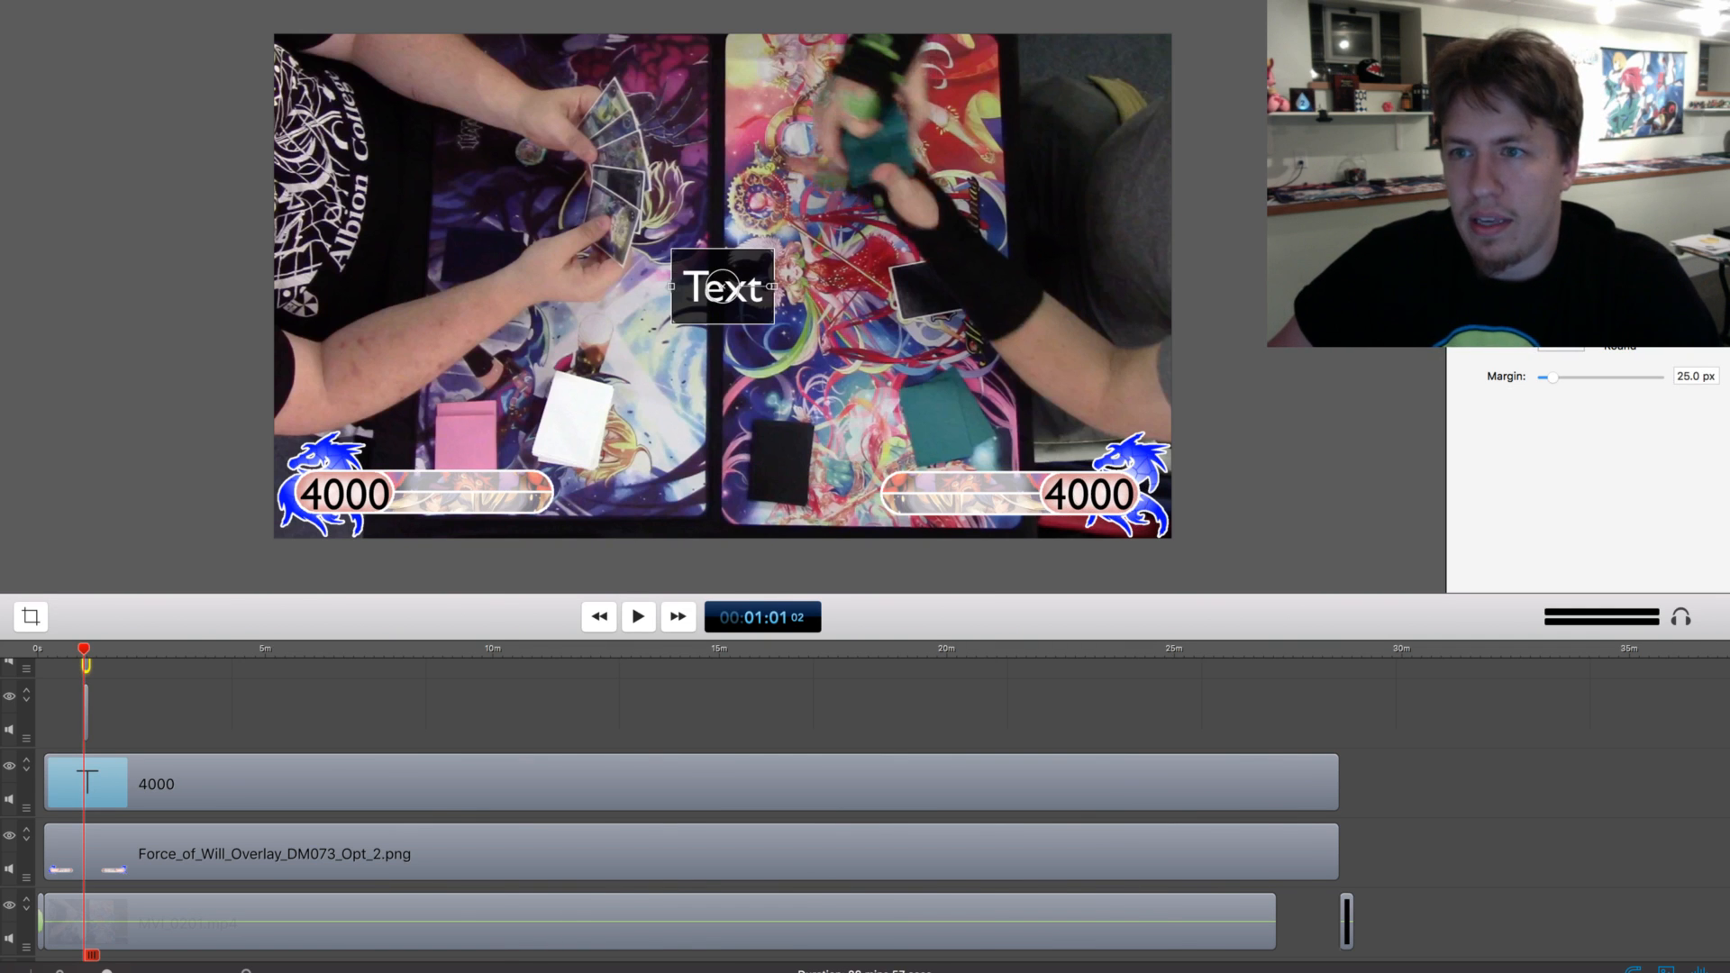
pyautogui.doubleClick(723, 287)
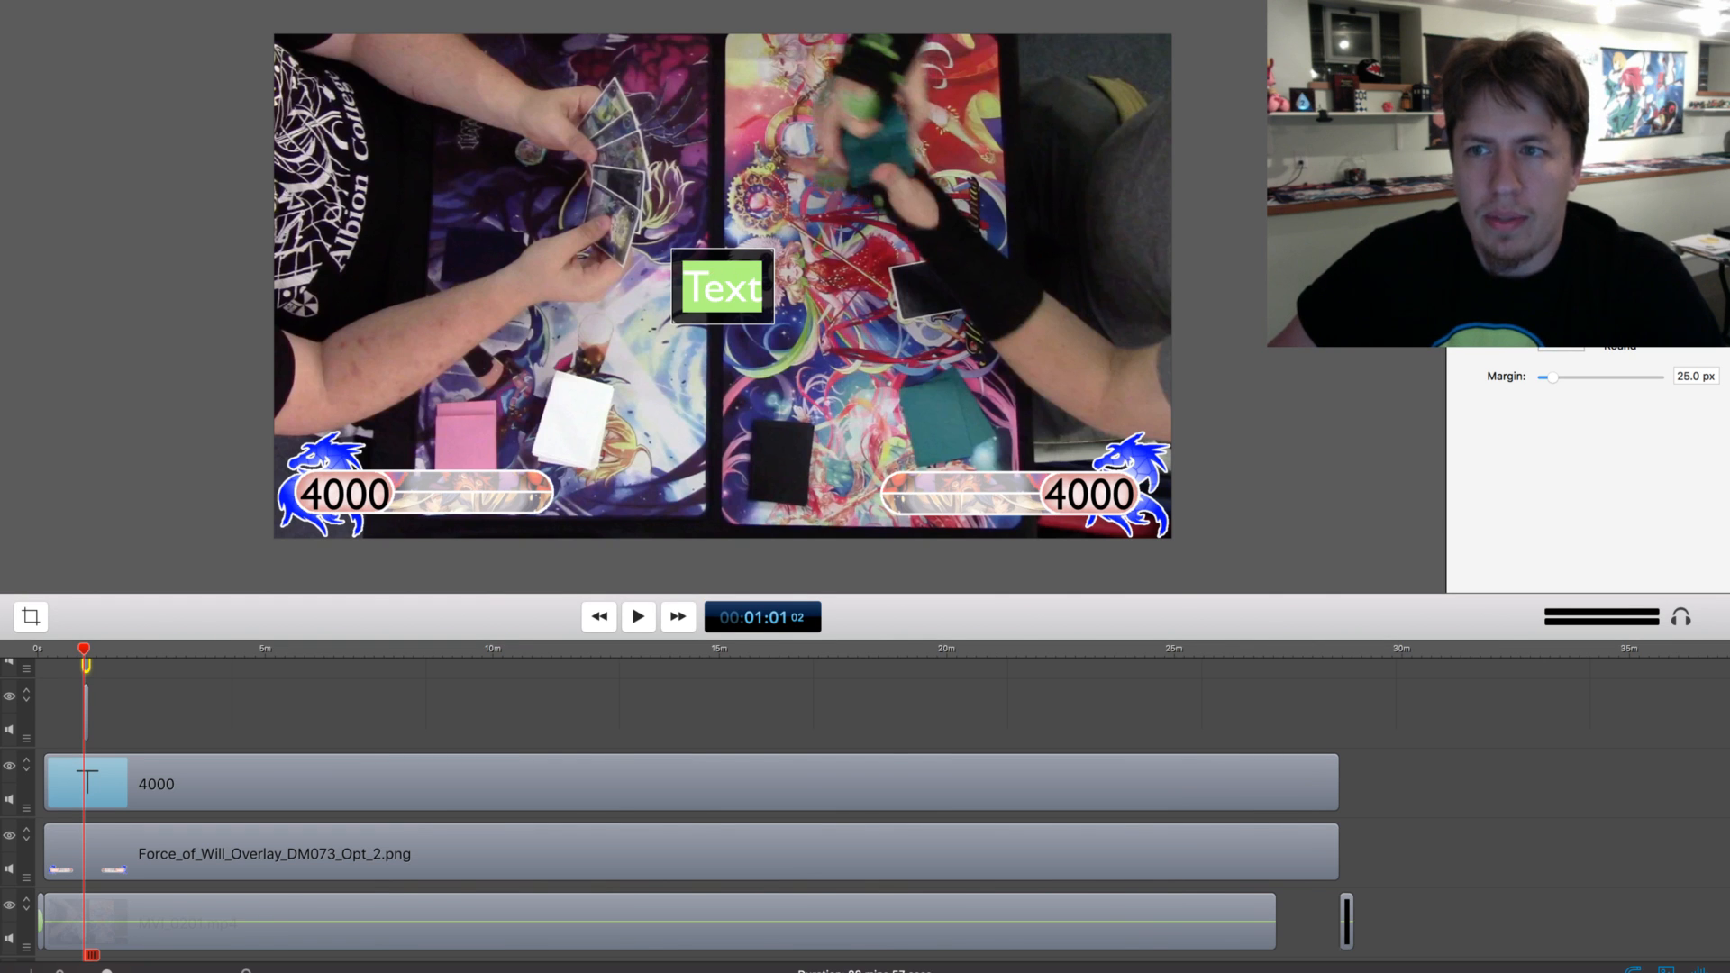
pyautogui.click(1545, 319)
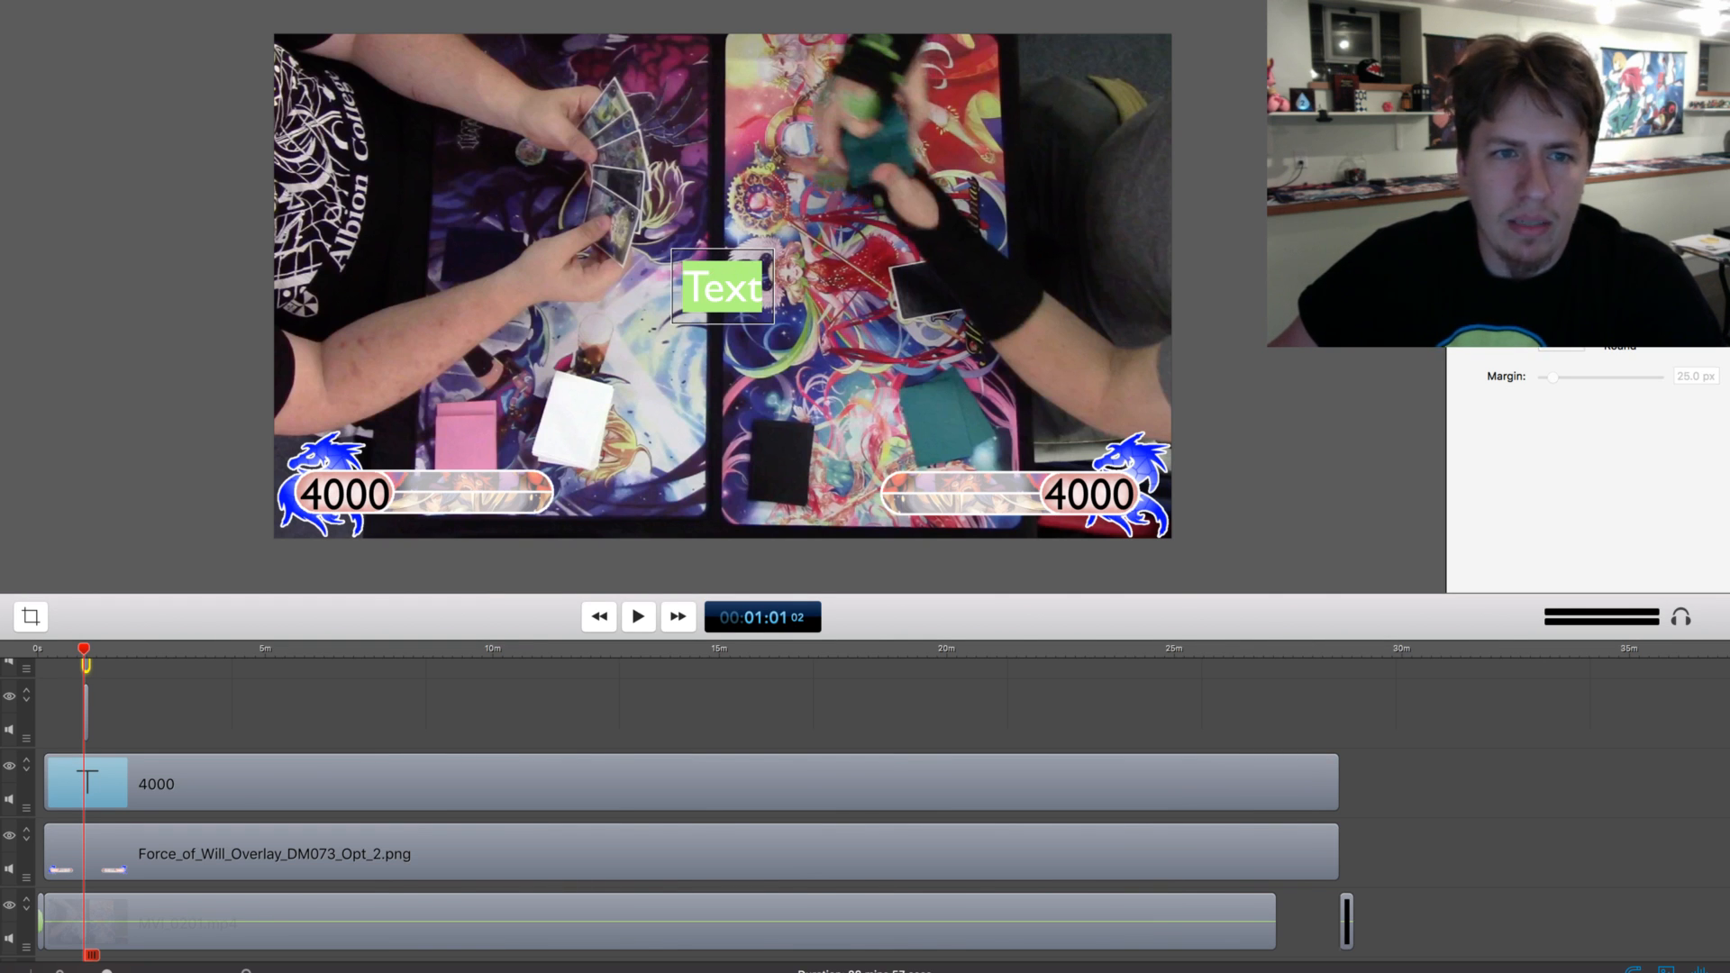
pyautogui.click(1560, 180)
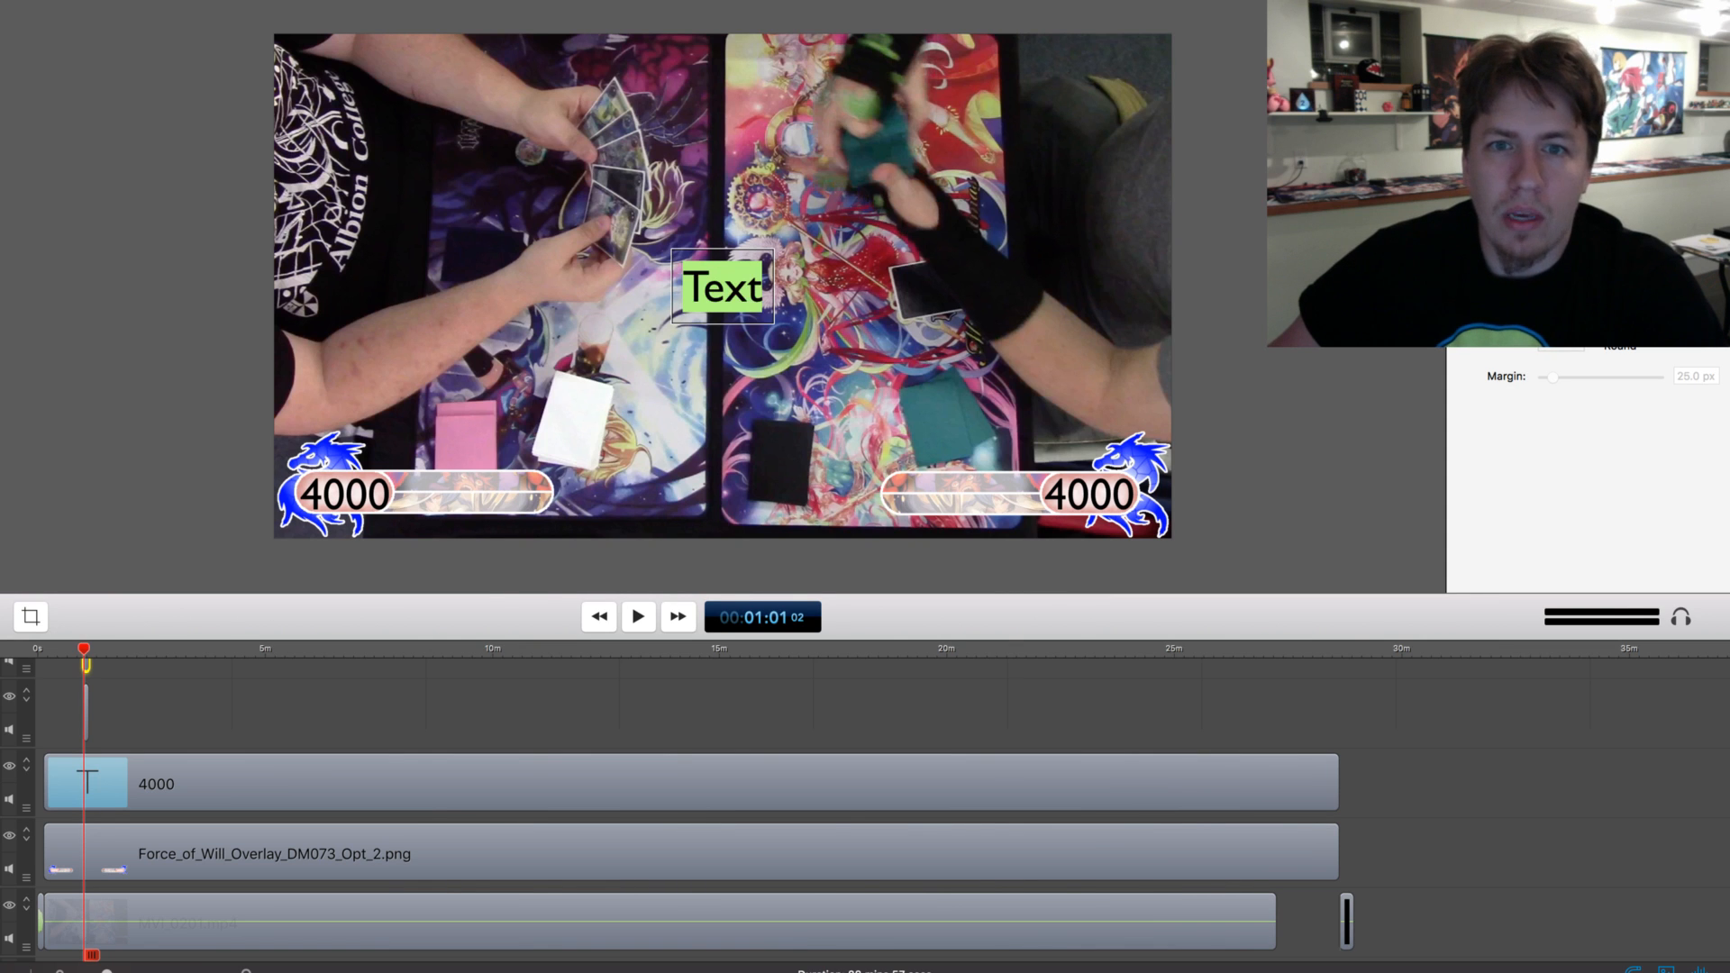
pyautogui.moveTo(765, 288); pyautogui.dragTo(444, 483)
pyautogui.press('Escape')
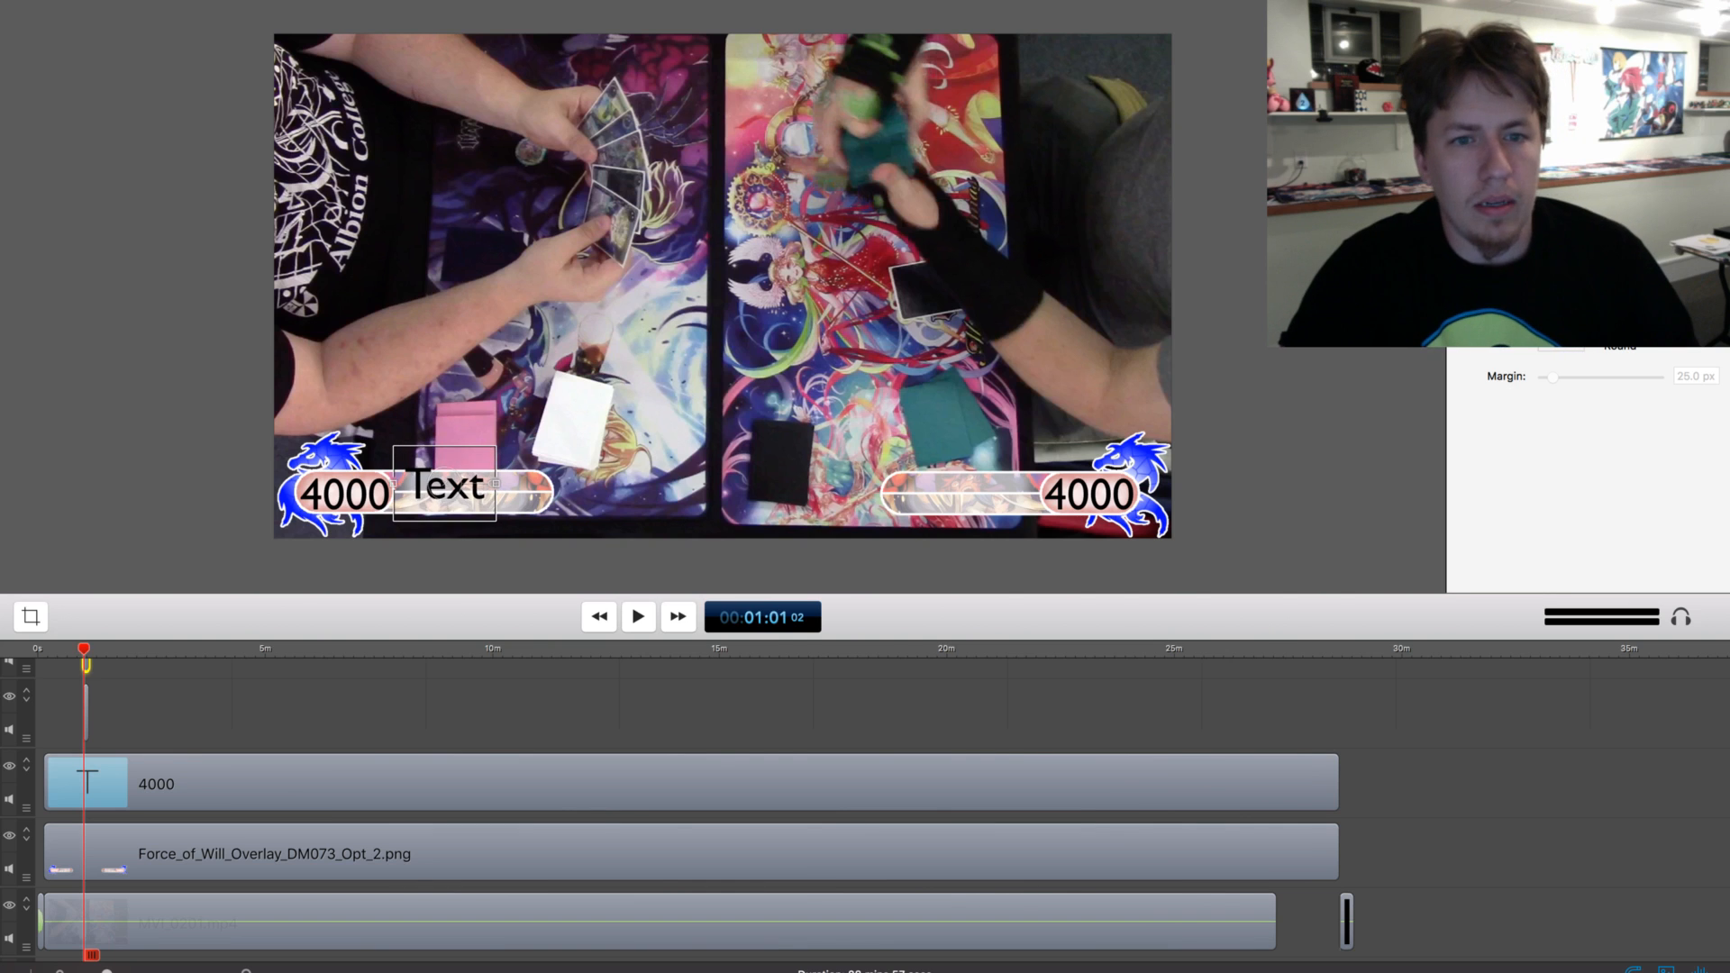
# Replace the third text with the player's full name and the deck name Kaguya 4 Cancels on a second line
pyautogui.doubleClick(444, 483)
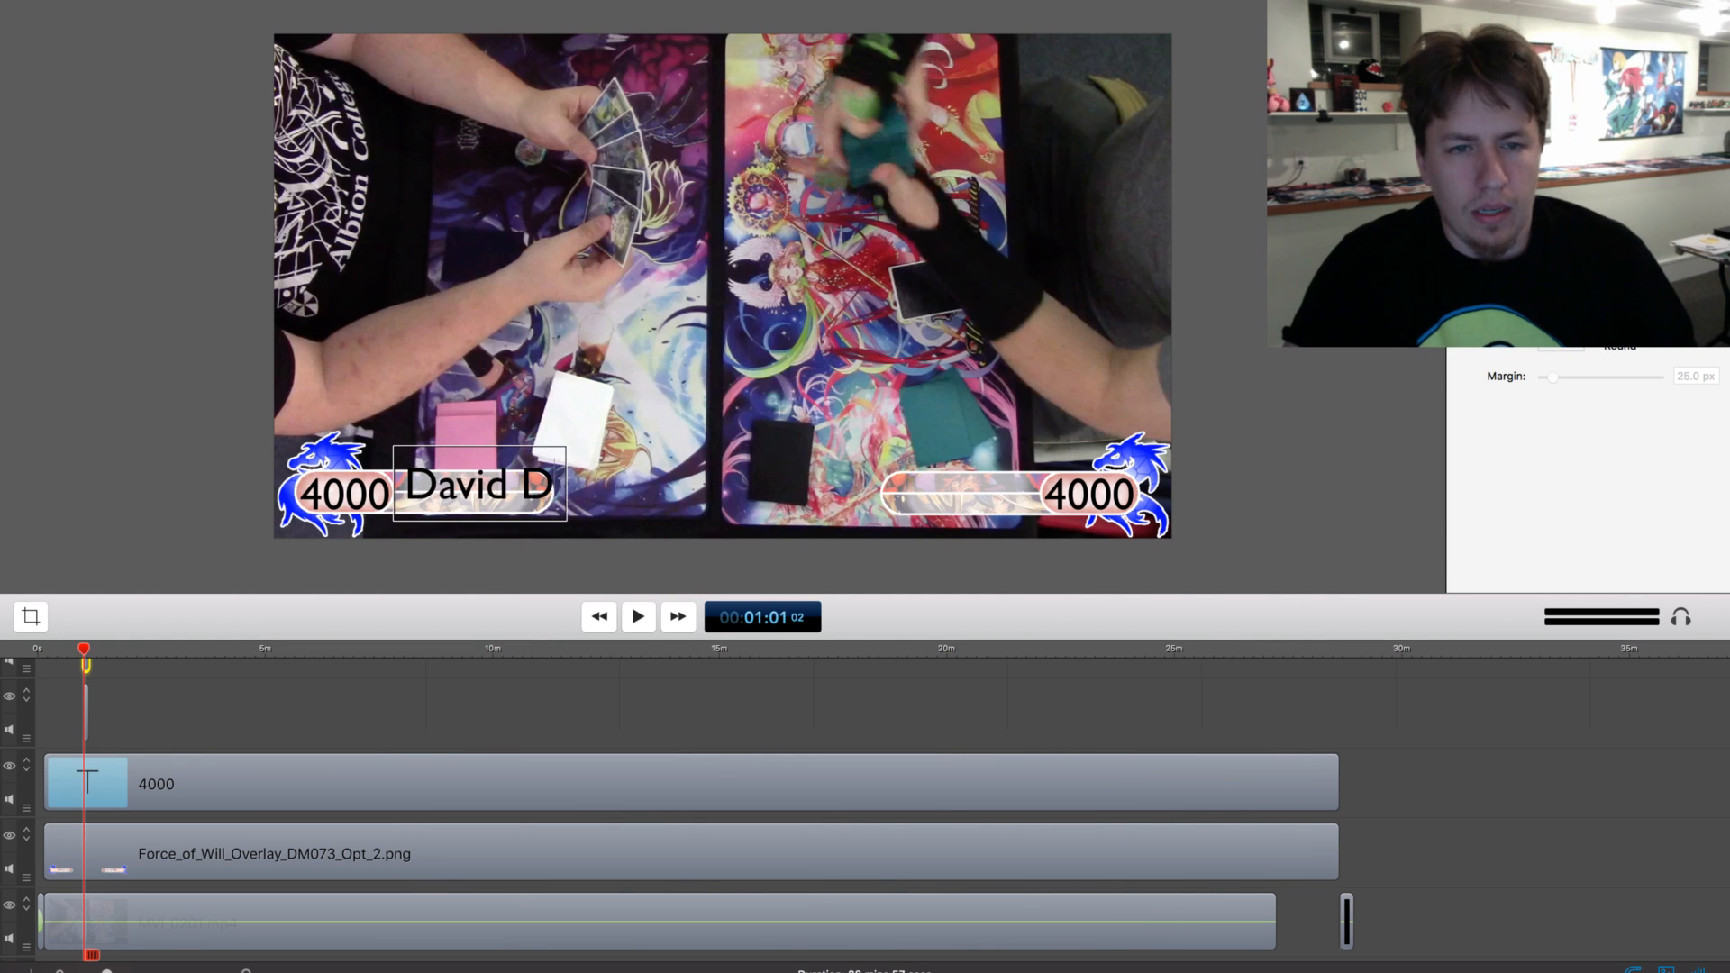
pyautogui.press('Return')
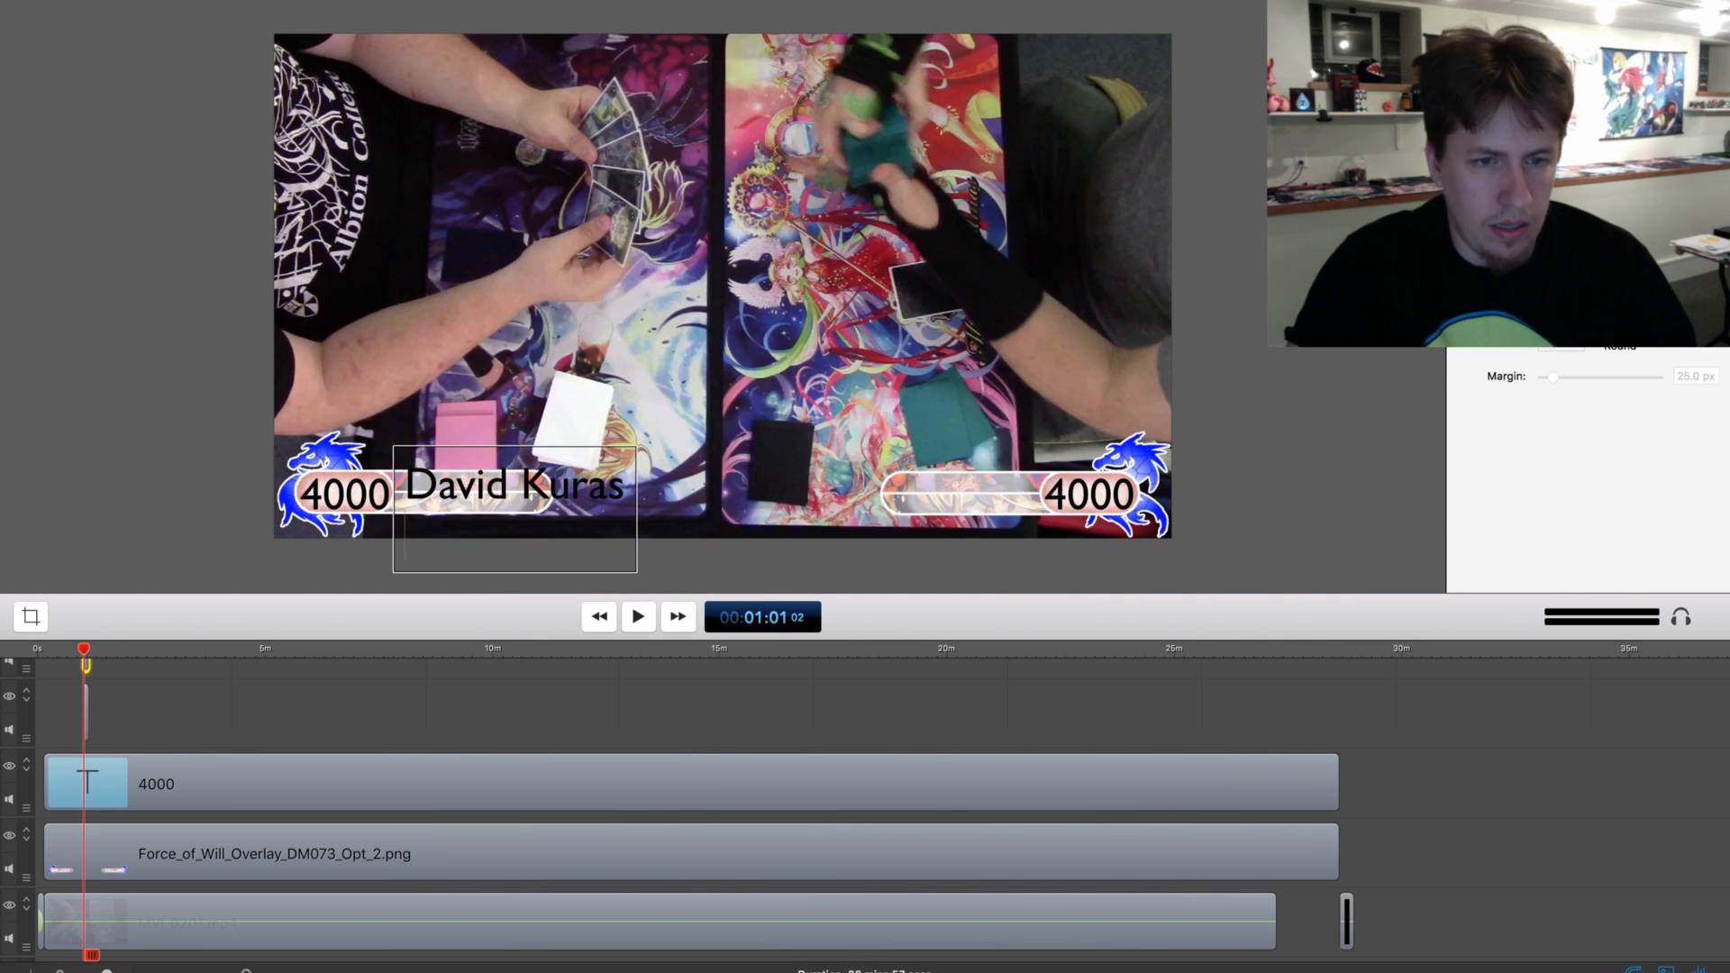
pyautogui.write('Kagu')
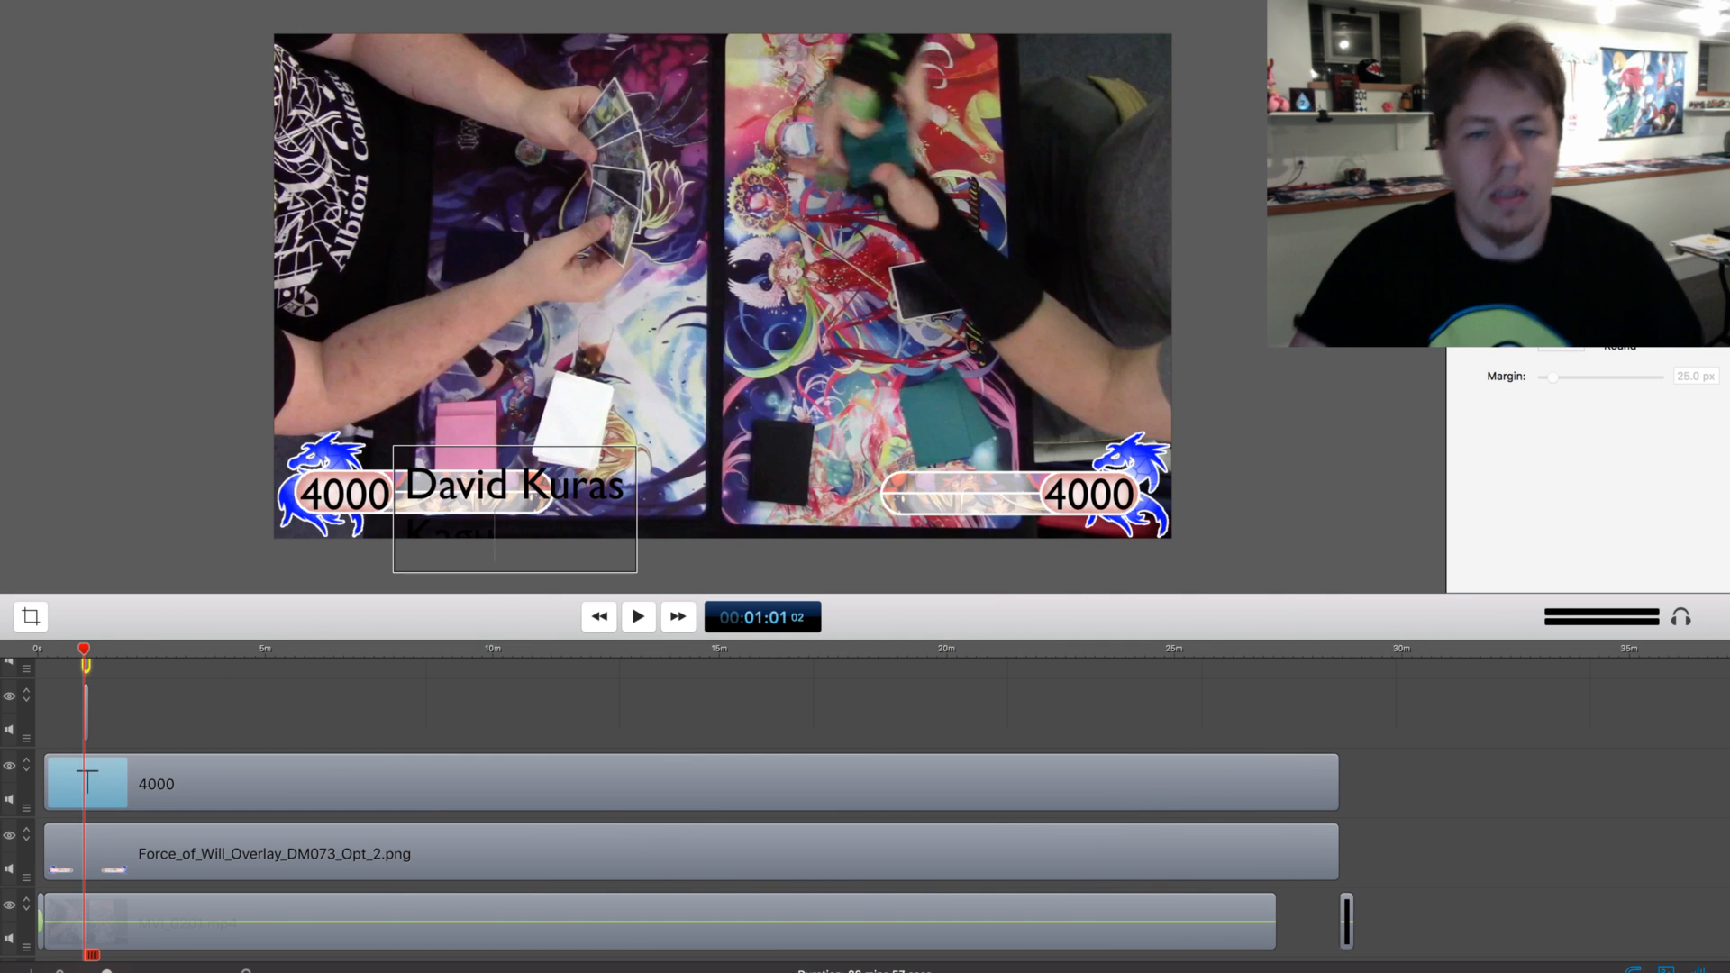
pyautogui.write('ya 4-Cancels')
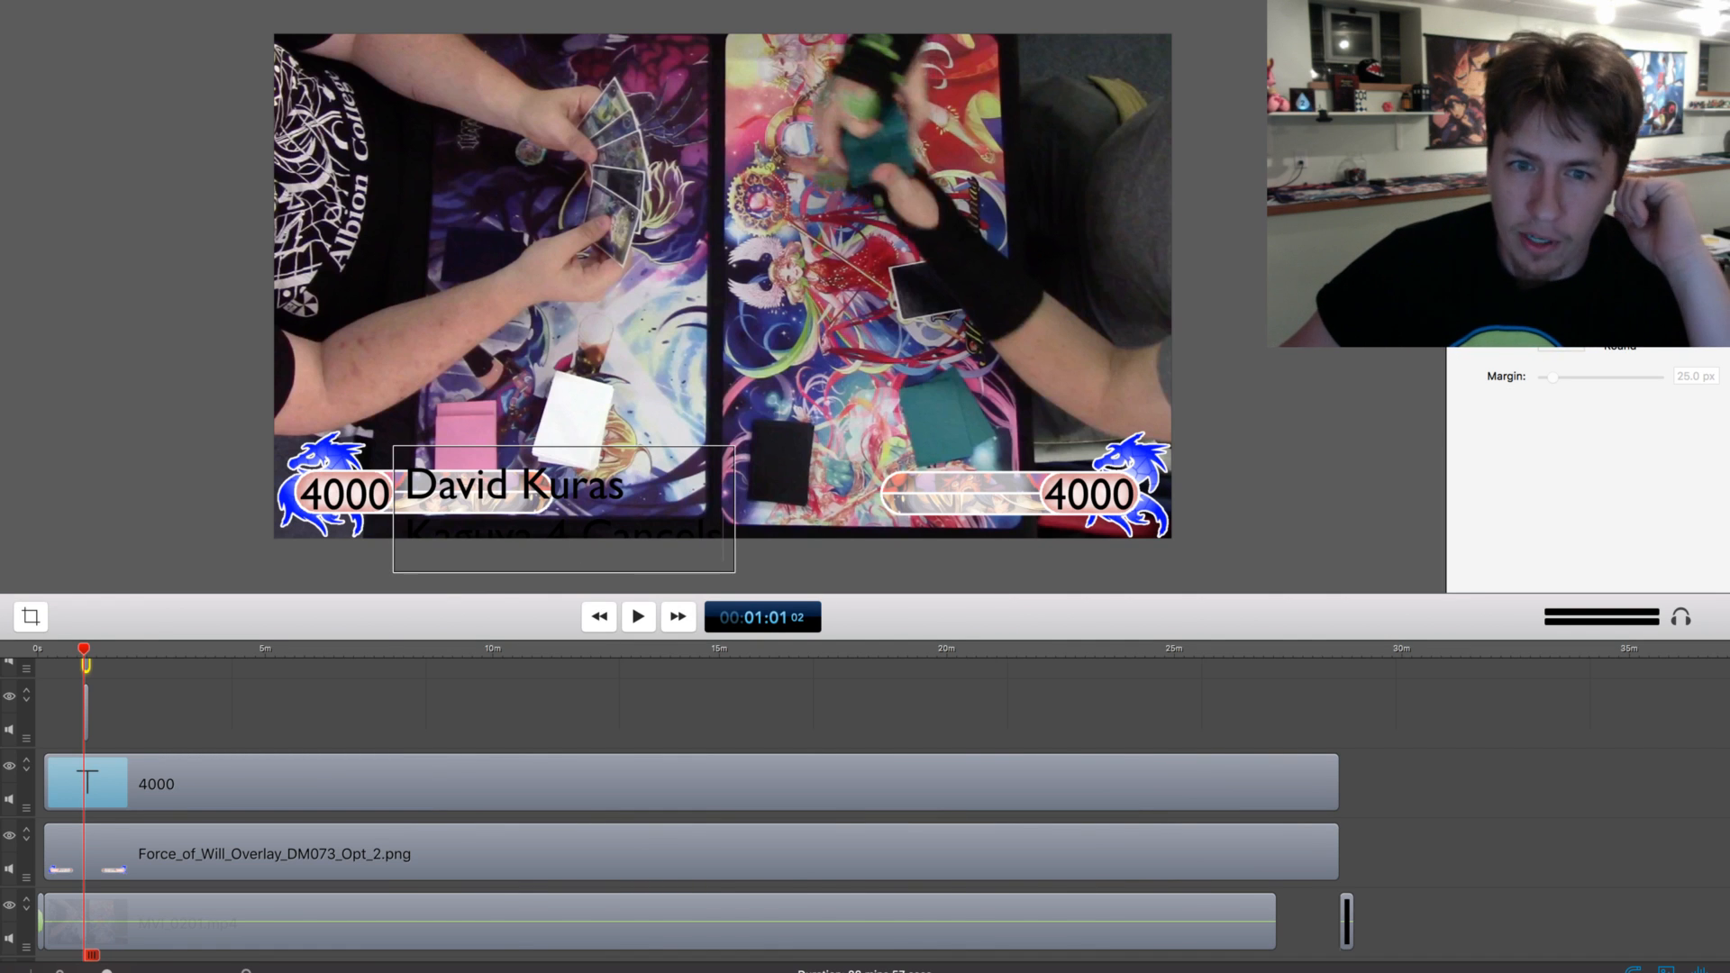
# Shrink the two-line player text and position it inside the overlay's lower-left name bar
pyautogui.press('super+a')
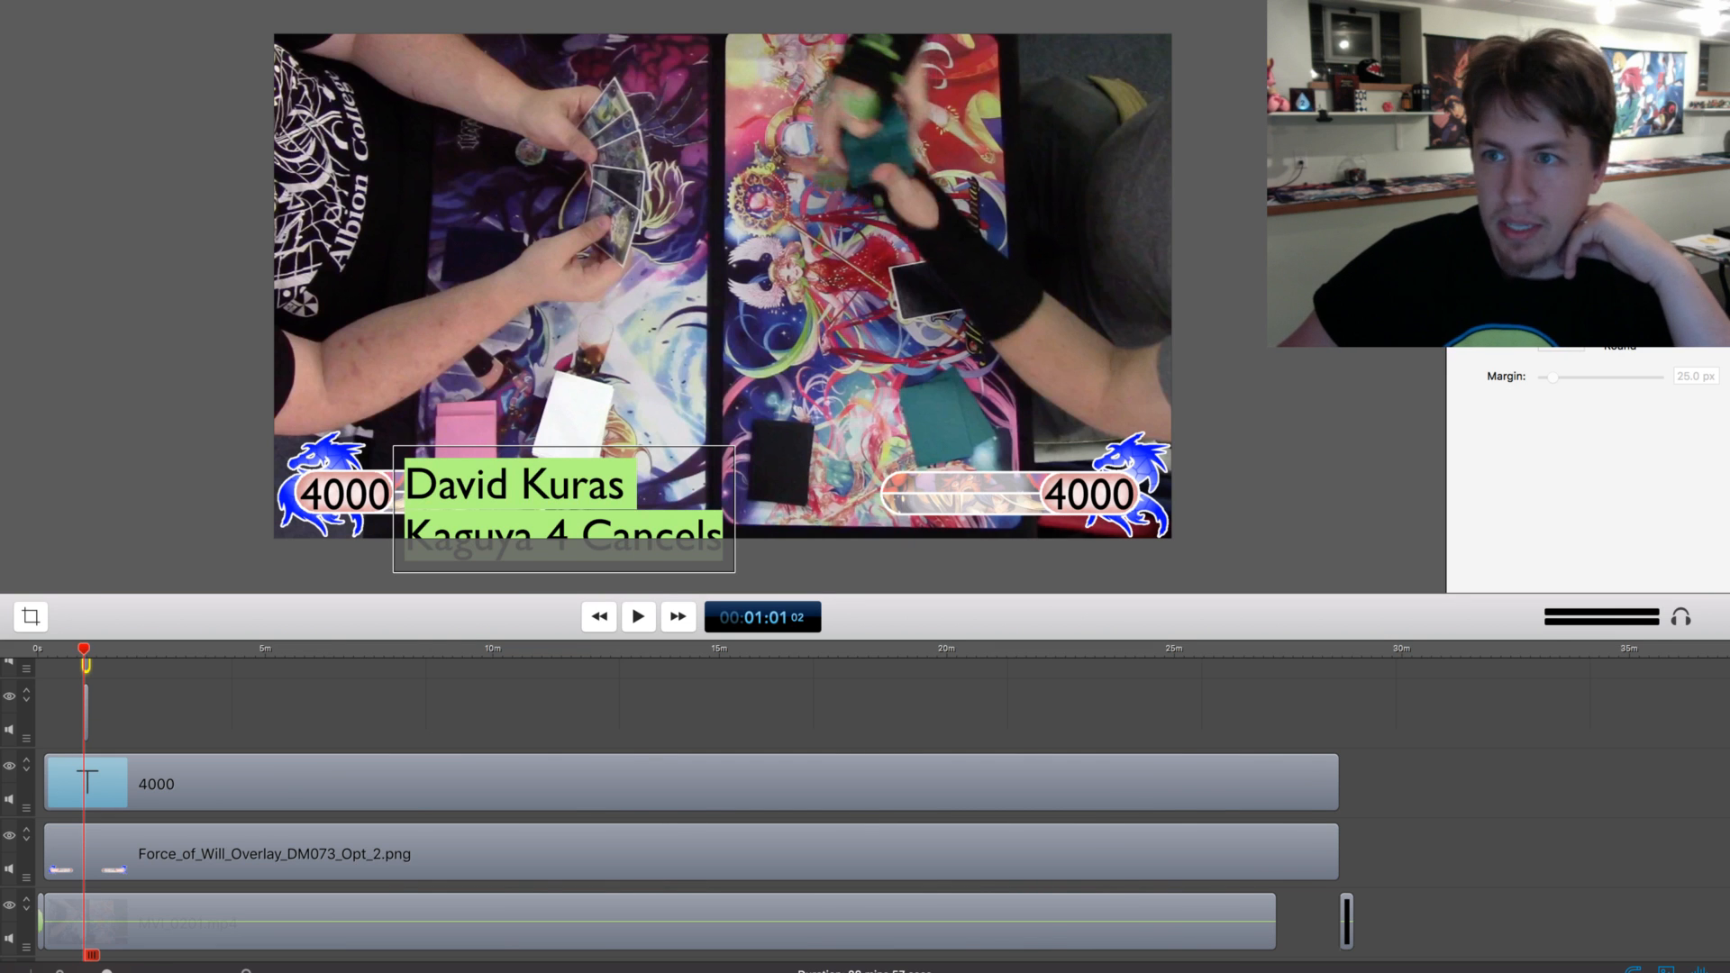
pyautogui.press('Return')
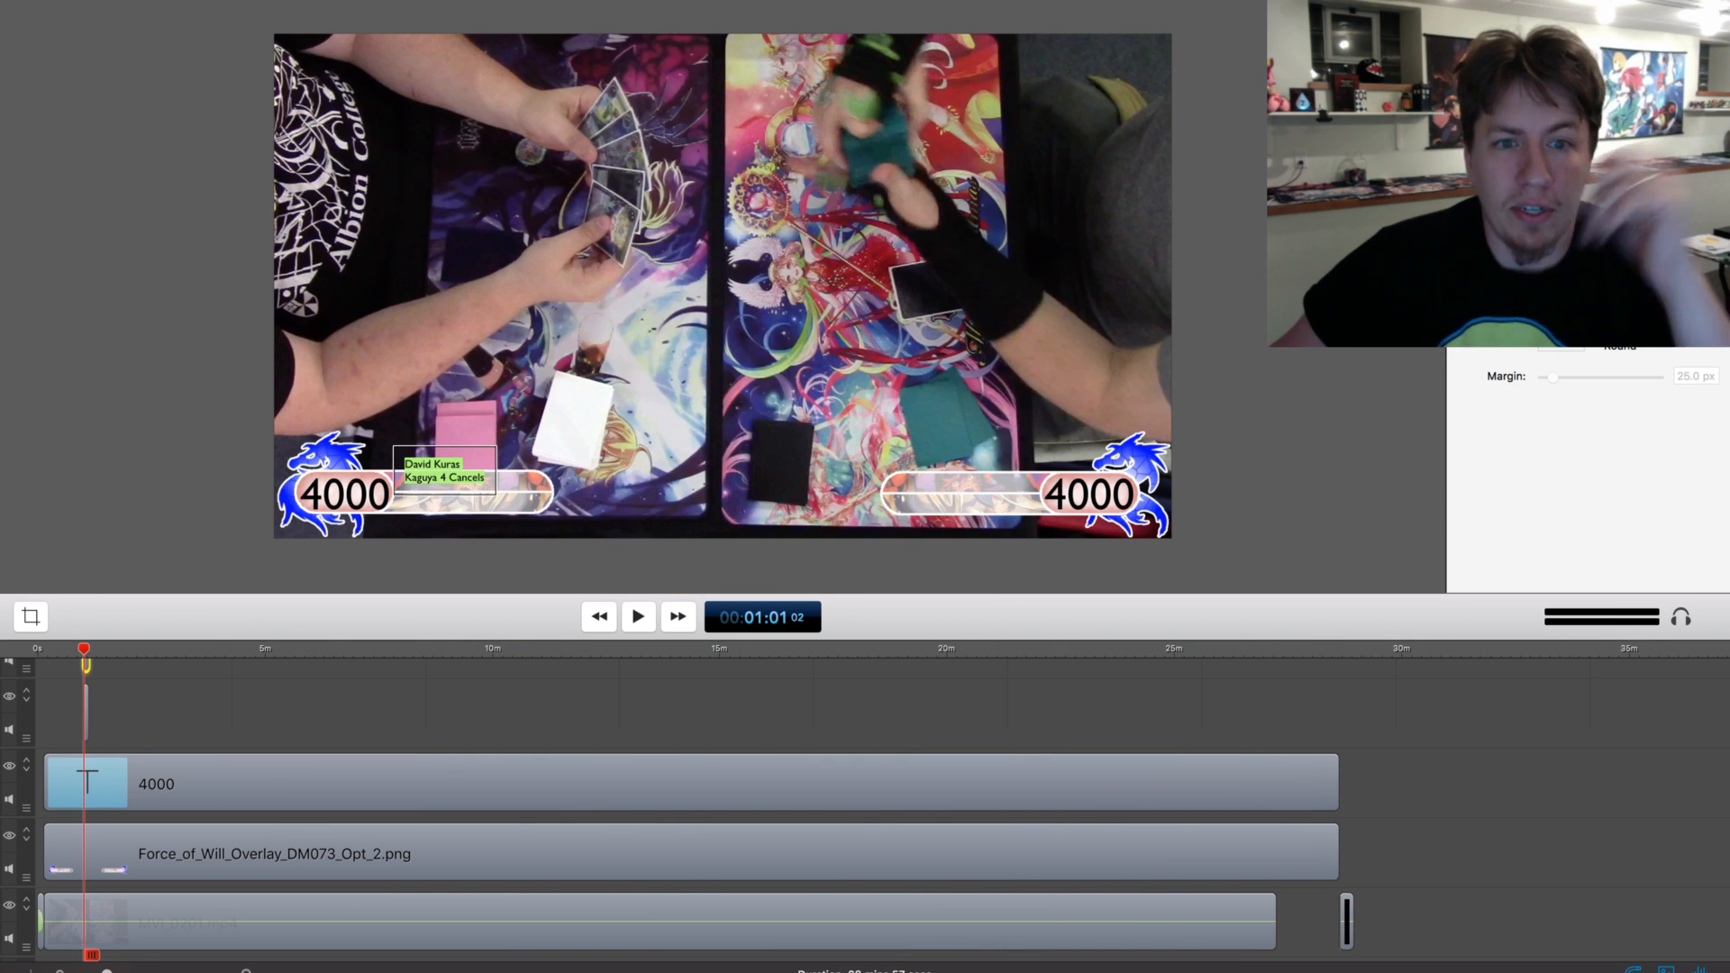
pyautogui.press('Return')
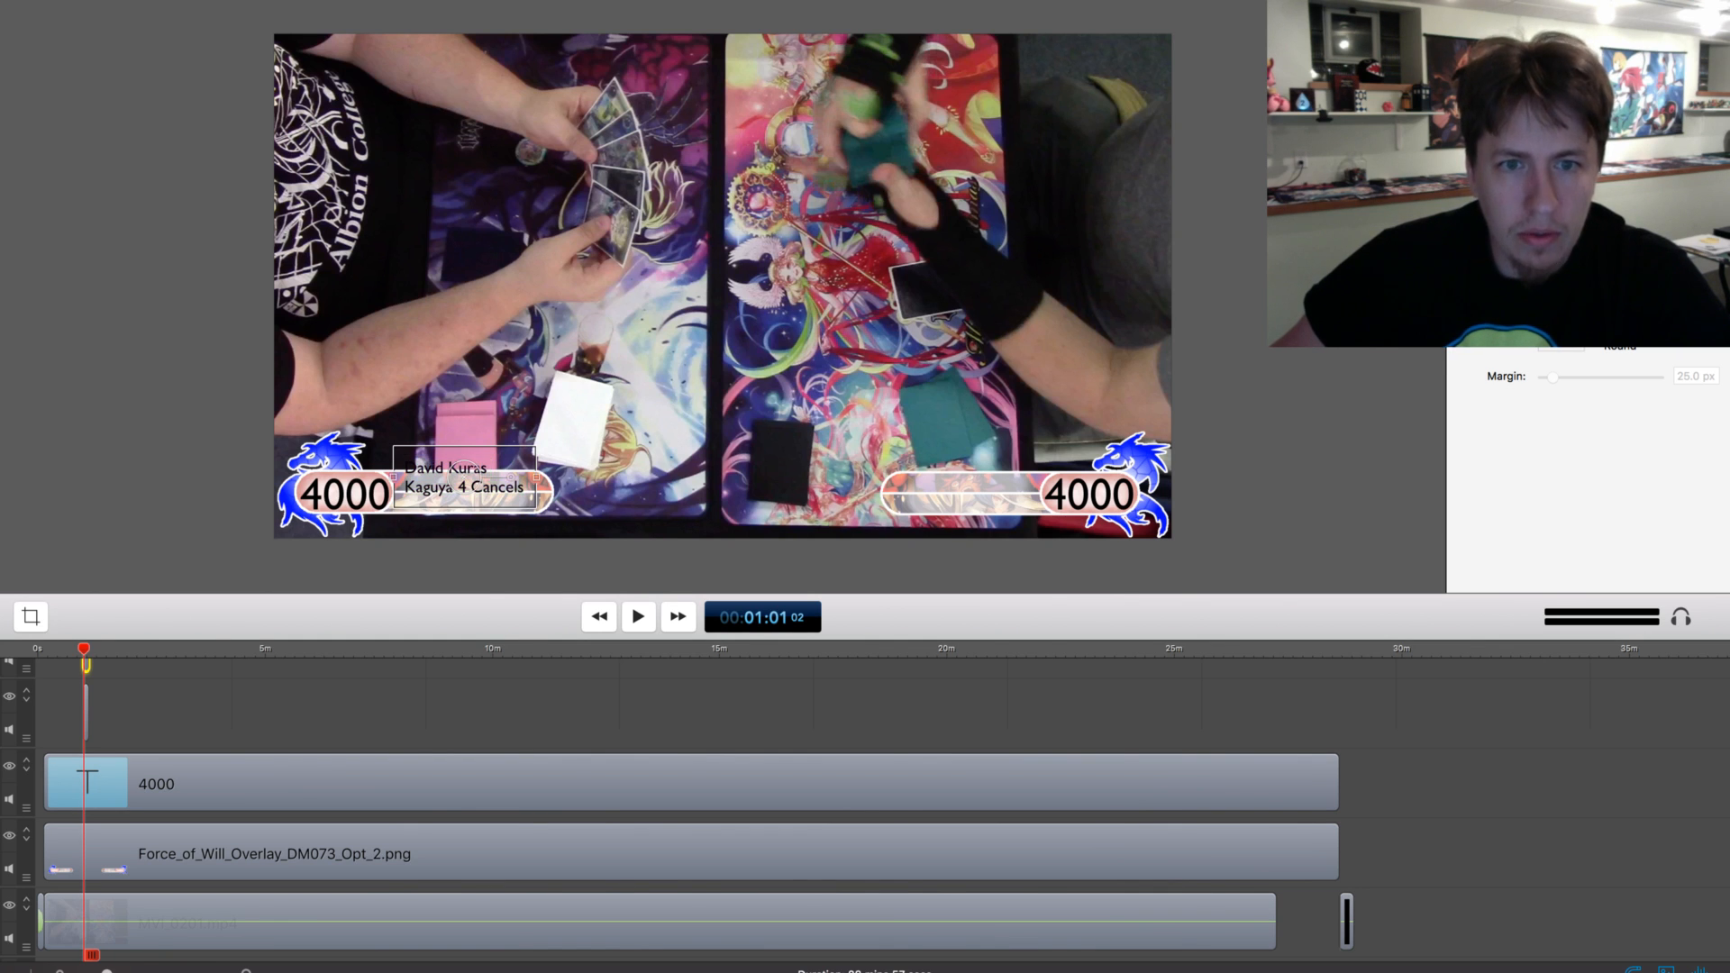
pyautogui.moveTo(461, 487); pyautogui.dragTo(469, 506)
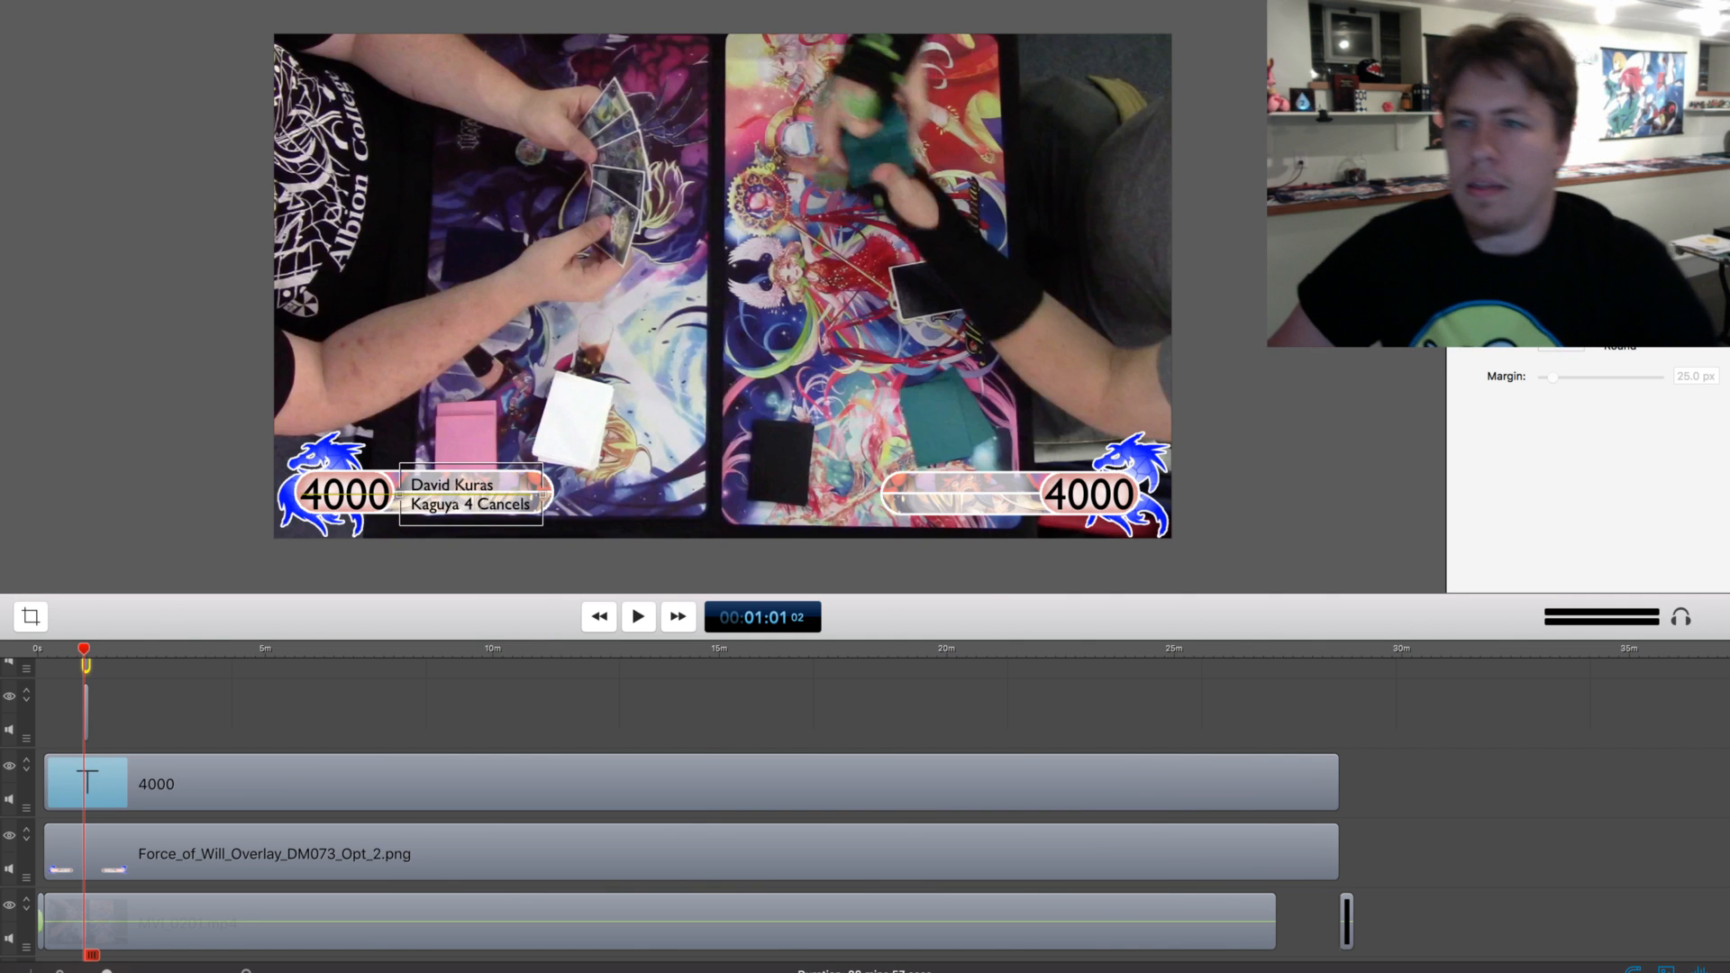
pyautogui.click(576, 424)
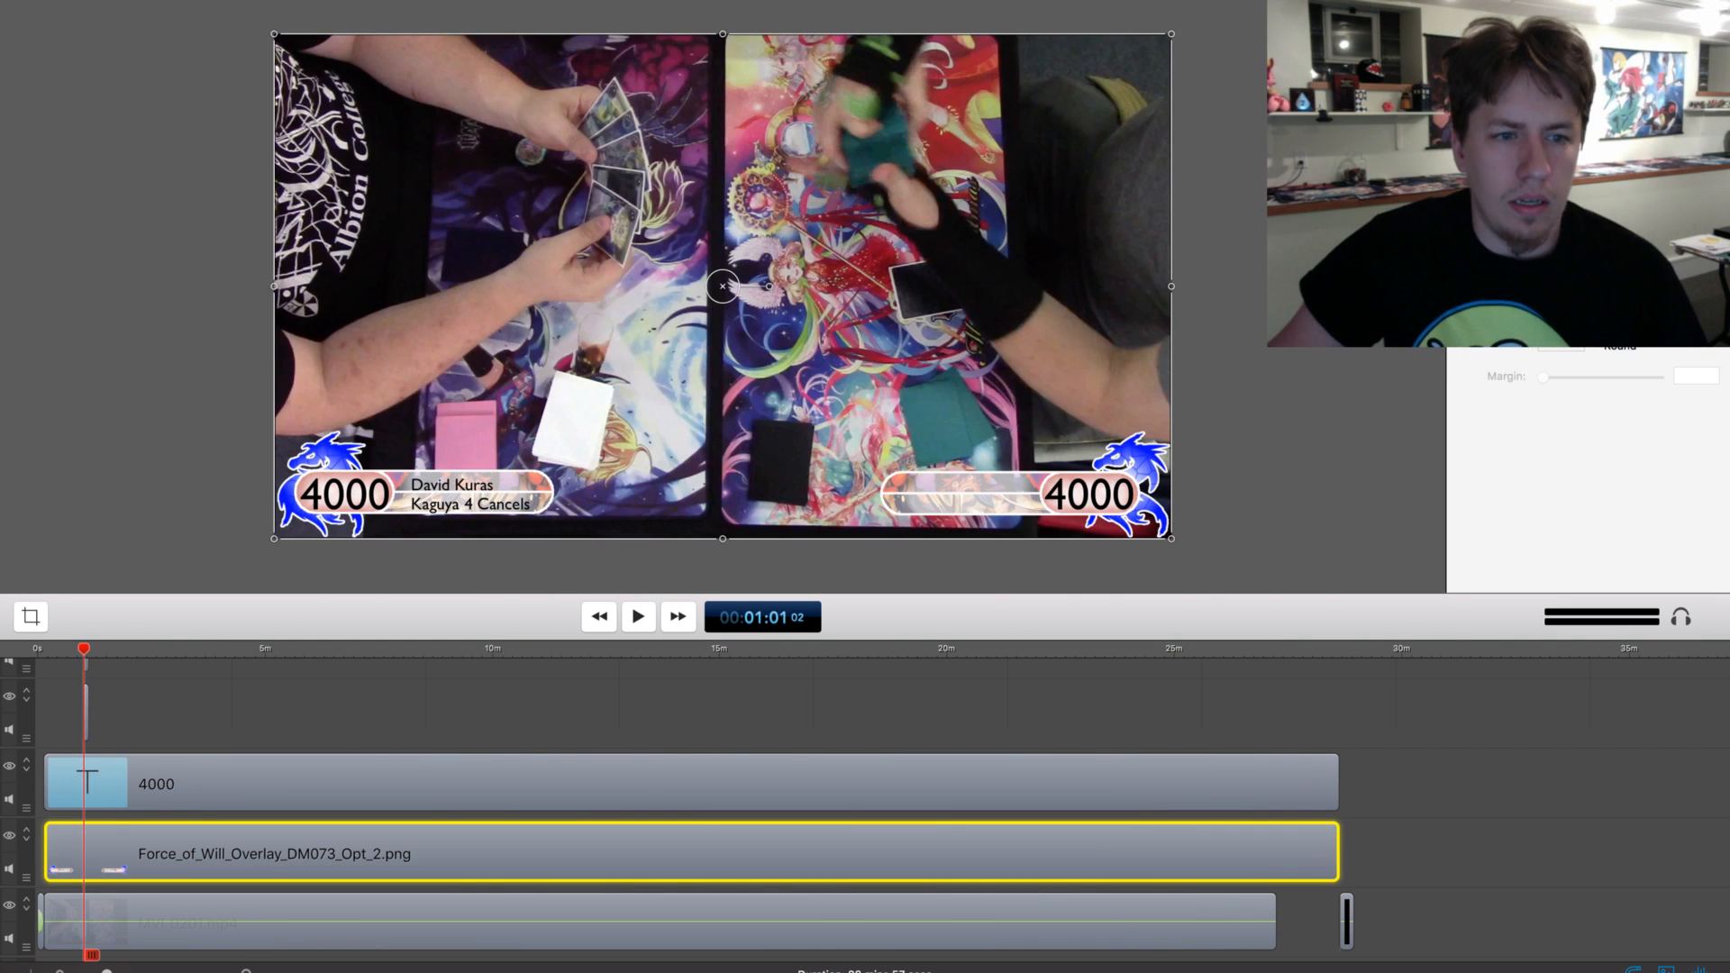
# Add a fourth text box at the playhead, and extend the lower-right 4000 text clip over the overlay clip's full duration
pyautogui.press('alt+super+t')
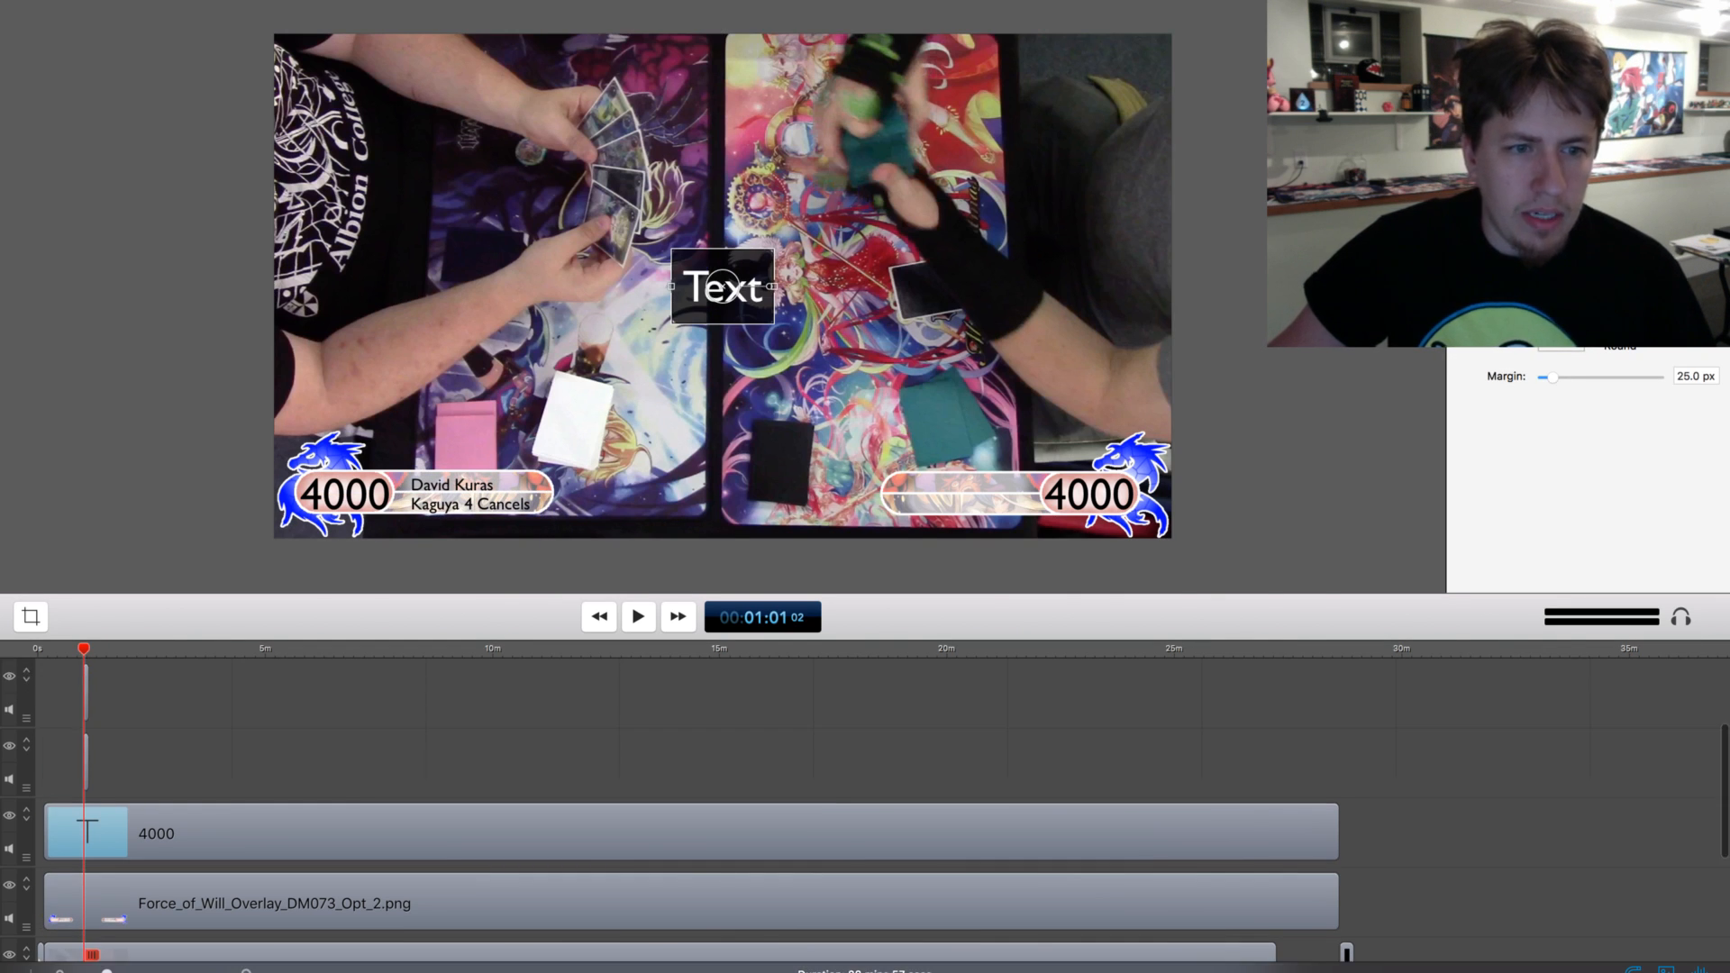
pyautogui.click(87, 759)
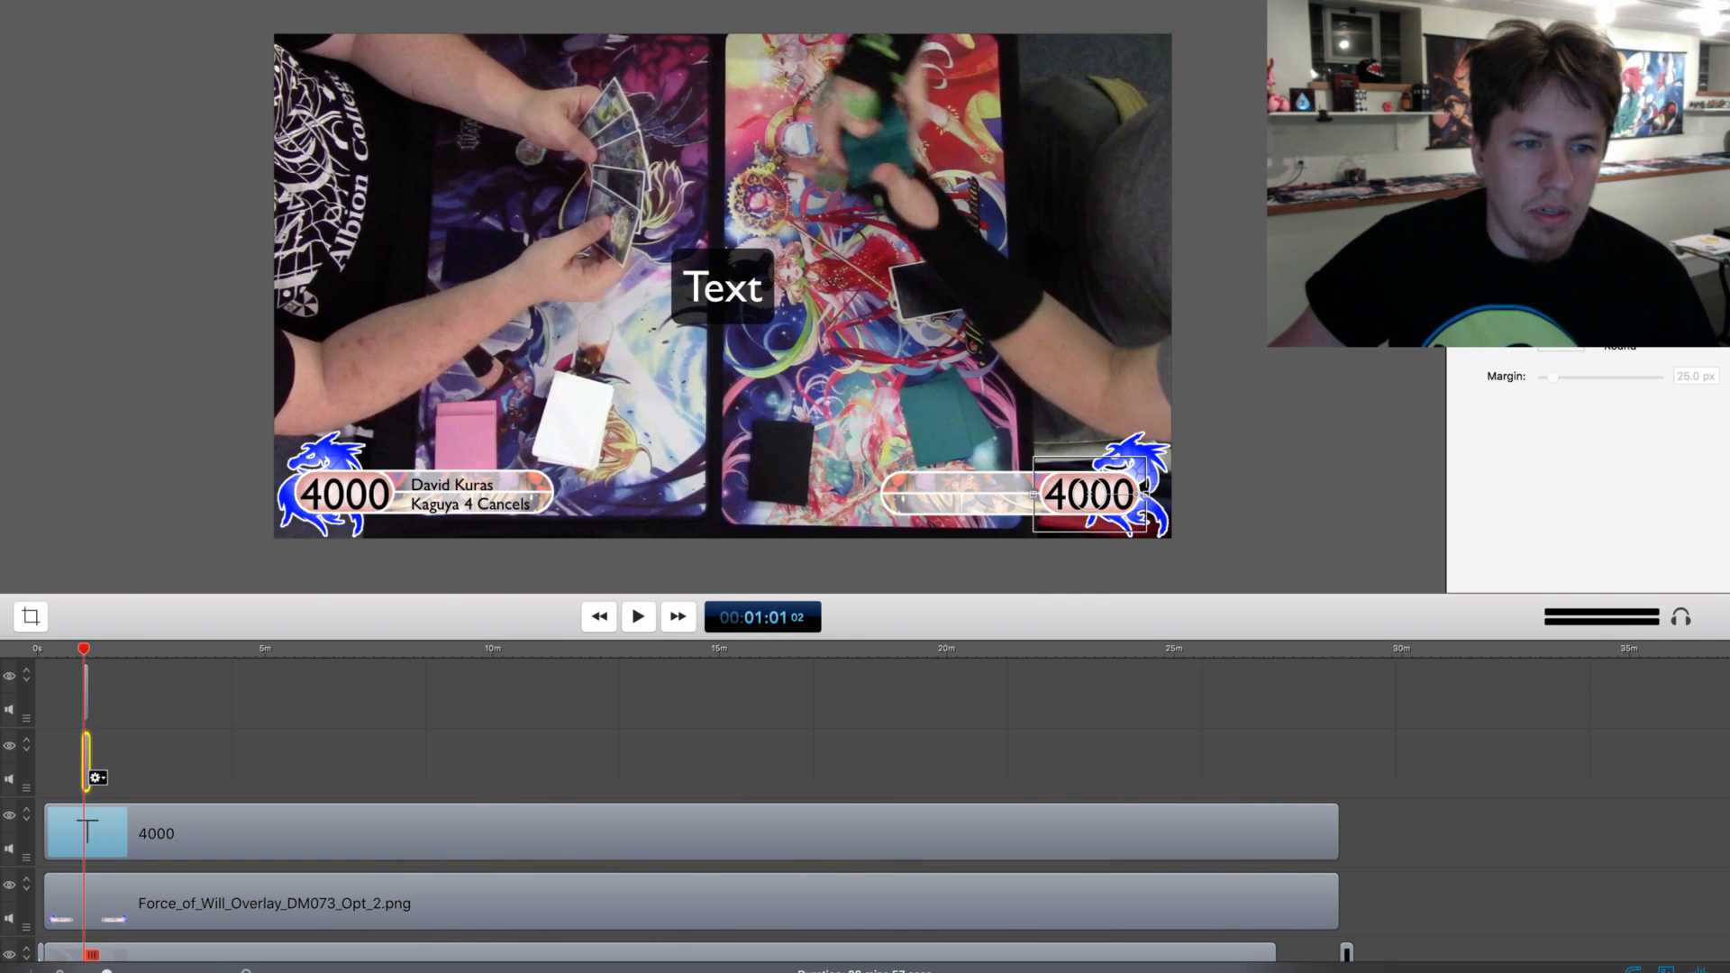
pyautogui.moveTo(88, 771); pyautogui.dragTo(48, 771)
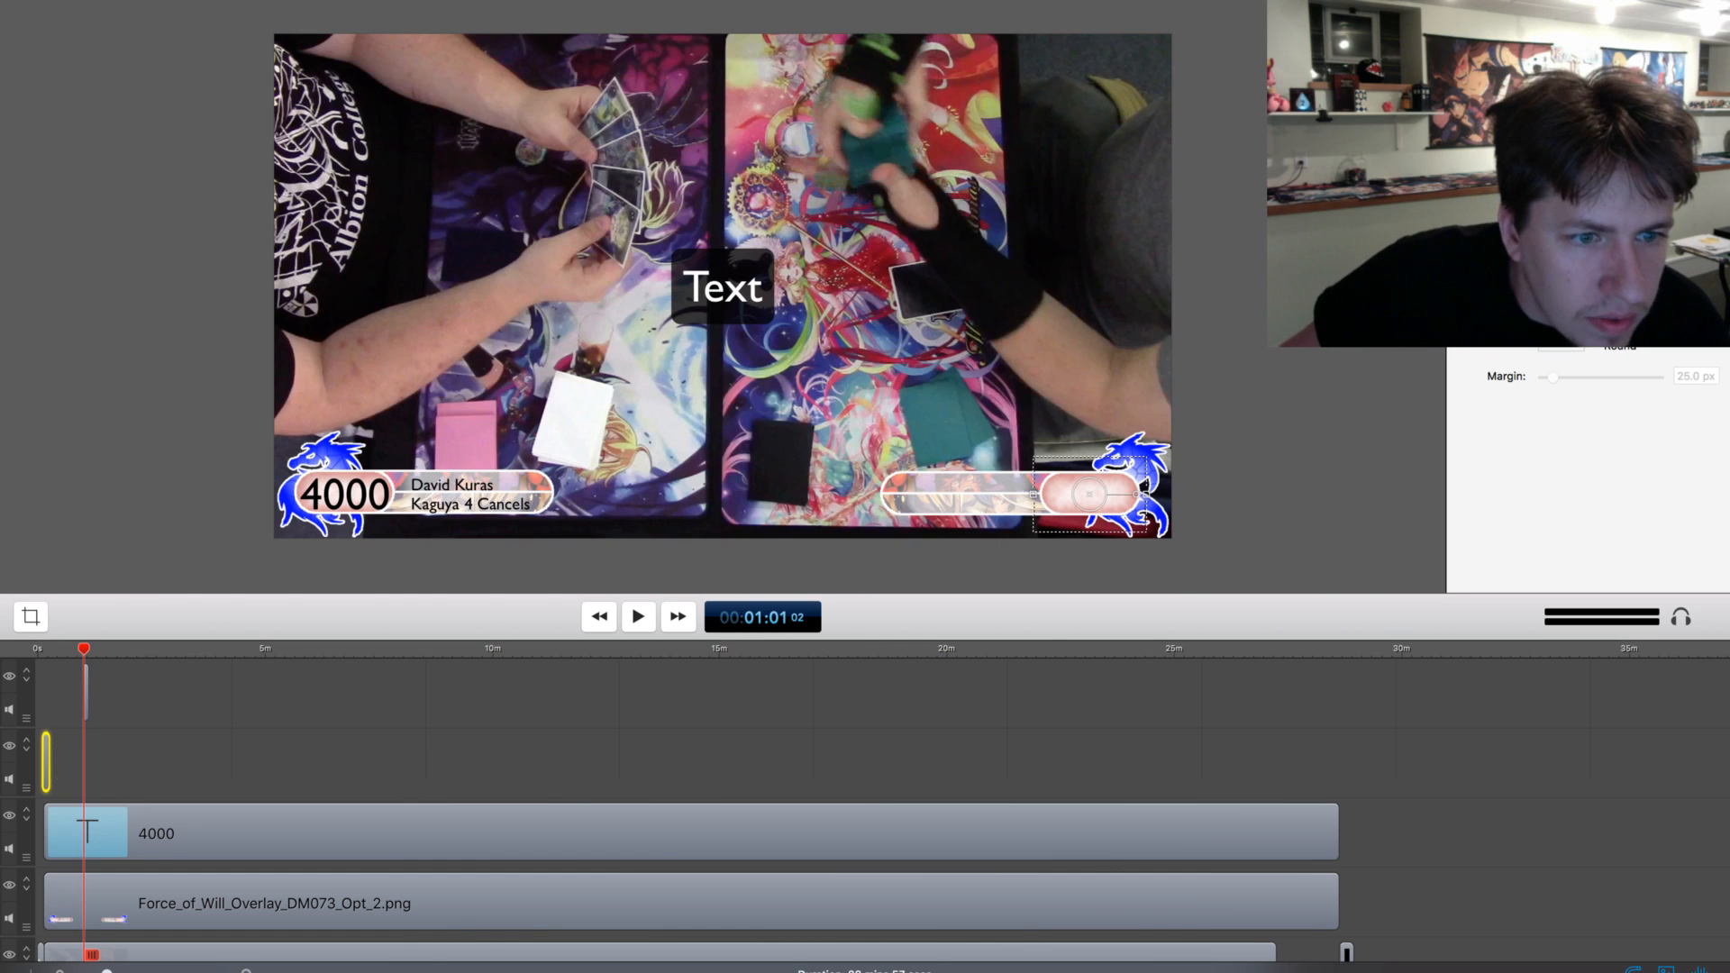
pyautogui.click(48, 677)
pyautogui.moveTo(47, 649); pyautogui.dragTo(43, 648)
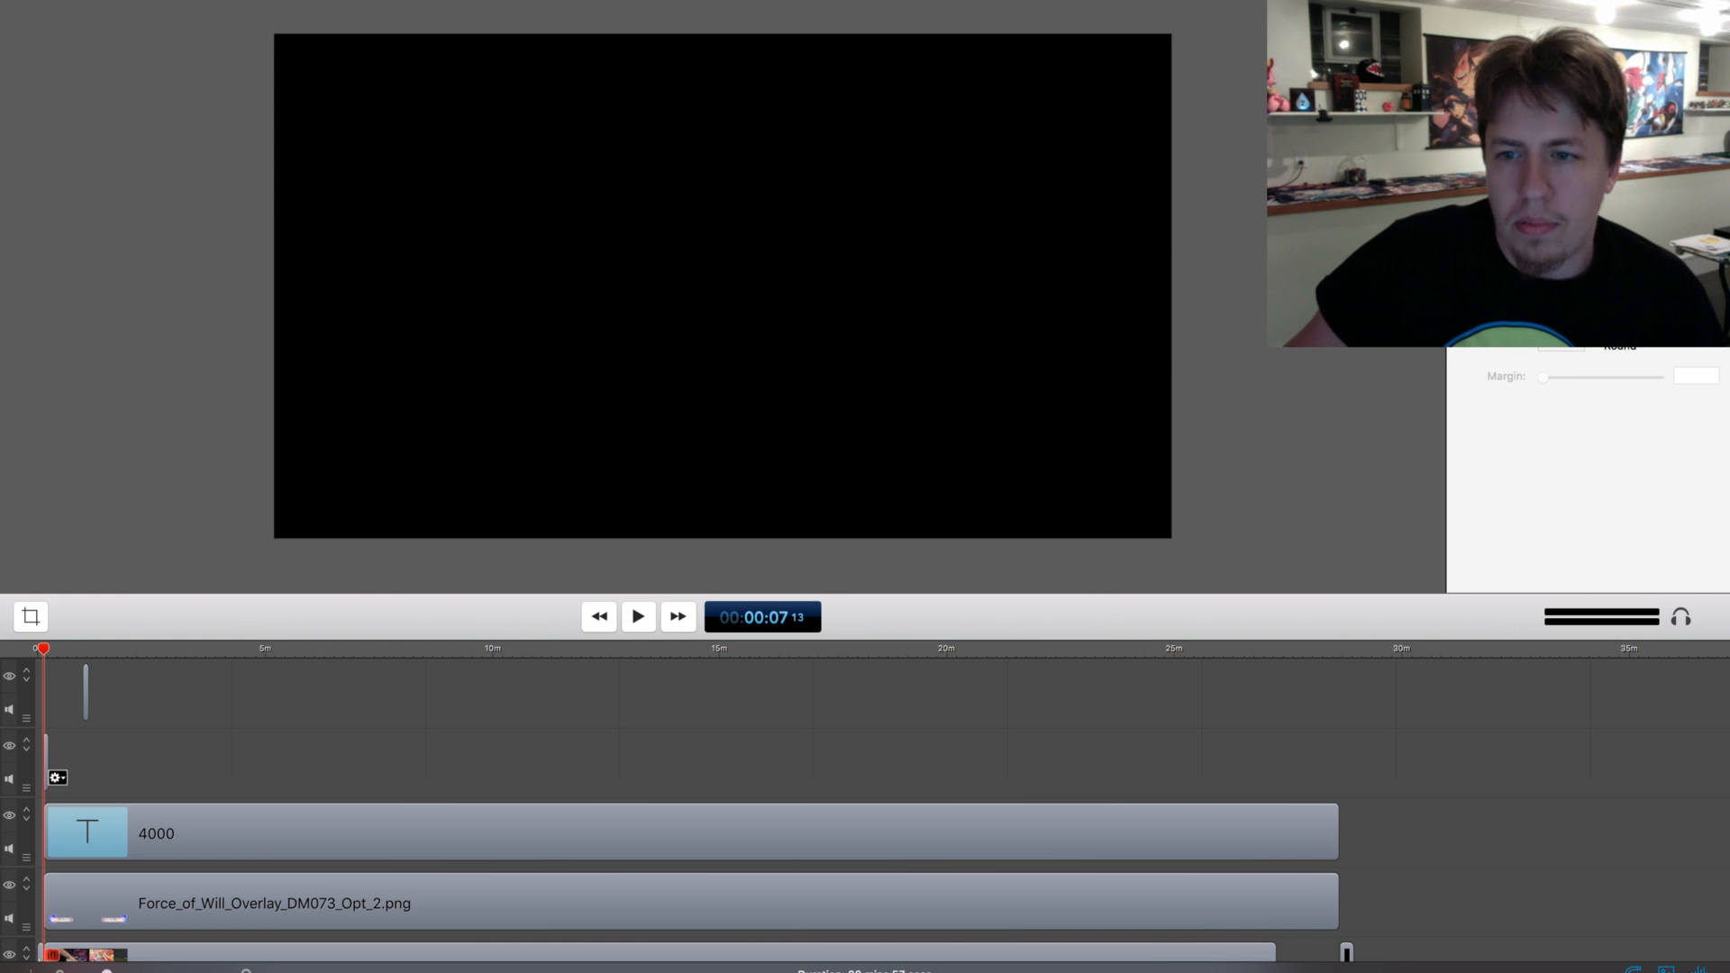
pyautogui.moveTo(47, 761); pyautogui.dragTo(1338, 762)
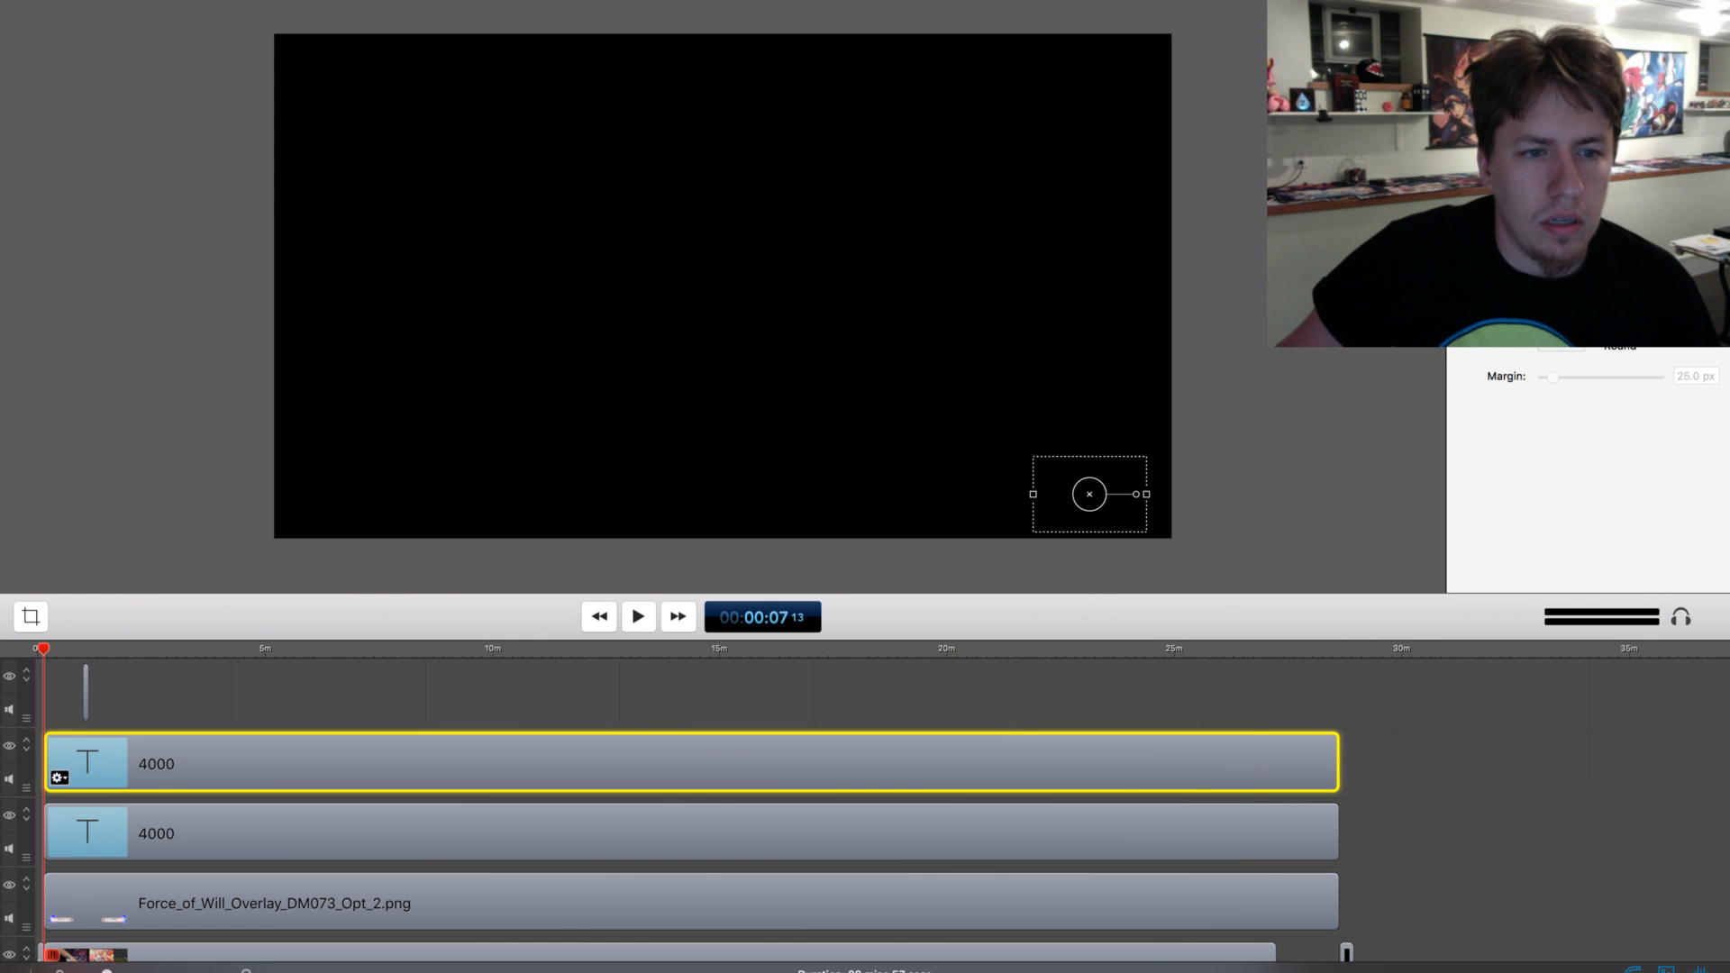
# Move the Kaguya 4 Cancels text clip to start at 7.5 s and extend it to the end of the overlay clip
pyautogui.moveTo(87, 699); pyautogui.dragTo(48, 698)
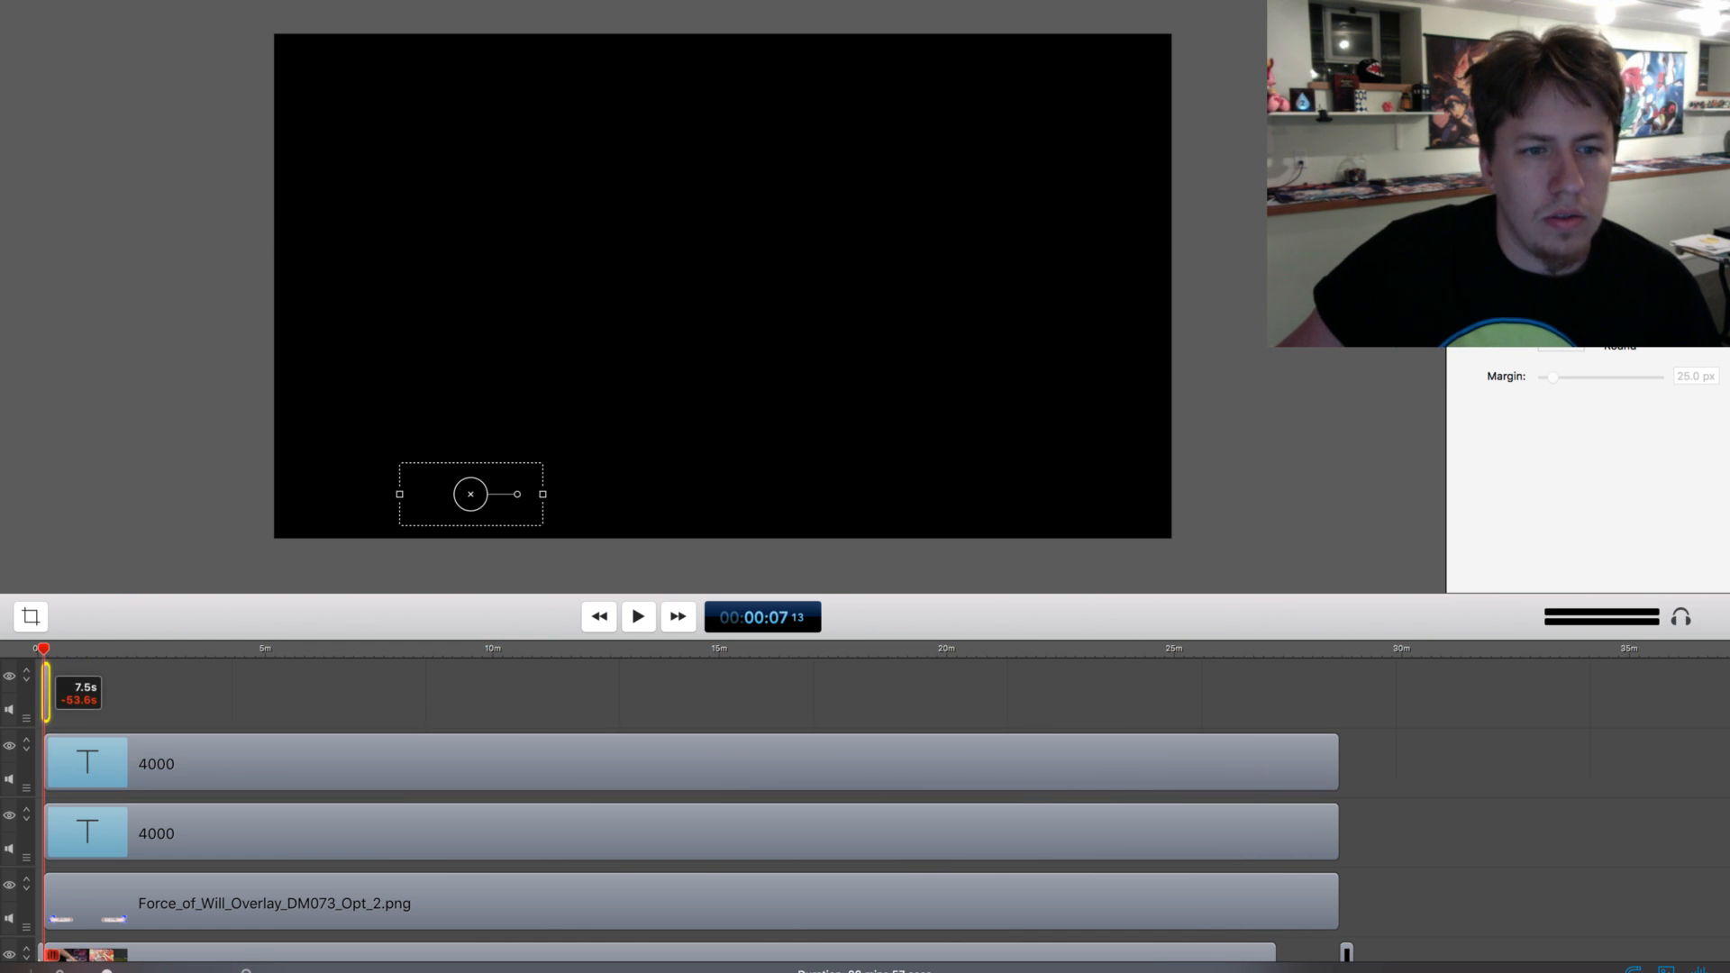
pyautogui.click(63, 689)
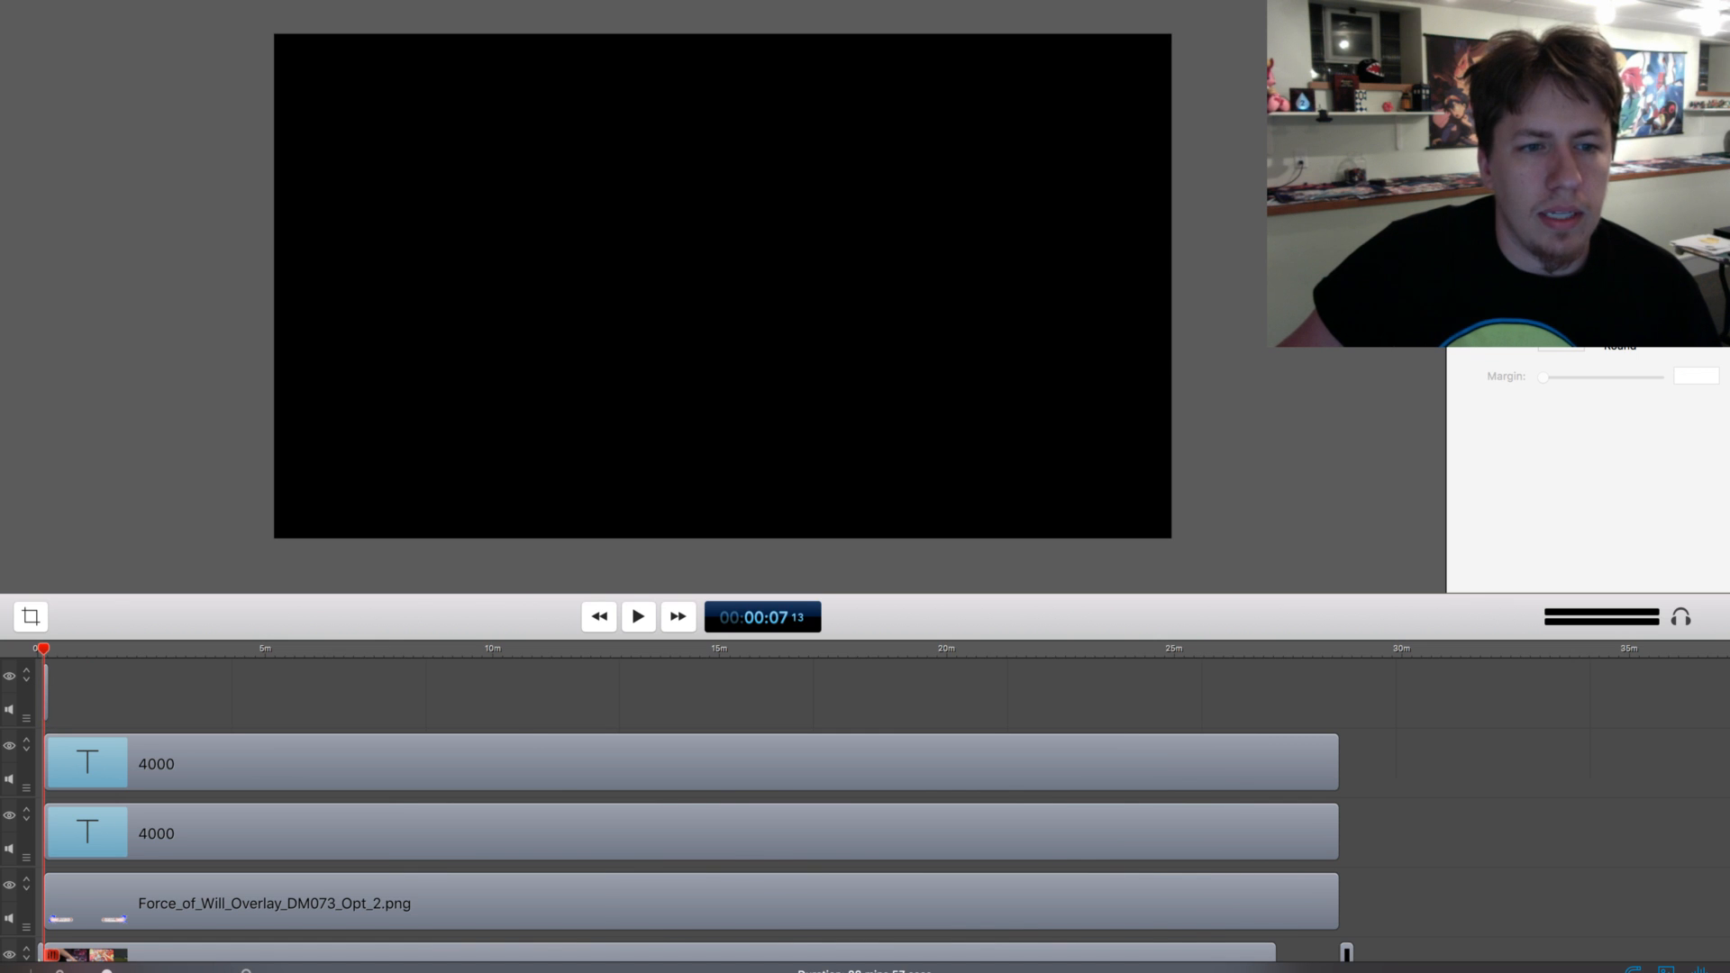
pyautogui.click(47, 703)
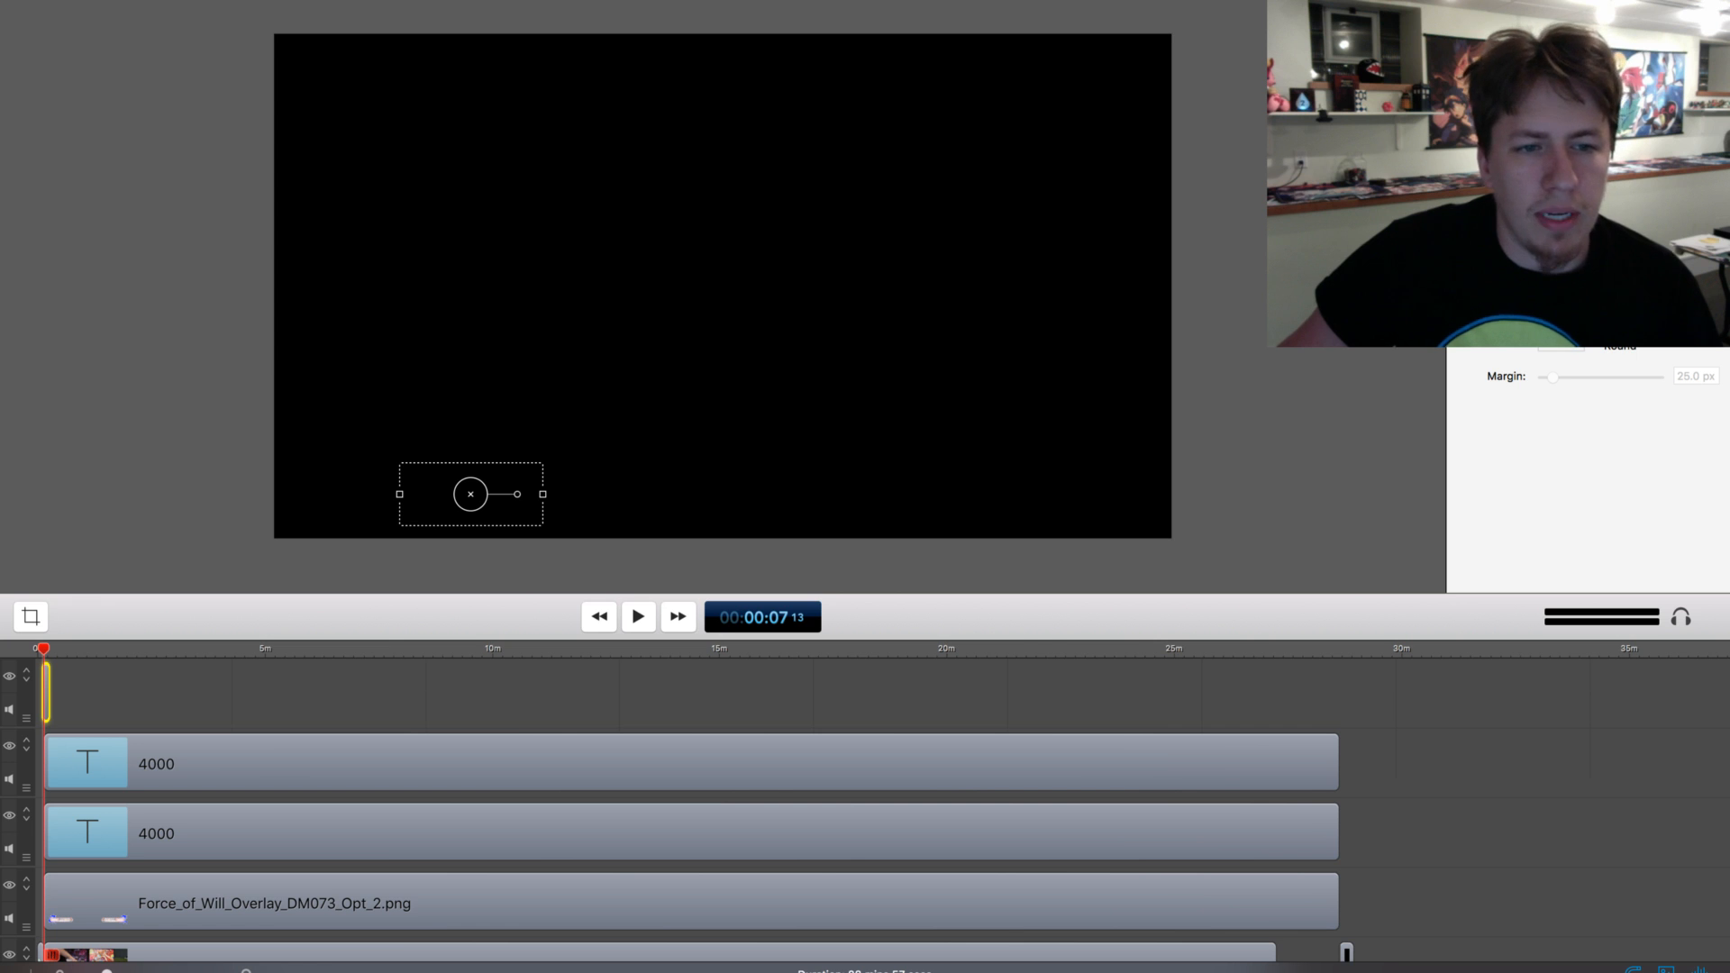
pyautogui.moveTo(107, 972); pyautogui.dragTo(163, 972)
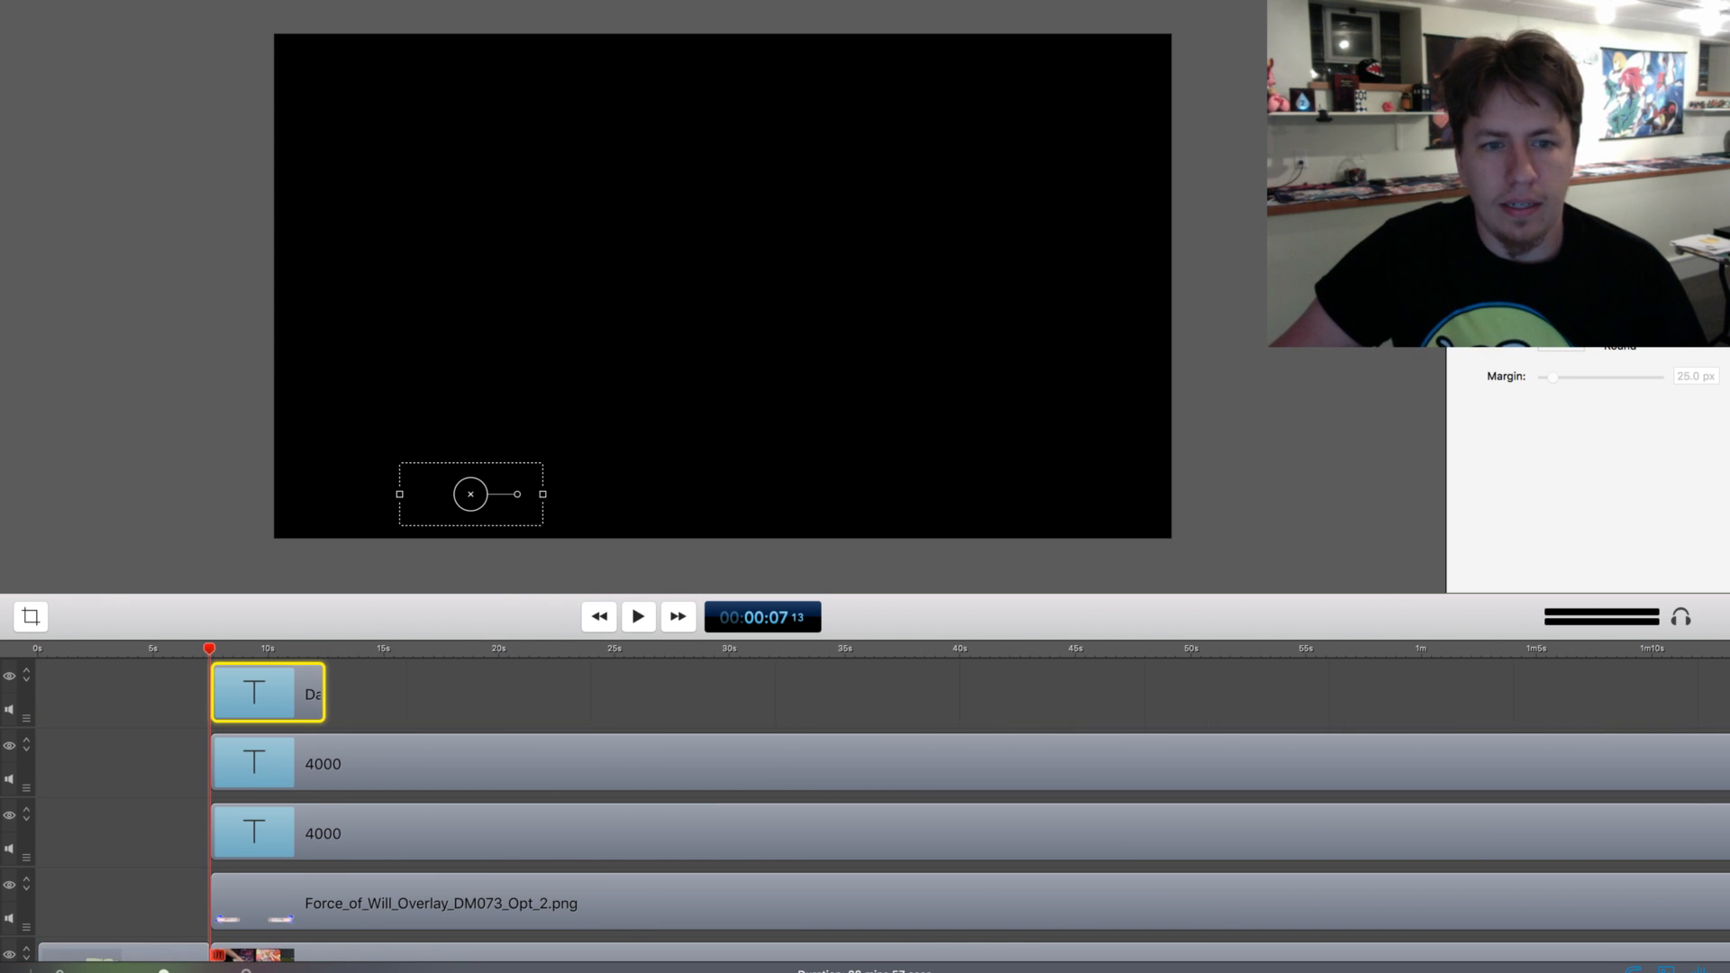
pyautogui.moveTo(324, 694); pyautogui.dragTo(1556, 694)
pyautogui.moveTo(163, 972); pyautogui.dragTo(135, 972)
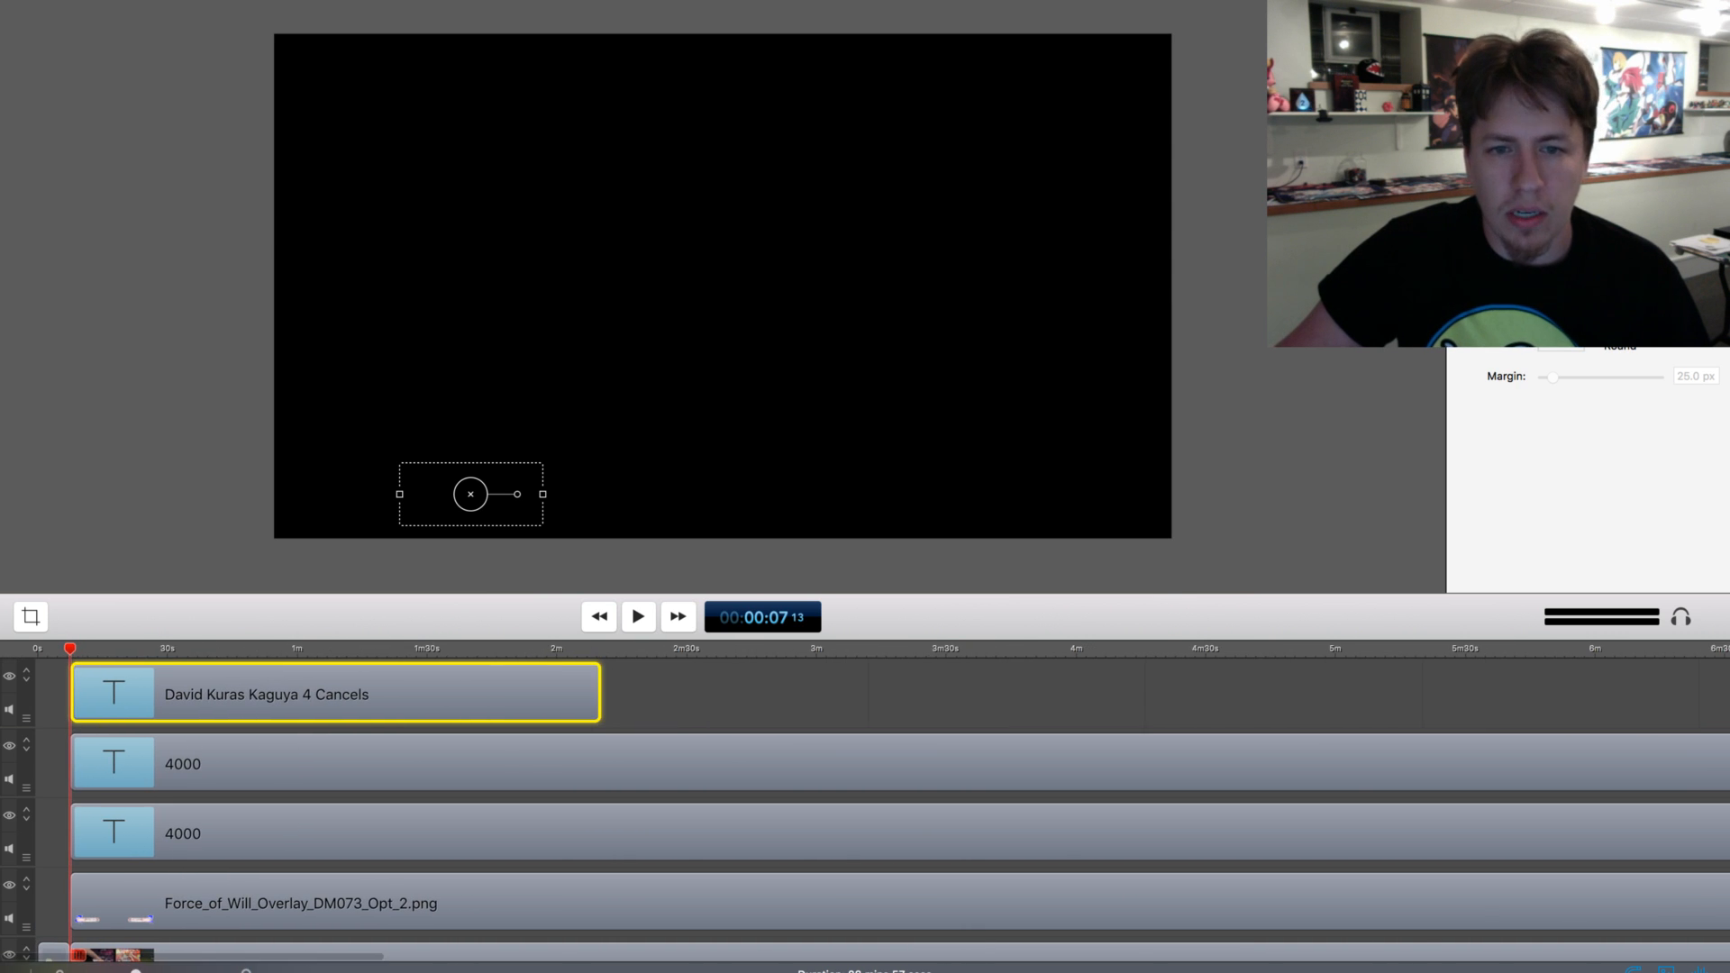
pyautogui.click(751, 702)
pyautogui.moveTo(598, 694); pyautogui.dragTo(1726, 694)
pyautogui.moveTo(135, 972); pyautogui.dragTo(99, 972)
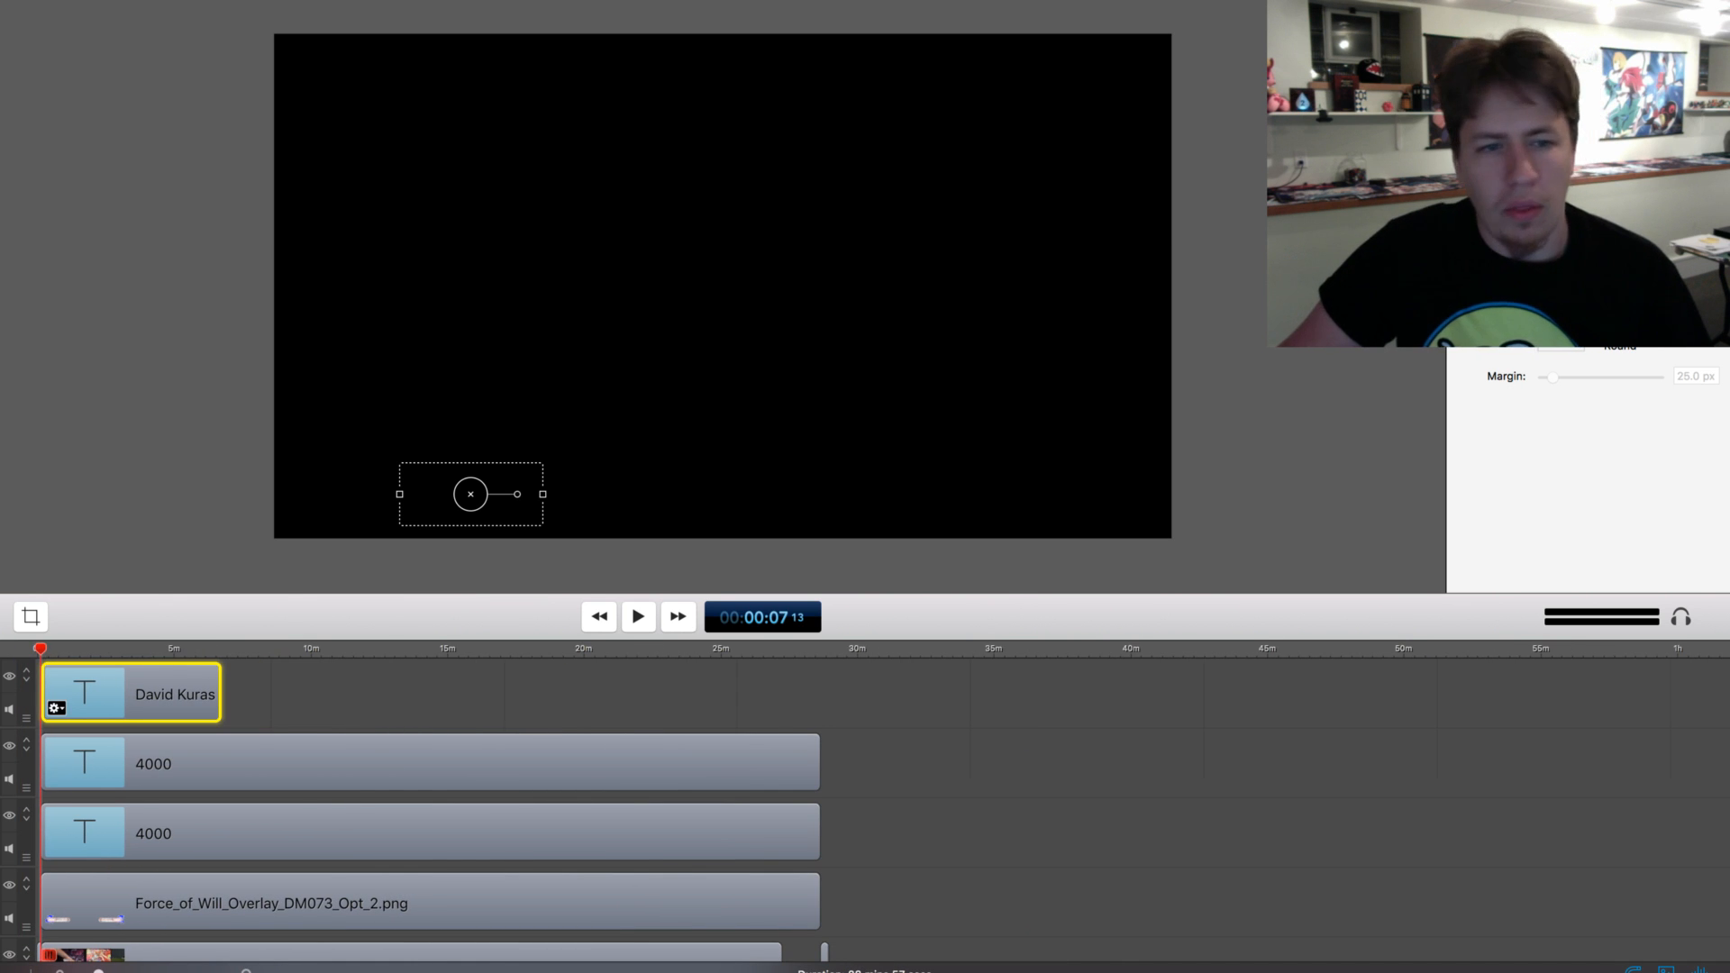
pyautogui.moveTo(219, 694); pyautogui.dragTo(819, 694)
# Extend the fourth text clip over the overlay clip's full duration and place its text over the lower-right name bar
pyautogui.scroll(4, 820, 694)
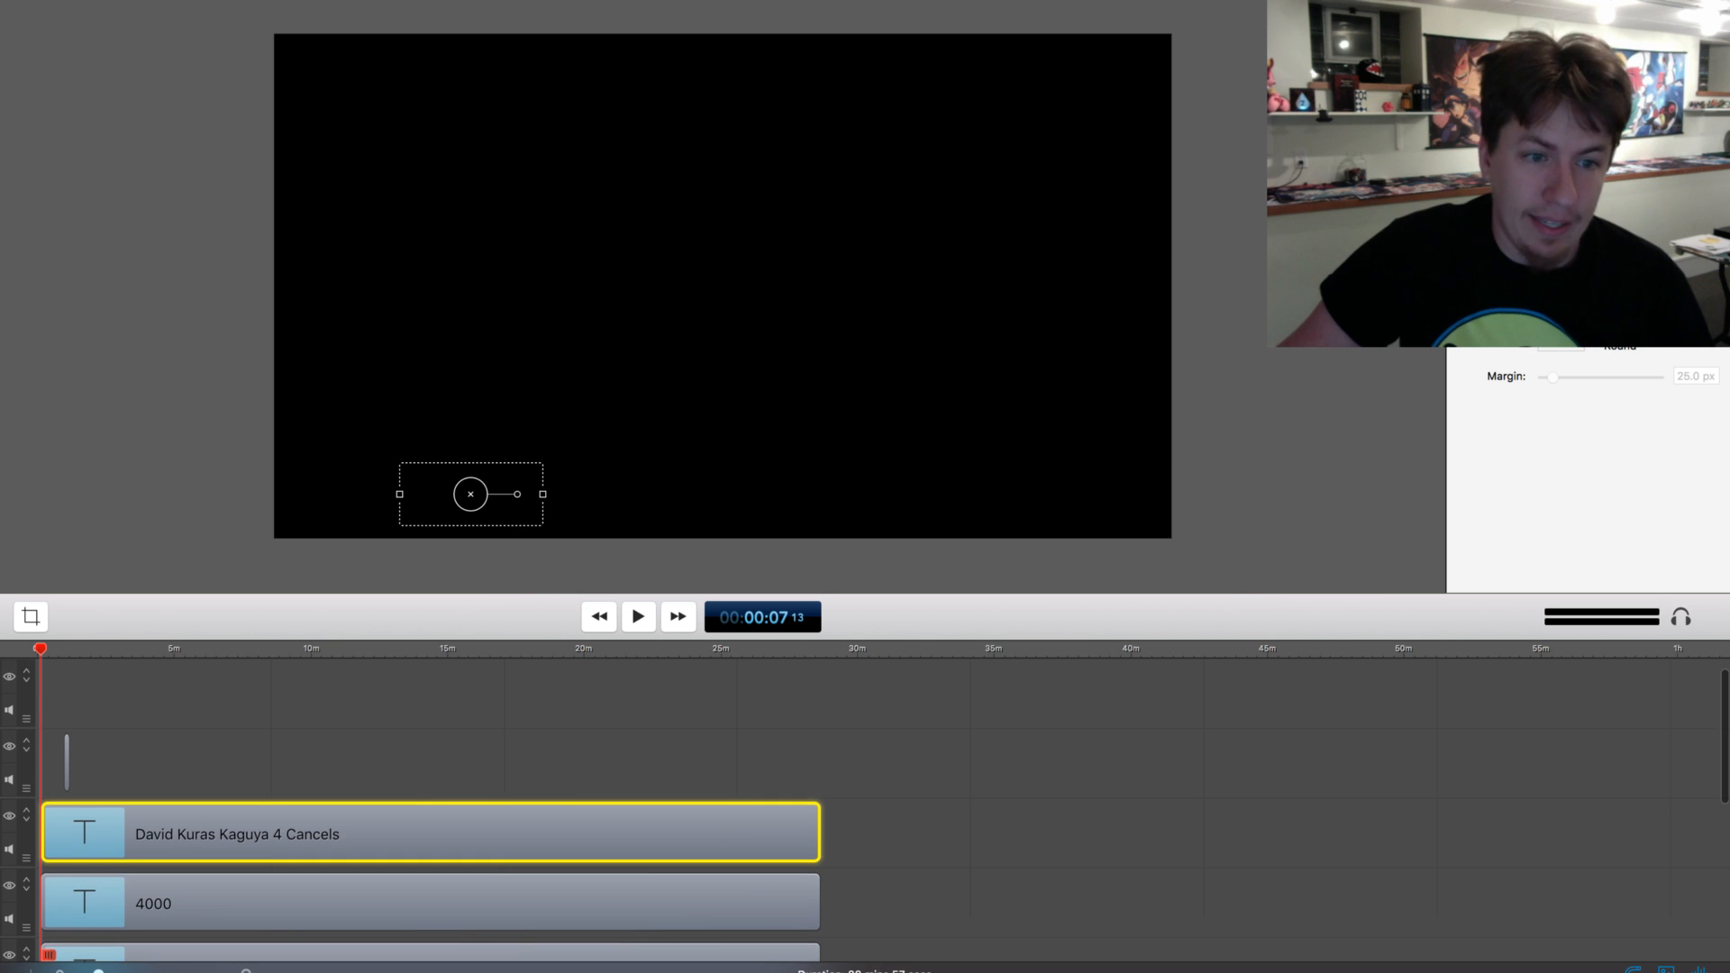
pyautogui.click(67, 768)
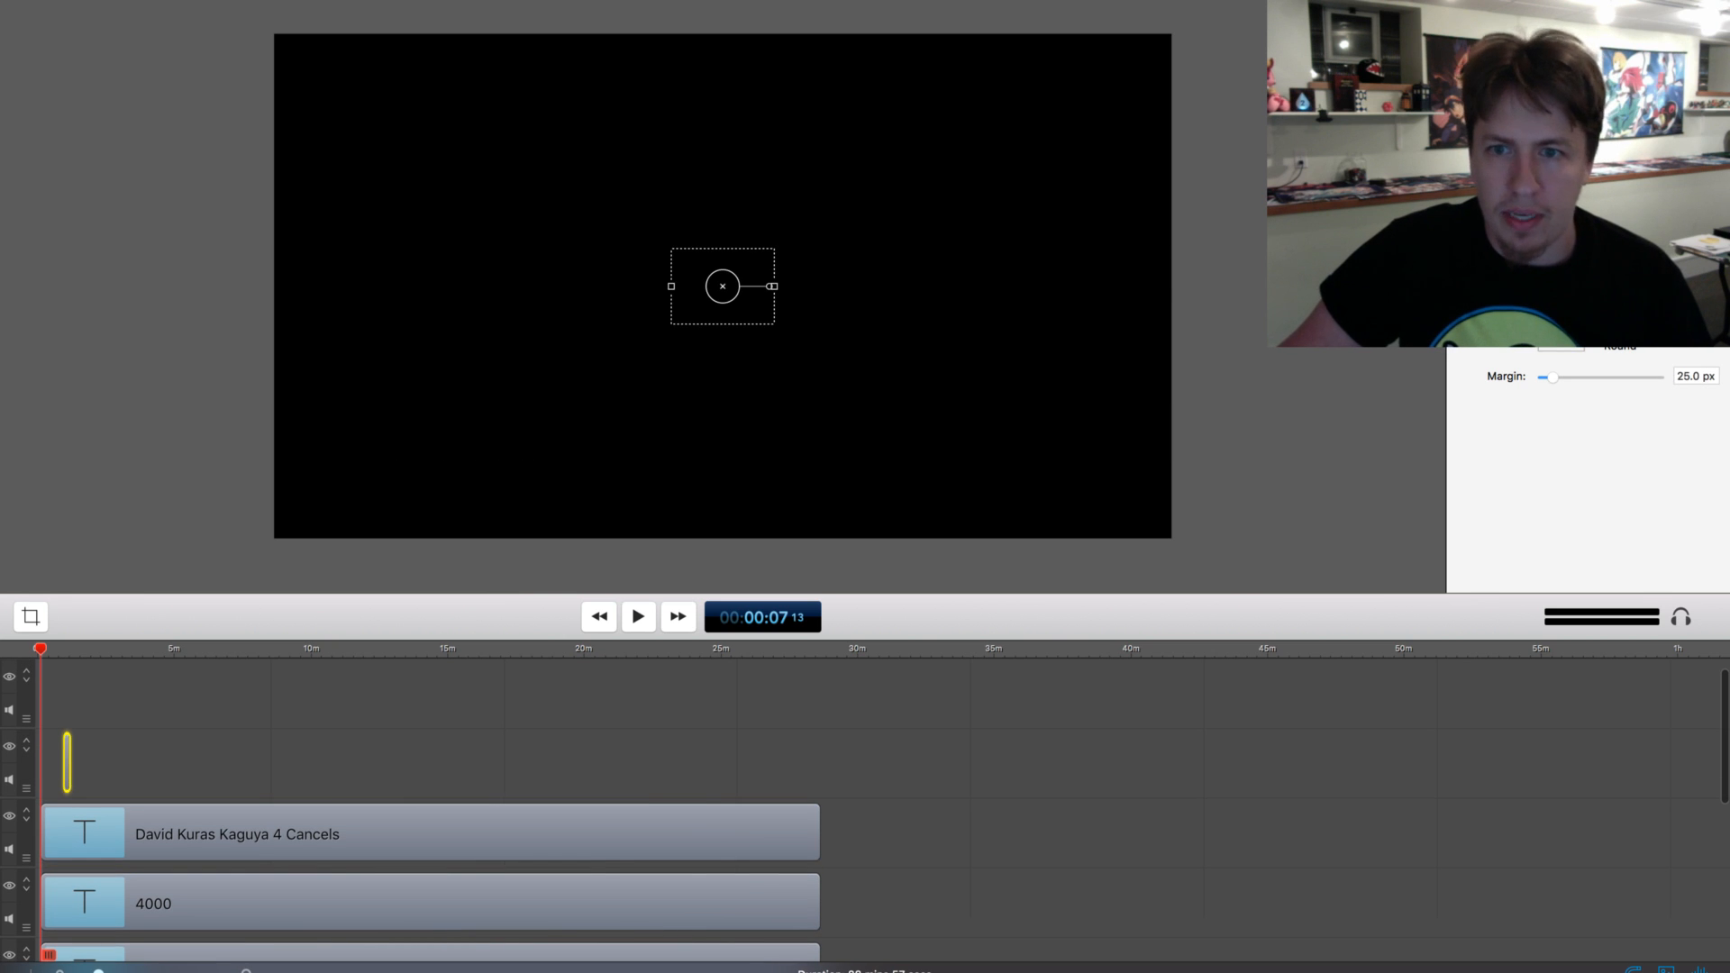
pyautogui.moveTo(722, 287); pyautogui.dragTo(1063, 494)
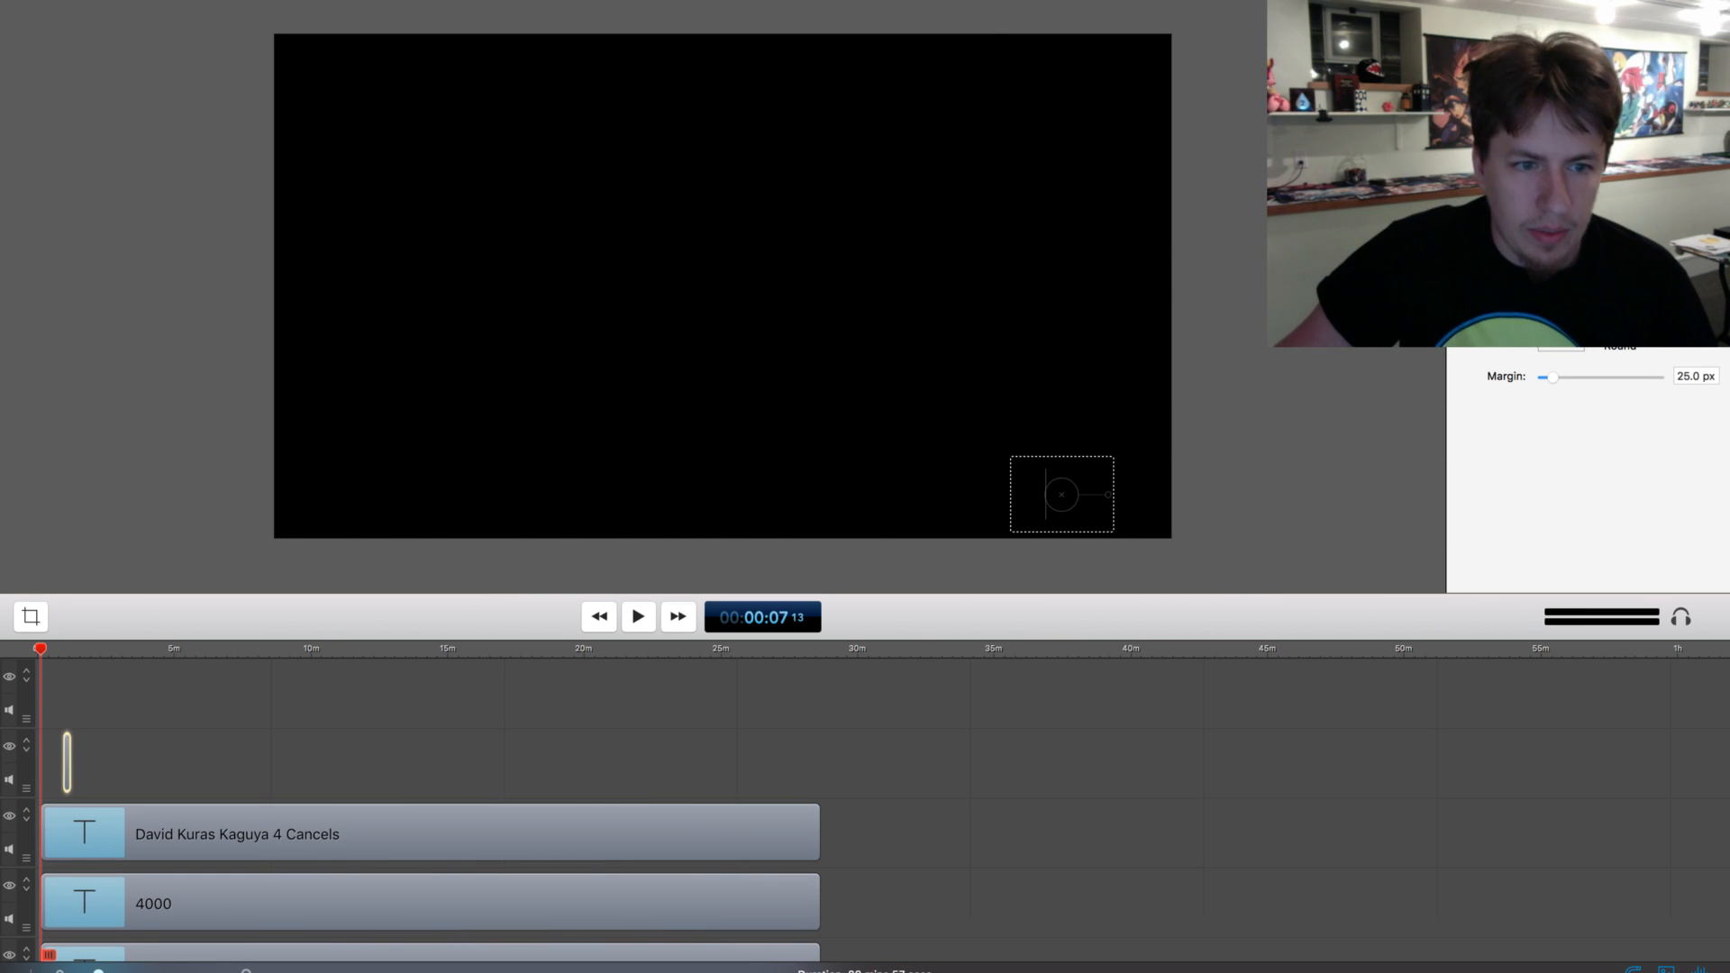
pyautogui.click(136, 648)
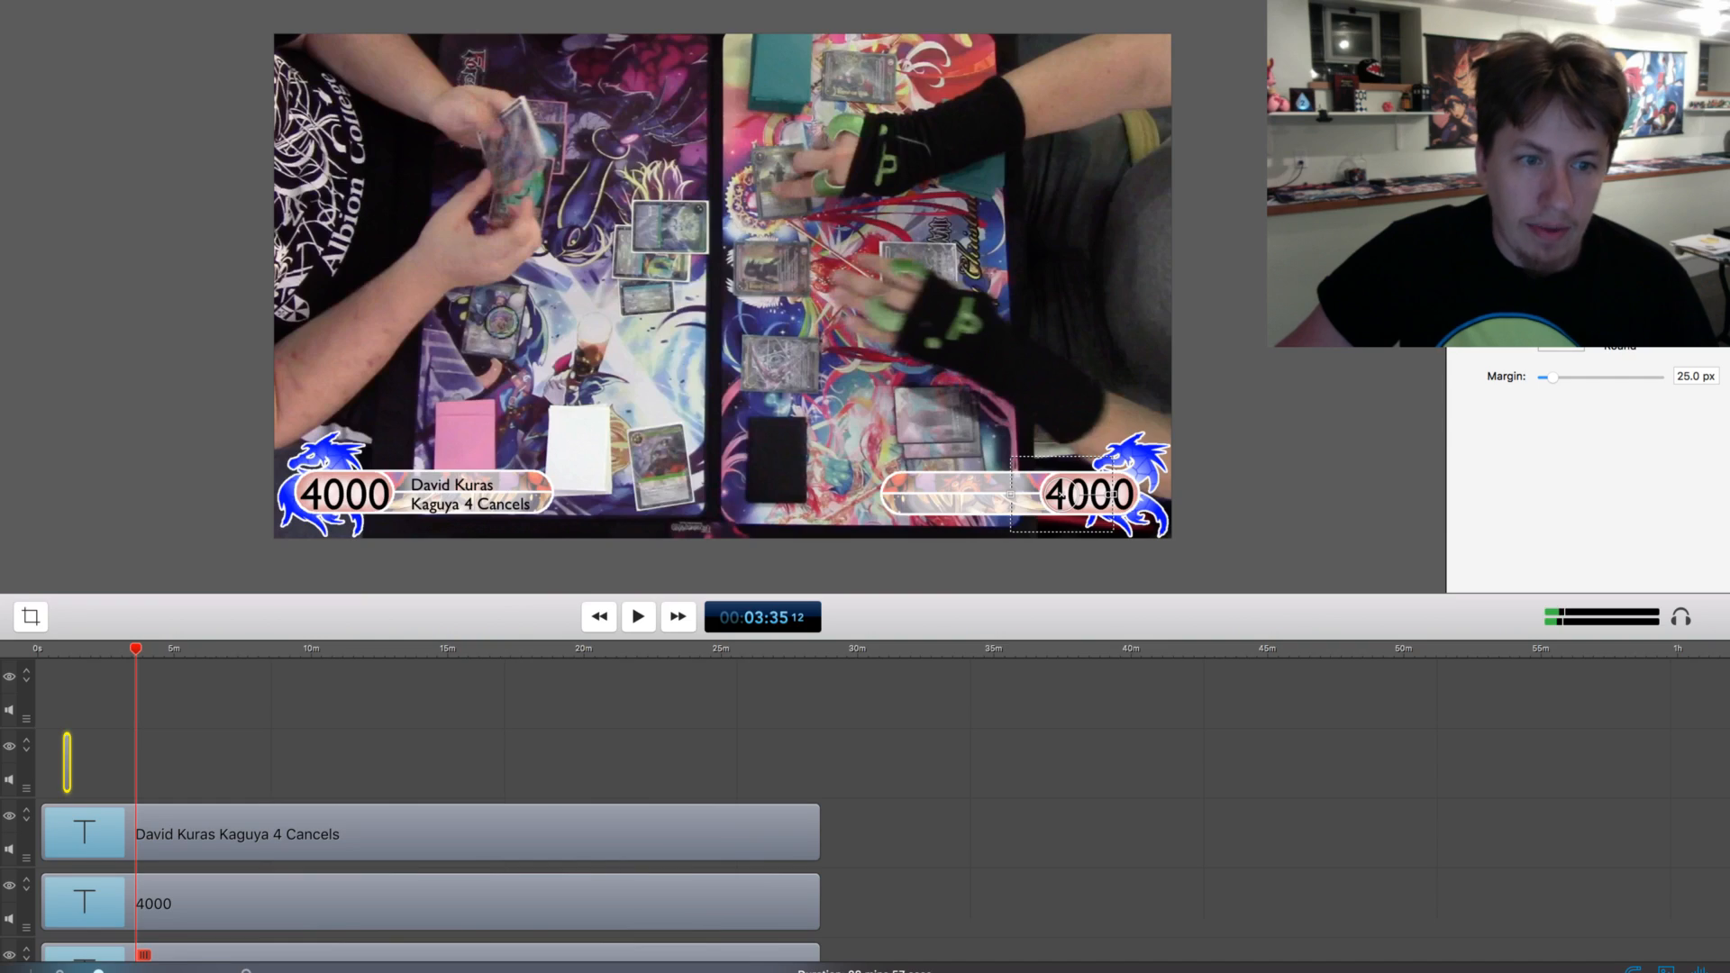
pyautogui.click(80, 776)
pyautogui.click(69, 774)
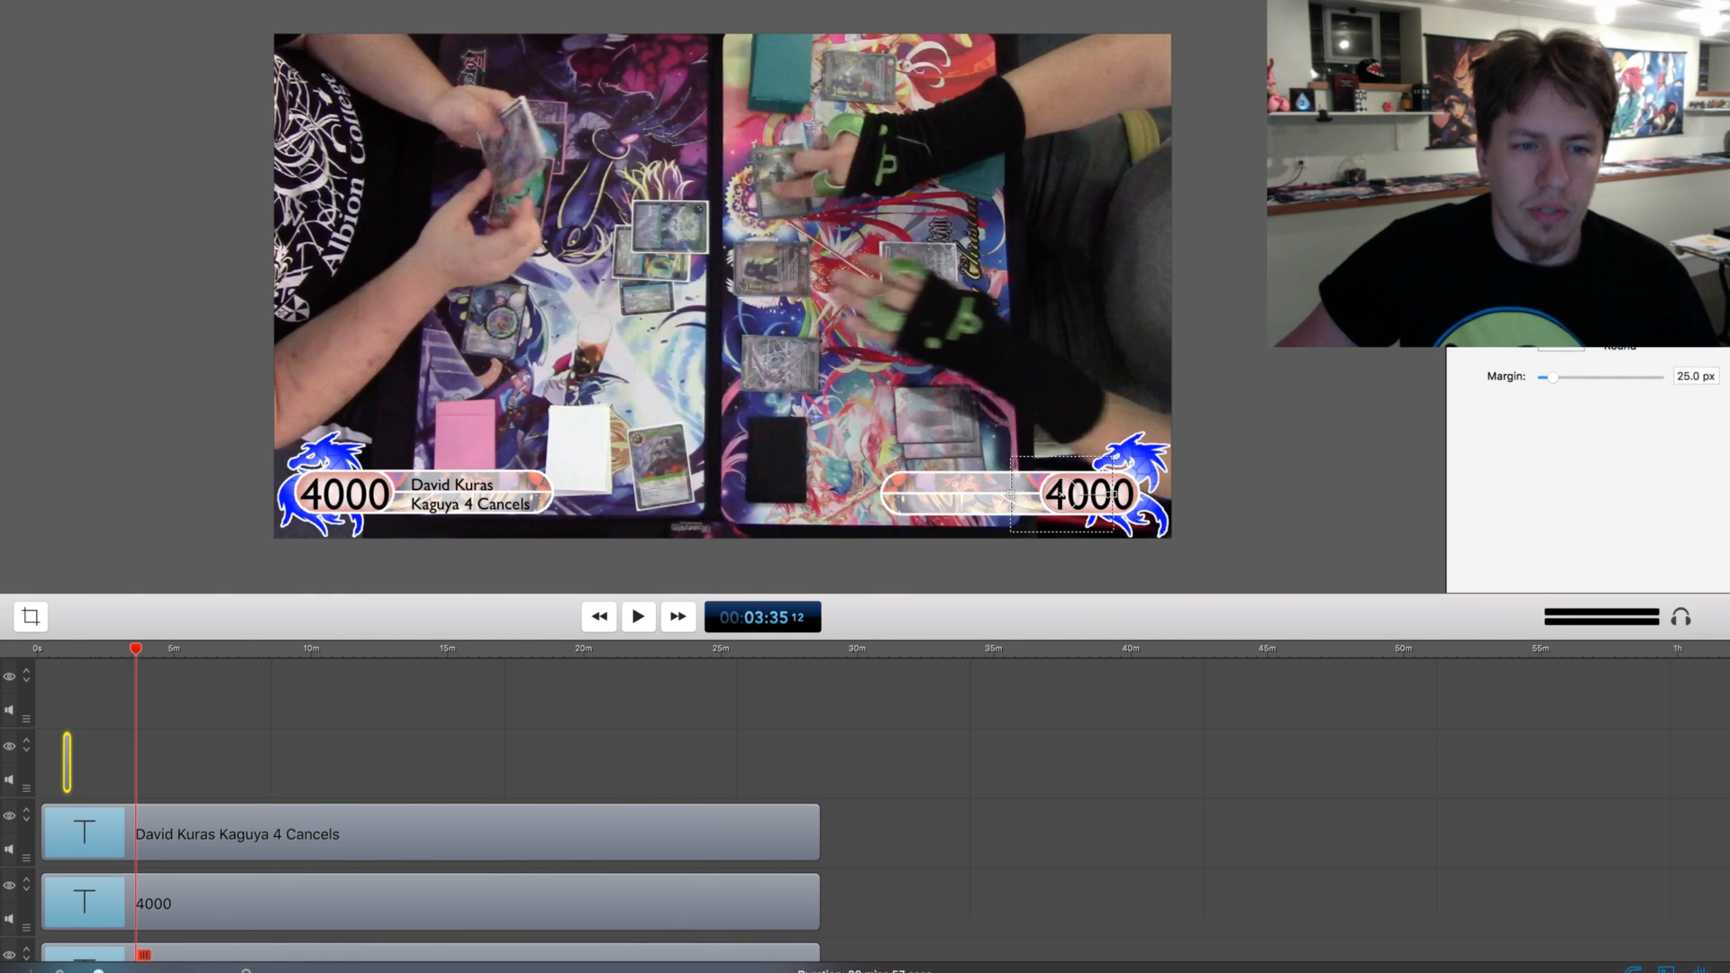
pyautogui.moveTo(70, 773); pyautogui.dragTo(821, 764)
pyautogui.moveTo(1064, 494); pyautogui.dragTo(949, 489)
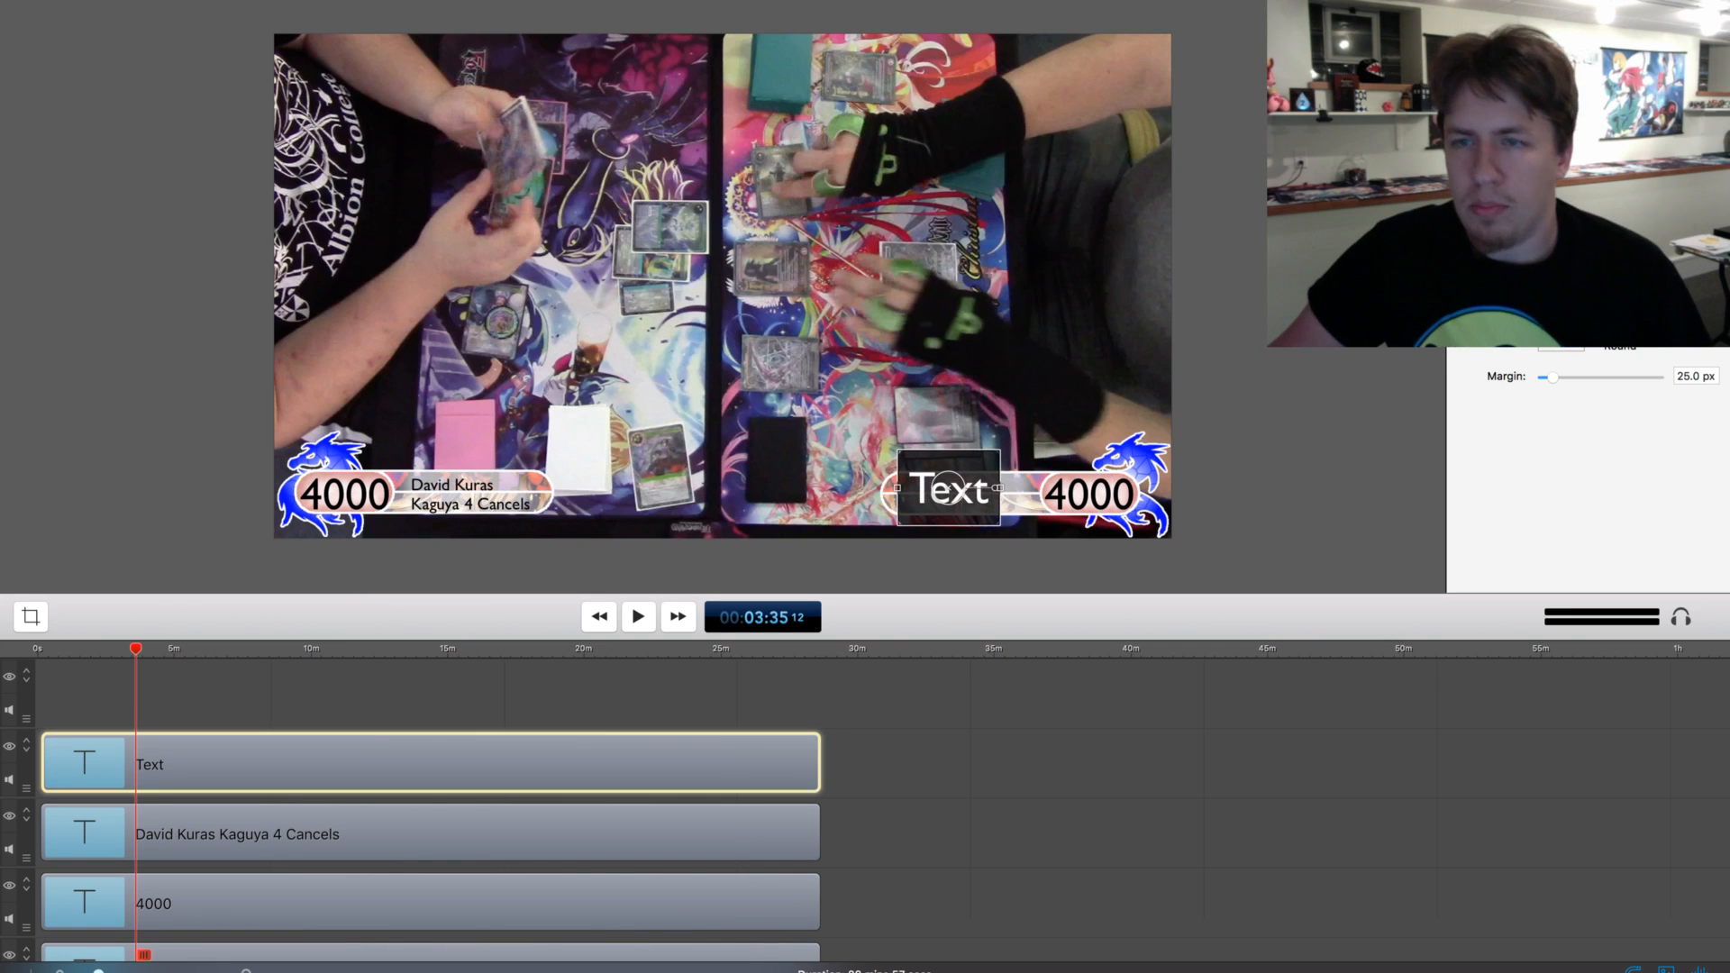
# Make the fourth text black without a background and enter the second player's full name with Burning Tree on a second line
pyautogui.doubleClick(949, 490)
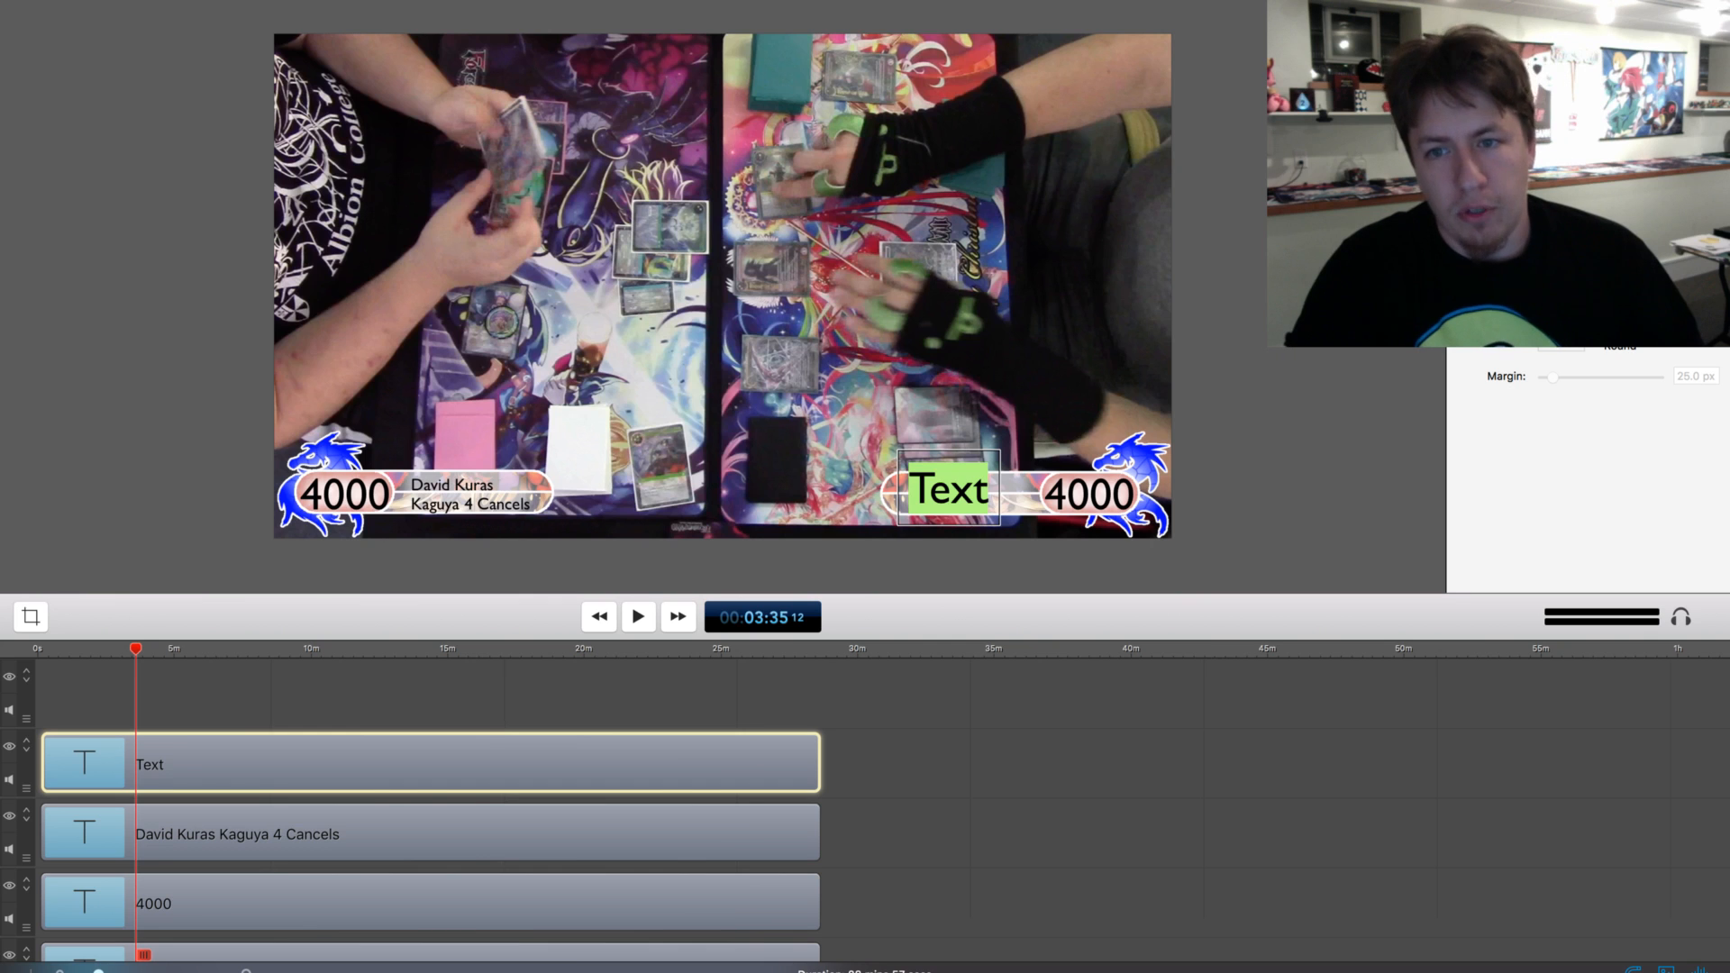
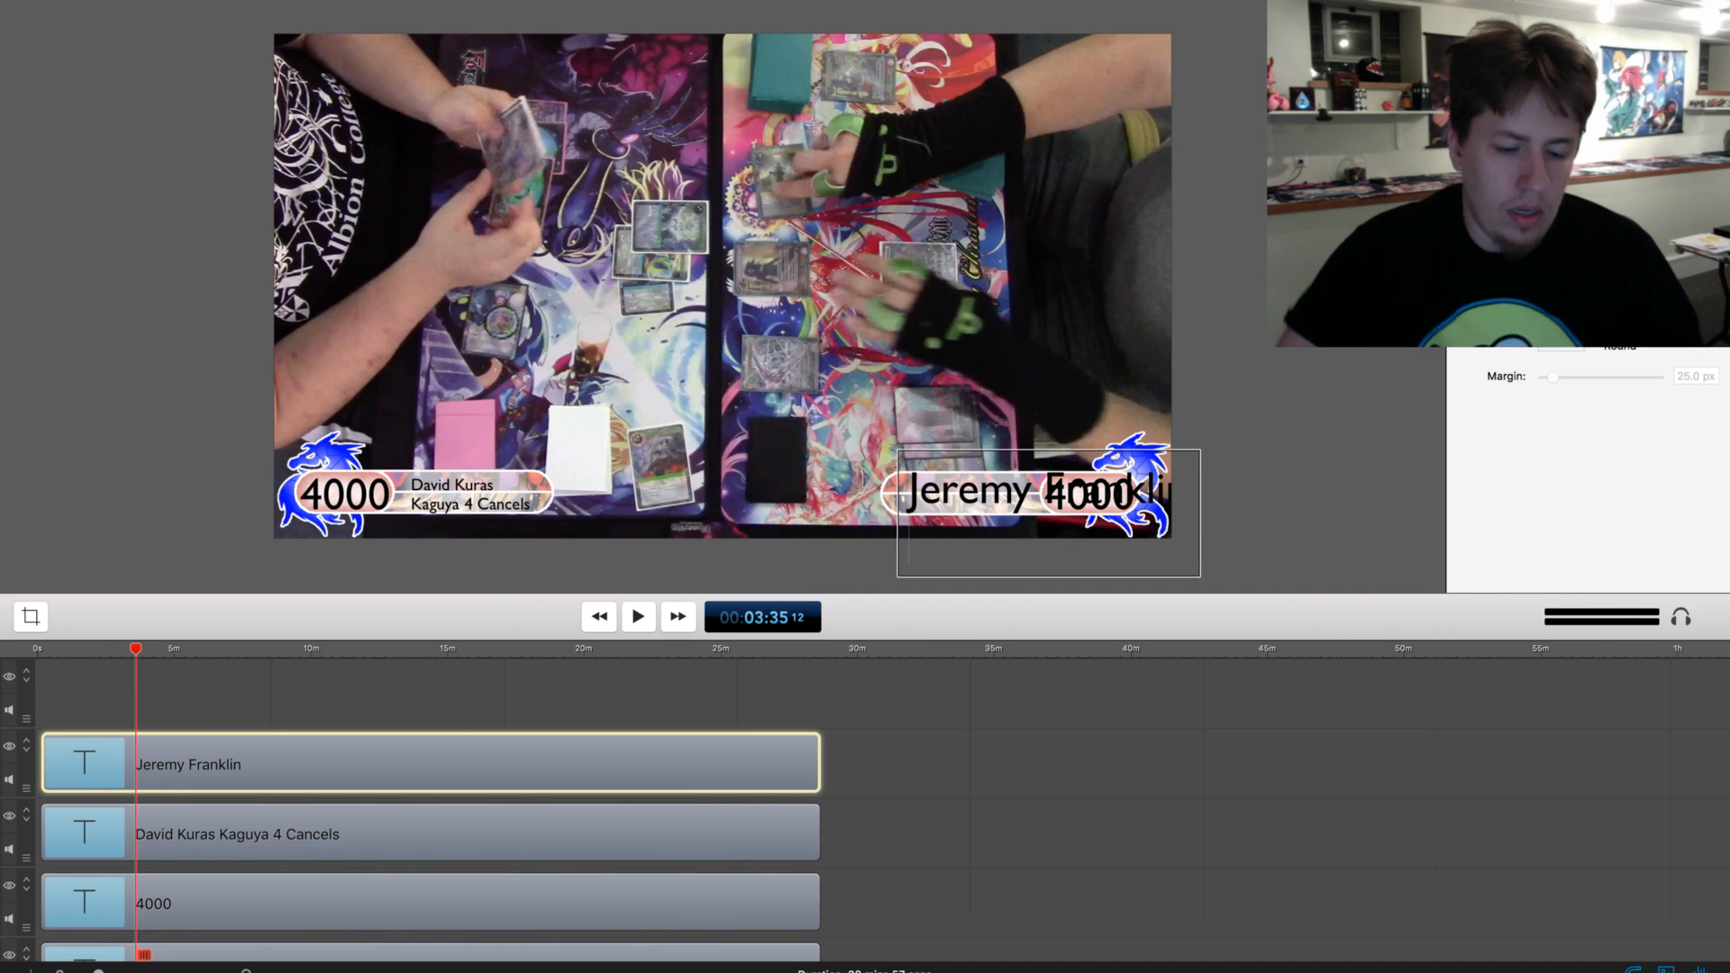
pyautogui.write('B')
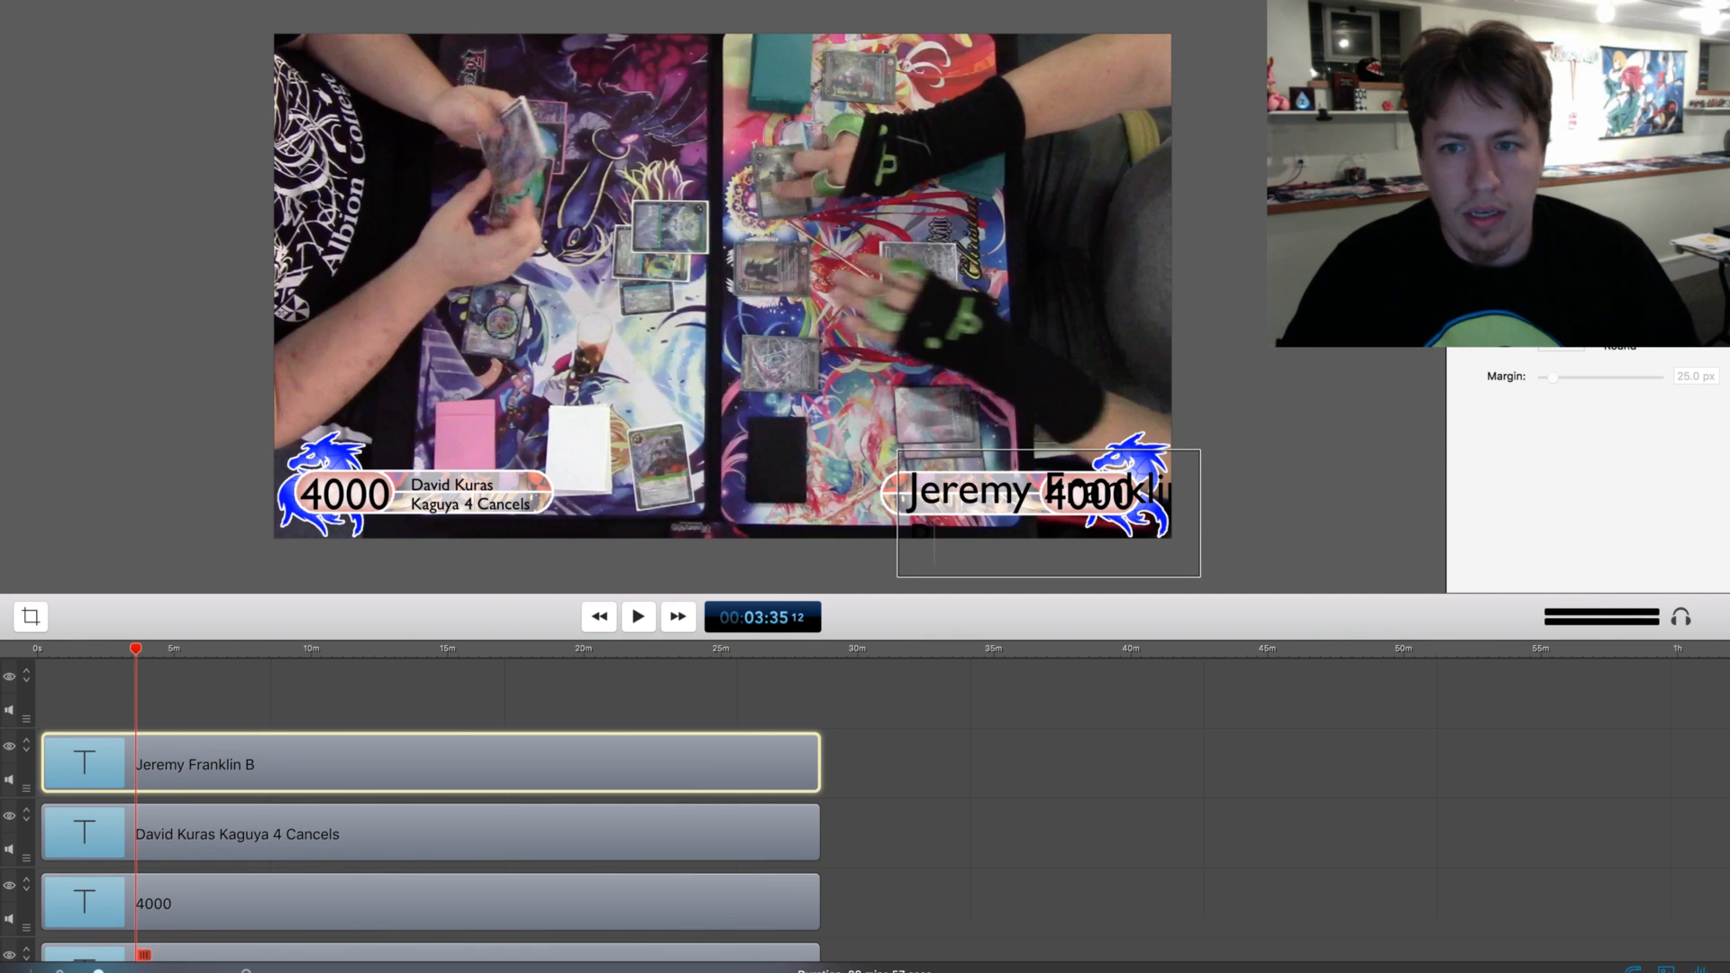
pyautogui.write('urning Tree')
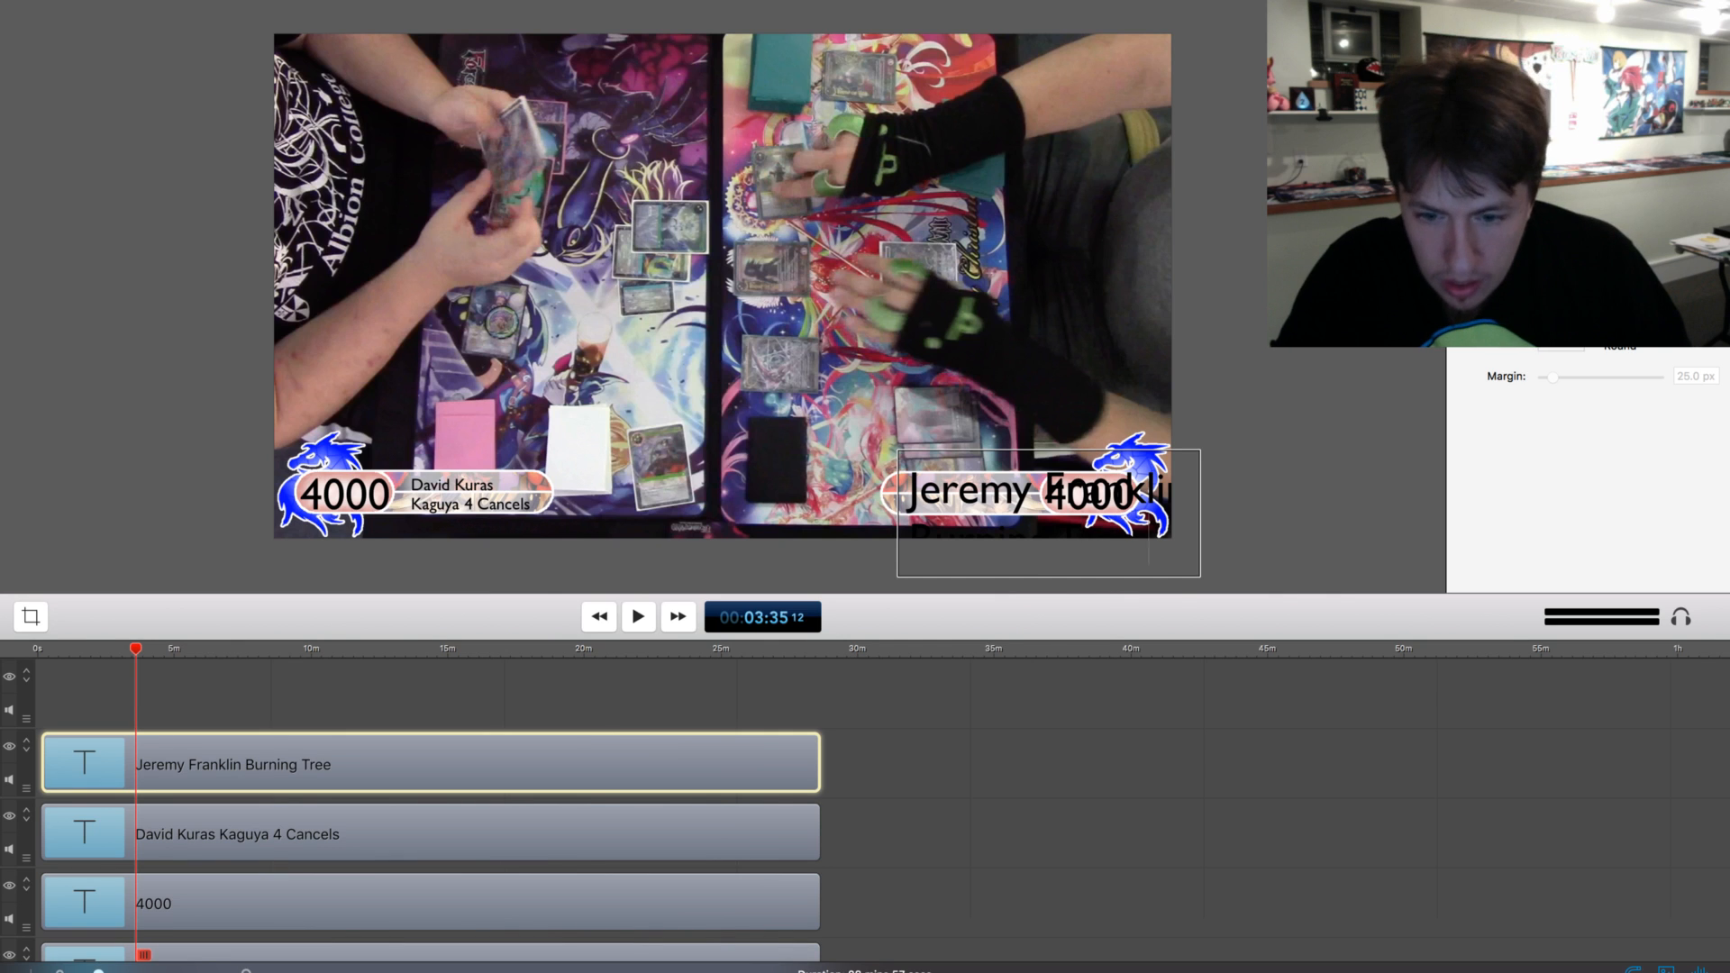
pyautogui.write(' Emissary')
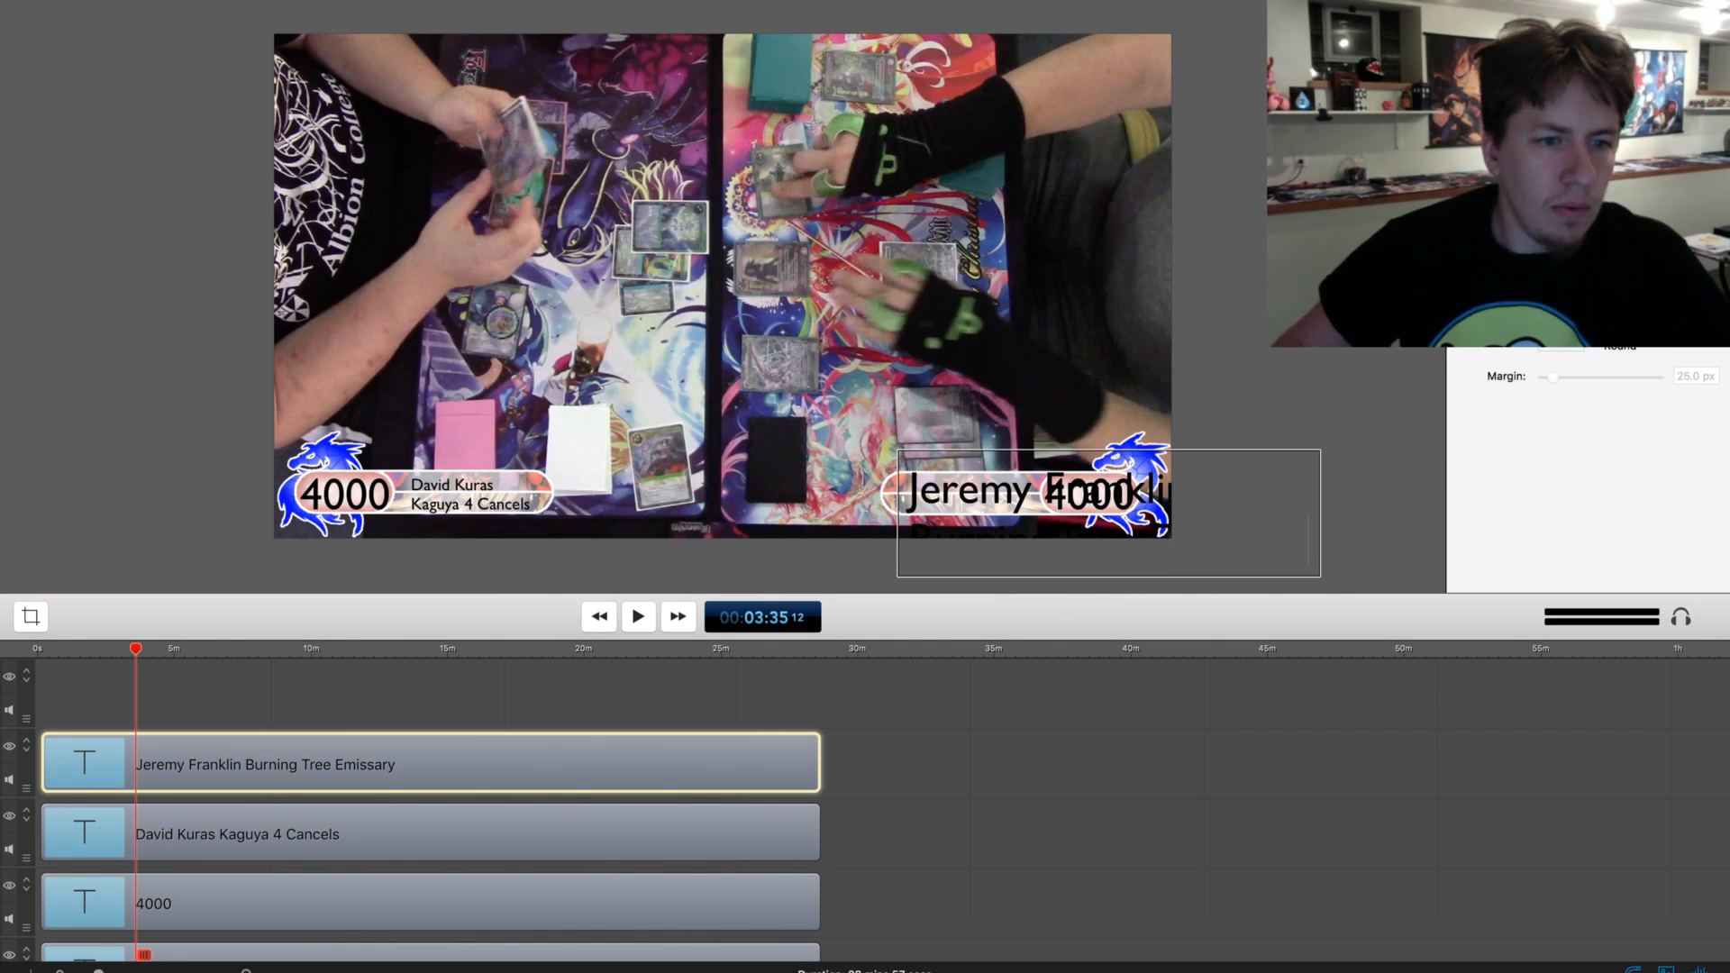
# Complete the second player's deck name in the fourth text so it reads Burning Tree Emissary
pyautogui.press('Escape')
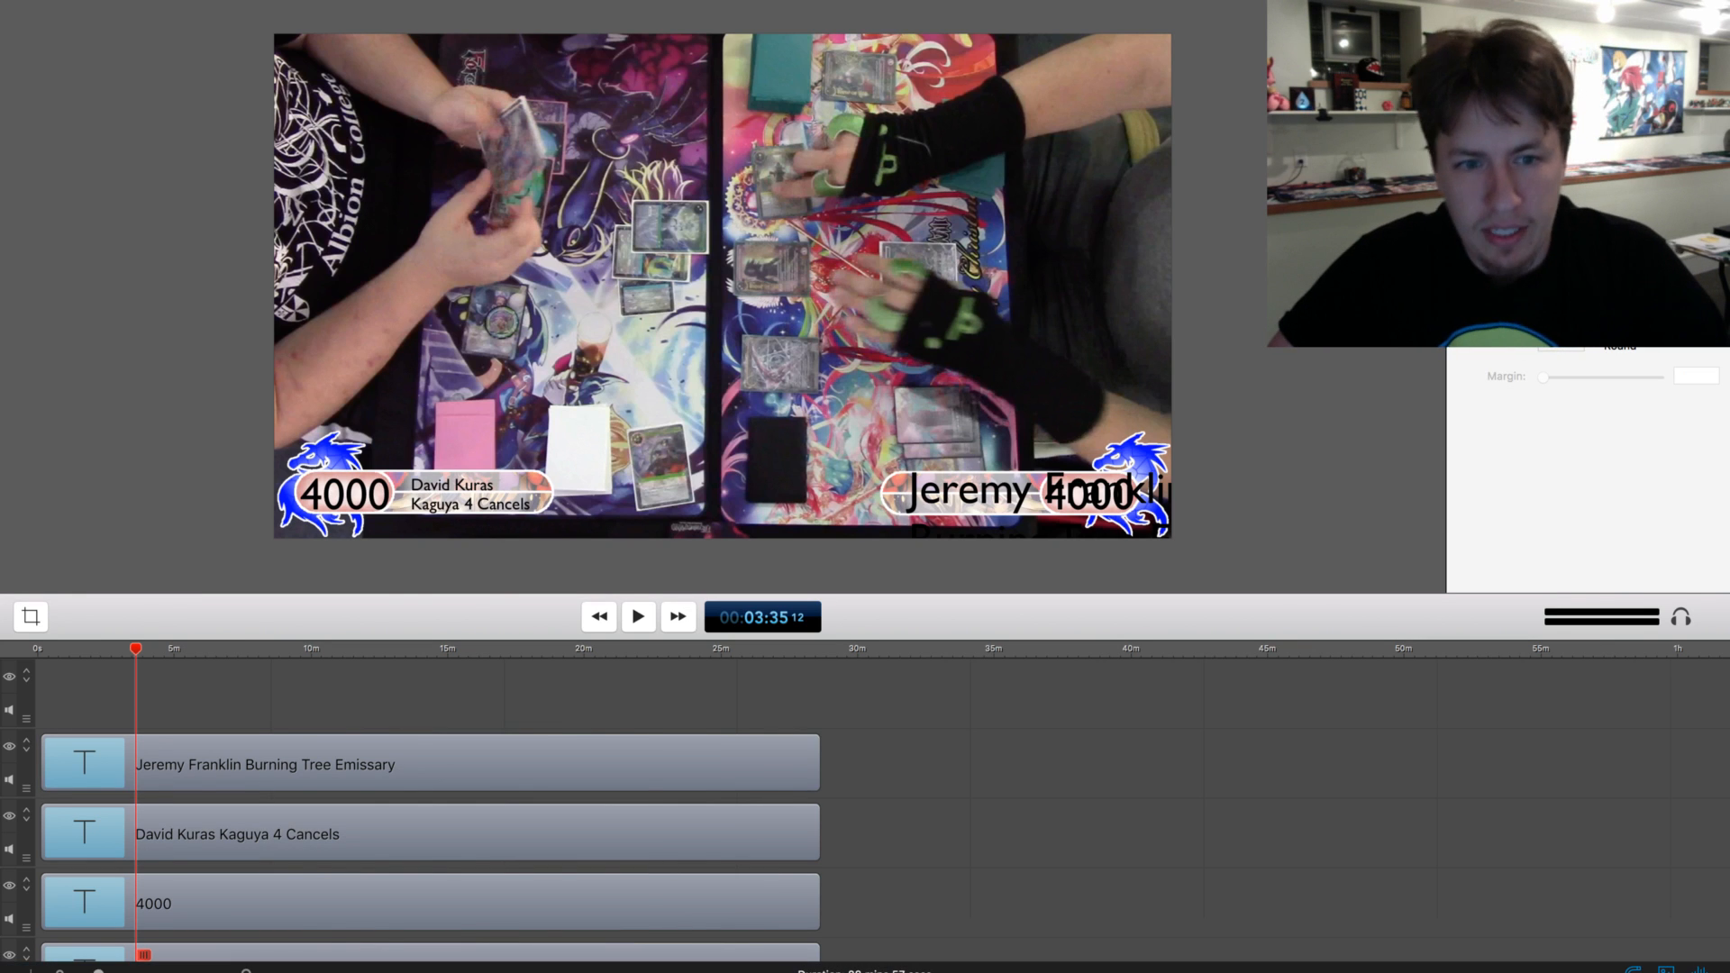
# Move the Burning Tree Emissary text to the middle of the frame and shrink both lines to the size of the Kaguya 4 Cancels text
pyautogui.press('End')
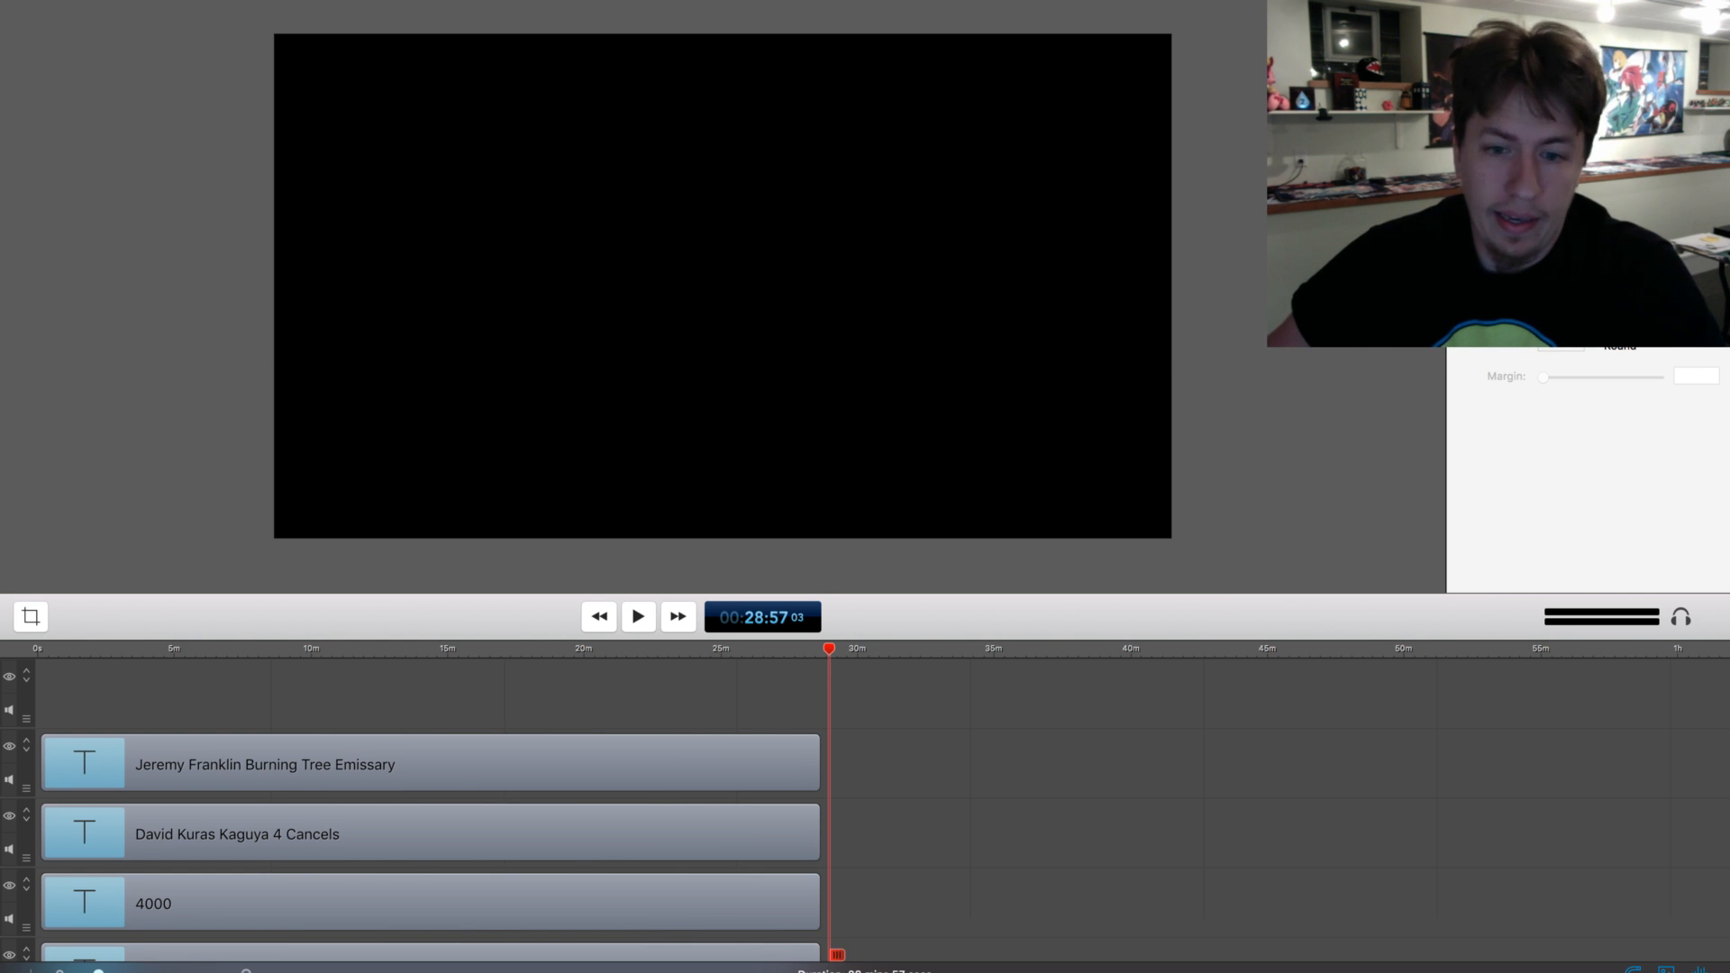
pyautogui.scroll(-5, 432, 810)
pyautogui.scroll(5, 630, 834)
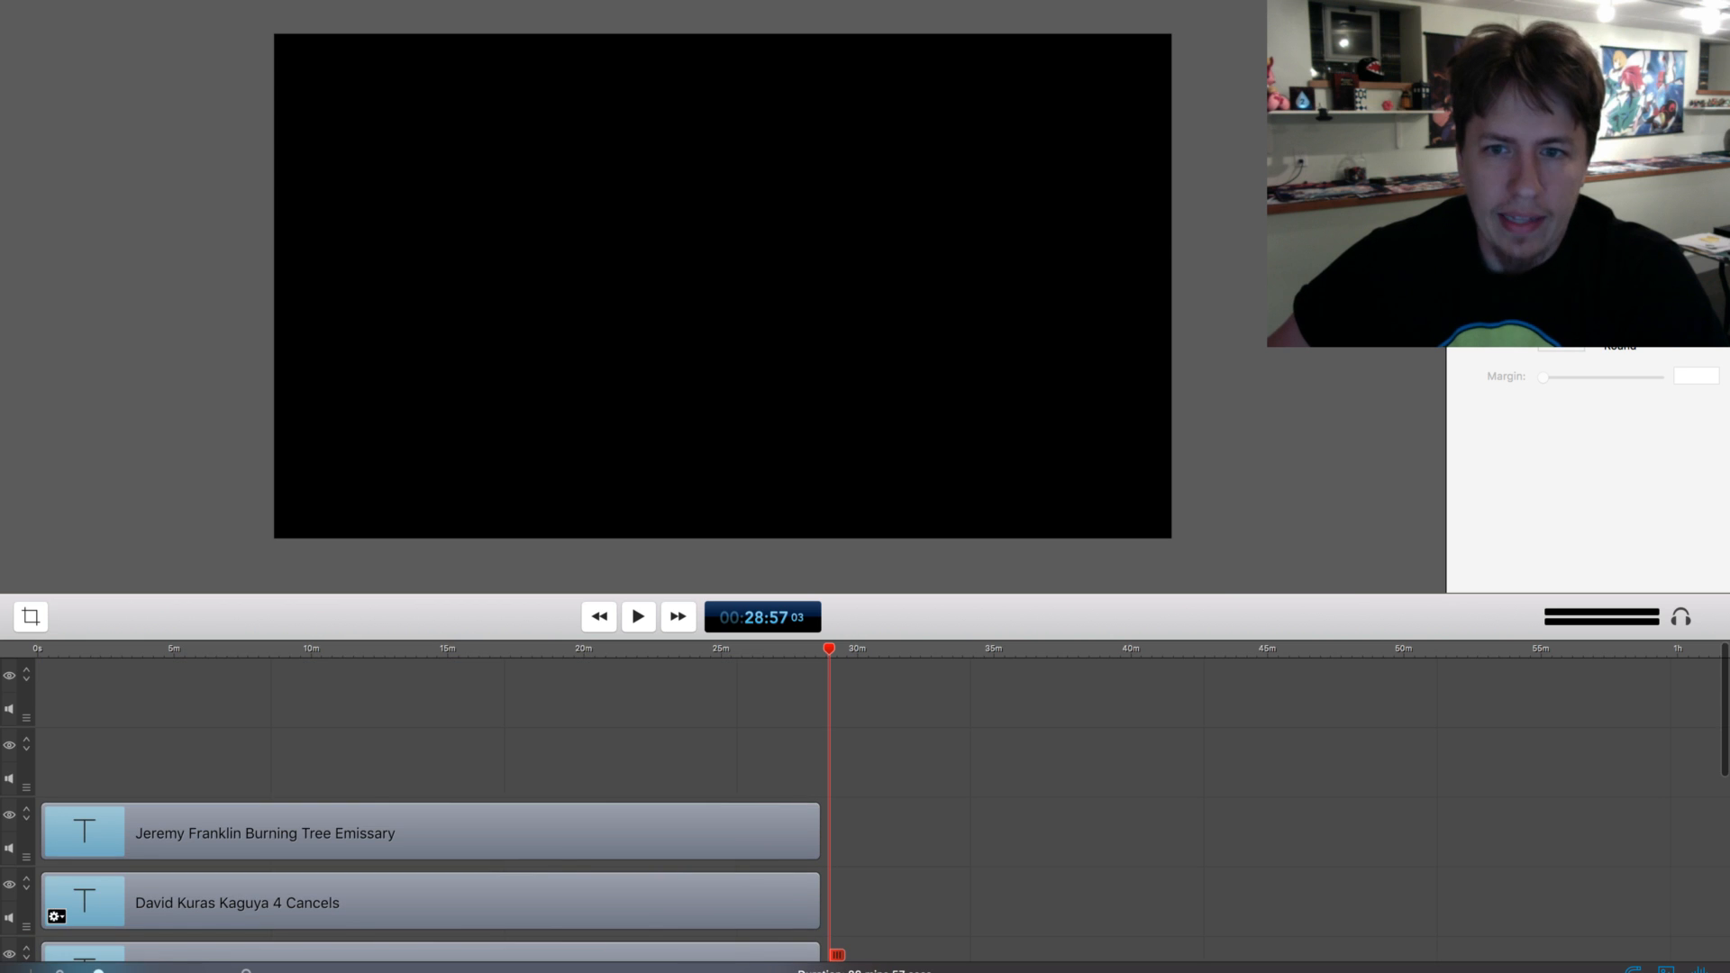
pyautogui.click(630, 833)
pyautogui.click(653, 648)
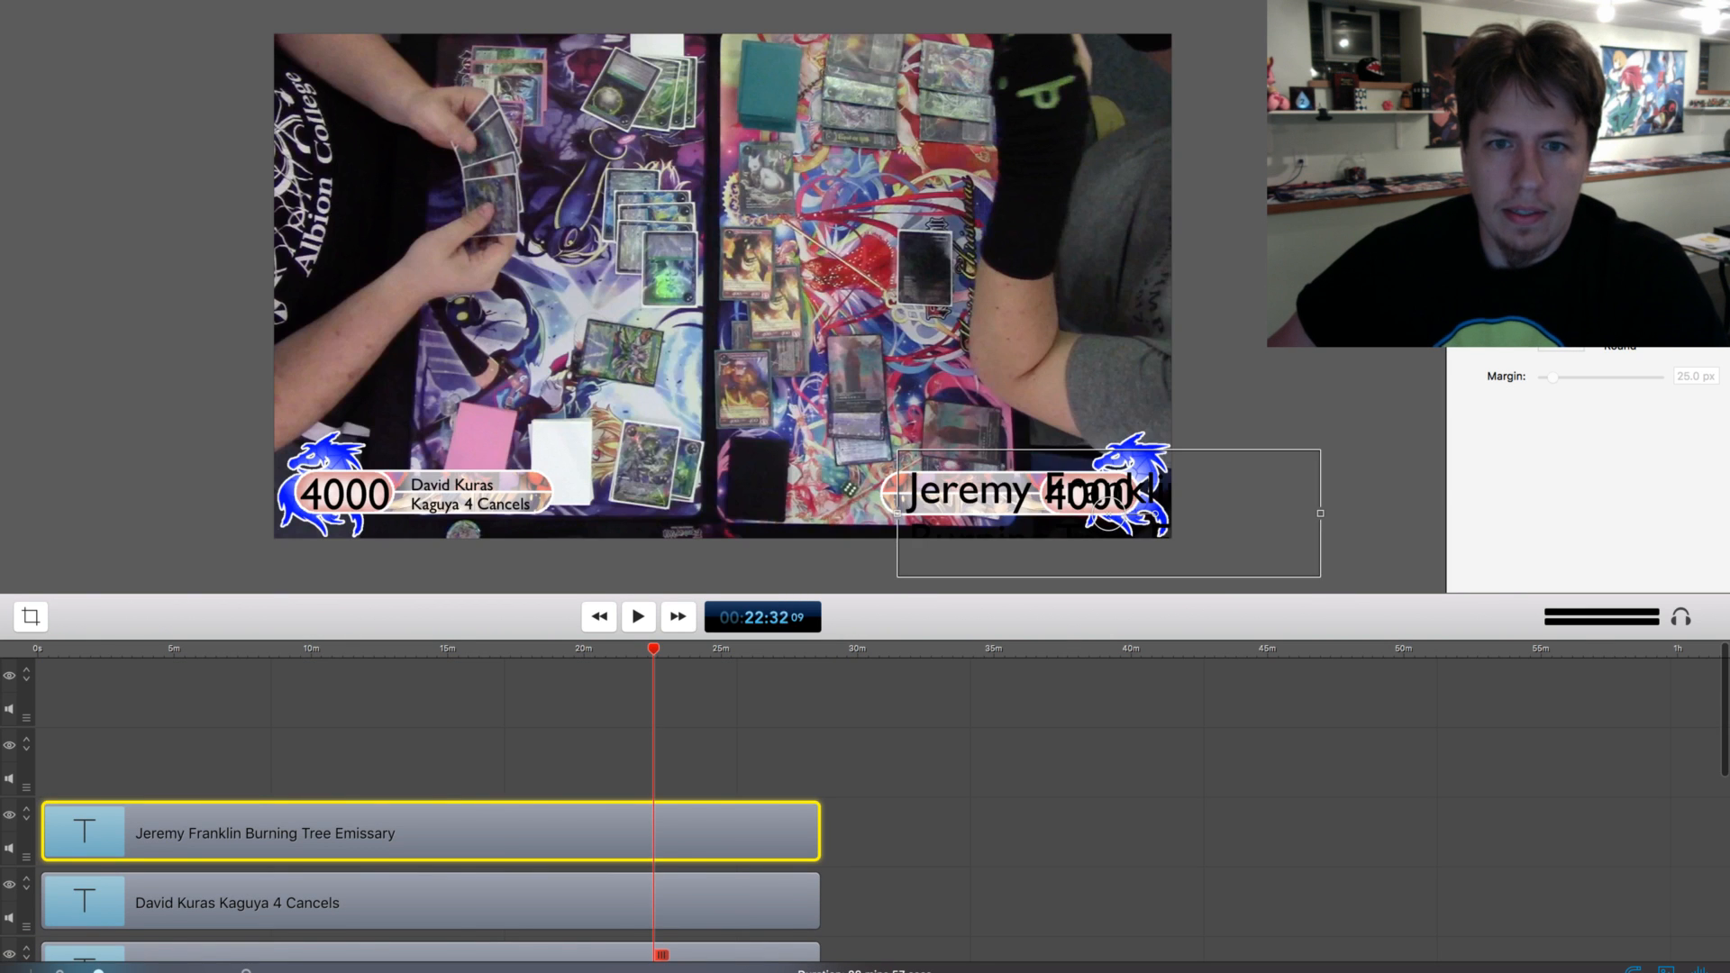
pyautogui.moveTo(1036, 491); pyautogui.dragTo(751, 420)
pyautogui.tripleClick(752, 419)
pyautogui.click(712, 470)
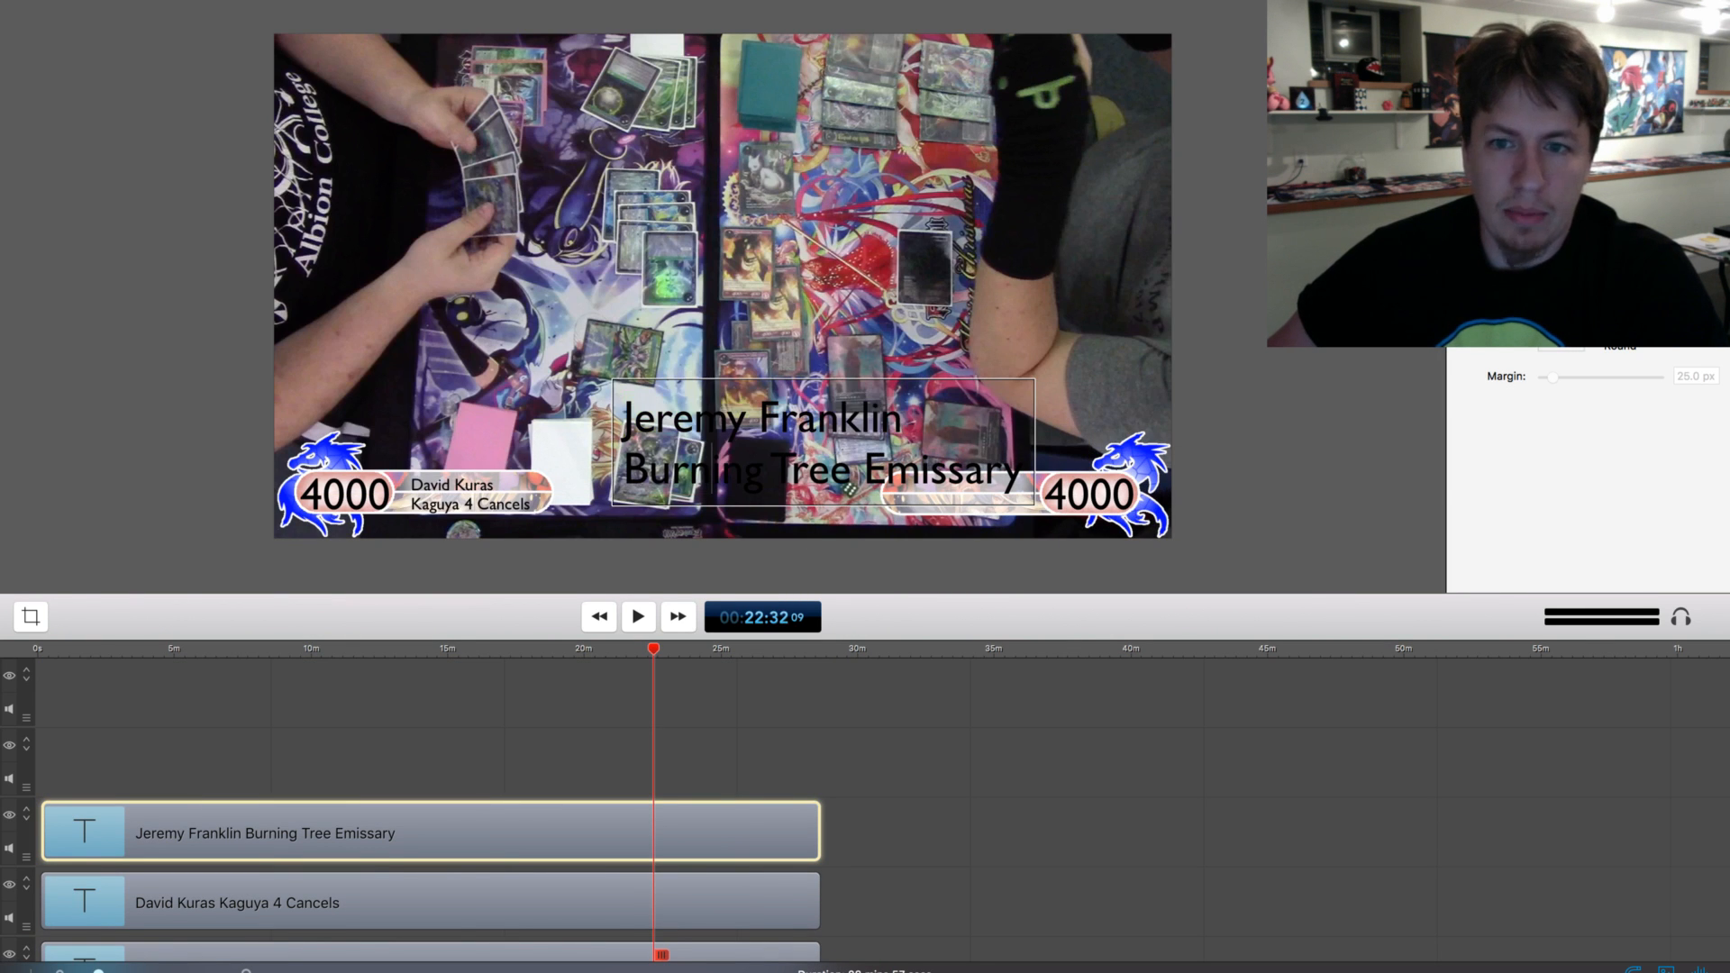
pyautogui.moveTo(623, 419)
pyautogui.mouseDown()
pyautogui.moveTo(819, 421)
pyautogui.moveTo(1024, 472)
pyautogui.mouseUp()
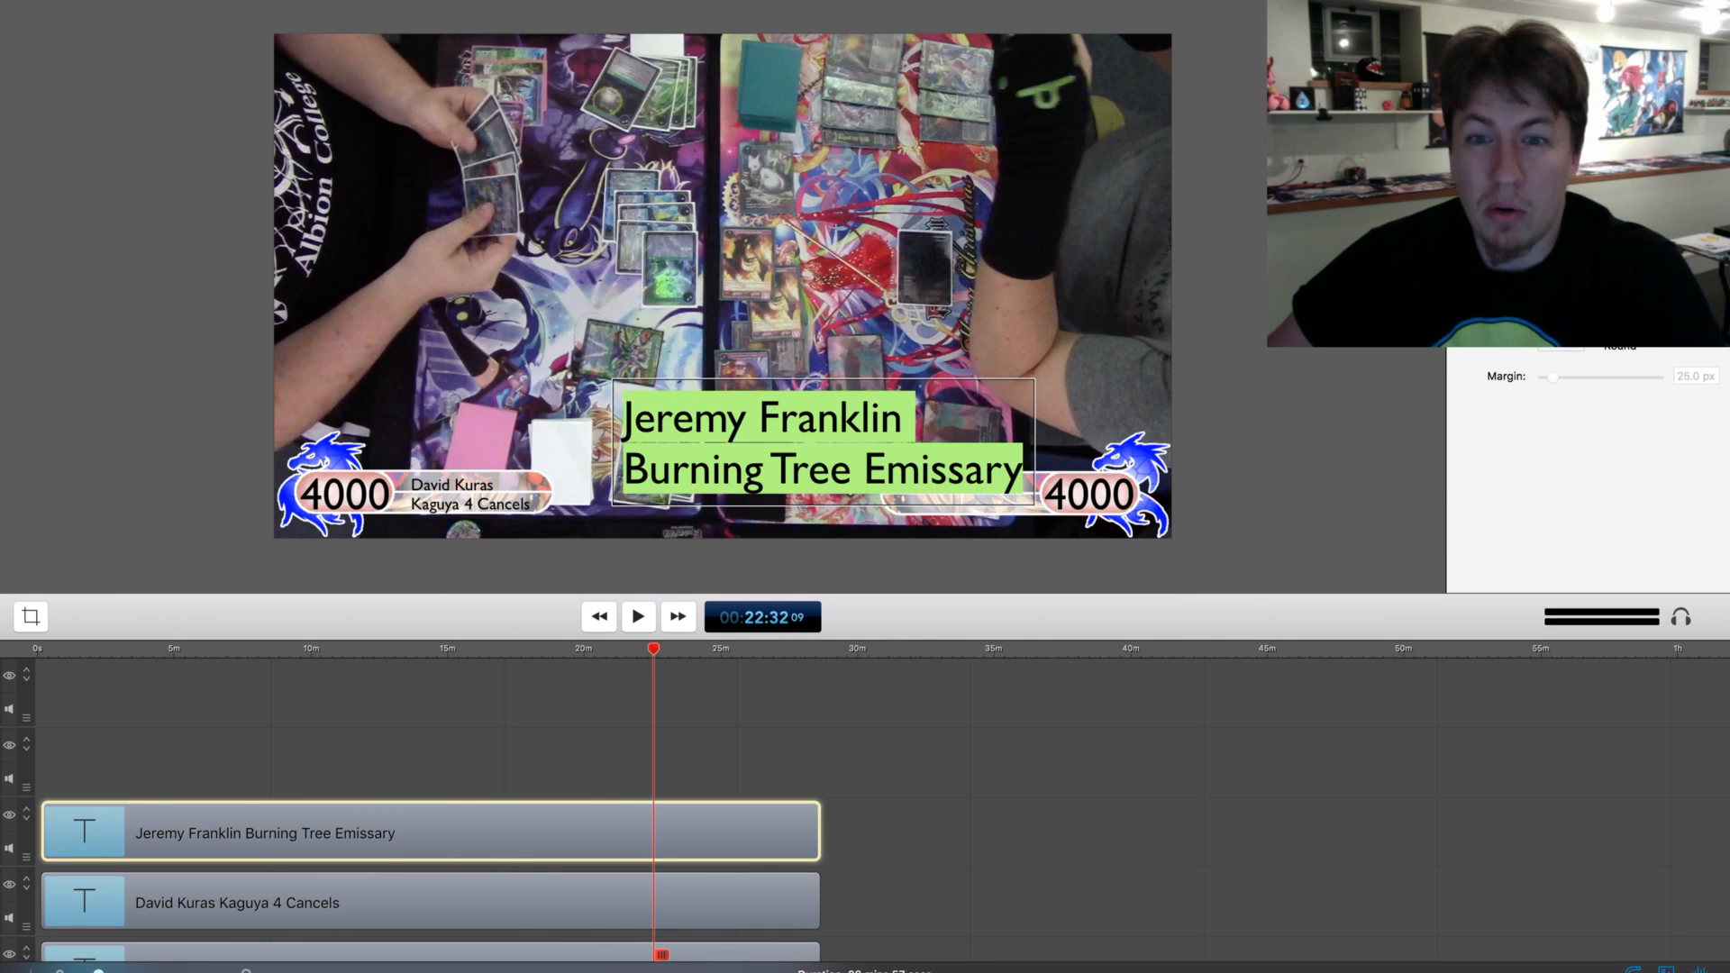
pyautogui.press('Return')
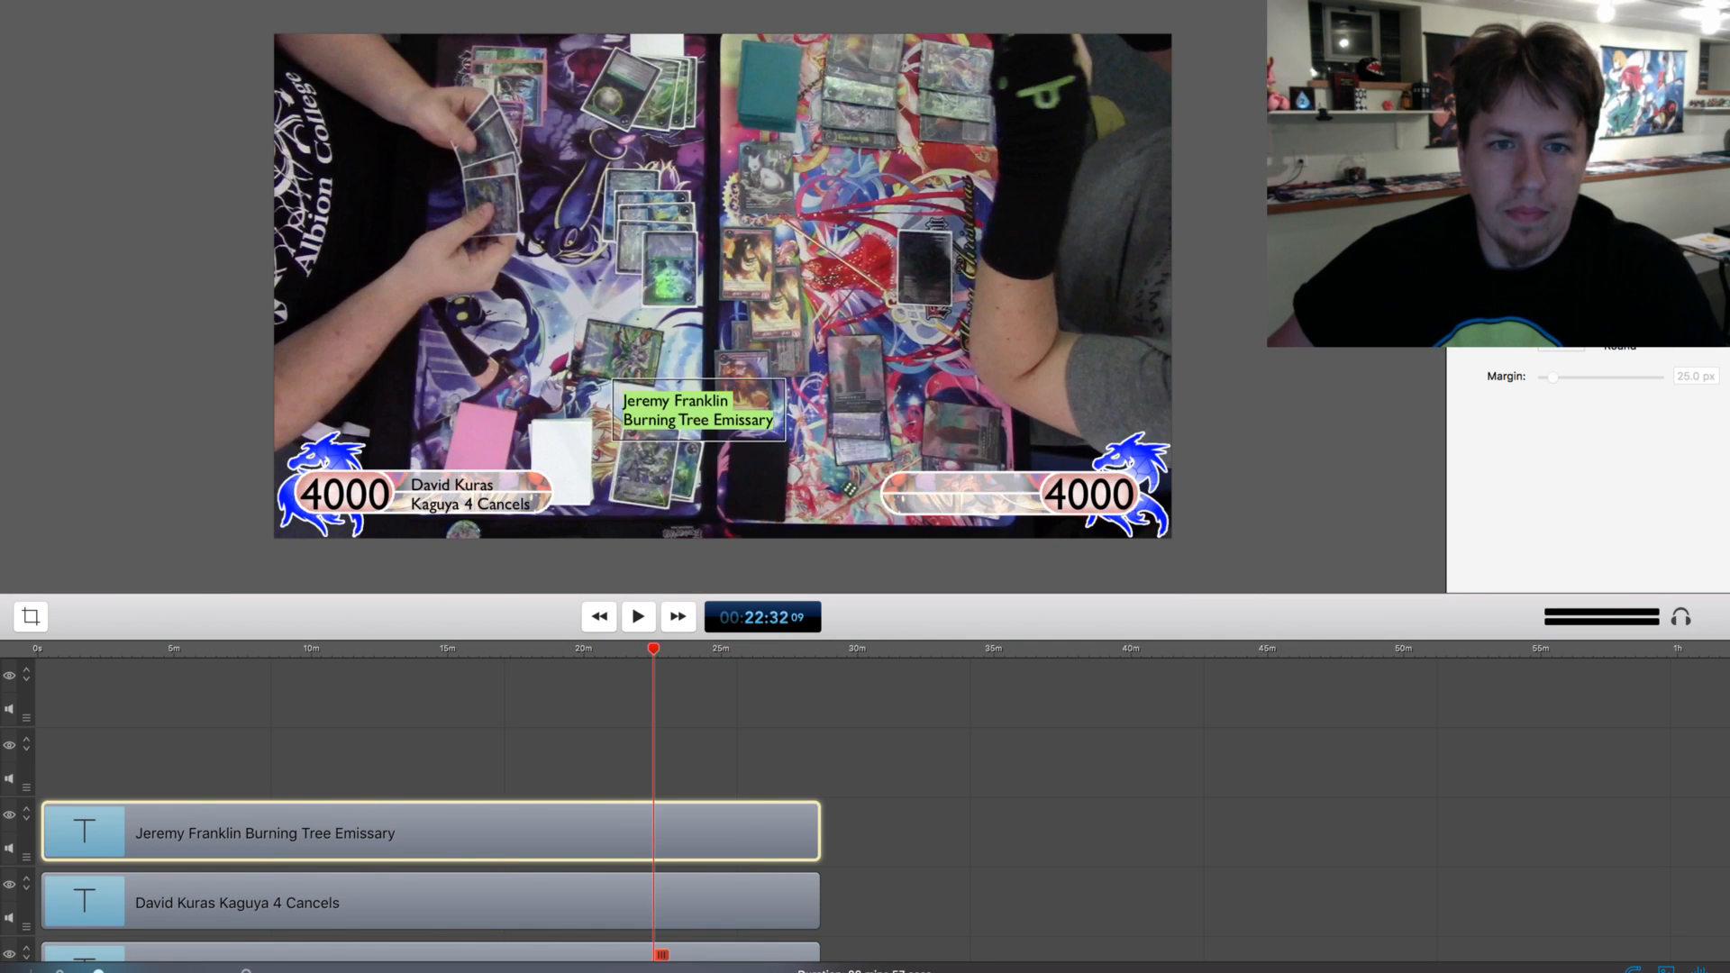
# Place the reduced Burning Tree Emissary text inside the overlay's lower-right name bar, beside the 4000 life total
pyautogui.click(703, 411)
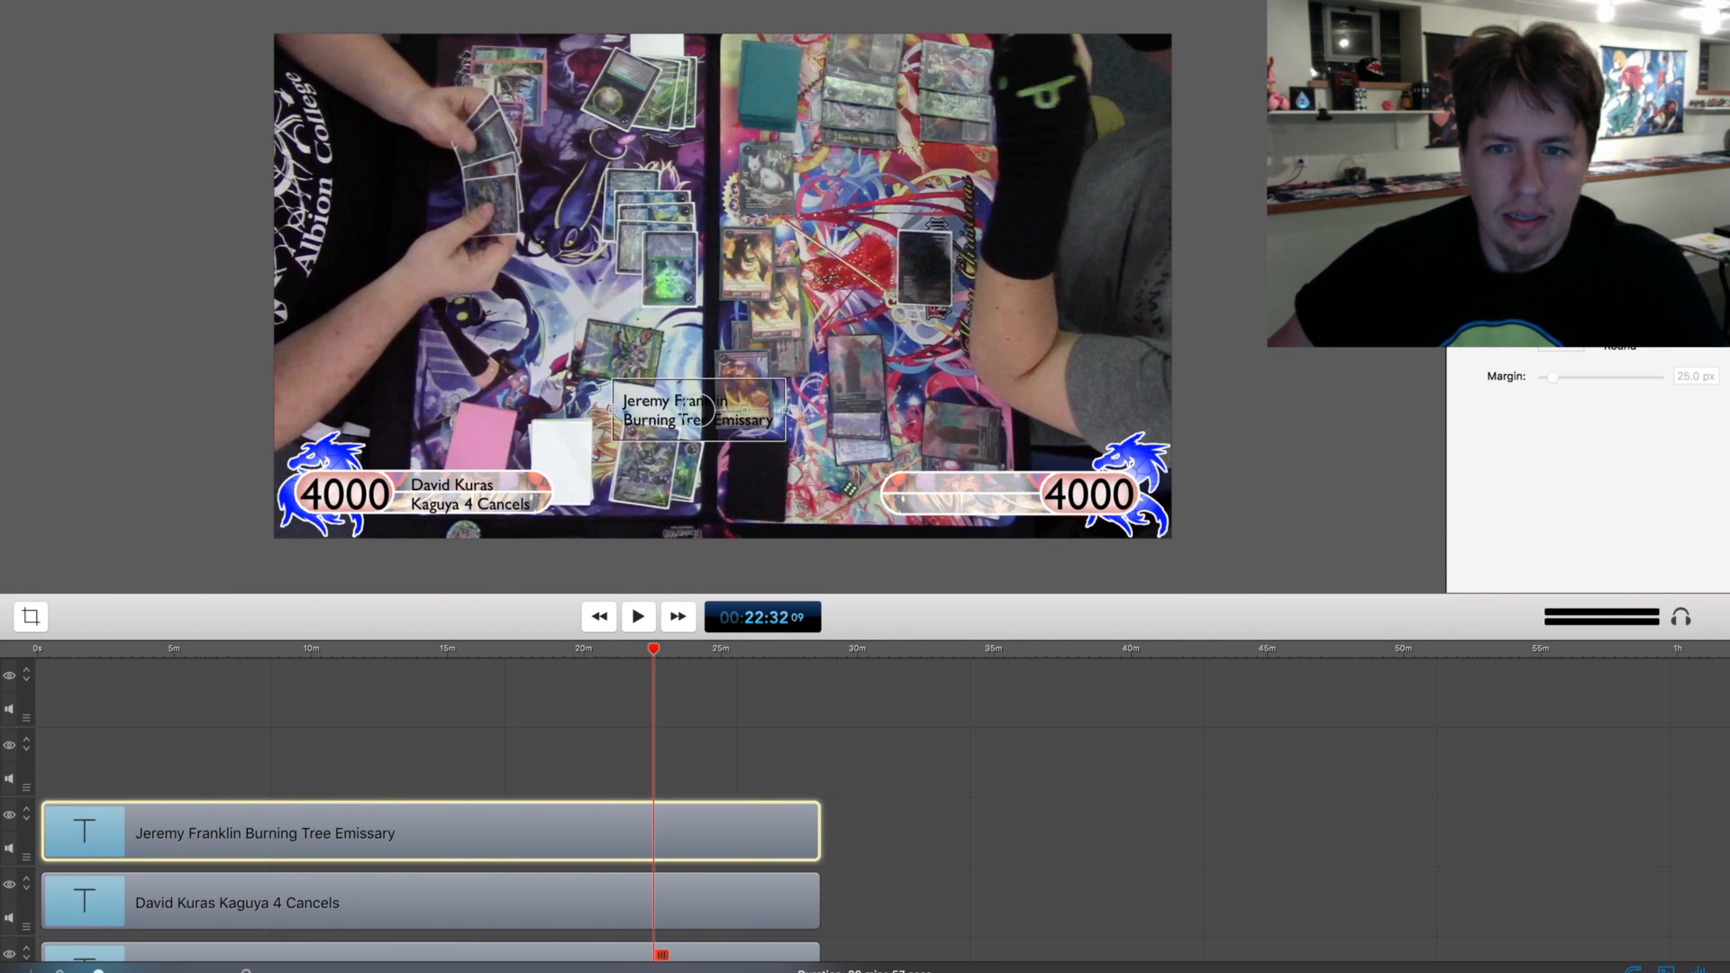
pyautogui.moveTo(707, 410)
pyautogui.mouseDown()
pyautogui.moveTo(955, 487)
pyautogui.moveTo(1054, 494)
pyautogui.moveTo(970, 494)
pyautogui.mouseUp()
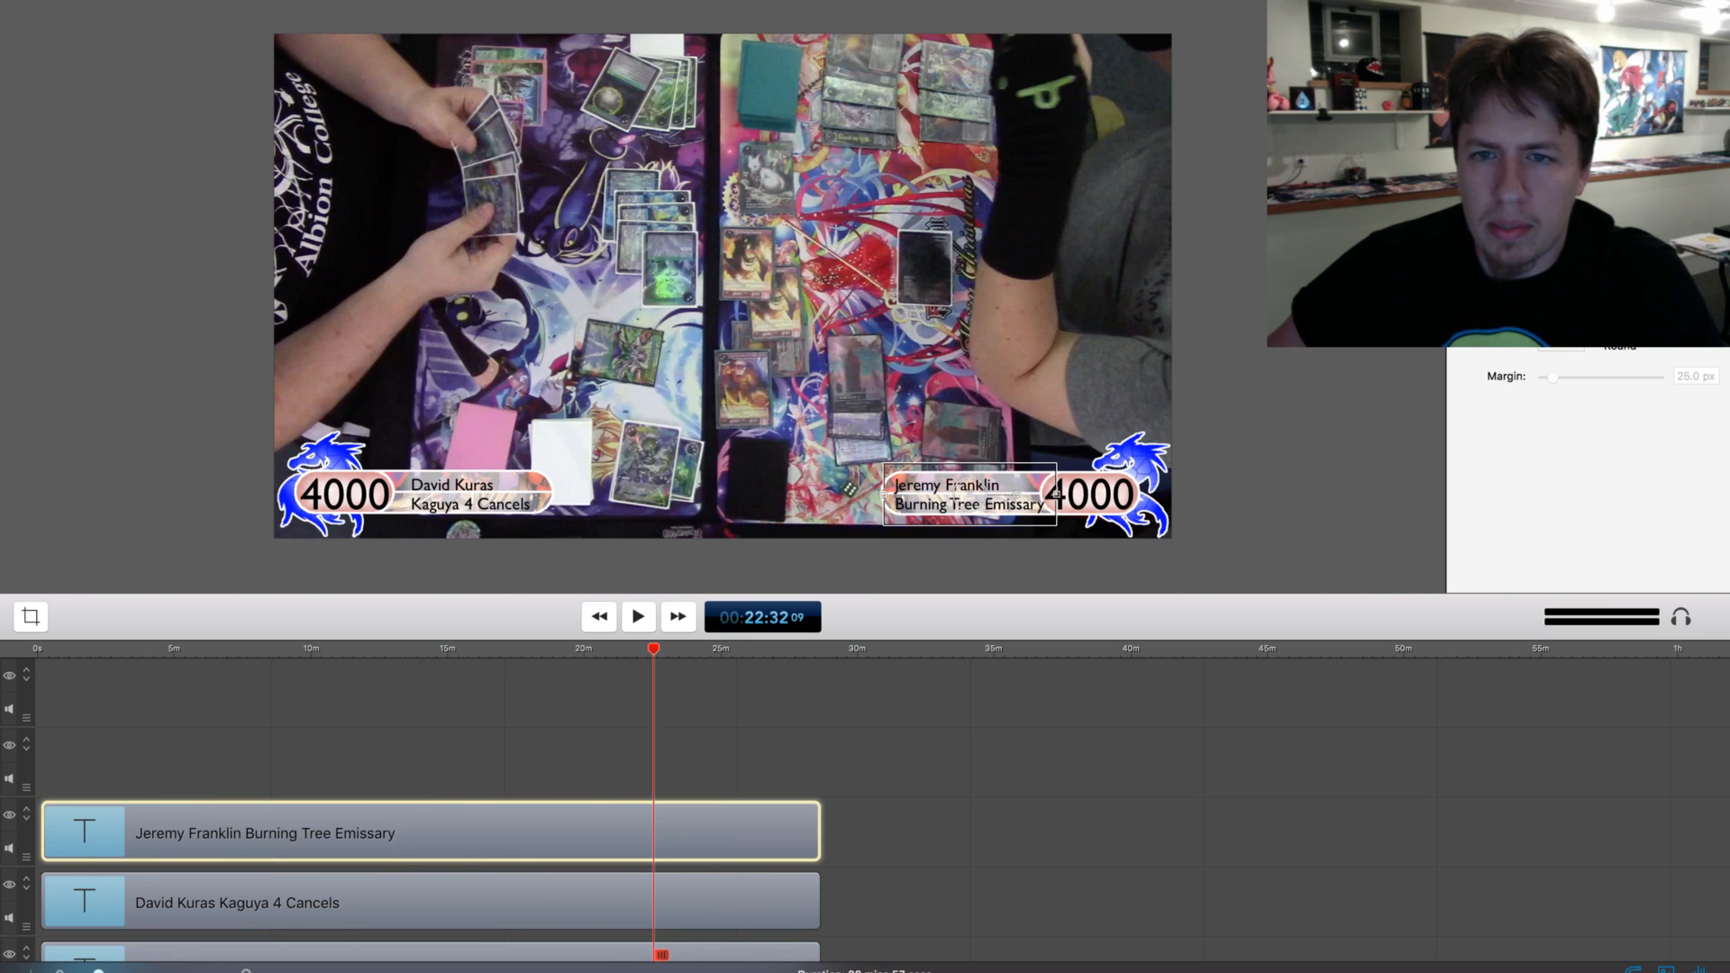
pyautogui.moveTo(970, 494)
pyautogui.mouseDown()
pyautogui.moveTo(957, 486)
pyautogui.moveTo(1054, 494)
pyautogui.mouseUp()
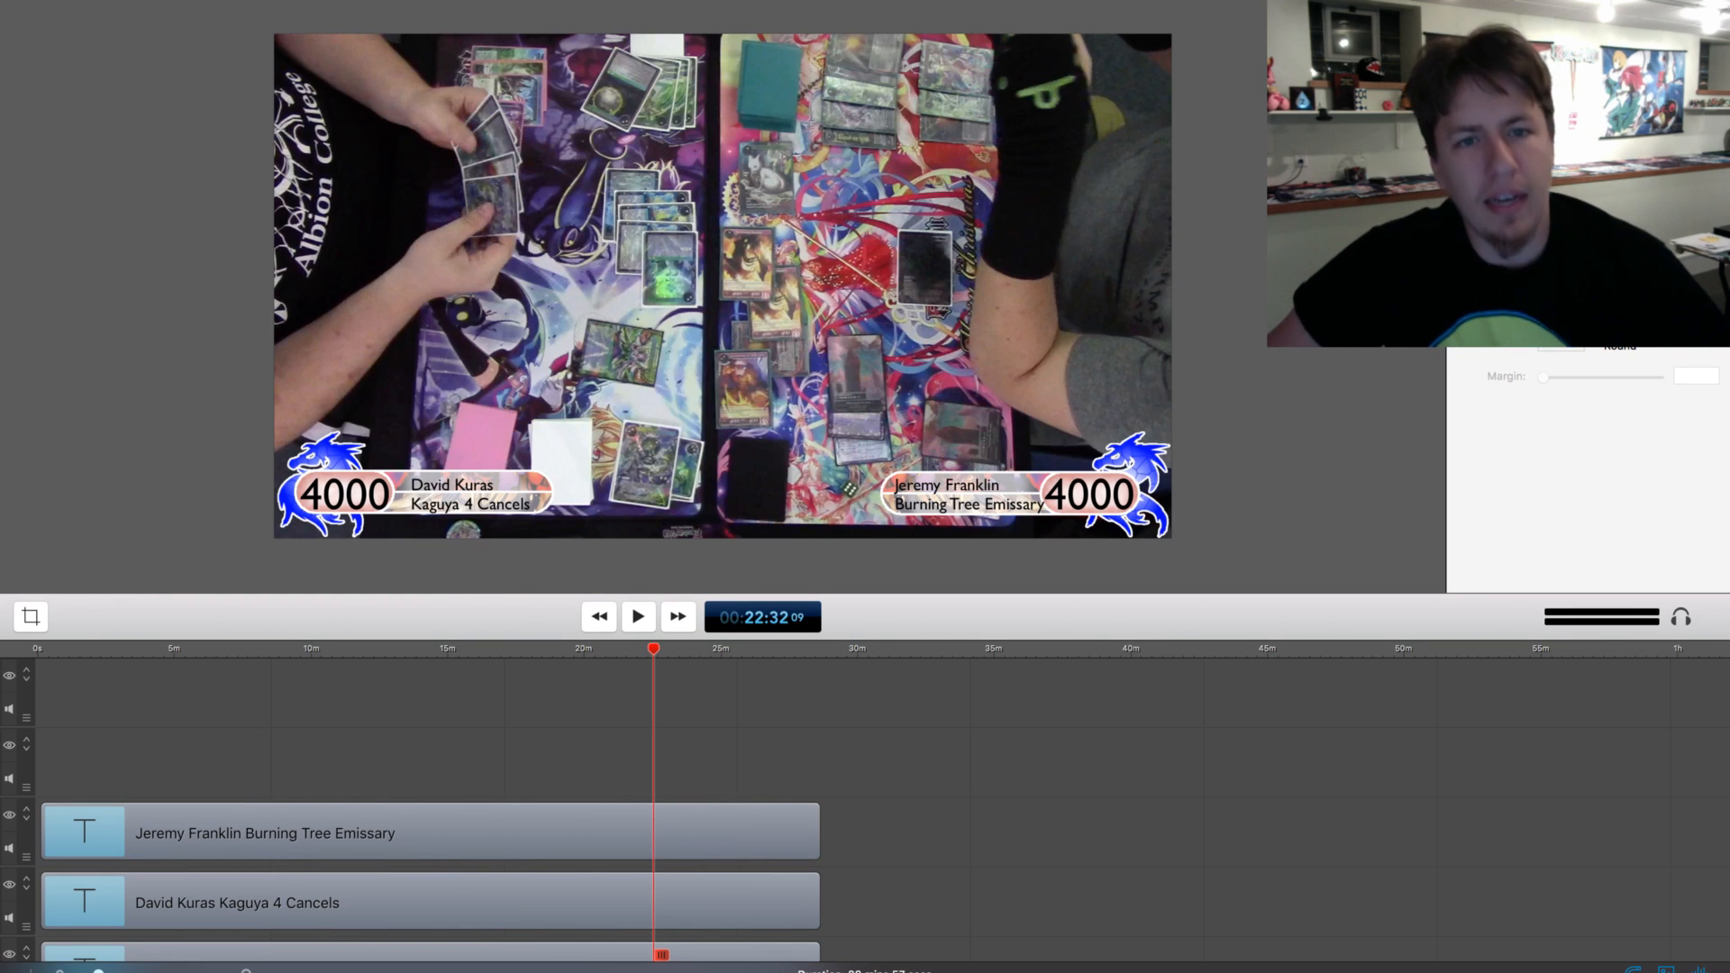
# Extend the last audio clip to the same length as the other four and show the audio settings for all five clips
pyautogui.moveTo(653, 649); pyautogui.dragTo(37, 648)
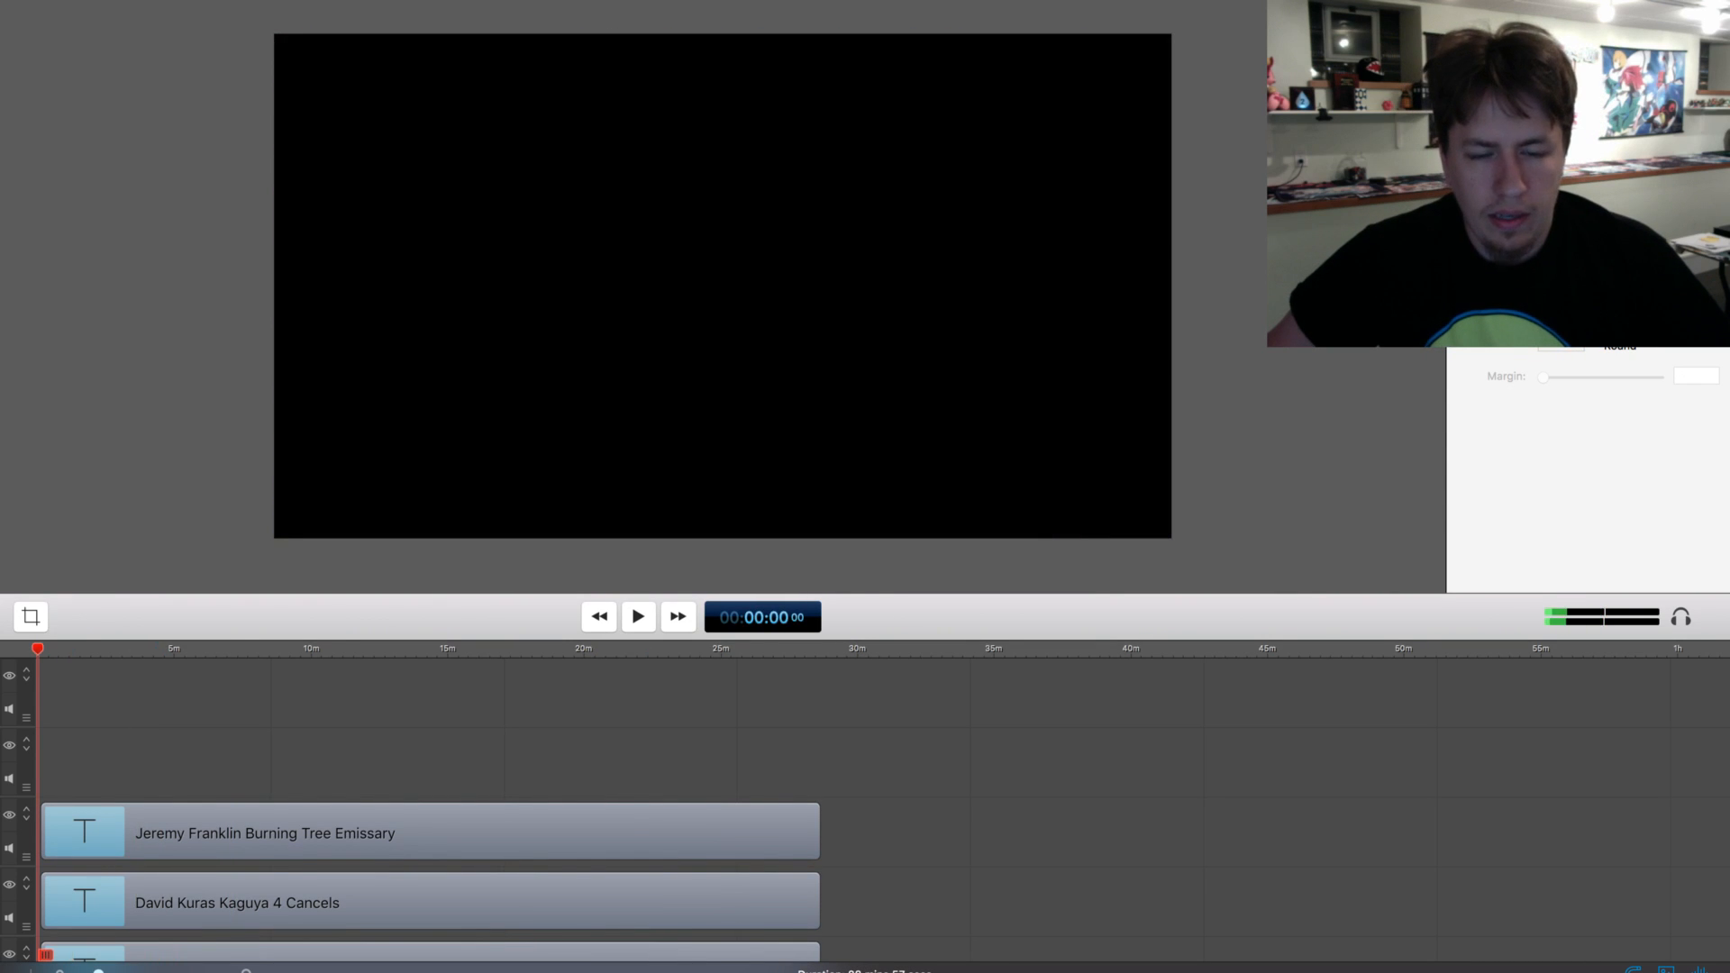
pyautogui.scroll(-5, 865, 802)
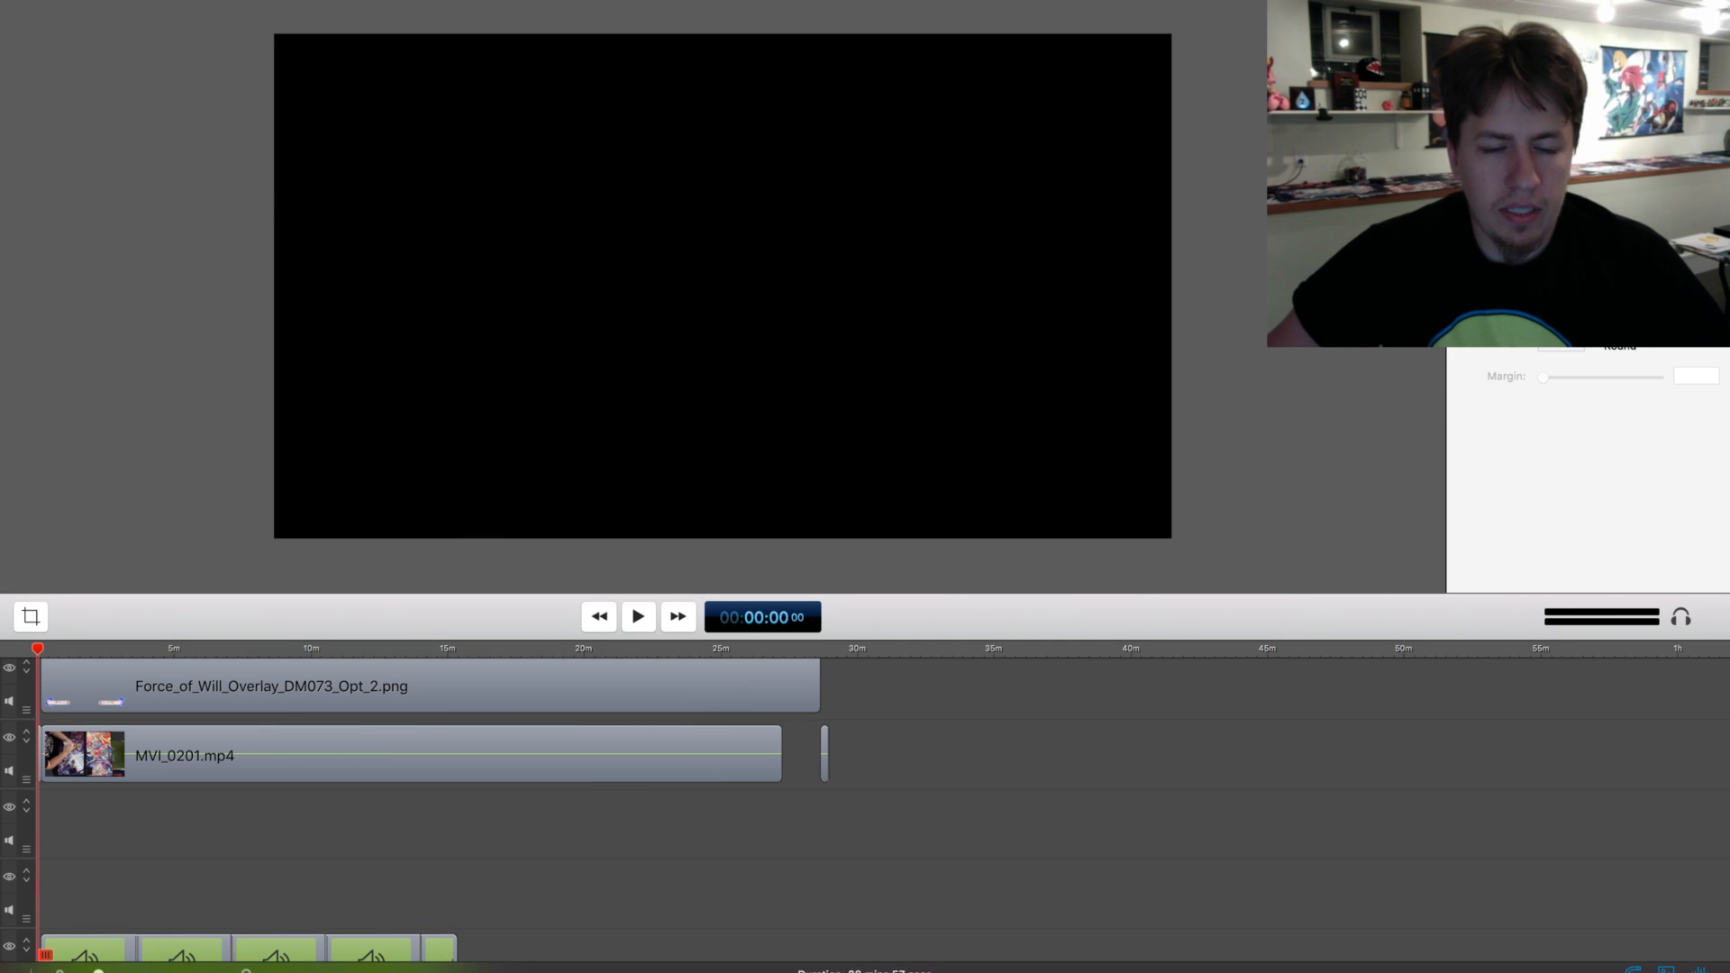
pyautogui.scroll(-1, 865, 802)
pyautogui.moveTo(456, 917); pyautogui.dragTo(58, 907)
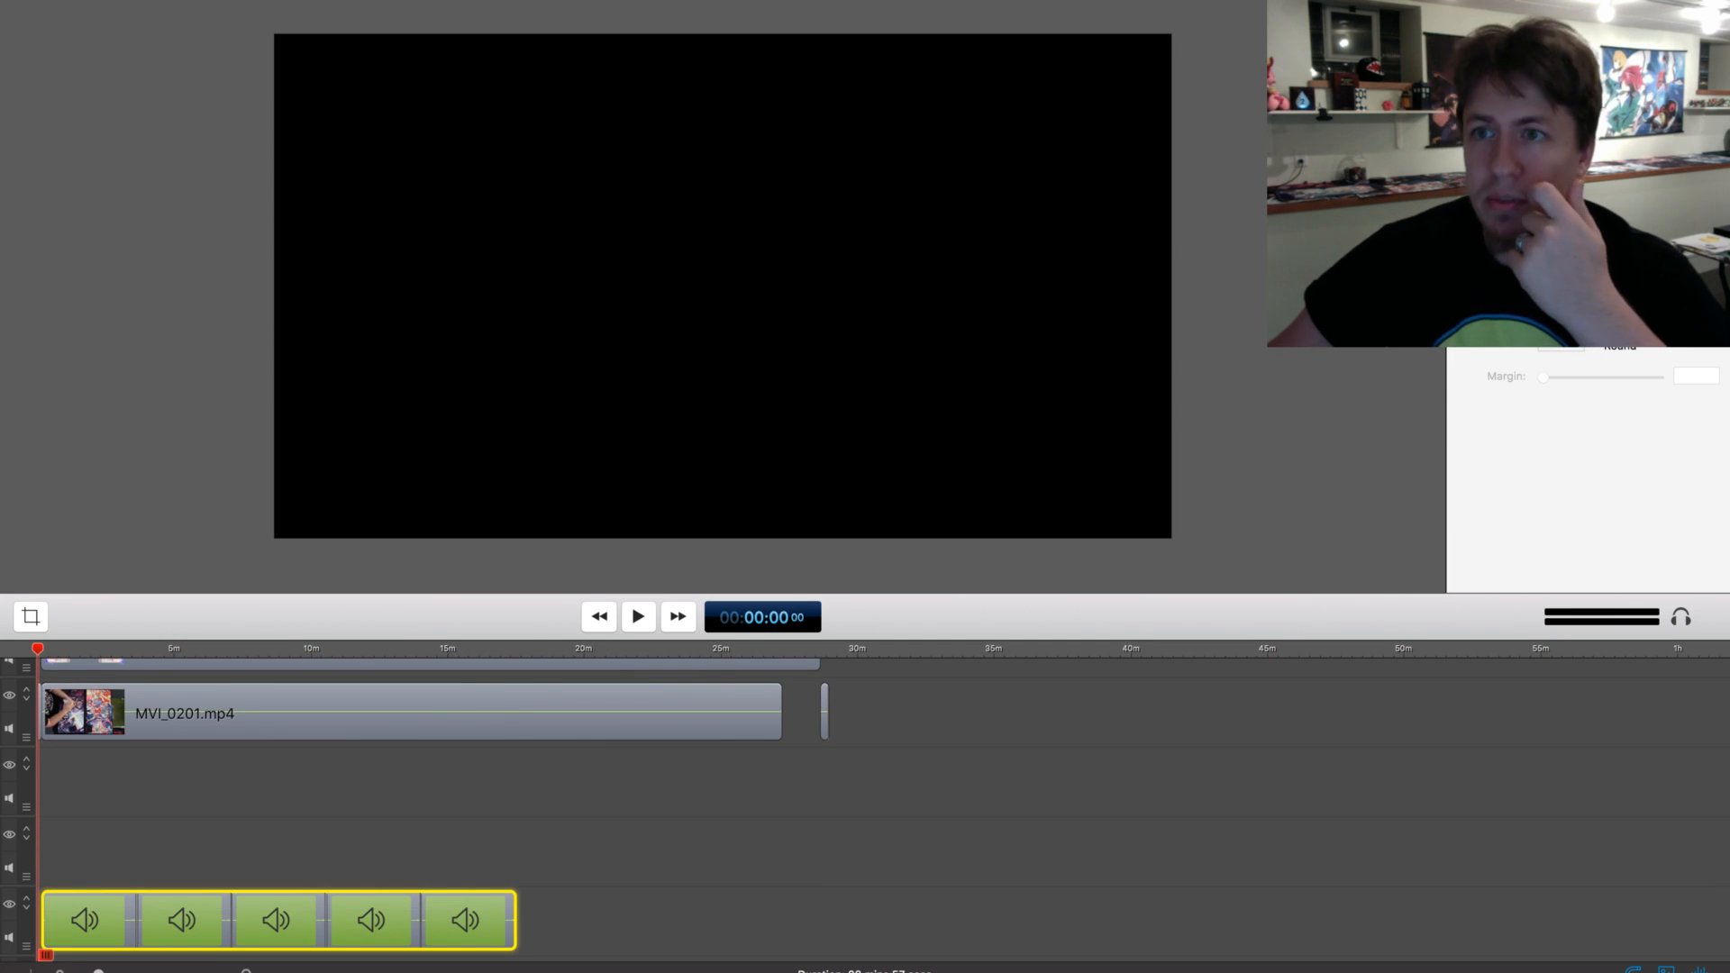
pyautogui.click(1500, 19)
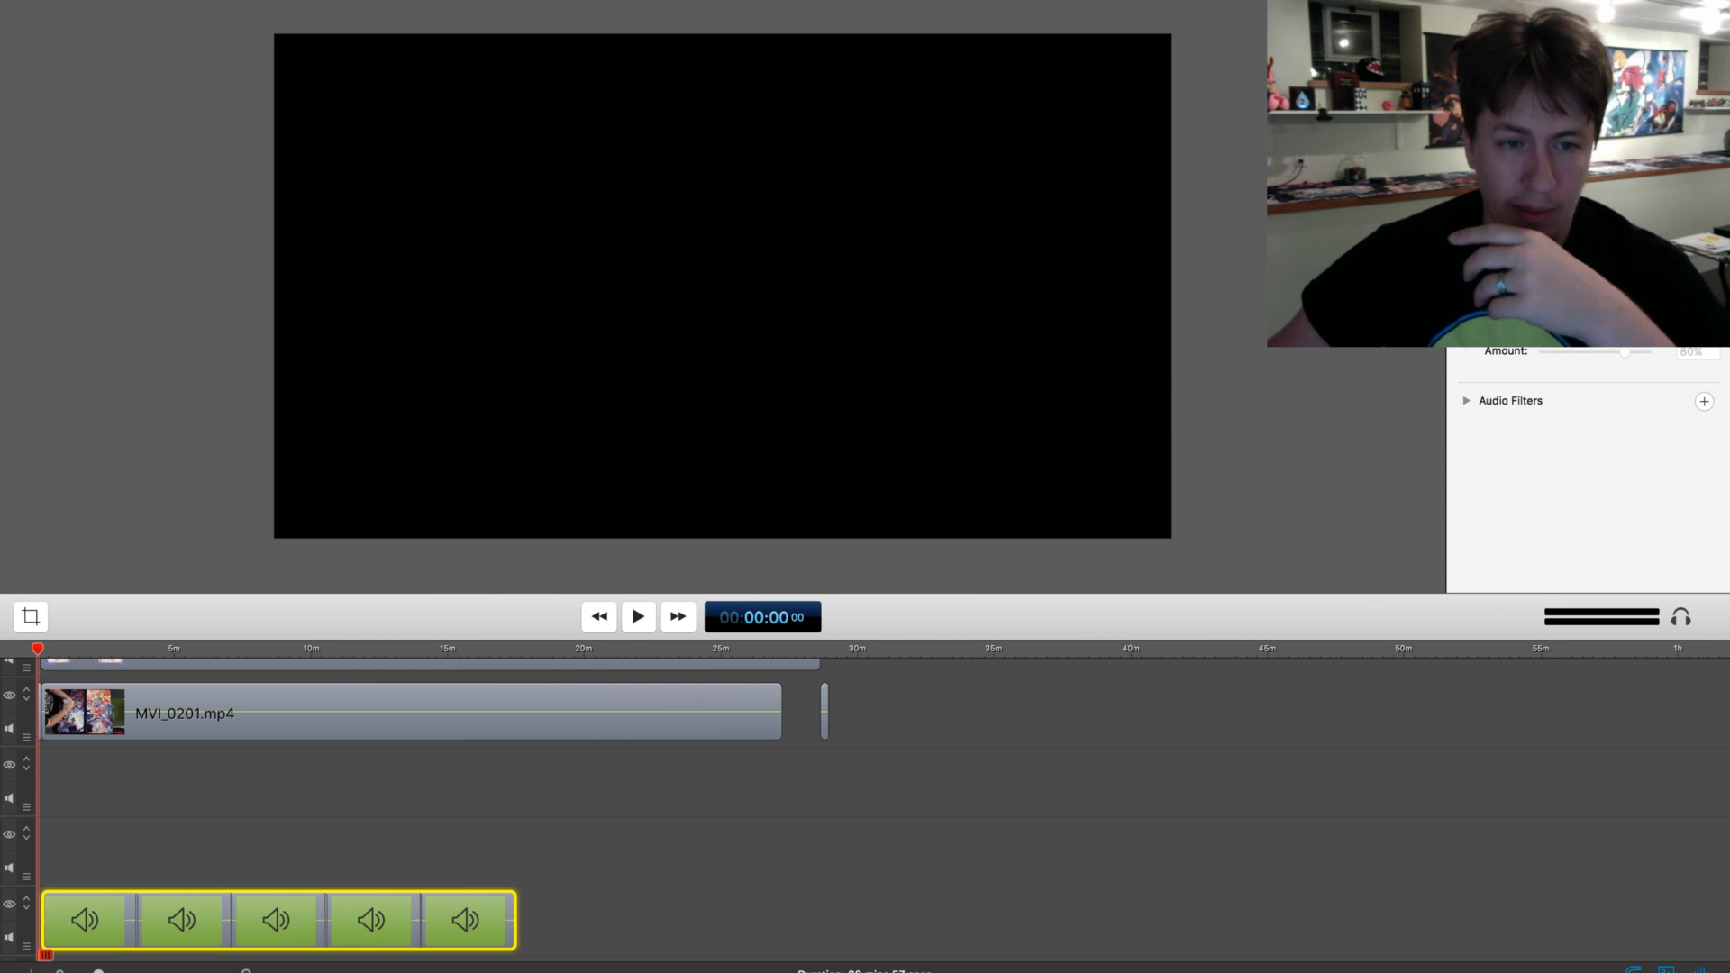
pyautogui.click(679, 795)
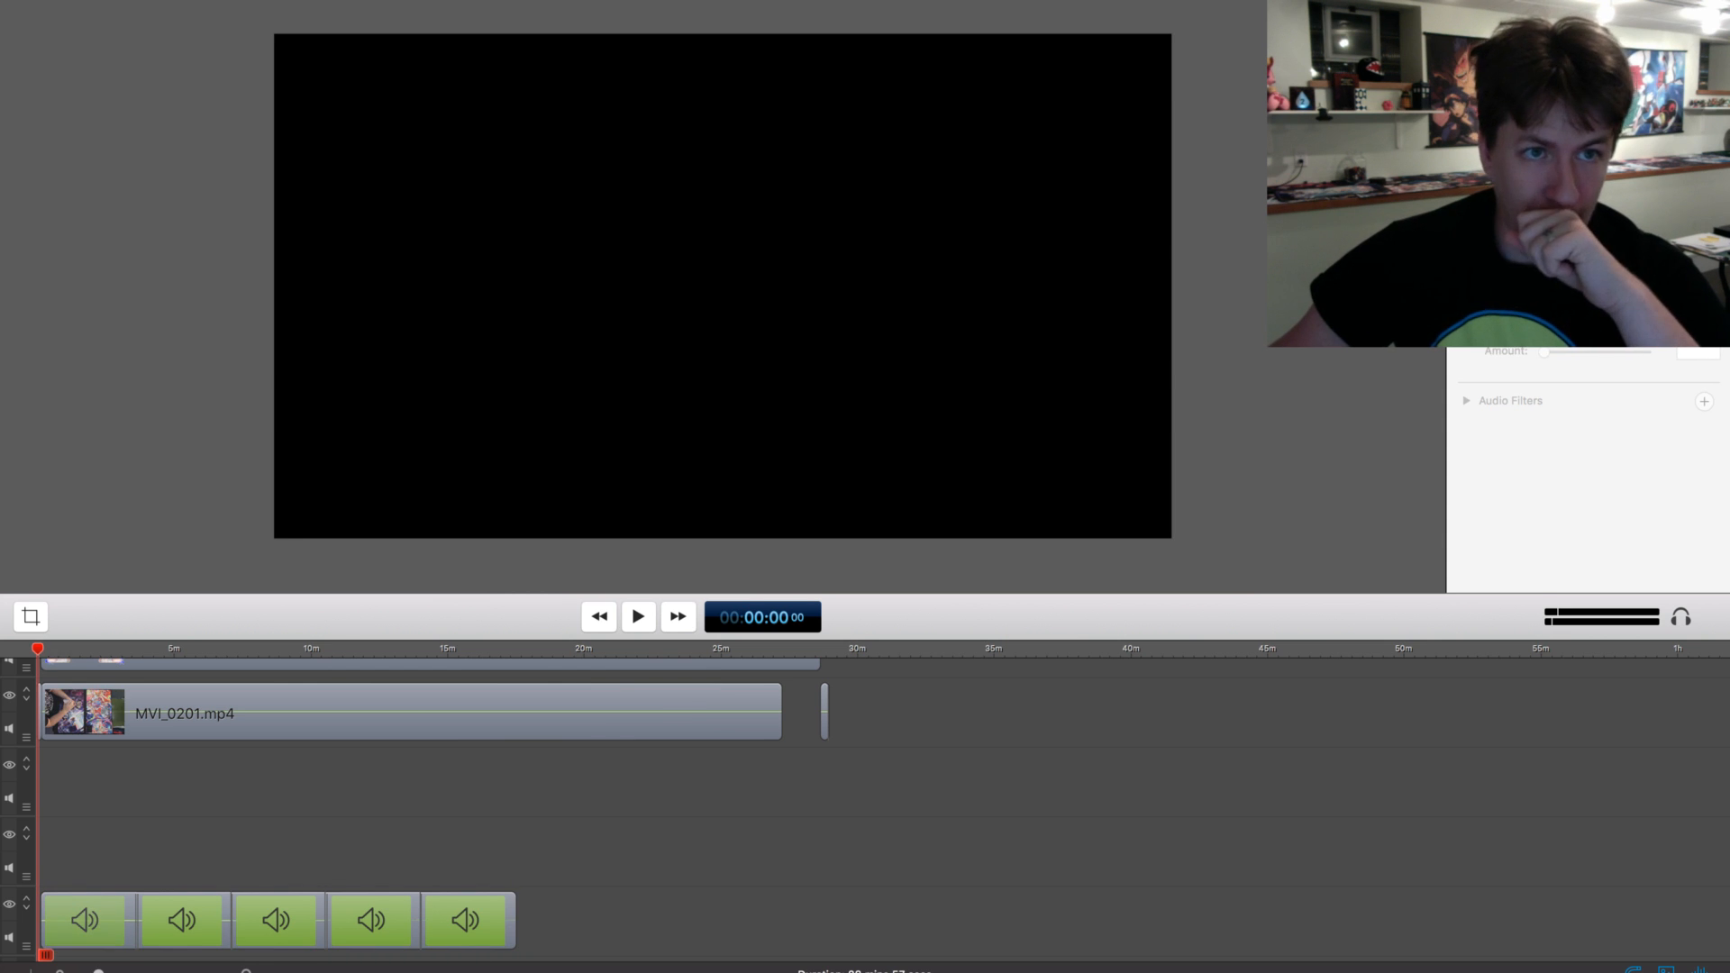
# Play the opening seconds of the video to check the overlay with both players' text
pyautogui.scroll(5, 865, 811)
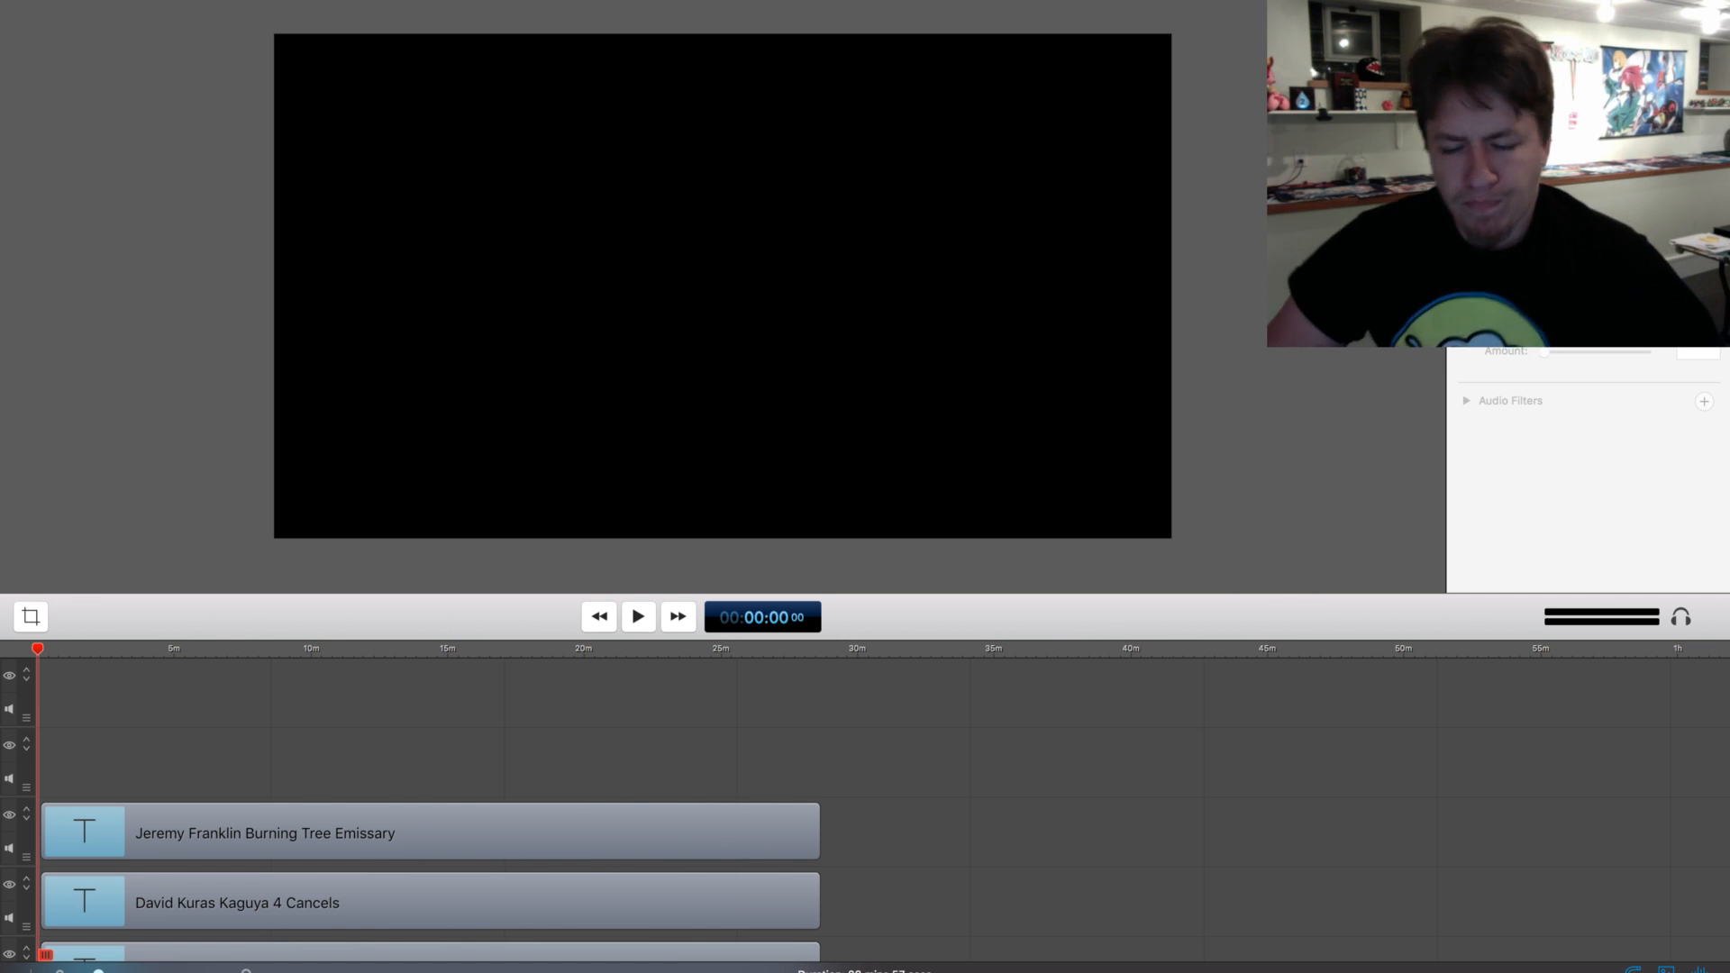
pyautogui.press('space')
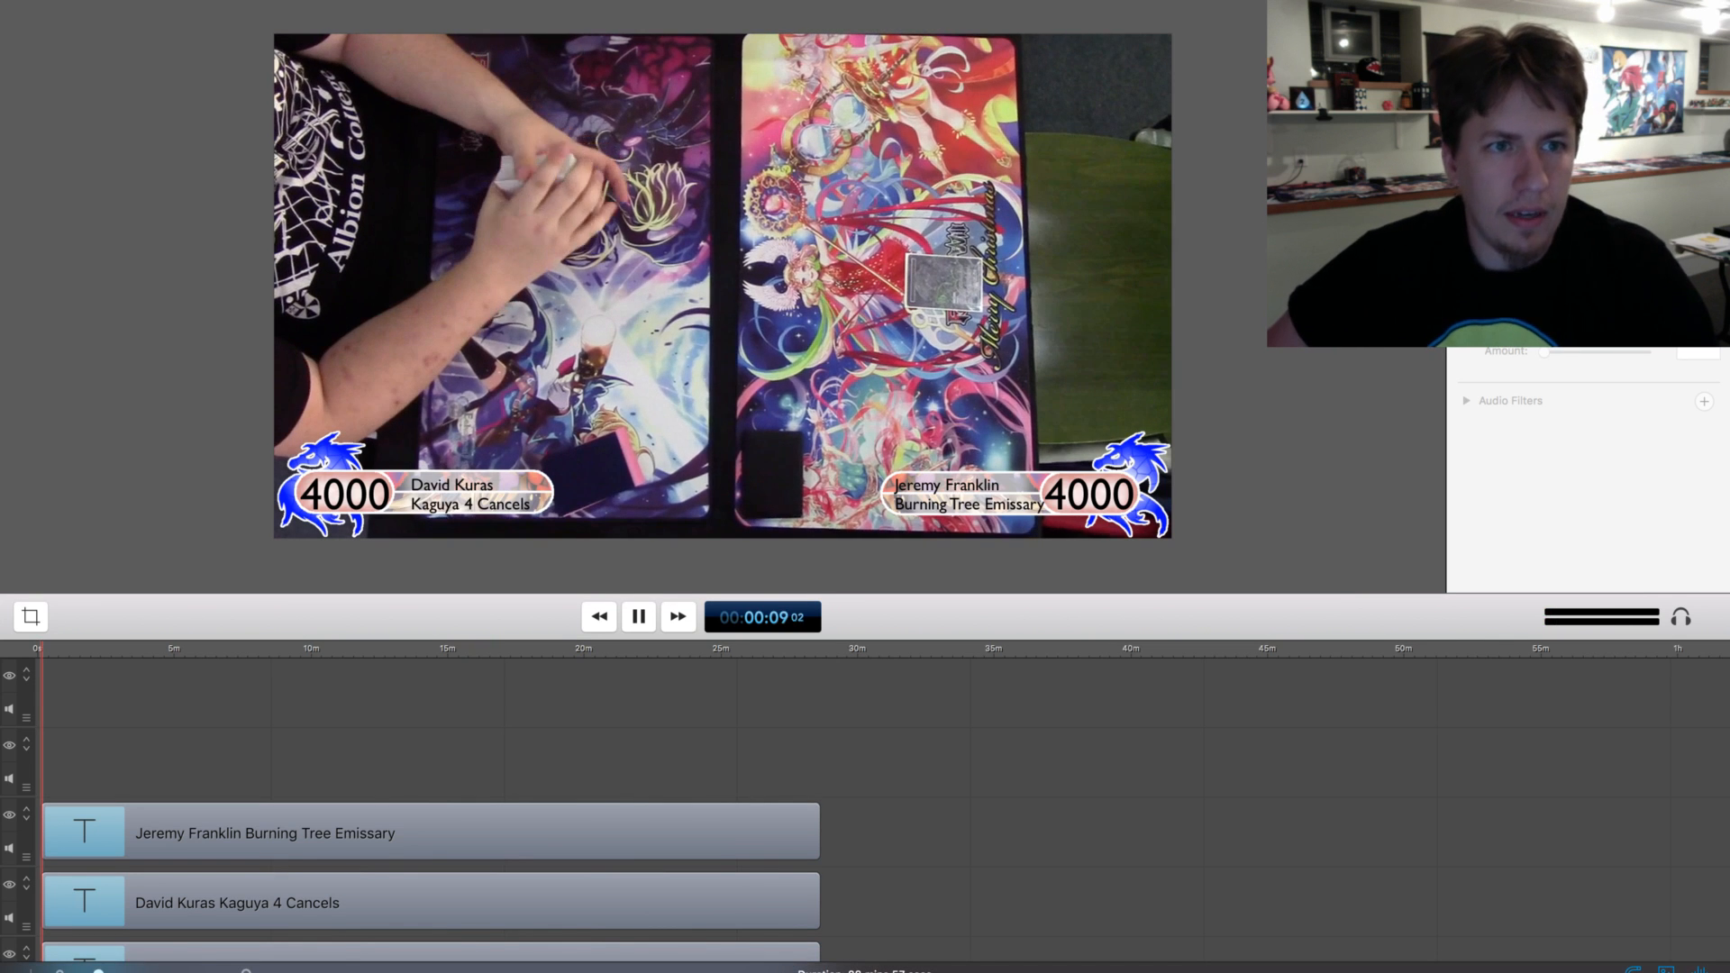
pyautogui.press('space')
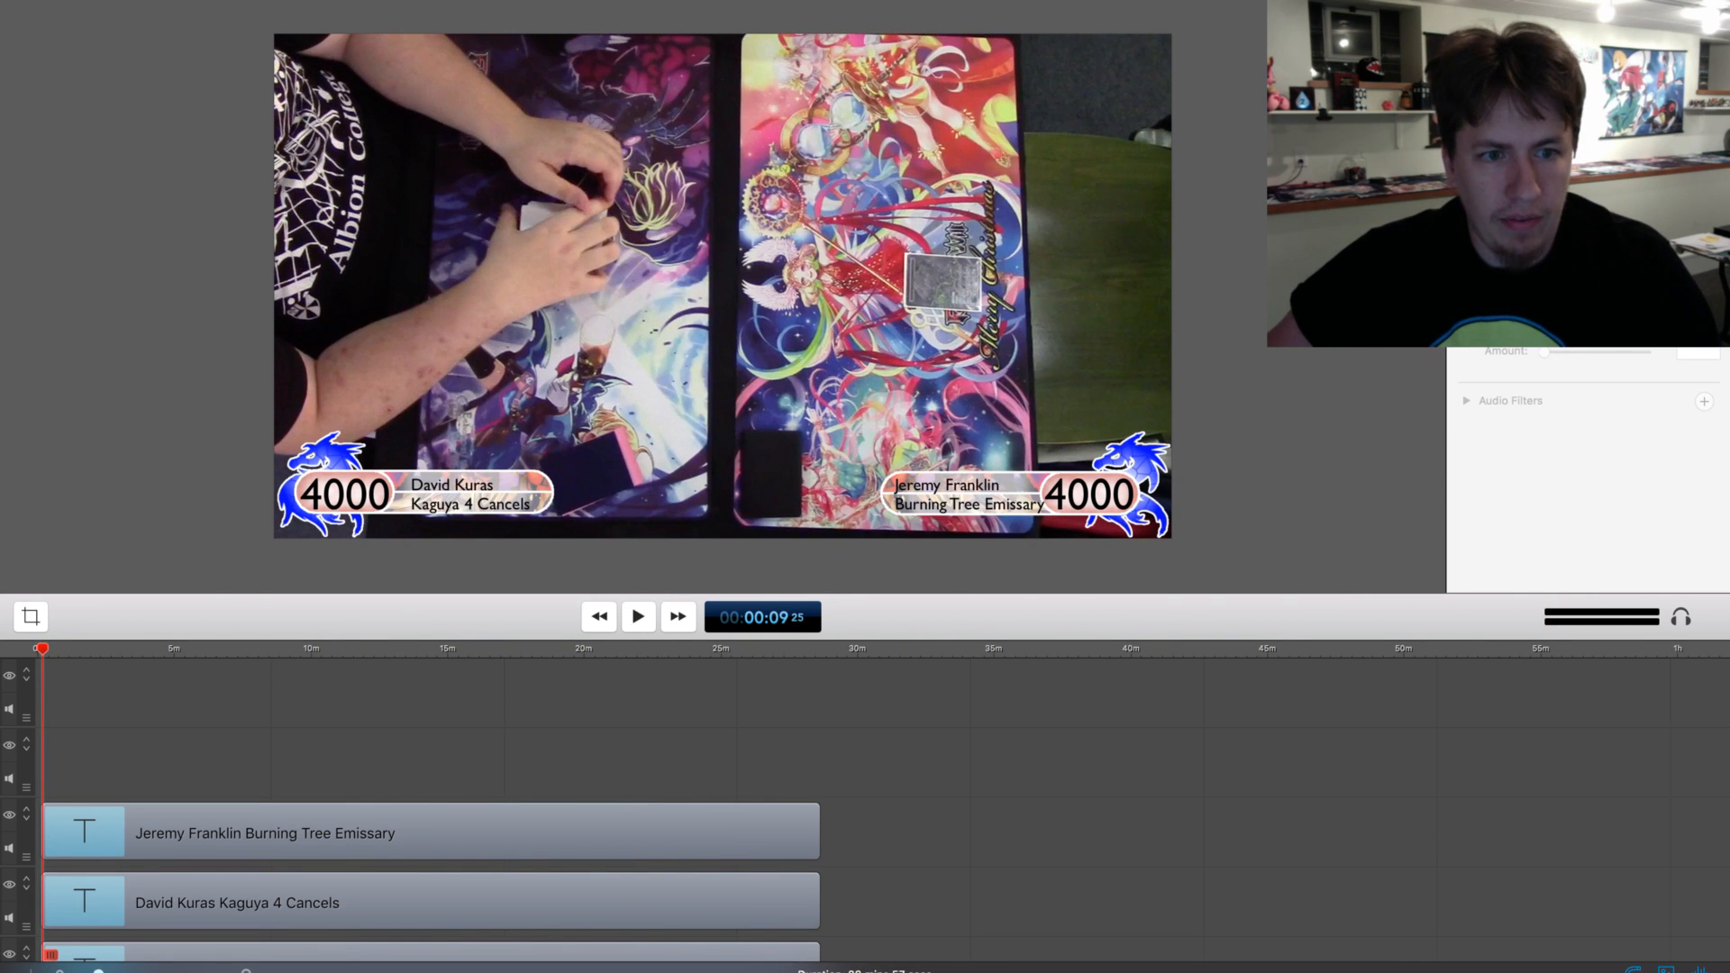
pyautogui.press('super+Left')
pyautogui.press('super+Right')
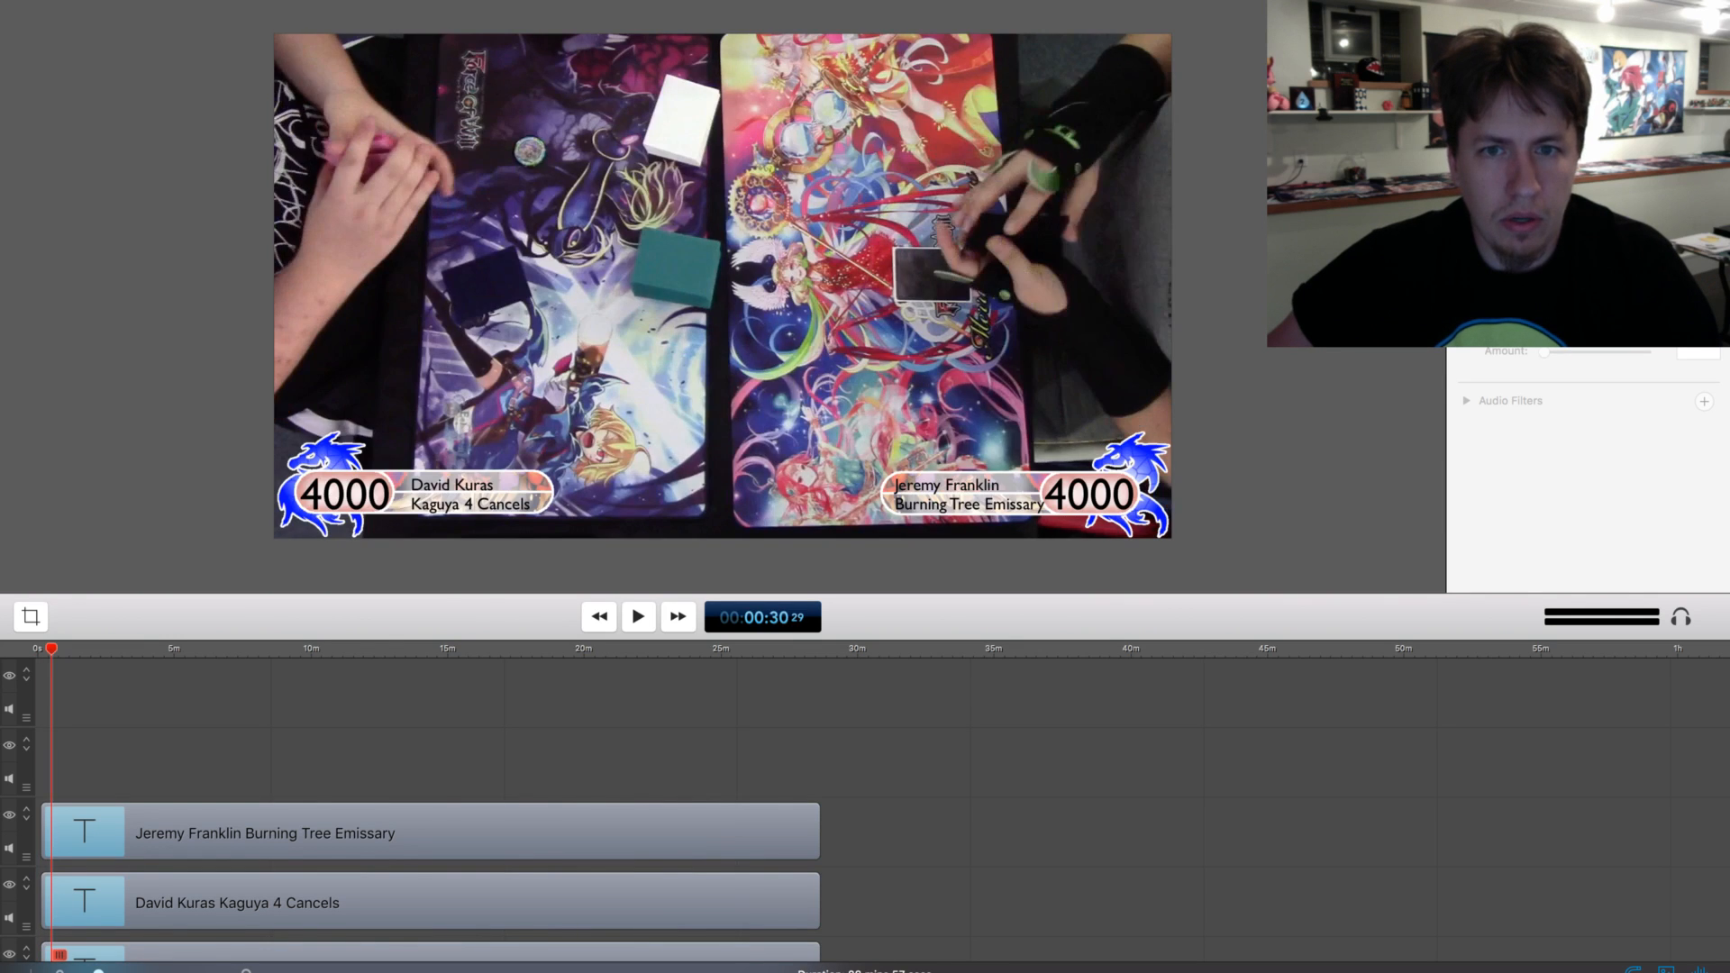
pyautogui.press('super+Left')
# Split the lower-left 4000 life total clip at about 2:10 and set the text of its second part to 3400
pyautogui.moveTo(41, 649); pyautogui.dragTo(96, 649)
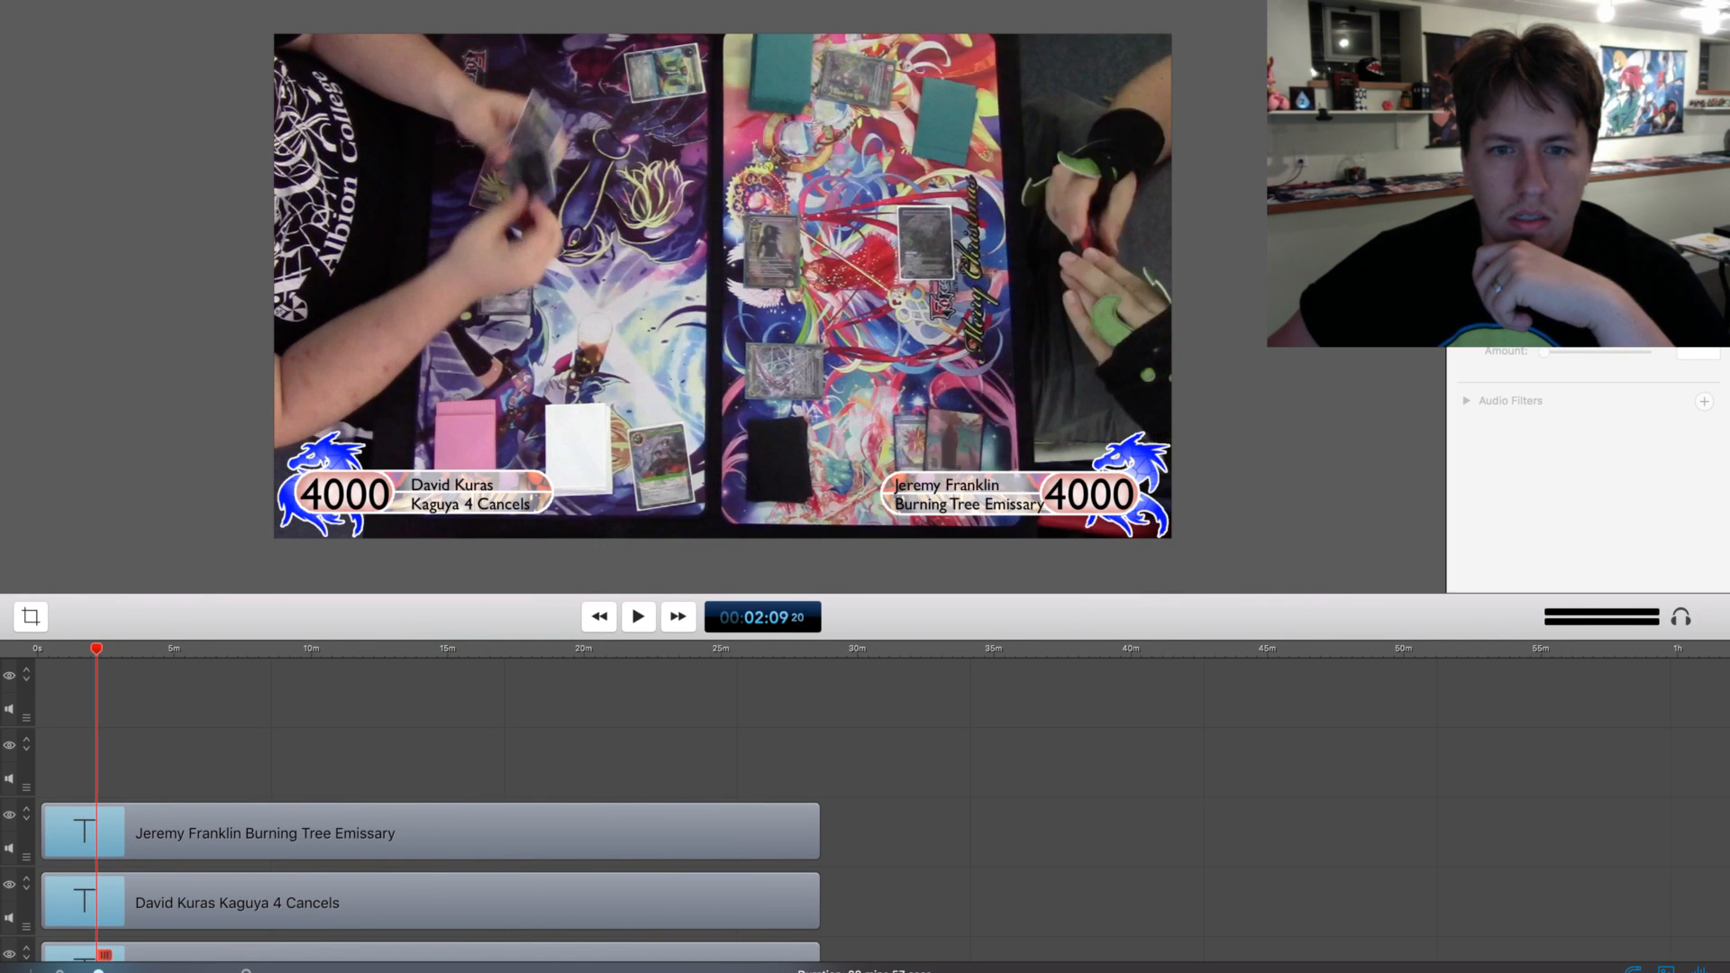
pyautogui.press('space')
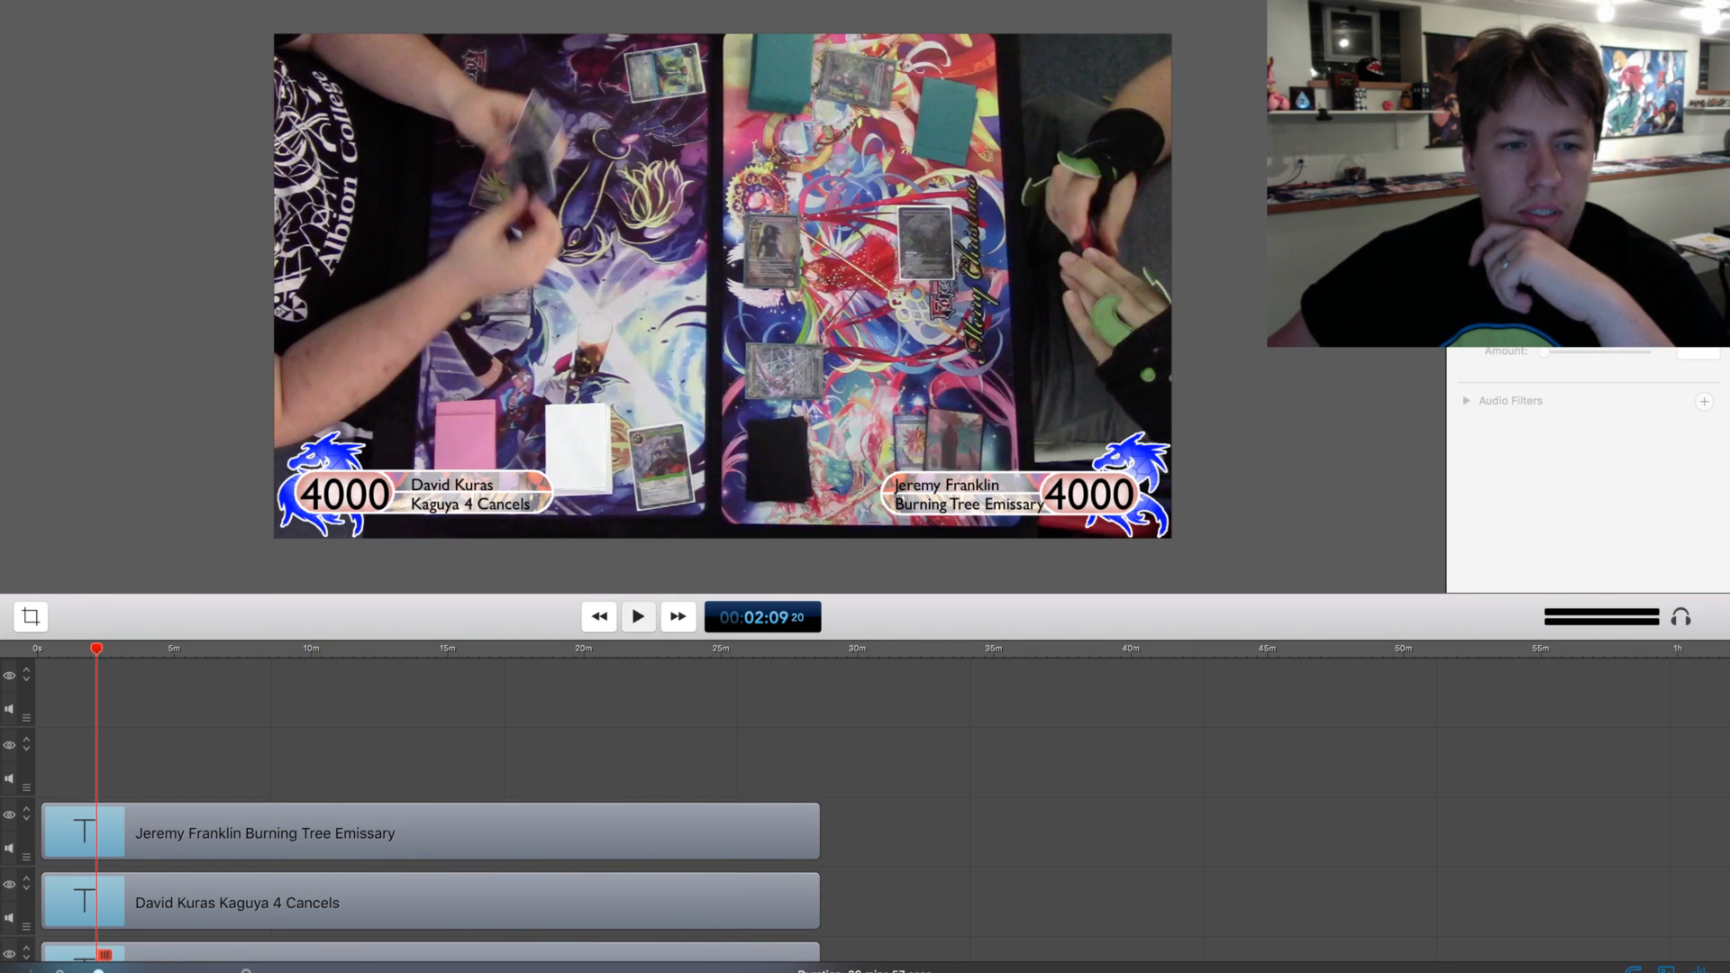
pyautogui.press('space')
pyautogui.scroll(-5, 432, 810)
pyautogui.click(430, 747)
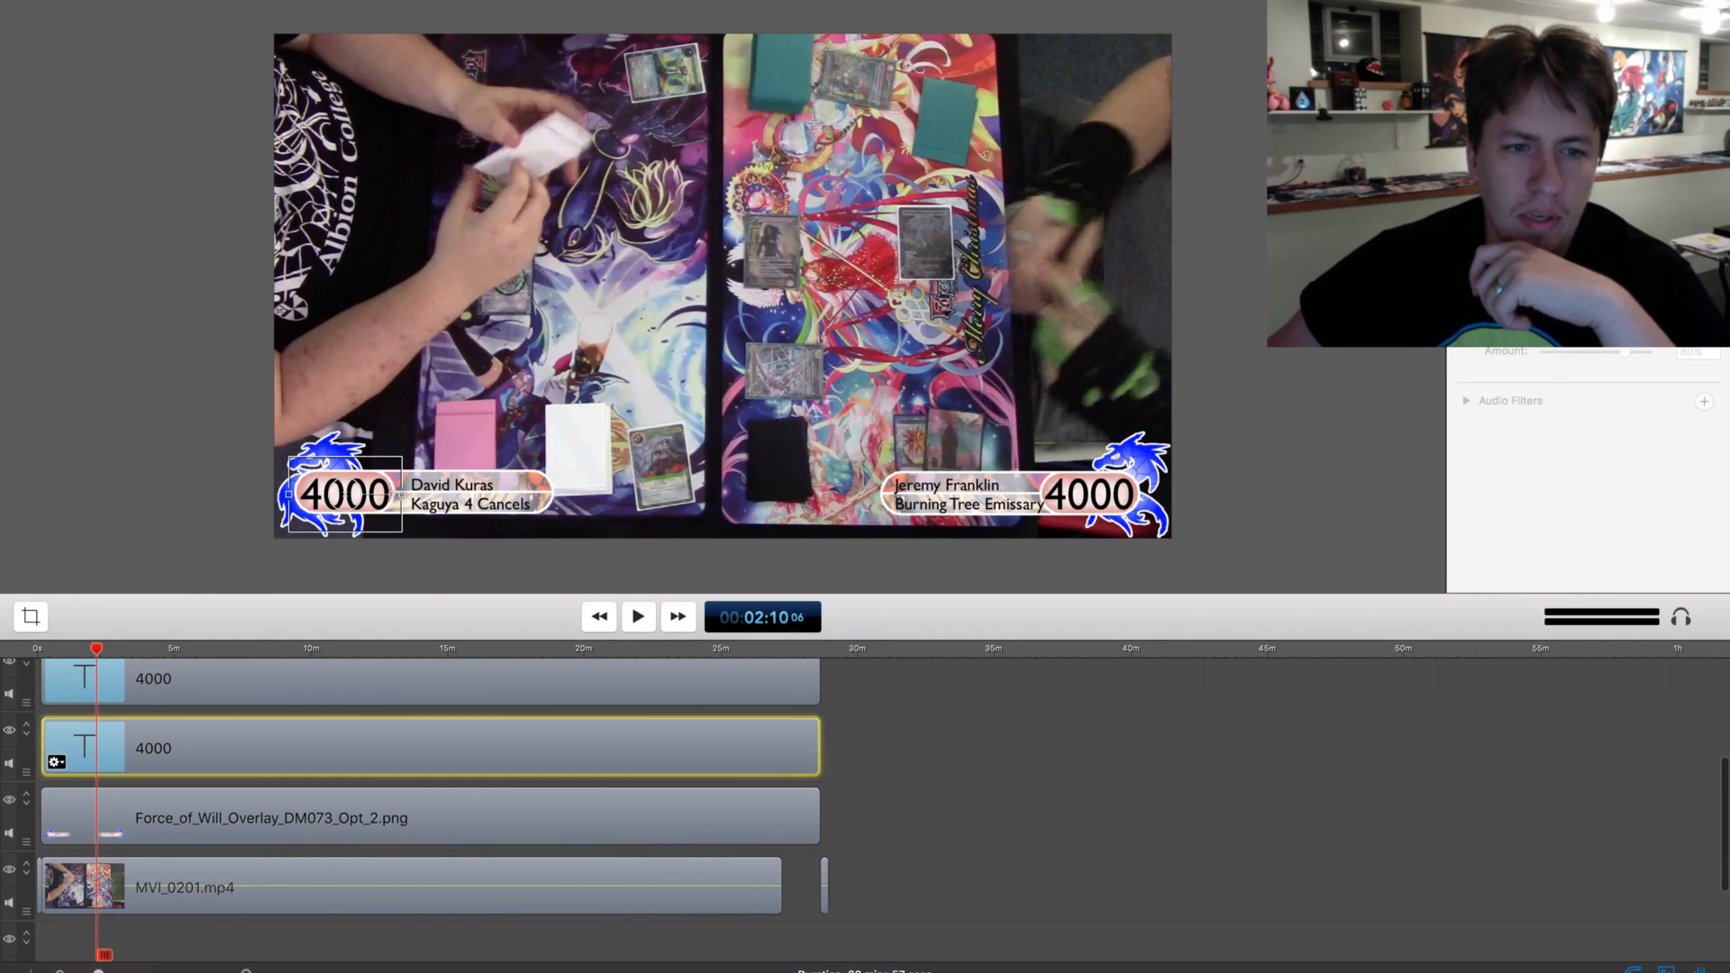
pyautogui.press('t')
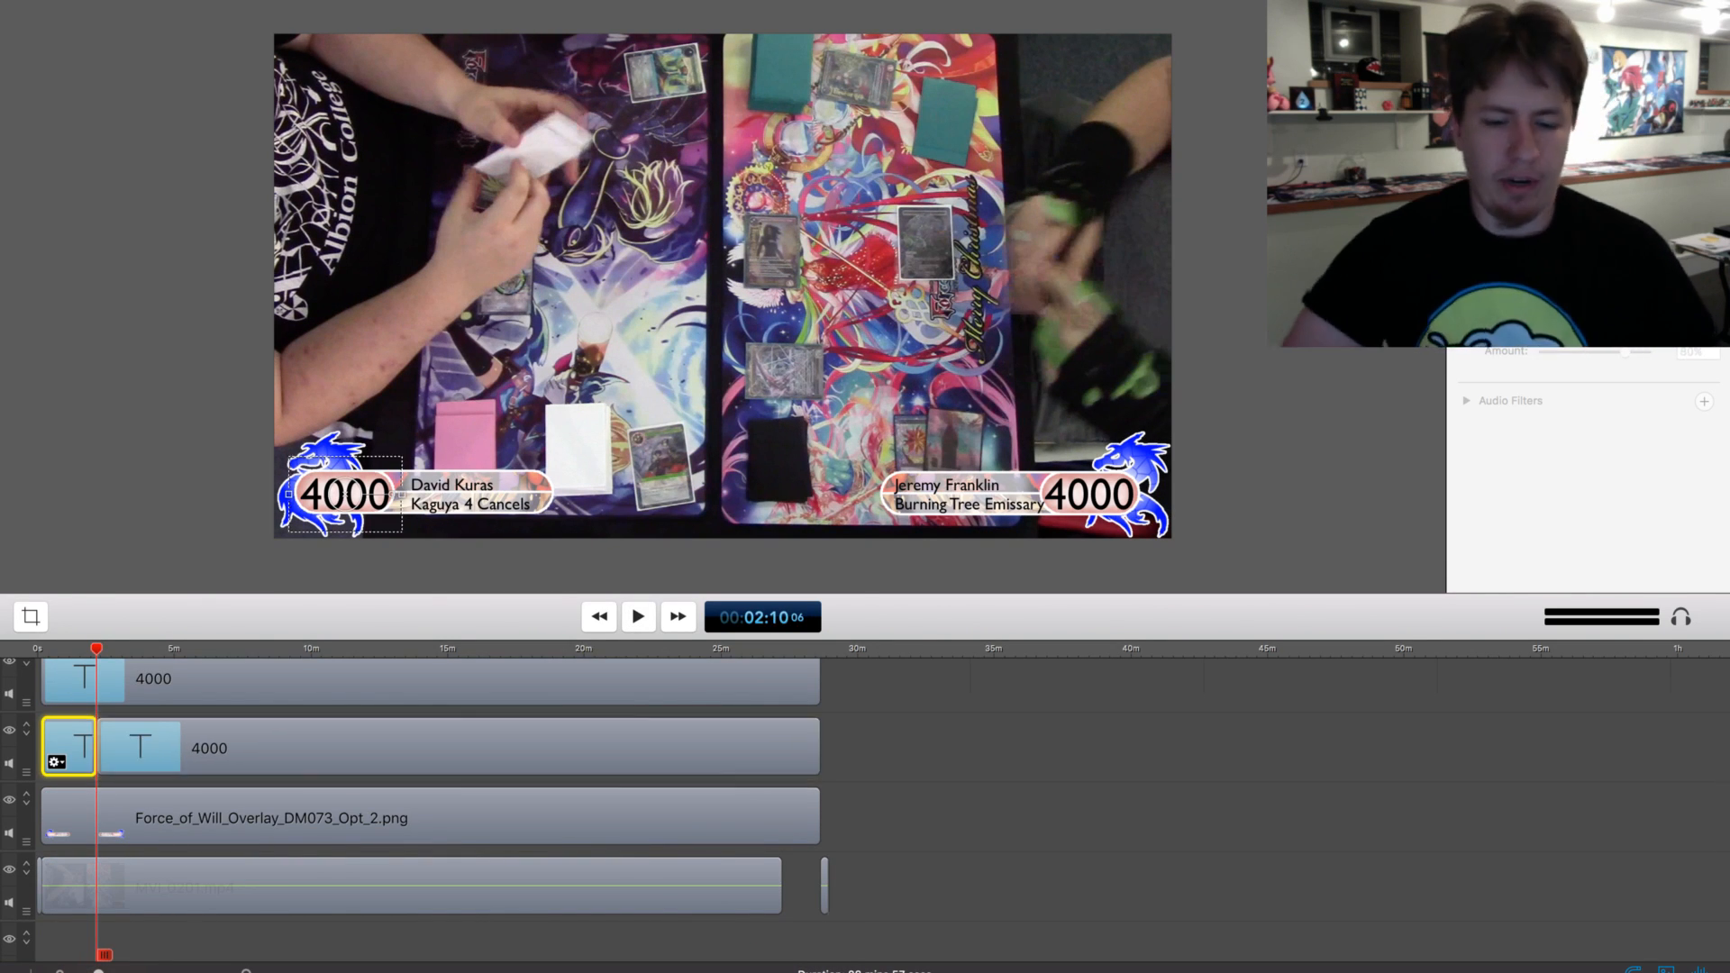
pyautogui.press('BackSpace')
pyautogui.press('BackSpace')
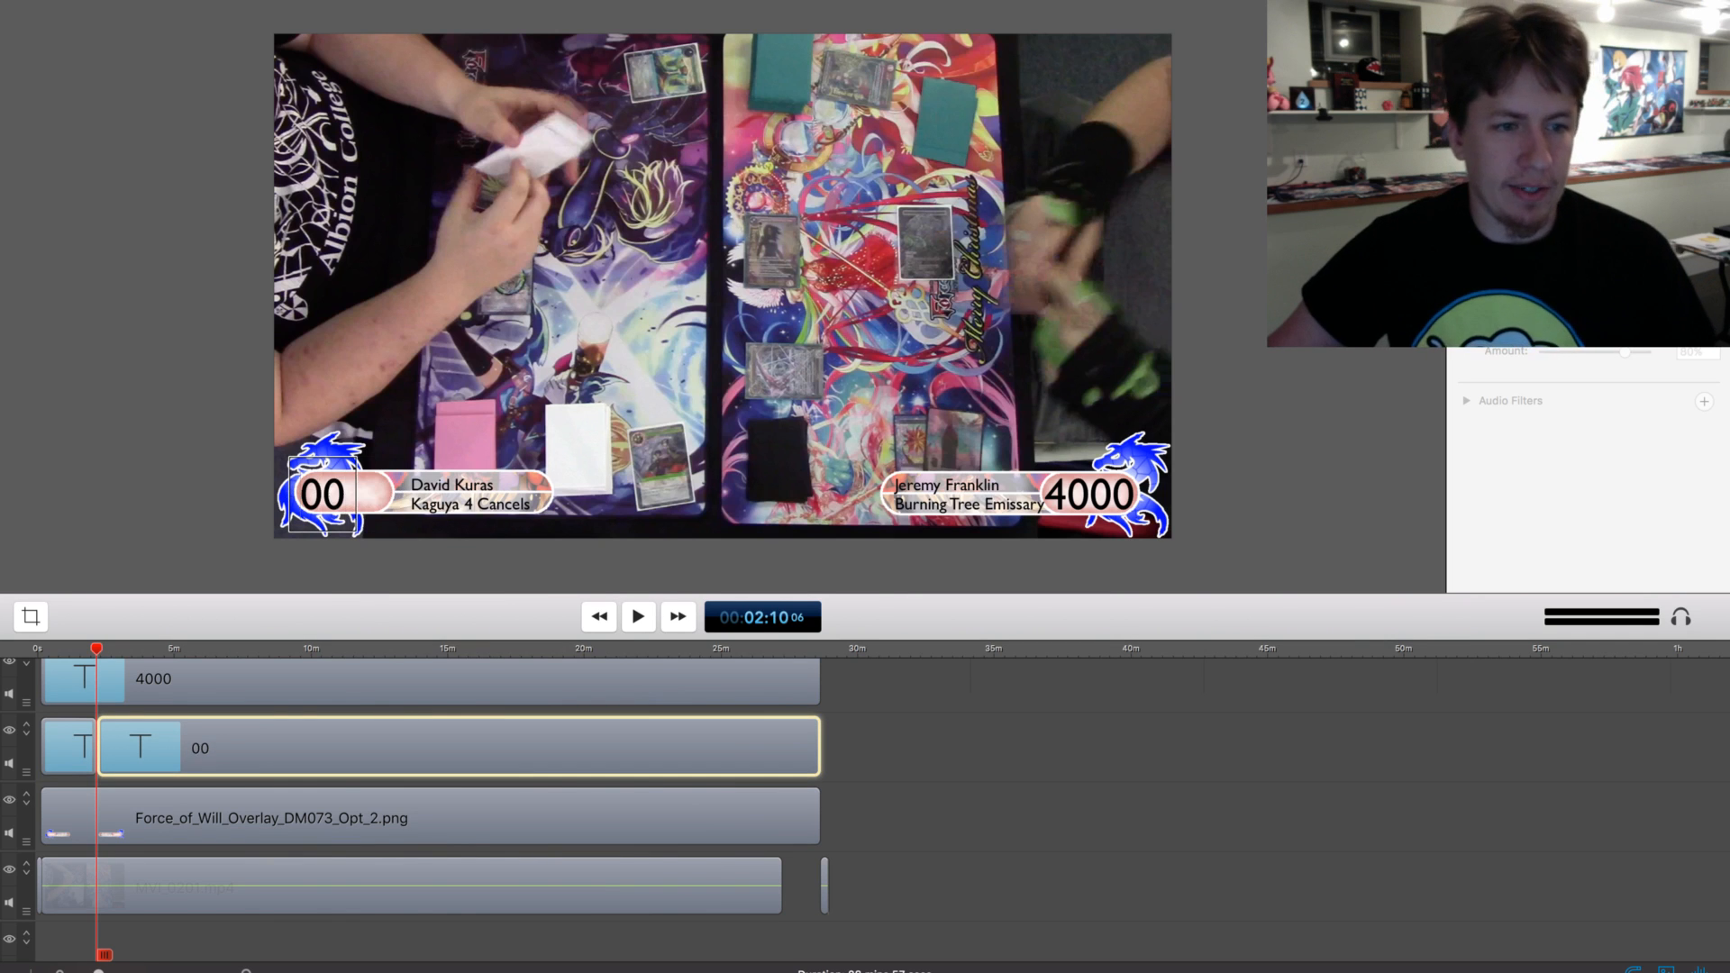
pyautogui.write('34')
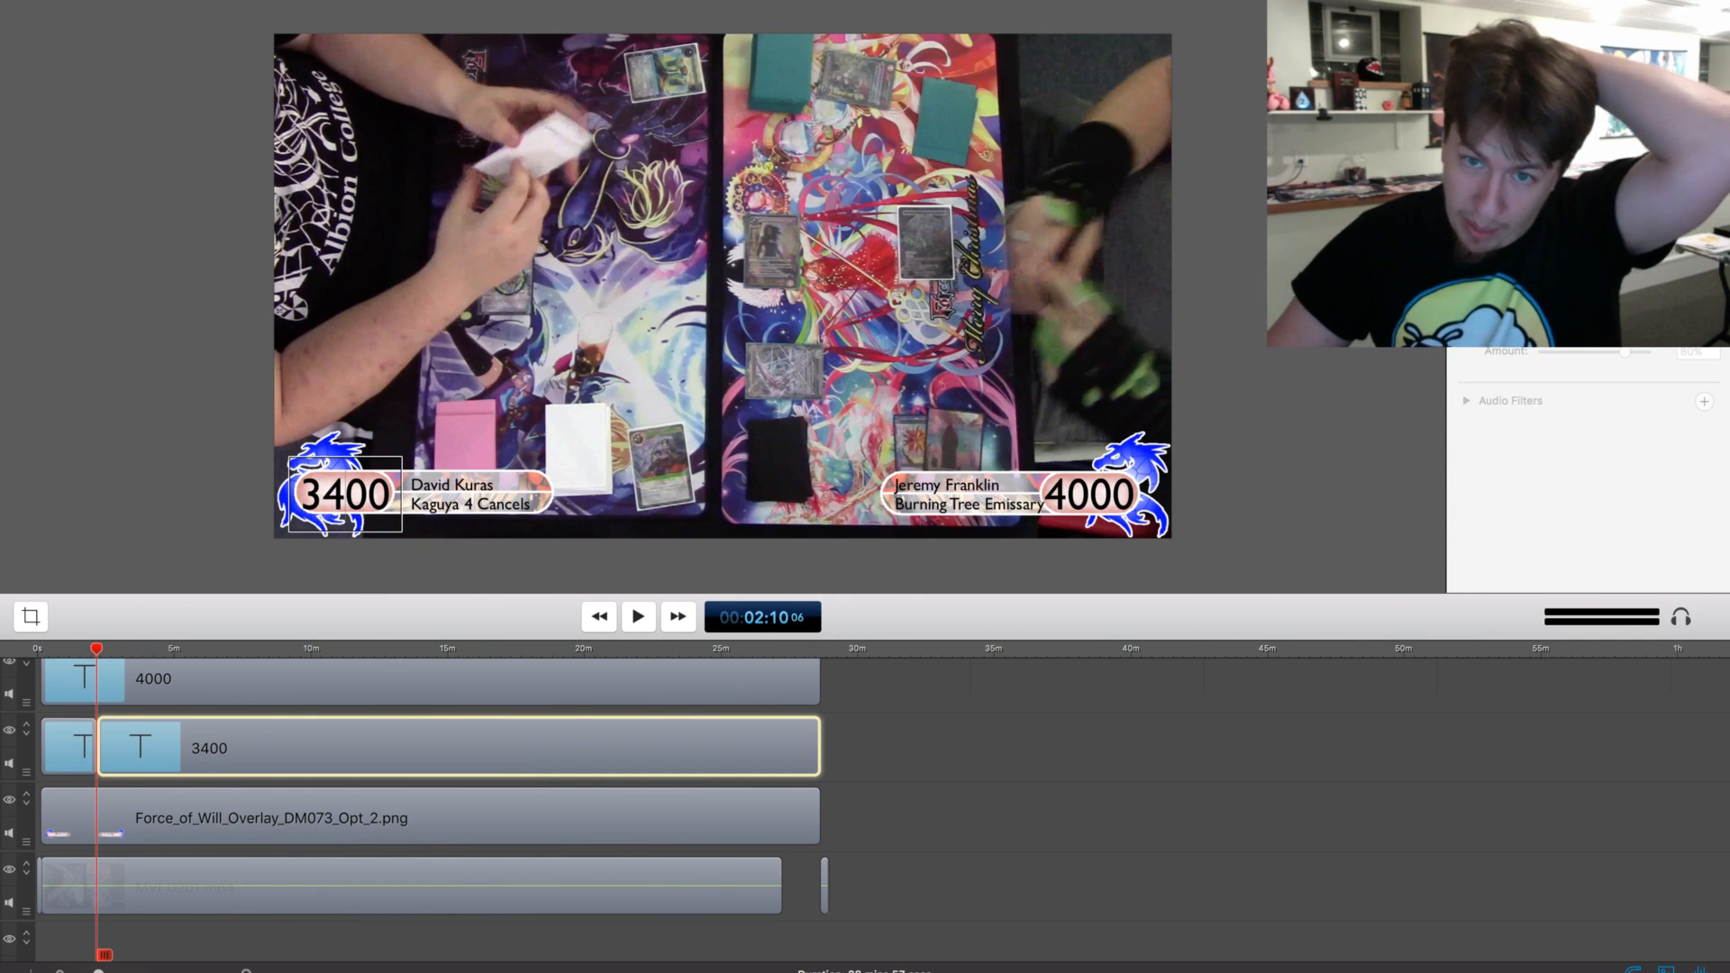
# Split the lower-left 3400 life total clip at about 3:36 and set the text of its second part to 2700
pyautogui.press('space')
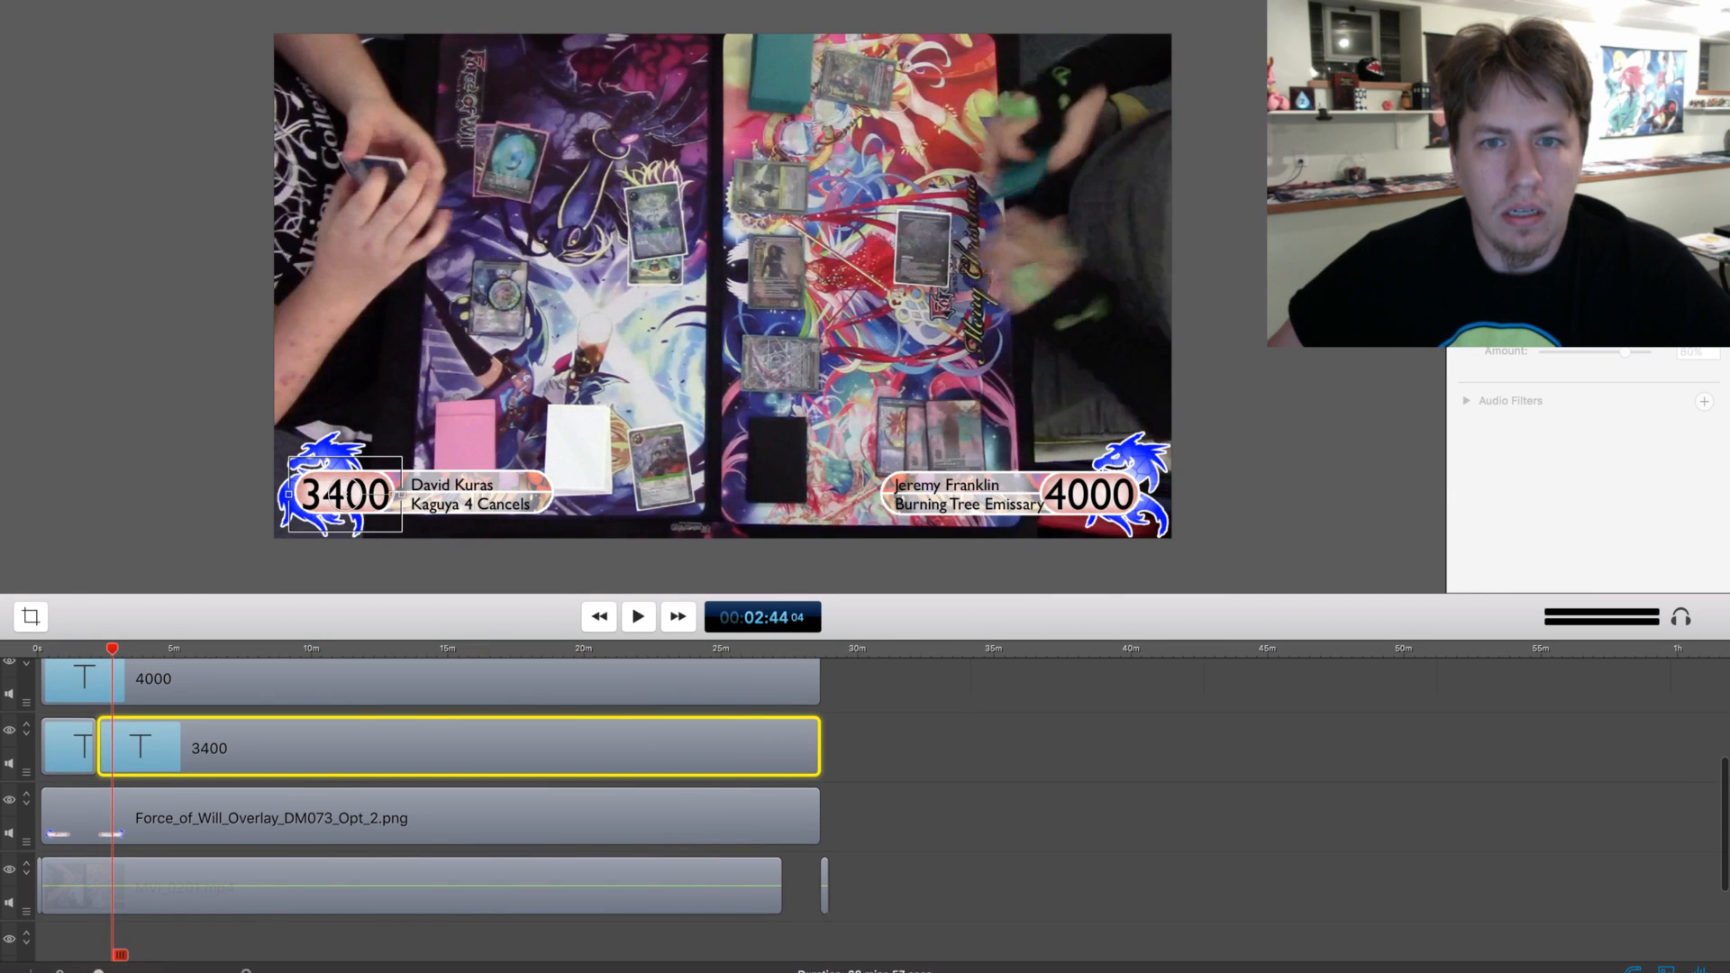
pyautogui.press('space')
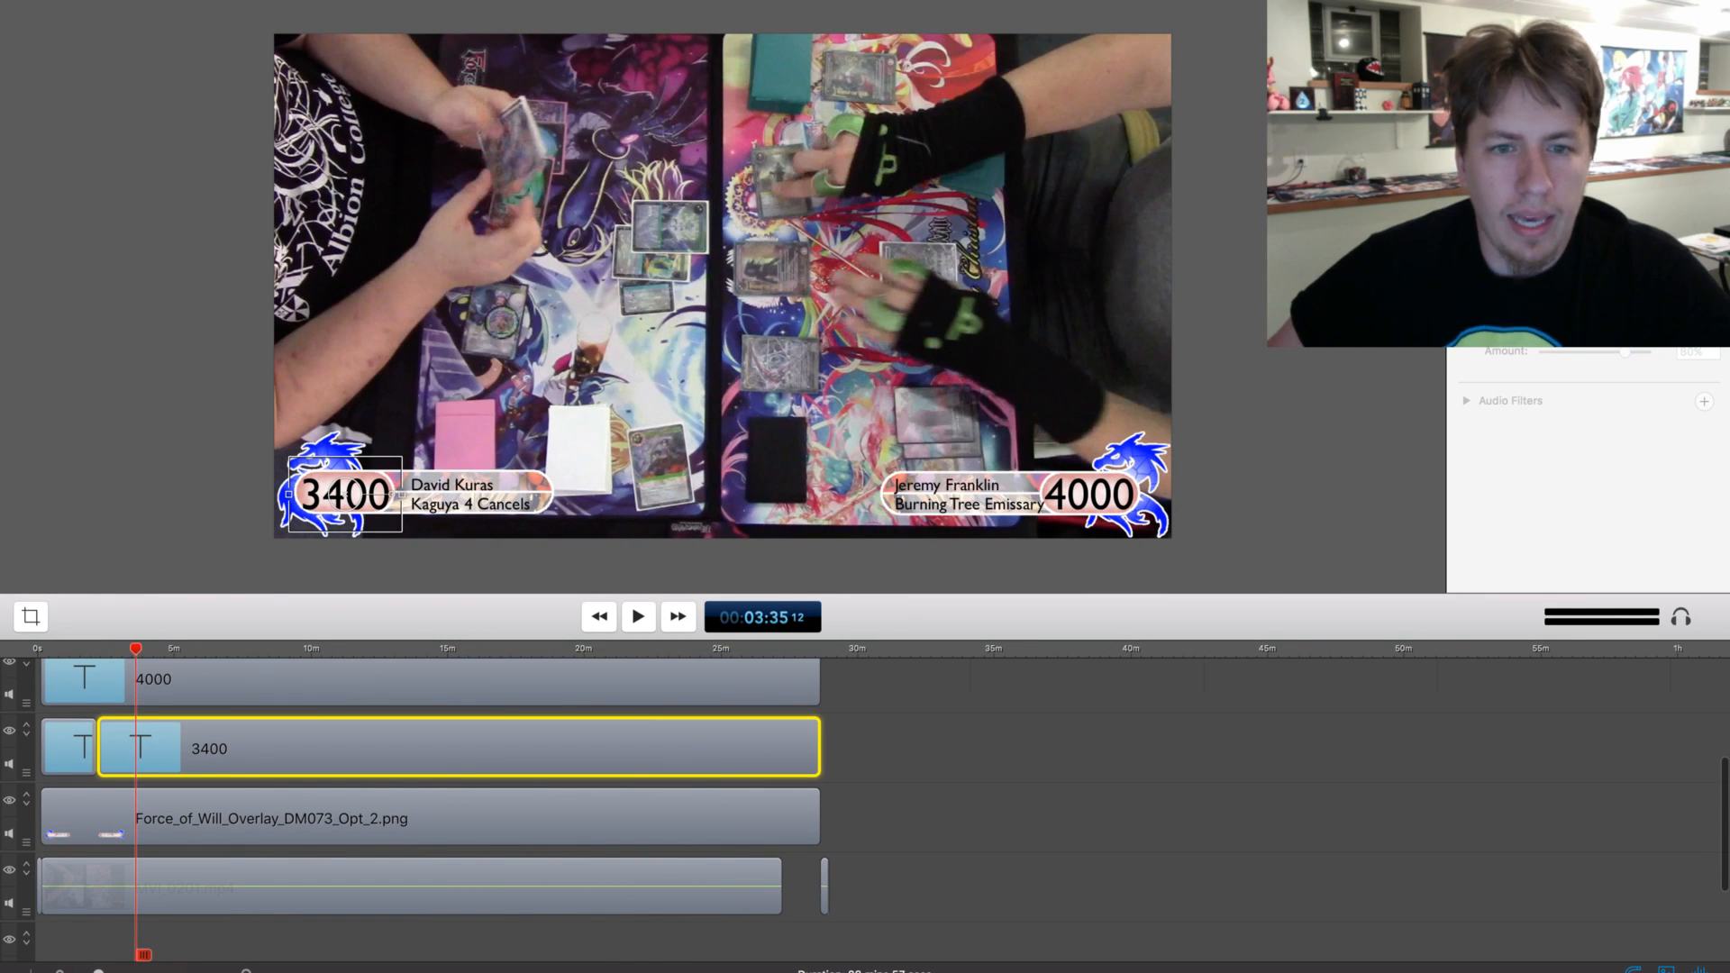
pyautogui.press('space')
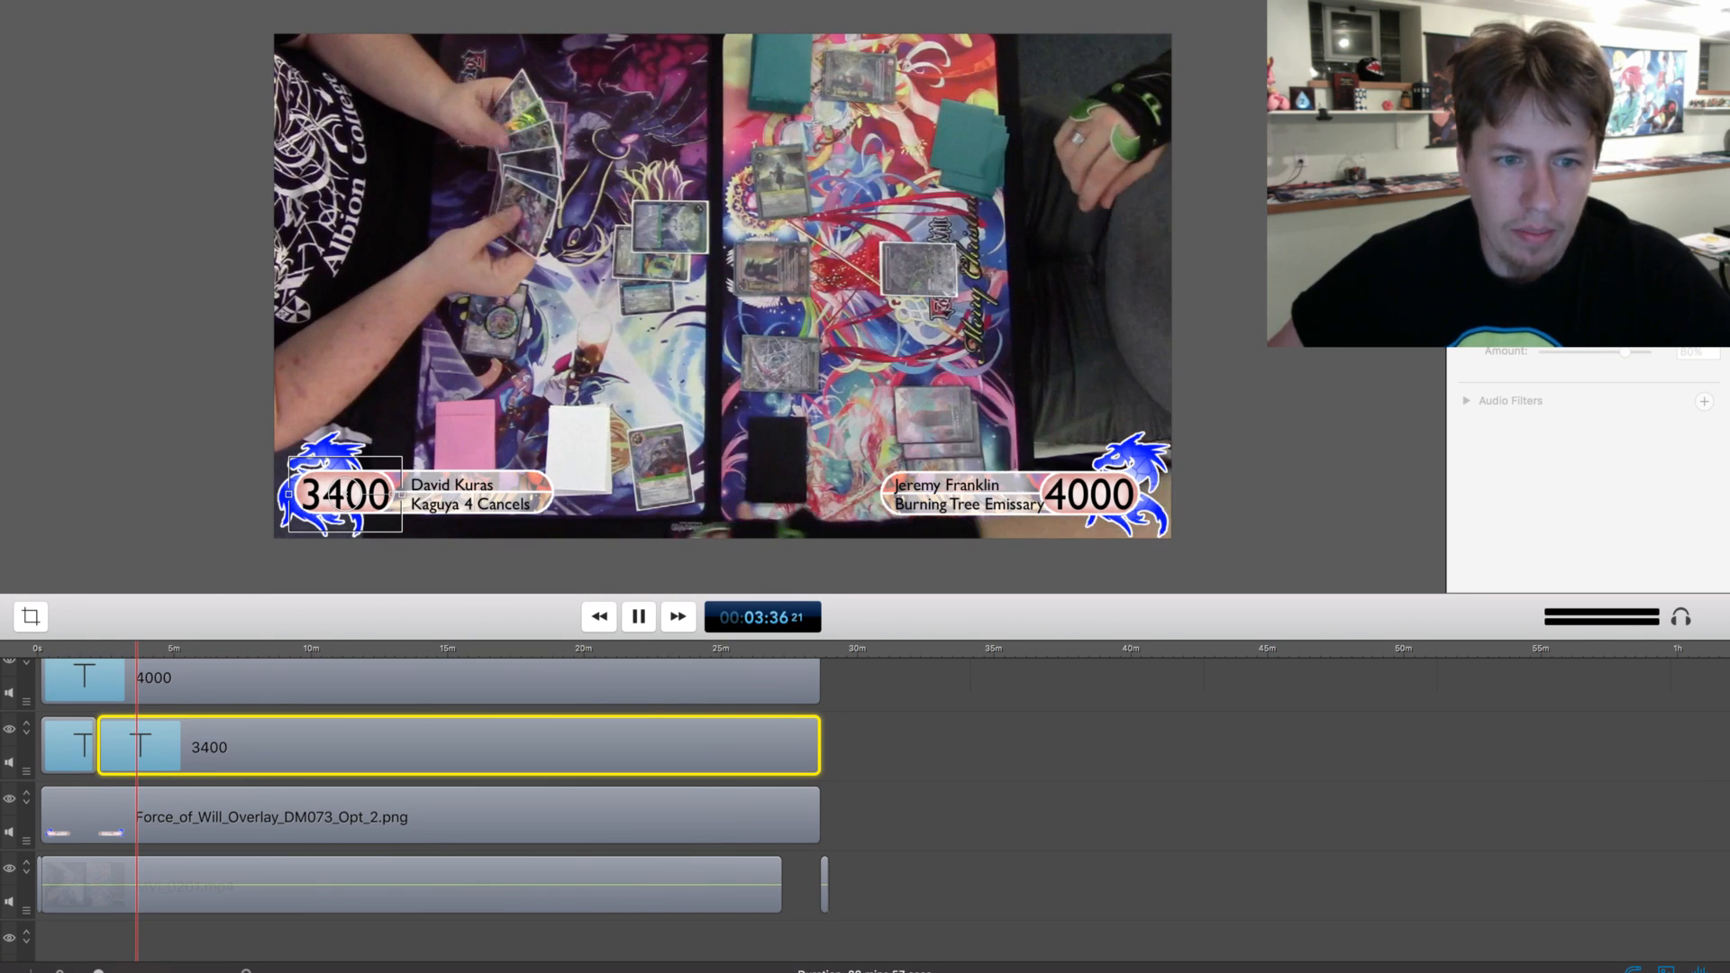
pyautogui.press('space')
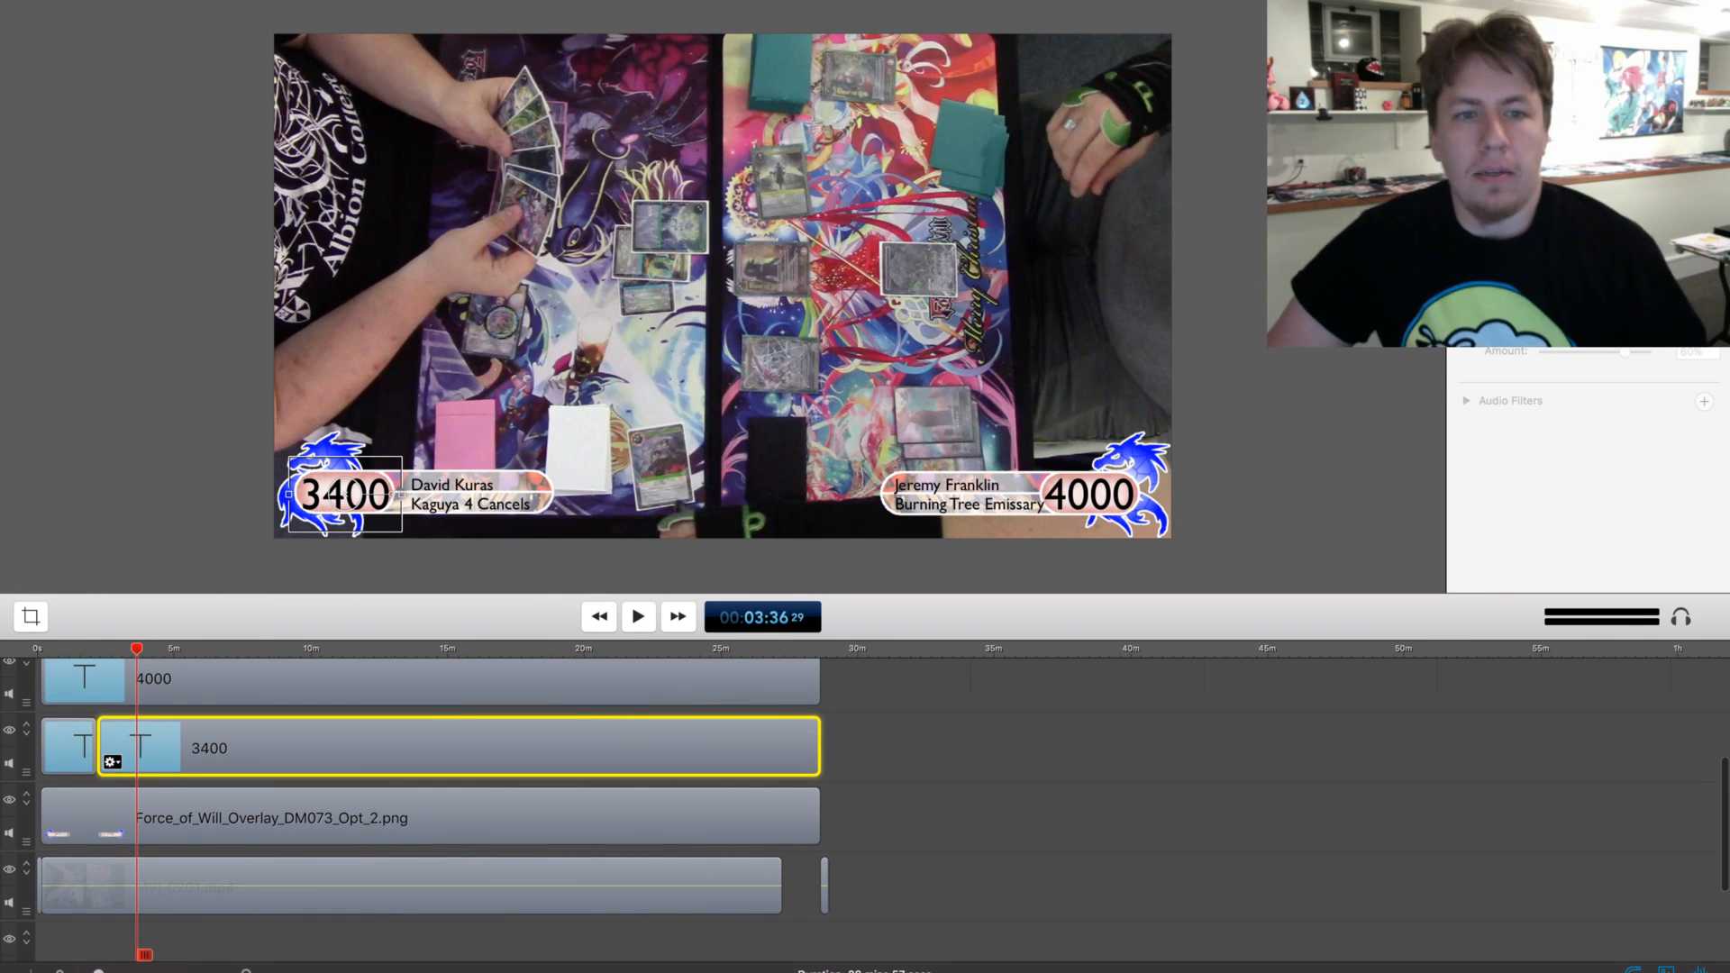
pyautogui.press('t')
pyautogui.doubleClick(345, 494)
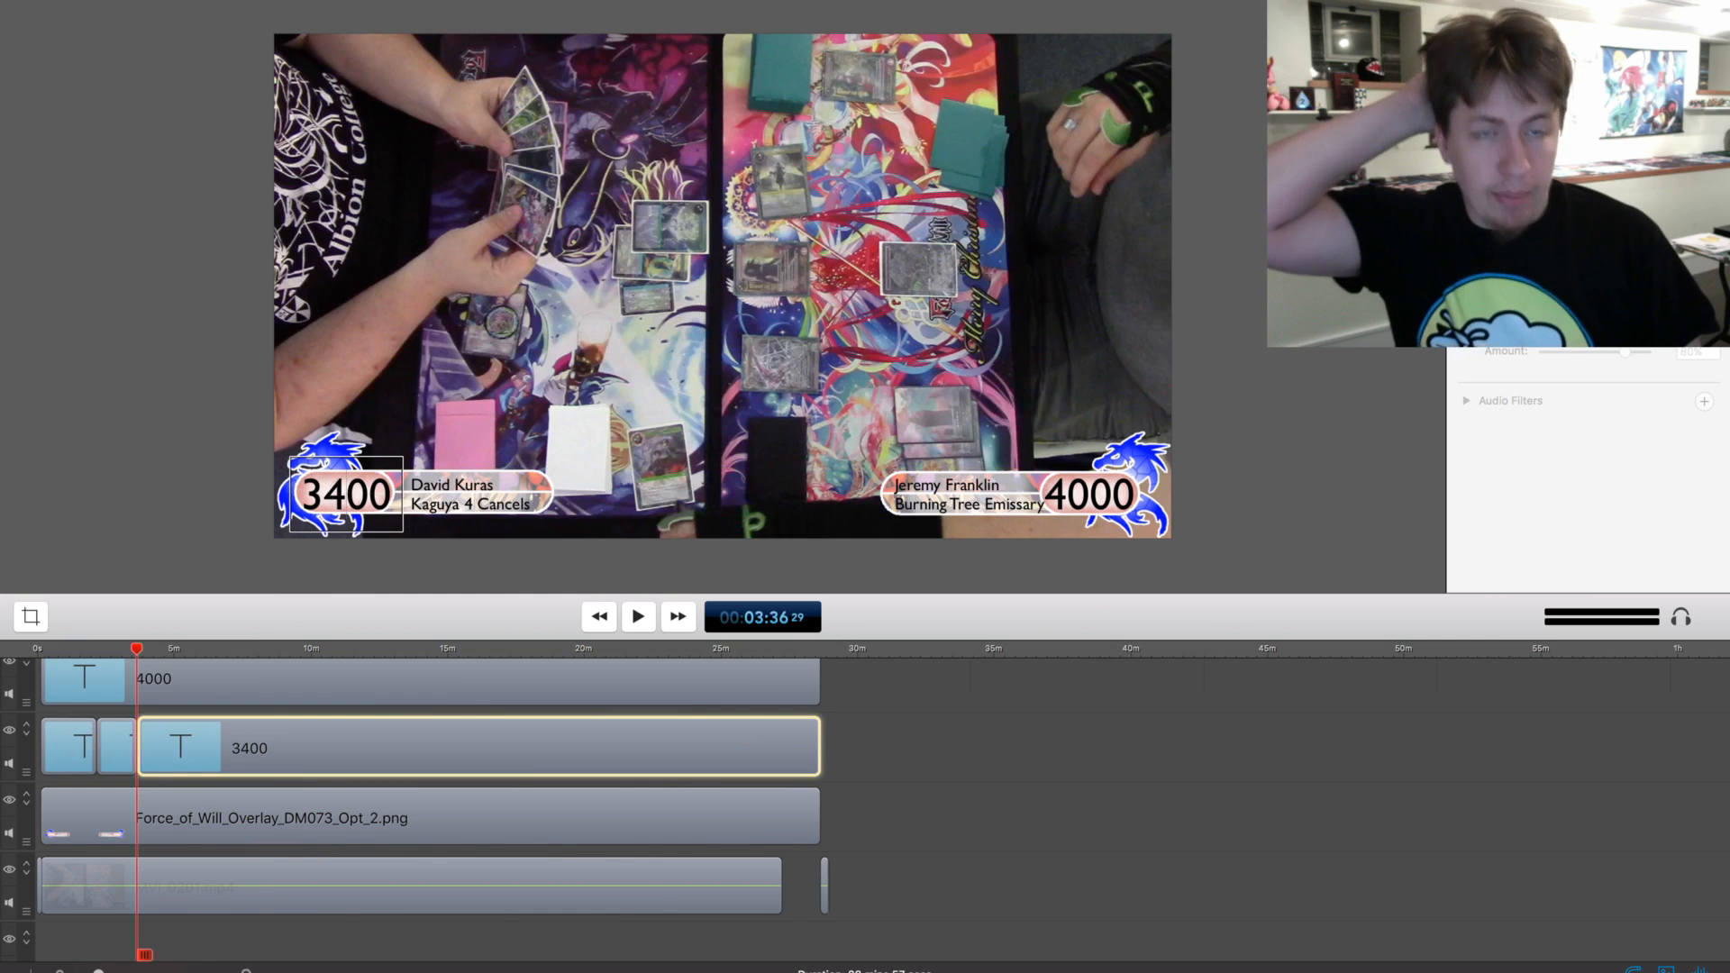
pyautogui.press('BackSpace')
pyautogui.press('BackSpace')
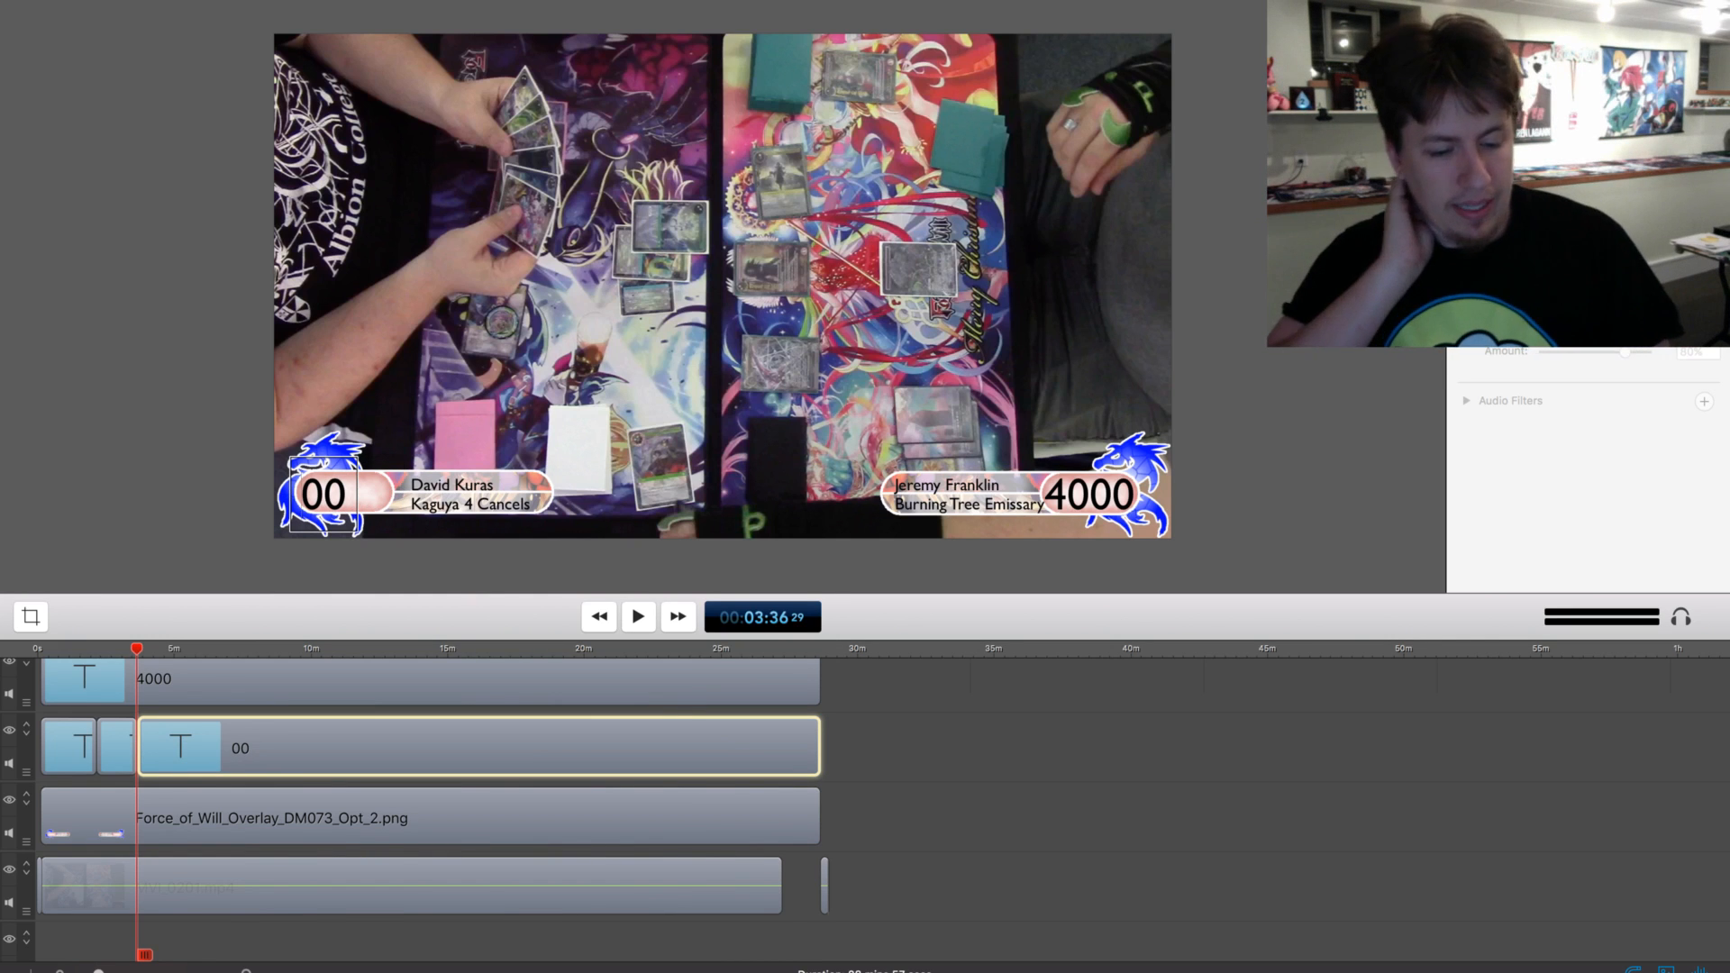
pyautogui.write('2')
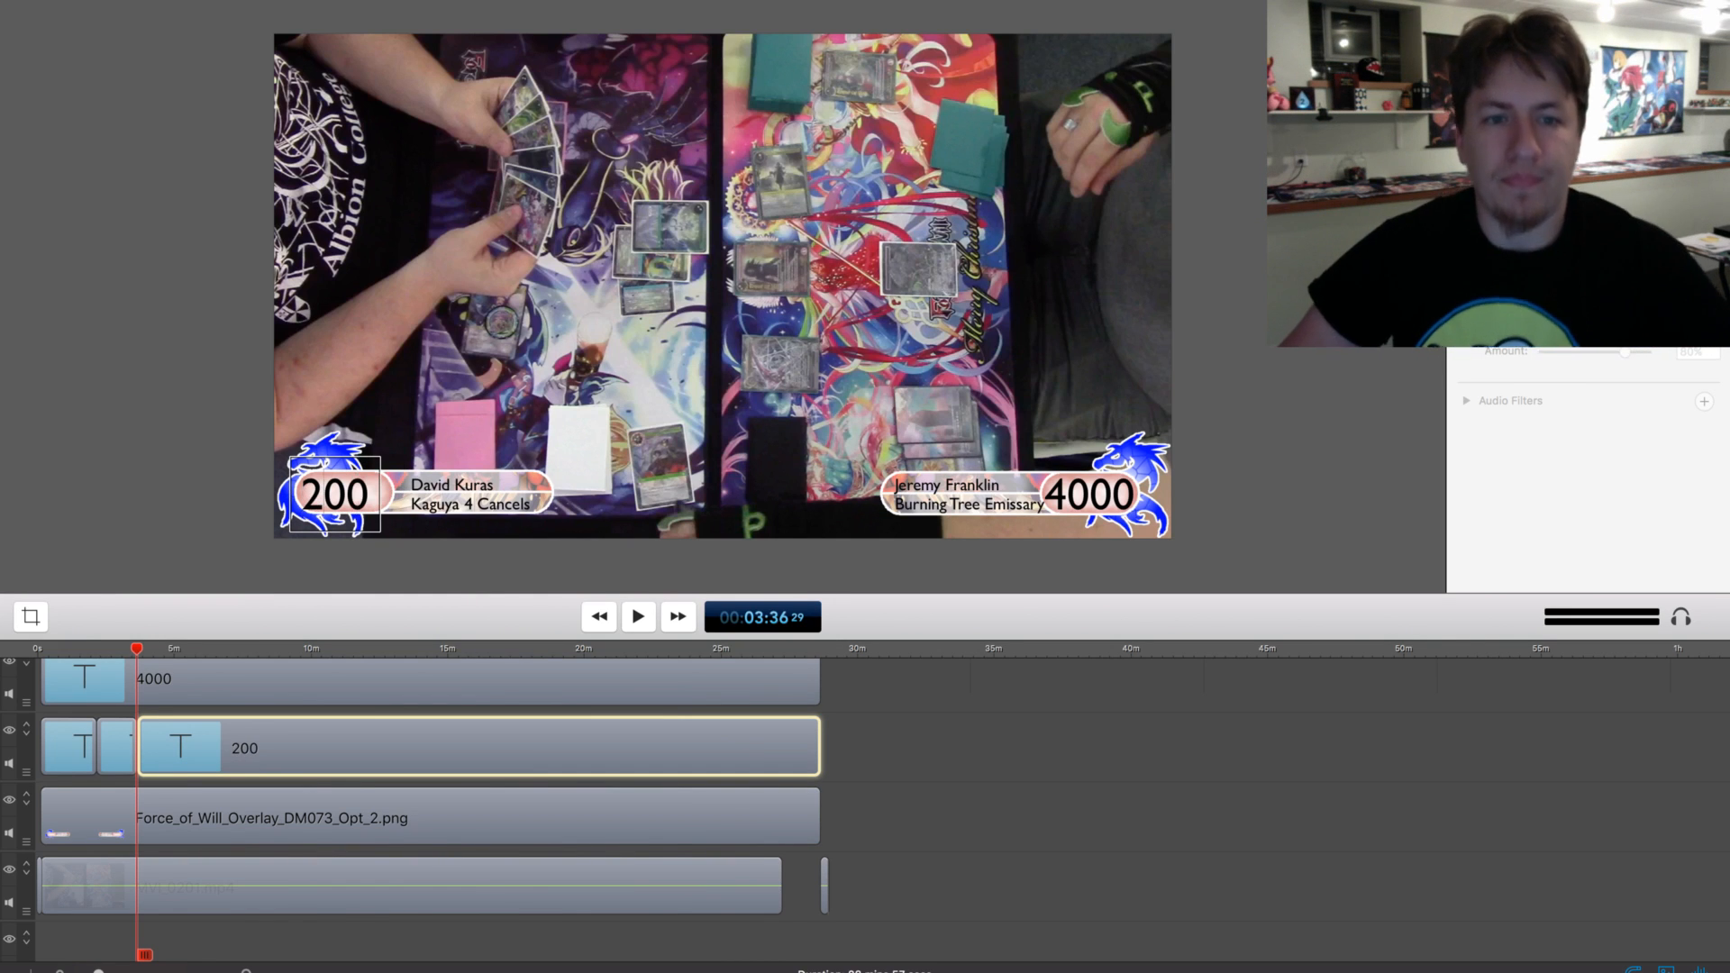
pyautogui.write('7')
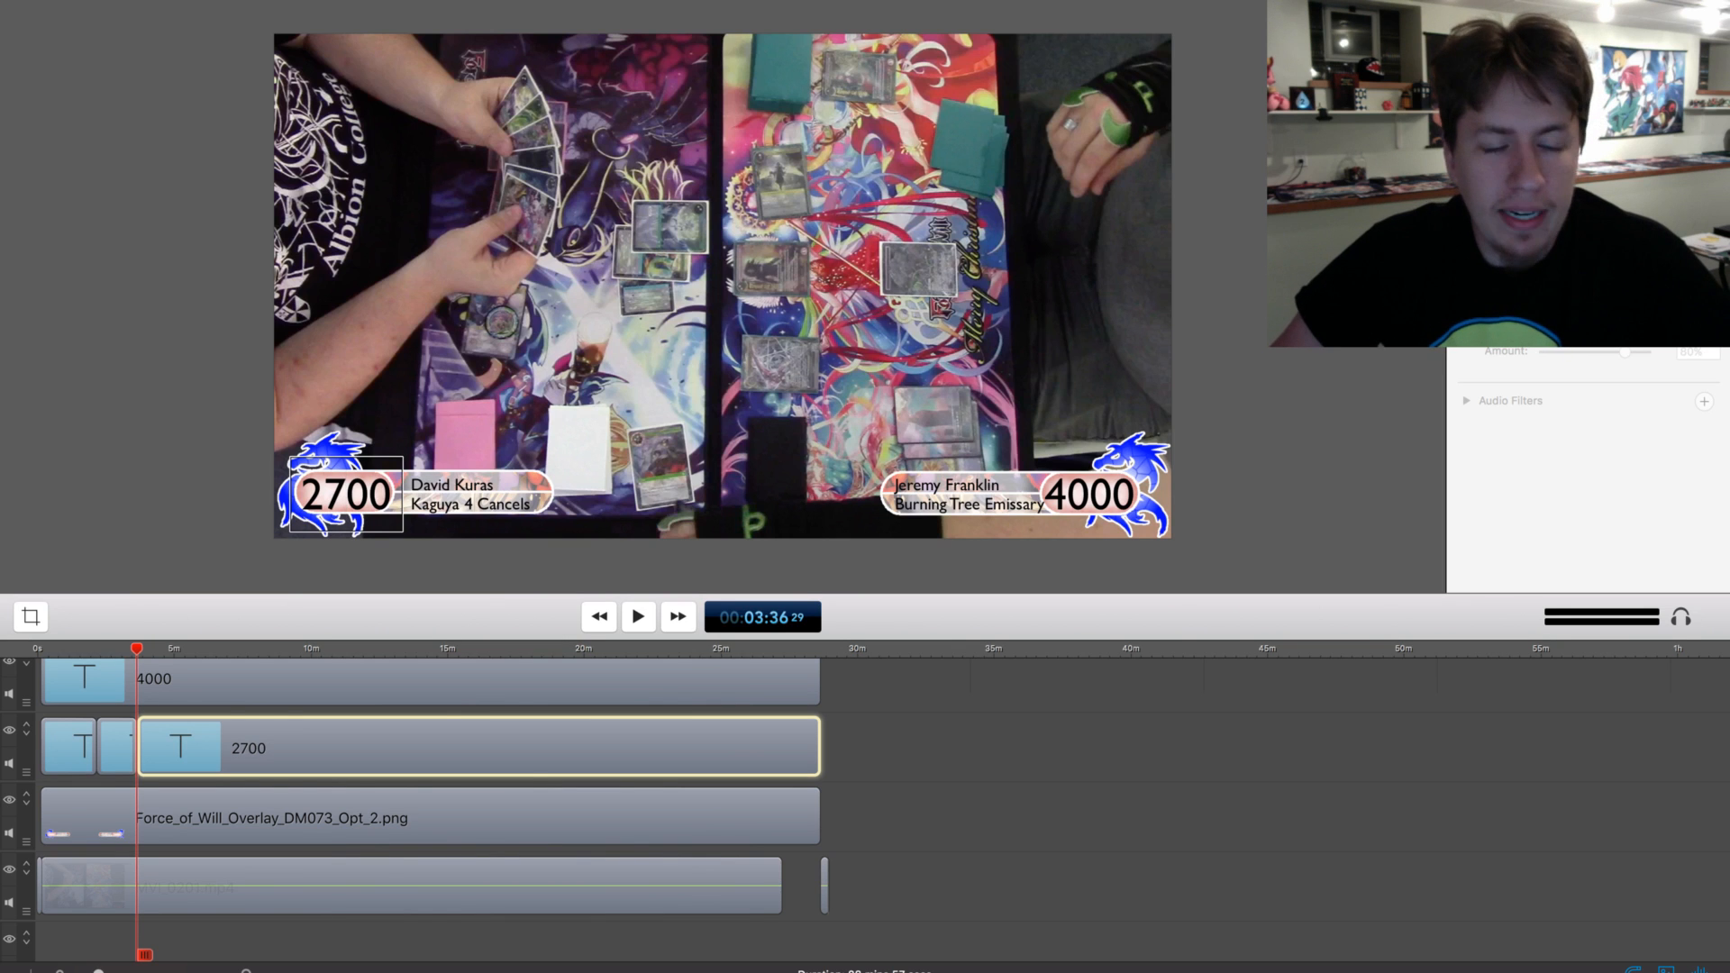
pyautogui.press('space')
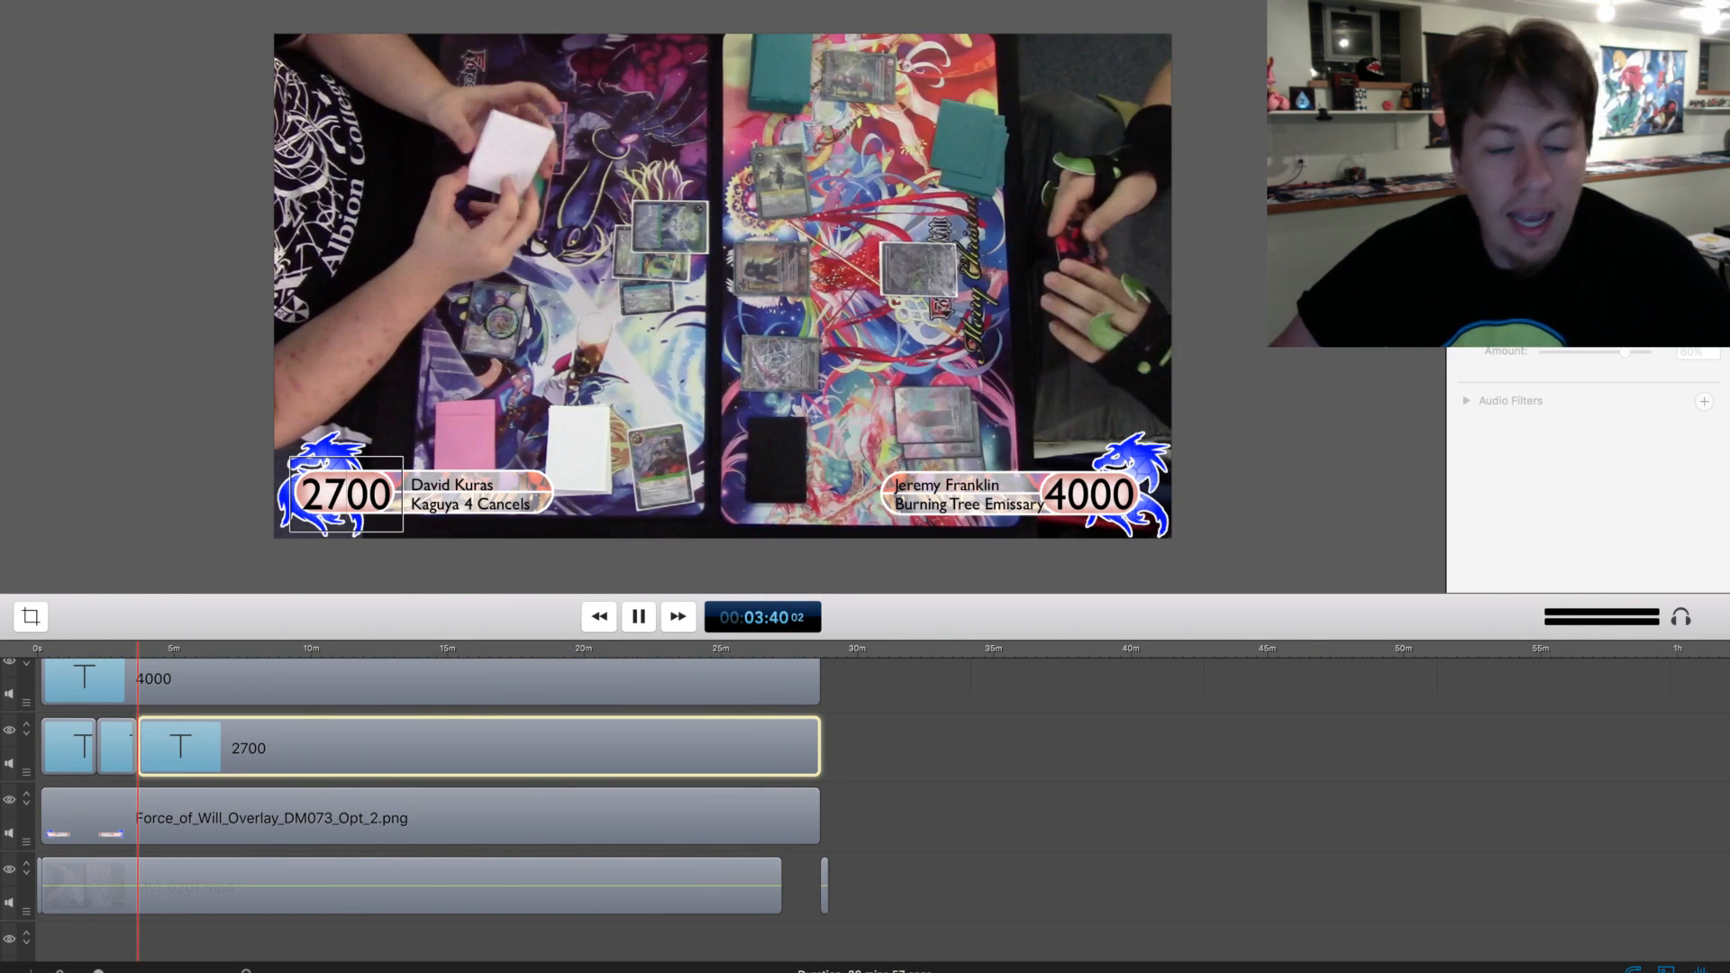
# Review the match footage from about 3:40 to 5:06 for the next life total change
pyautogui.click(1262, 816)
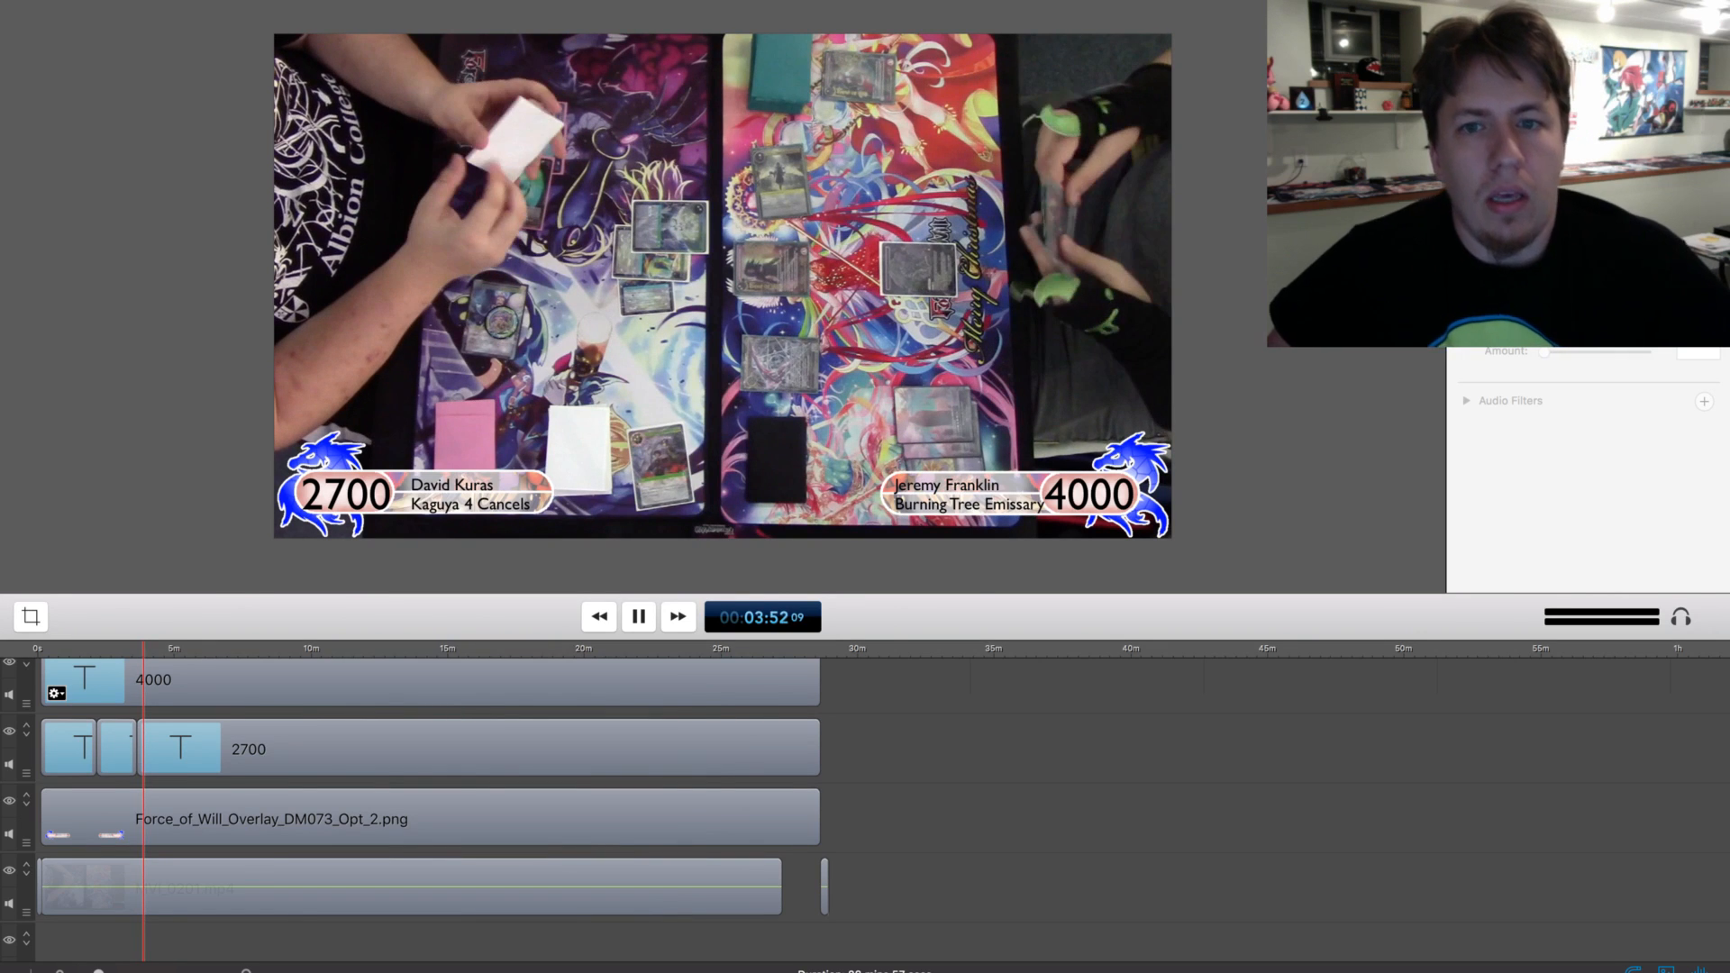
pyautogui.scroll(-1, 865, 793)
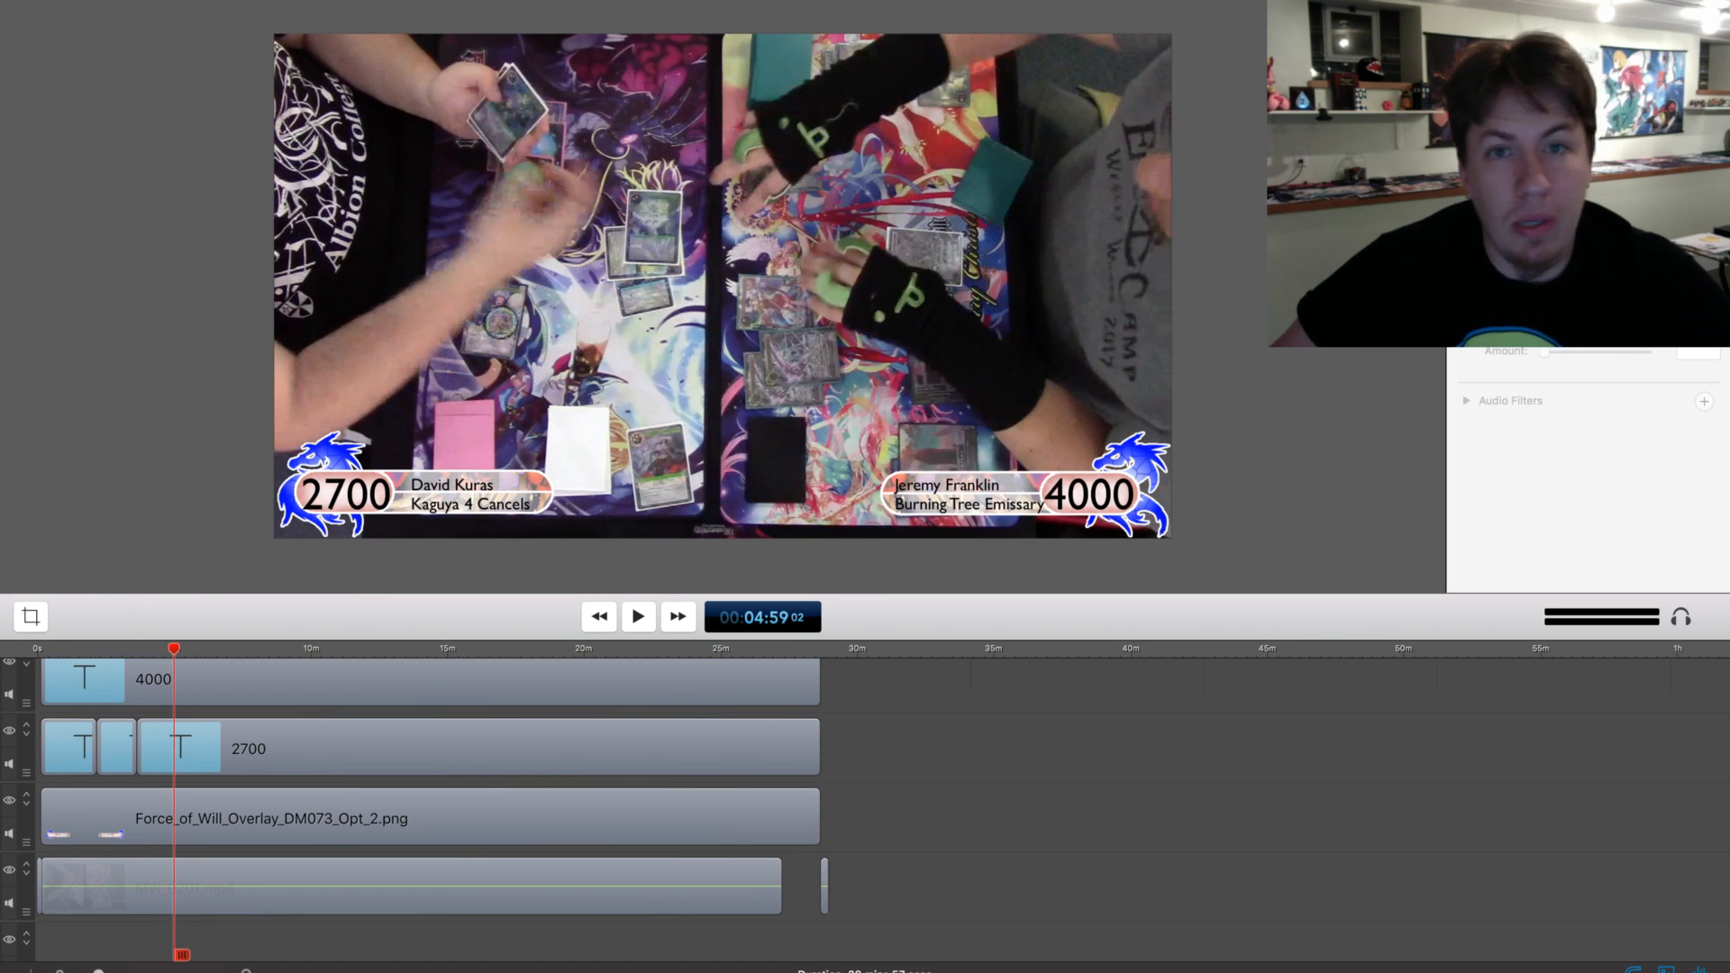
pyautogui.moveTo(174, 648); pyautogui.dragTo(173, 649)
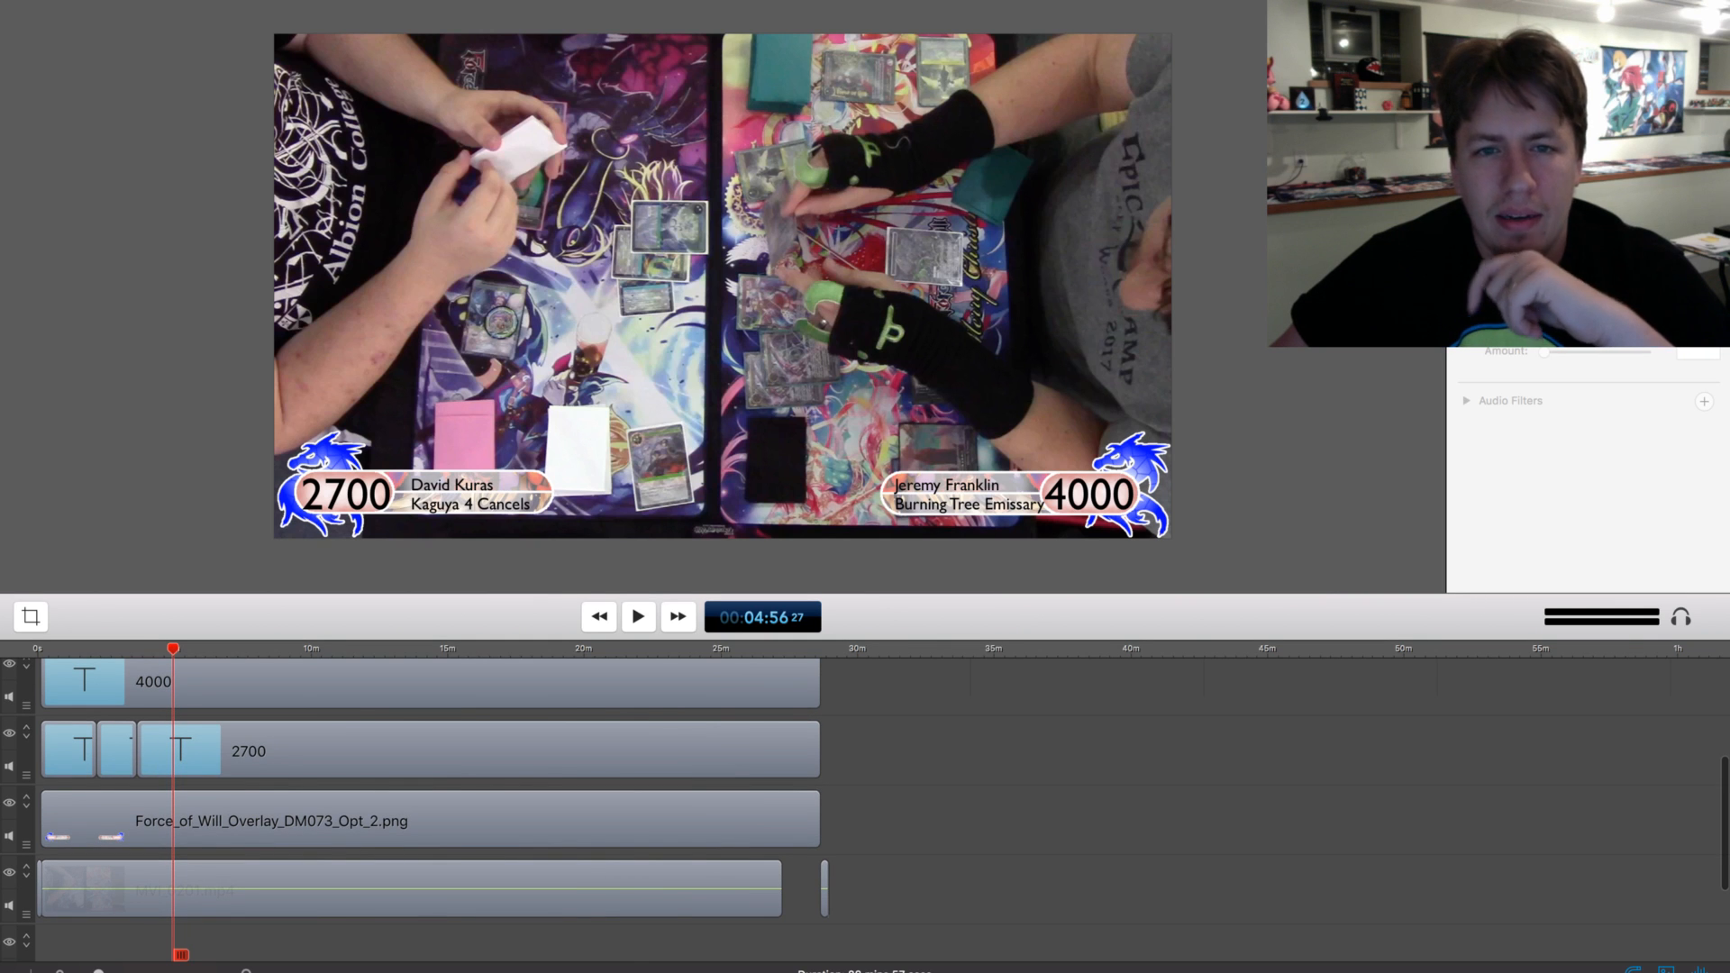
pyautogui.scroll(-1, 432, 783)
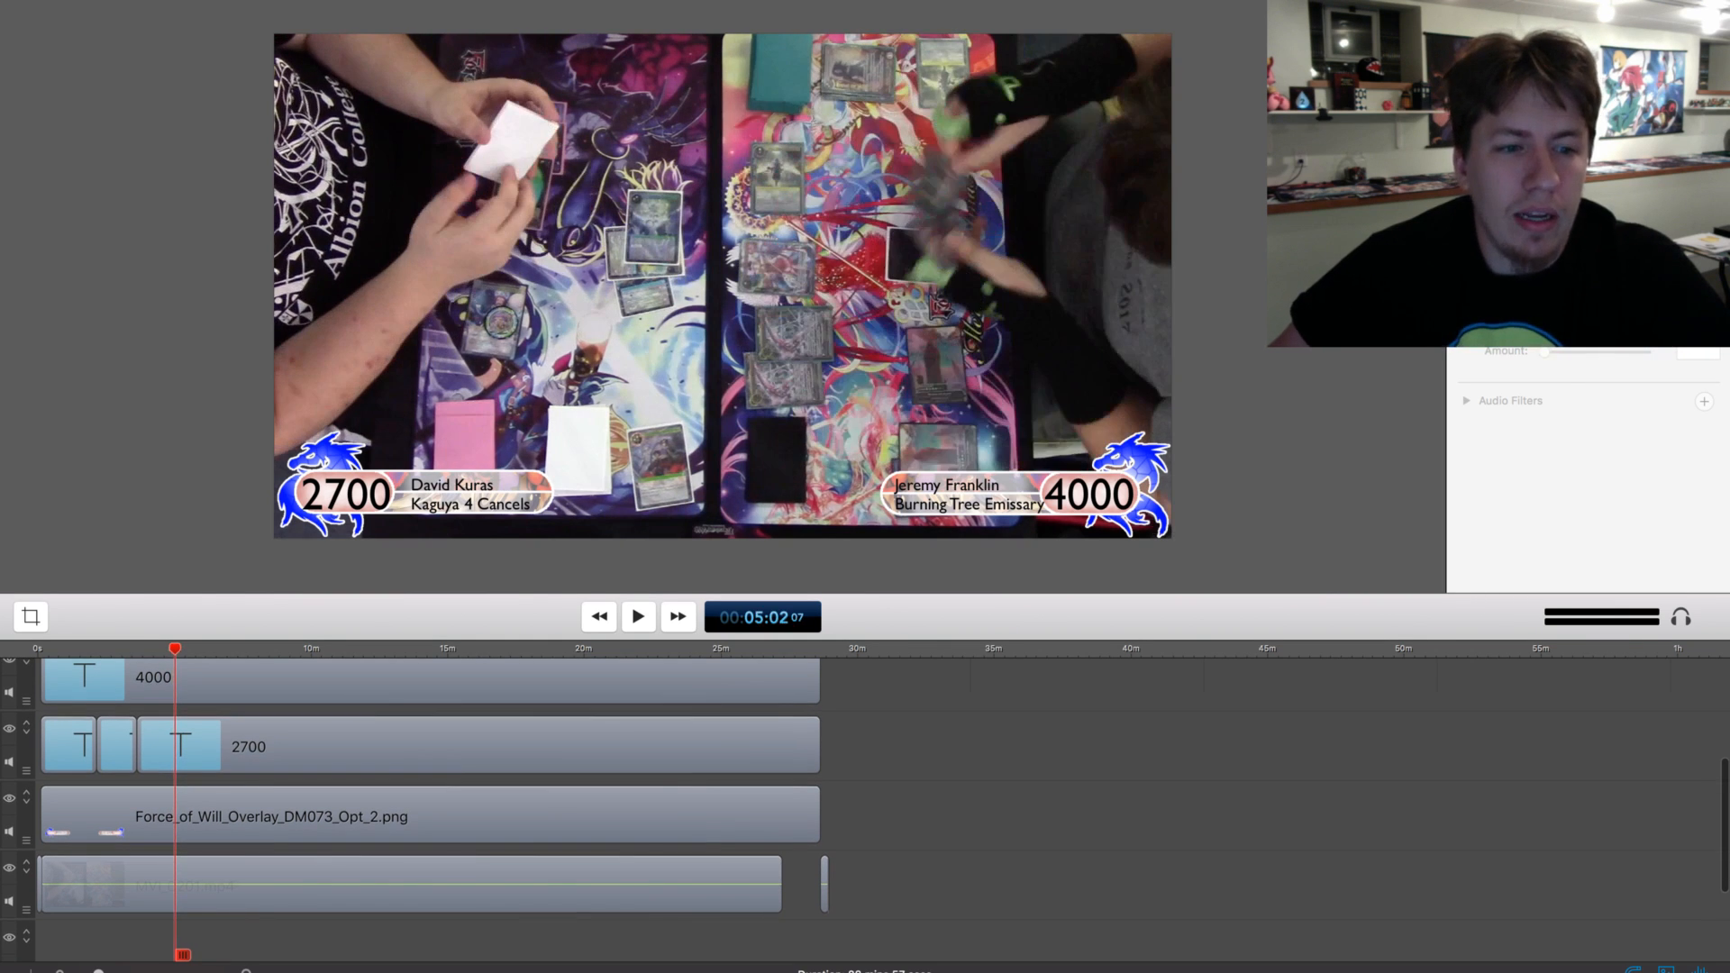
pyautogui.press('space')
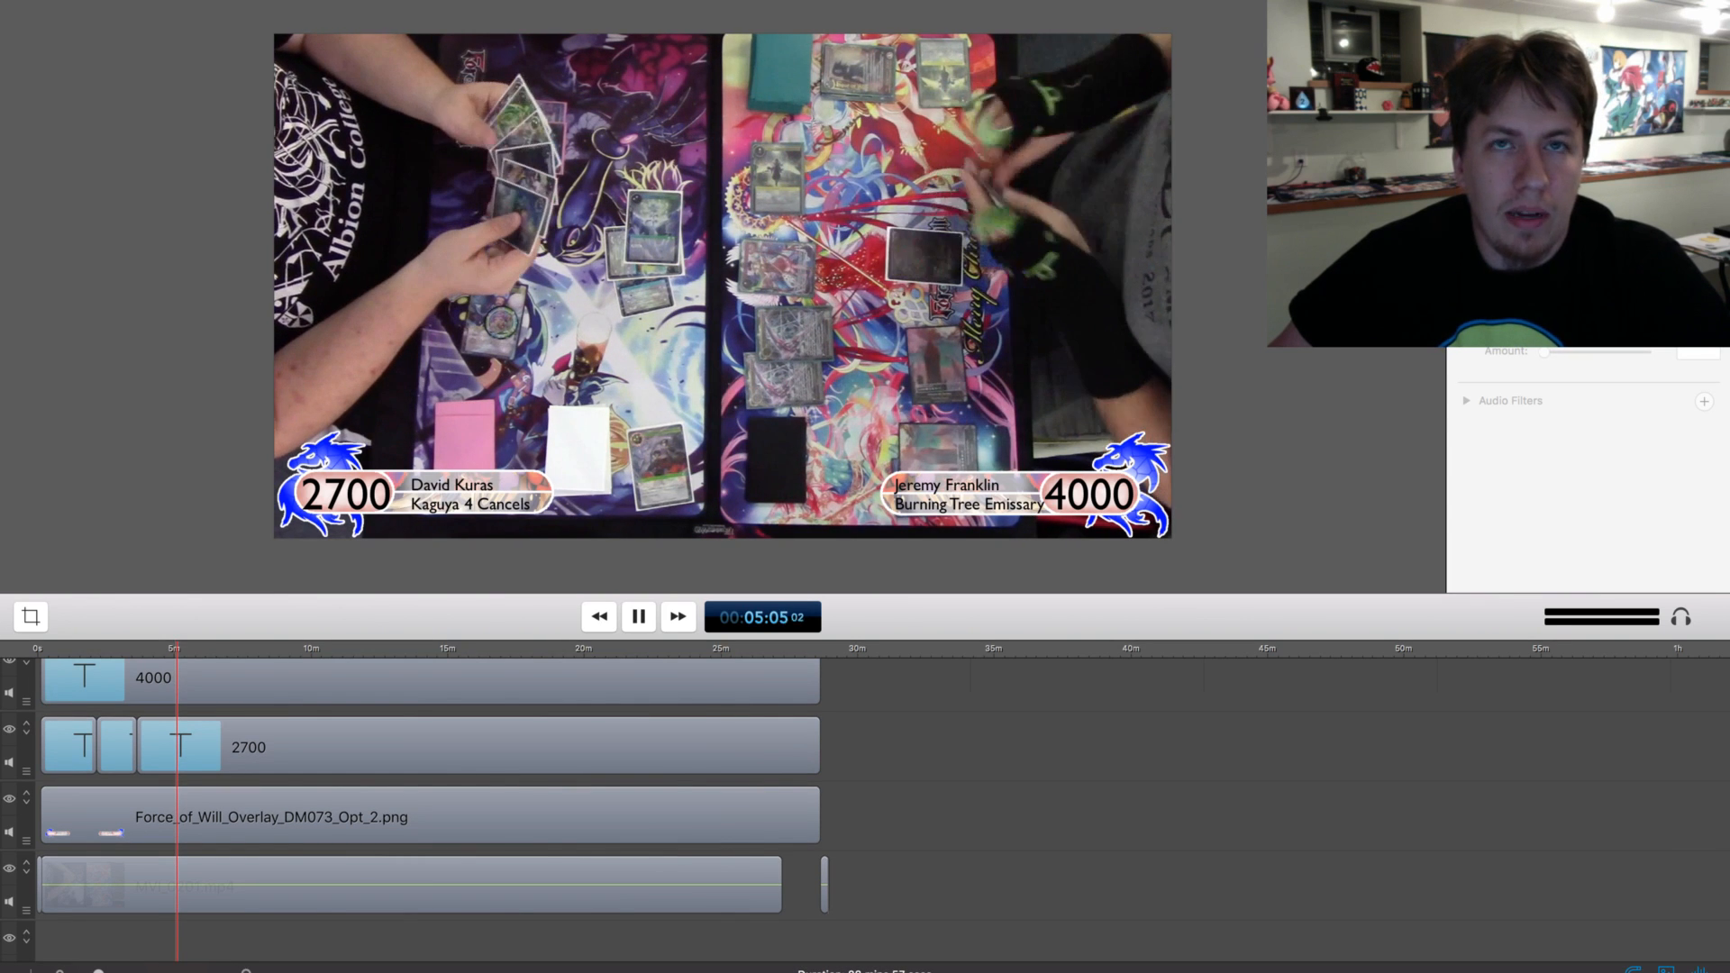
pyautogui.press('space')
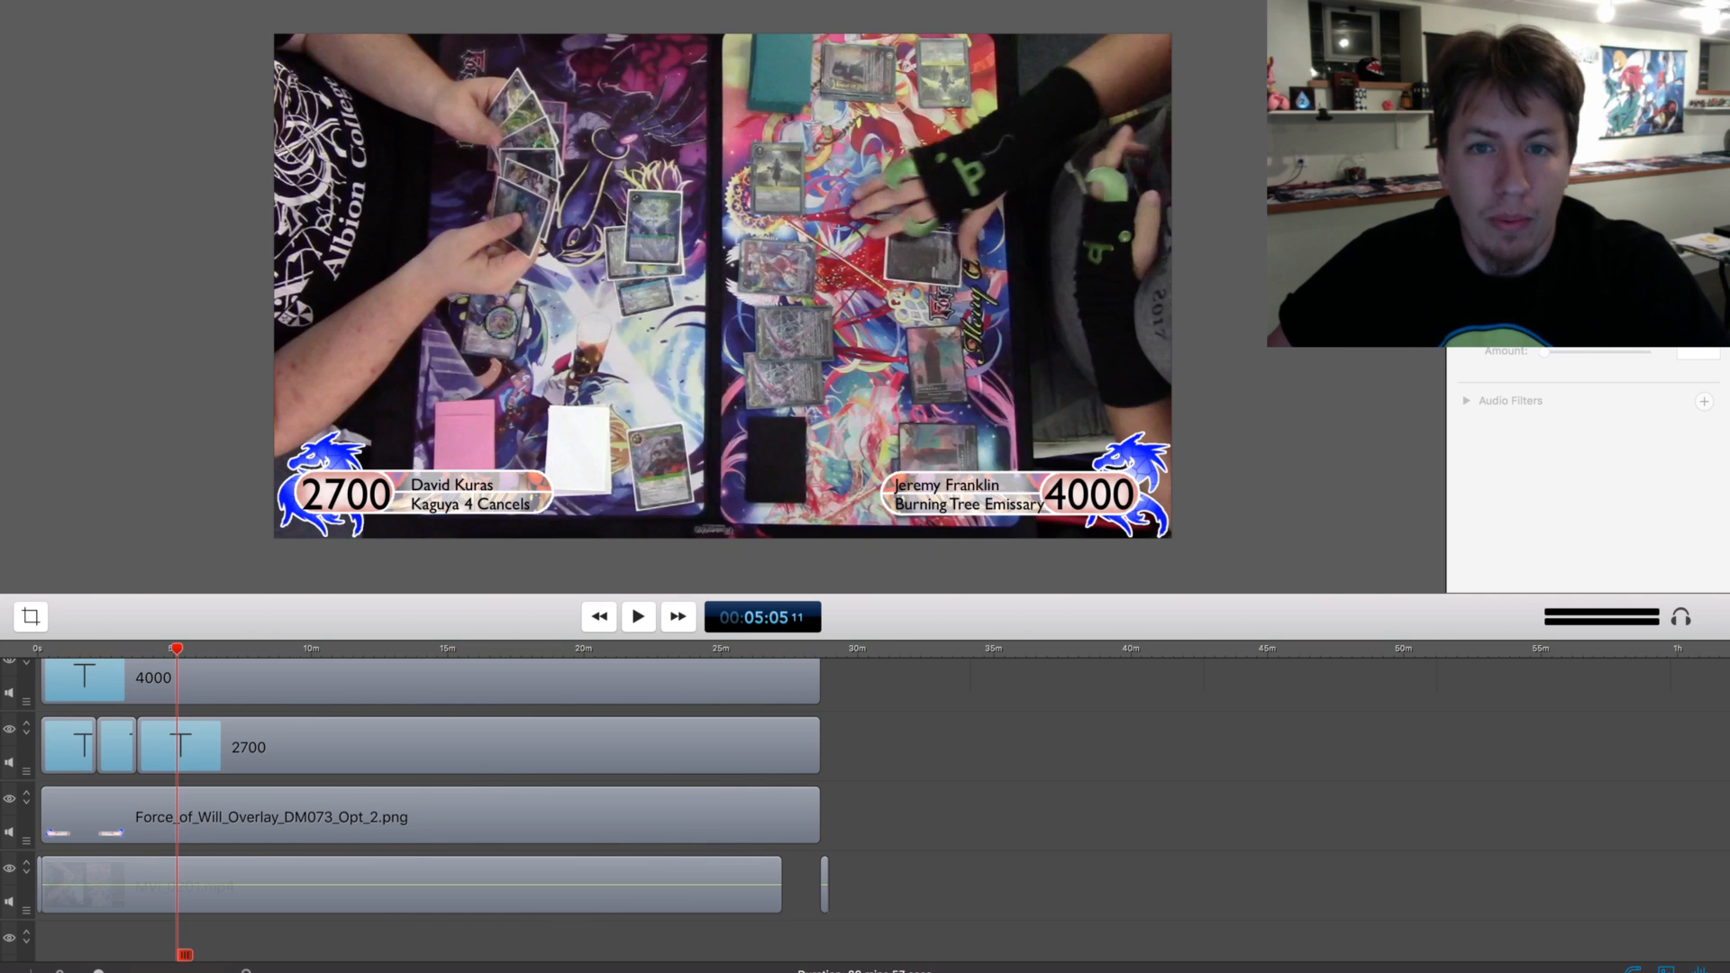
pyautogui.press('space')
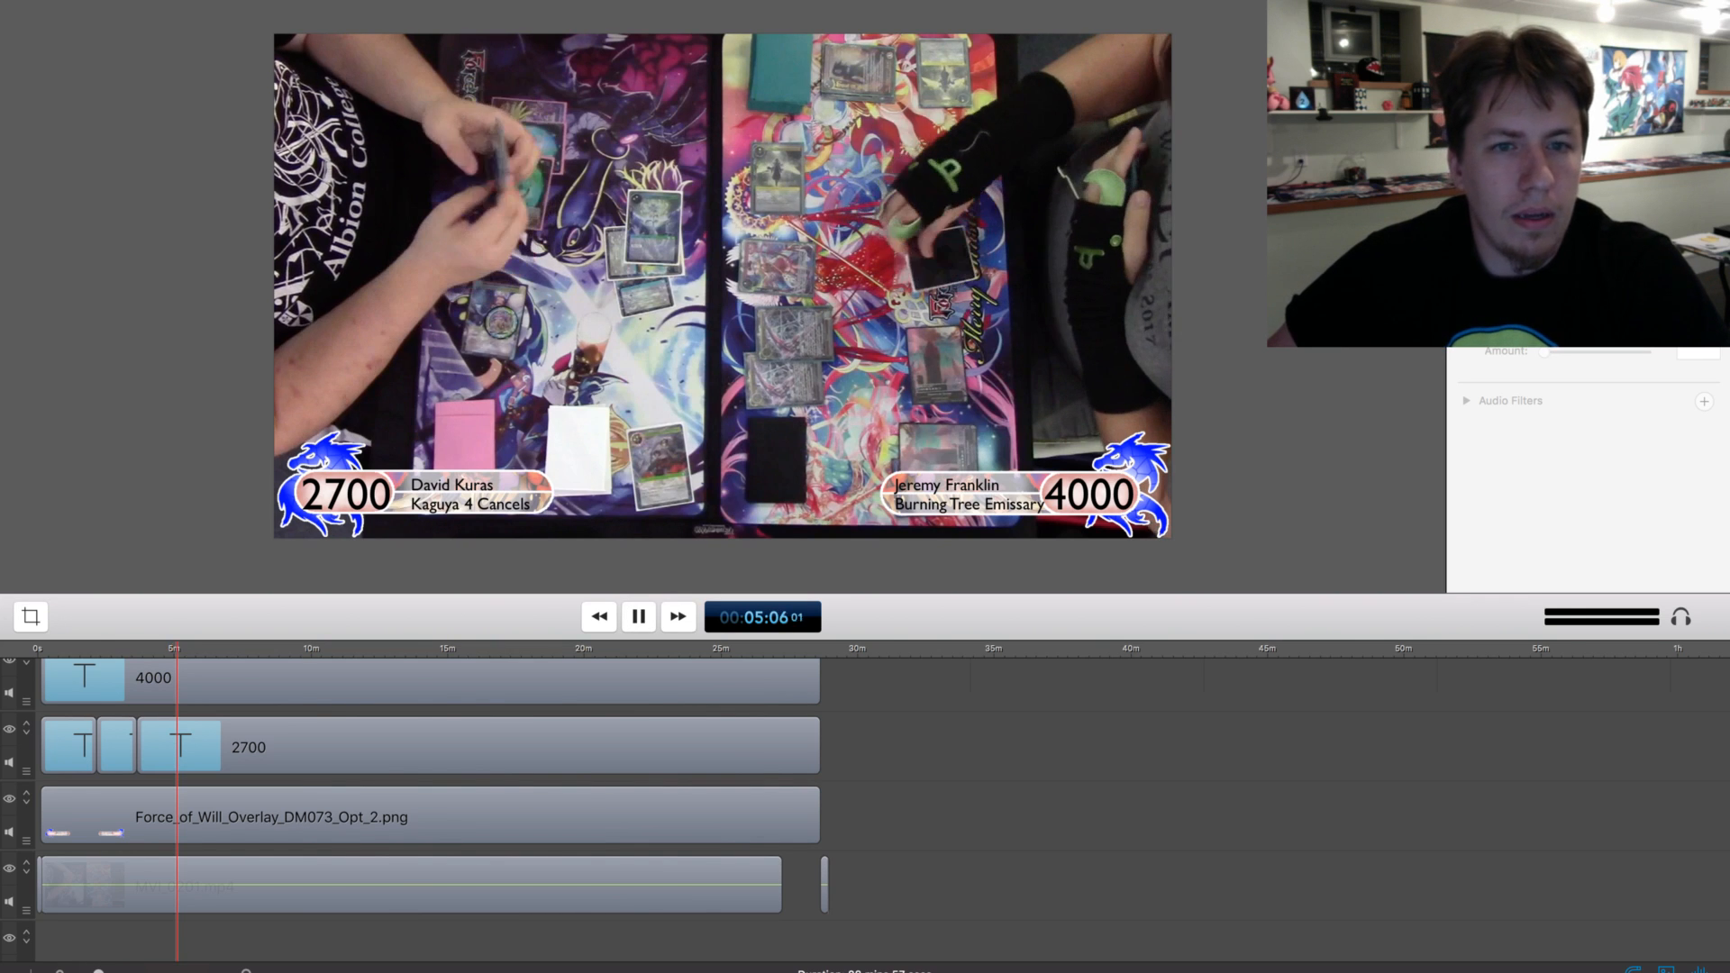
# Split the lower-left 2700 life total clip at about 7:06 and set the text of its second part to 2000
pyautogui.moveTo(178, 649); pyautogui.dragTo(230, 648)
pyautogui.press('space')
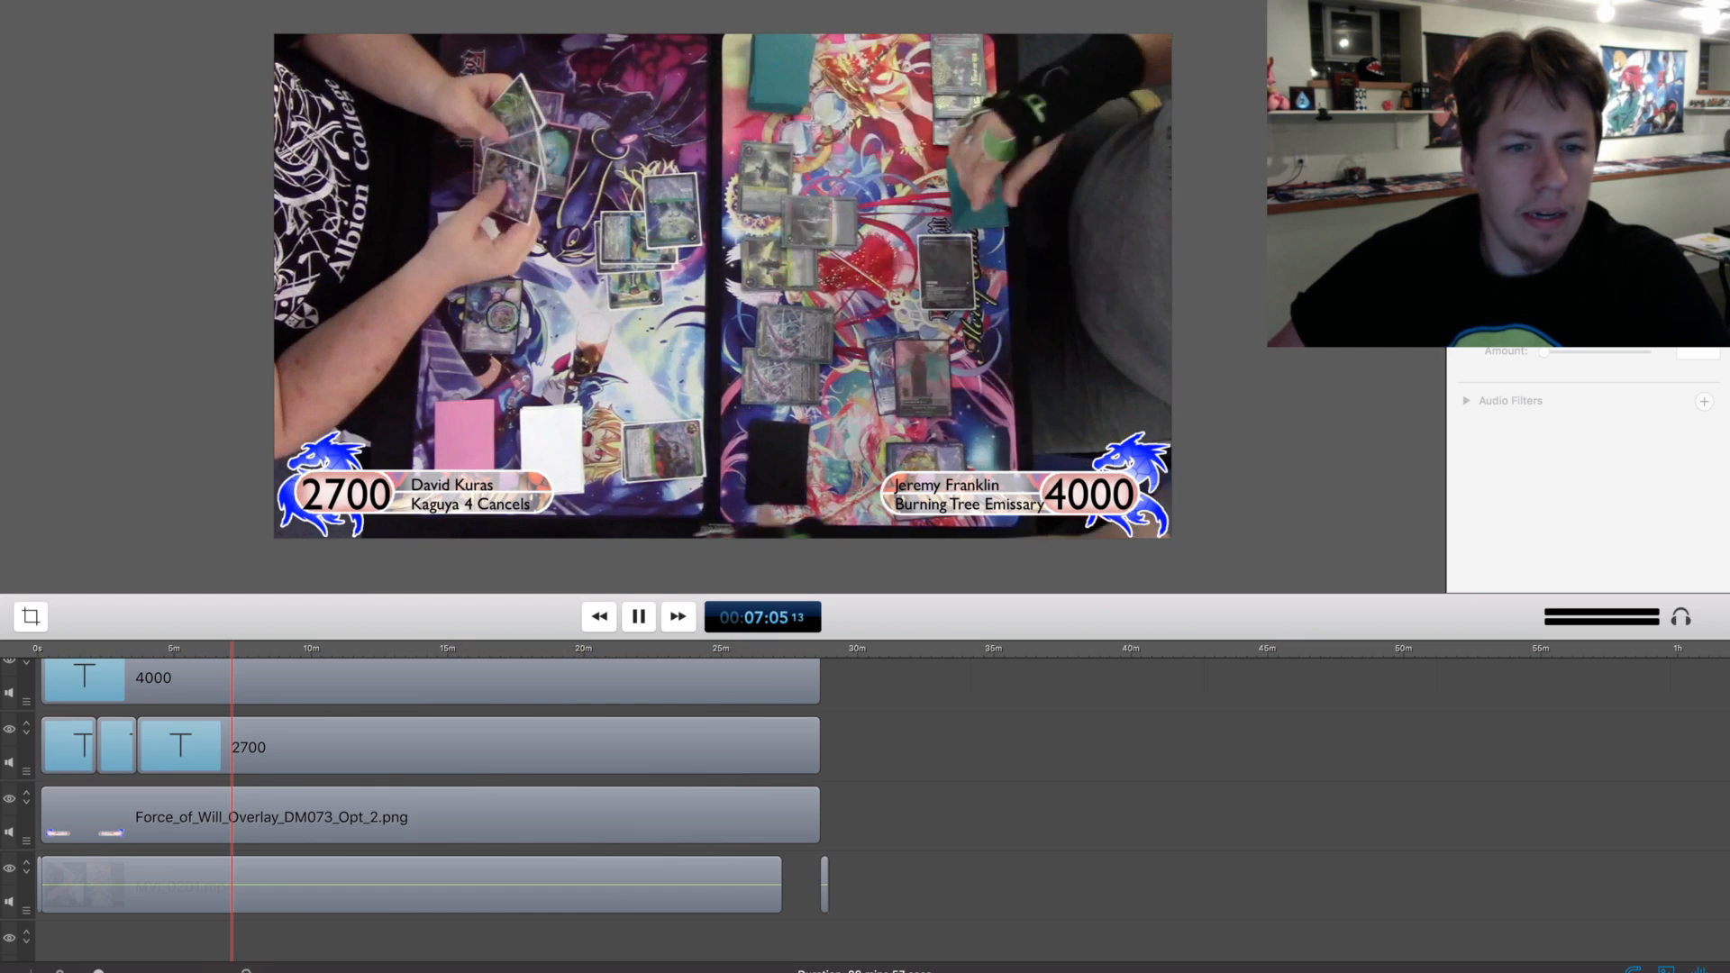
pyautogui.press('space')
pyautogui.click(262, 747)
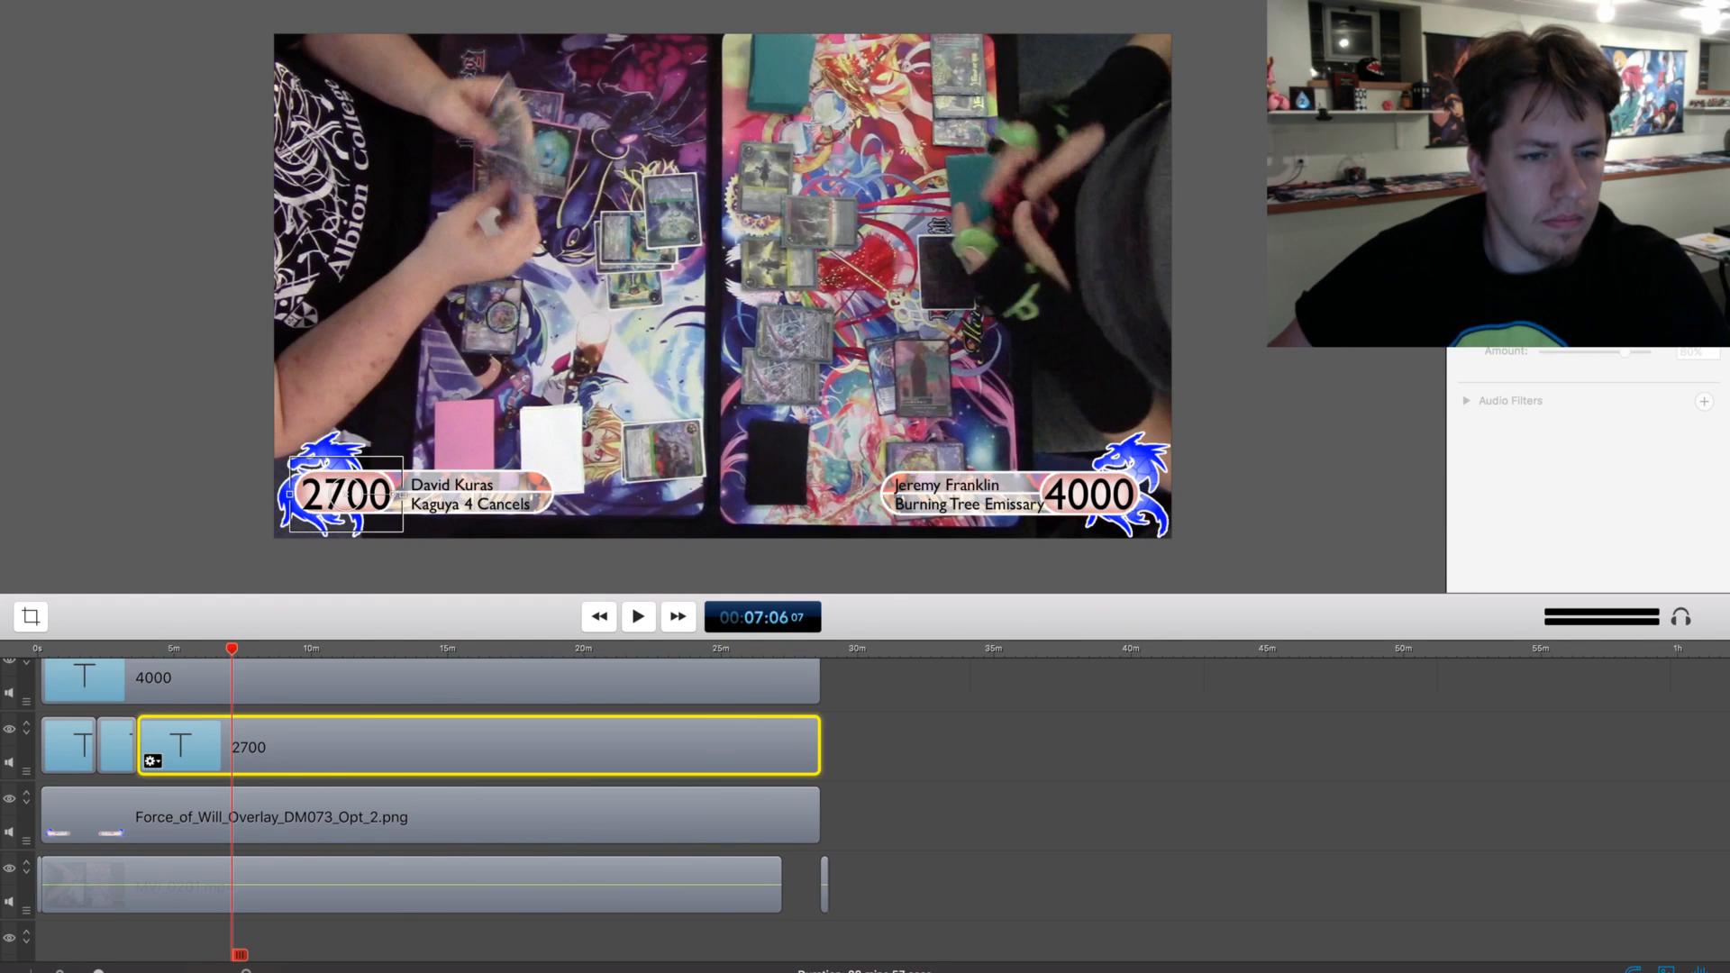
pyautogui.press('t')
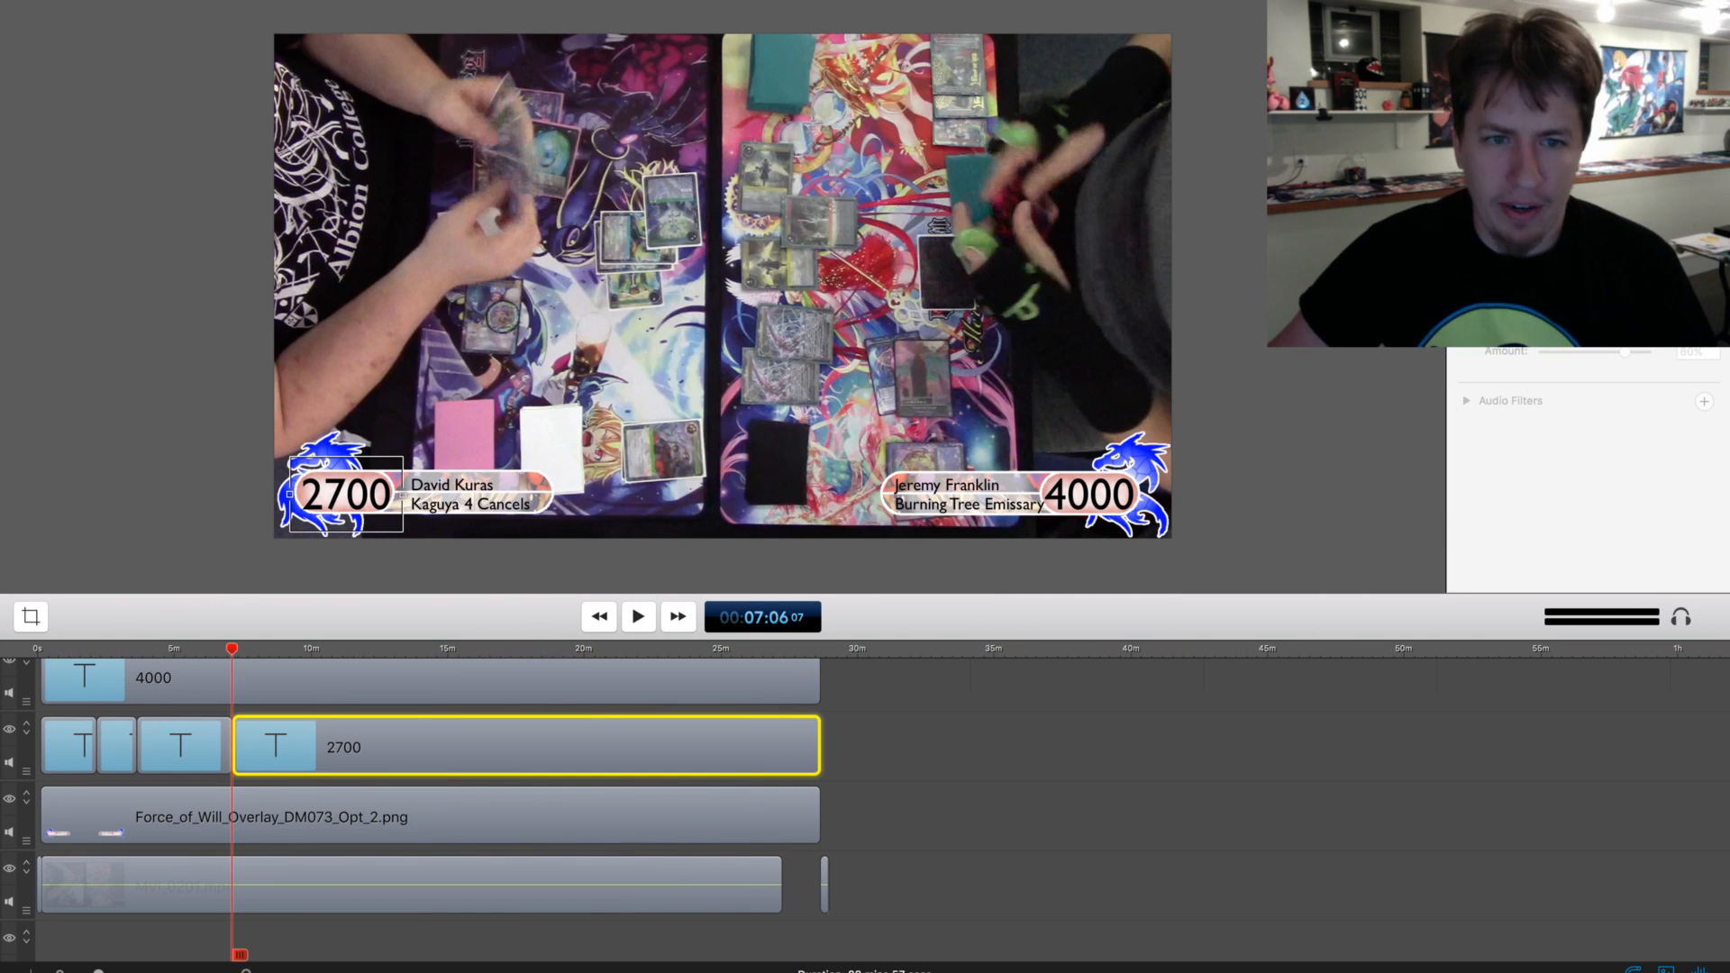
pyautogui.press('super+shift+a')
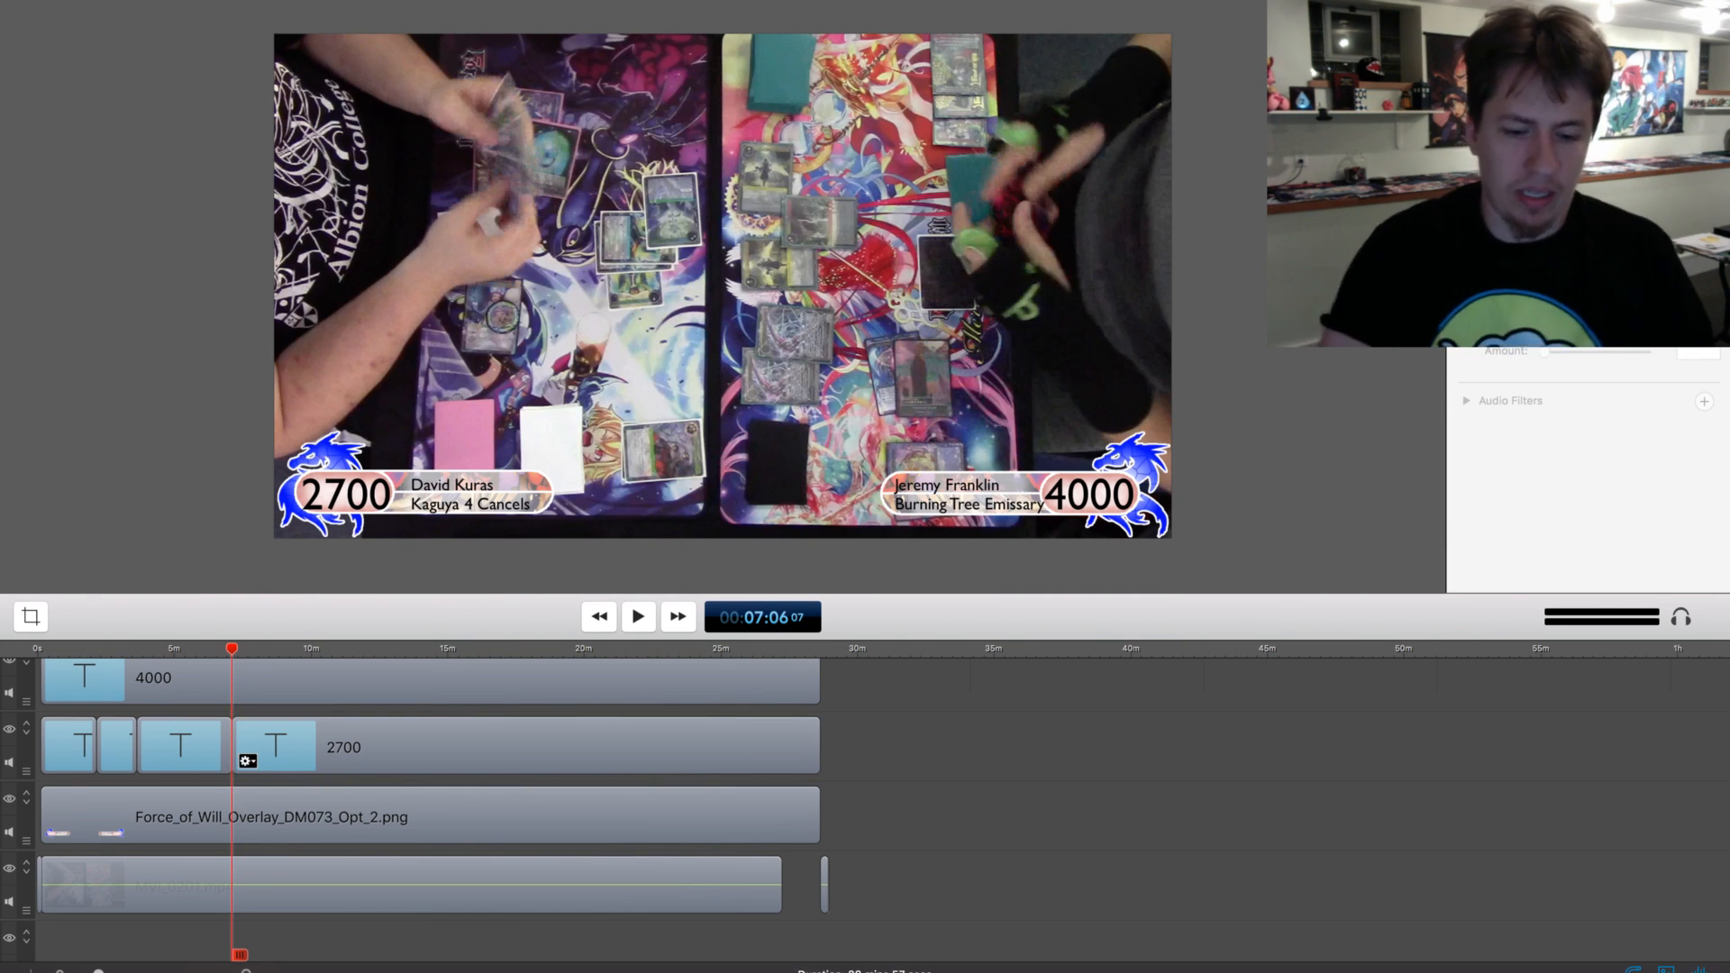
pyautogui.click(406, 747)
pyautogui.press('BackSpace')
pyautogui.write('0')
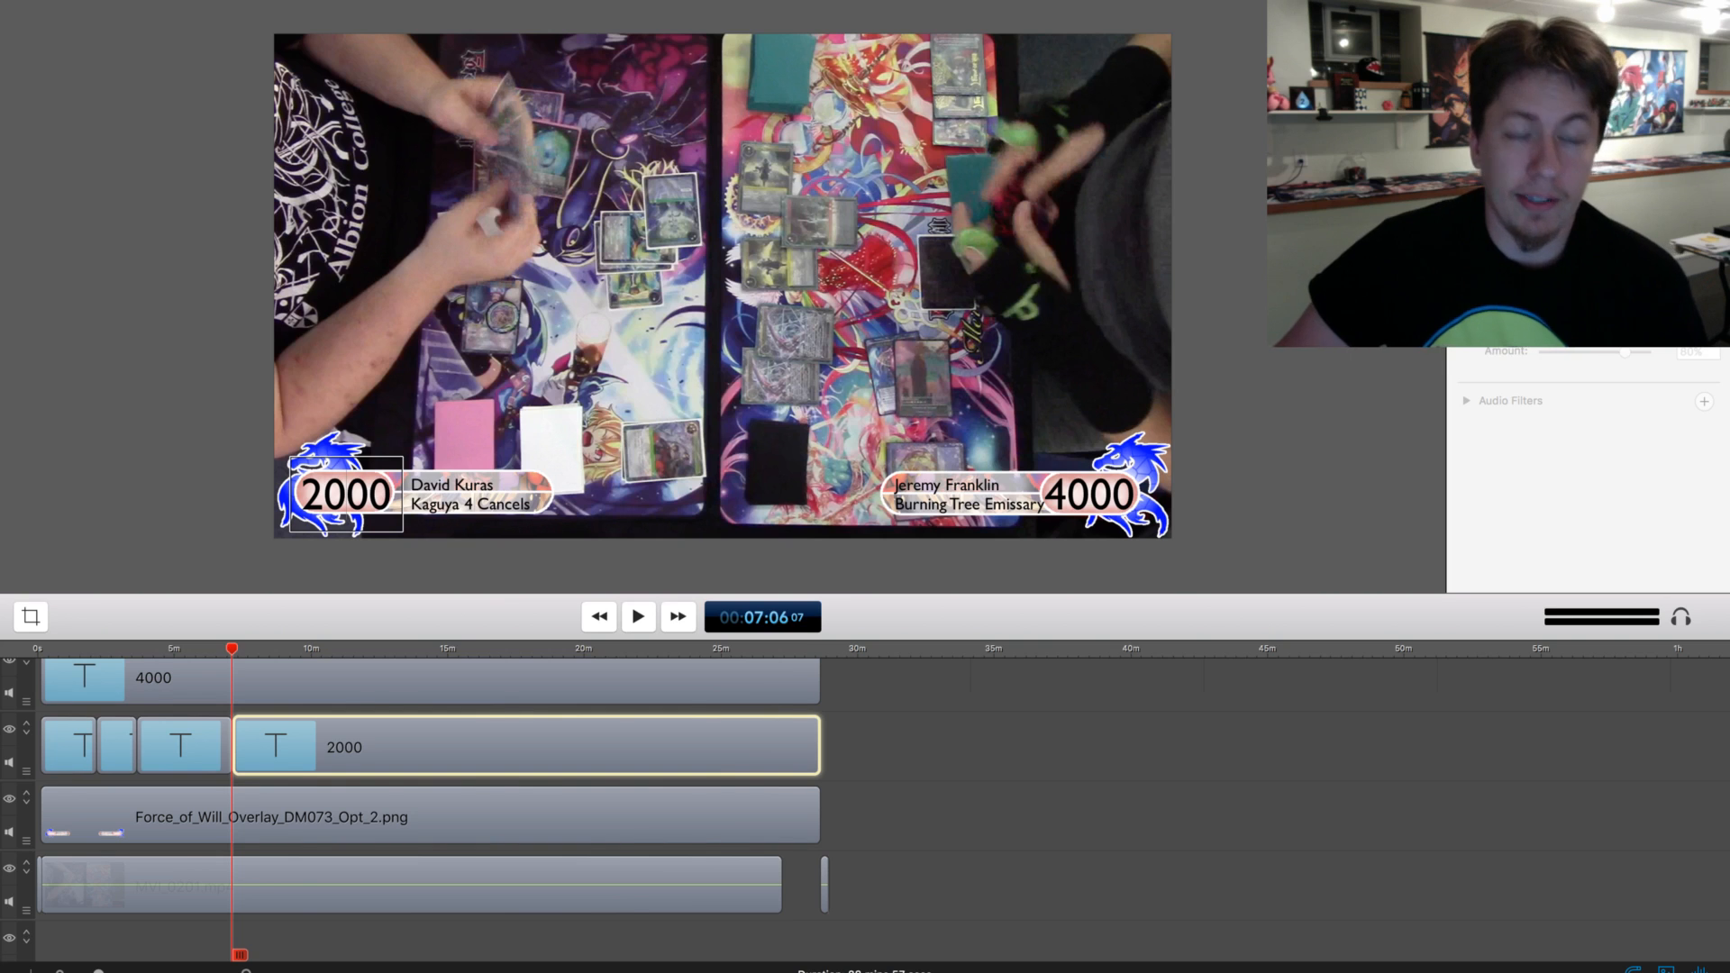
# Split the lower-left 2000 life total clip at about 7:12 and set the text of its second part to 1300
pyautogui.scroll(1, 883, 809)
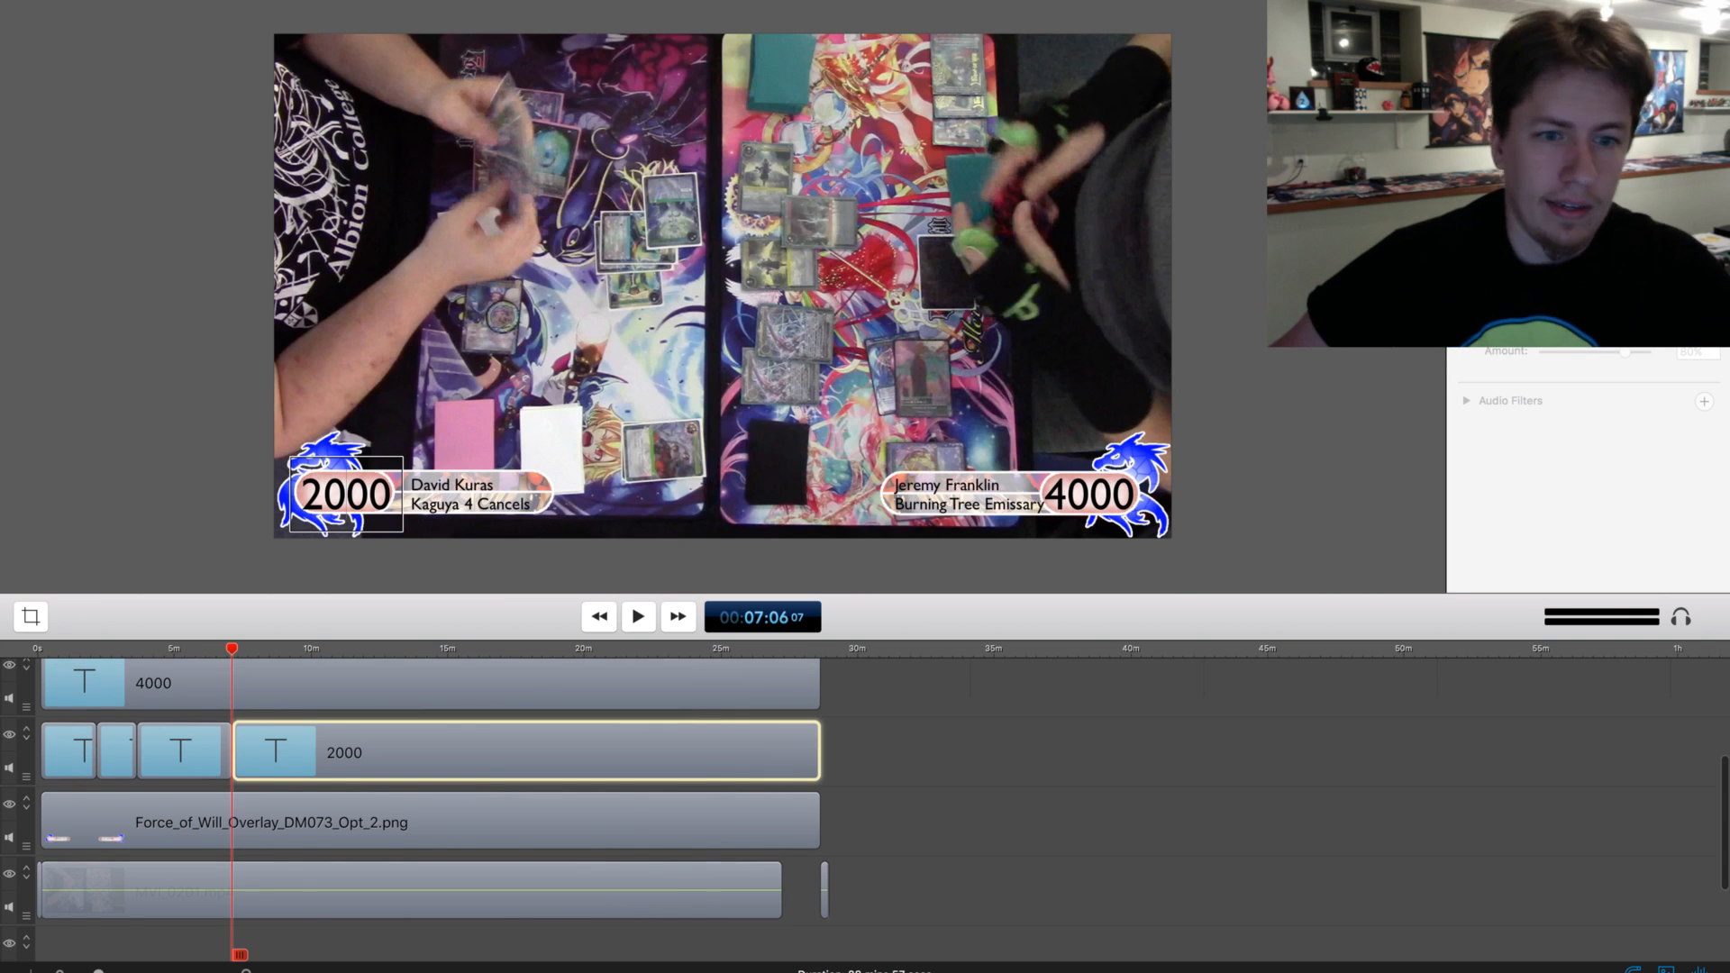
pyautogui.click(1171, 793)
pyautogui.scroll(5, 883, 809)
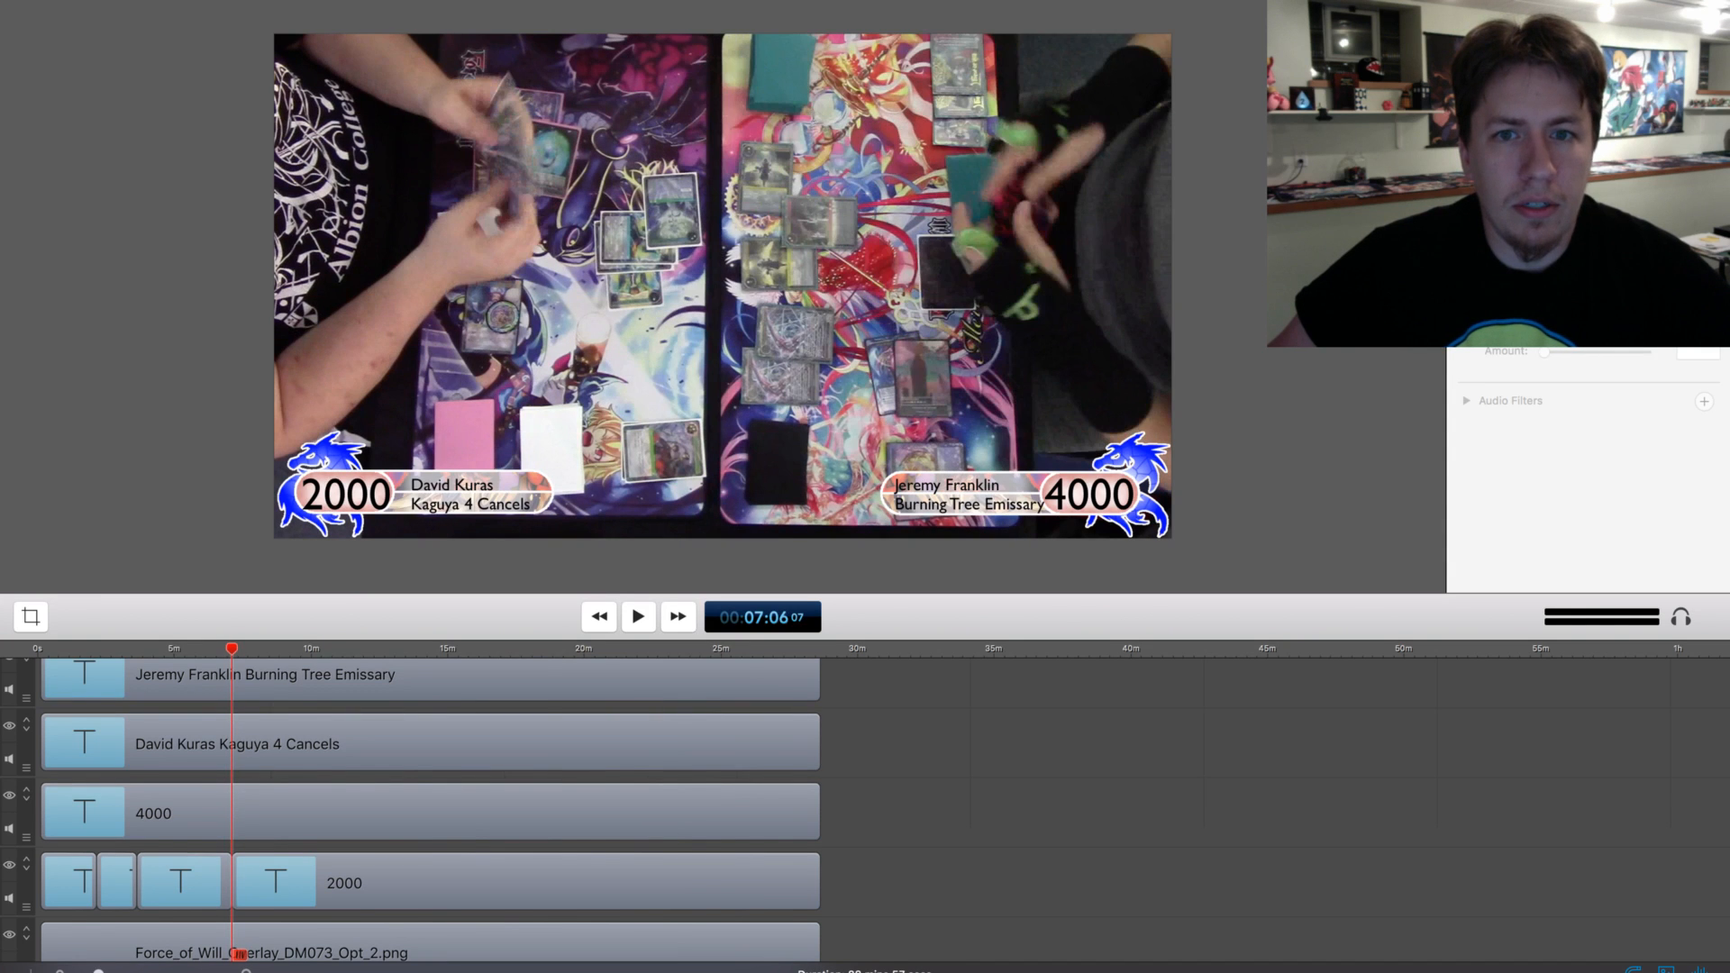
pyautogui.moveTo(232, 648); pyautogui.dragTo(232, 649)
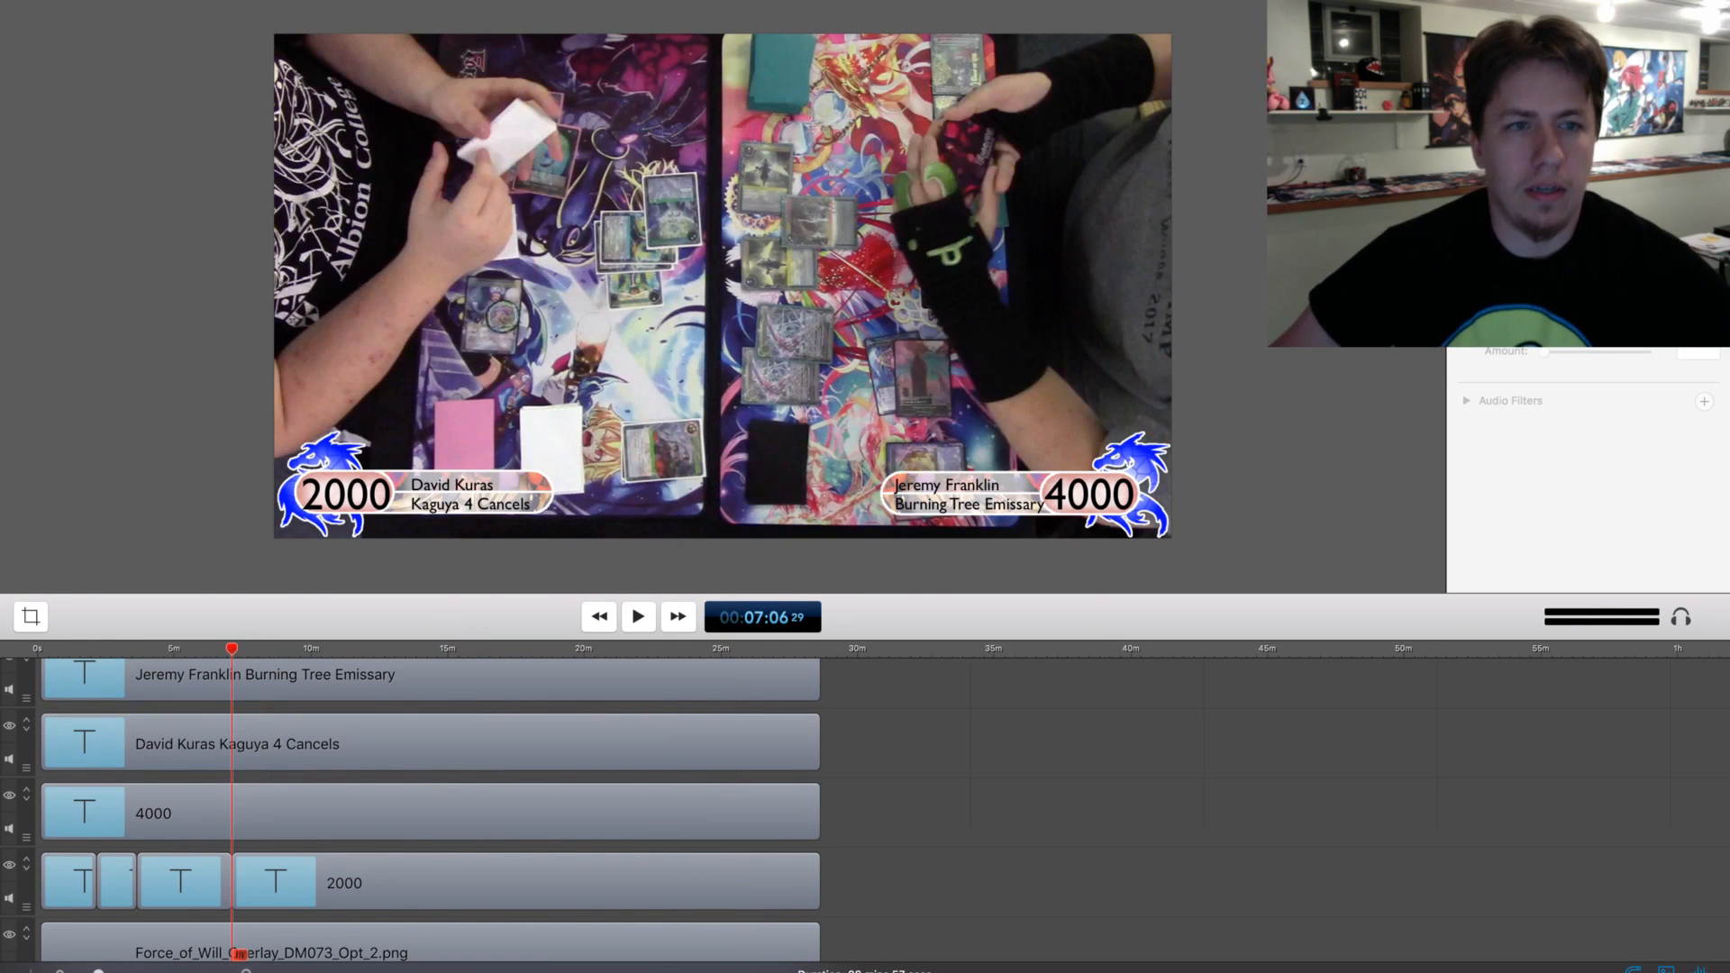
pyautogui.press('space')
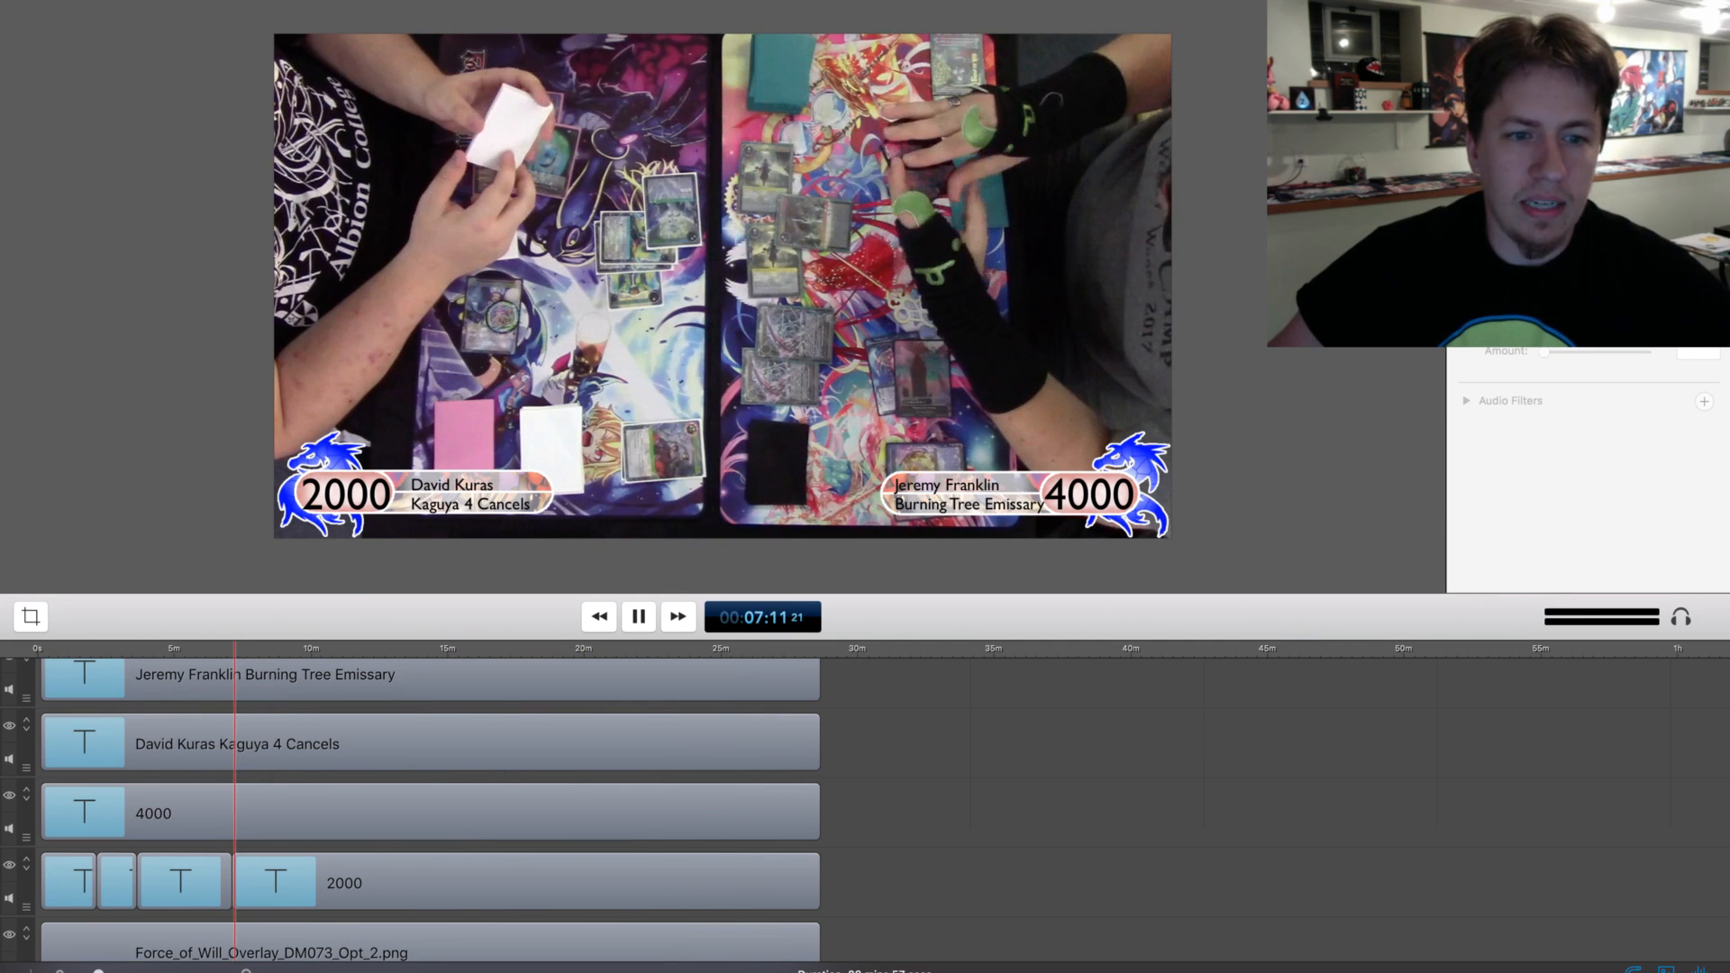
pyautogui.press('space')
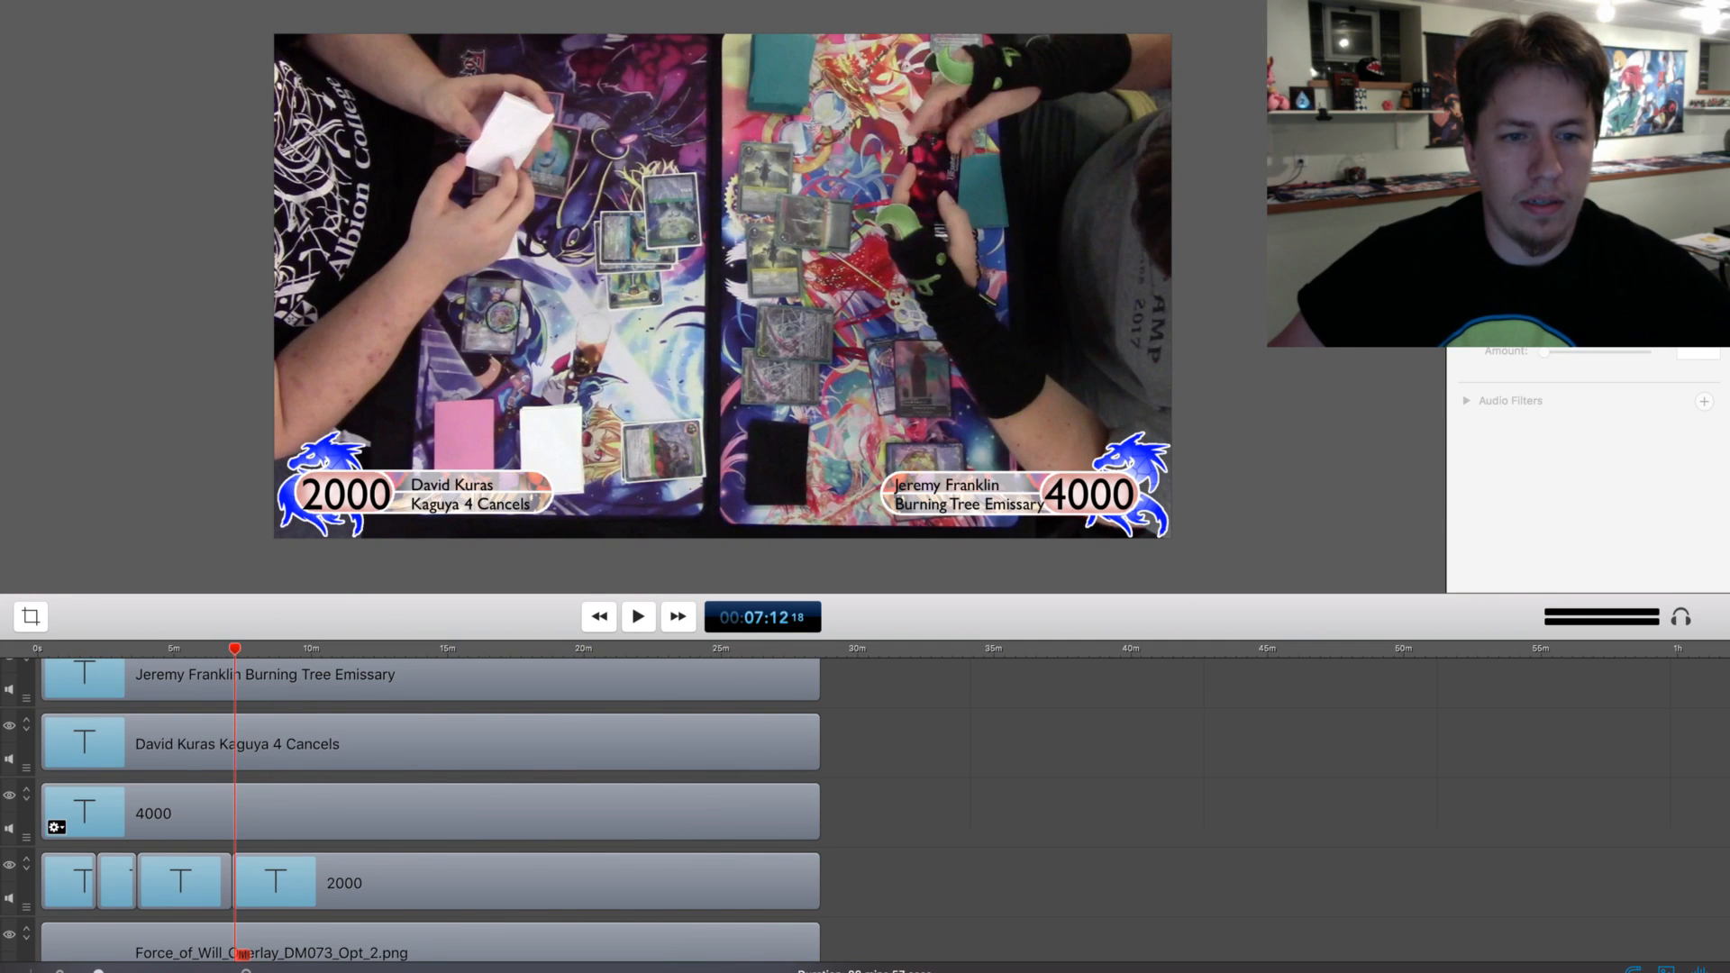
pyautogui.scroll(-2, 432, 811)
pyautogui.click(261, 838)
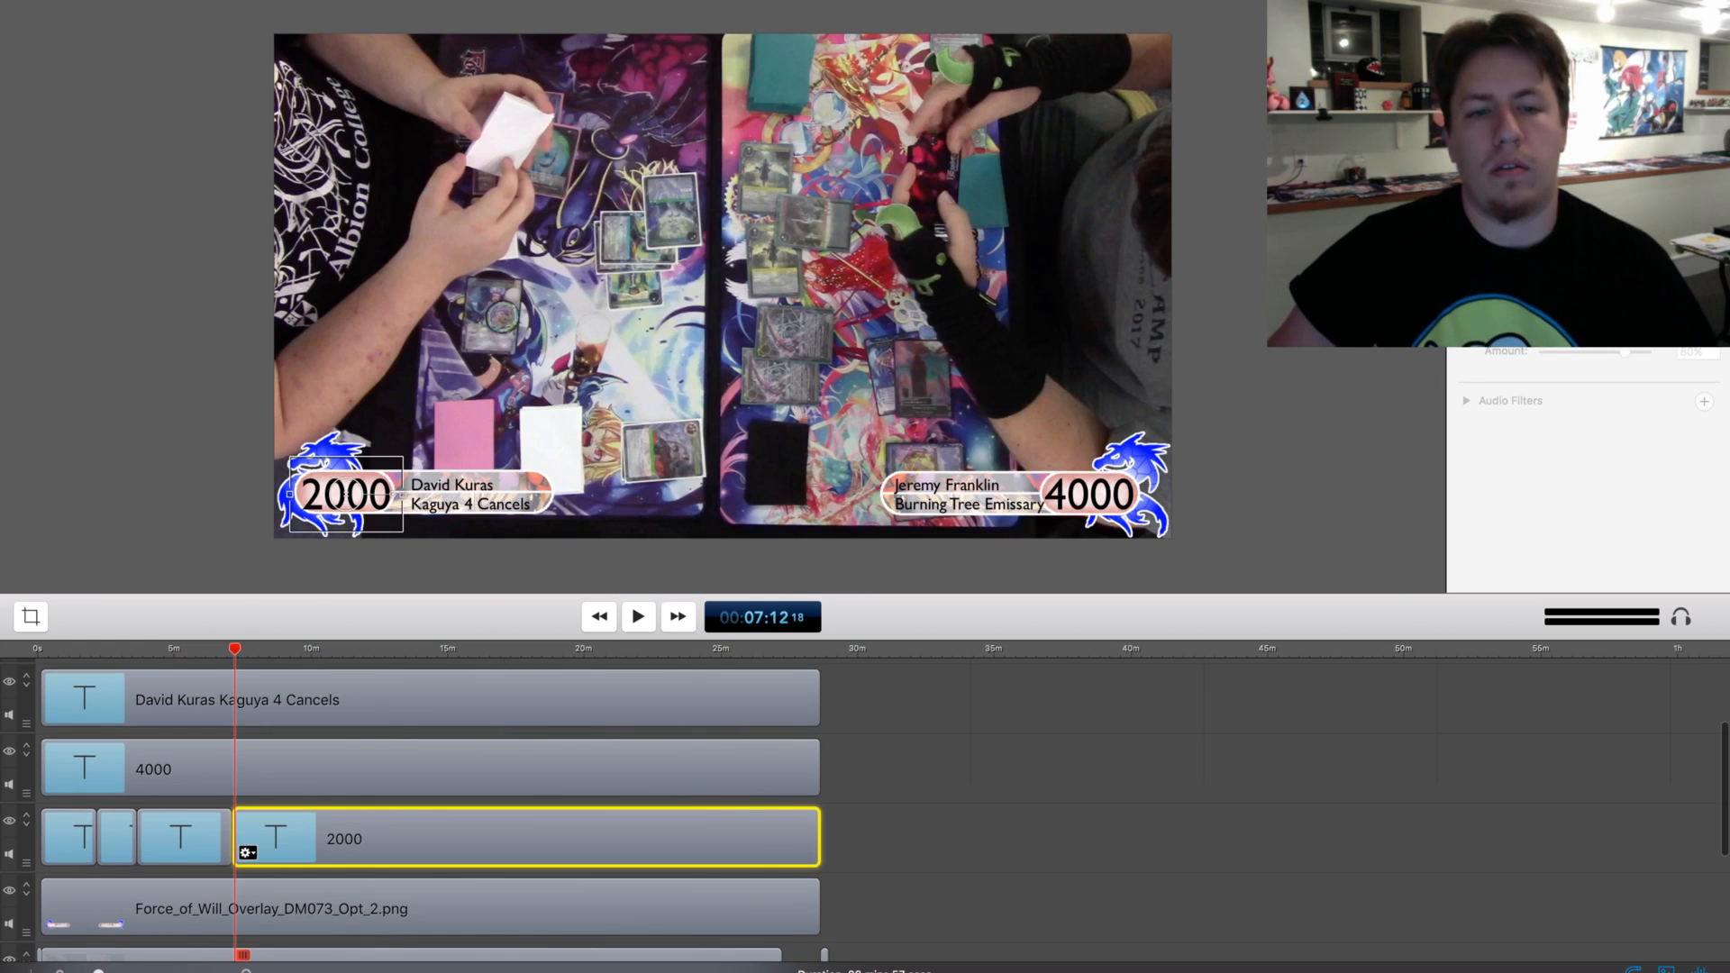
pyautogui.press('t')
pyautogui.click(270, 838)
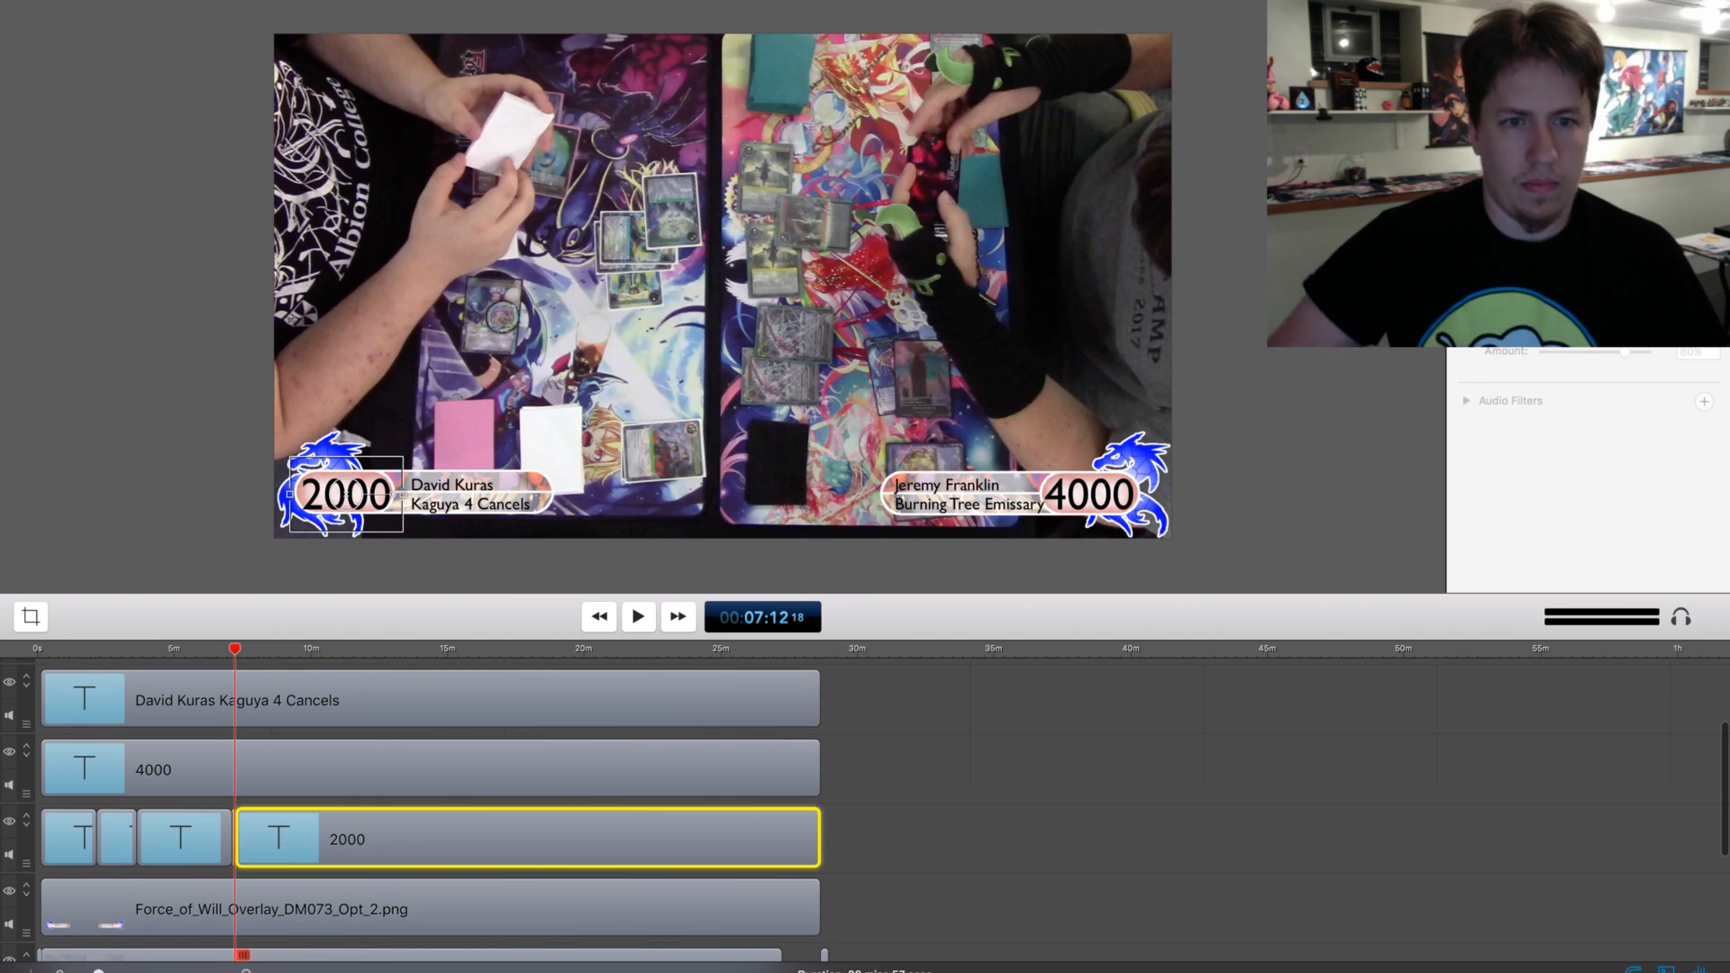
pyautogui.doubleClick(346, 494)
pyautogui.write('1300')
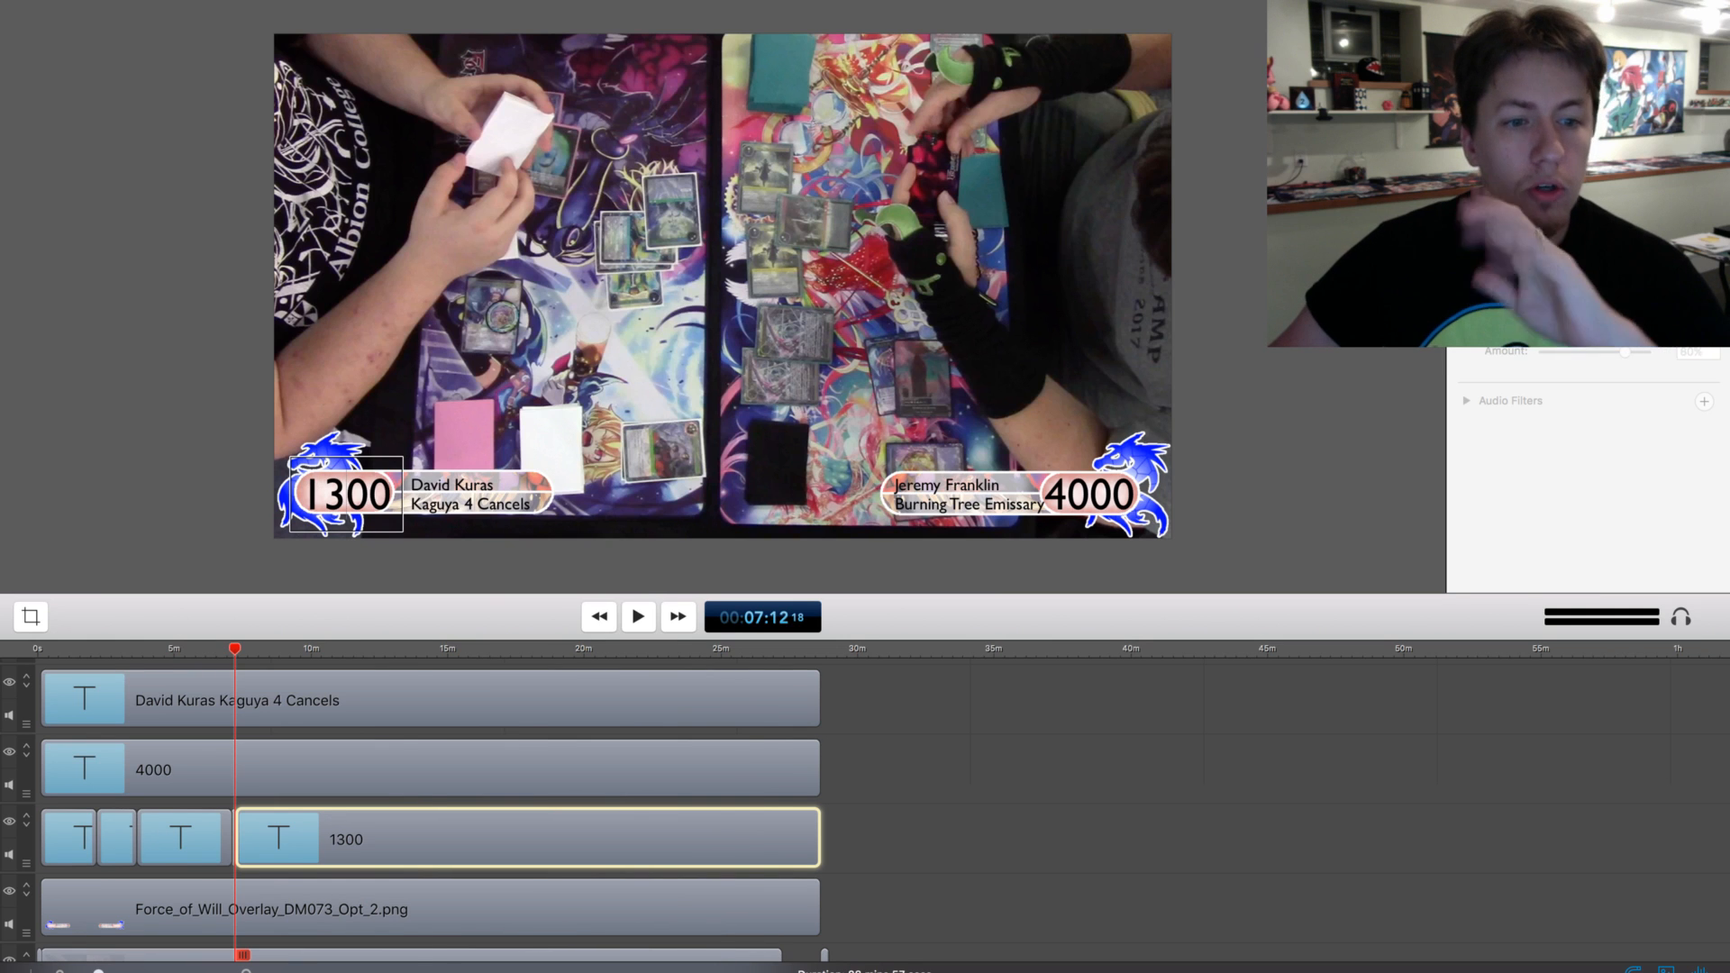
# Review the match footage from about 7:12 to 8:41 for further life total changes
pyautogui.press('space')
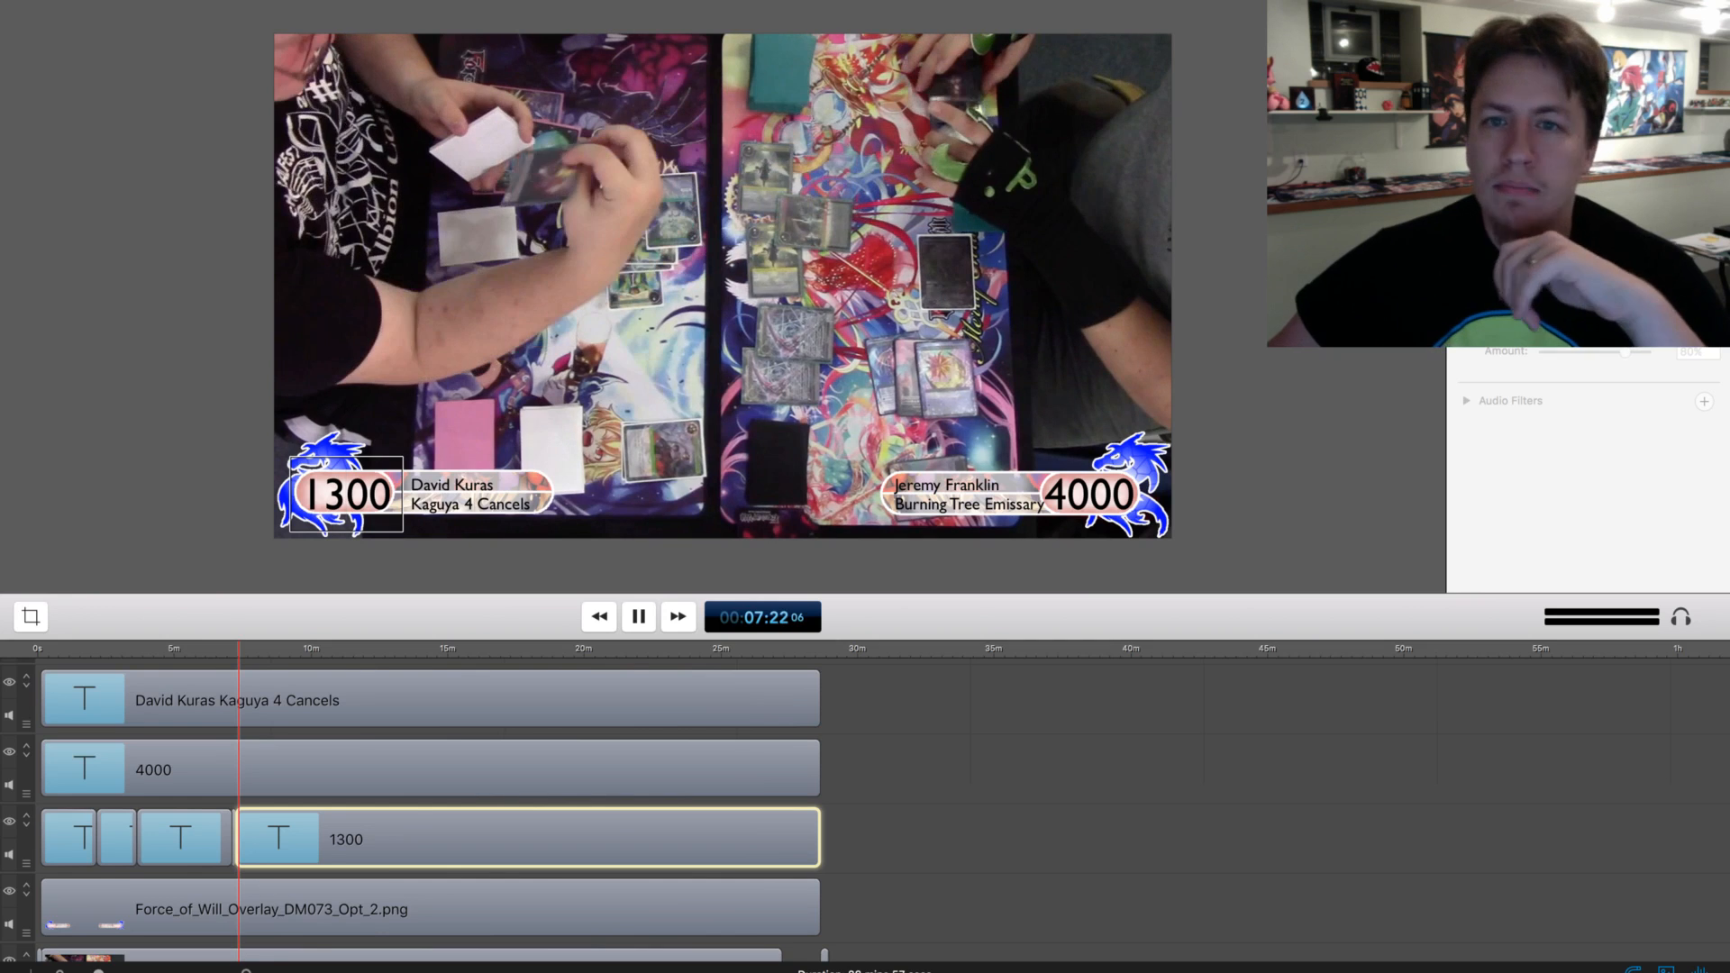
pyautogui.press('super+shift+a')
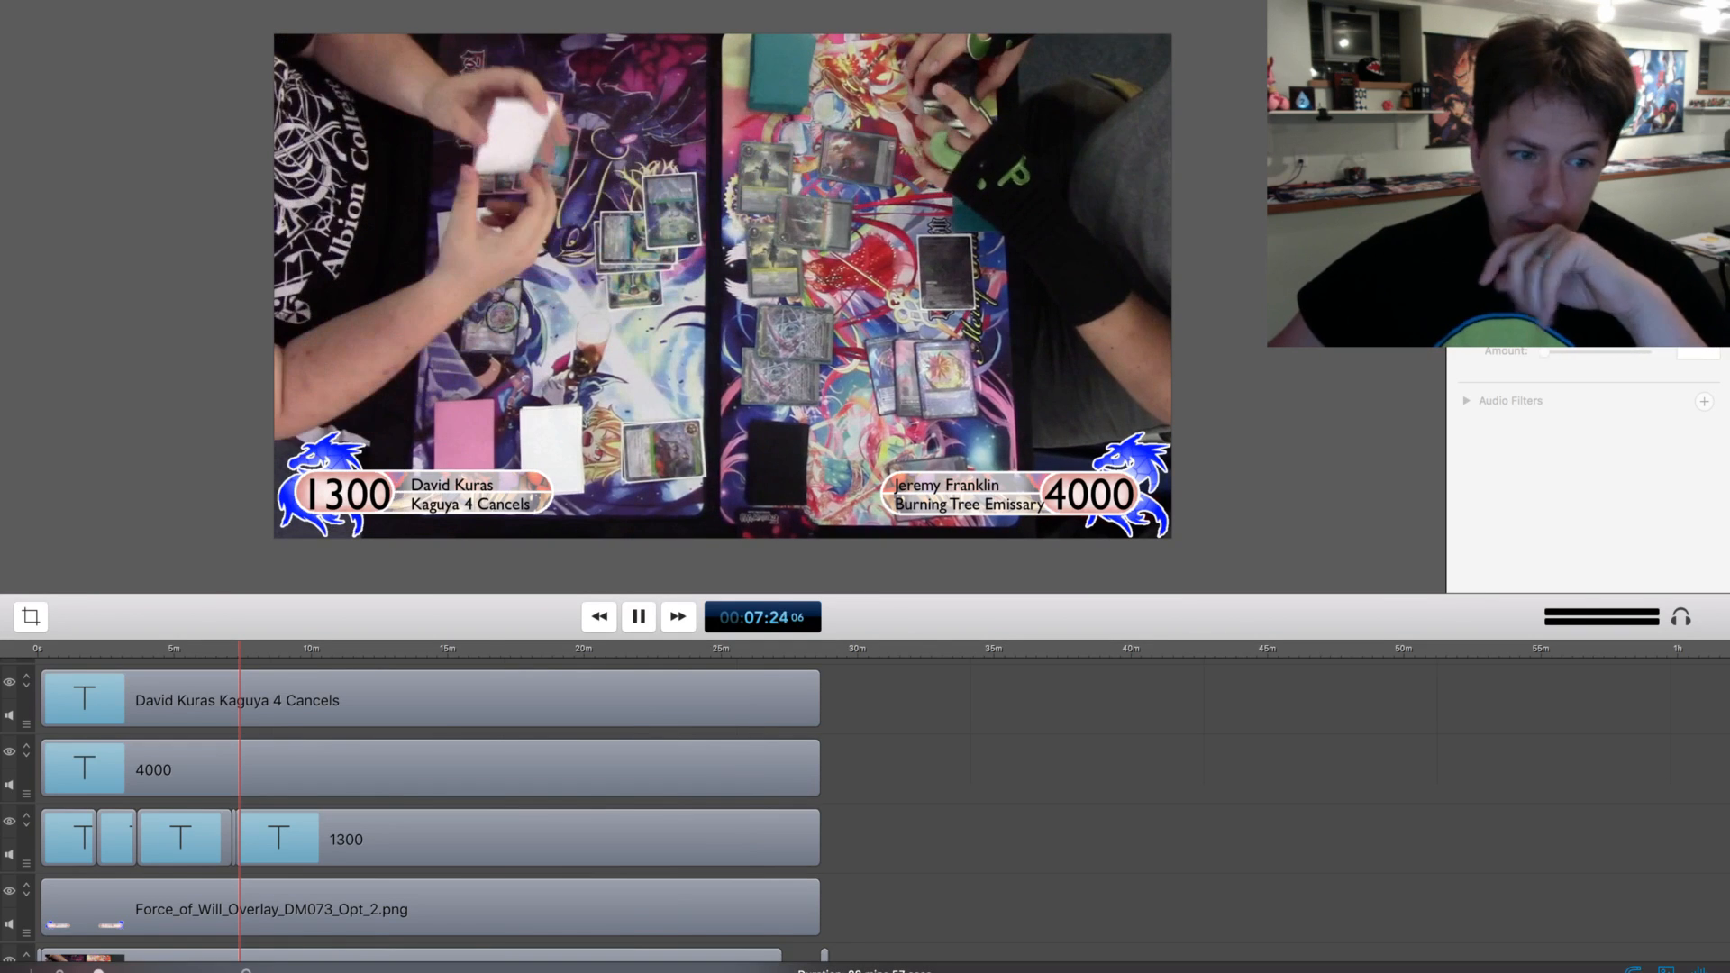
pyautogui.press('space')
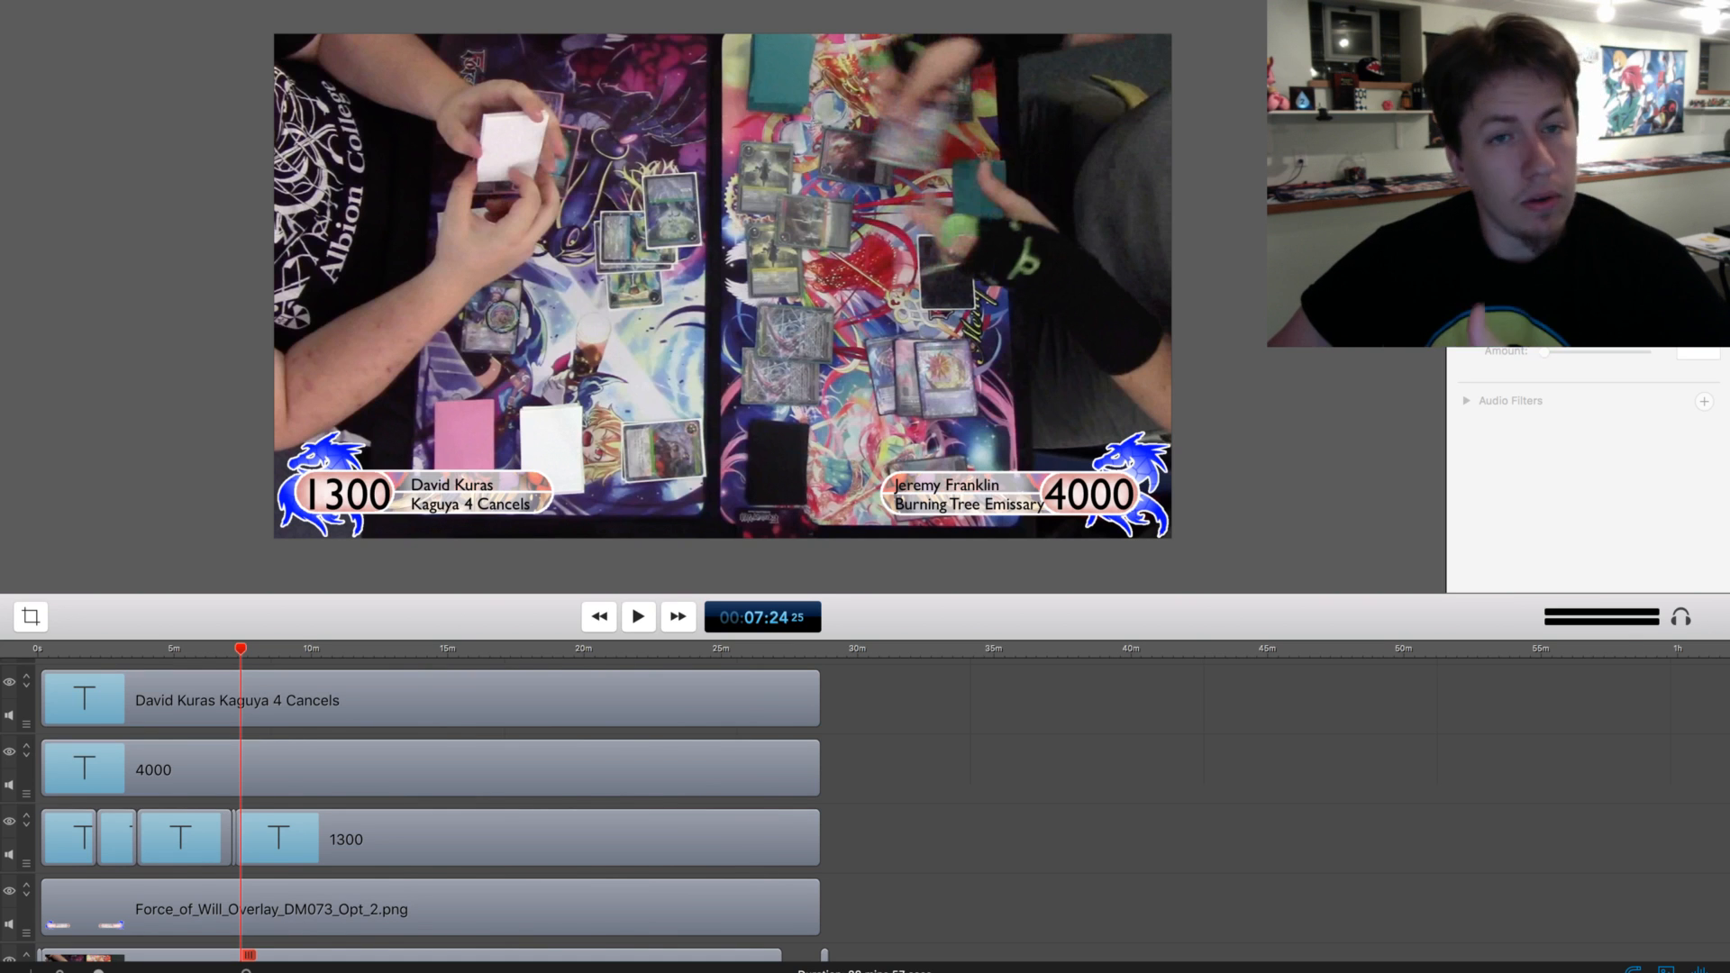
pyautogui.press('space')
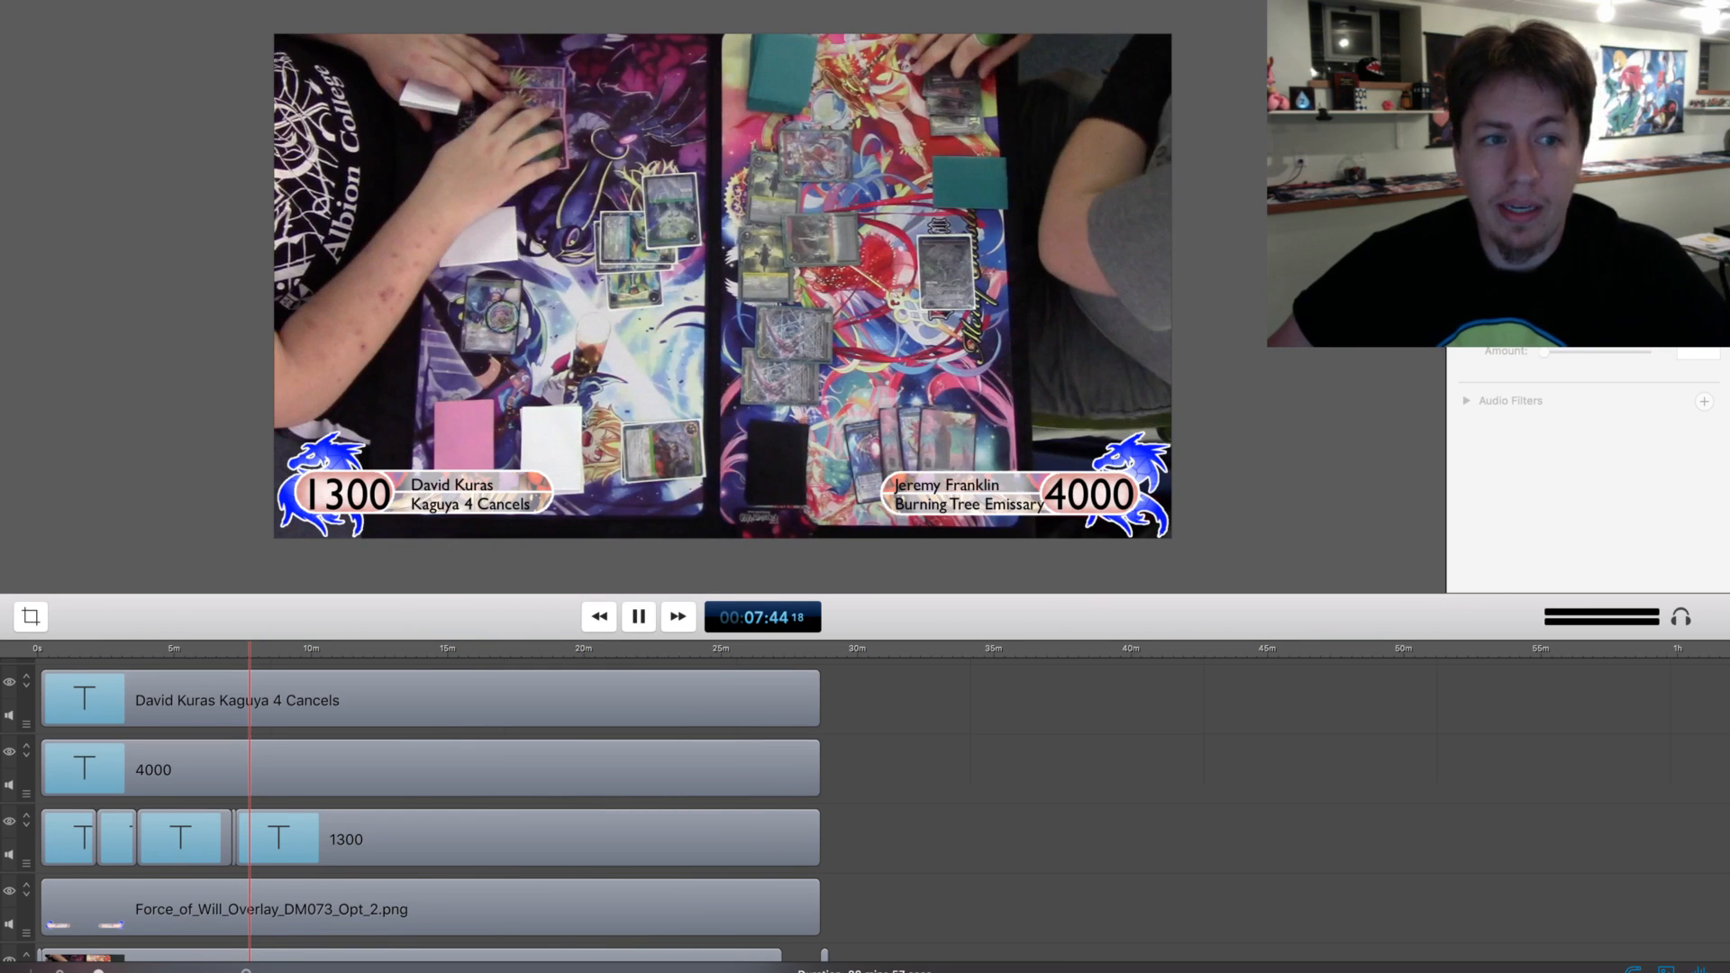
pyautogui.press('space')
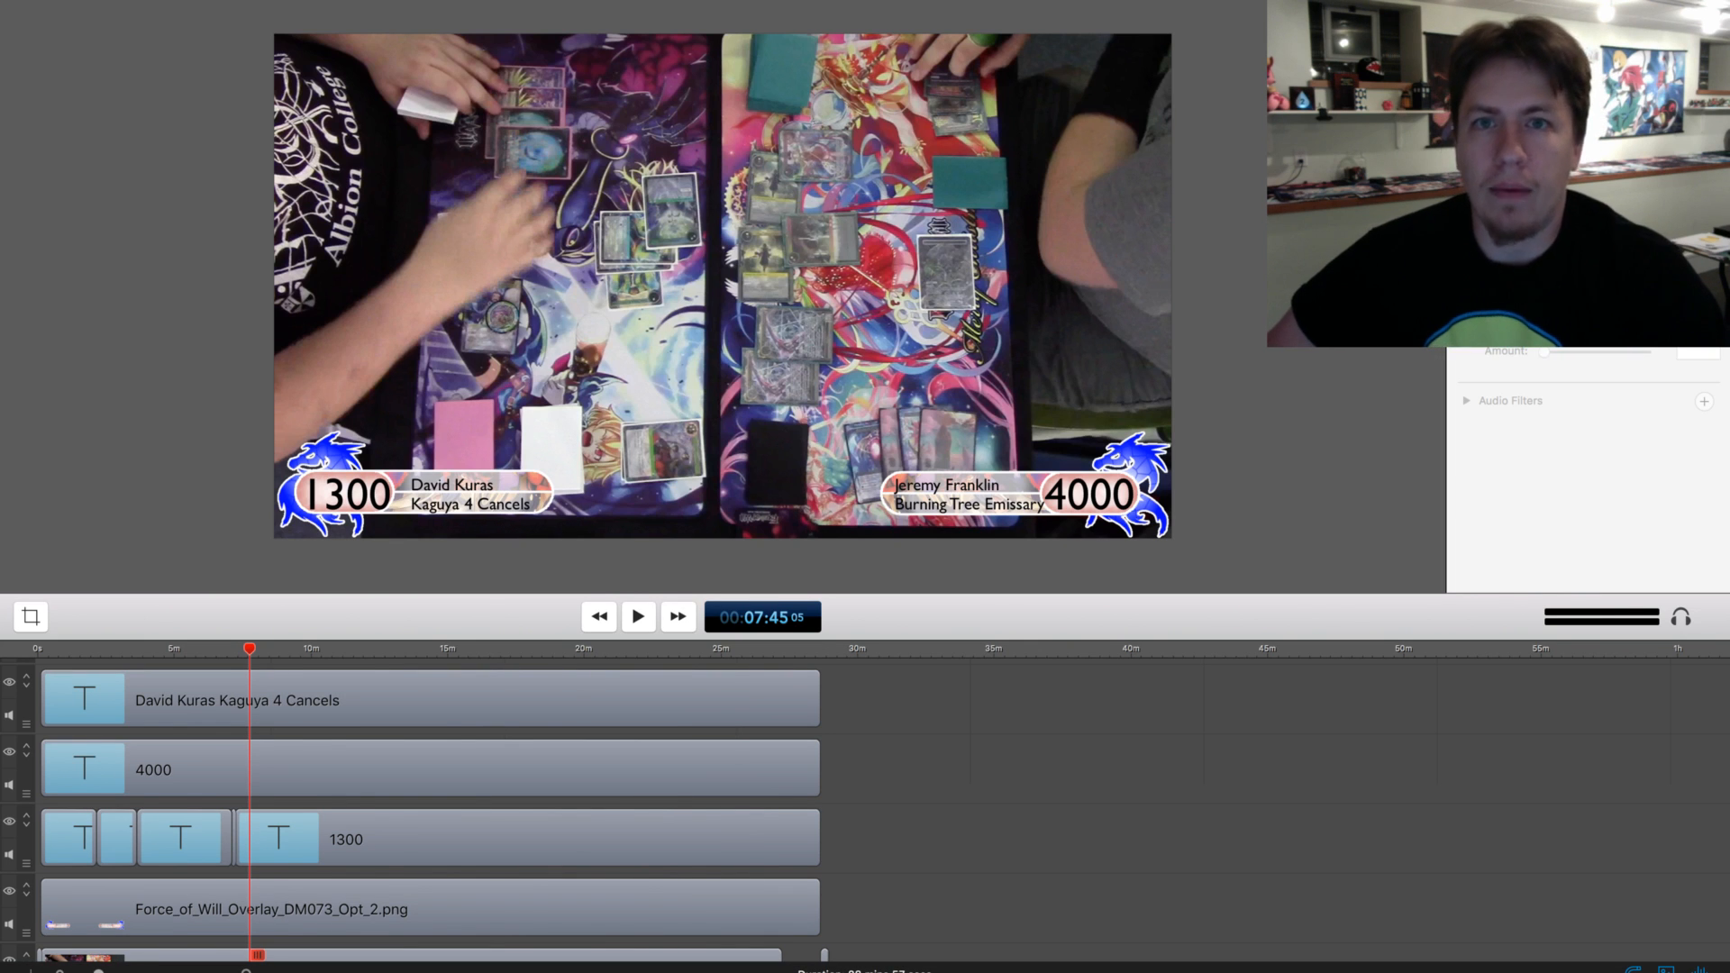
pyautogui.scroll(1, 420, 809)
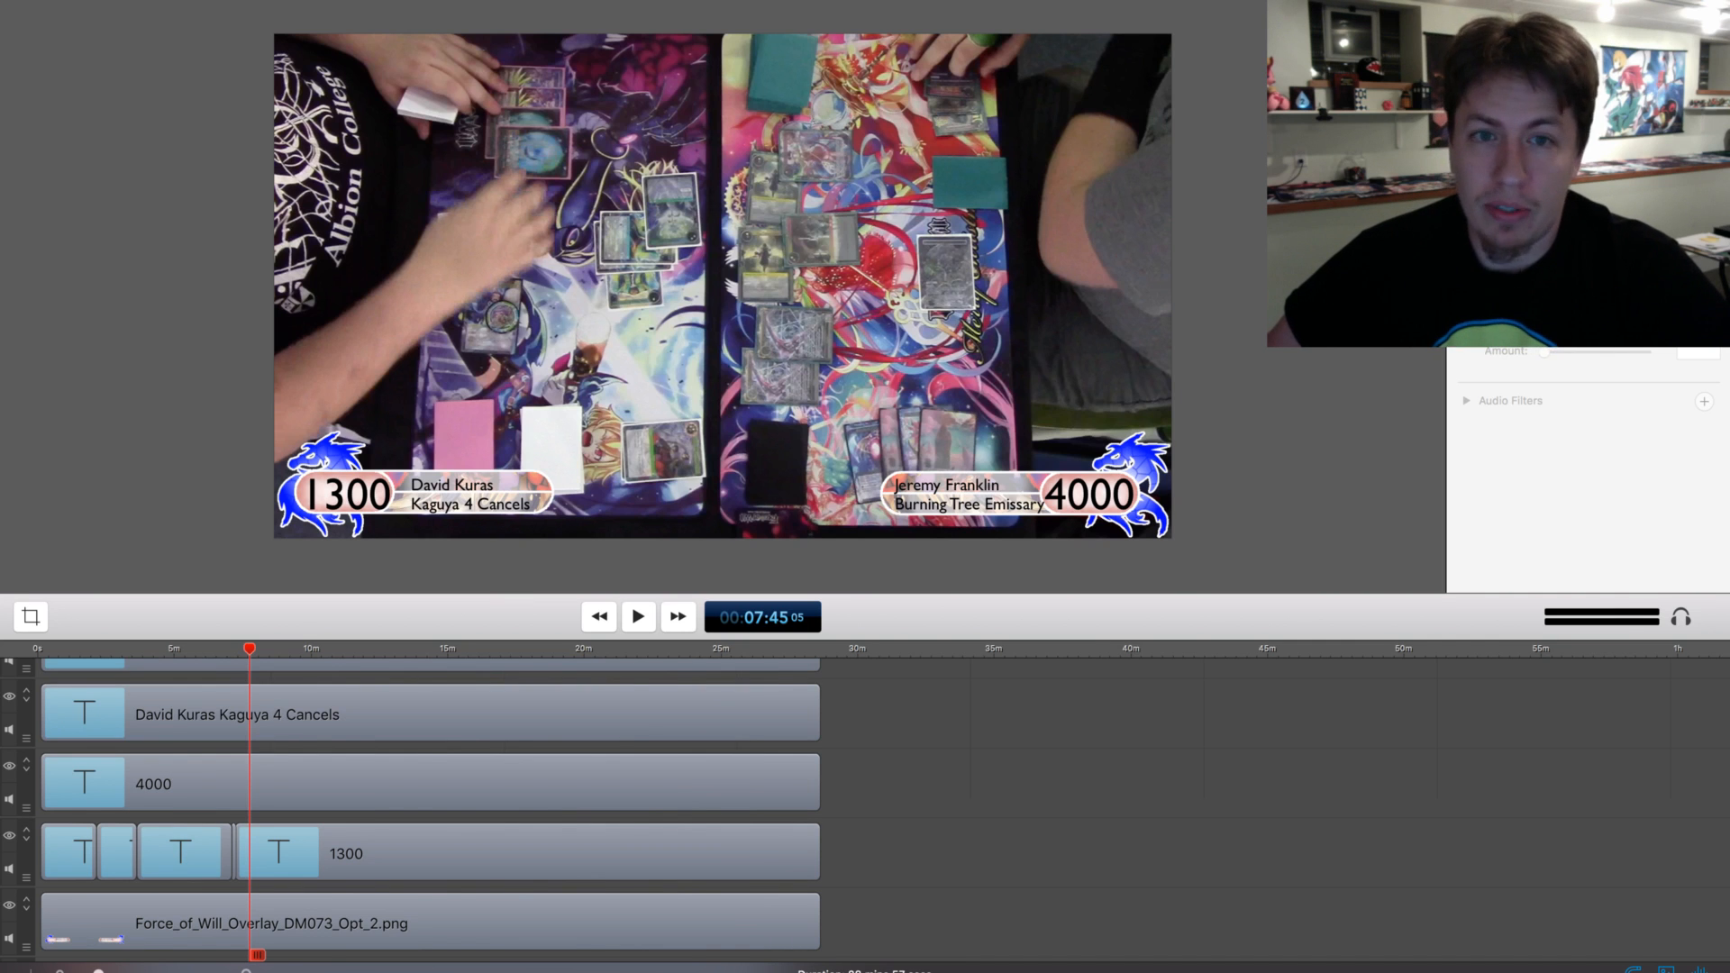
pyautogui.press('space')
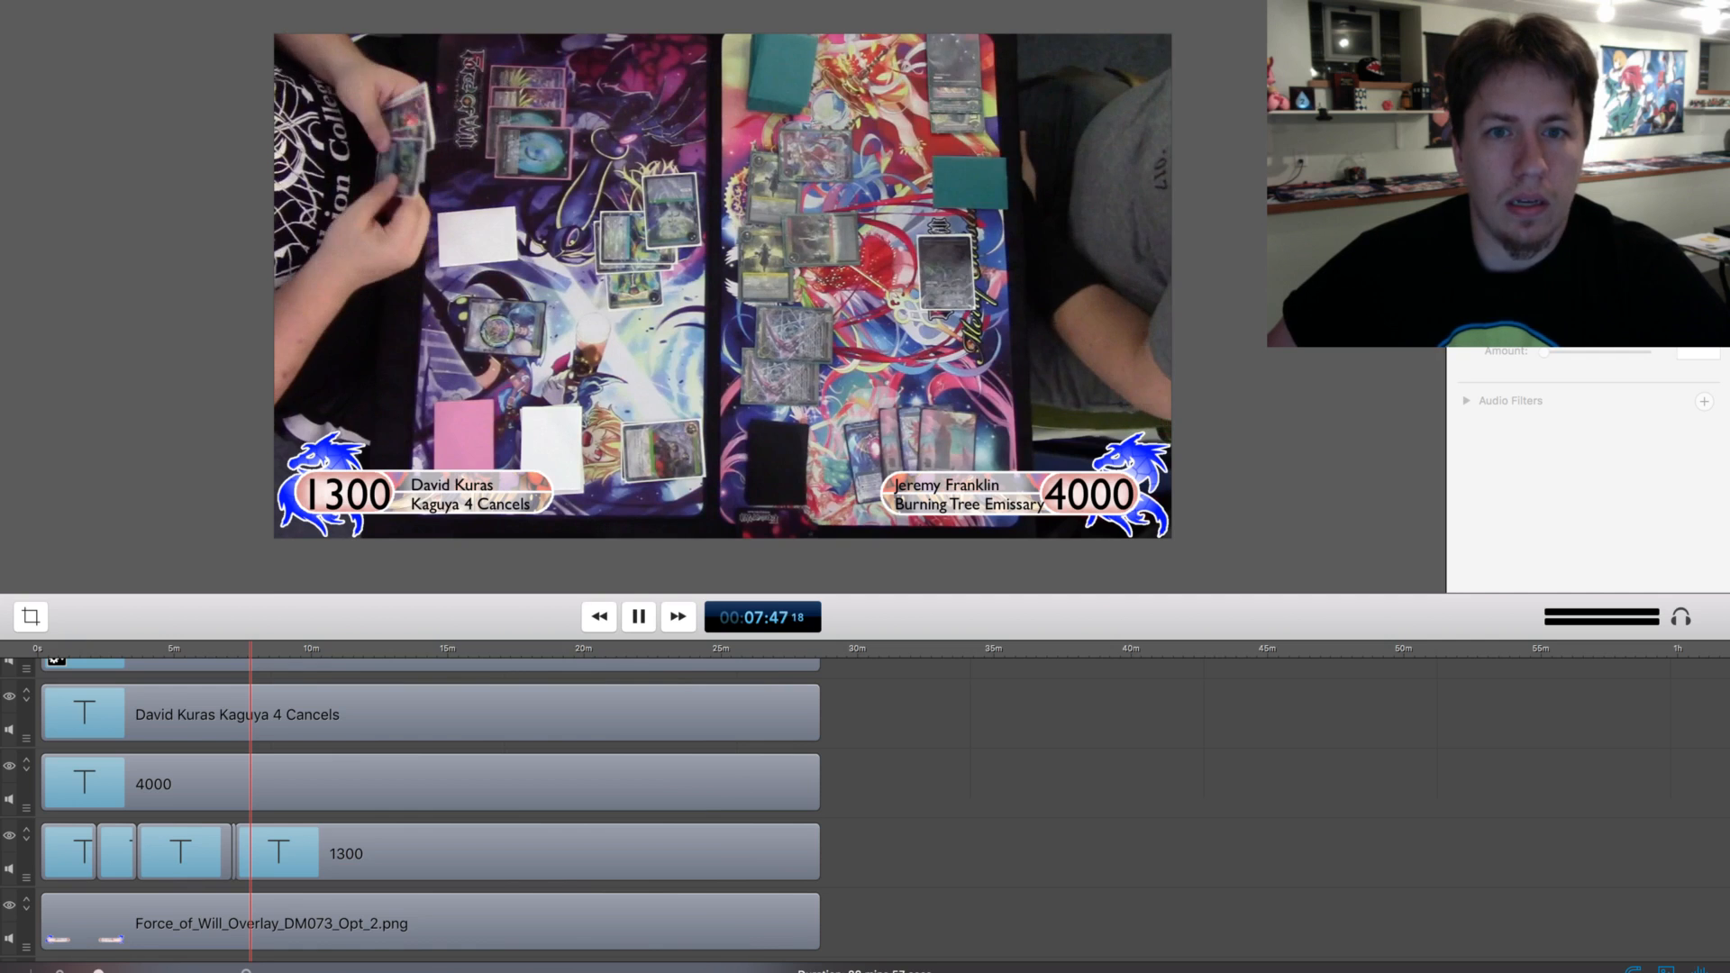
pyautogui.moveTo(250, 649)
pyautogui.mouseDown()
pyautogui.moveTo(231, 648)
pyautogui.moveTo(269, 649)
pyautogui.mouseUp()
pyautogui.press('space')
pyautogui.press('space')
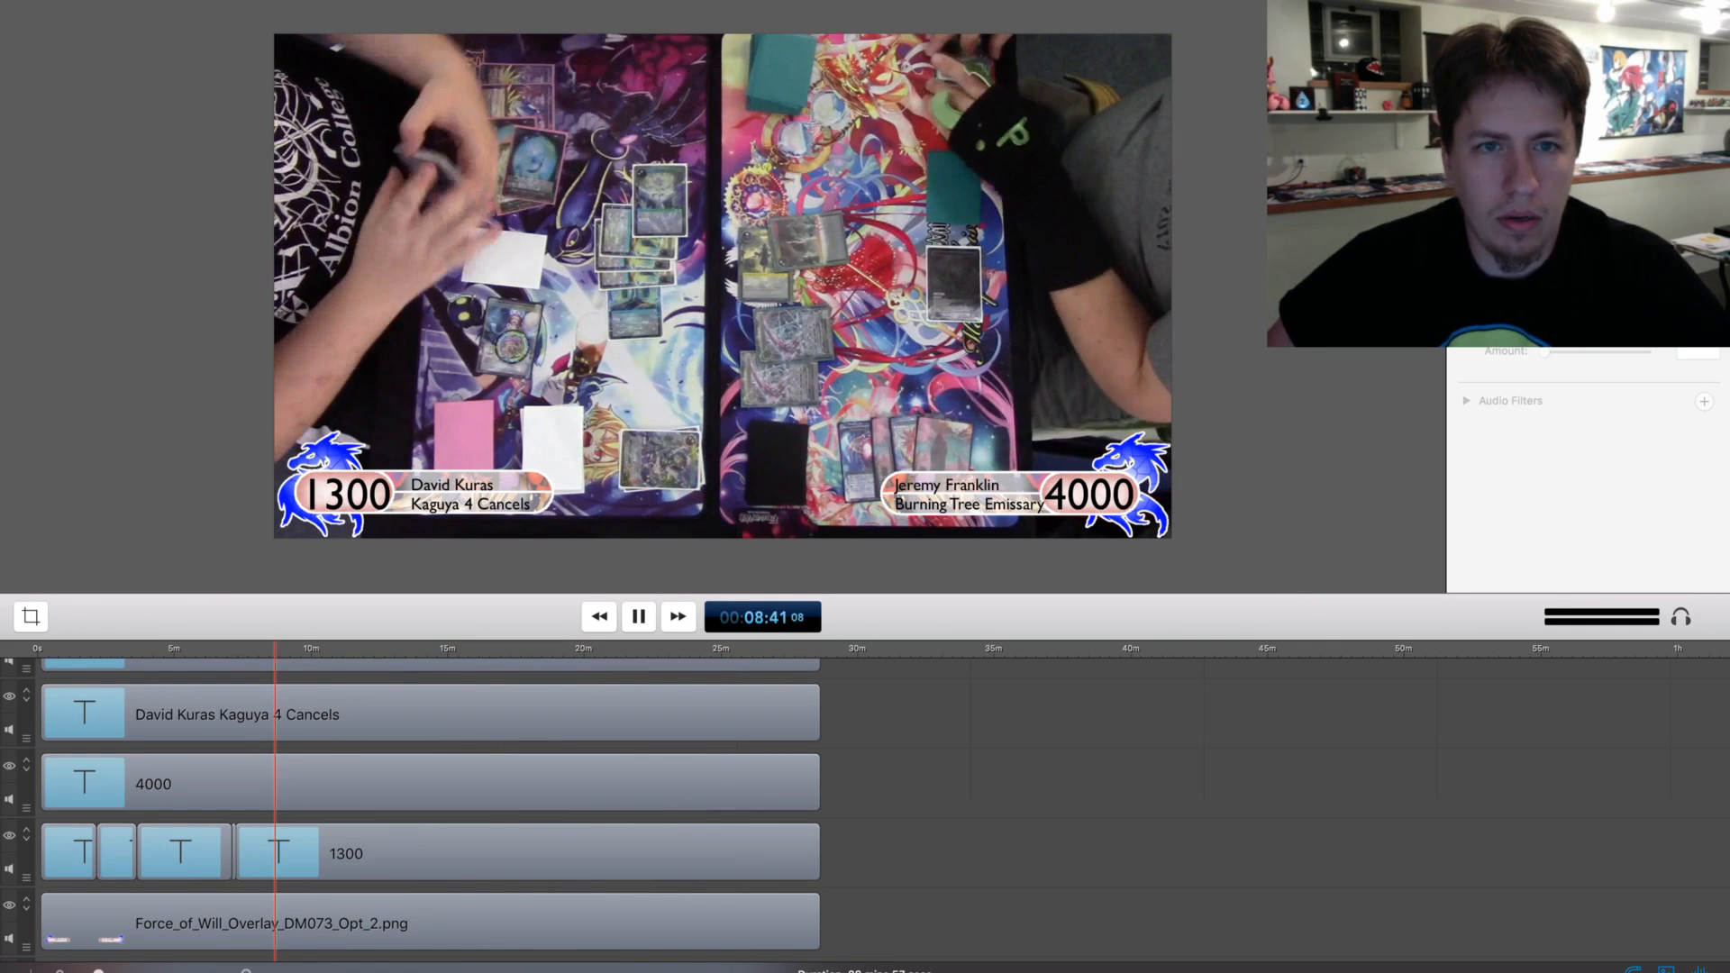
# Split the lower-left 1300 life total clip at about 9:14 and set the text of its second part to 600
pyautogui.moveTo(275, 649); pyautogui.dragTo(289, 649)
pyautogui.press('space')
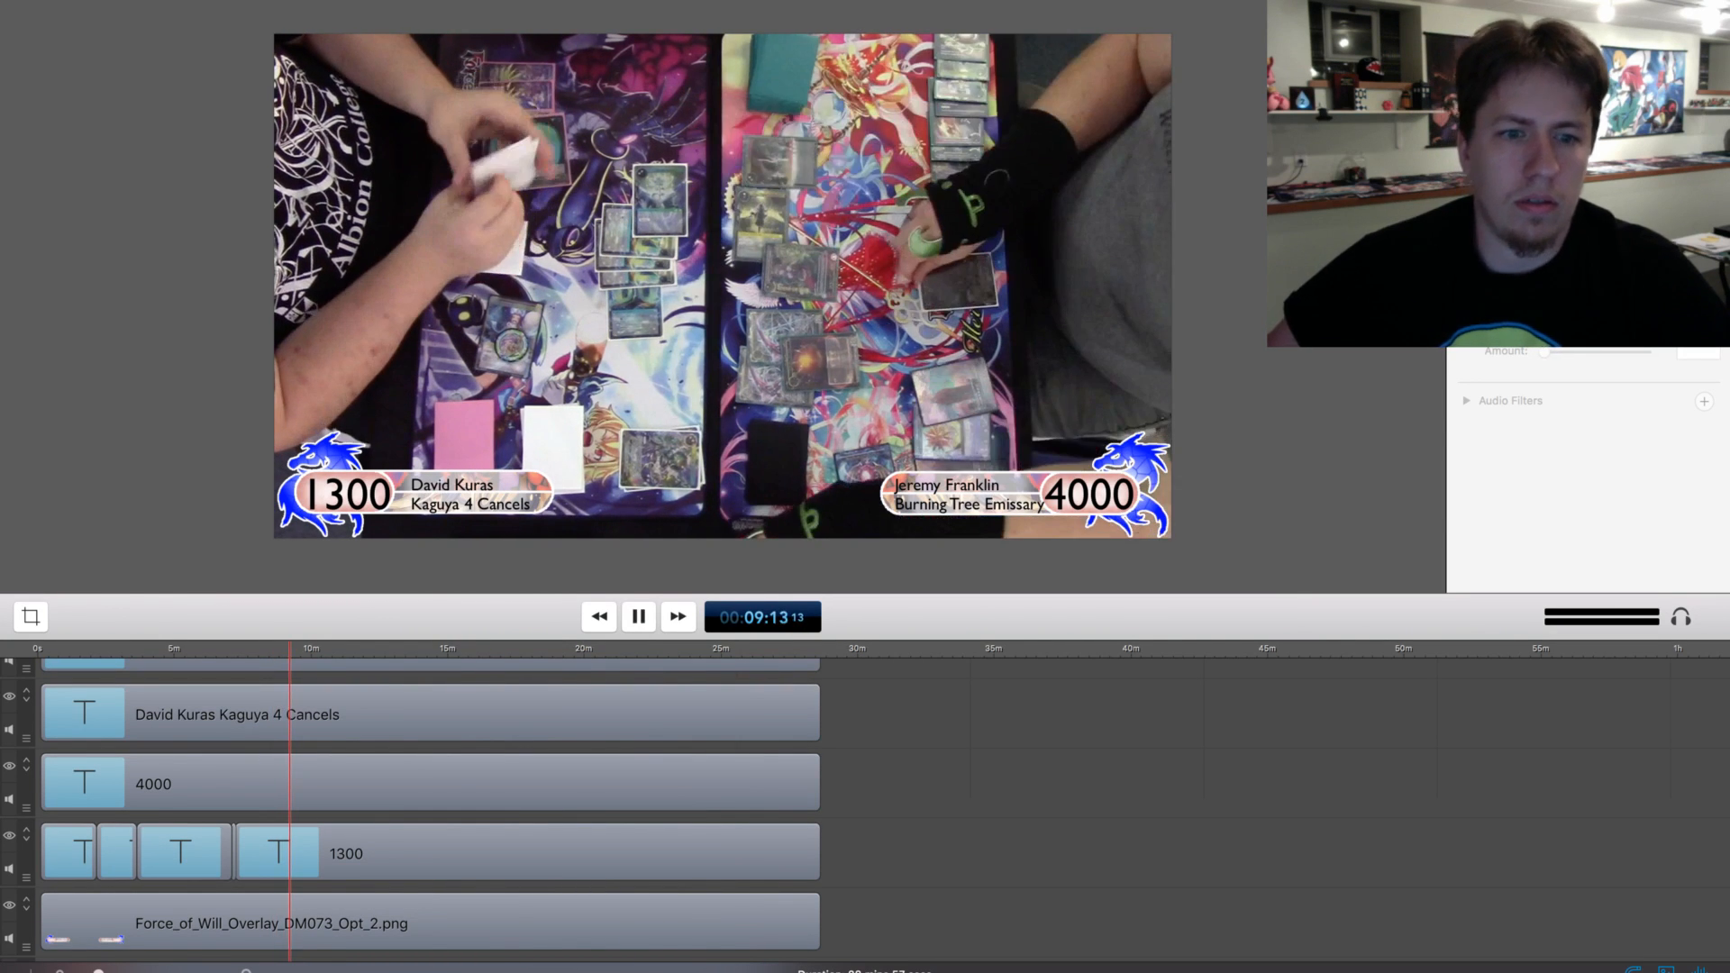
pyautogui.press('space')
pyautogui.click(310, 853)
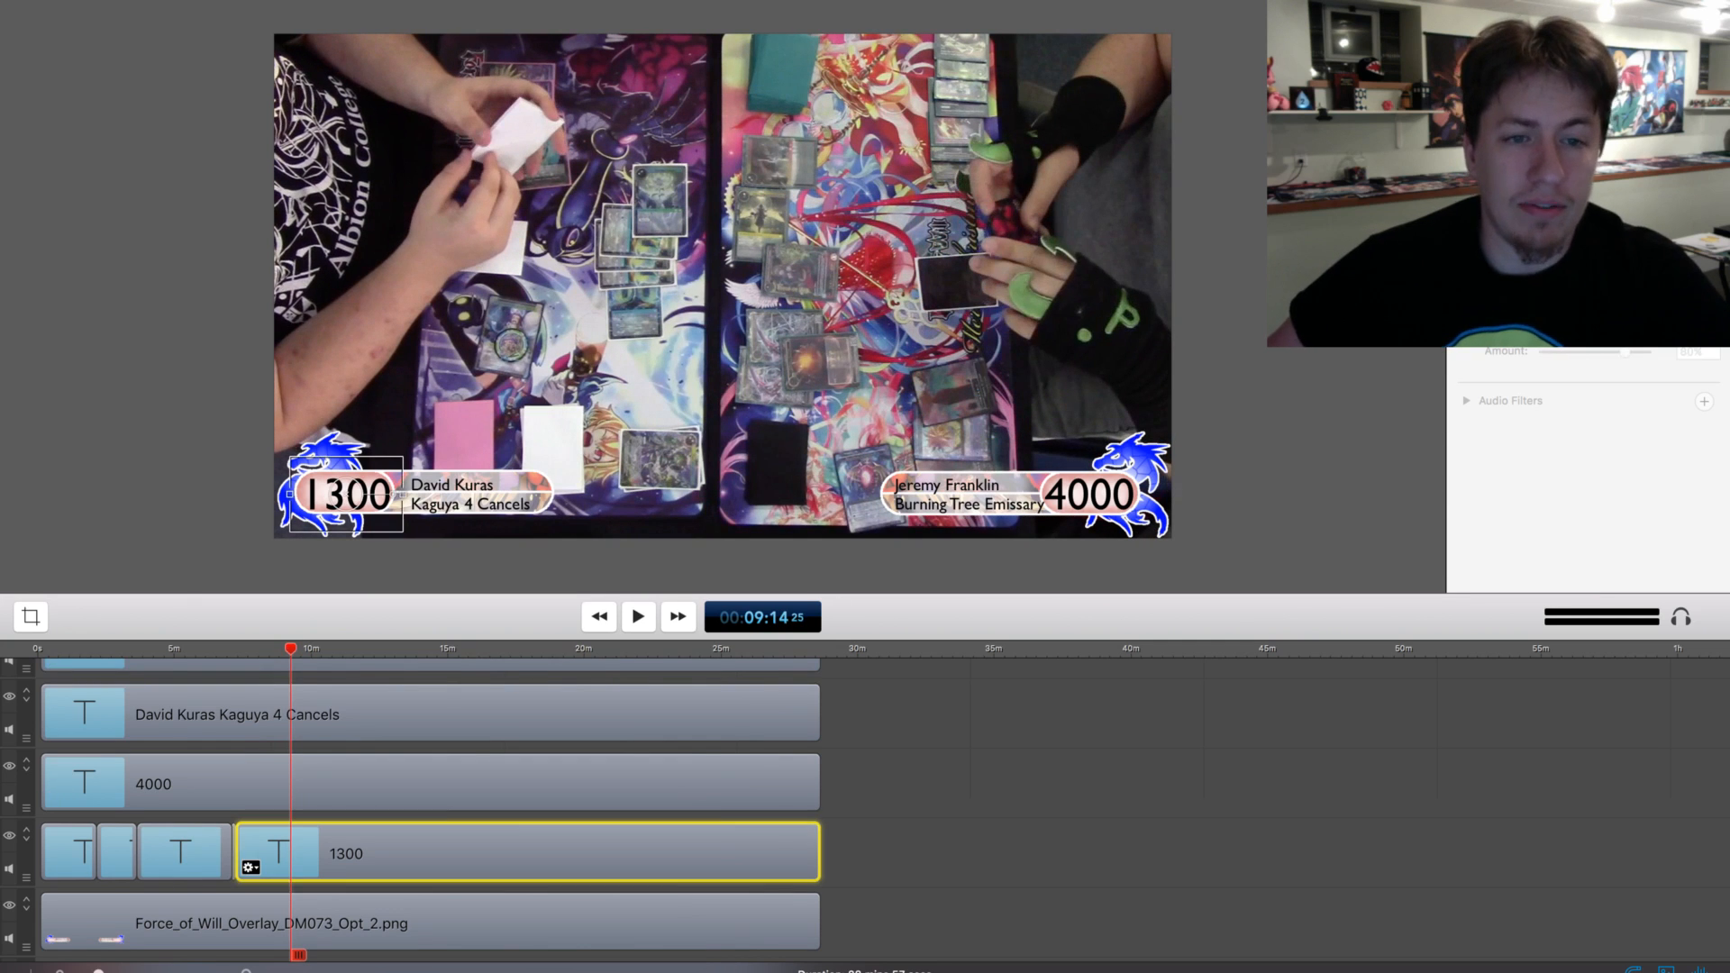
pyautogui.press('t')
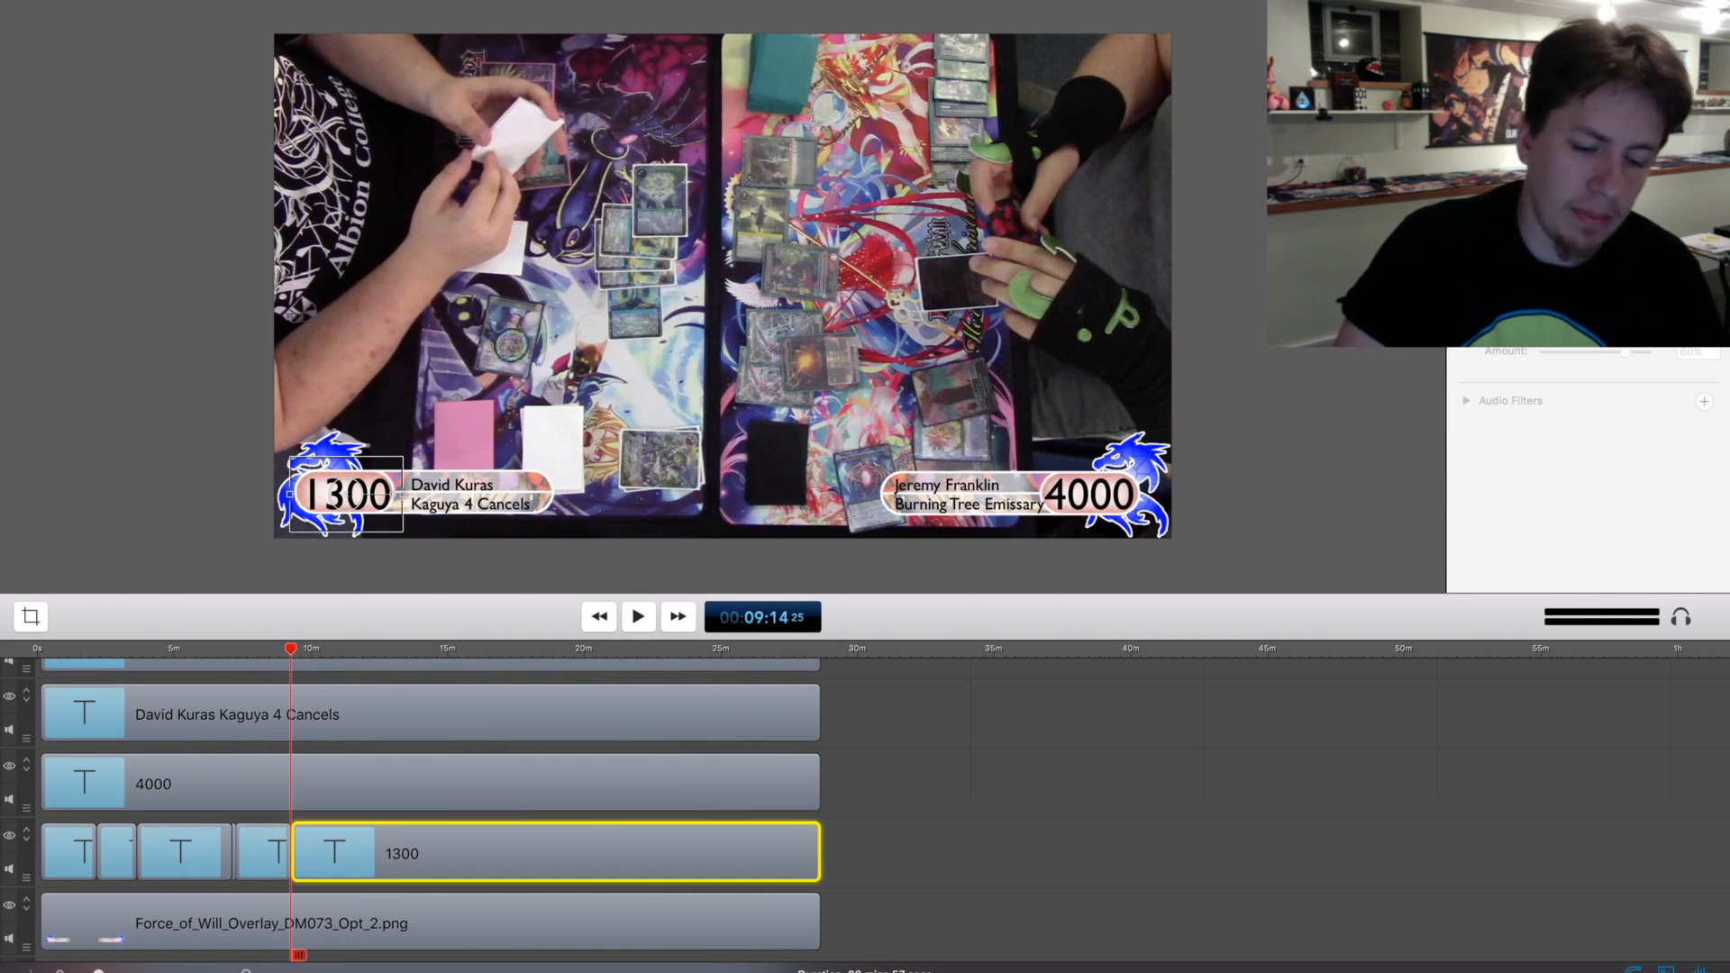
pyautogui.press('BackSpace')
pyautogui.press('BackSpace')
pyautogui.write('6')
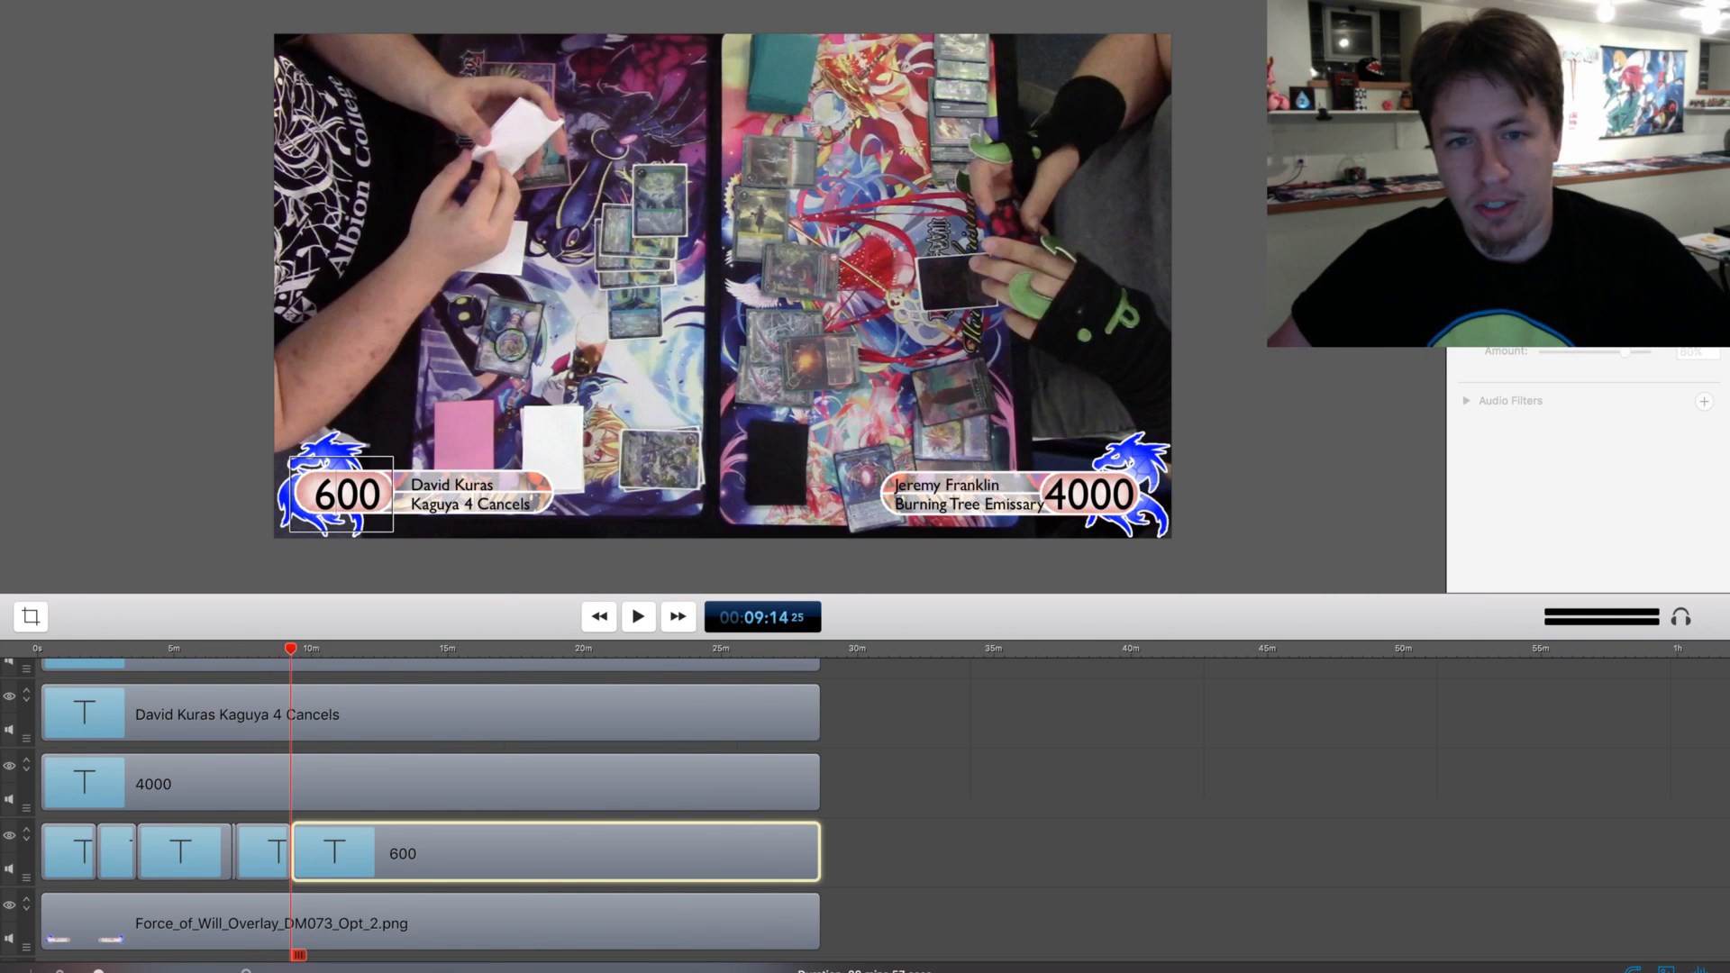
# Review the match footage from about 9:14 to 10:59 for further life total changes
pyautogui.press('space')
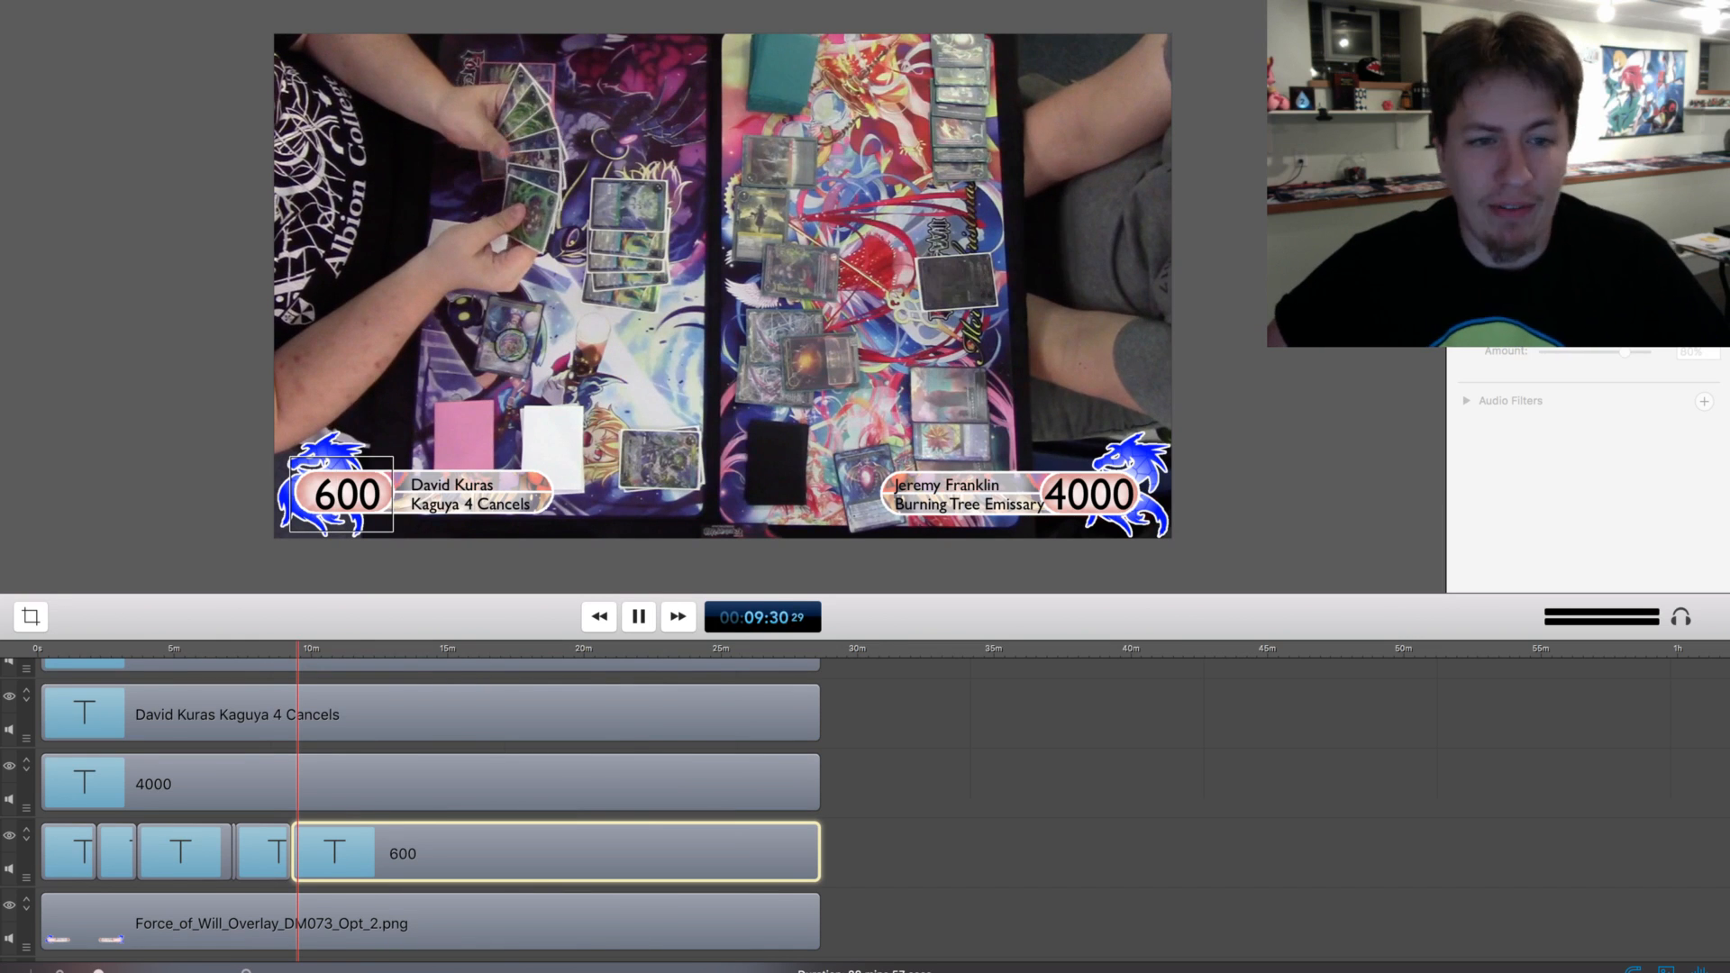
pyautogui.scroll(1, 865, 811)
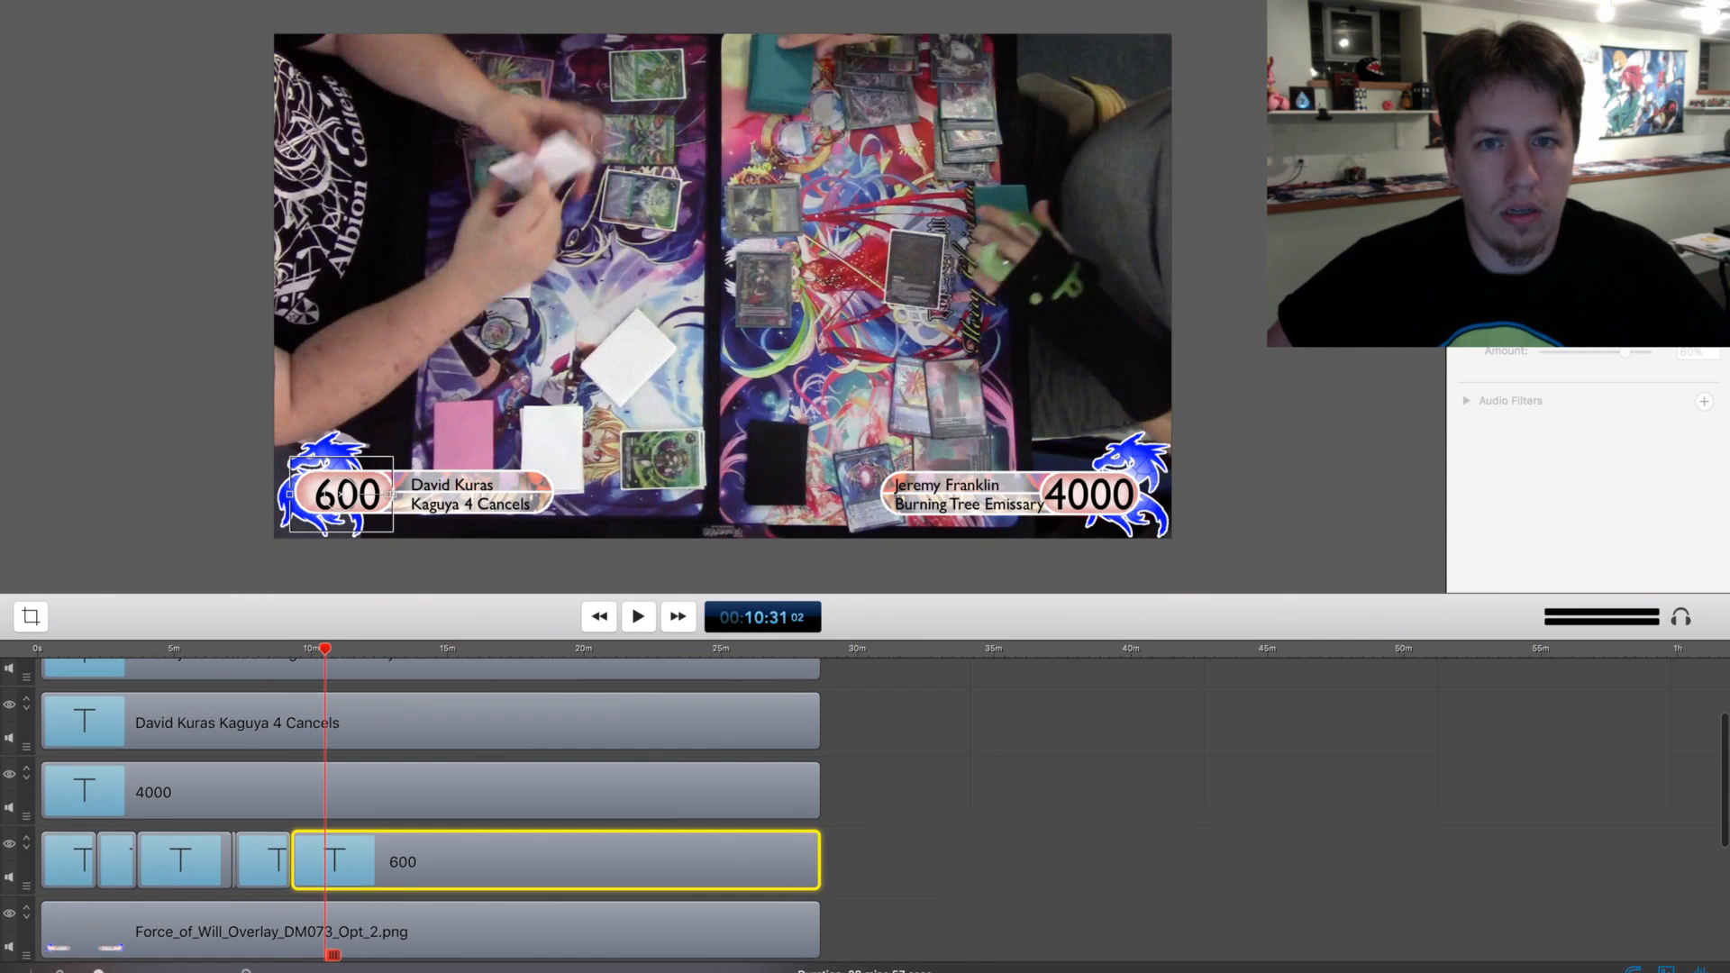
pyautogui.press('space')
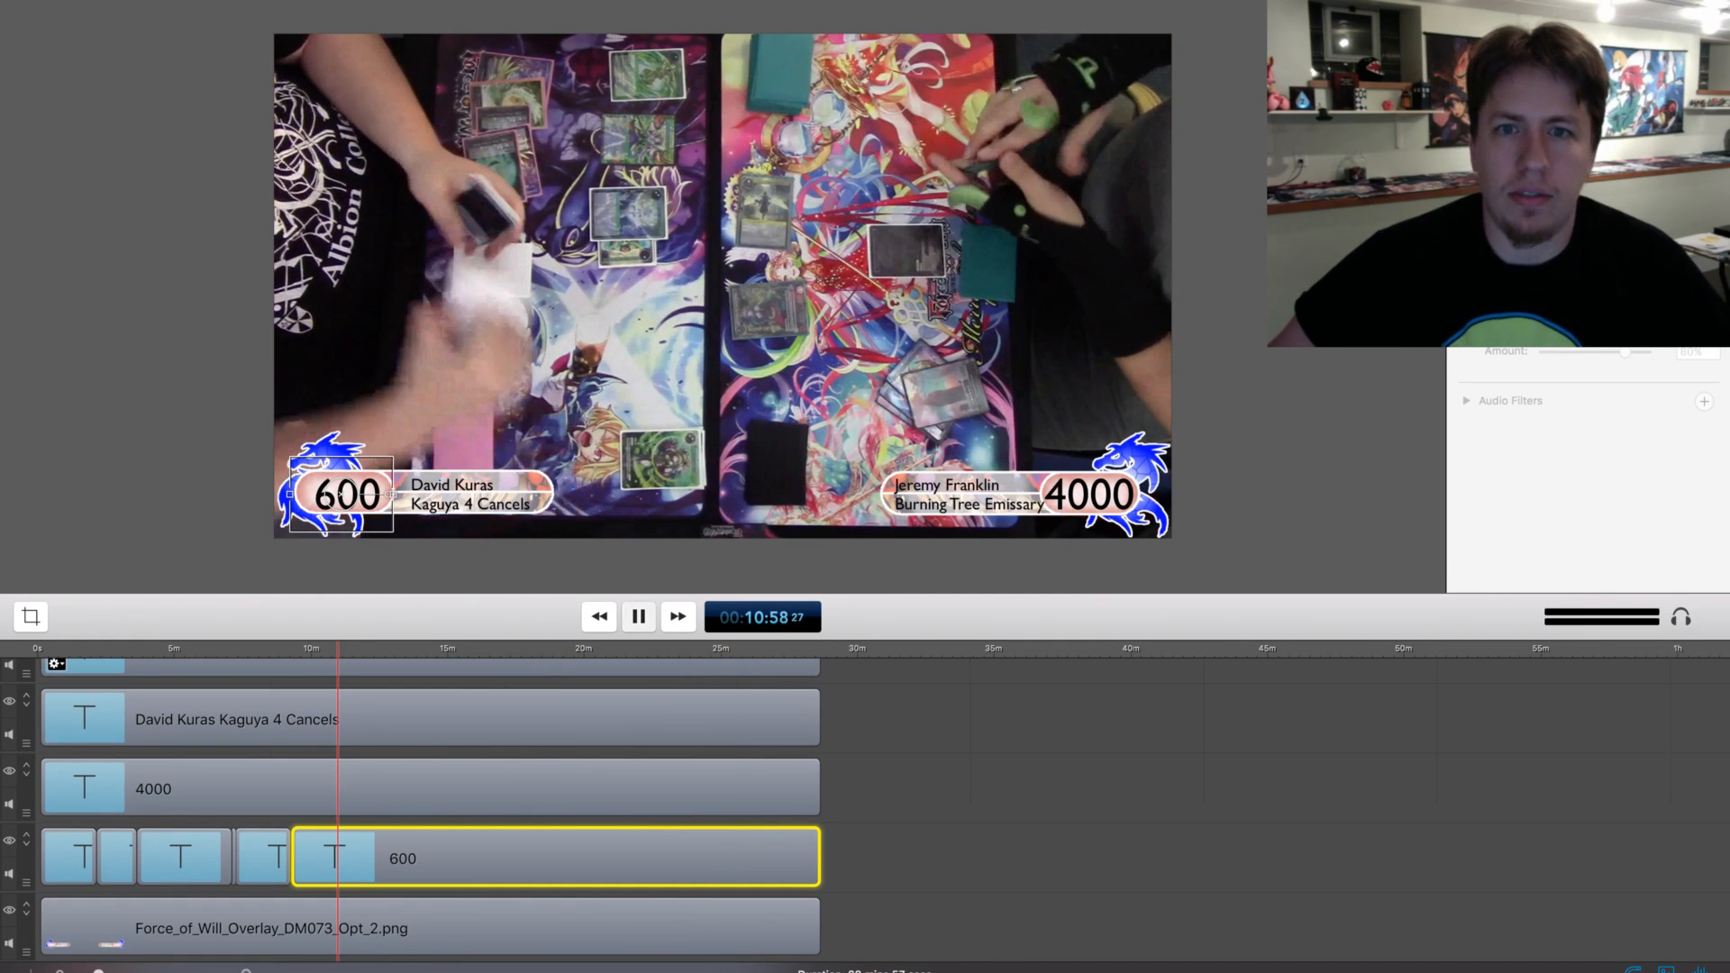
pyautogui.press('space')
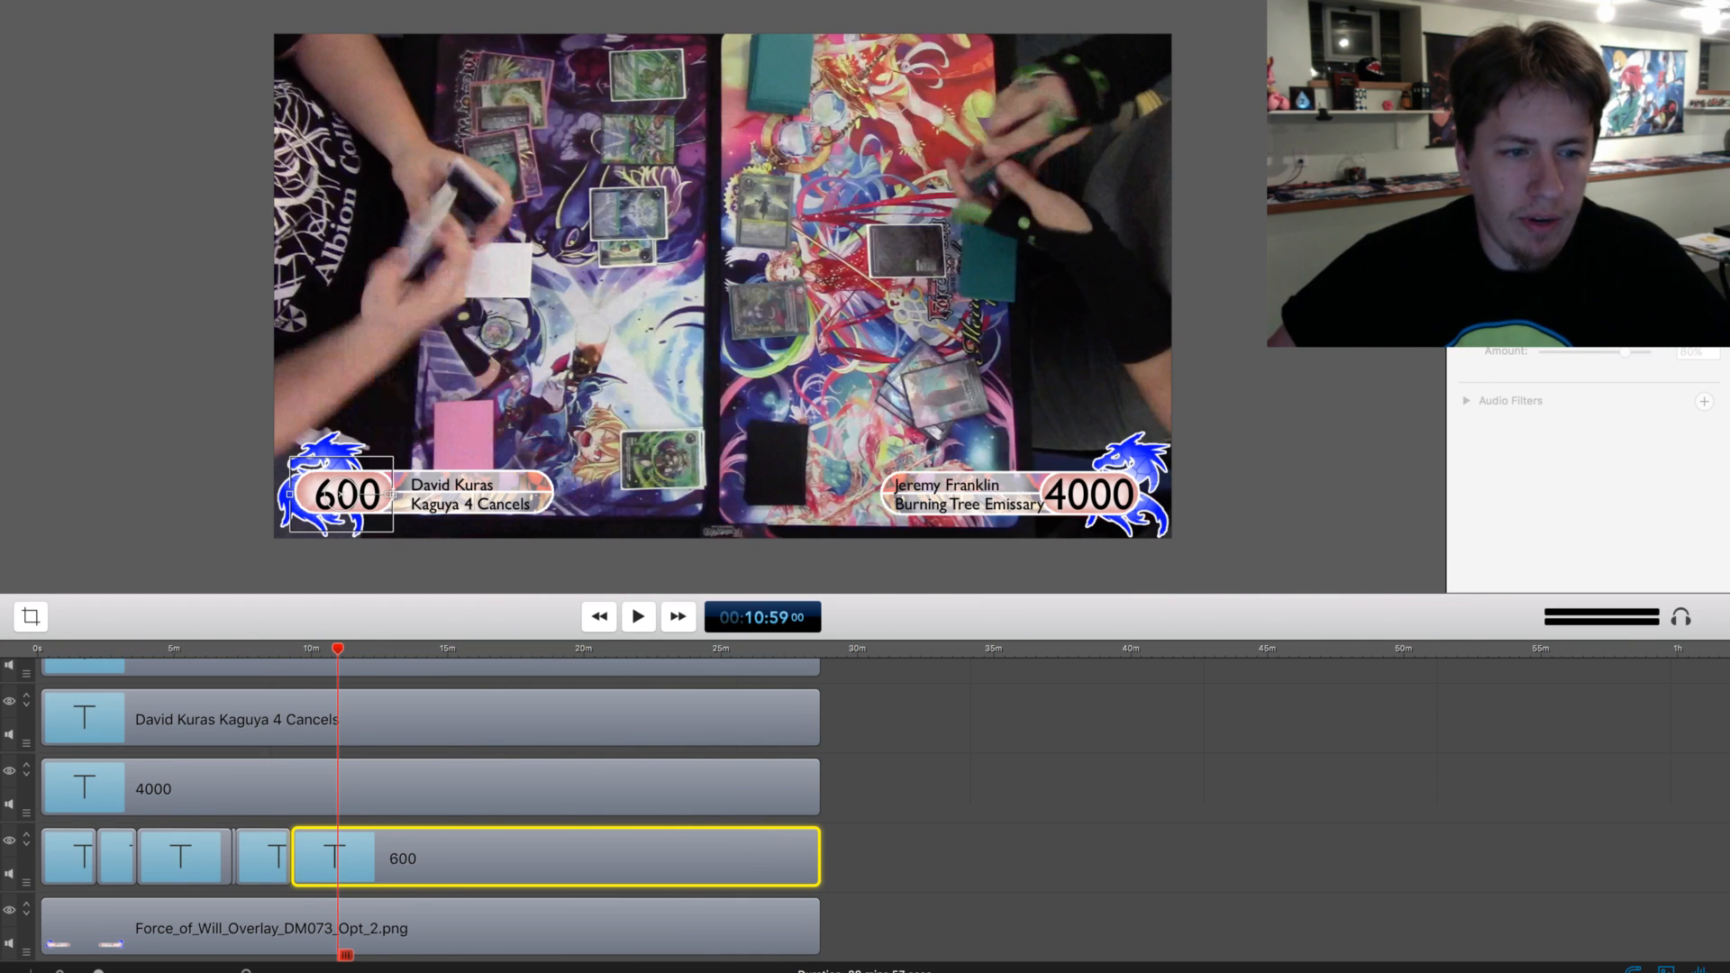
# Step back through the footage just before 10:59 to examine when the match's final life total change happens
pyautogui.press('Escape')
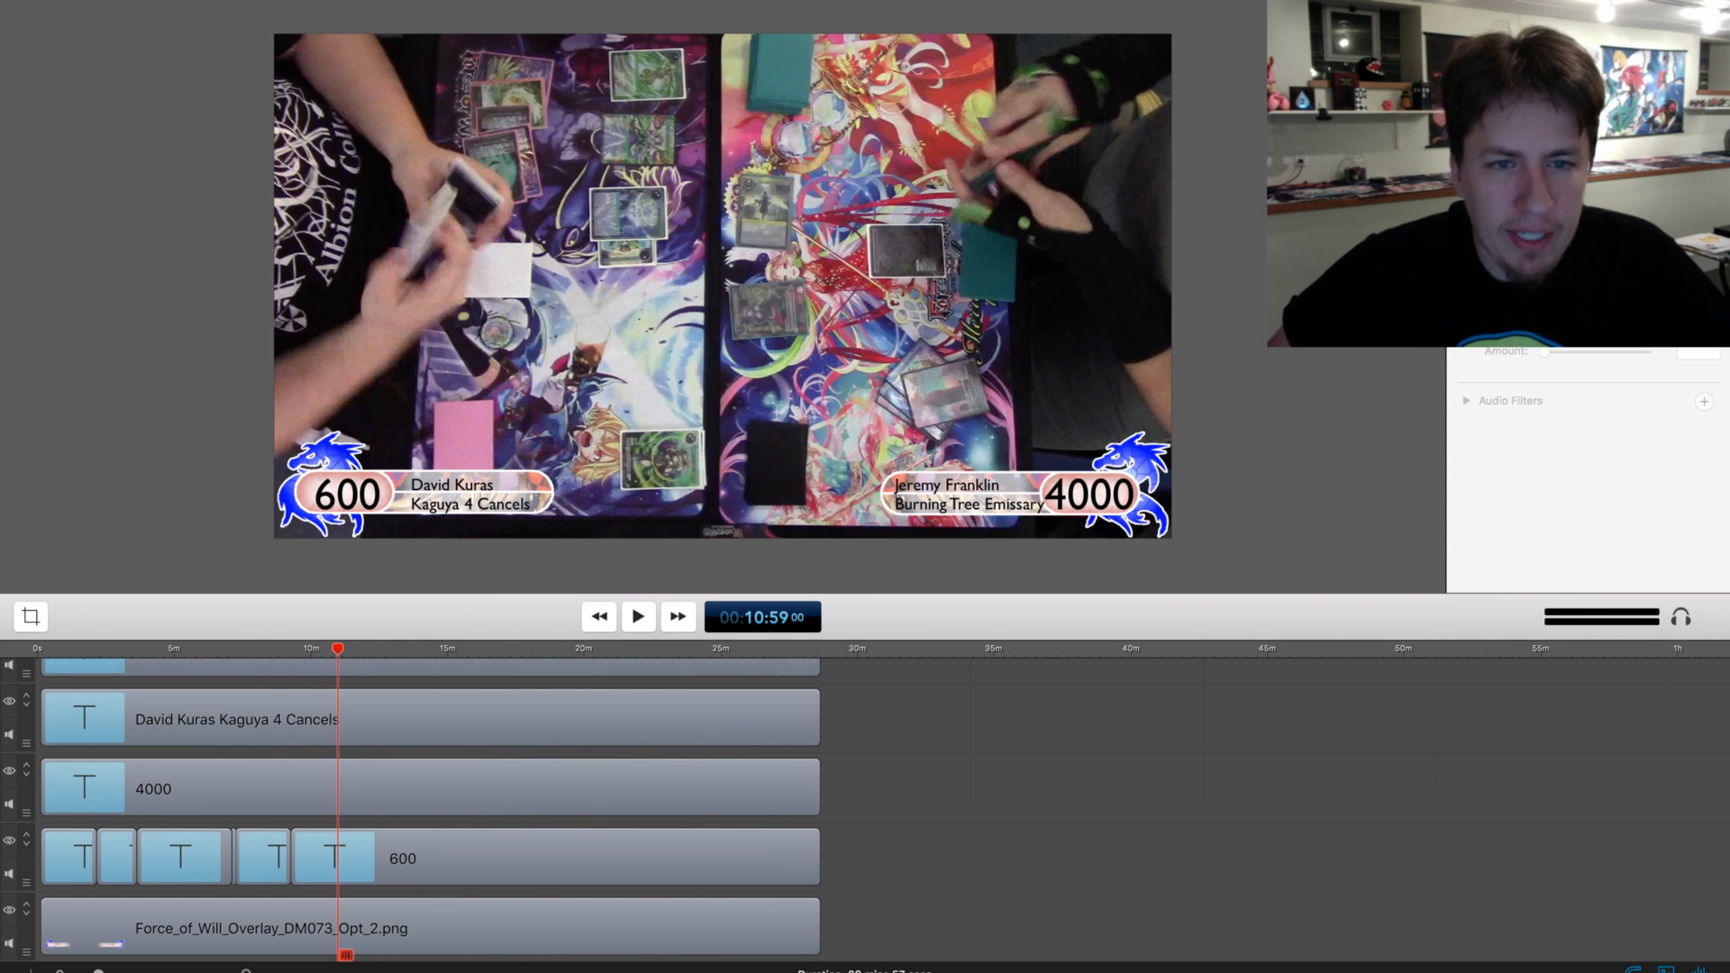
pyautogui.click(316, 865)
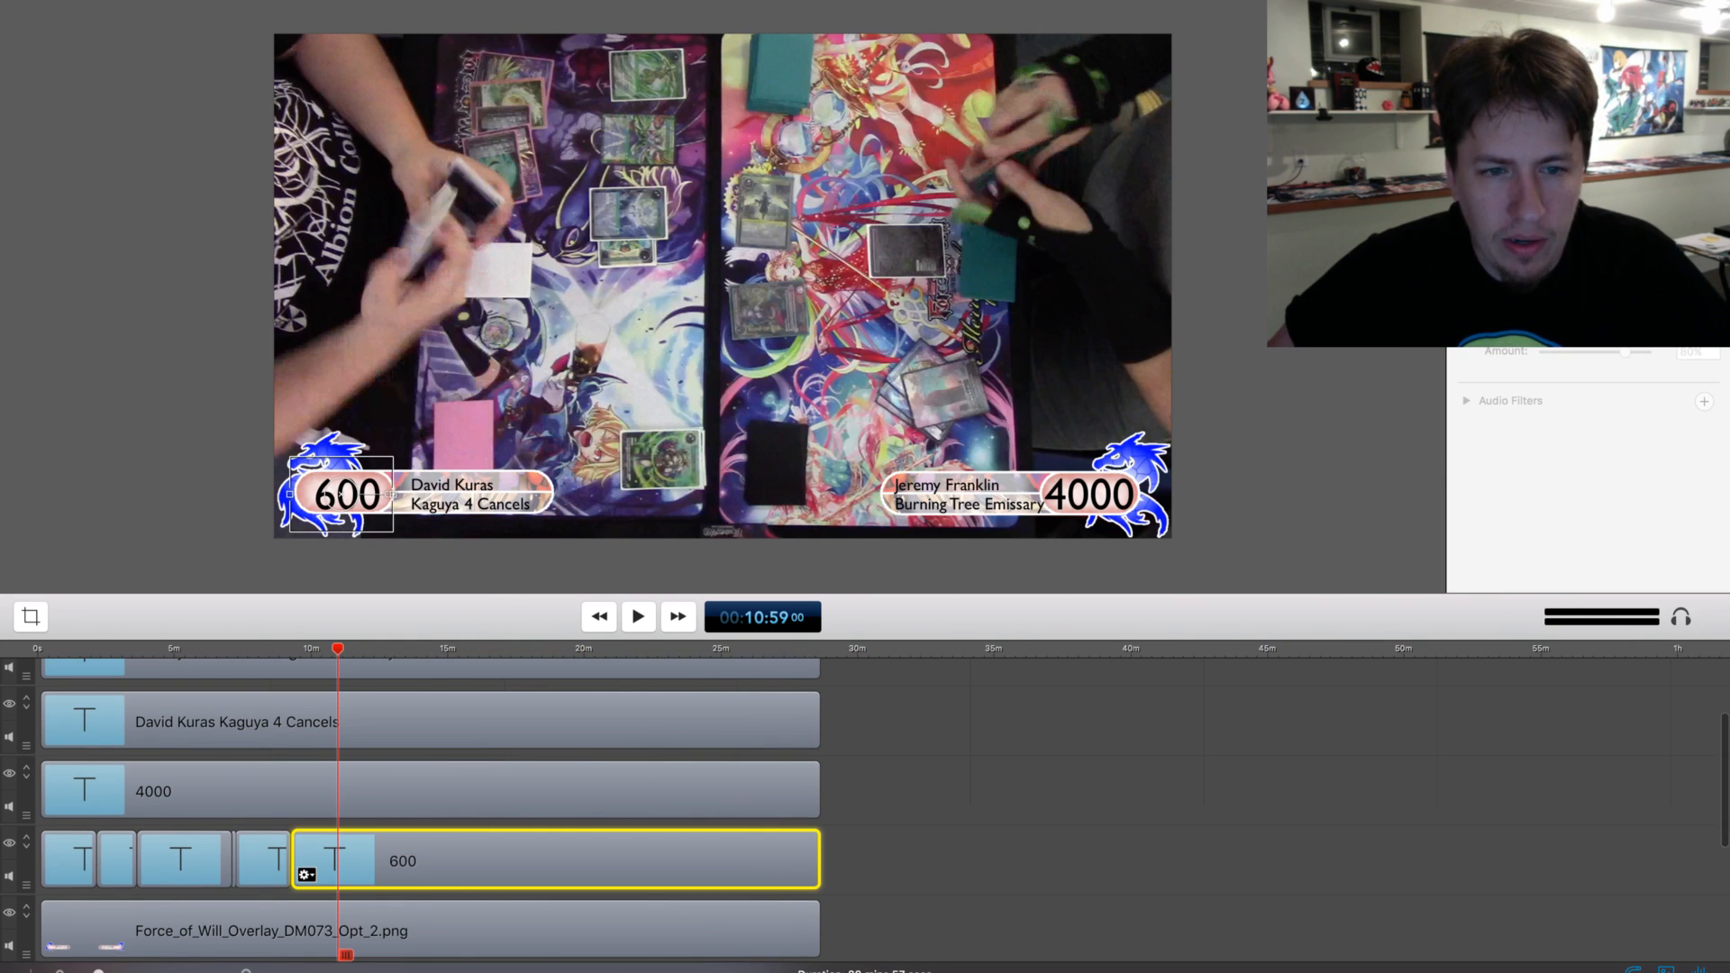
pyautogui.click(360, 793)
pyautogui.scroll(-1, 360, 797)
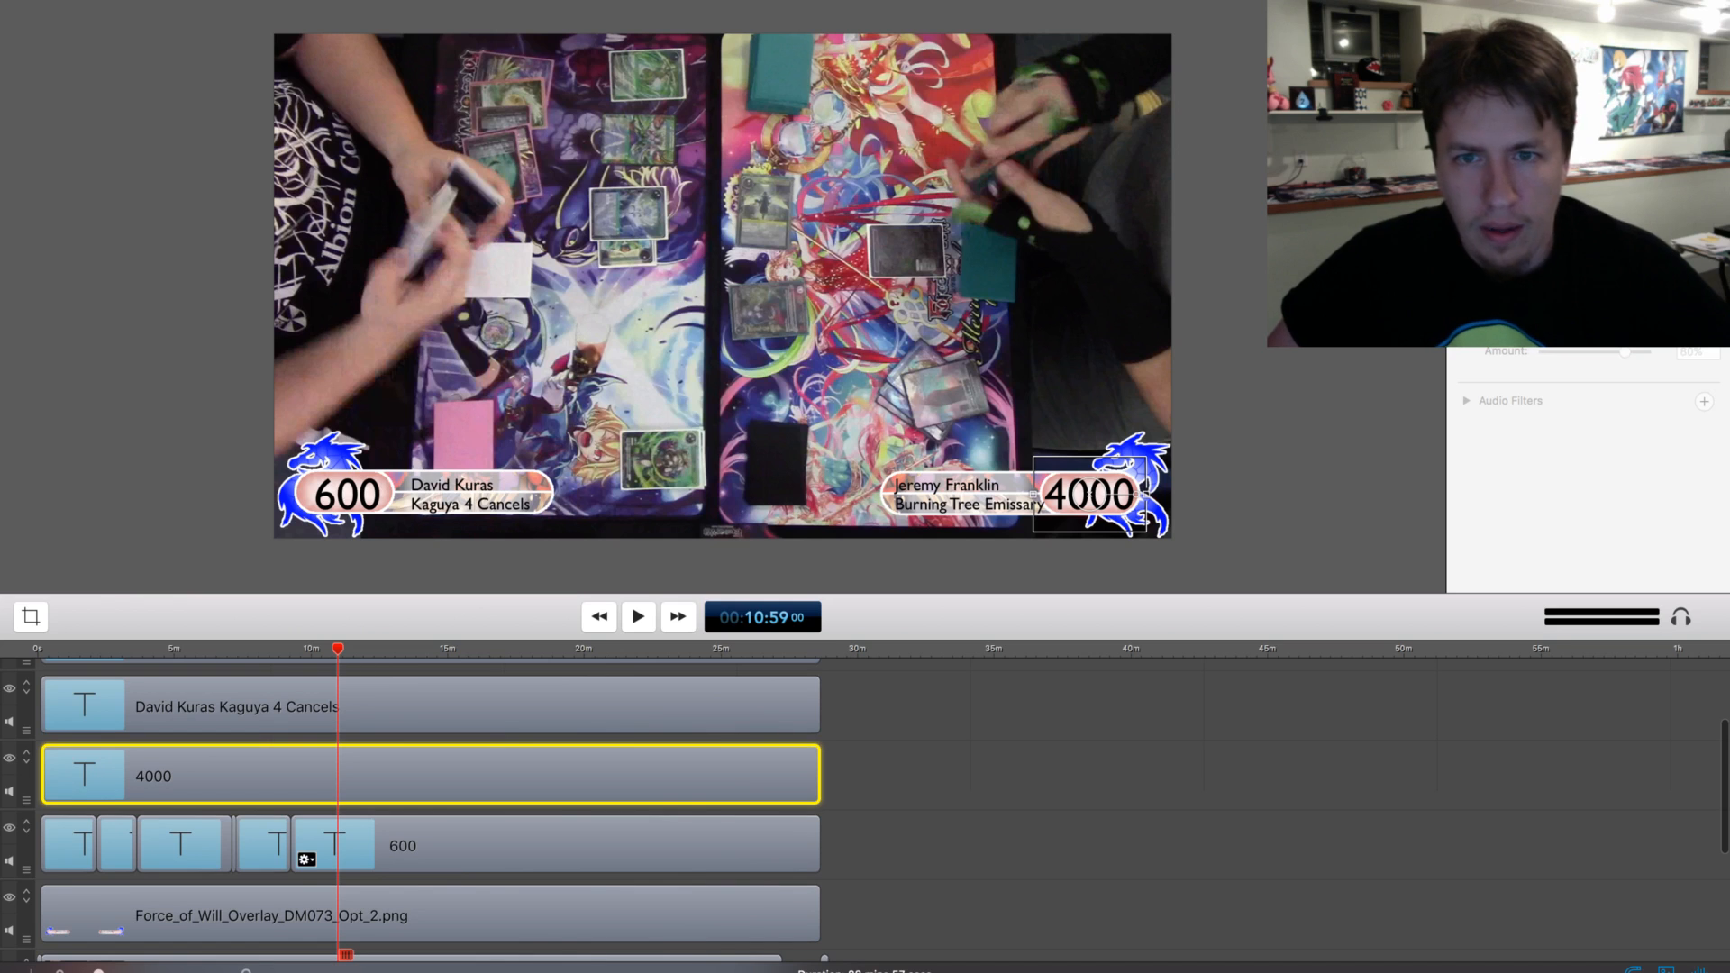
pyautogui.scroll(1, 360, 798)
pyautogui.press('Left')
pyautogui.press('Left')
pyautogui.press('Left')
pyautogui.press('Left')
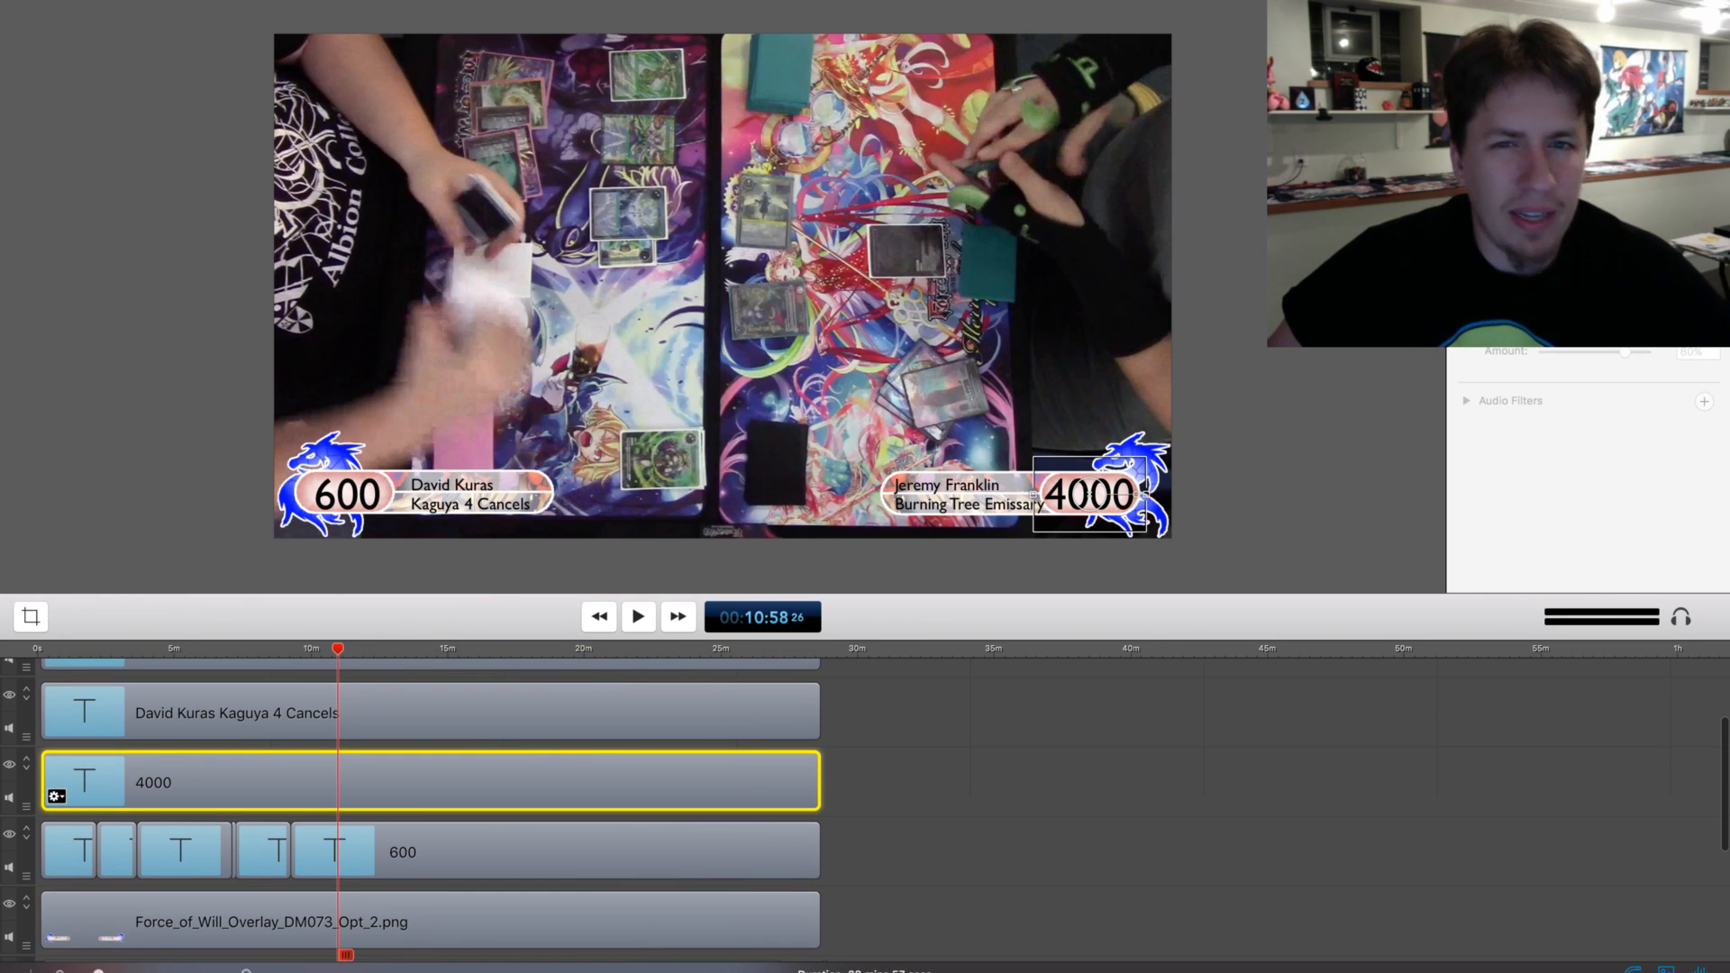
pyautogui.press('Left')
pyautogui.press('Left')
pyautogui.press('Left')
pyautogui.press('Left')
pyautogui.press('Left')
pyautogui.press('Left')
pyautogui.press('Left')
pyautogui.press('Left')
pyautogui.press('Left')
pyautogui.press('Left')
pyautogui.press('Left')
pyautogui.press('Left')
pyautogui.press('Left')
pyautogui.press('Left')
pyautogui.press('Left')
pyautogui.press('Left')
pyautogui.press('Left')
pyautogui.press('Left')
pyautogui.press('Left')
pyautogui.press('Left')
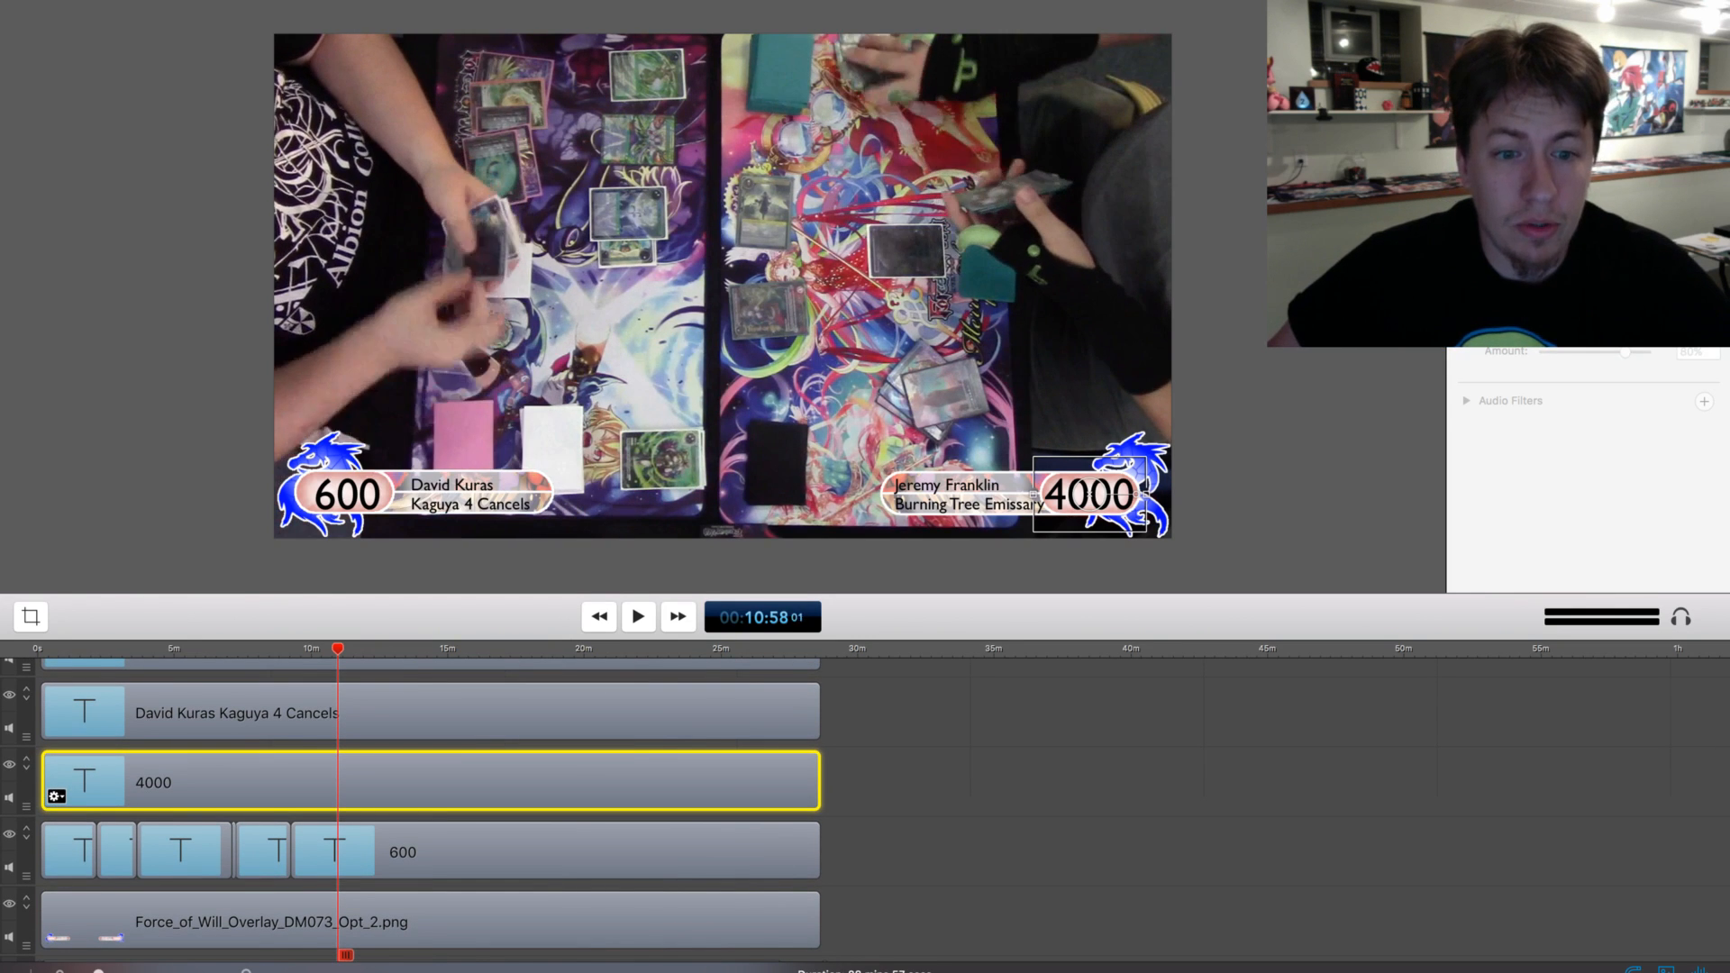
pyautogui.press('Left')
pyautogui.press('Left')
pyautogui.press('Left')
pyautogui.press('Left')
pyautogui.press('Left')
pyautogui.press('Left')
pyautogui.press('Left')
pyautogui.press('Left')
pyautogui.press('Left')
pyautogui.press('Left')
pyautogui.press('Left')
pyautogui.press('Left')
pyautogui.press('Left')
pyautogui.press('Left')
pyautogui.press('Left')
pyautogui.press('Left')
pyautogui.scroll(-1, 361, 797)
# Replay the footage from about 10:31, split the lower-left 600 life total clip at about 10:53 and set its second part to 00
pyautogui.click(325, 649)
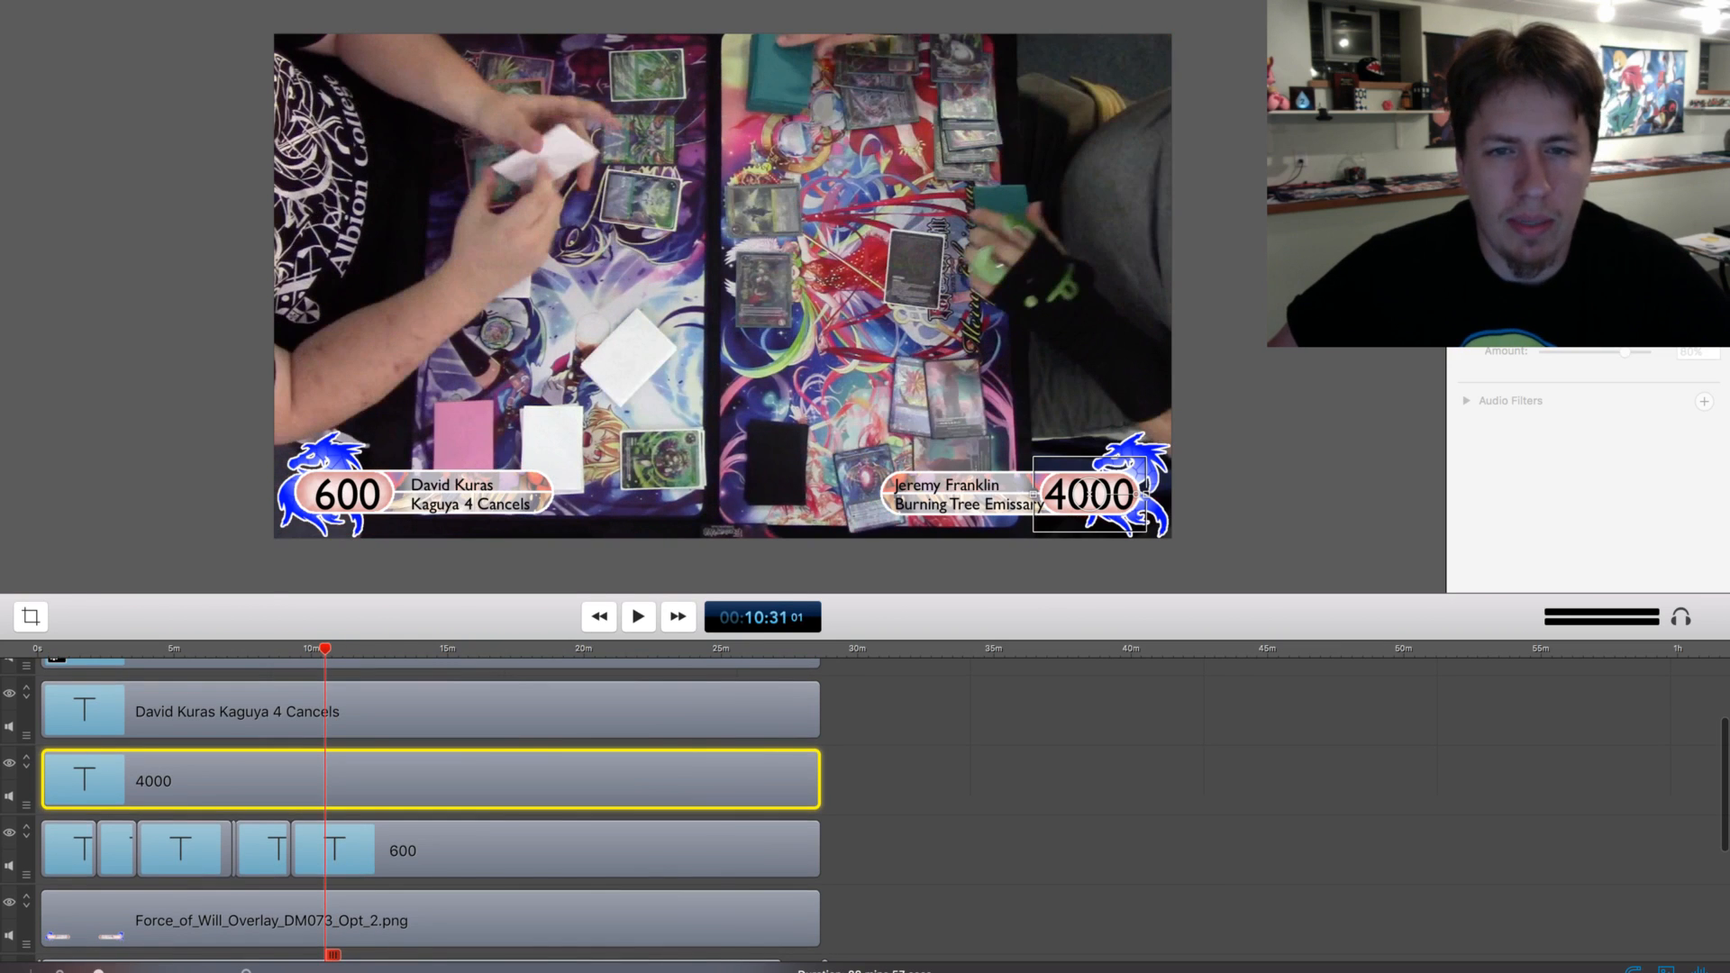
pyautogui.press('space')
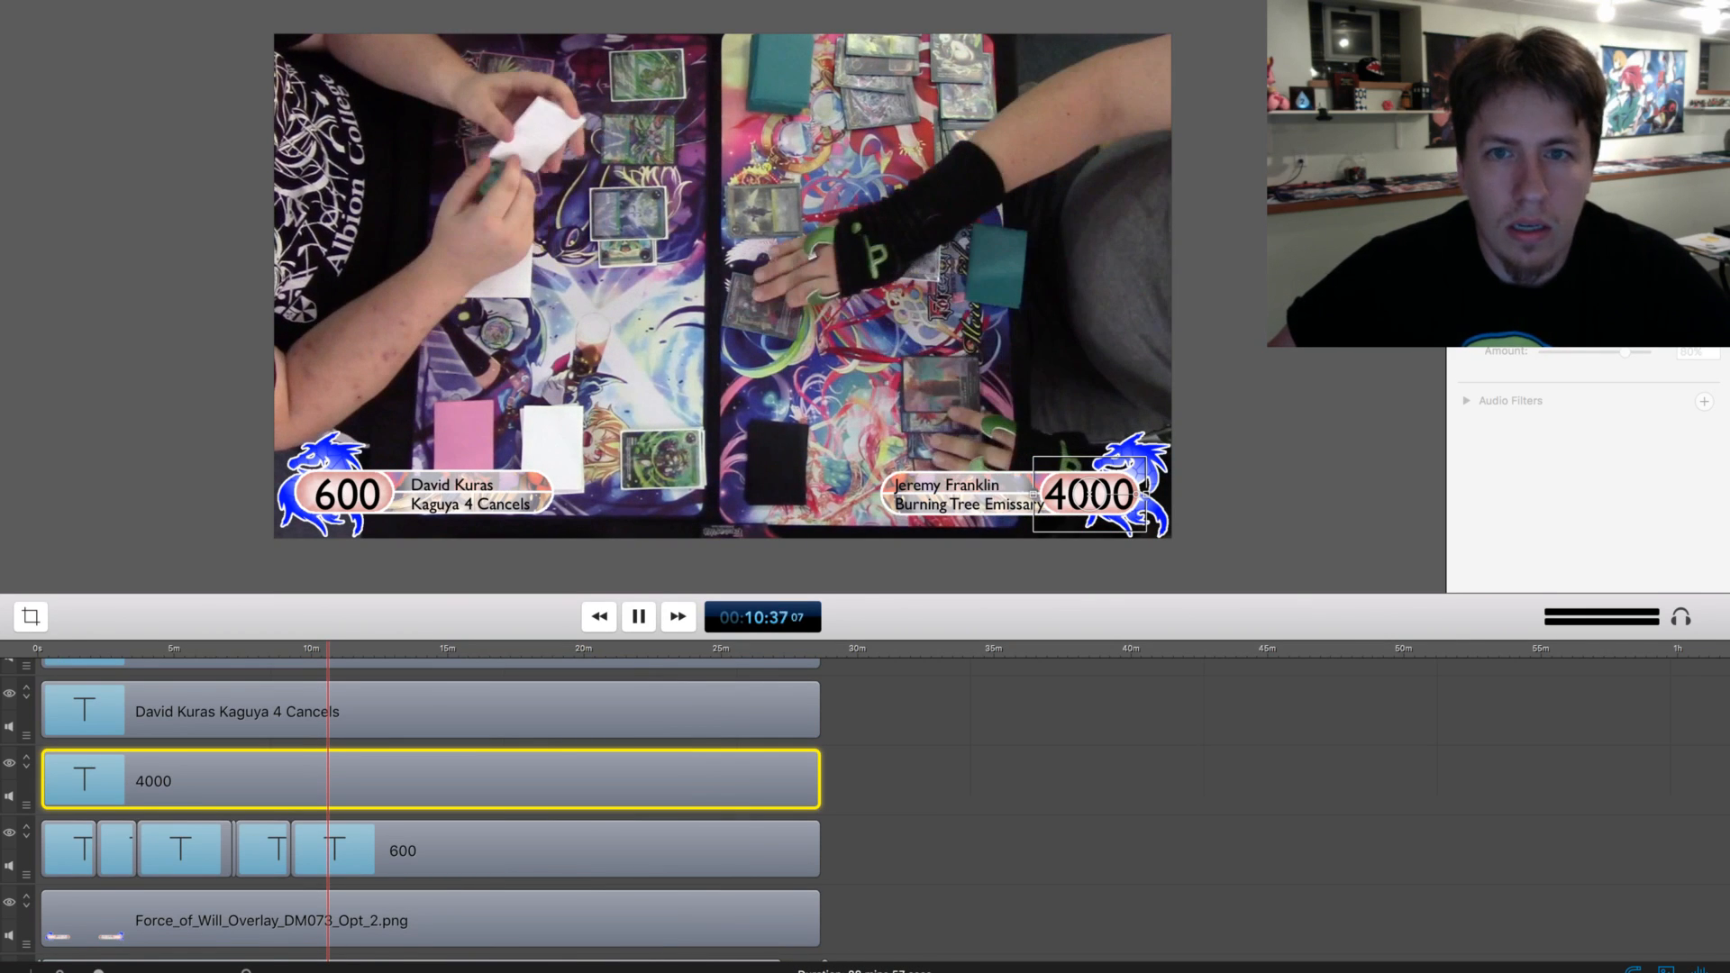
pyautogui.press('super+shift+a')
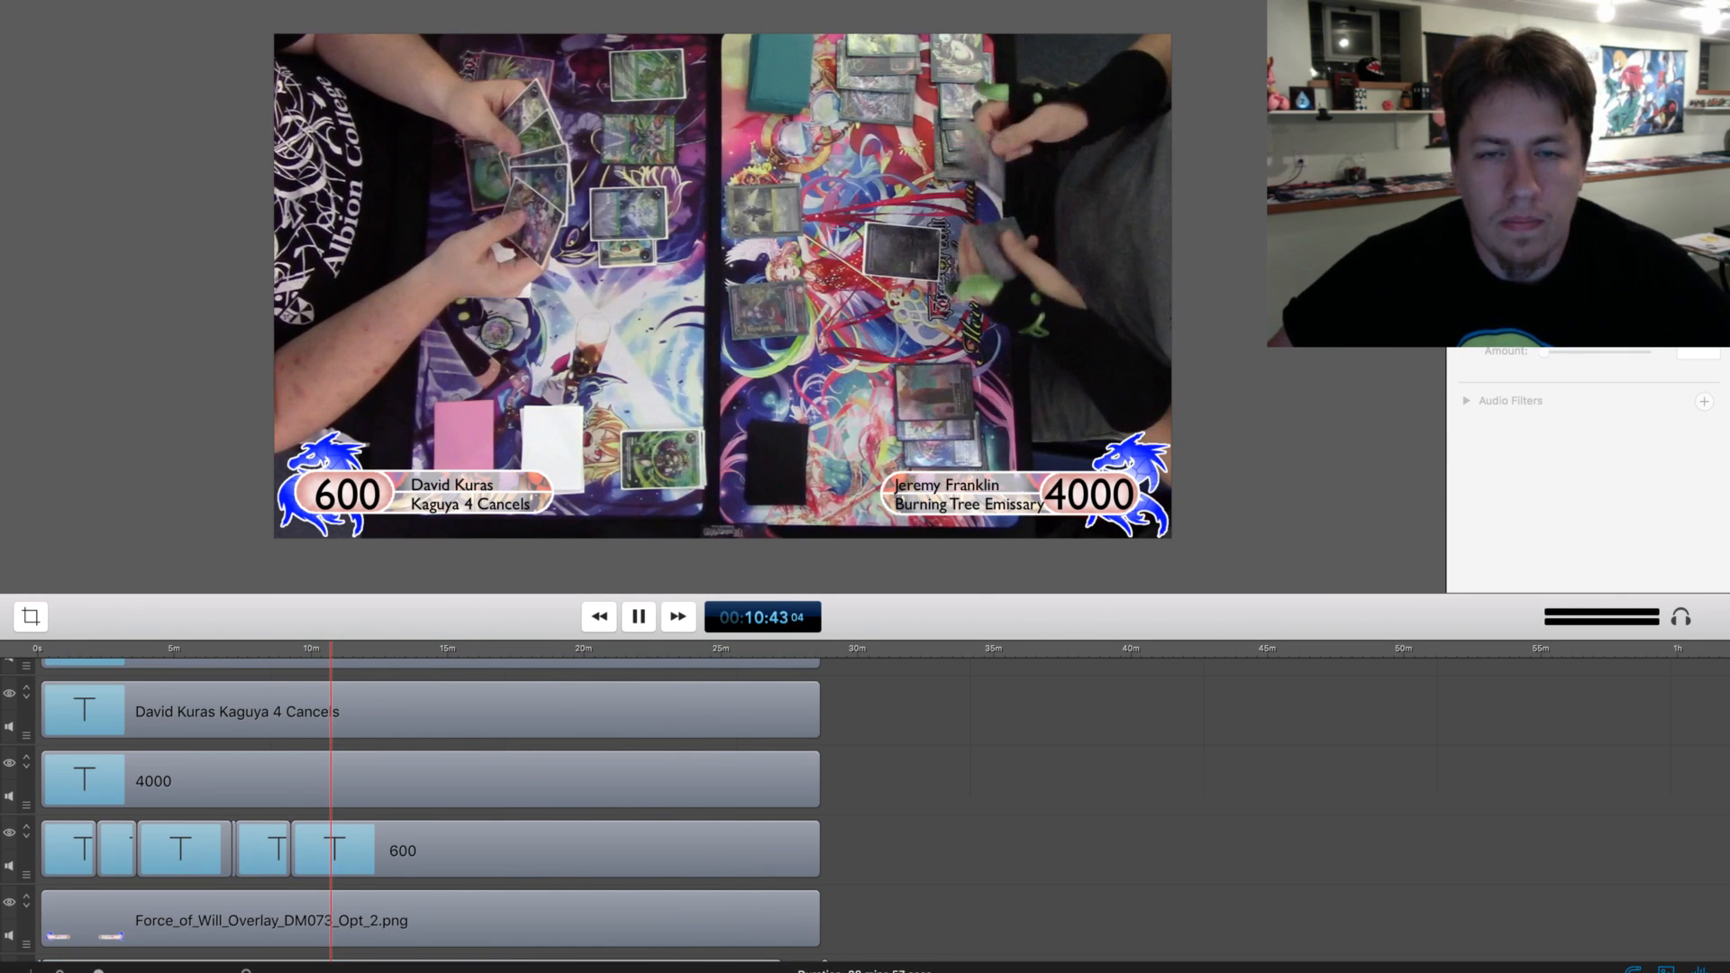
pyautogui.scroll(1, 865, 809)
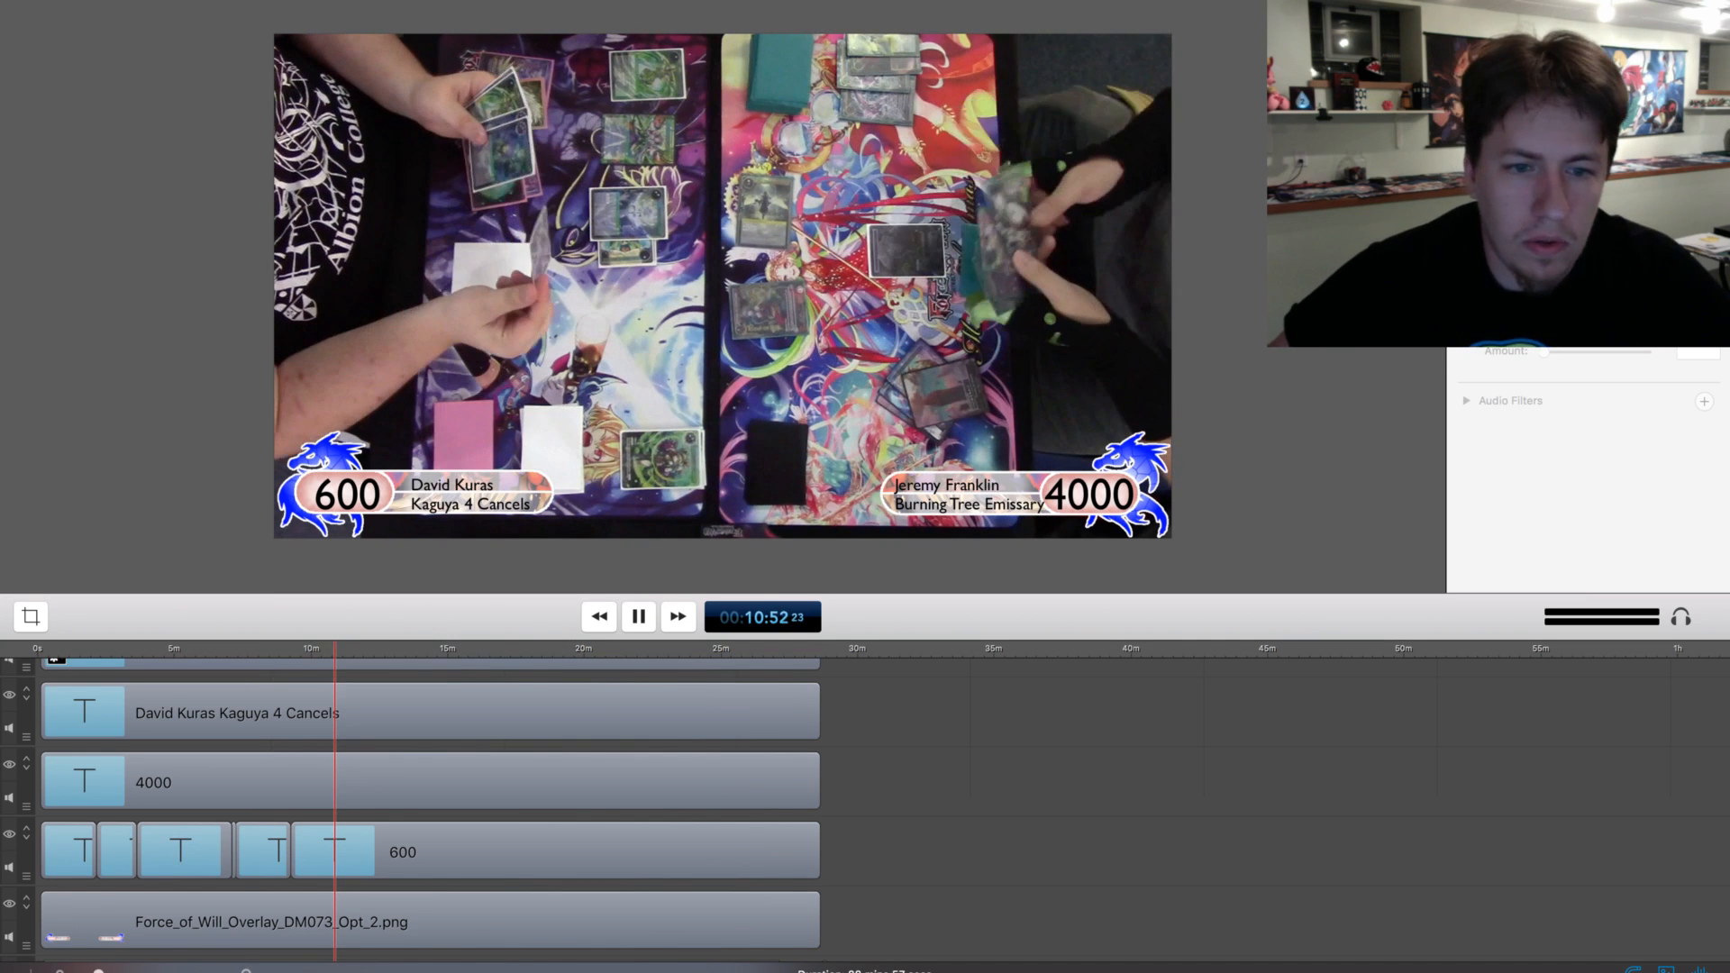
pyautogui.press('space')
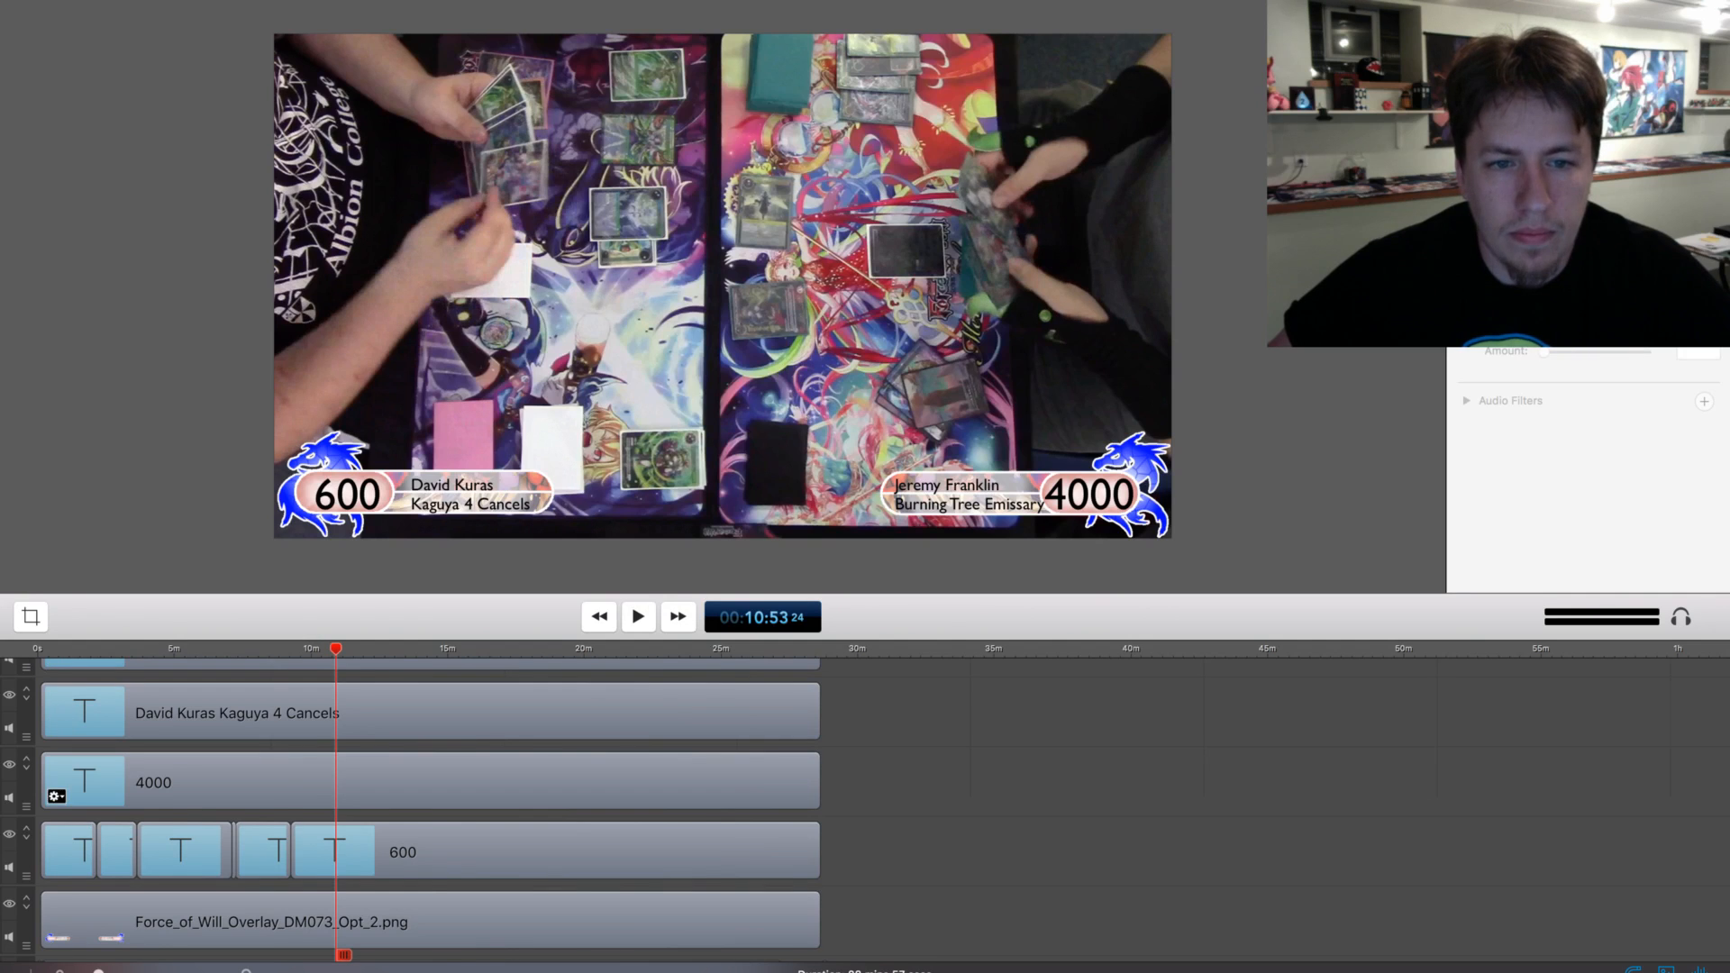
pyautogui.click(311, 856)
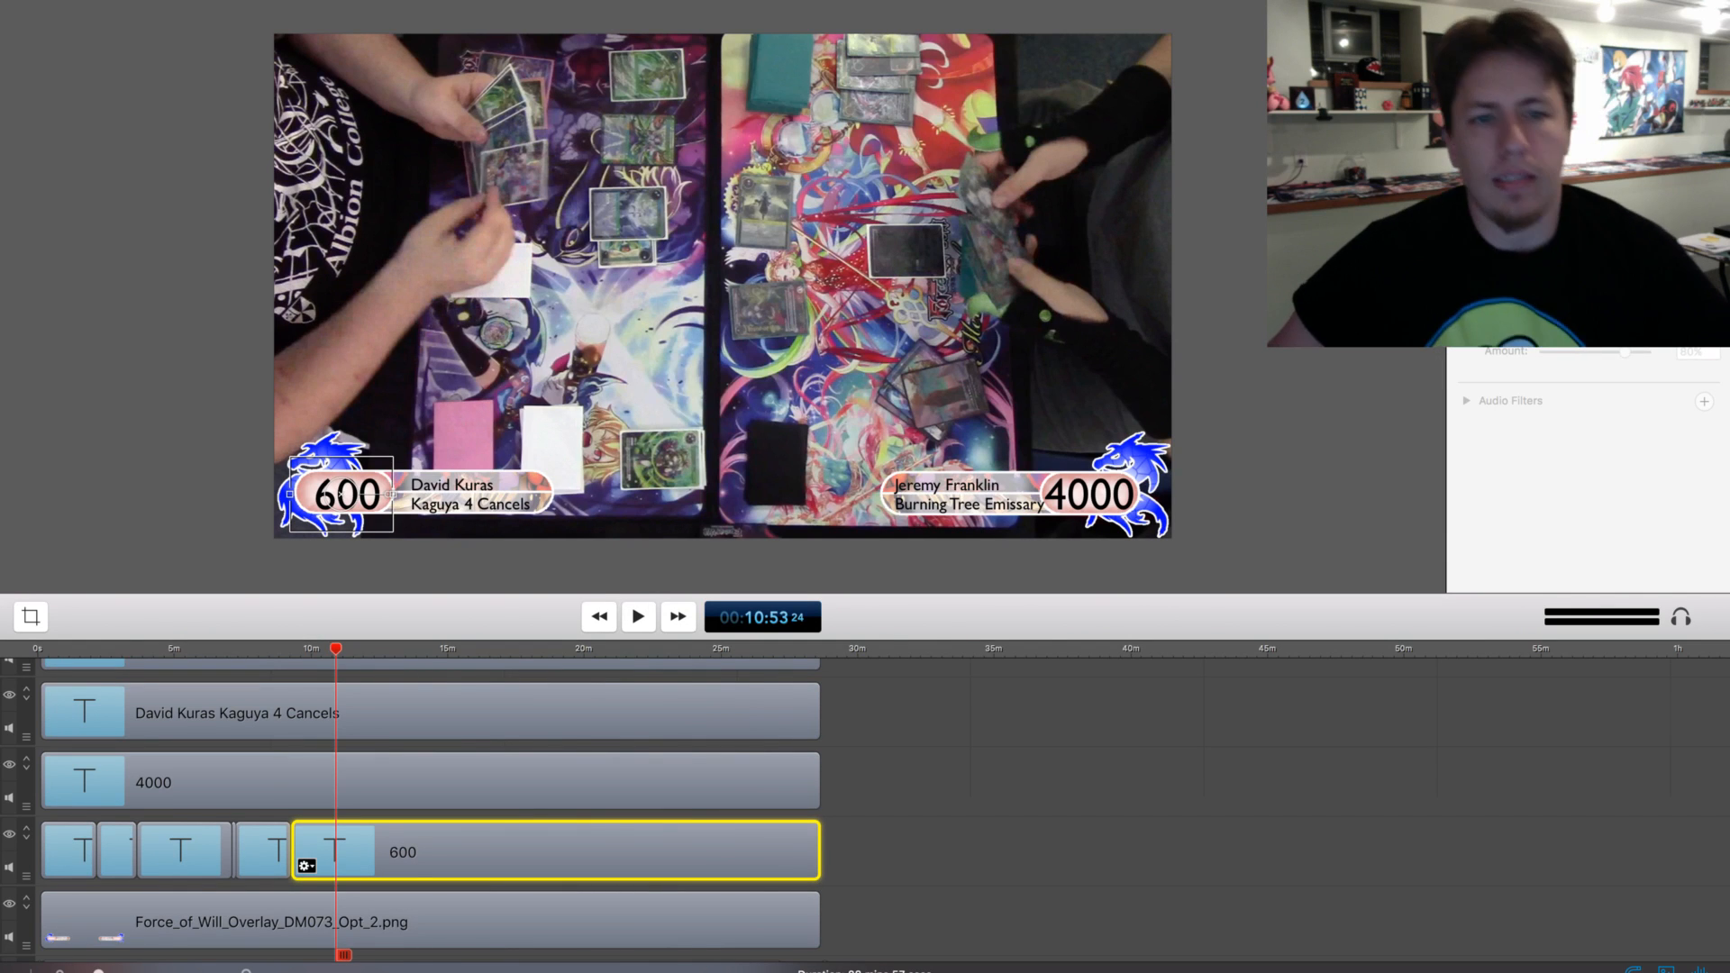
pyautogui.press('t')
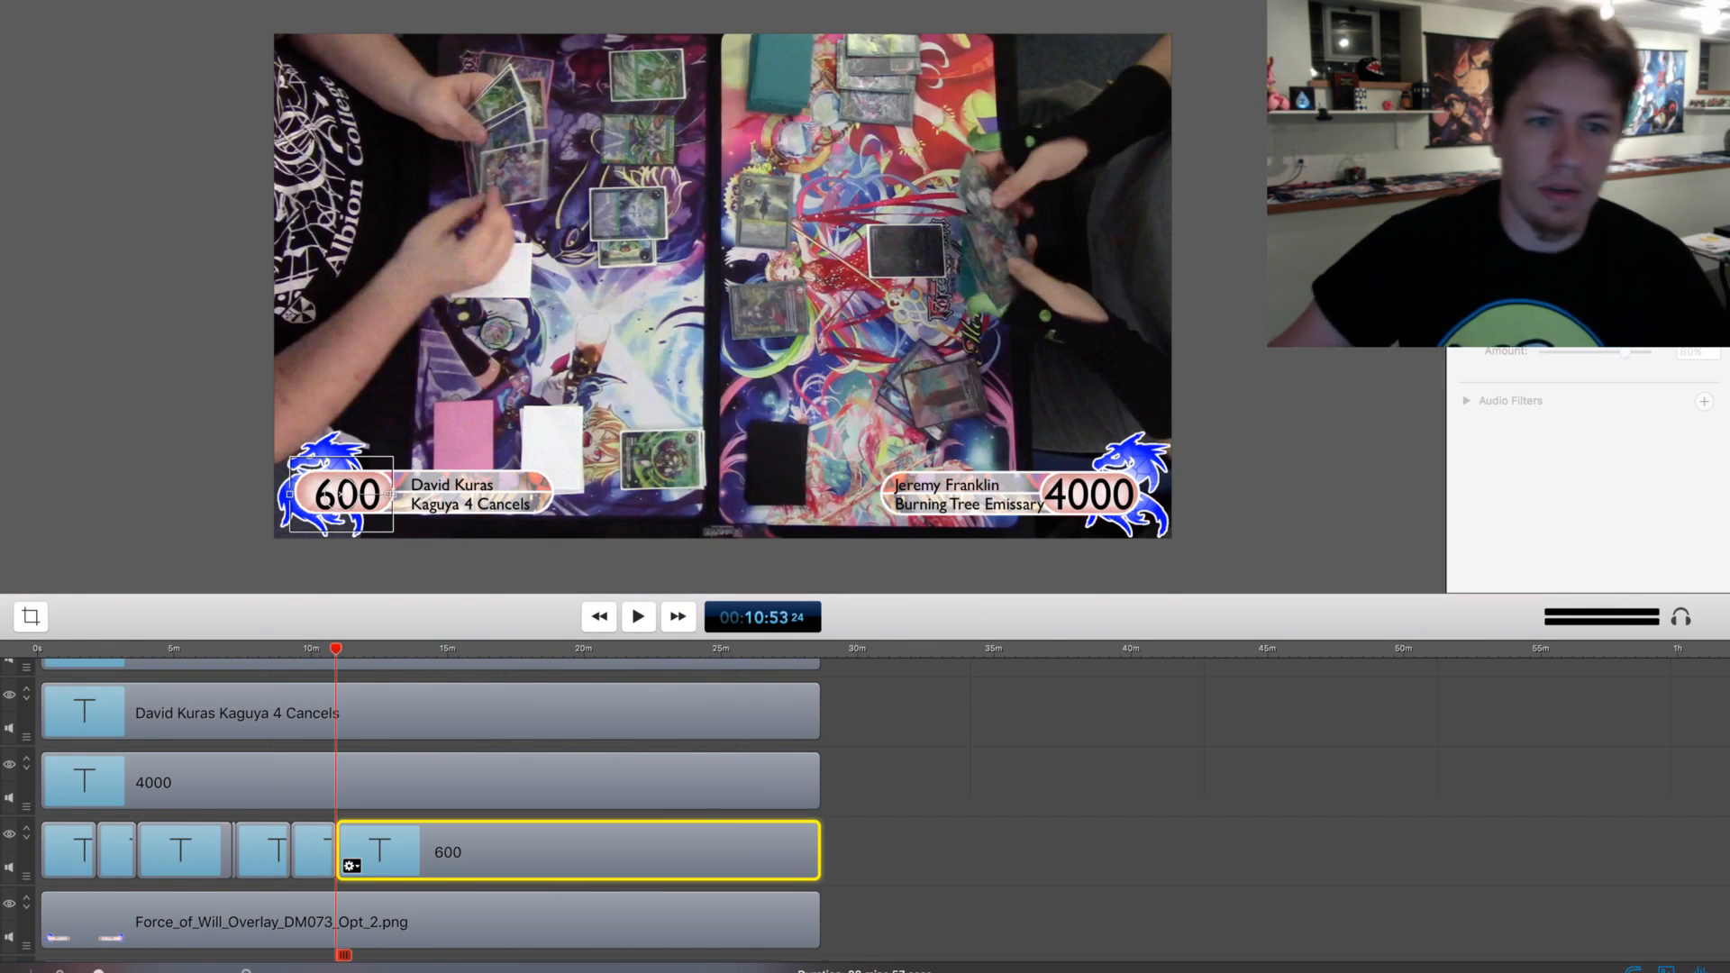
pyautogui.doubleClick(334, 495)
pyautogui.press('BackSpace')
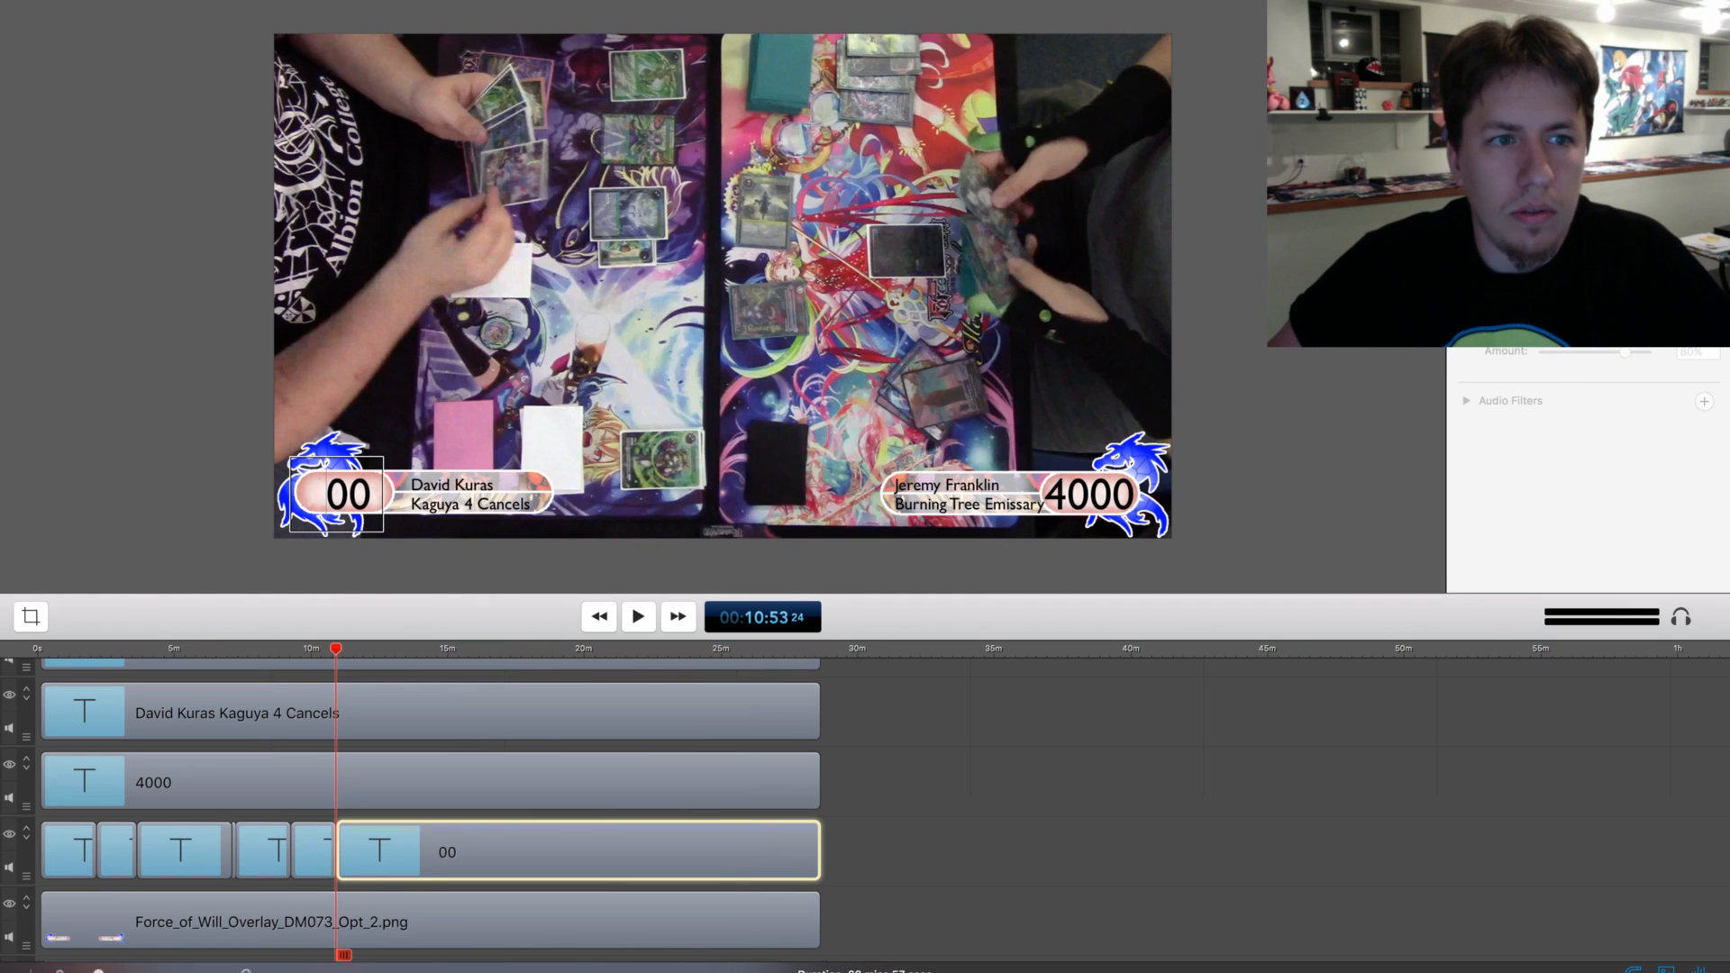
# Split the MVI_0201.mp4 footage and the lower-left 00 life total clip together at about 11:01
pyautogui.press('space')
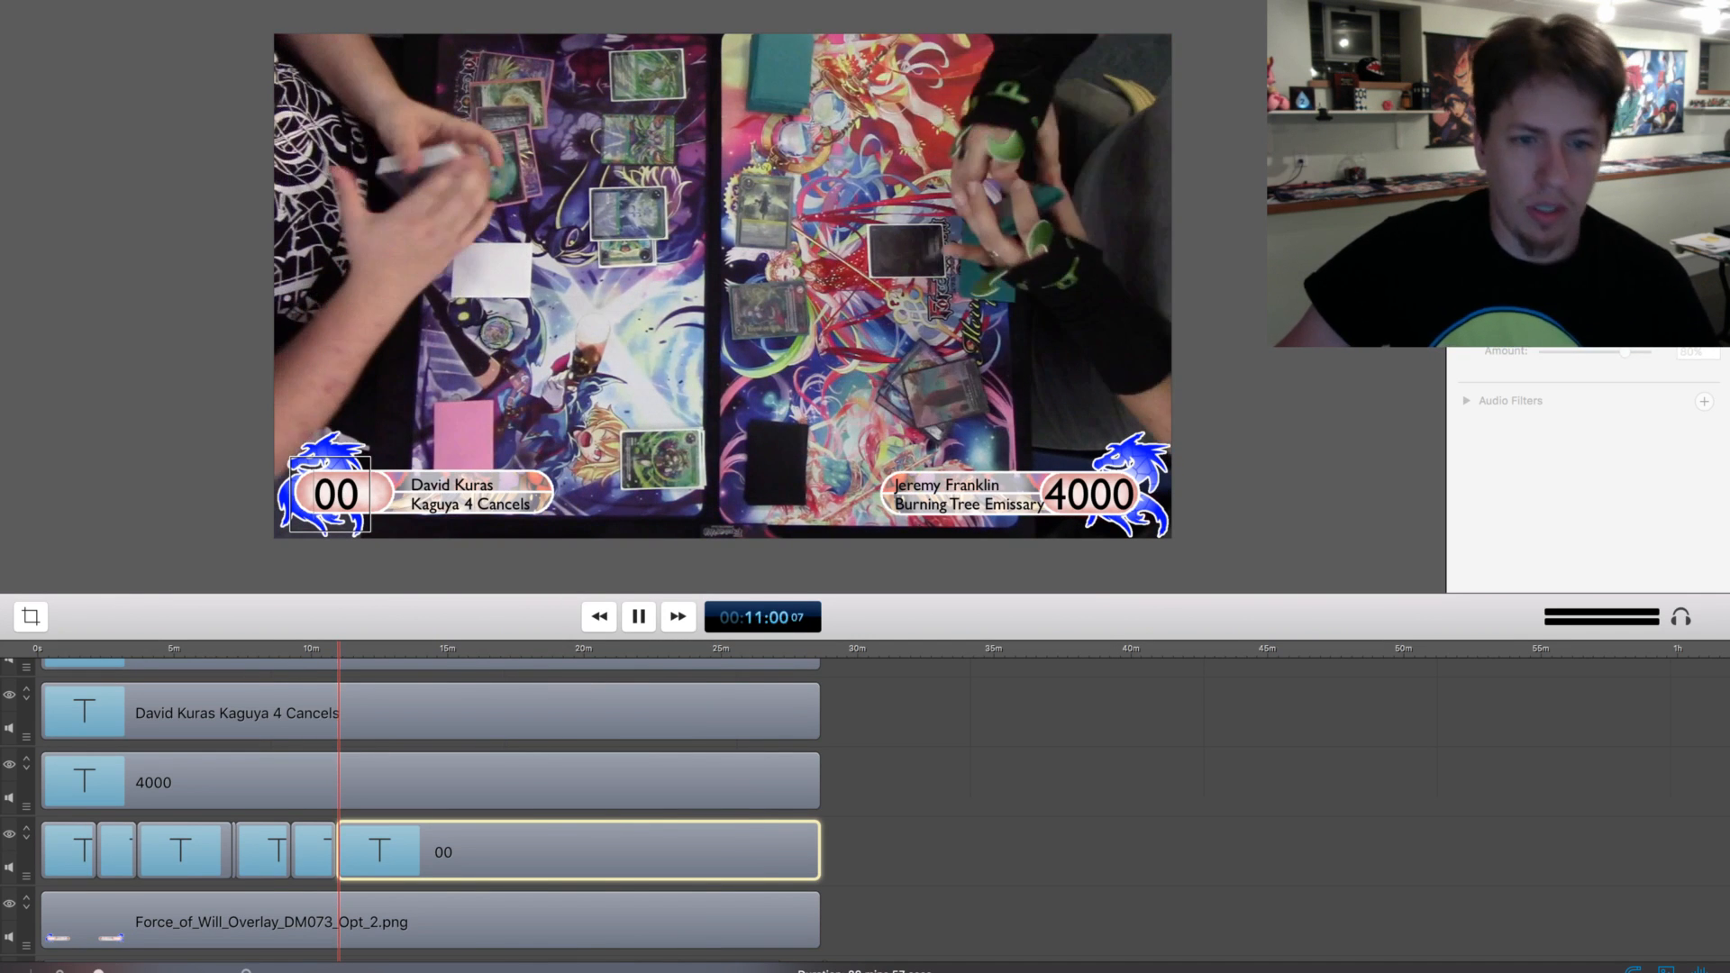
pyautogui.press('space')
pyautogui.scroll(-3, 415, 811)
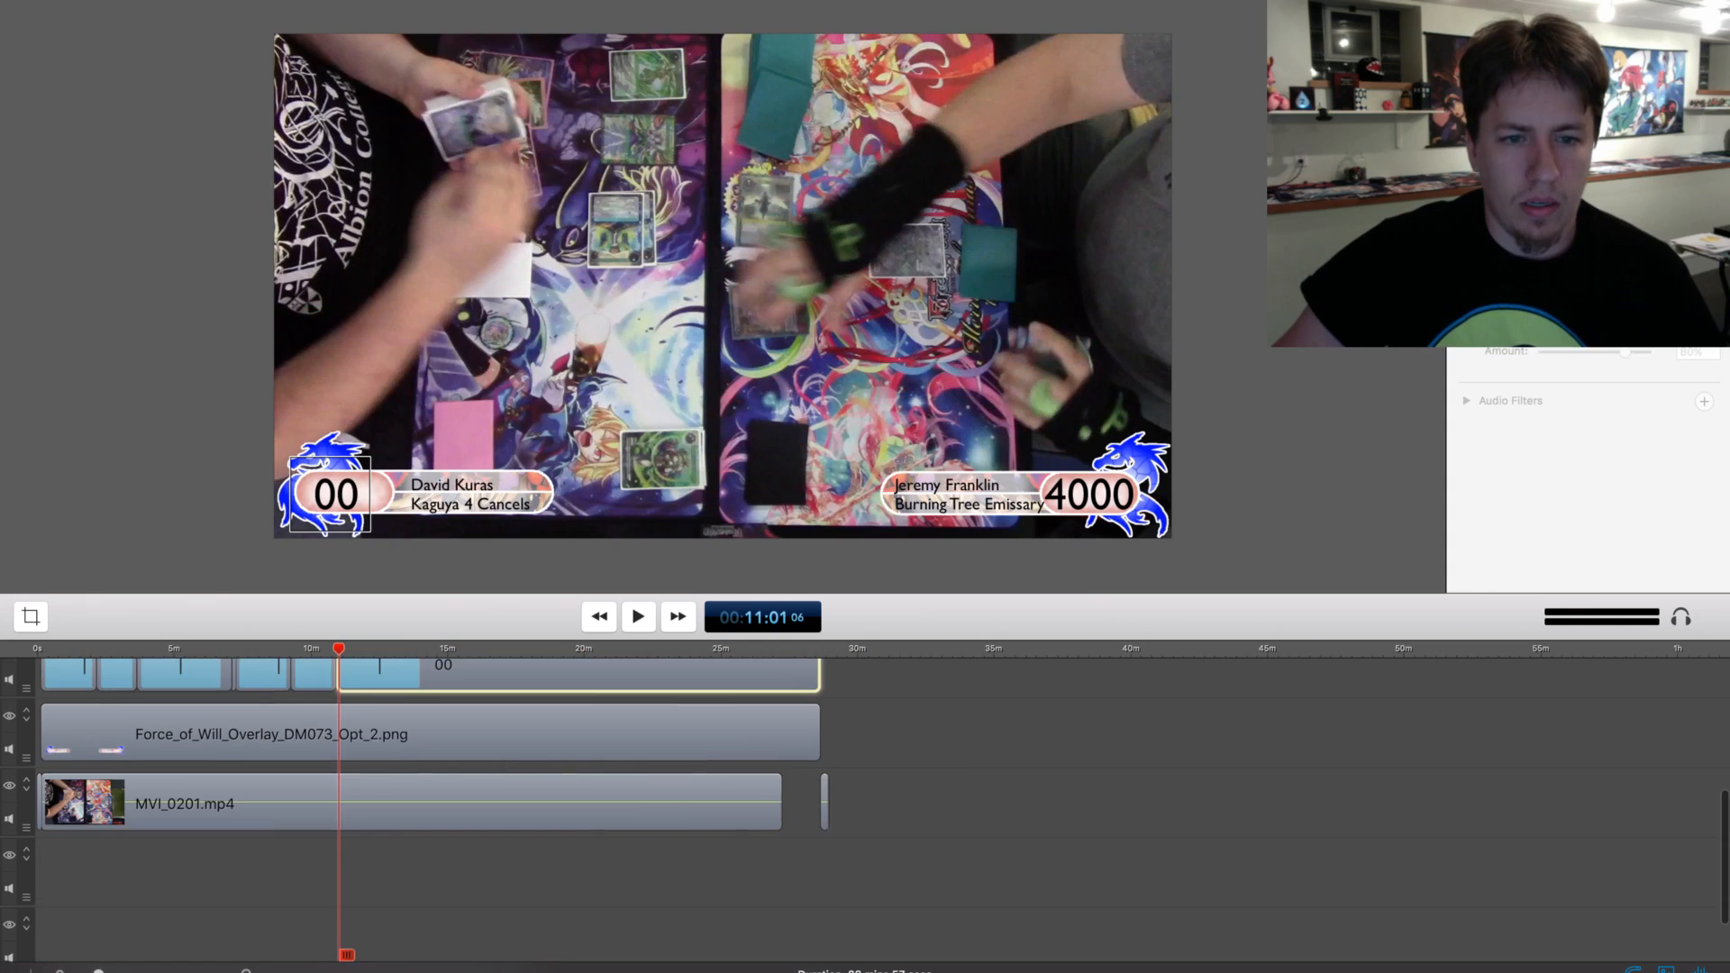
pyautogui.scroll(2, 414, 784)
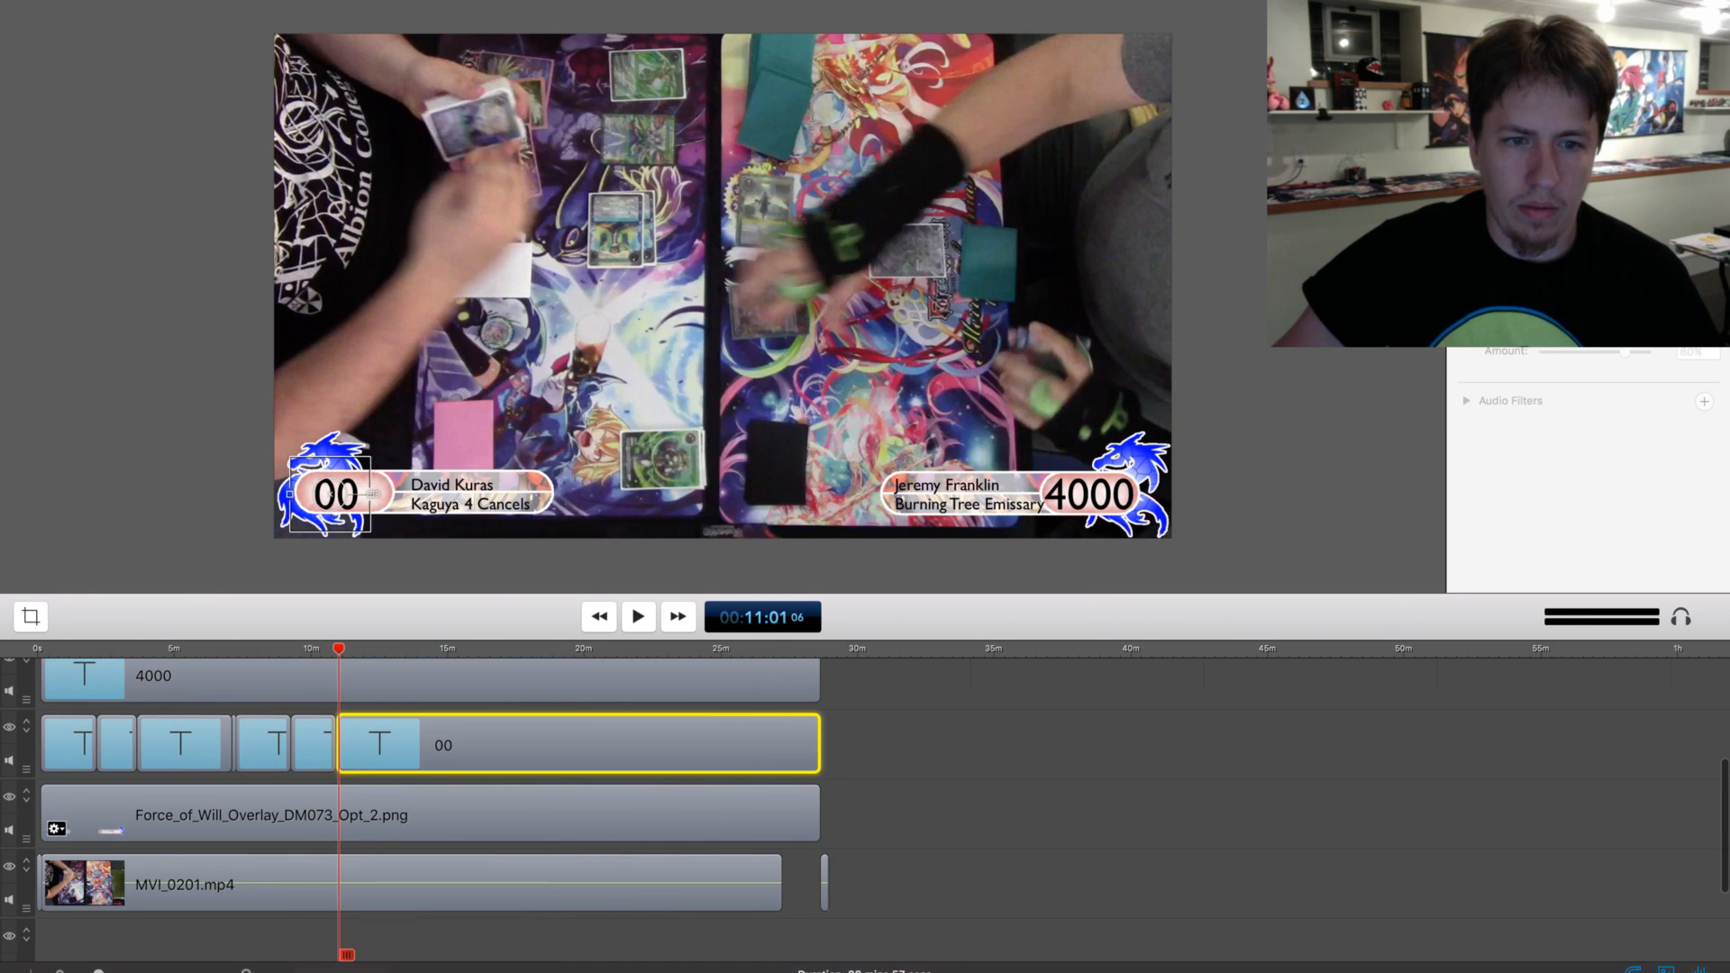
pyautogui.keyDown('super'); pyautogui.click(415, 883); pyautogui.keyUp('super')
pyautogui.scroll(4, 415, 811)
pyautogui.keyDown('super'); pyautogui.click(415, 805); pyautogui.keyUp('super')
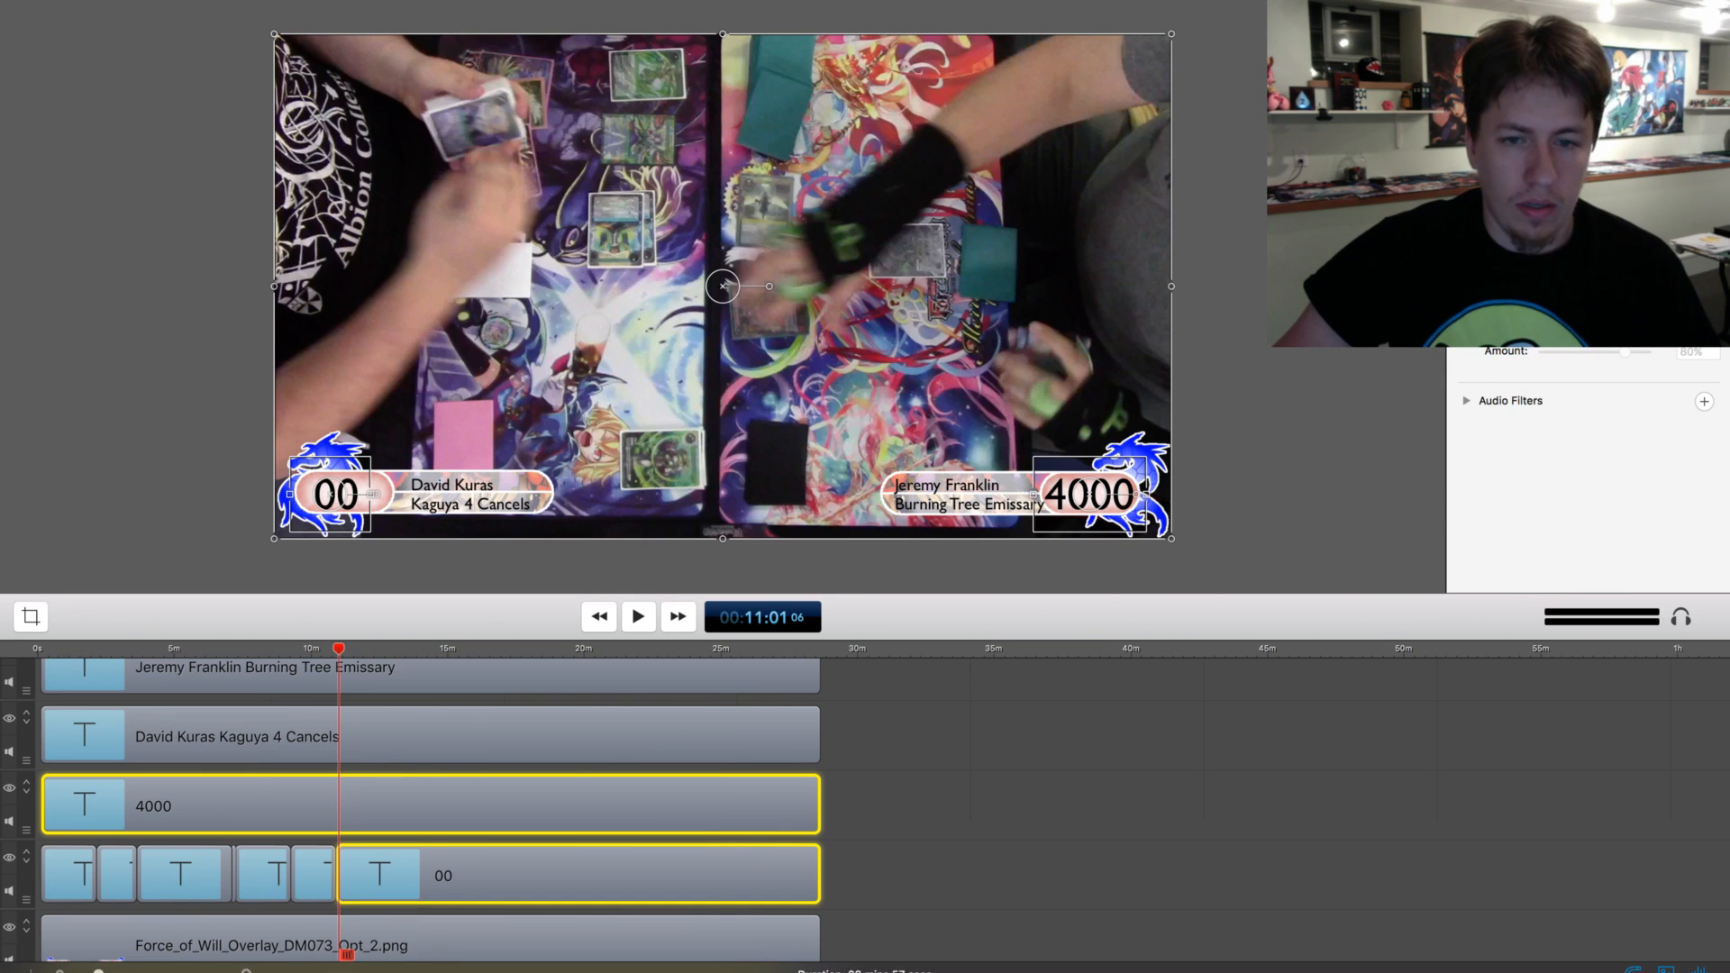
pyautogui.scroll(-2, 415, 811)
pyautogui.keyDown('super'); pyautogui.click(415, 765); pyautogui.keyUp('super')
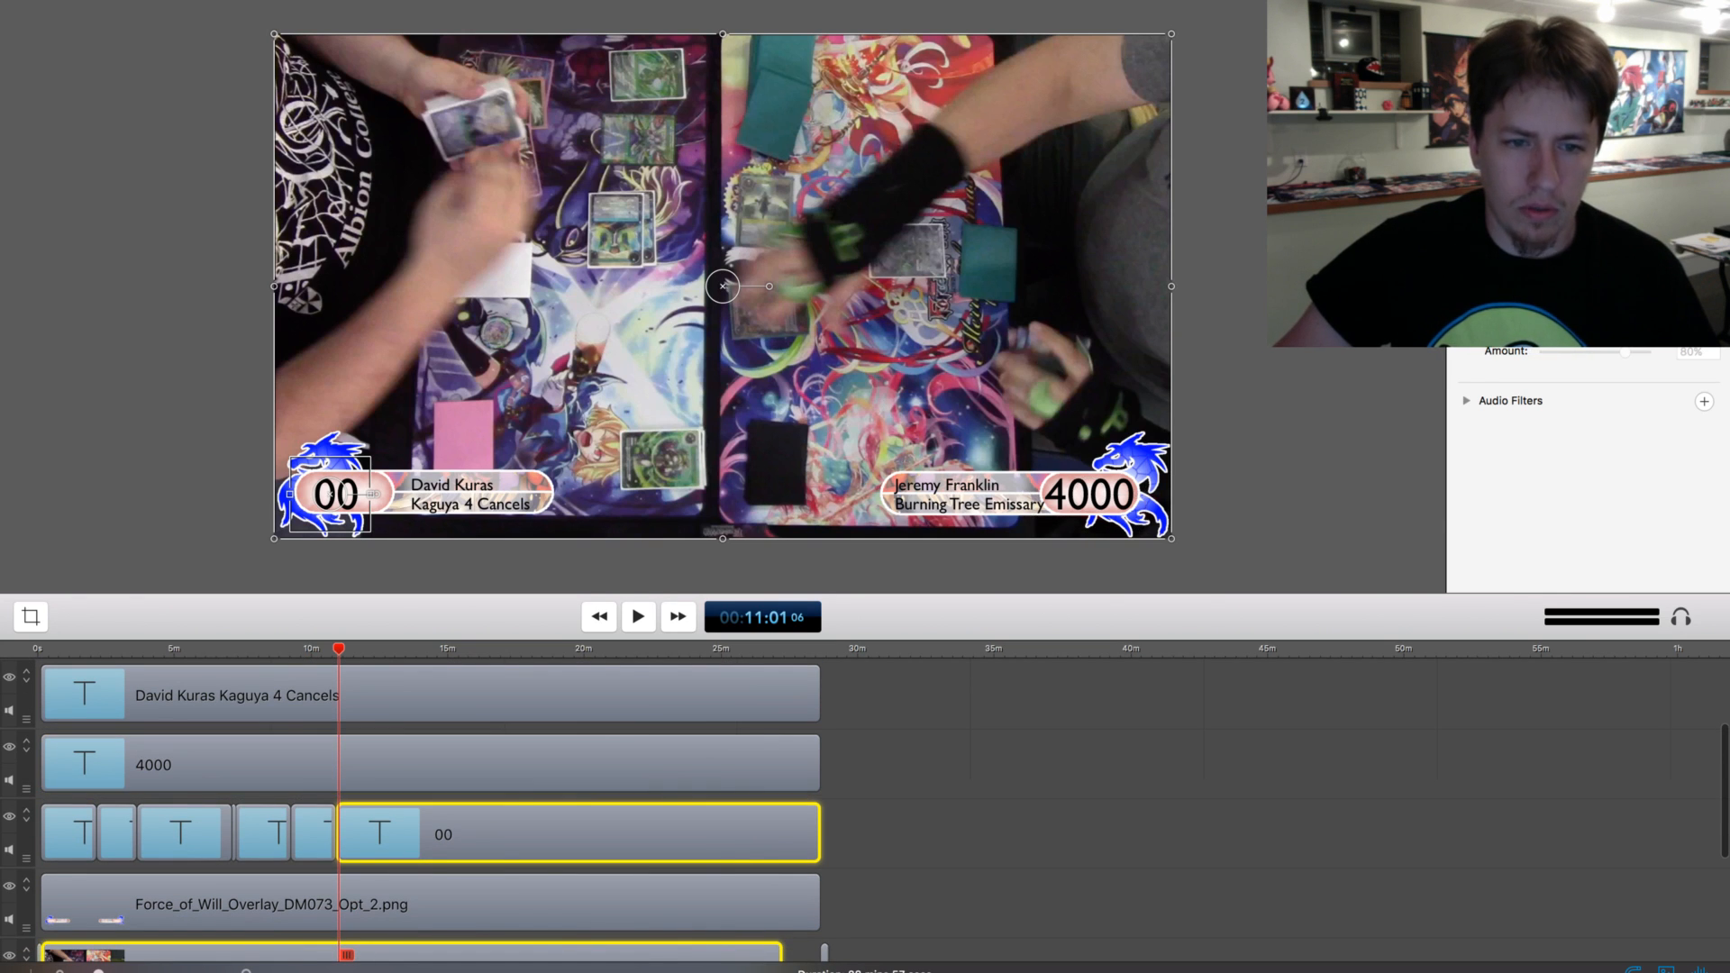
pyautogui.click(352, 842)
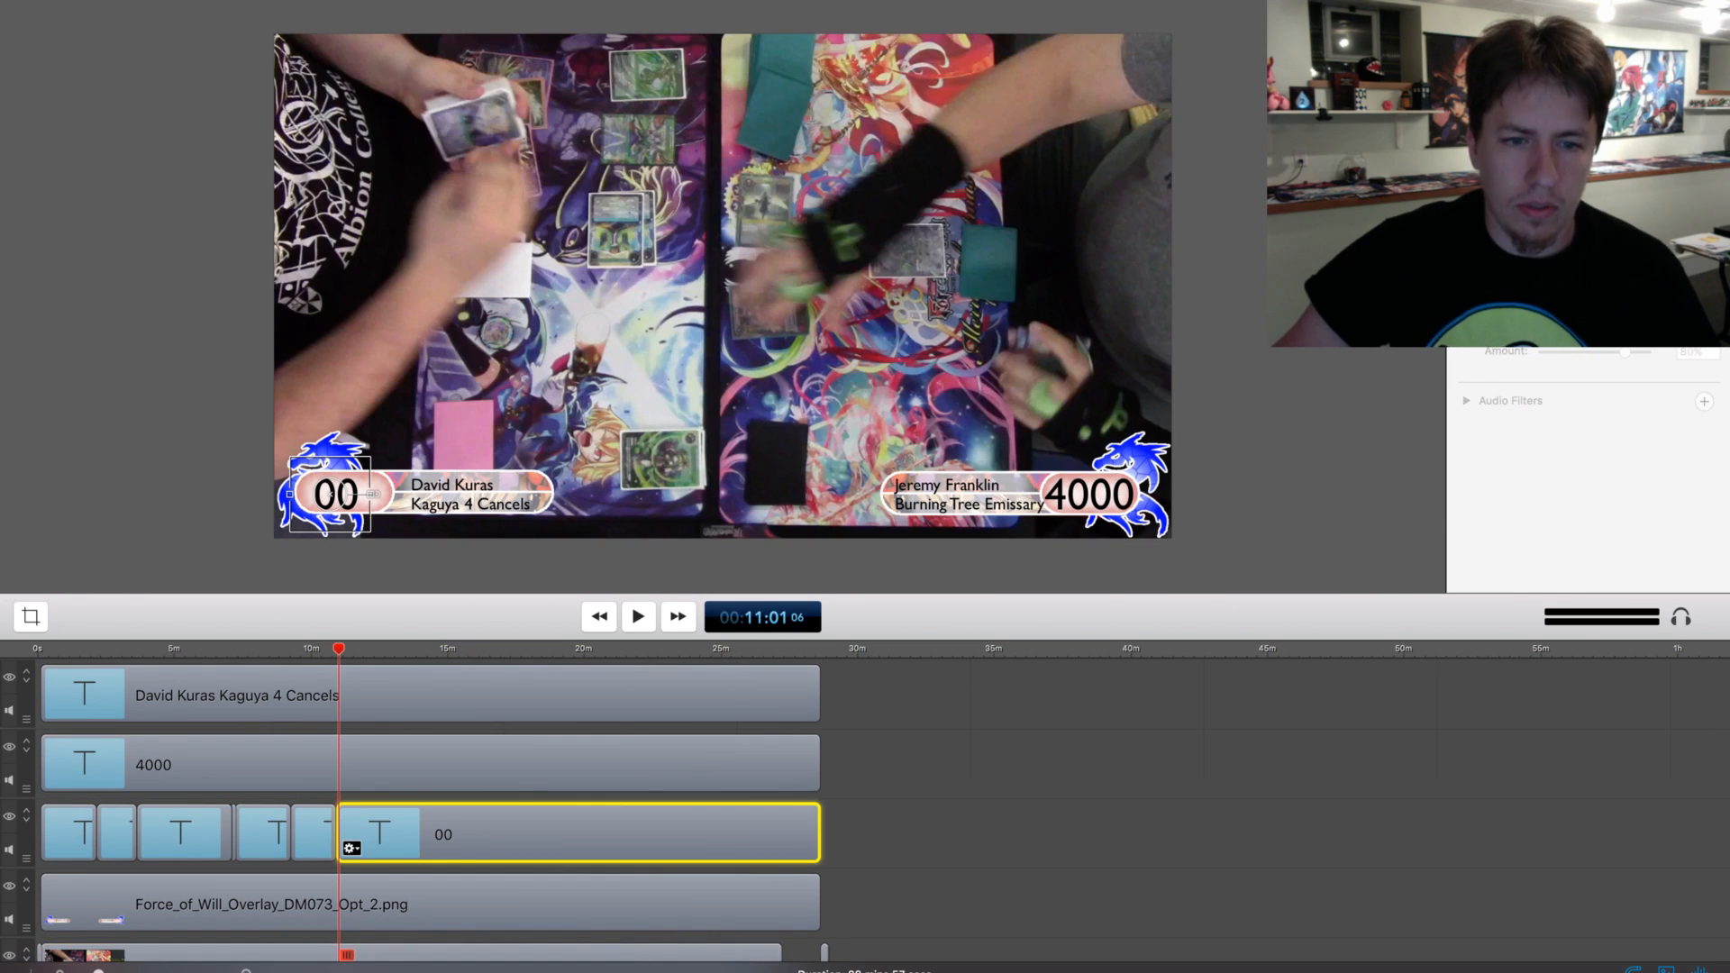
pyautogui.scroll(-4, 351, 842)
pyautogui.keyDown('super'); pyautogui.click(352, 892); pyautogui.keyUp('super')
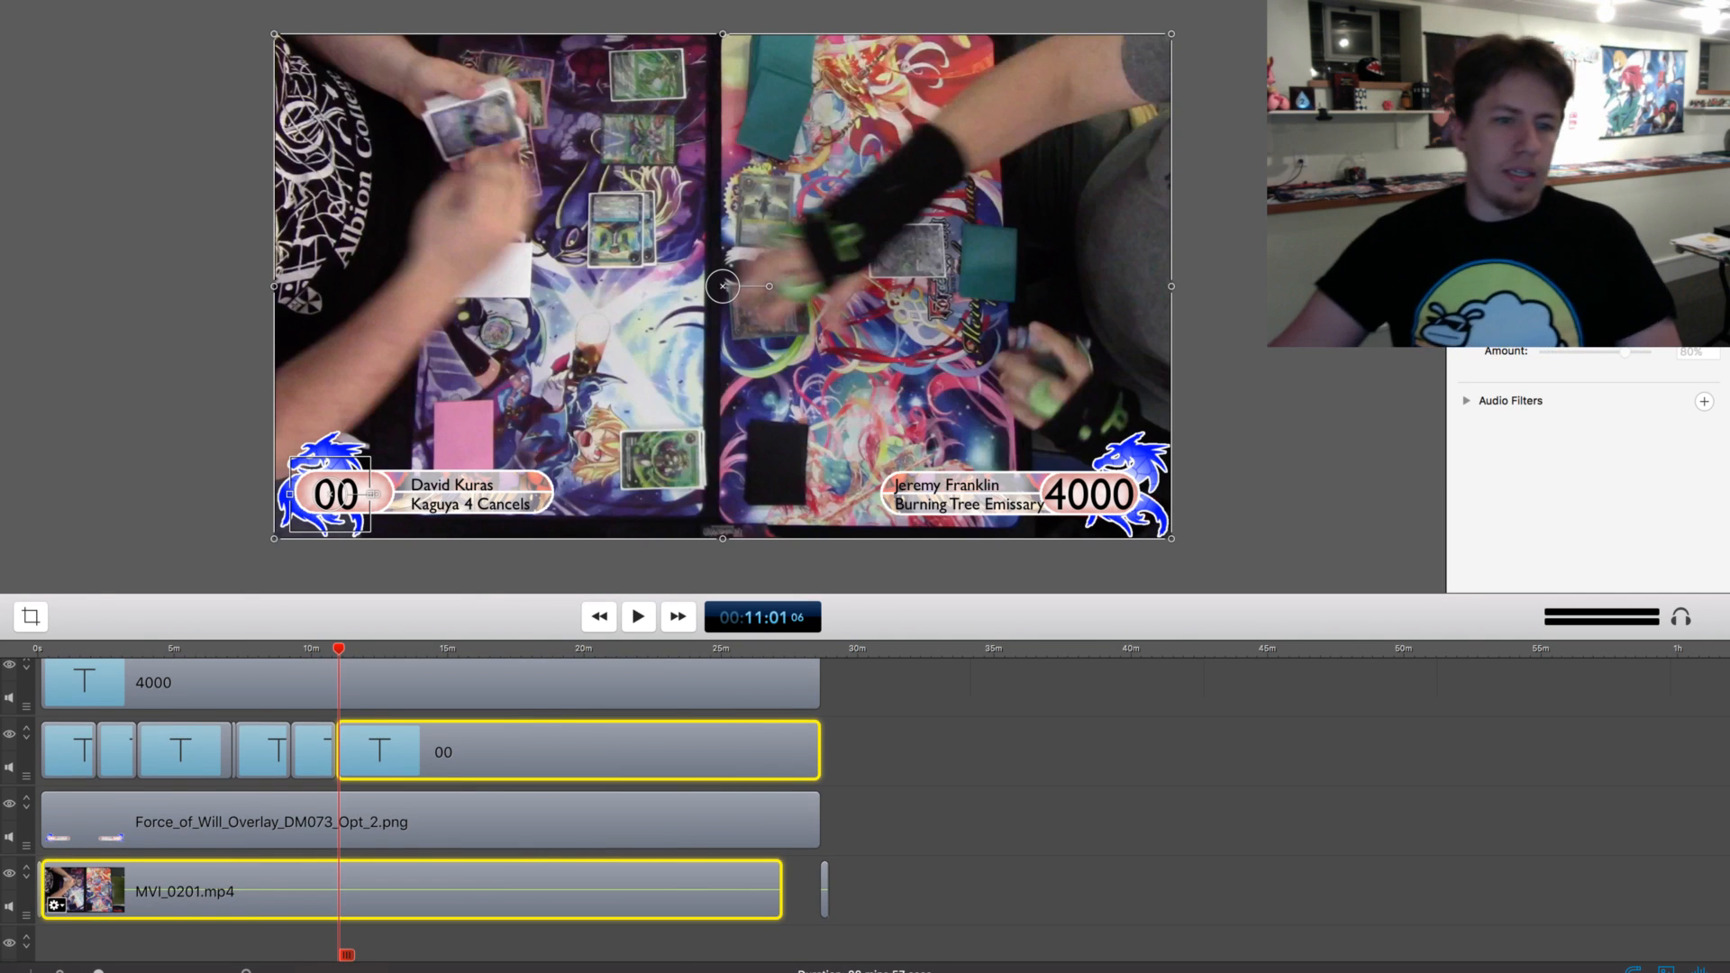
pyautogui.press('t')
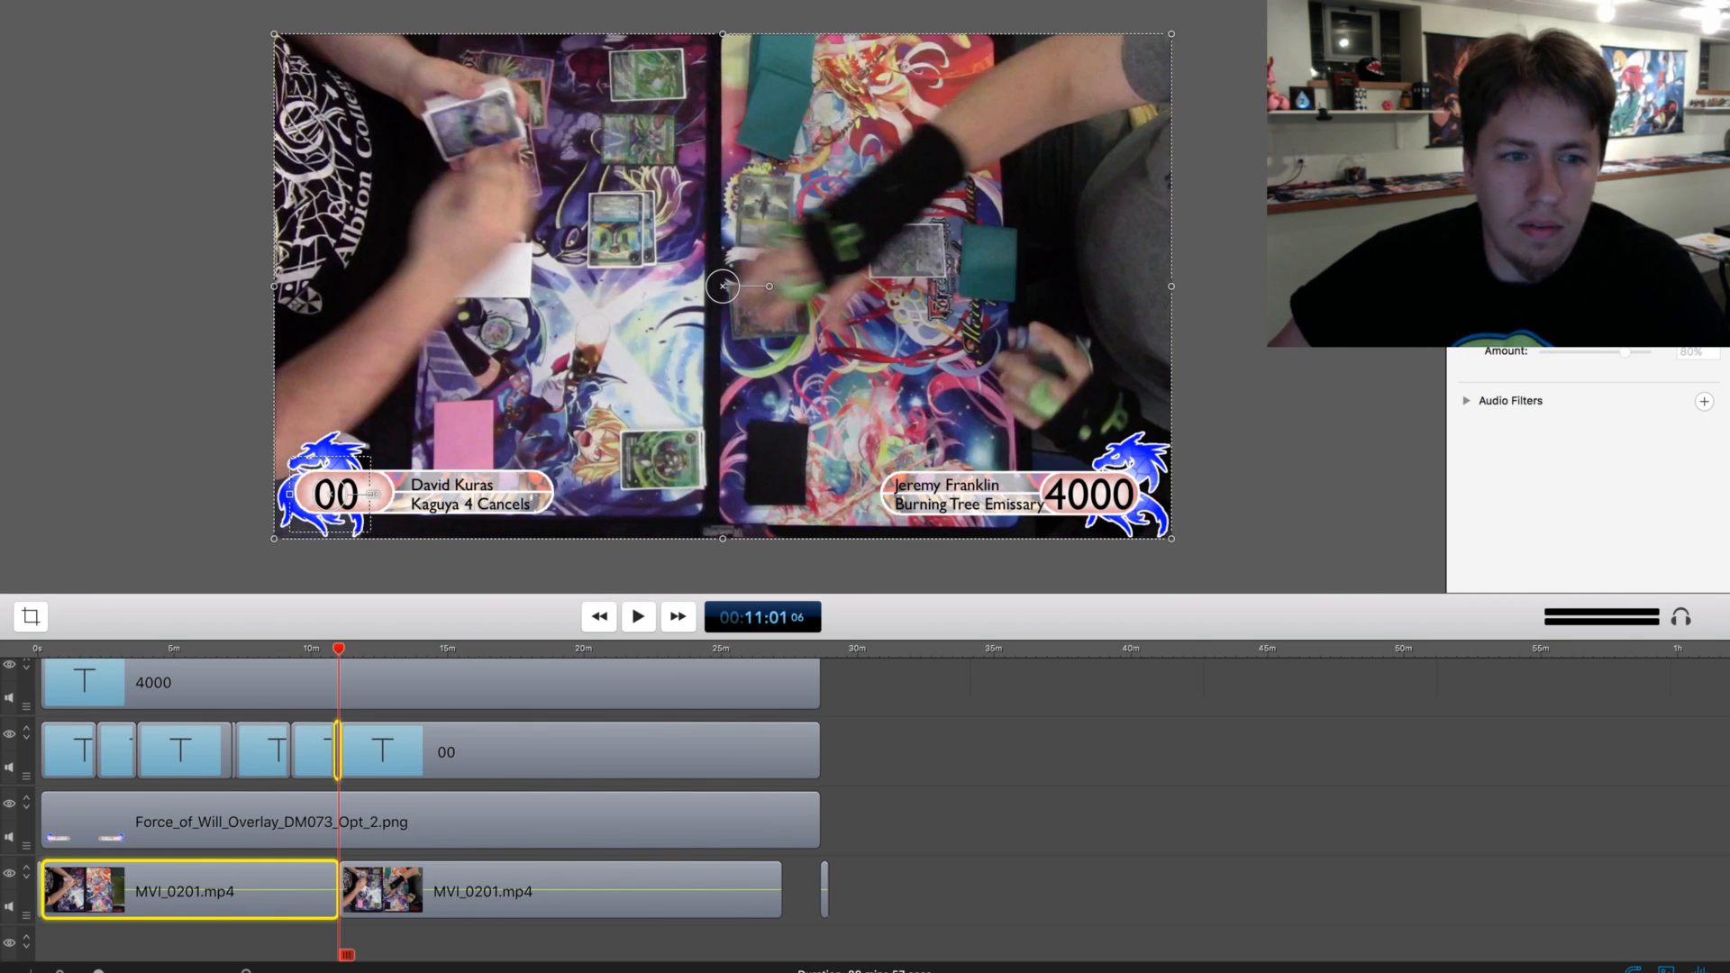
pyautogui.press('super+shift+a')
# Cut the section between about 11:01 and 13:15 out of the footage and the lower-left 00 clip, and close the gap
pyautogui.press('space')
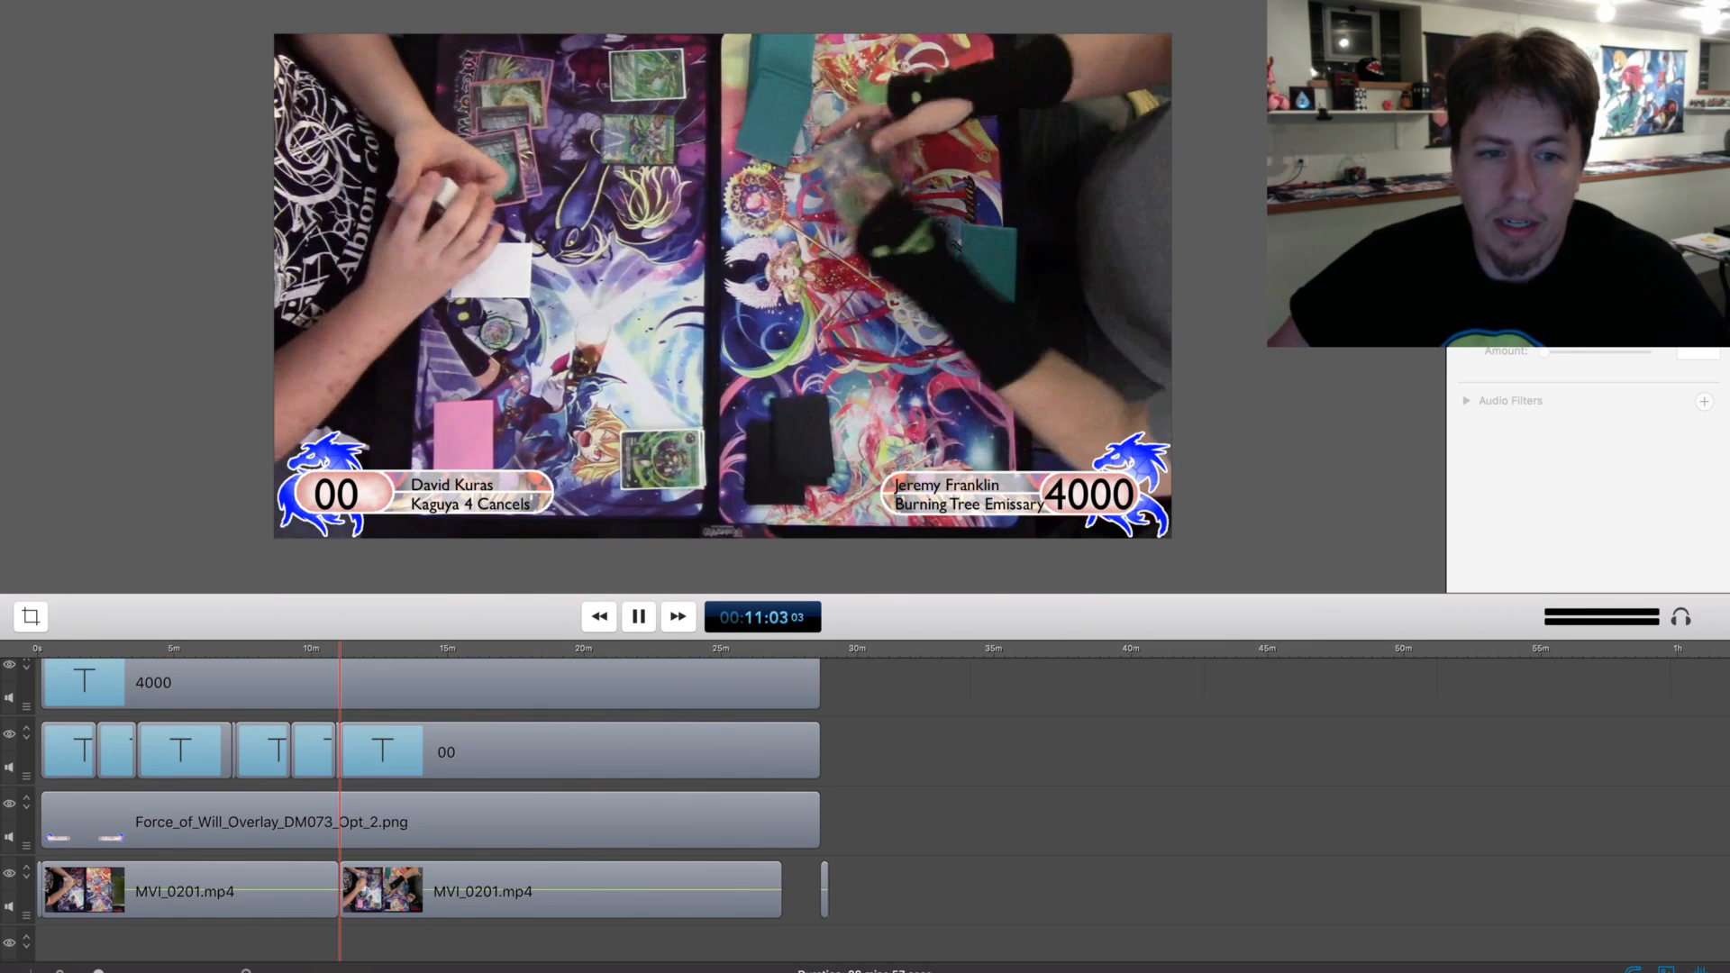
pyautogui.press('space')
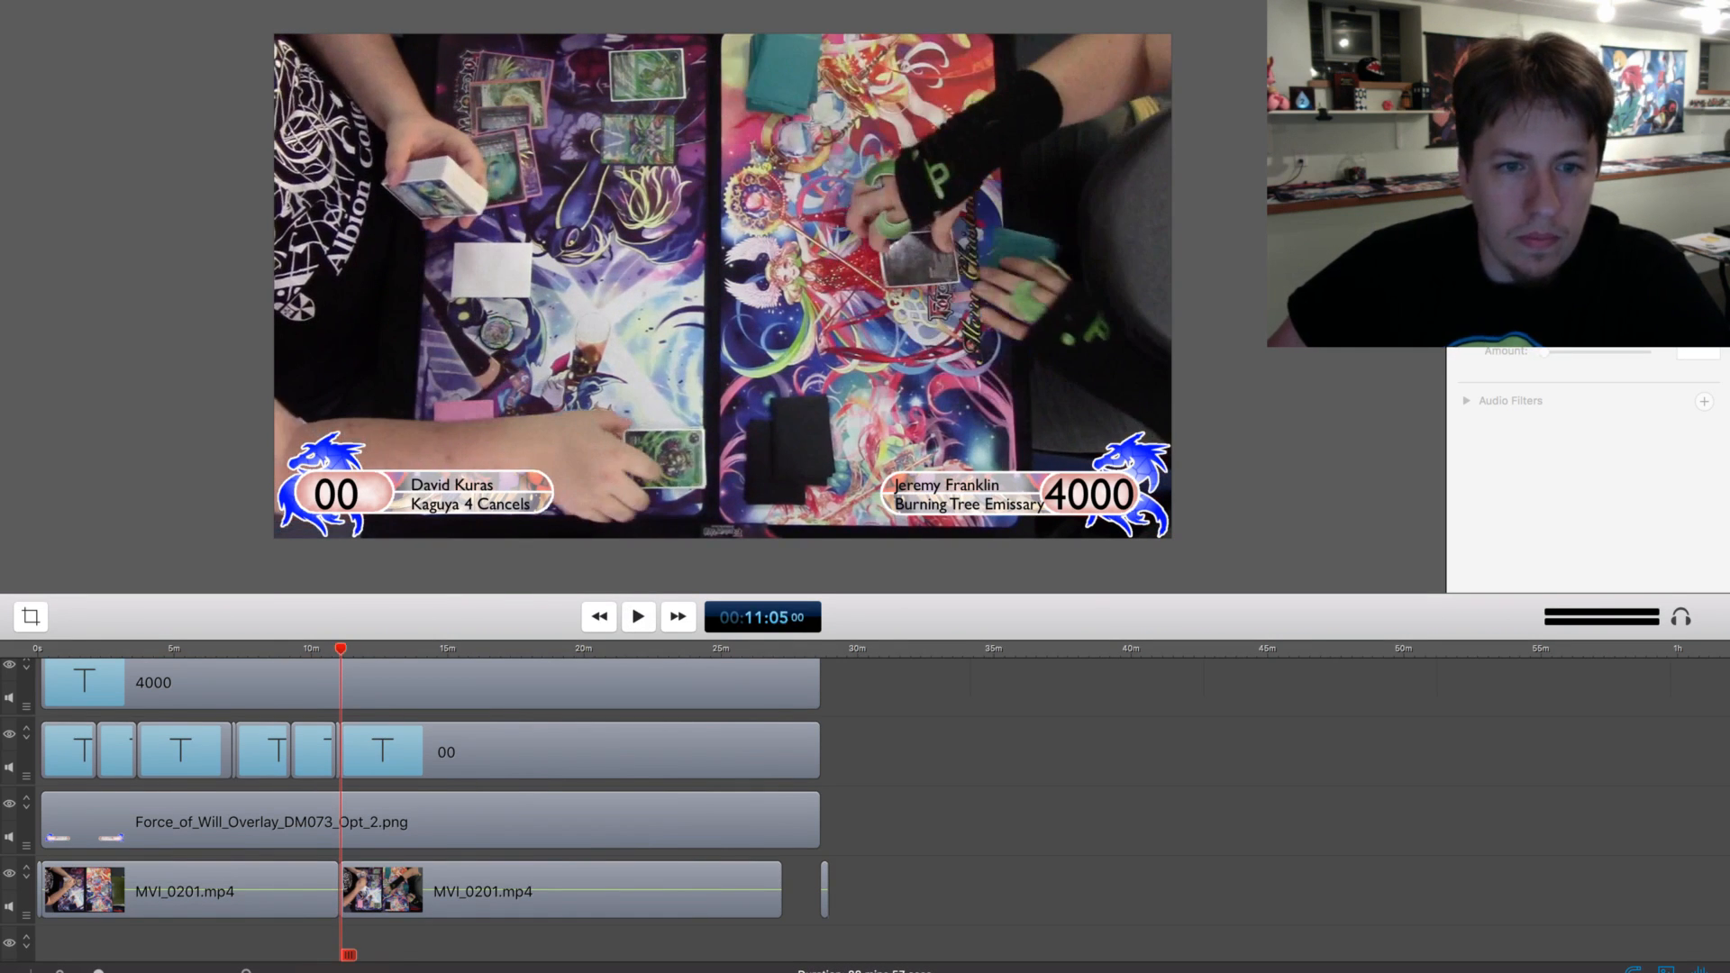
pyautogui.press('space')
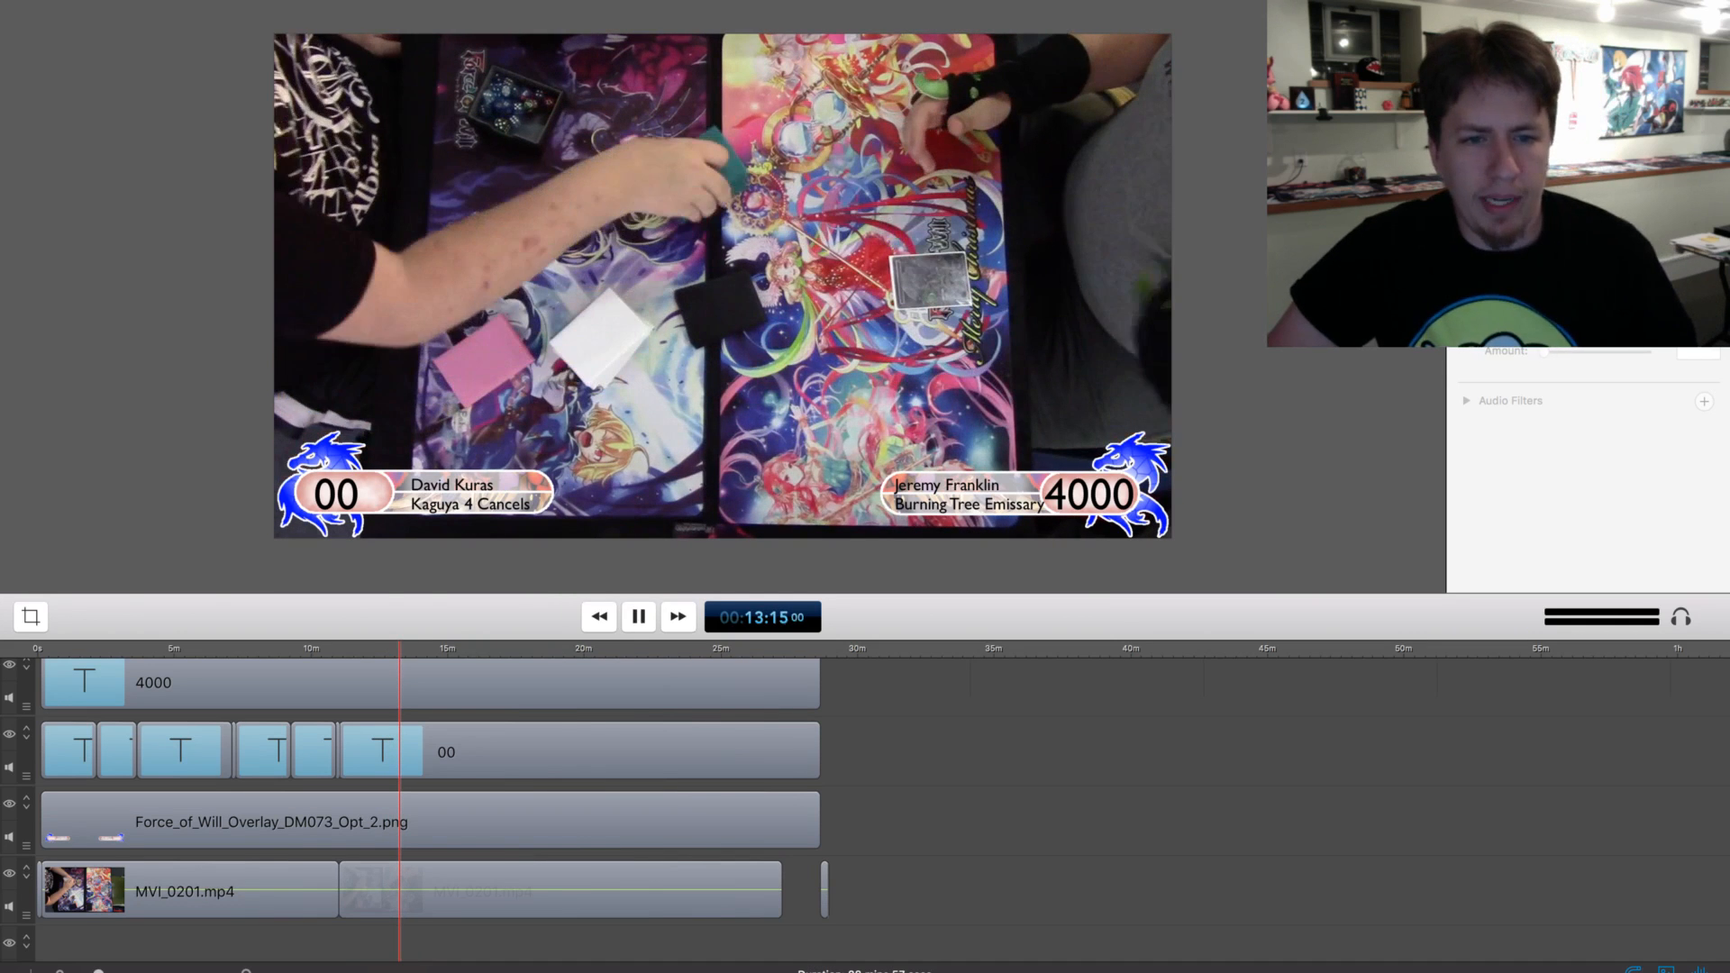
pyautogui.click(355, 903)
pyautogui.keyDown('shift'); pyautogui.click(505, 751); pyautogui.keyUp('shift')
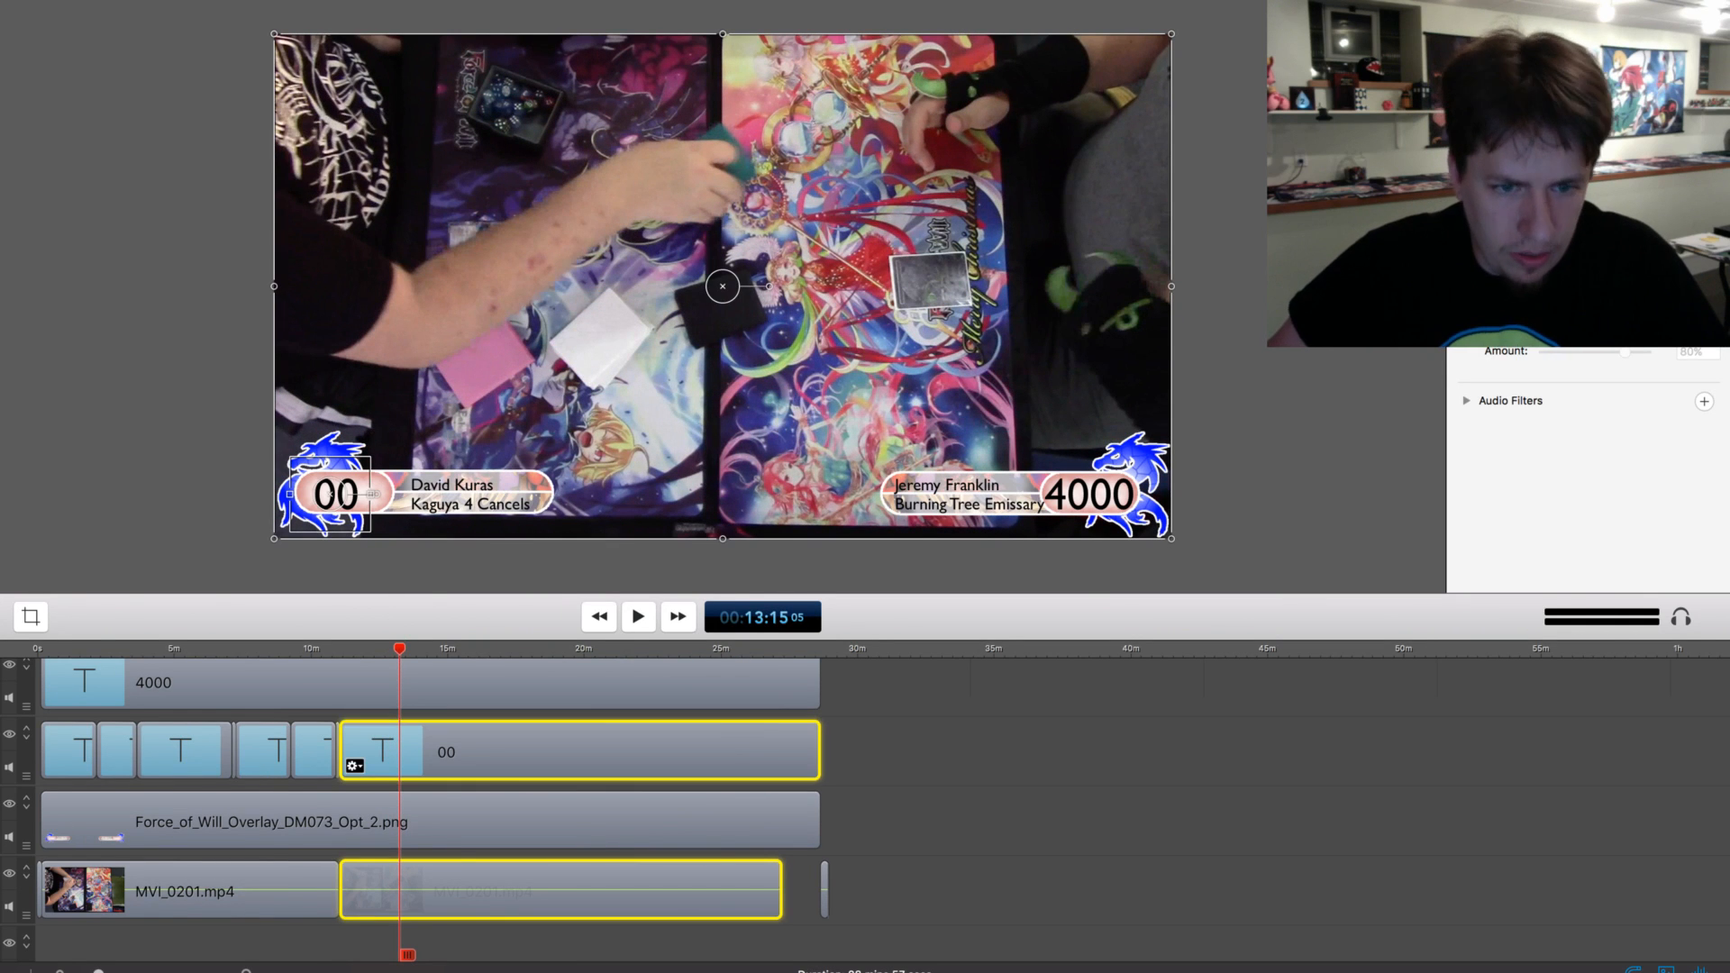
pyautogui.press('t')
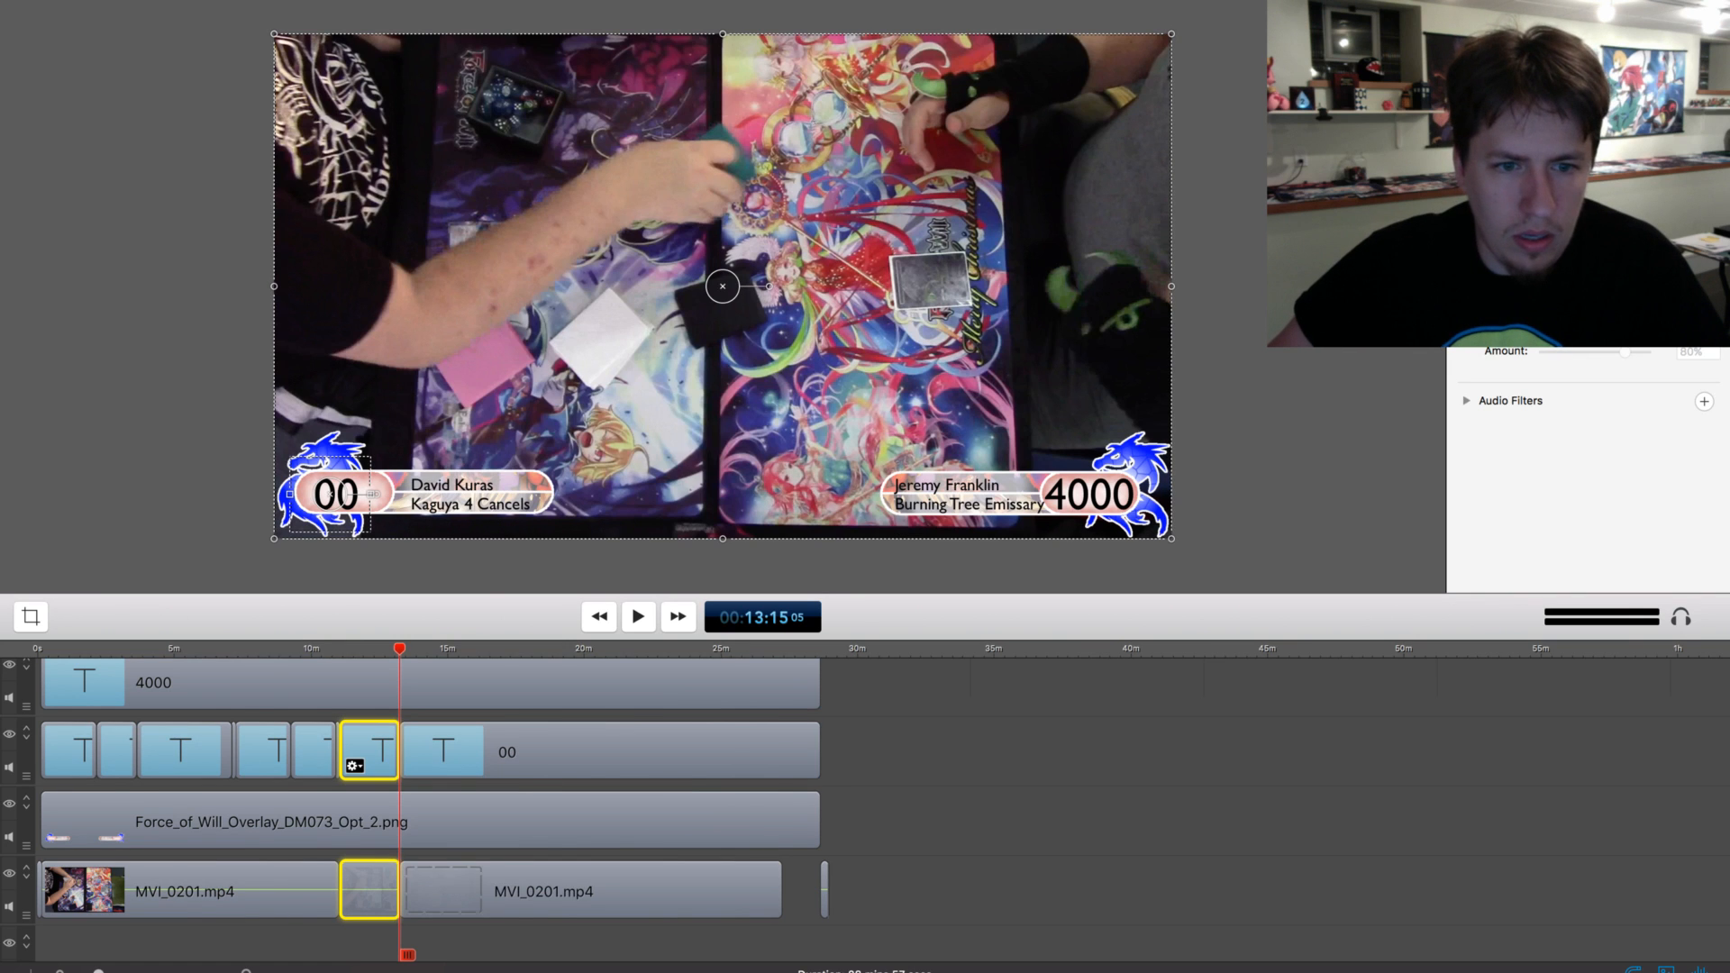
pyautogui.press('Delete')
pyautogui.moveTo(504, 751); pyautogui.dragTo(444, 751)
pyautogui.moveTo(505, 892); pyautogui.dragTo(444, 892)
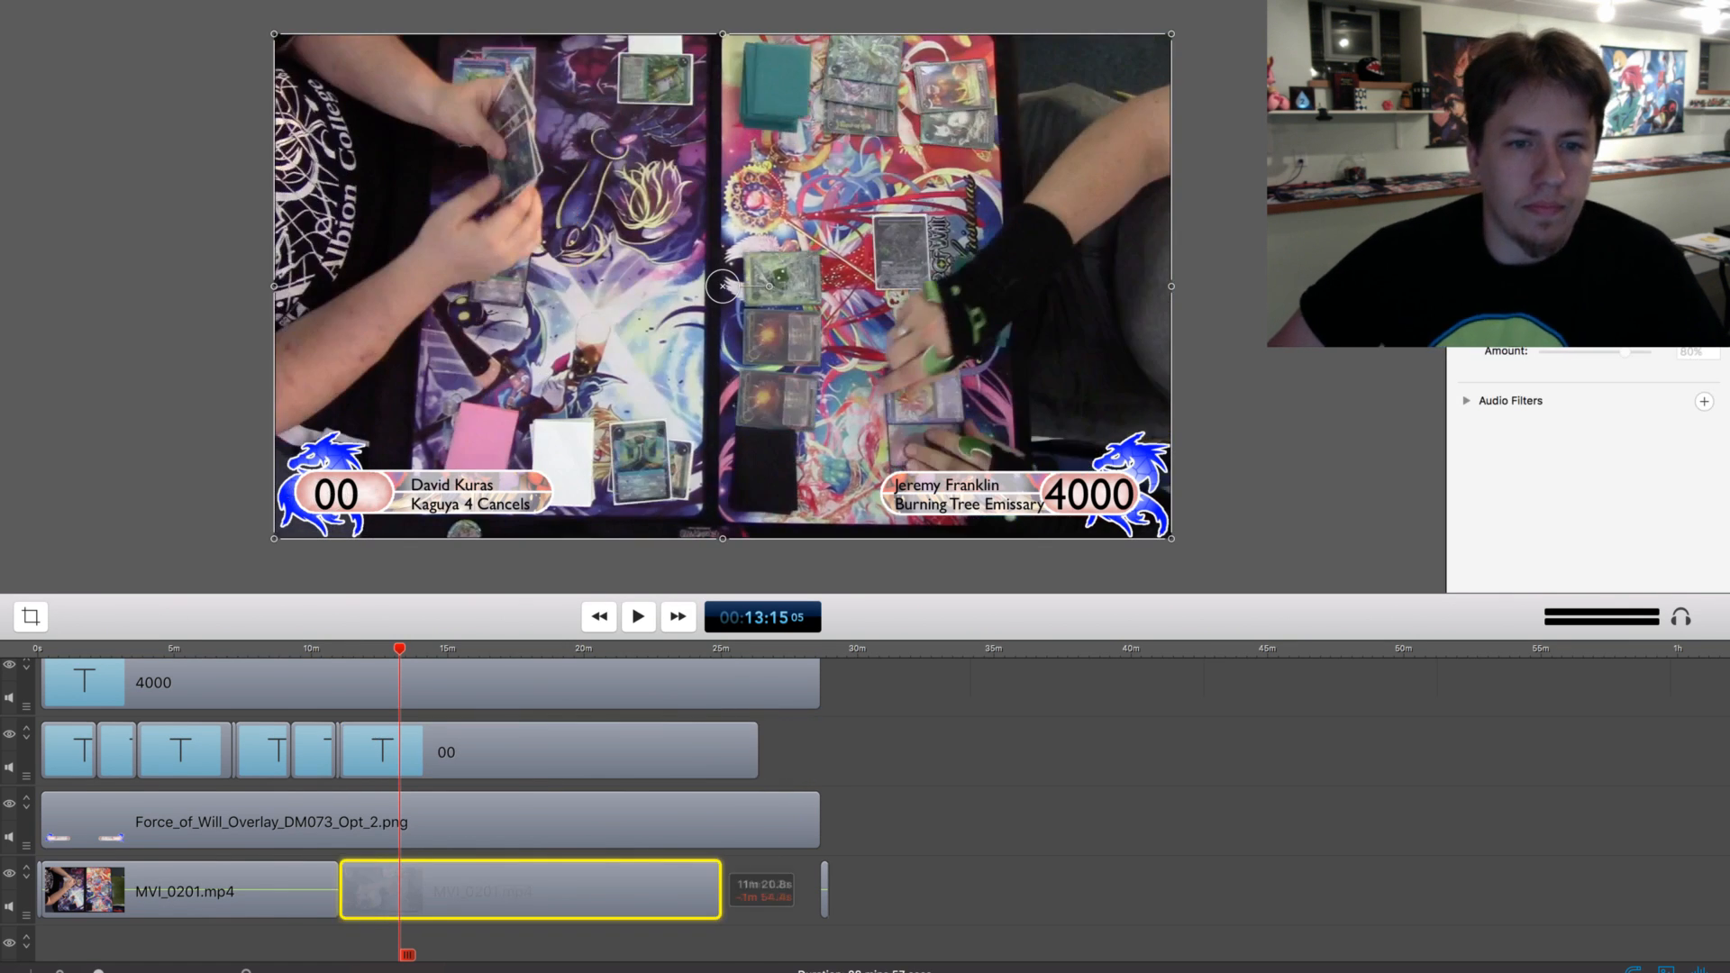
# Set the text of the lower-left life total clip starting at about 11:01 to 4000
pyautogui.moveTo(399, 648); pyautogui.dragTo(339, 648)
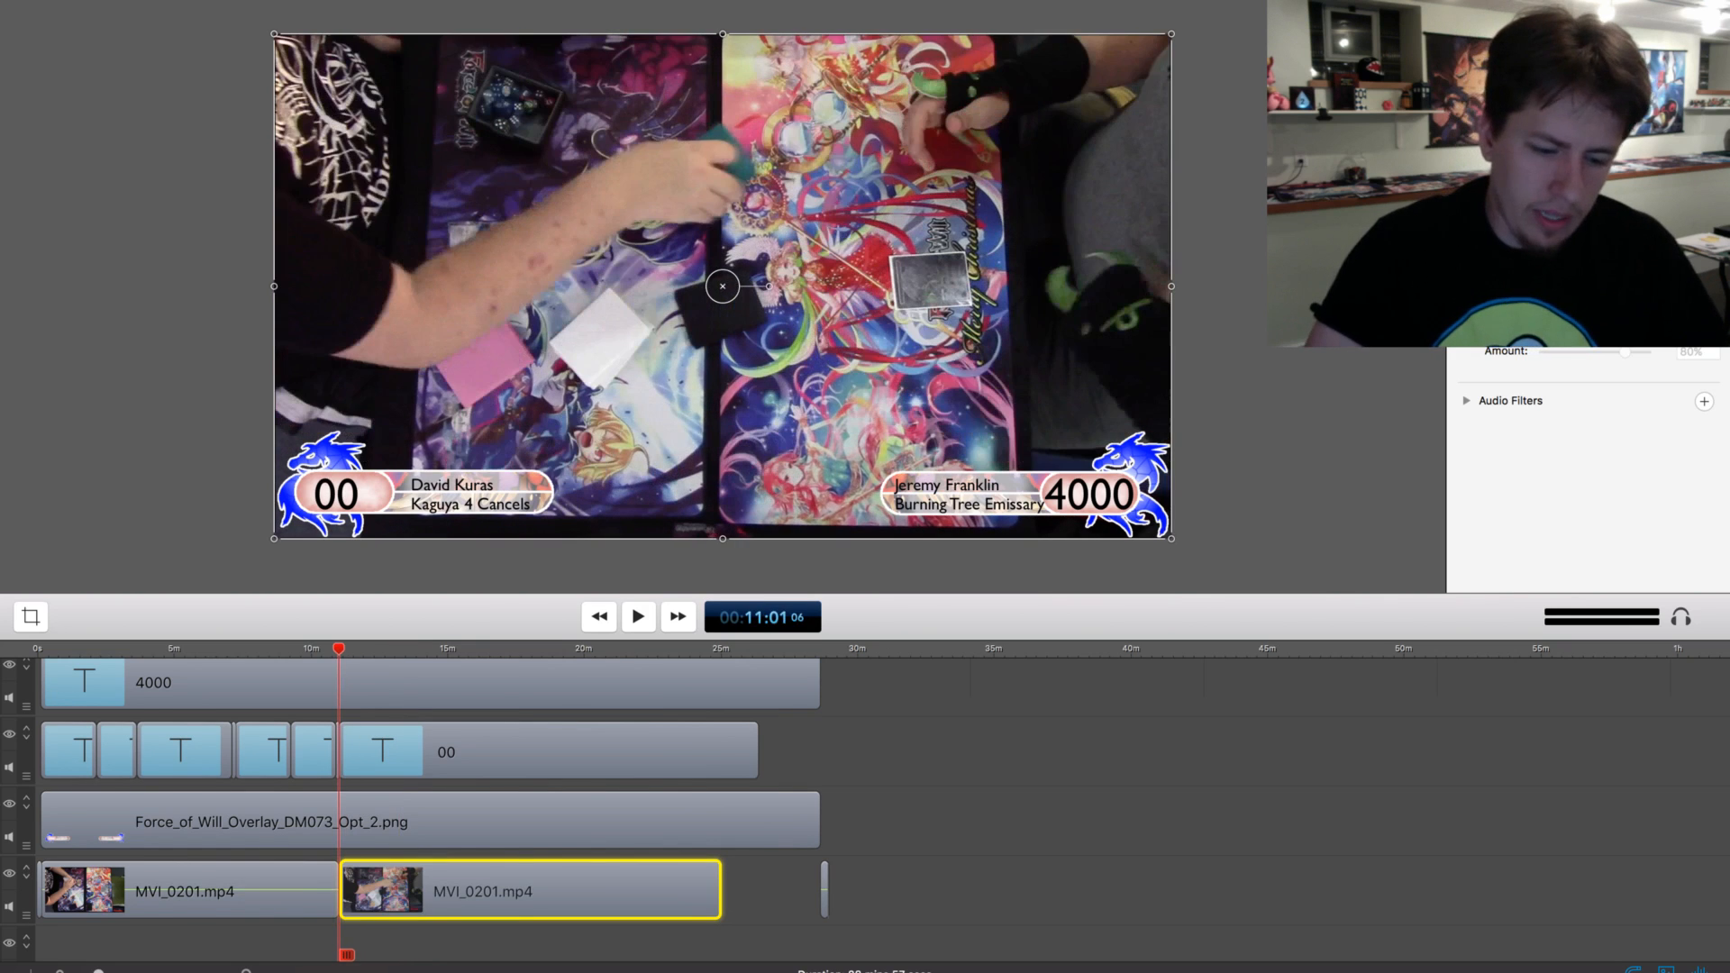
pyautogui.click(405, 751)
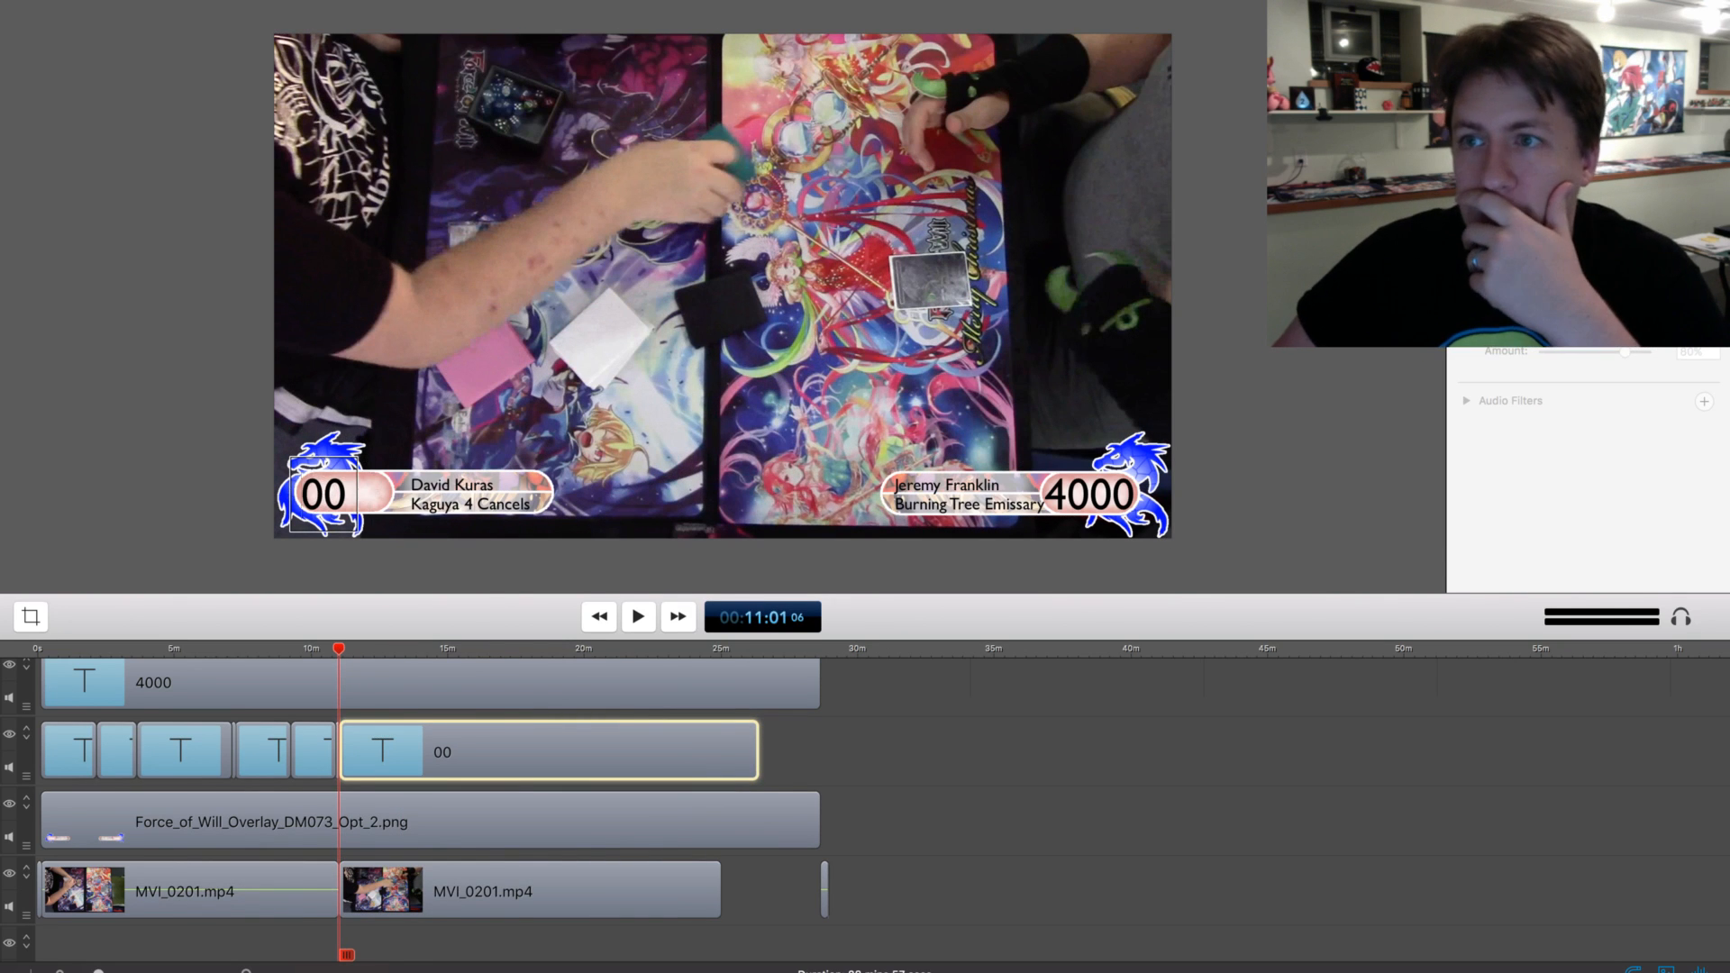
pyautogui.write('4000')
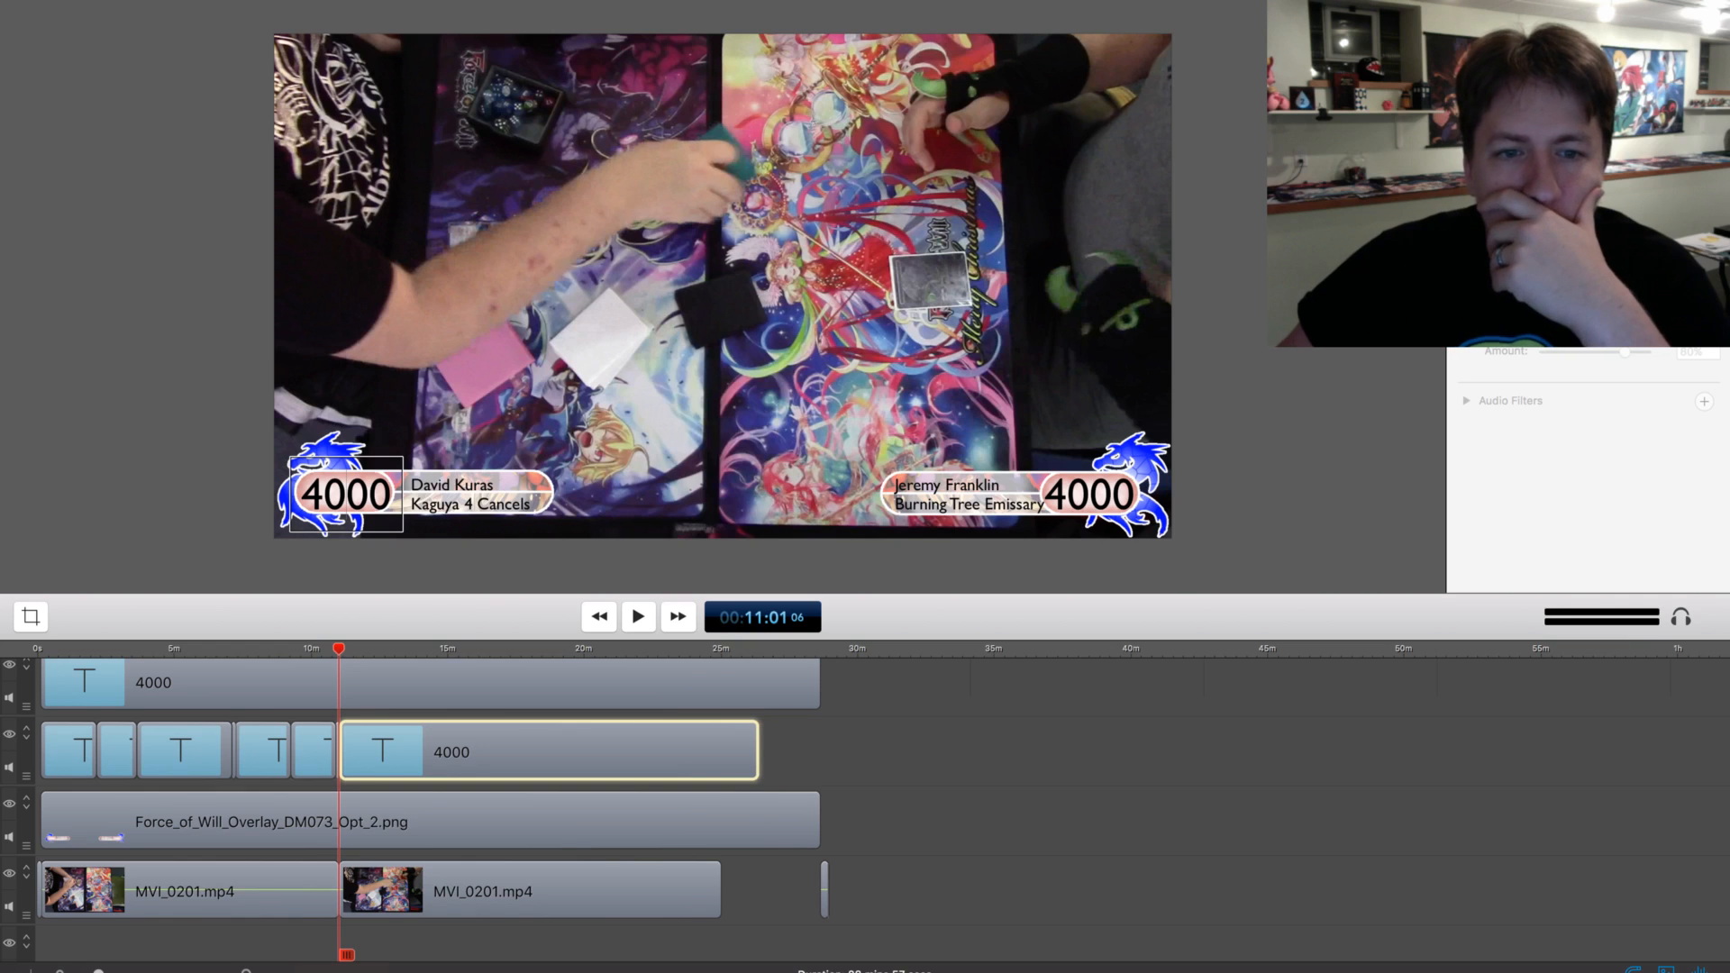
# Place the red-and-white sunburst transition clip on the track above the name overlays, centred over the cut at about 11:01
pyautogui.click(1701, 9)
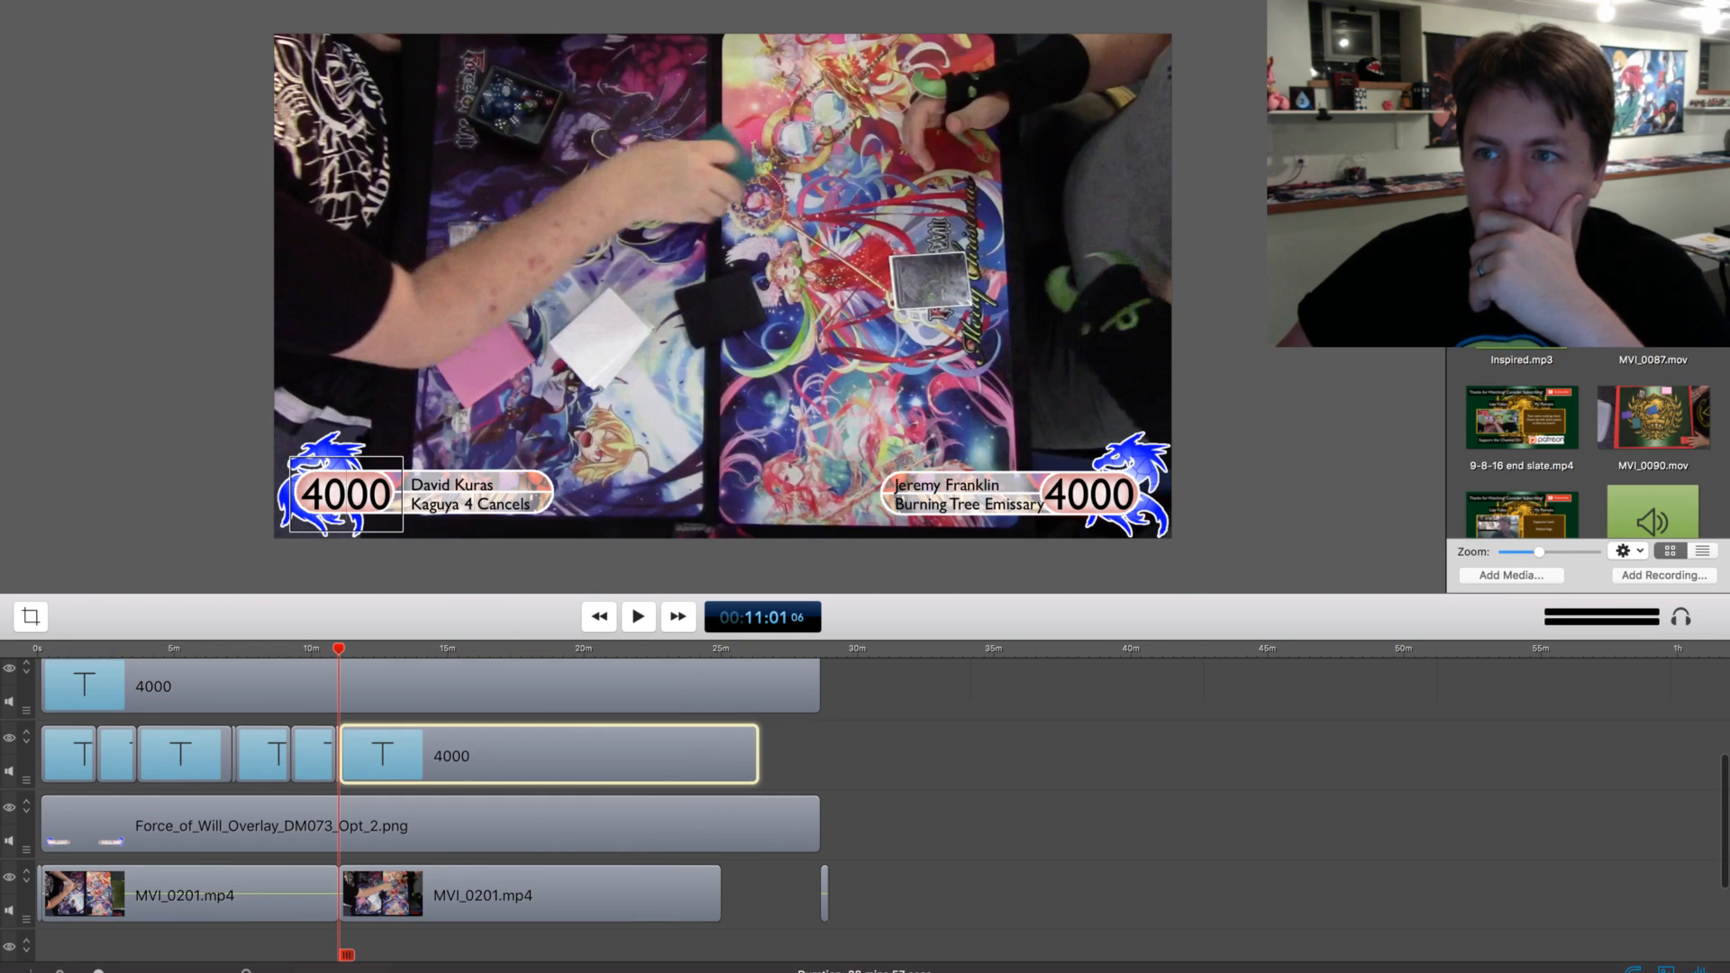
pyautogui.scroll(5, 432, 811)
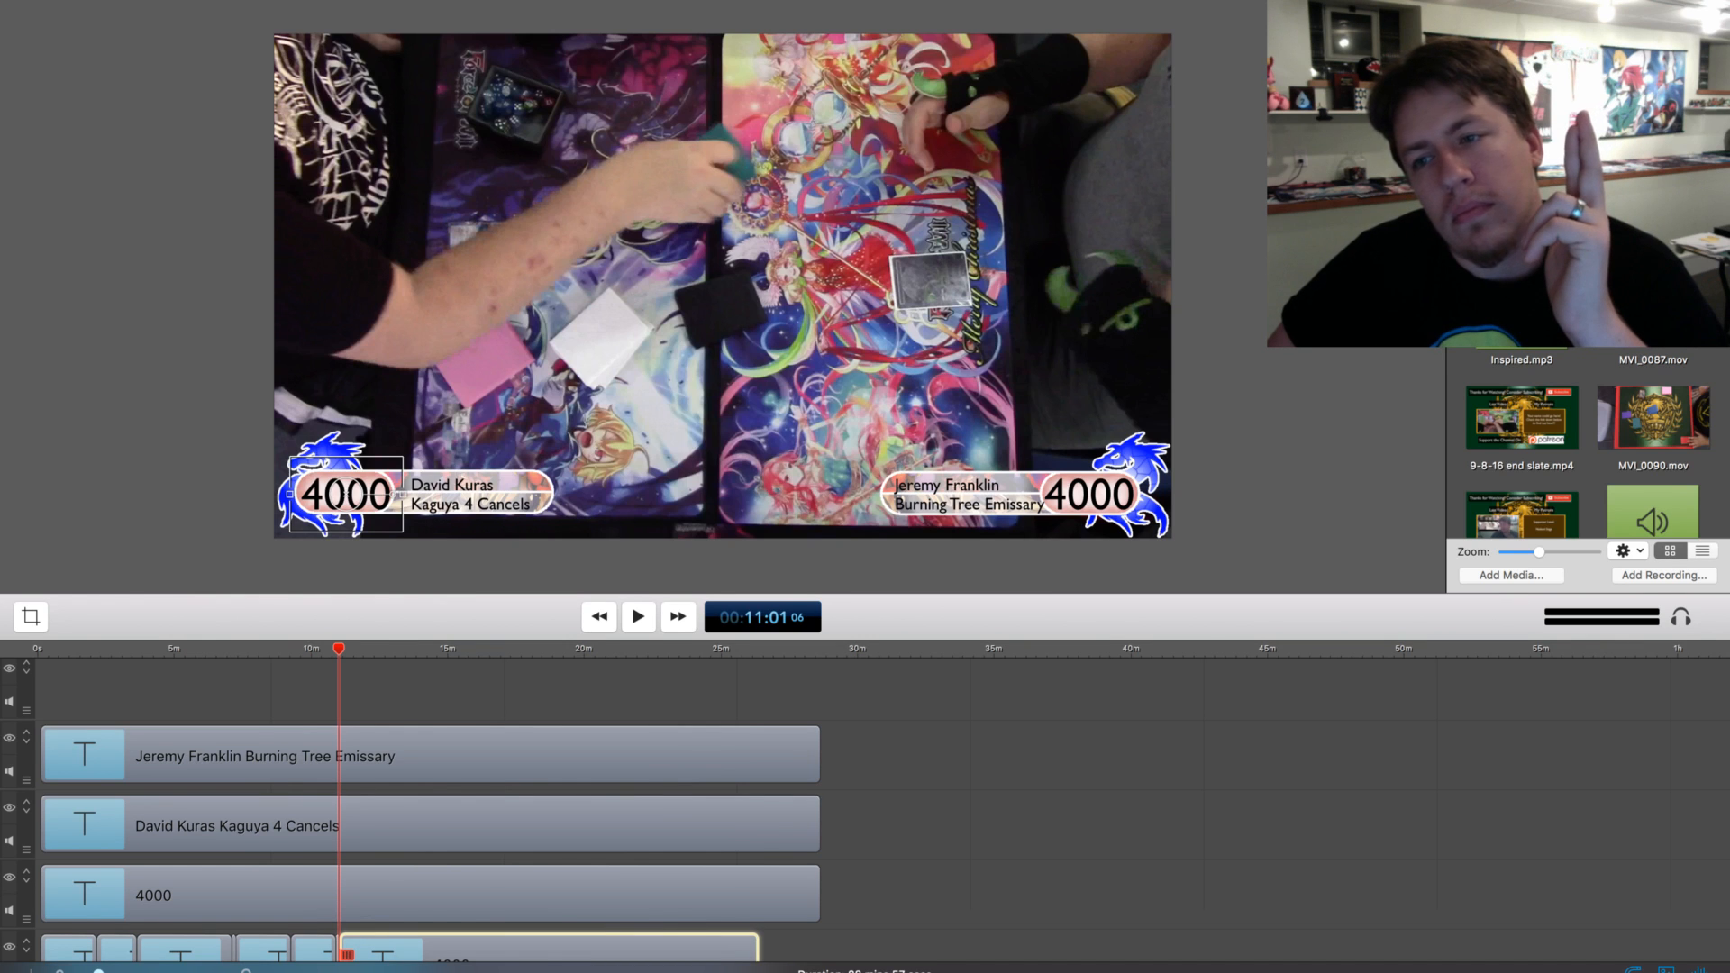
pyautogui.click(356, 694)
pyautogui.scroll(1, 356, 698)
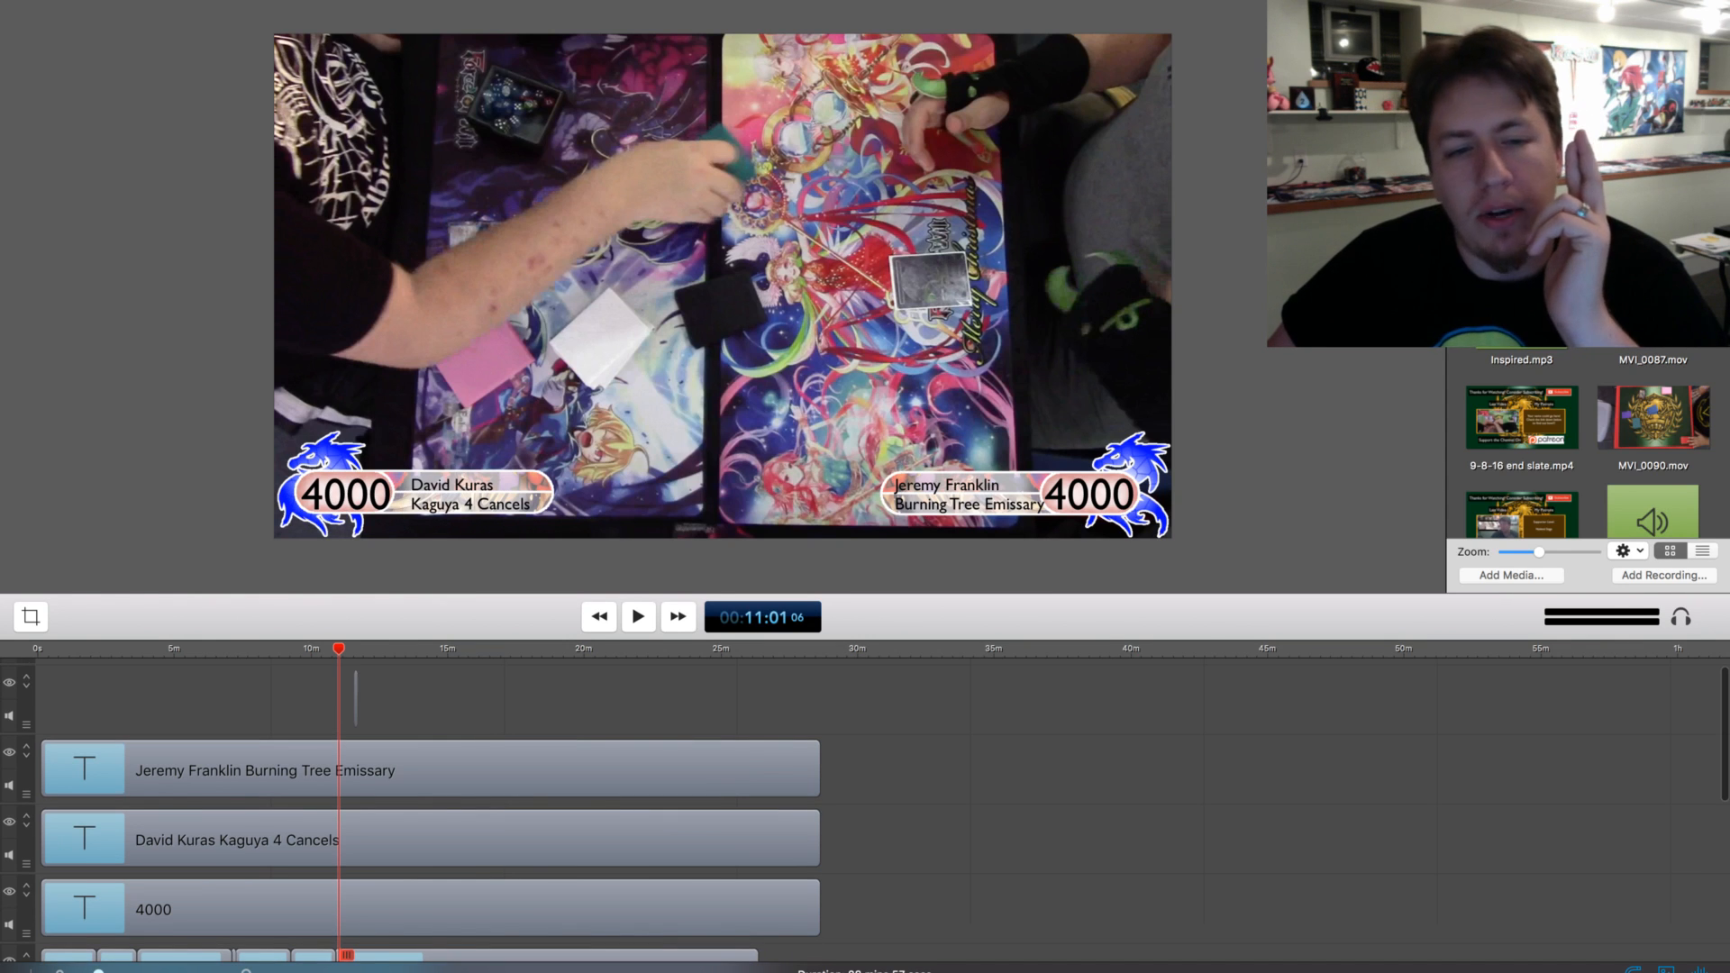
pyautogui.moveTo(356, 698); pyautogui.dragTo(339, 698)
pyautogui.moveTo(98, 972); pyautogui.dragTo(154, 972)
pyautogui.scroll(-1, 865, 810)
pyautogui.scroll(-5, 864, 811)
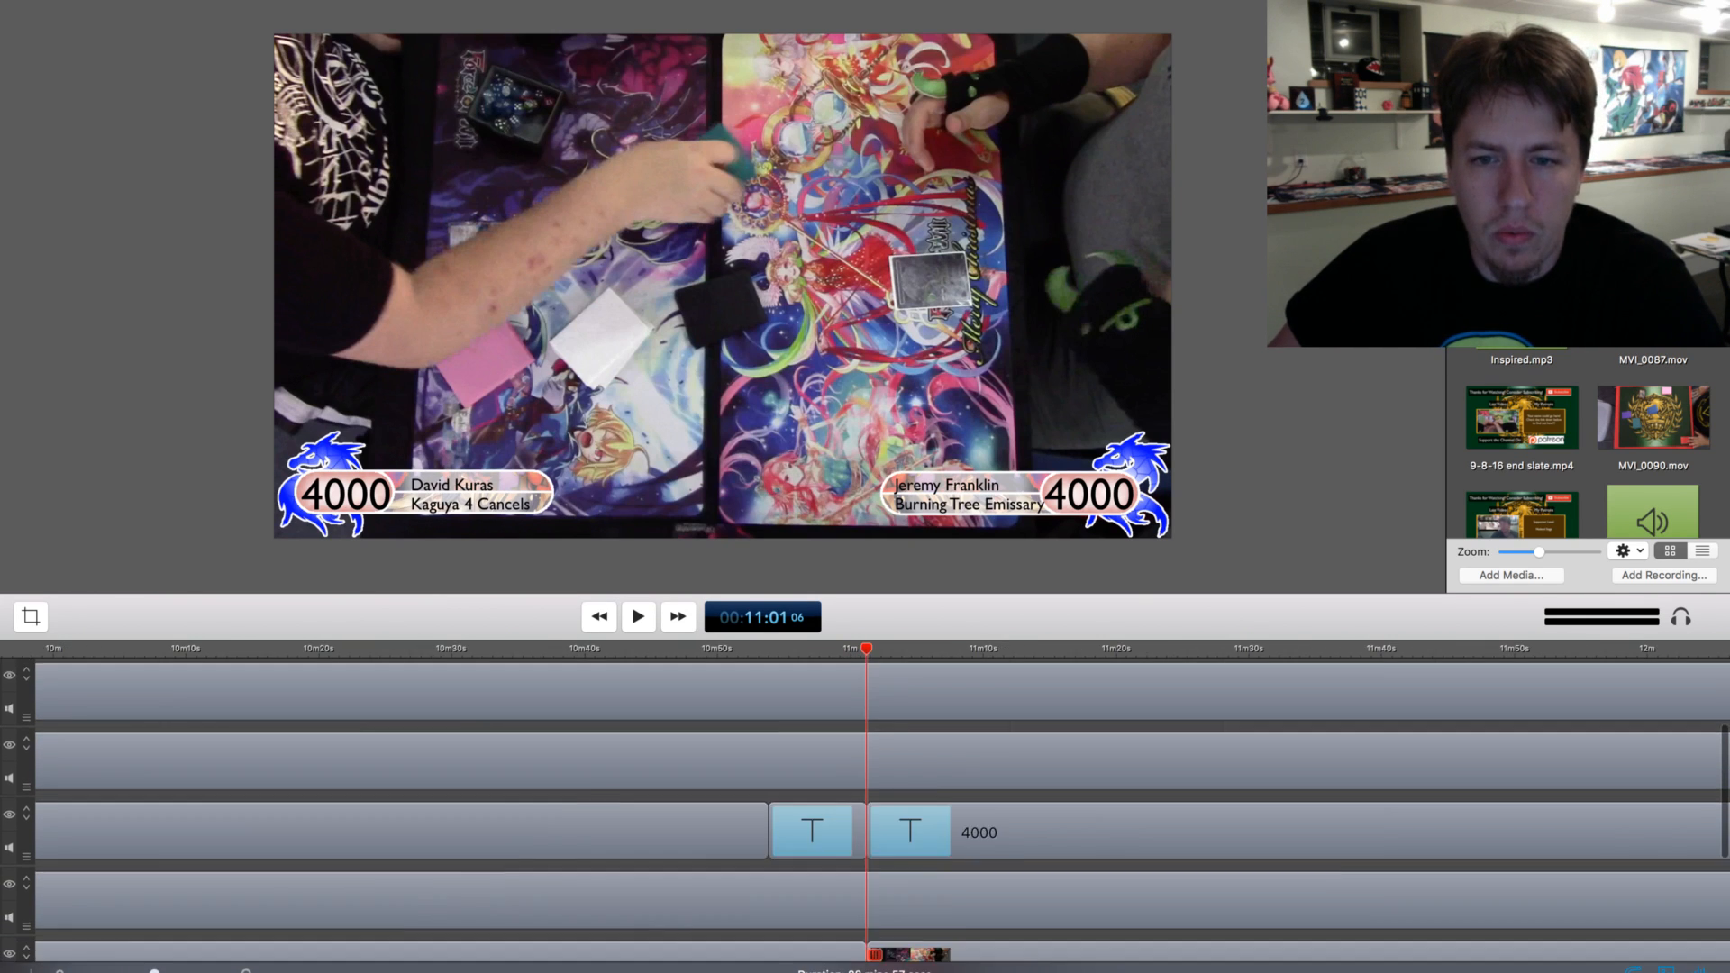
pyautogui.scroll(6, 864, 811)
pyautogui.moveTo(876, 727); pyautogui.dragTo(866, 727)
# Play back the sunburst transition over the cut at about 11:01 and review the clips around it
pyautogui.click(841, 649)
pyautogui.press('space')
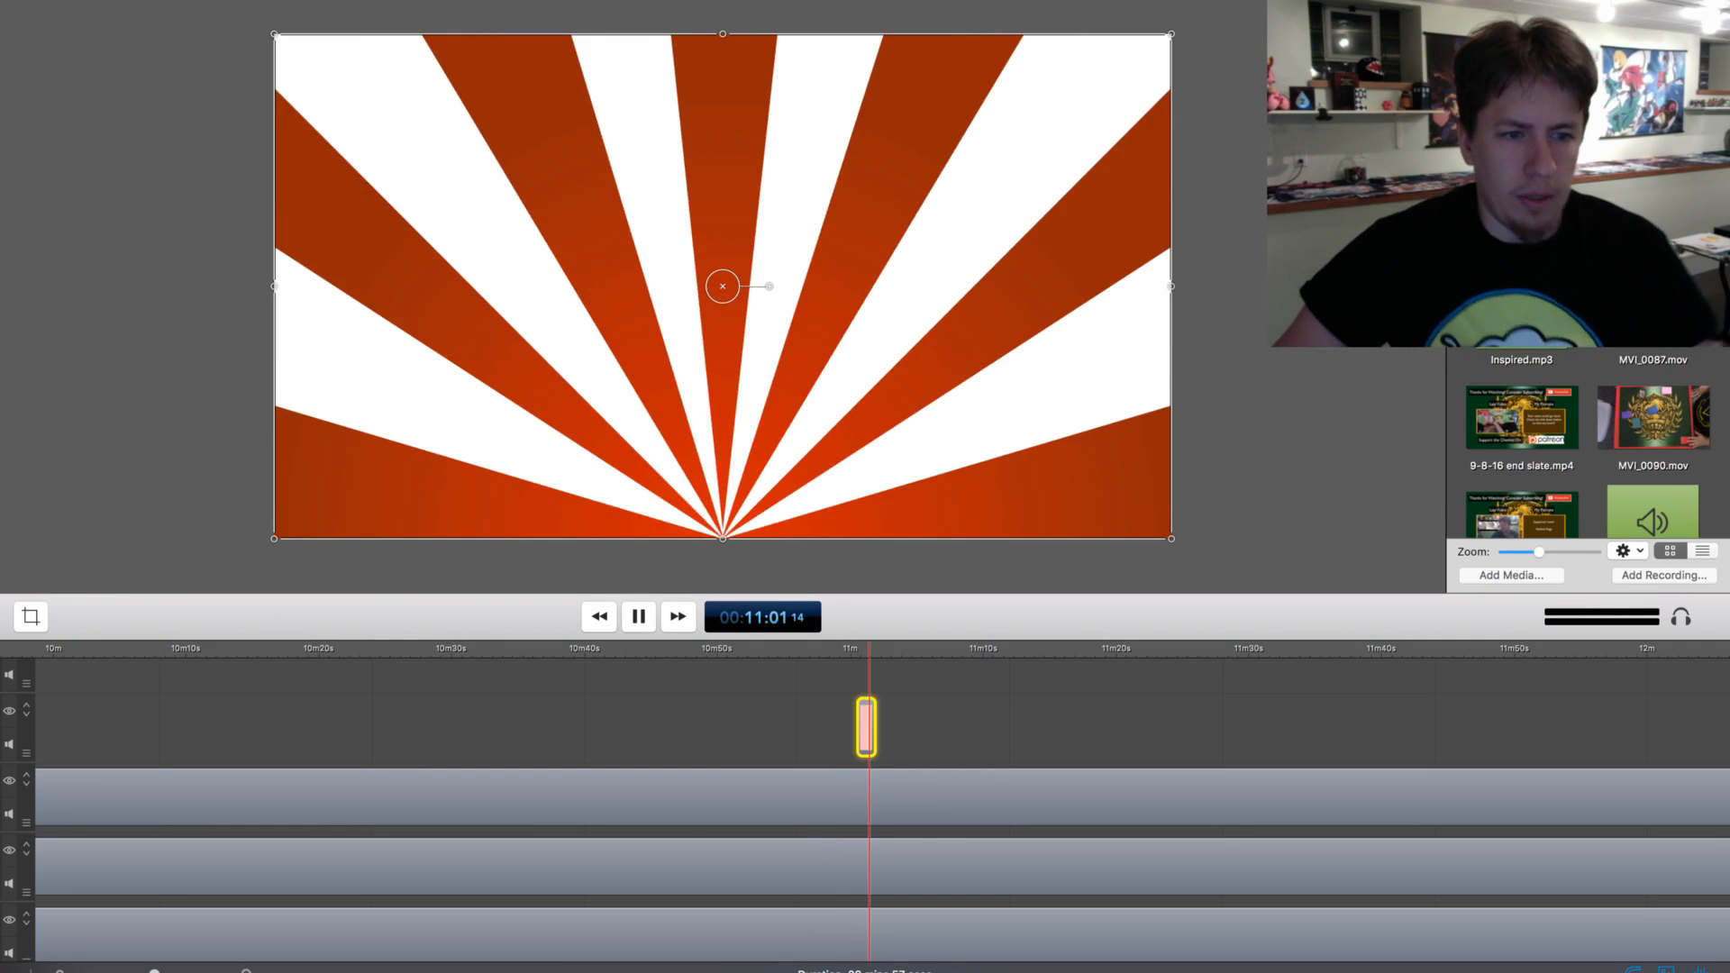
pyautogui.press('space')
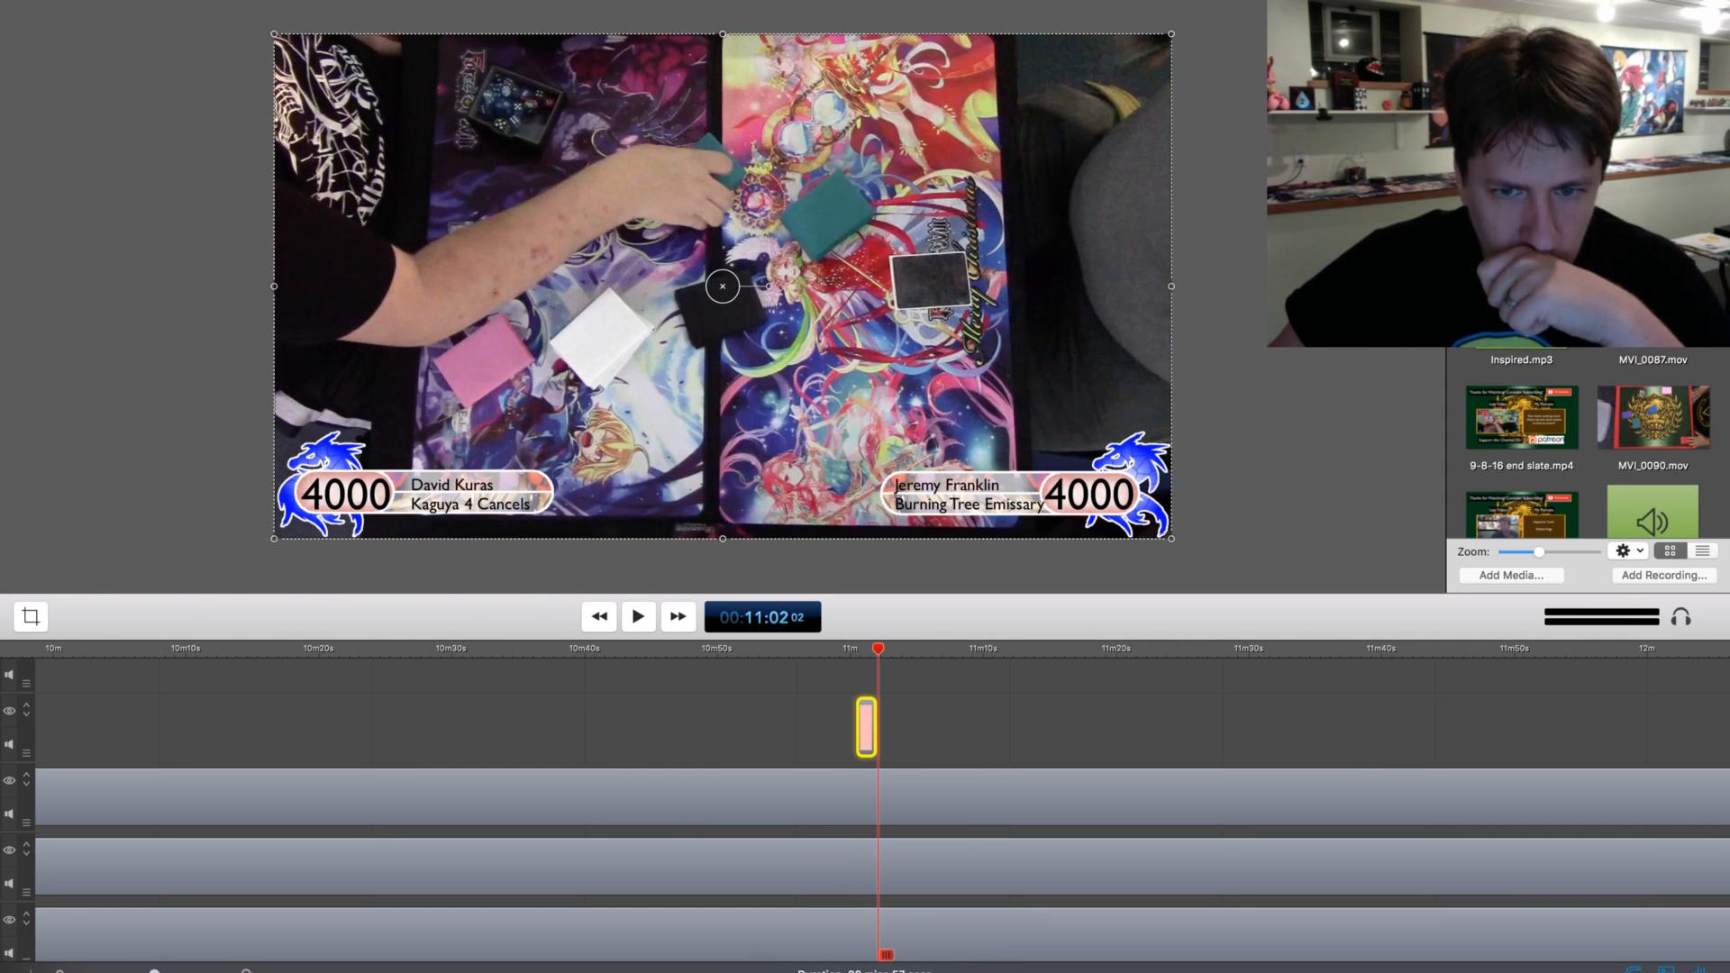
pyautogui.press('super+minus')
pyautogui.press('super+minus')
pyautogui.press('super+minus')
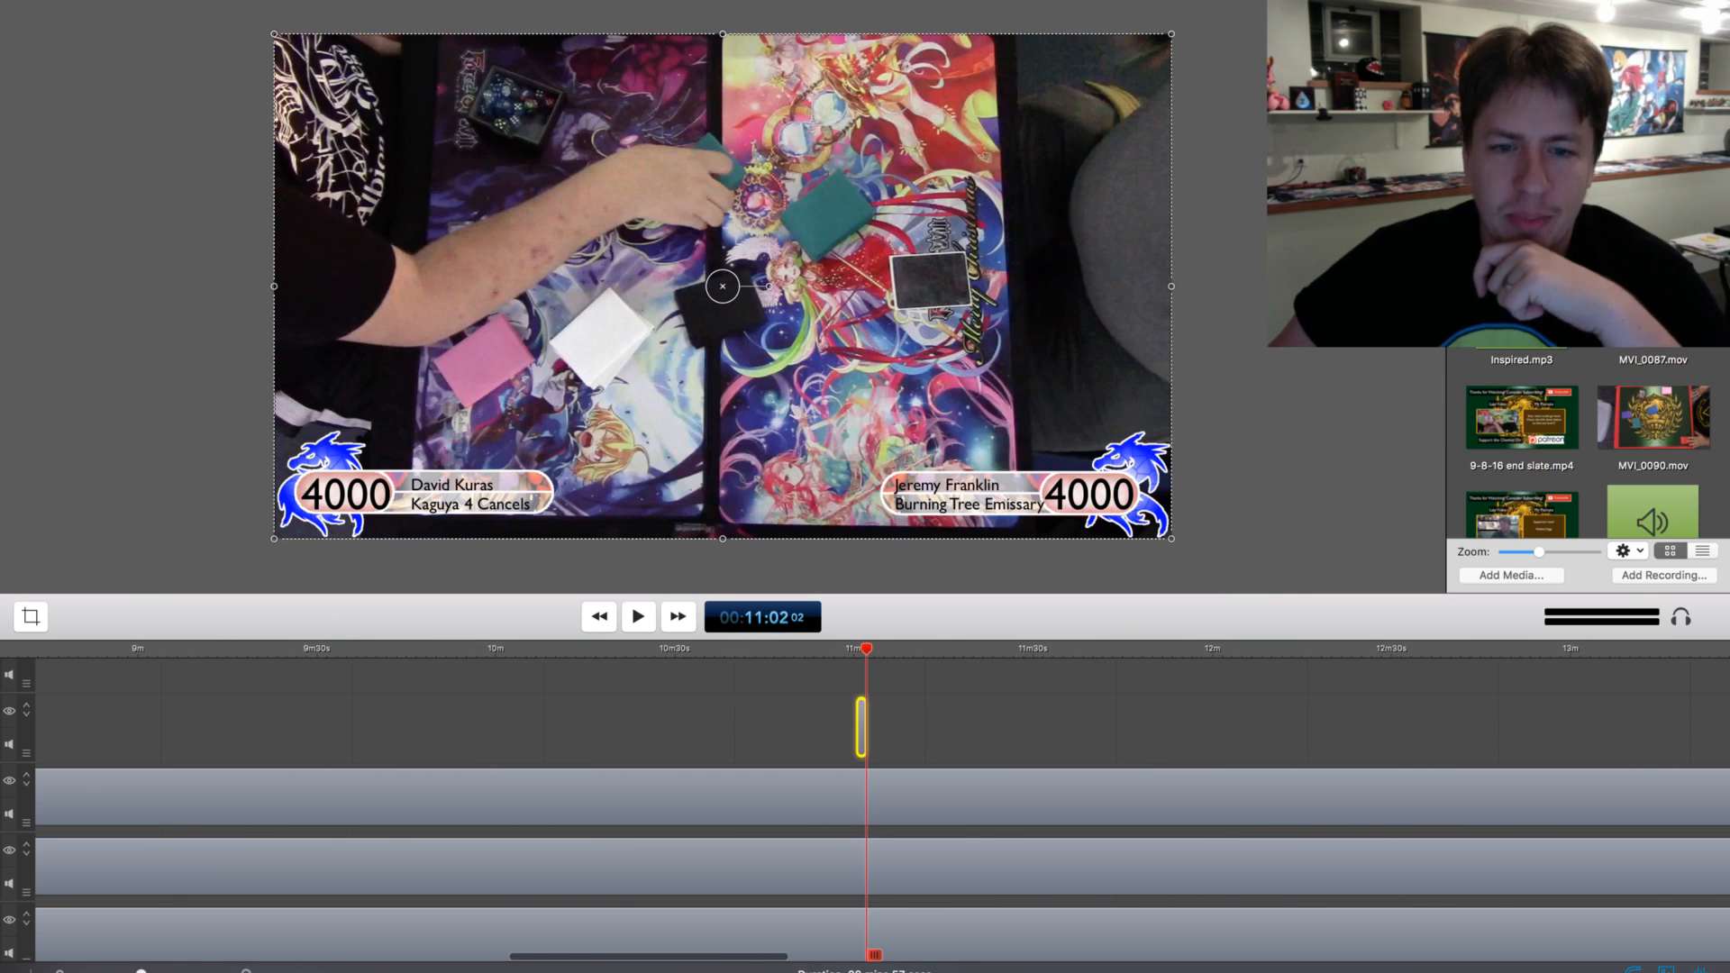
pyautogui.hscroll(2, 865, 811)
pyautogui.hscroll(5, 865, 810)
pyautogui.scroll(-6, 865, 811)
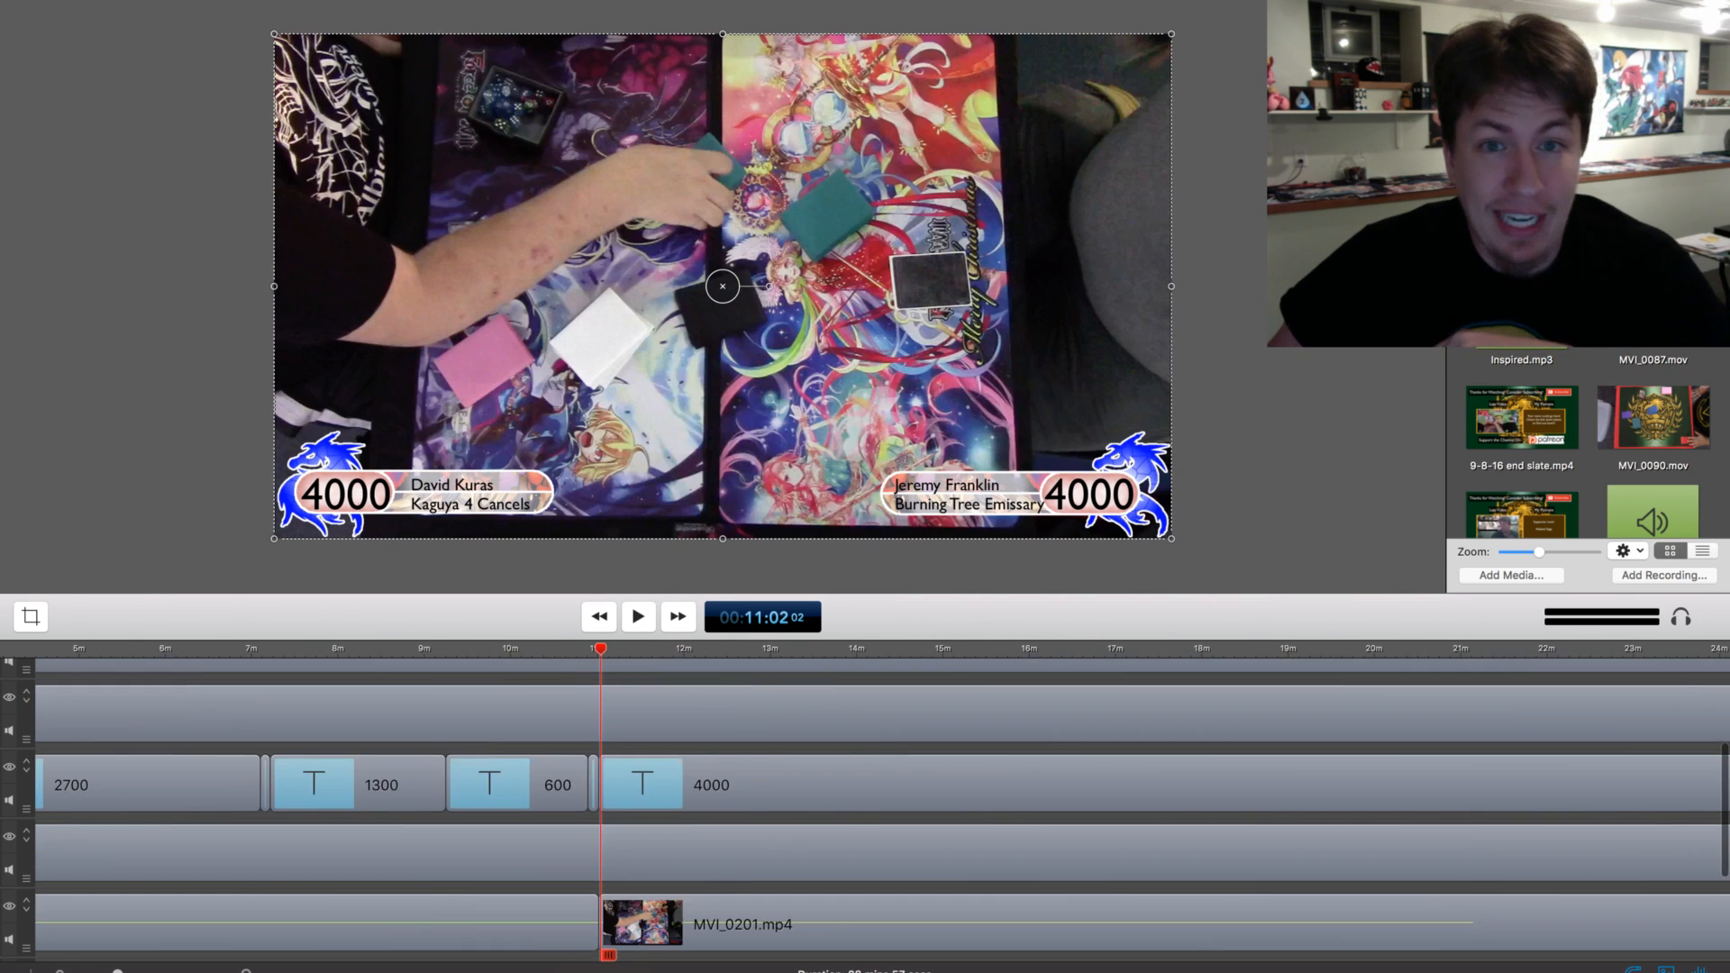
pyautogui.scroll(6, 865, 811)
pyautogui.press('super+minus')
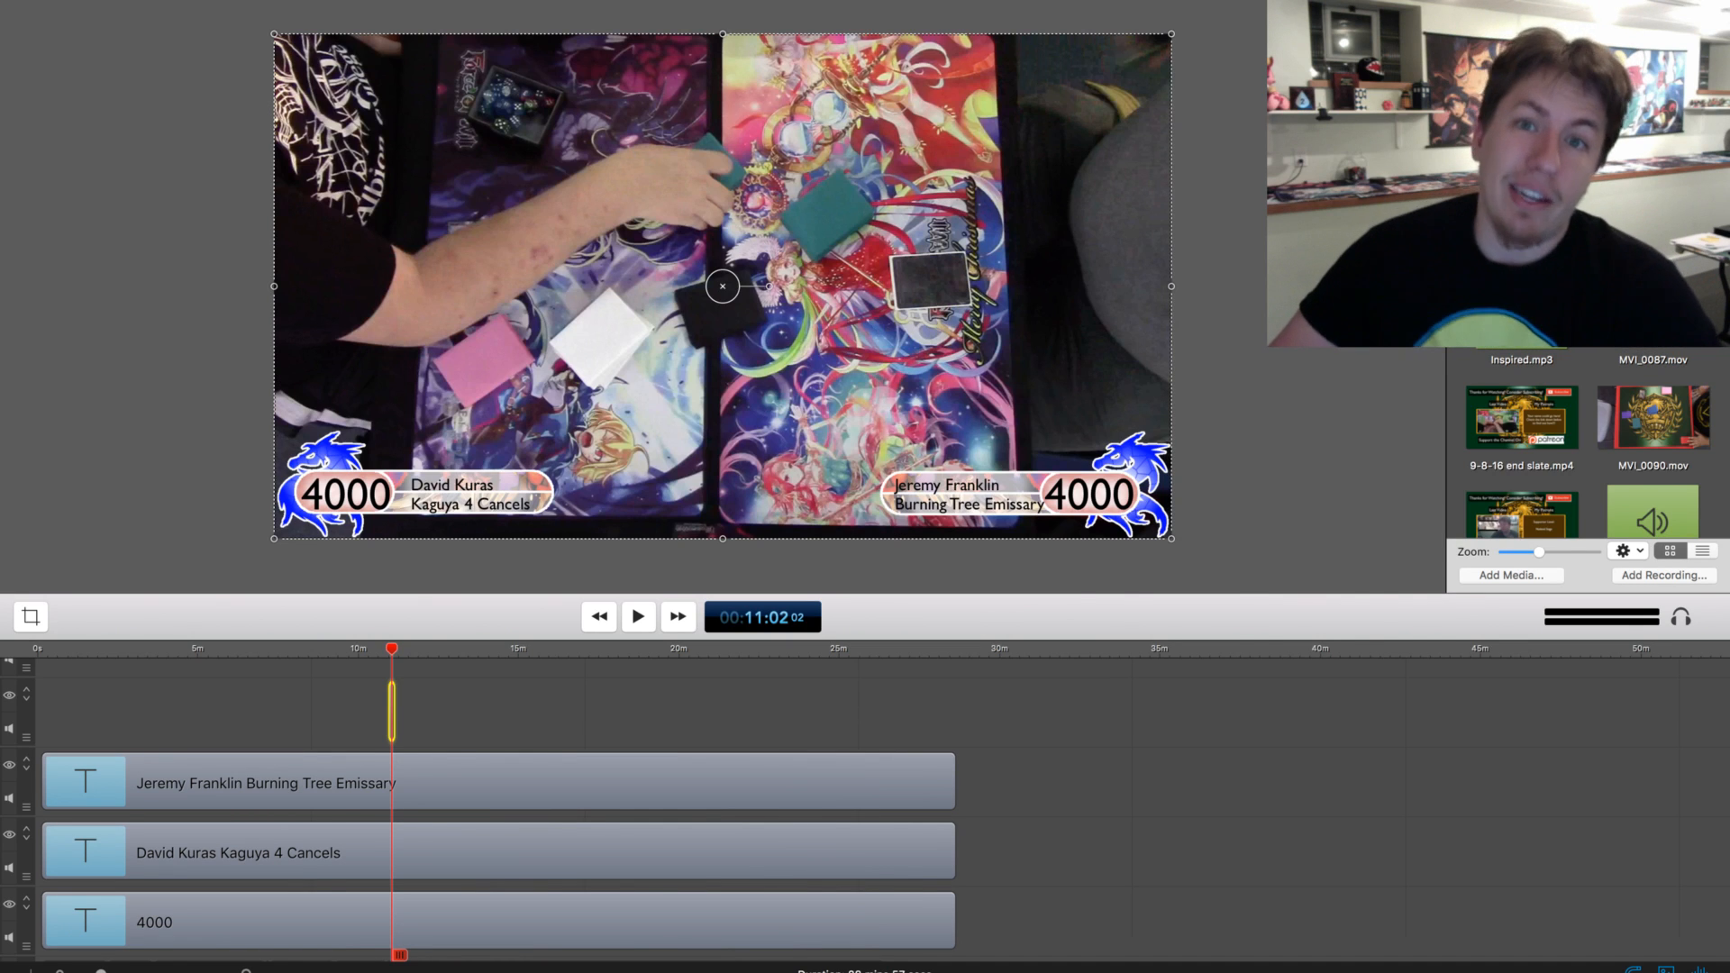
pyautogui.click(541, 712)
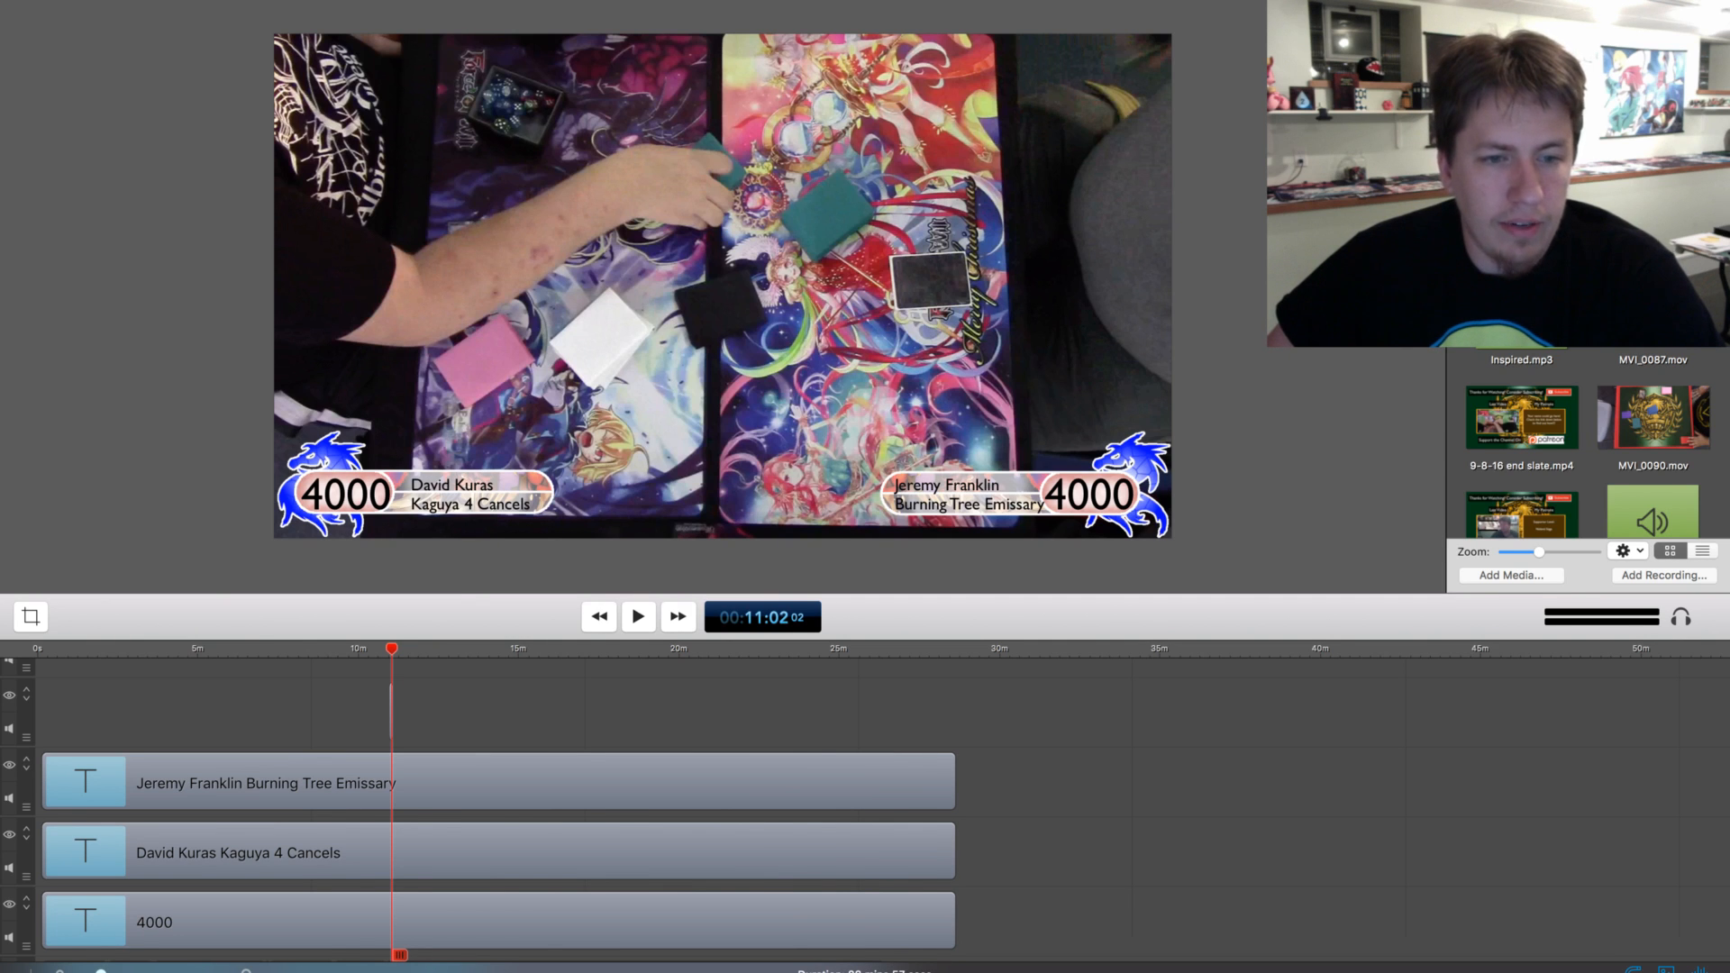
# Play the second game from about 11:02 and split the lower-right 4000 life total clip at about 11:33
pyautogui.press('space')
pyautogui.scroll(2, 865, 811)
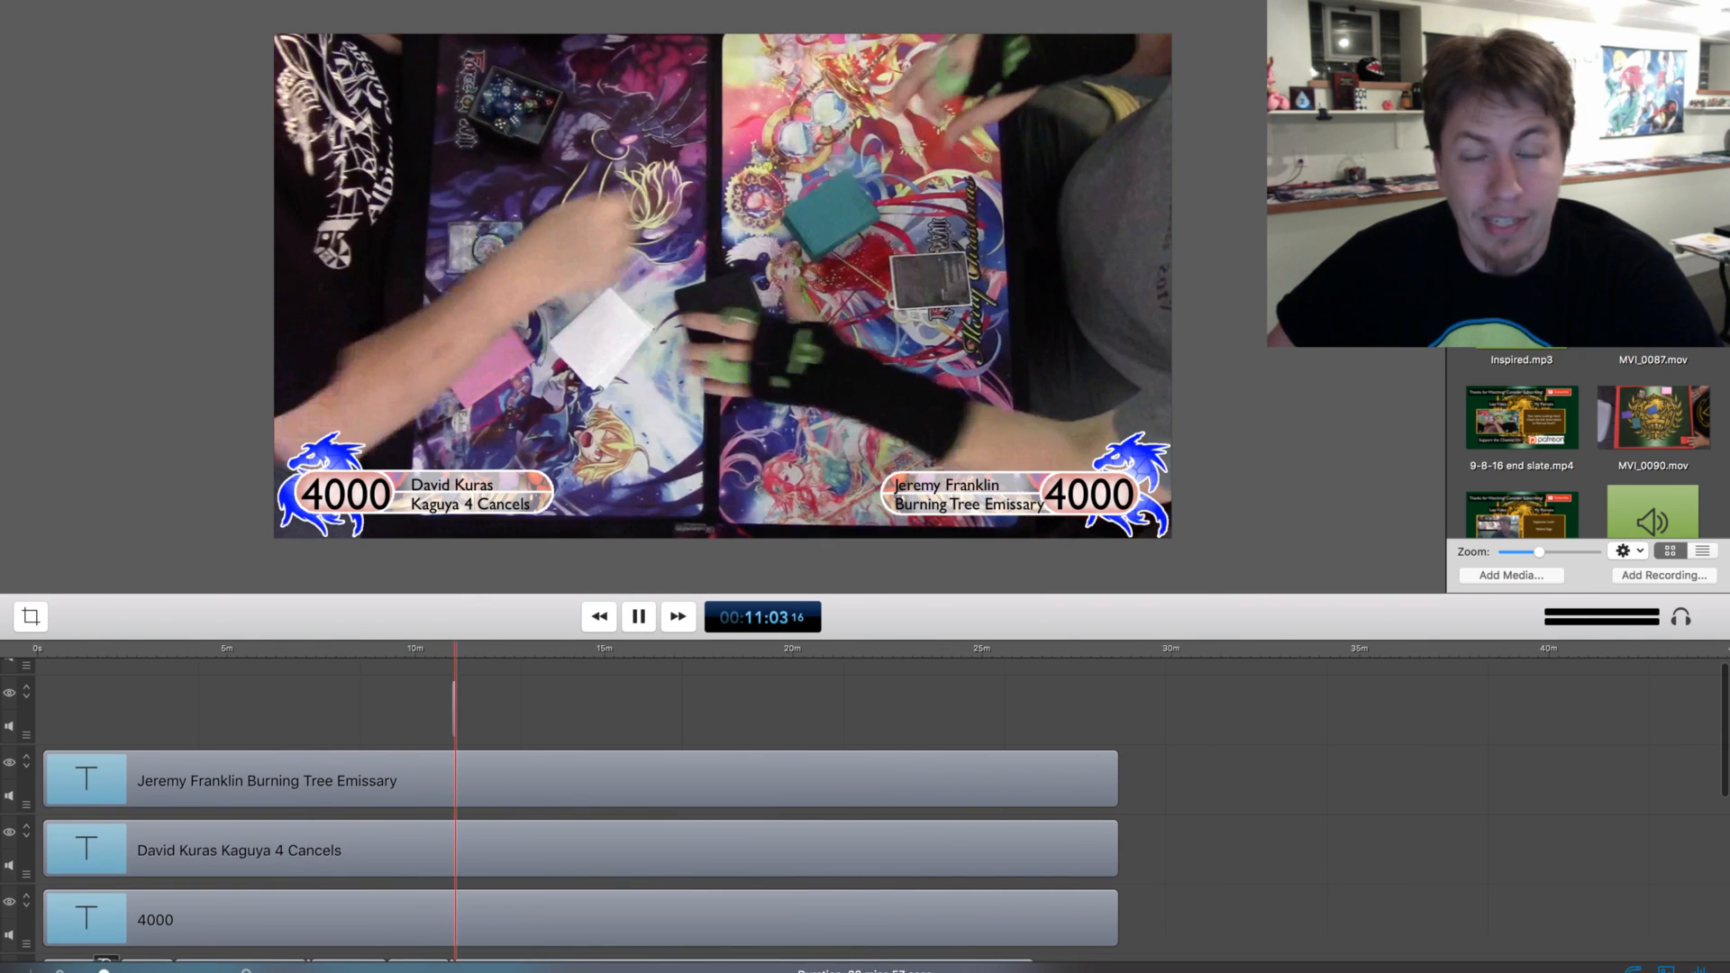
pyautogui.moveTo(103, 972); pyautogui.dragTo(108, 972)
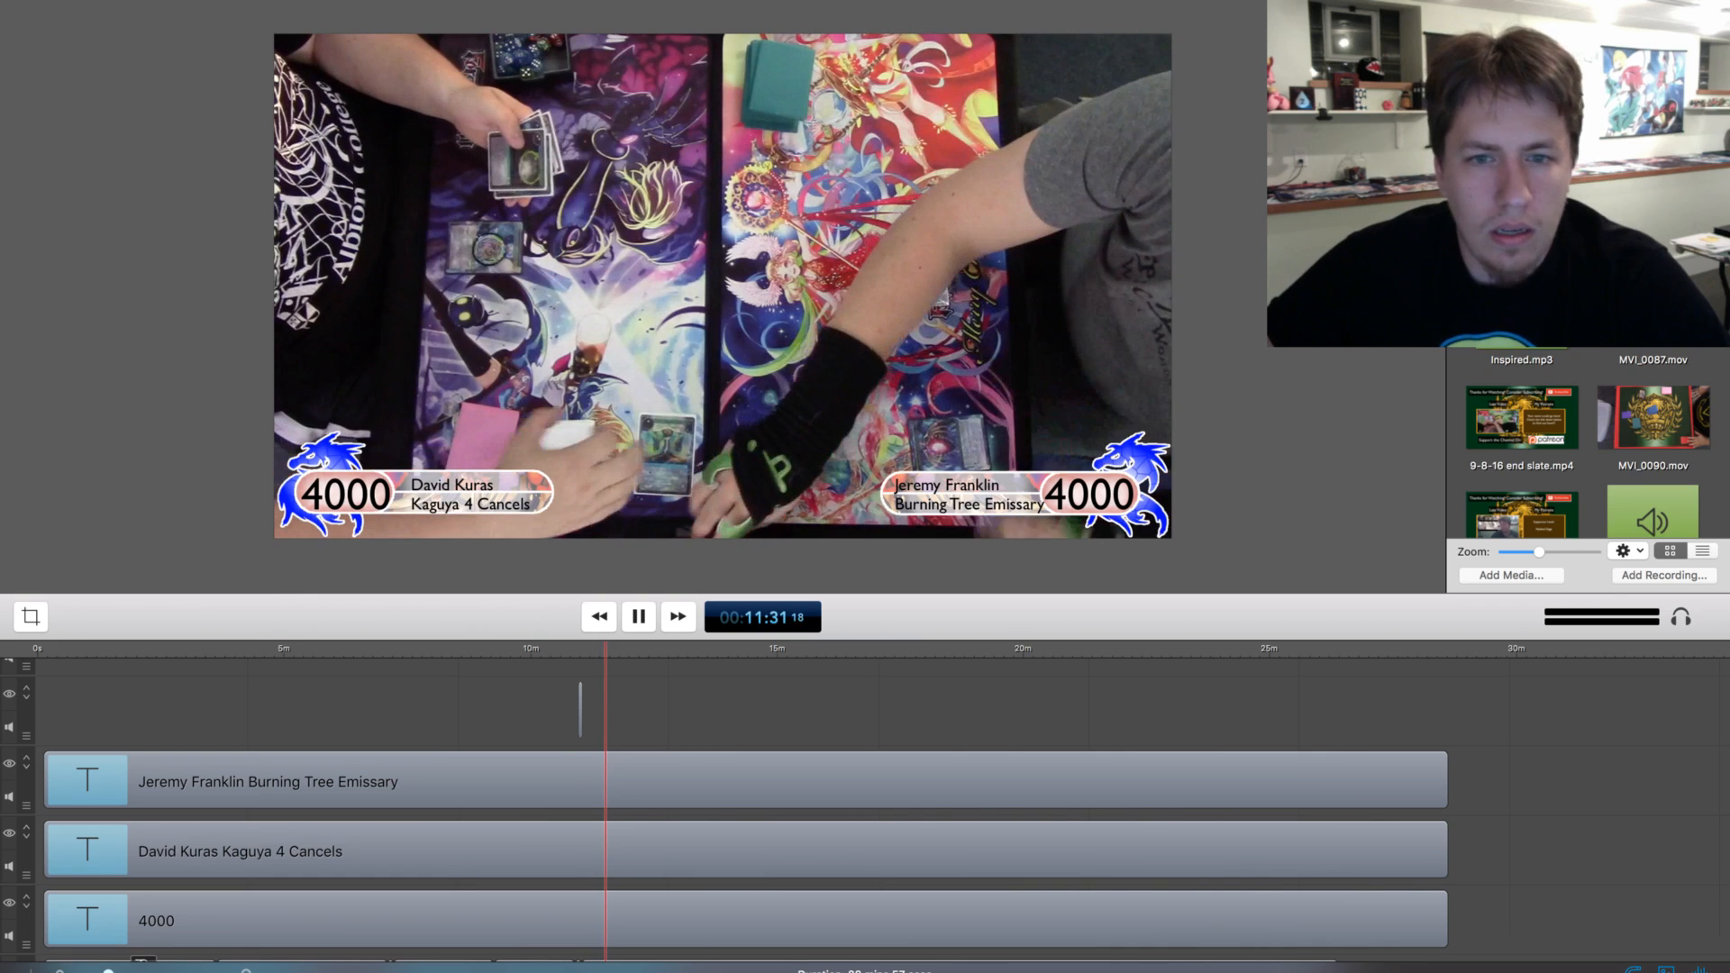
pyautogui.press('space')
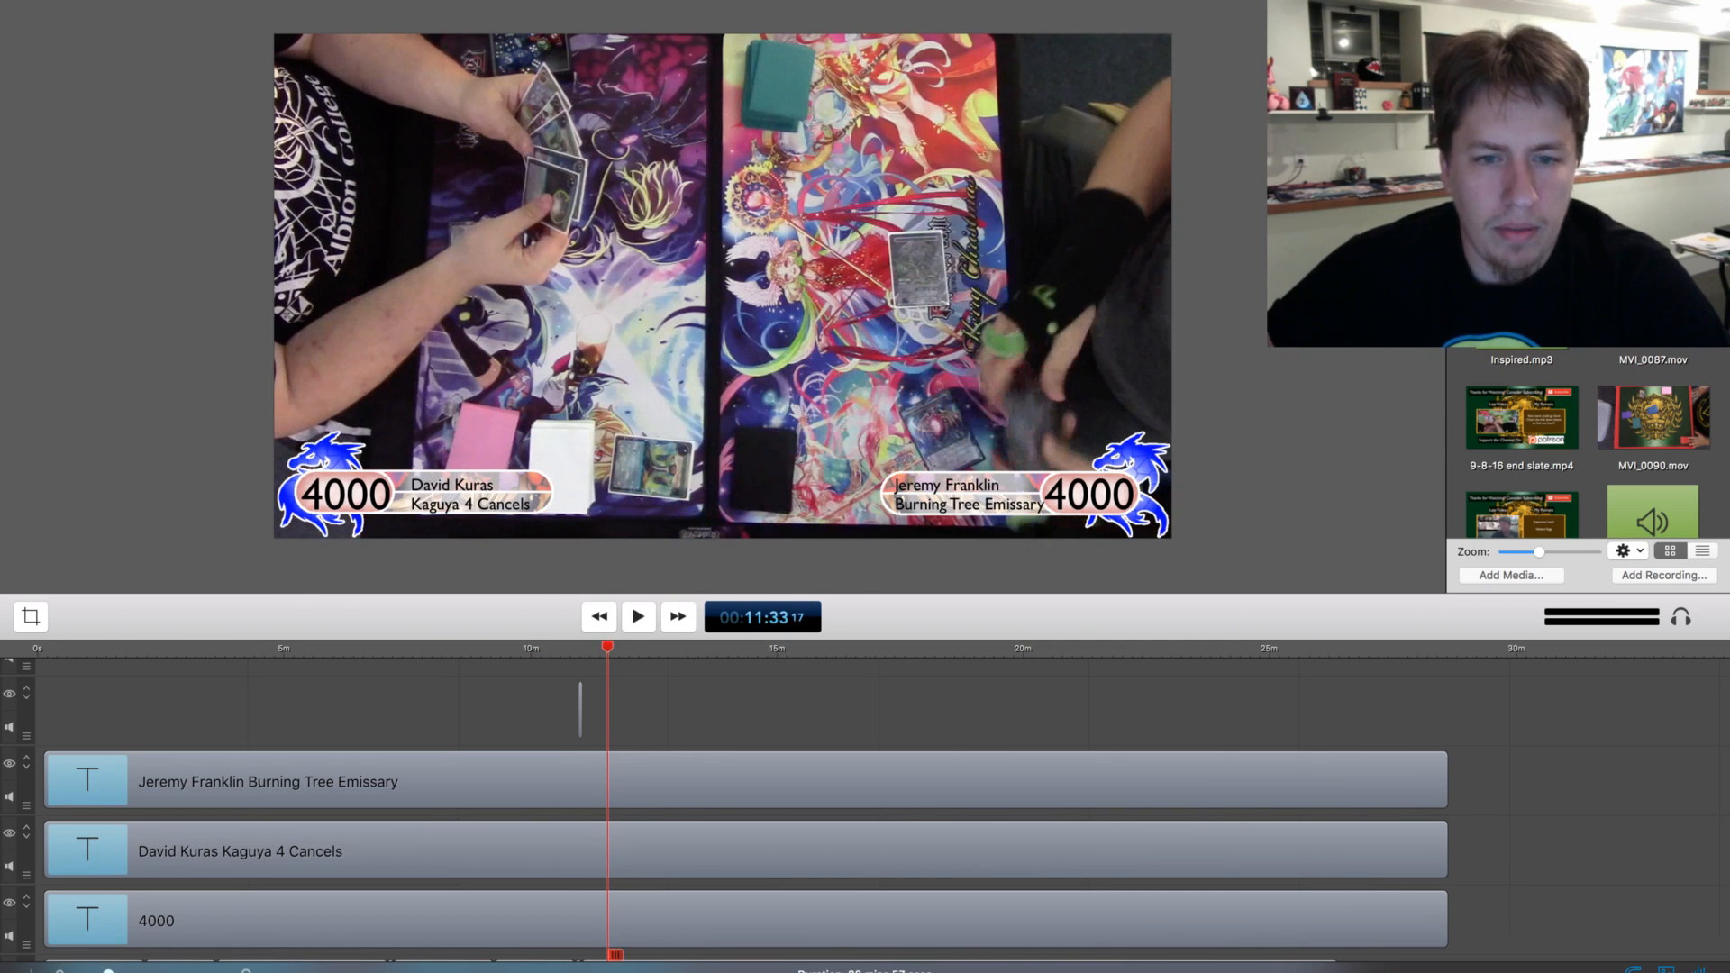
pyautogui.click(60, 794)
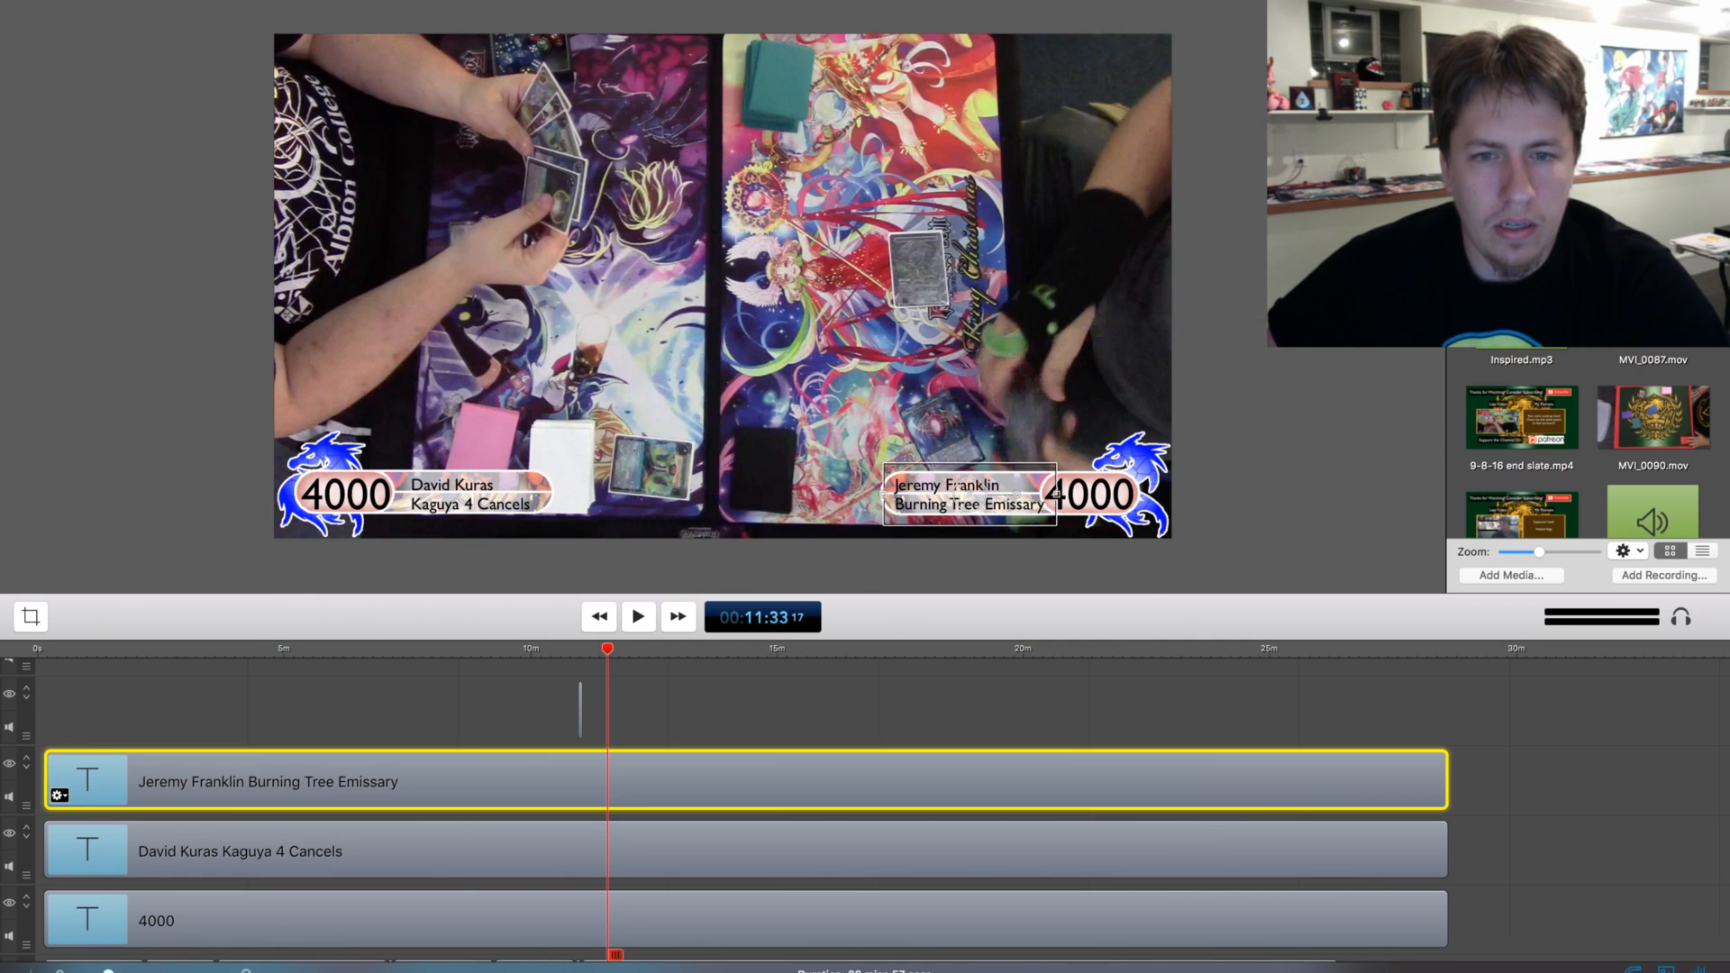
pyautogui.scroll(-3, 746, 809)
pyautogui.click(746, 804)
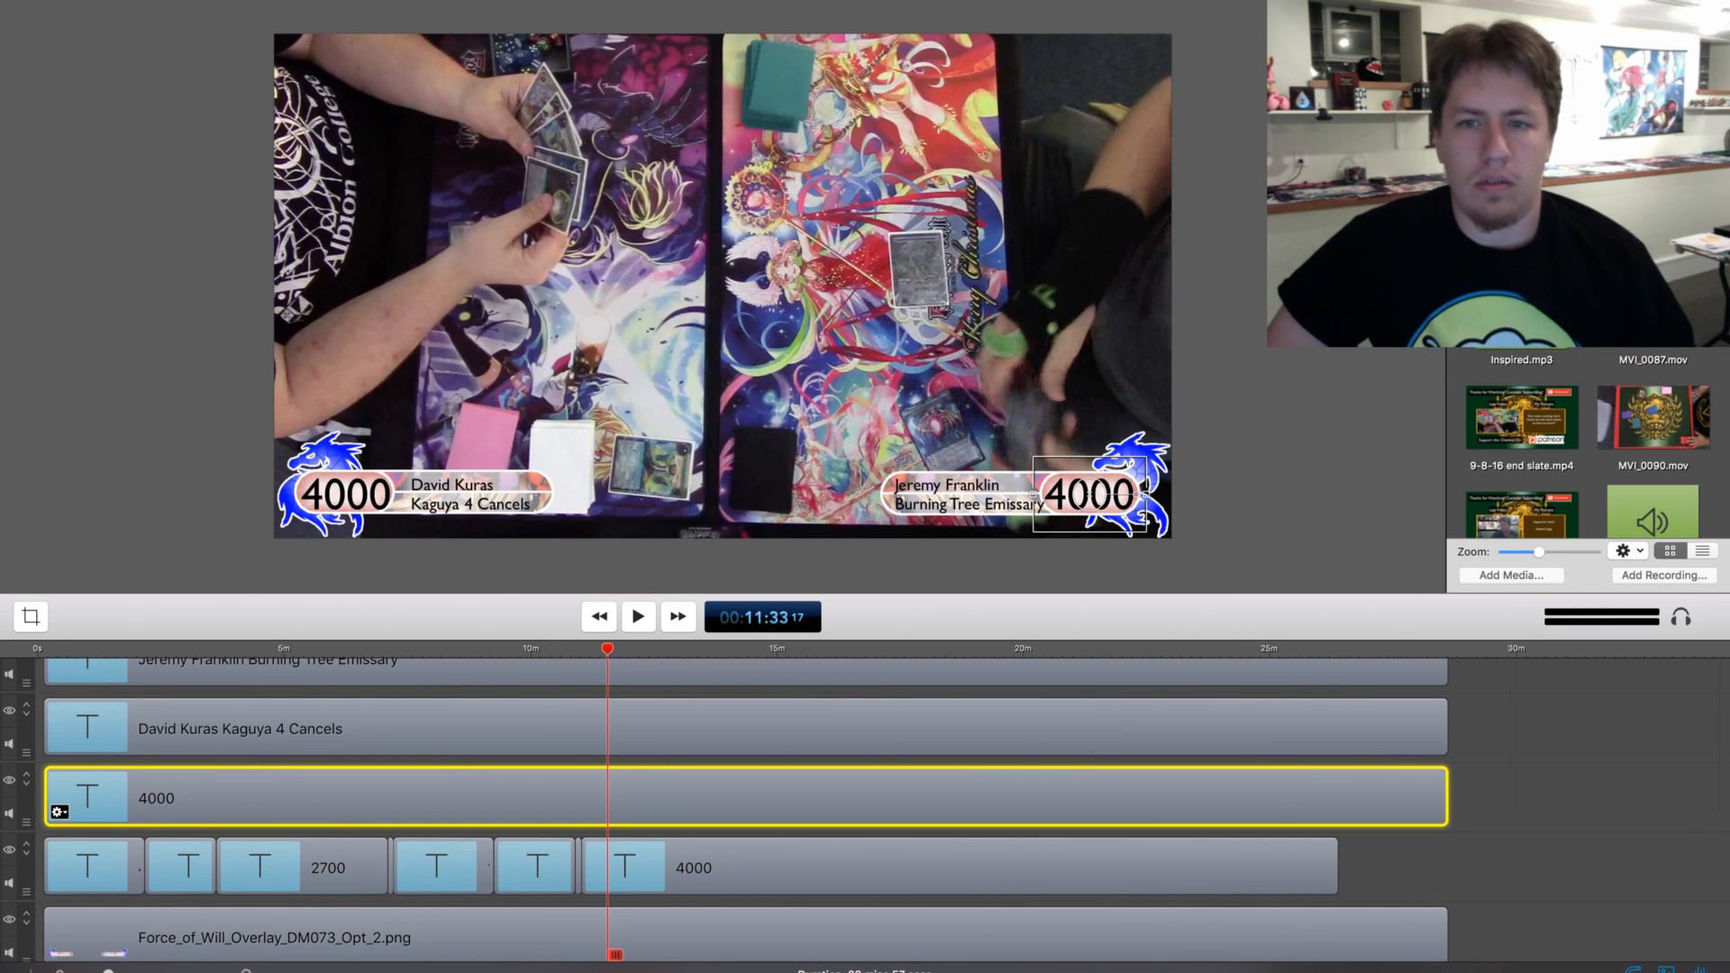
pyautogui.press('t')
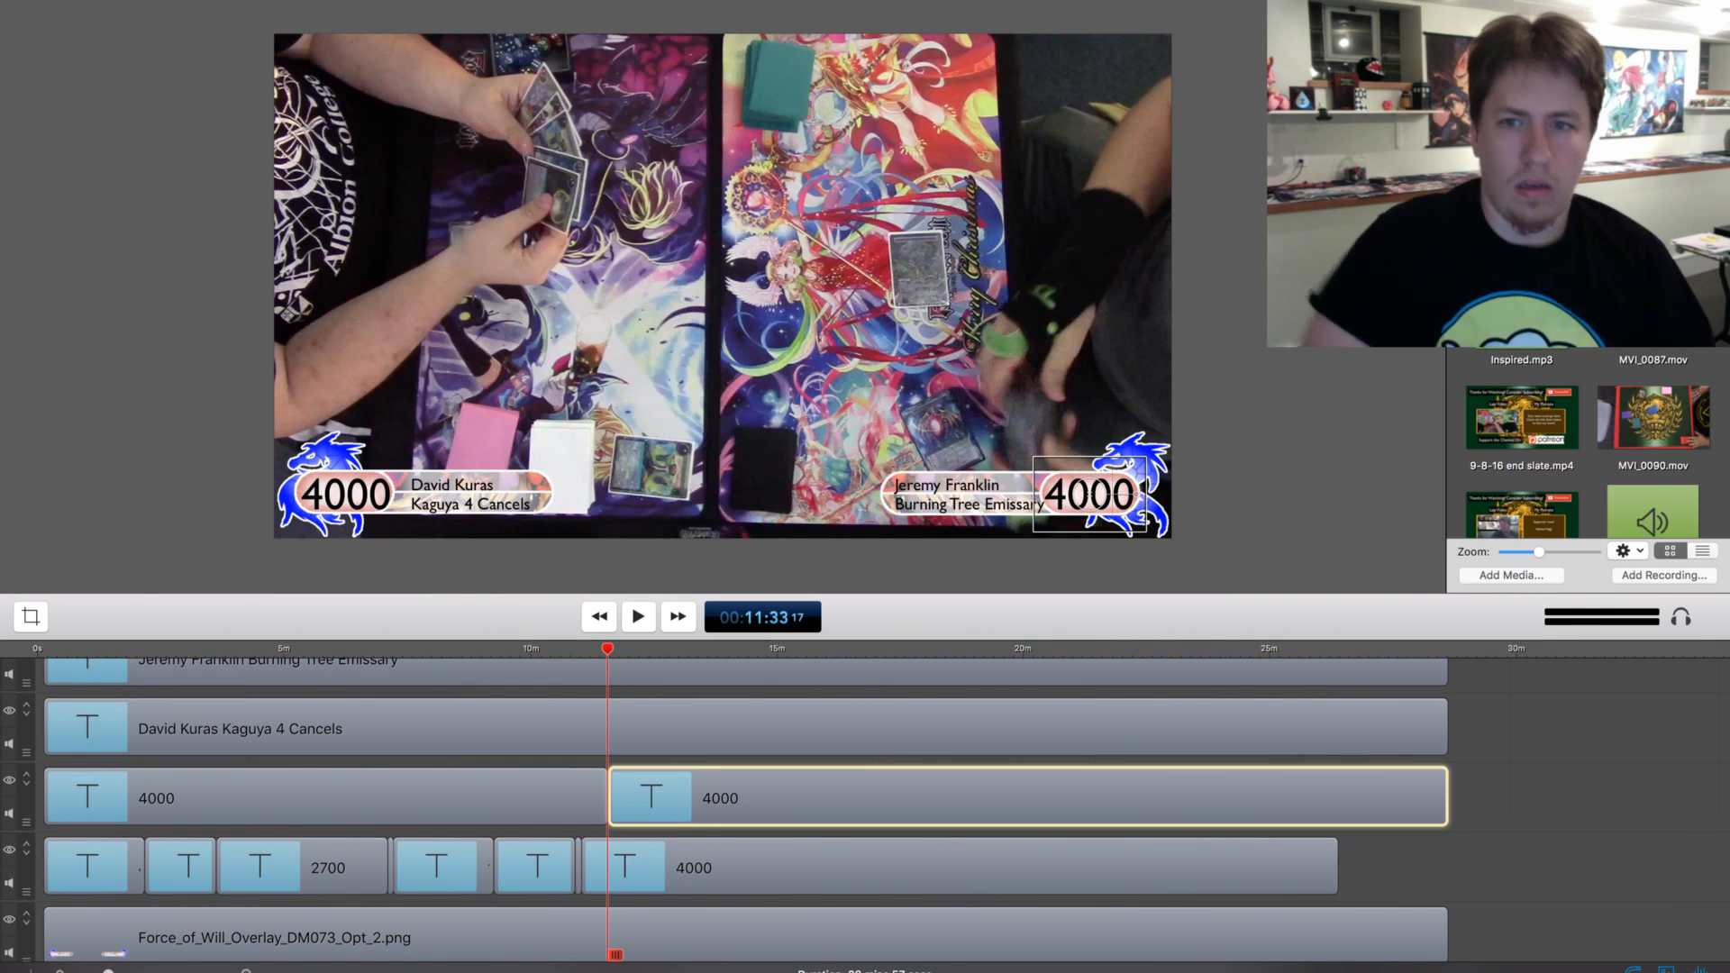
# Set the text of the lower-right life total clip starting at about 11:33 to 3700
pyautogui.press('BackSpace')
pyautogui.press('BackSpace')
pyautogui.write('37')
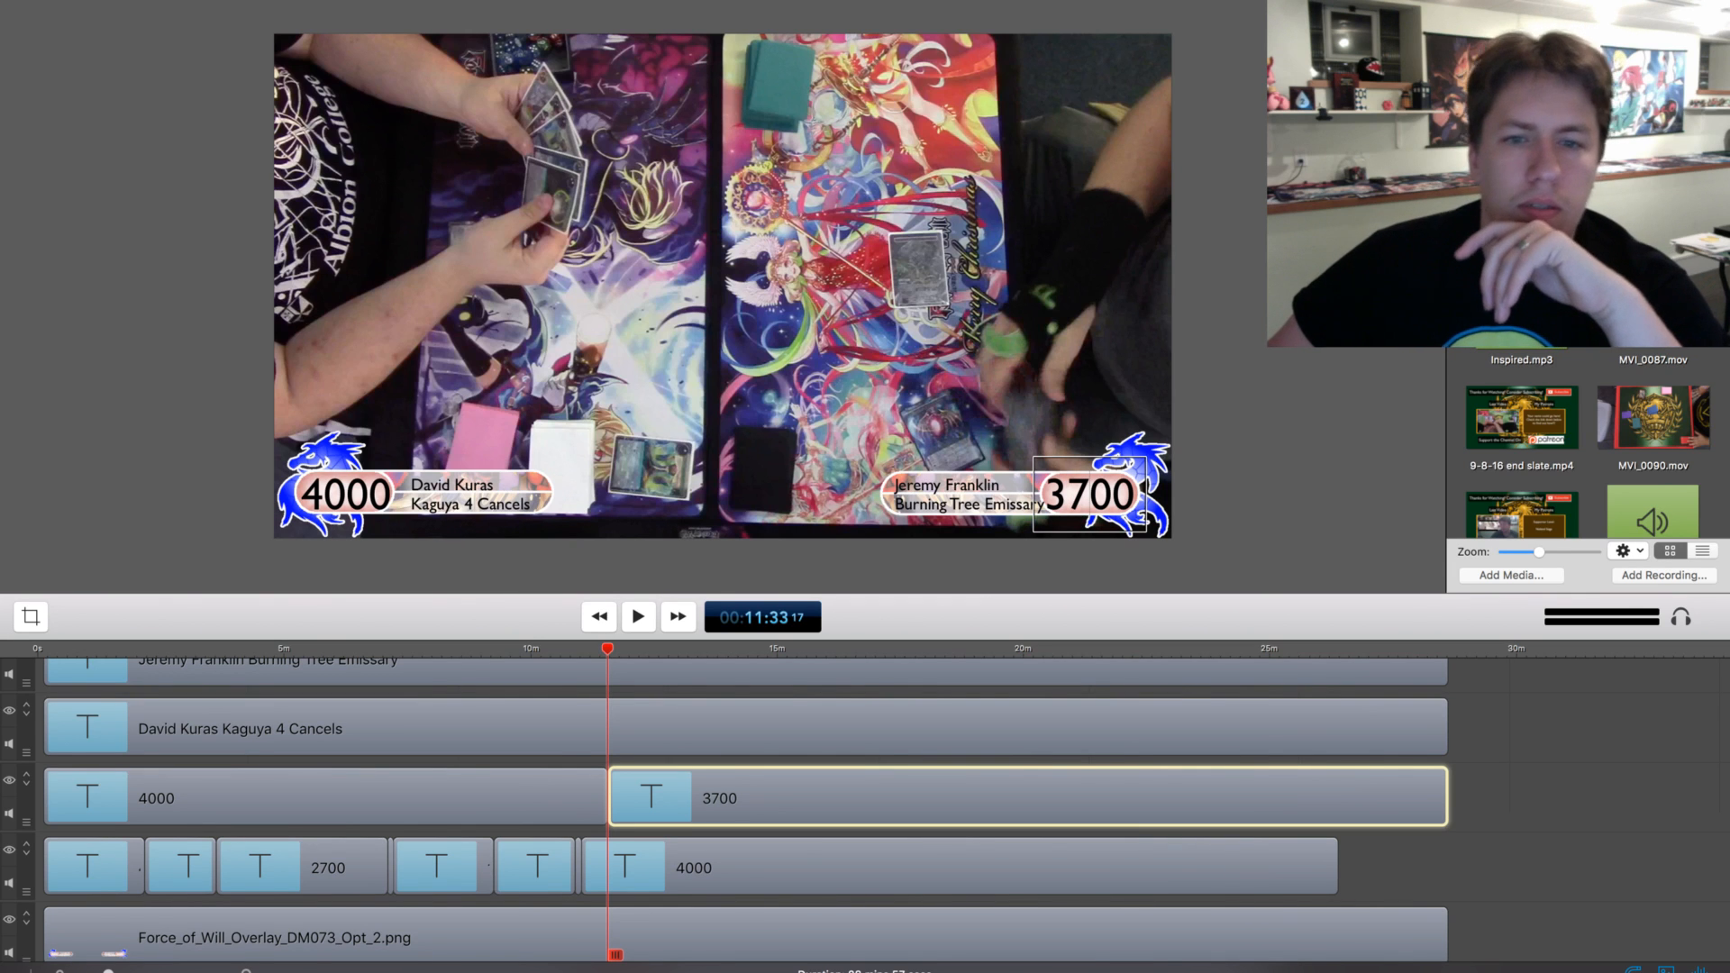
pyautogui.click(1531, 798)
# Play and skip through the footage from about 11:33 to 14:03 to find the next life total change
pyautogui.press('space')
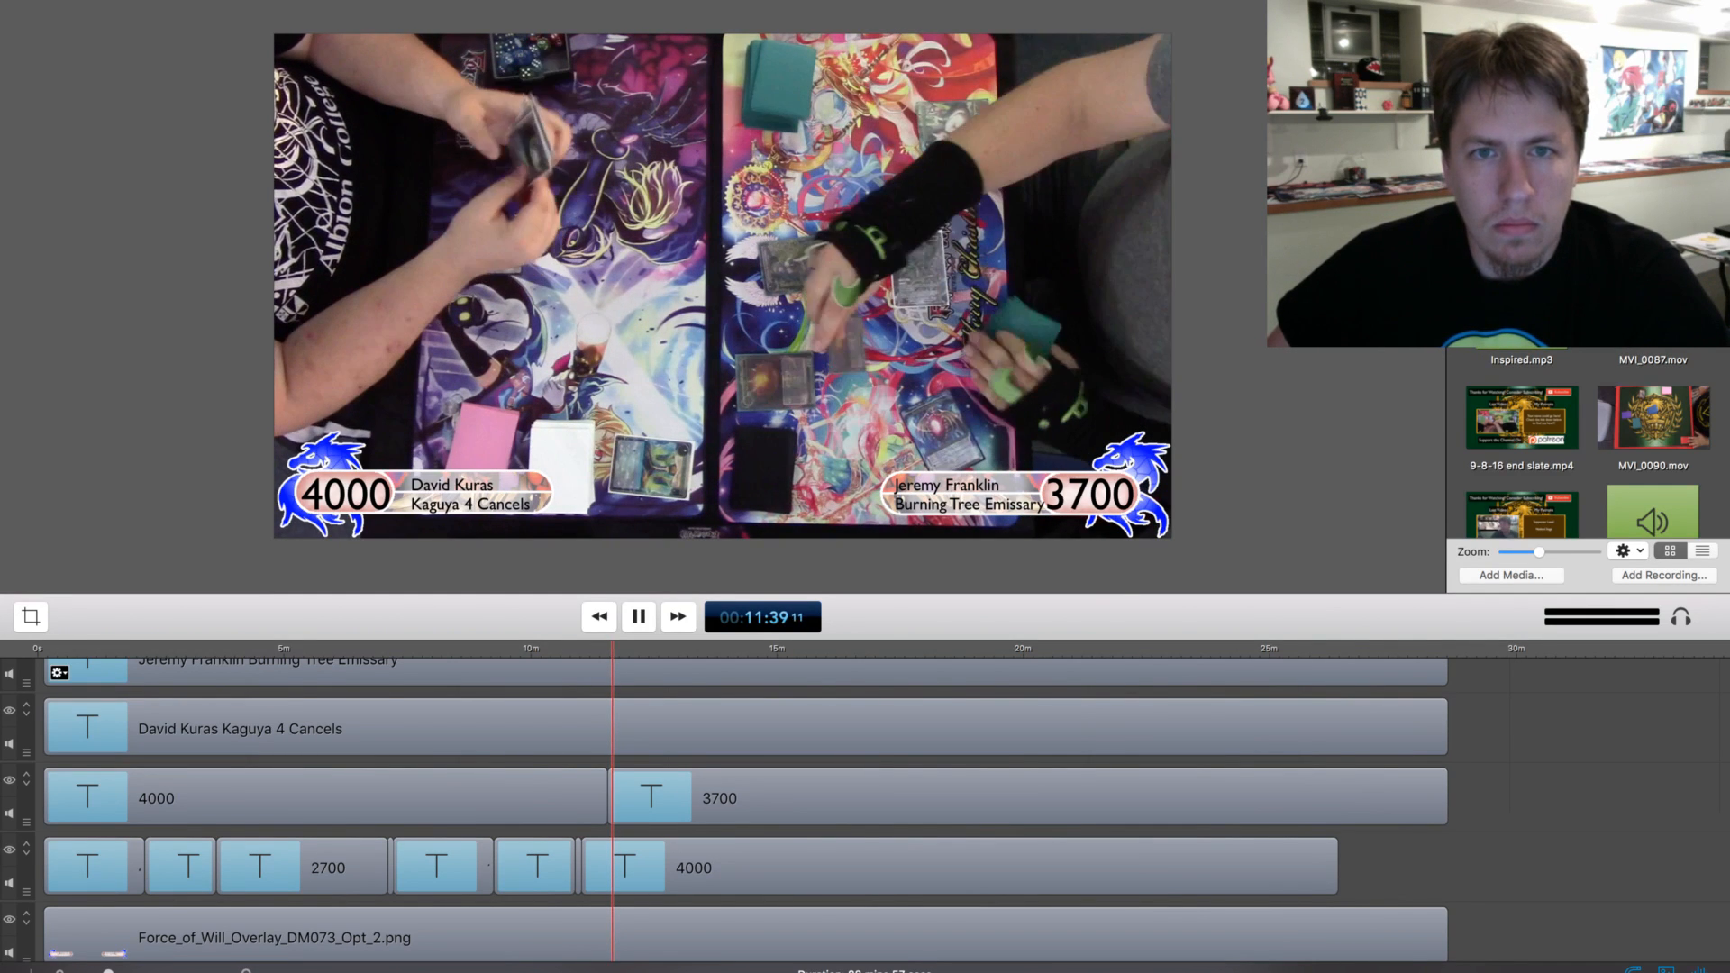
pyautogui.moveTo(614, 649); pyautogui.dragTo(621, 649)
pyautogui.press('space')
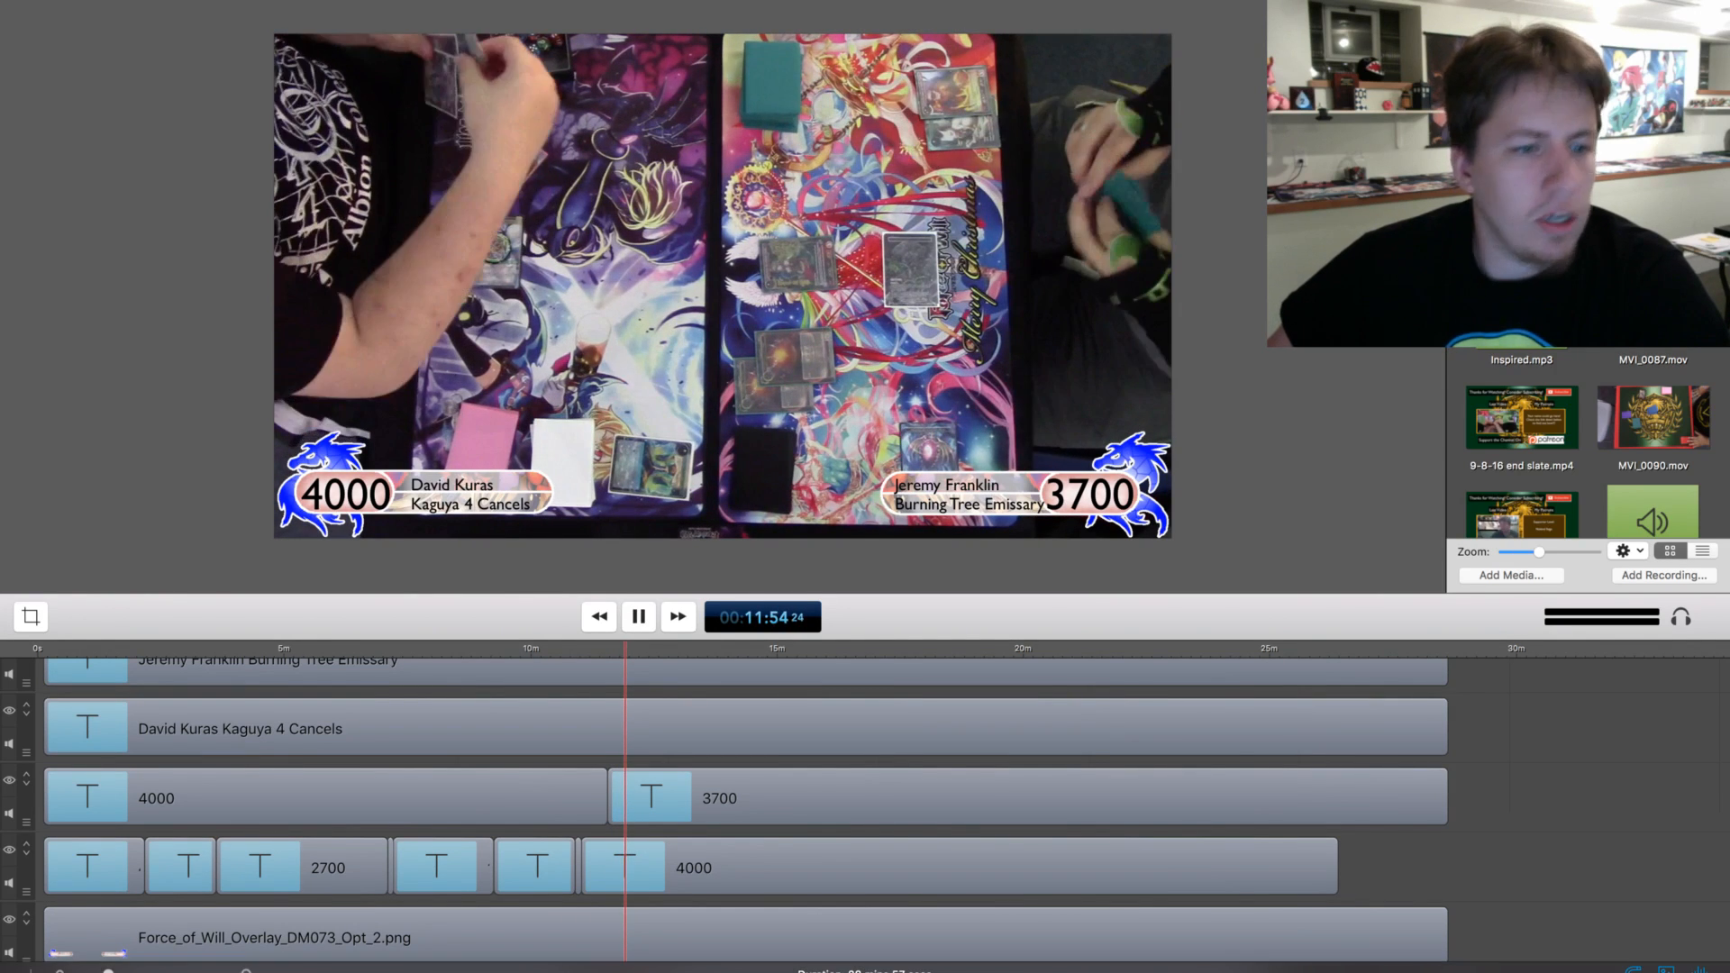
pyautogui.press('space')
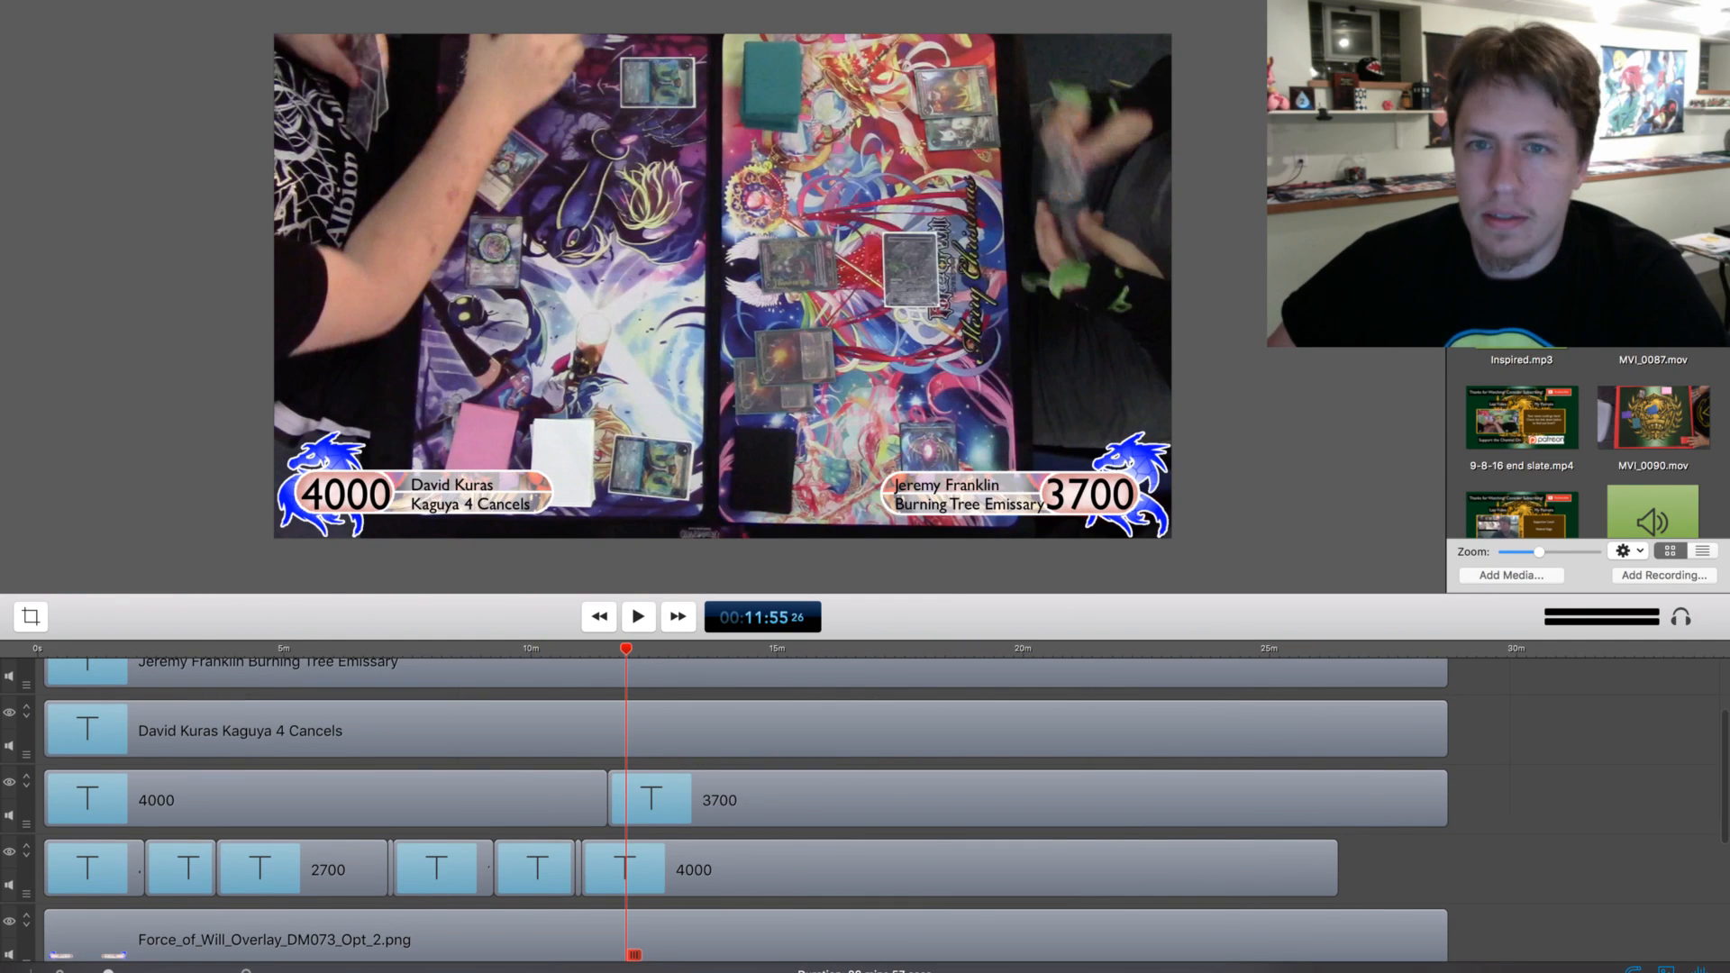
pyautogui.press('space')
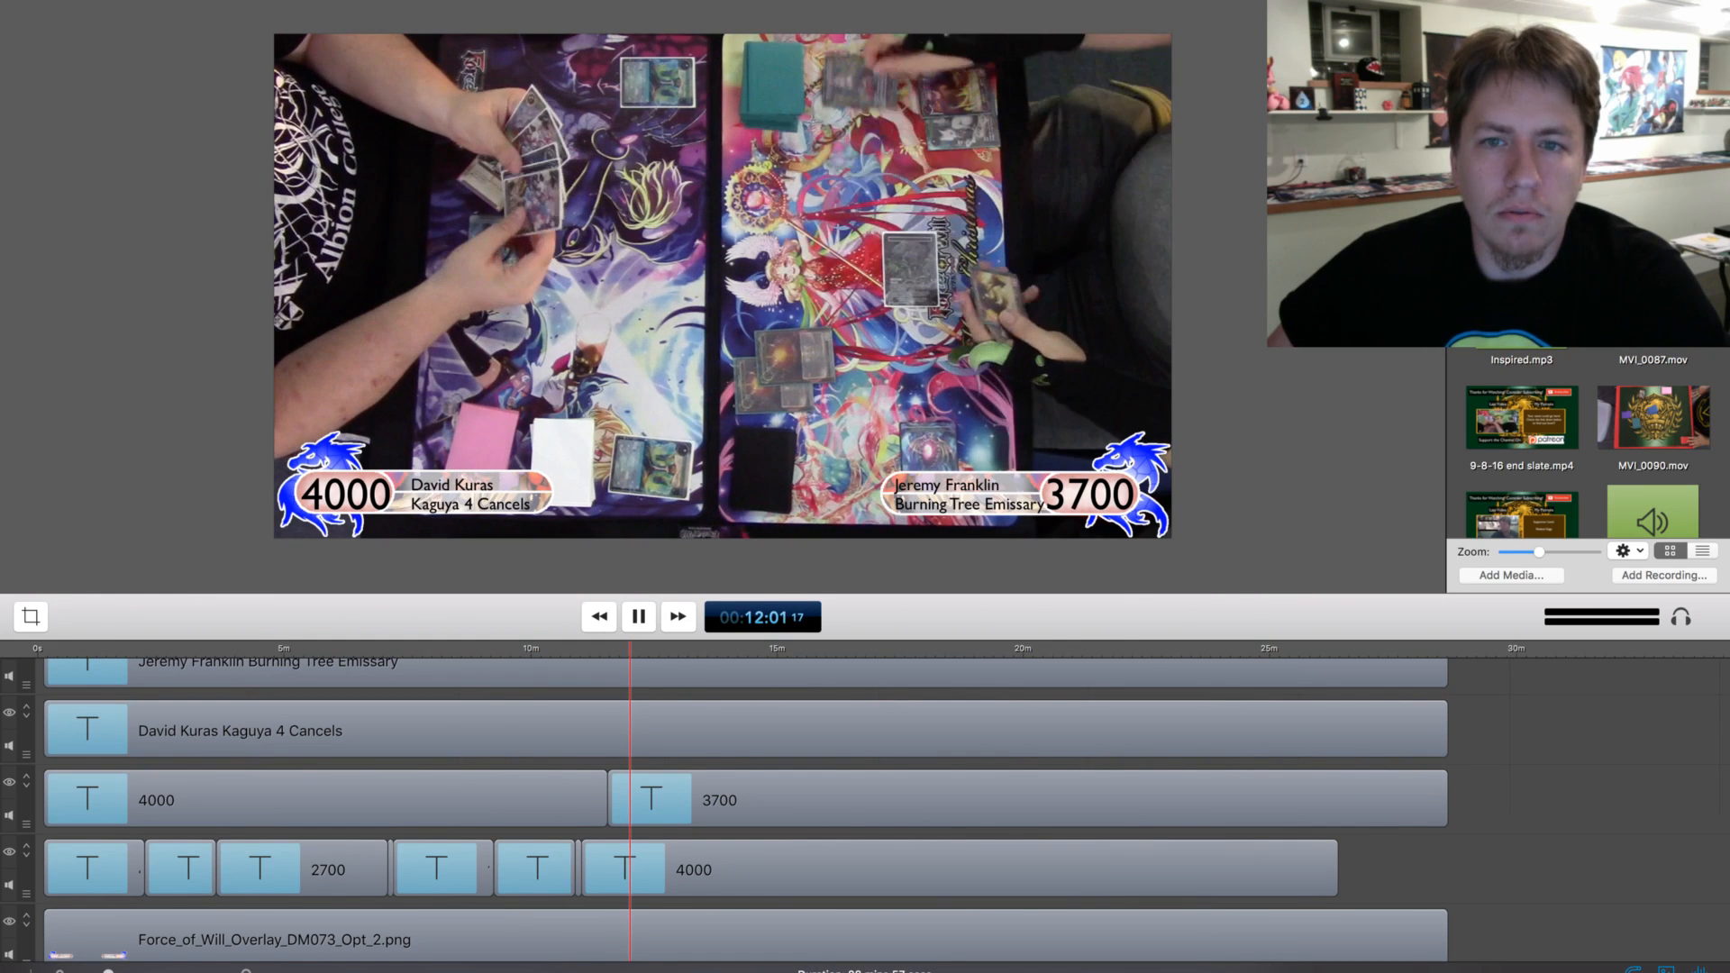
pyautogui.moveTo(632, 649); pyautogui.dragTo(646, 649)
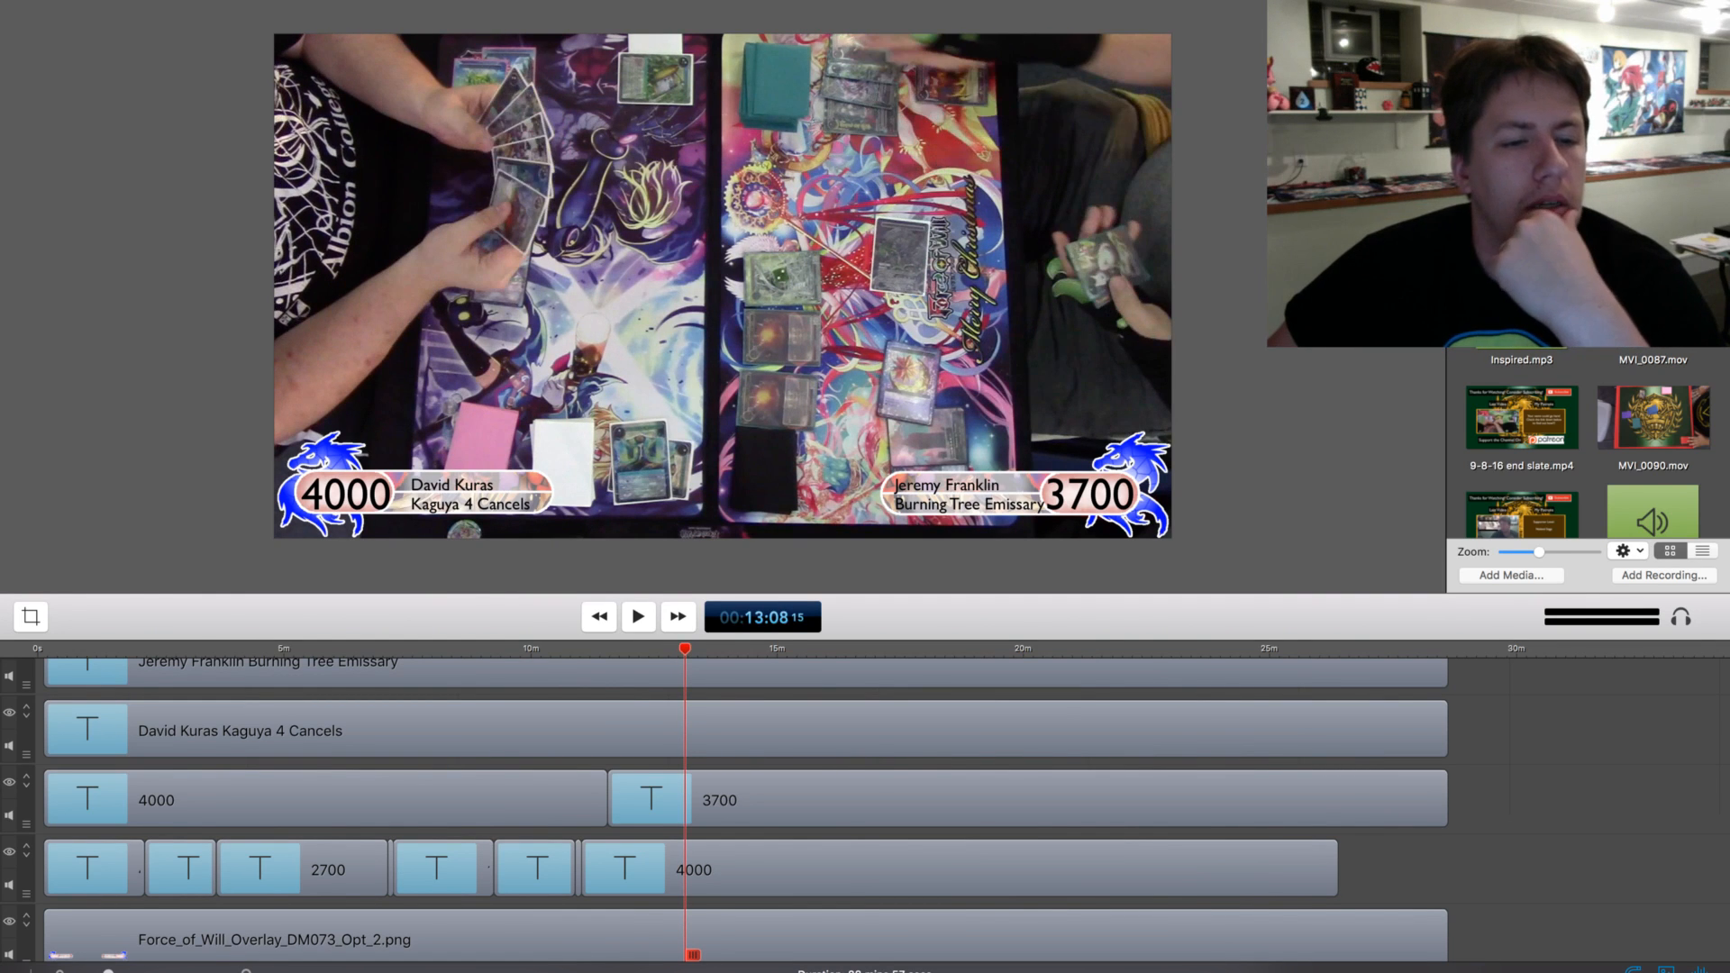
pyautogui.press('space')
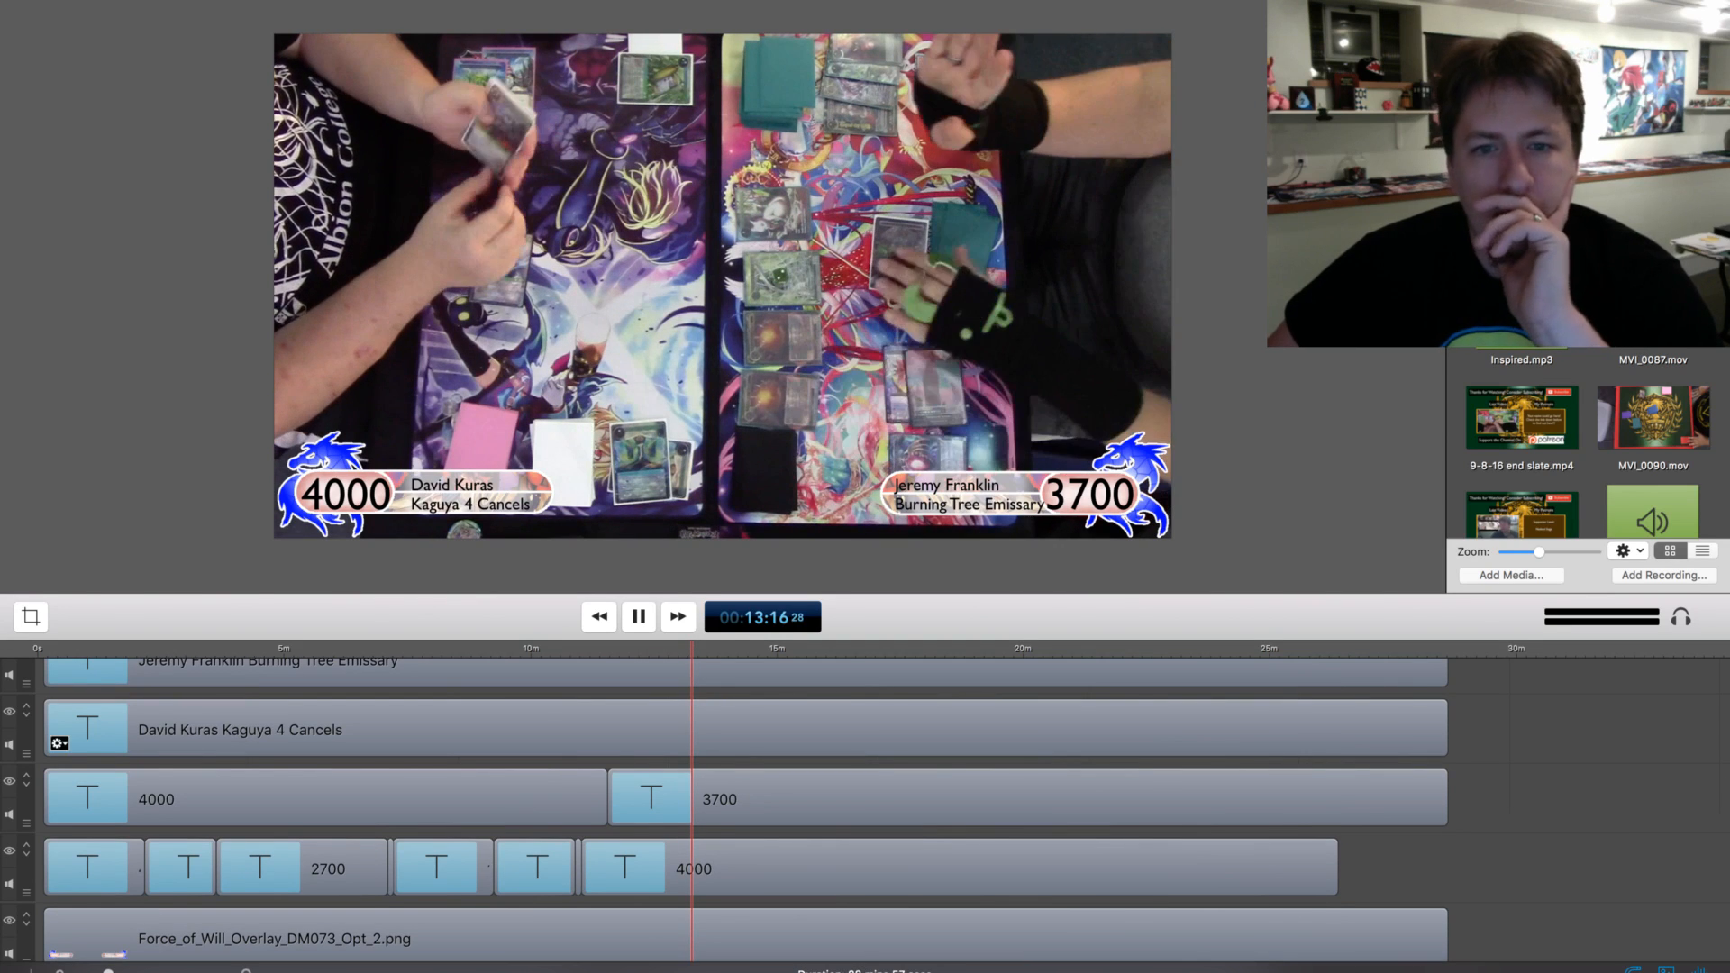
pyautogui.scroll(1, 696, 672)
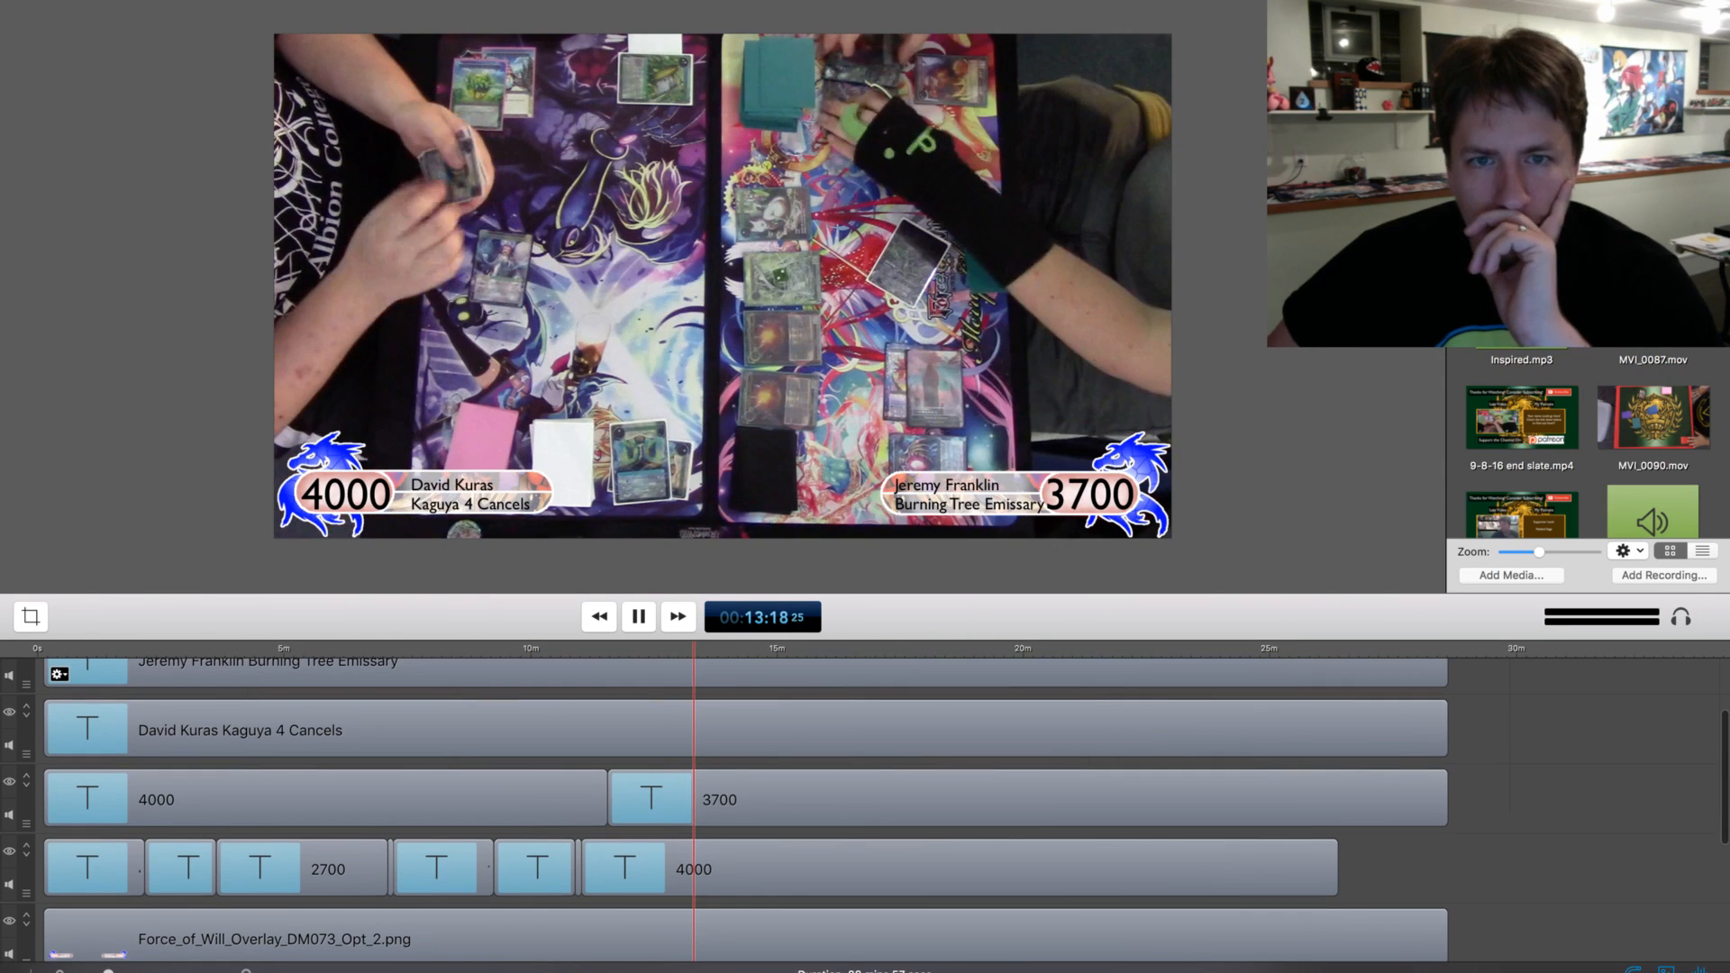
pyautogui.moveTo(695, 649)
pyautogui.mouseDown()
pyautogui.moveTo(738, 649)
pyautogui.moveTo(718, 649)
pyautogui.mouseUp()
pyautogui.press('space')
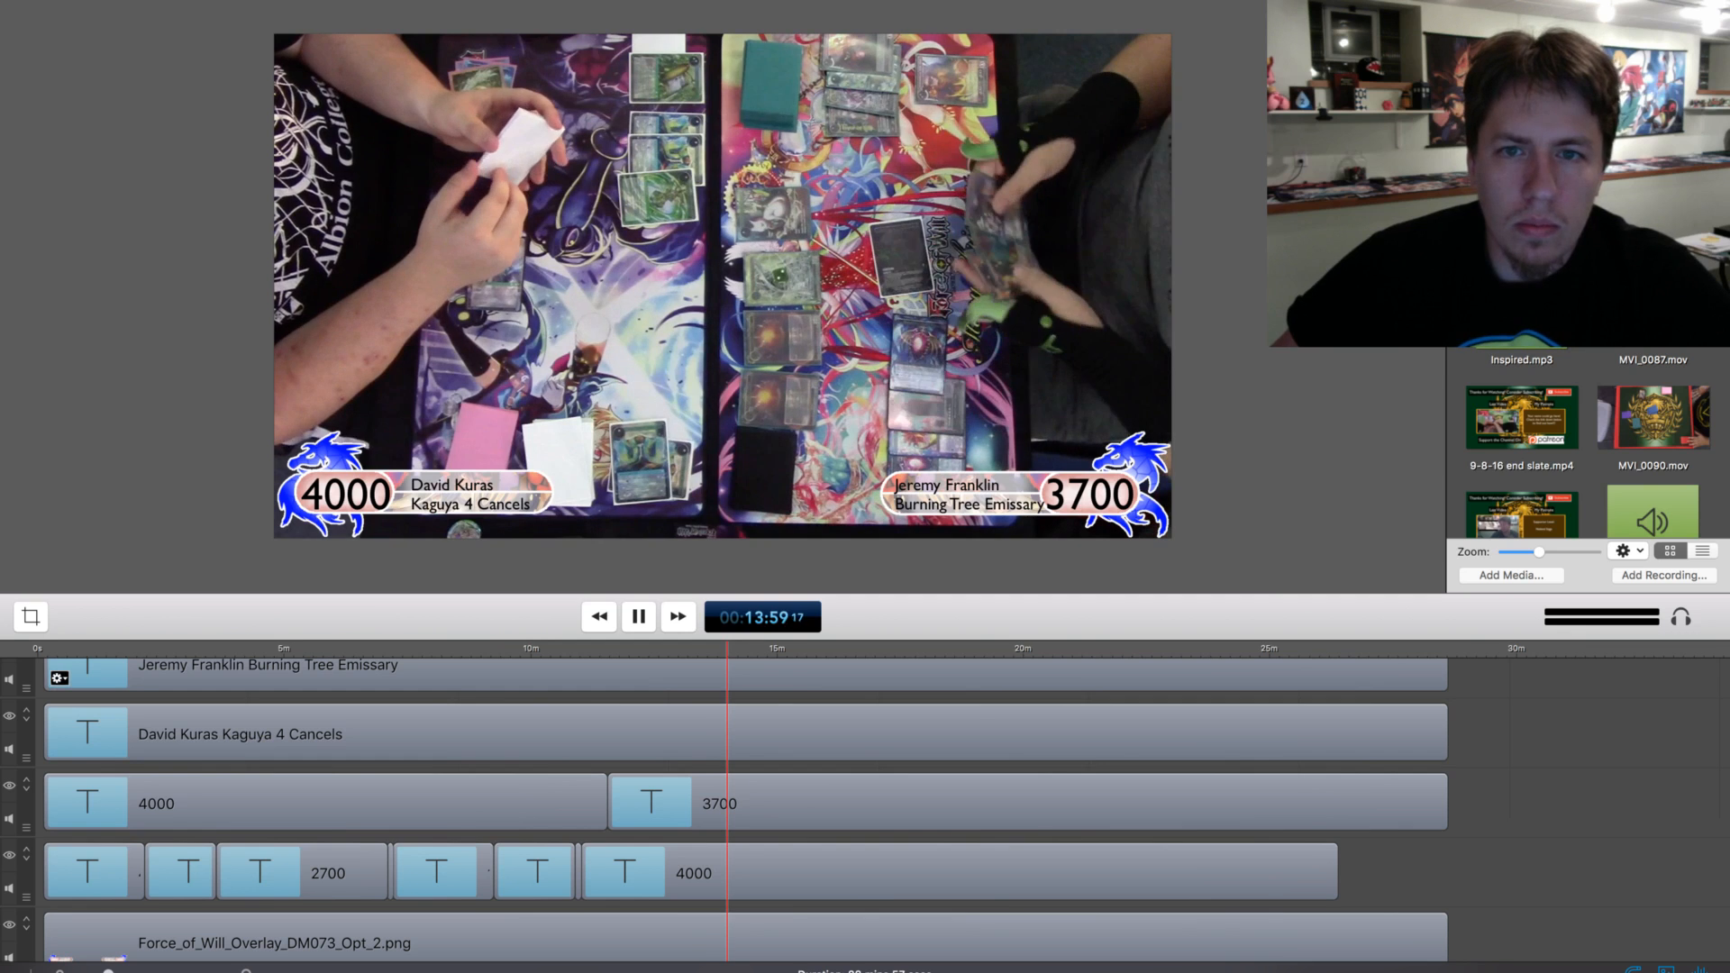
pyautogui.moveTo(727, 648); pyautogui.dragTo(729, 647)
pyautogui.press('space')
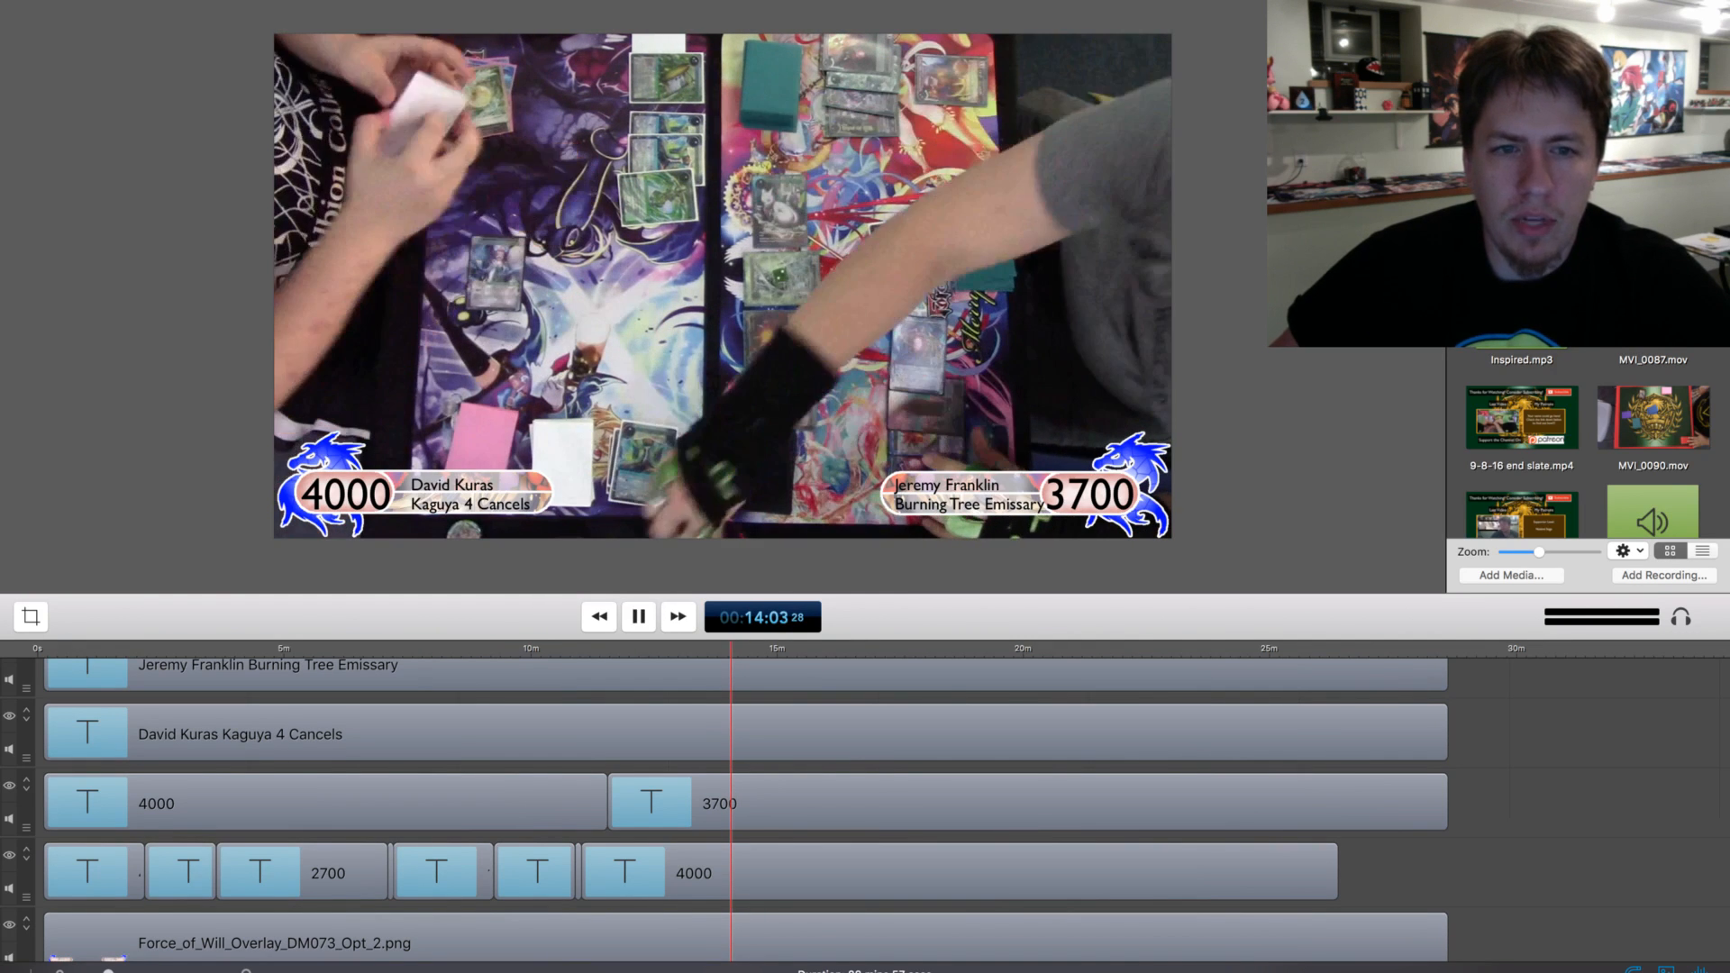
# Split the lower-left 4000 life total clip at about 14:04 and set its second part to 3800
pyautogui.press('space')
pyautogui.click(600, 883)
pyautogui.click(622, 816)
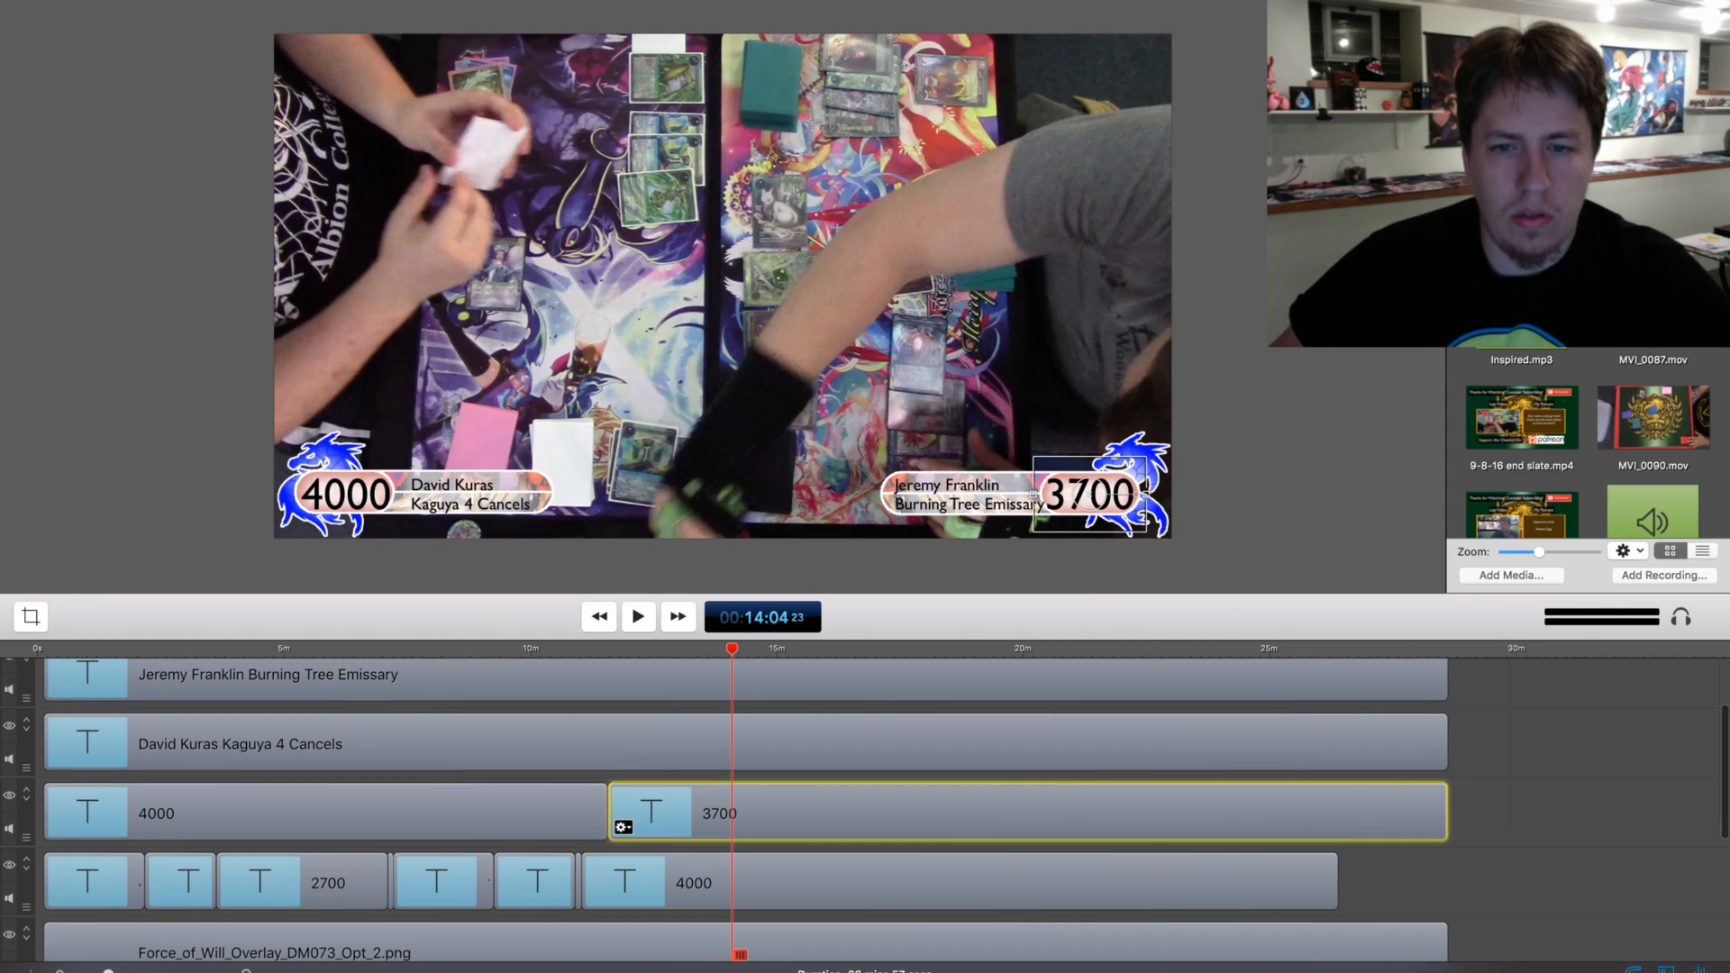
pyautogui.click(603, 883)
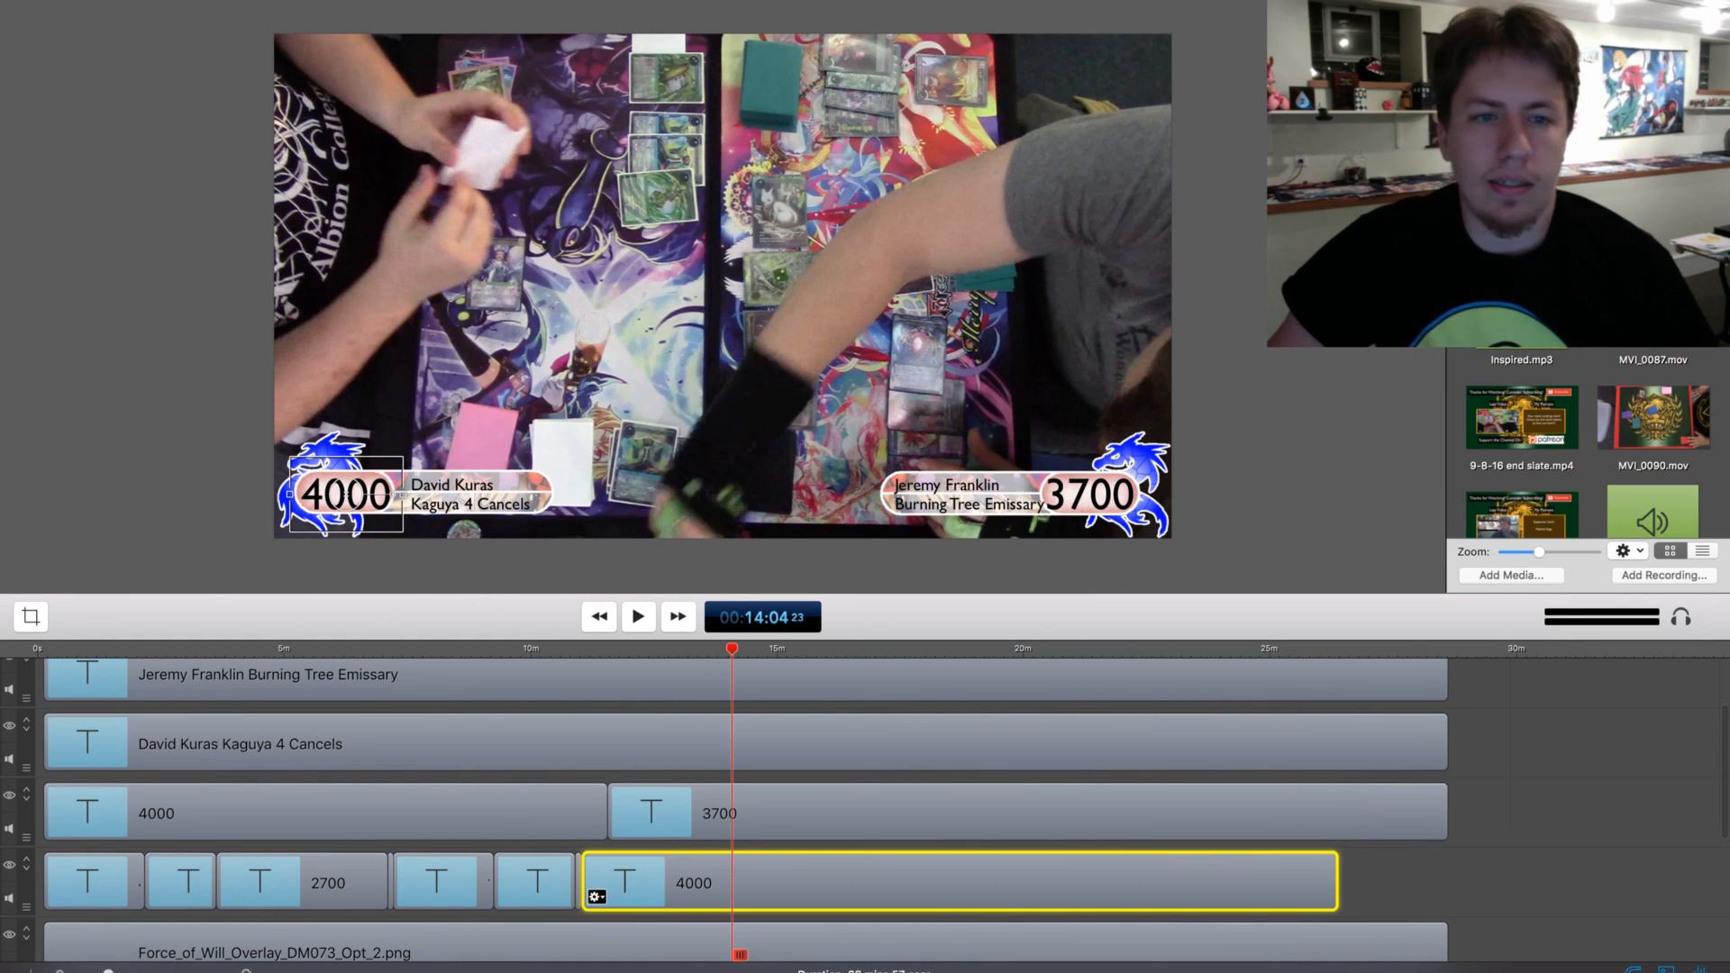
pyautogui.press('t')
pyautogui.click(773, 883)
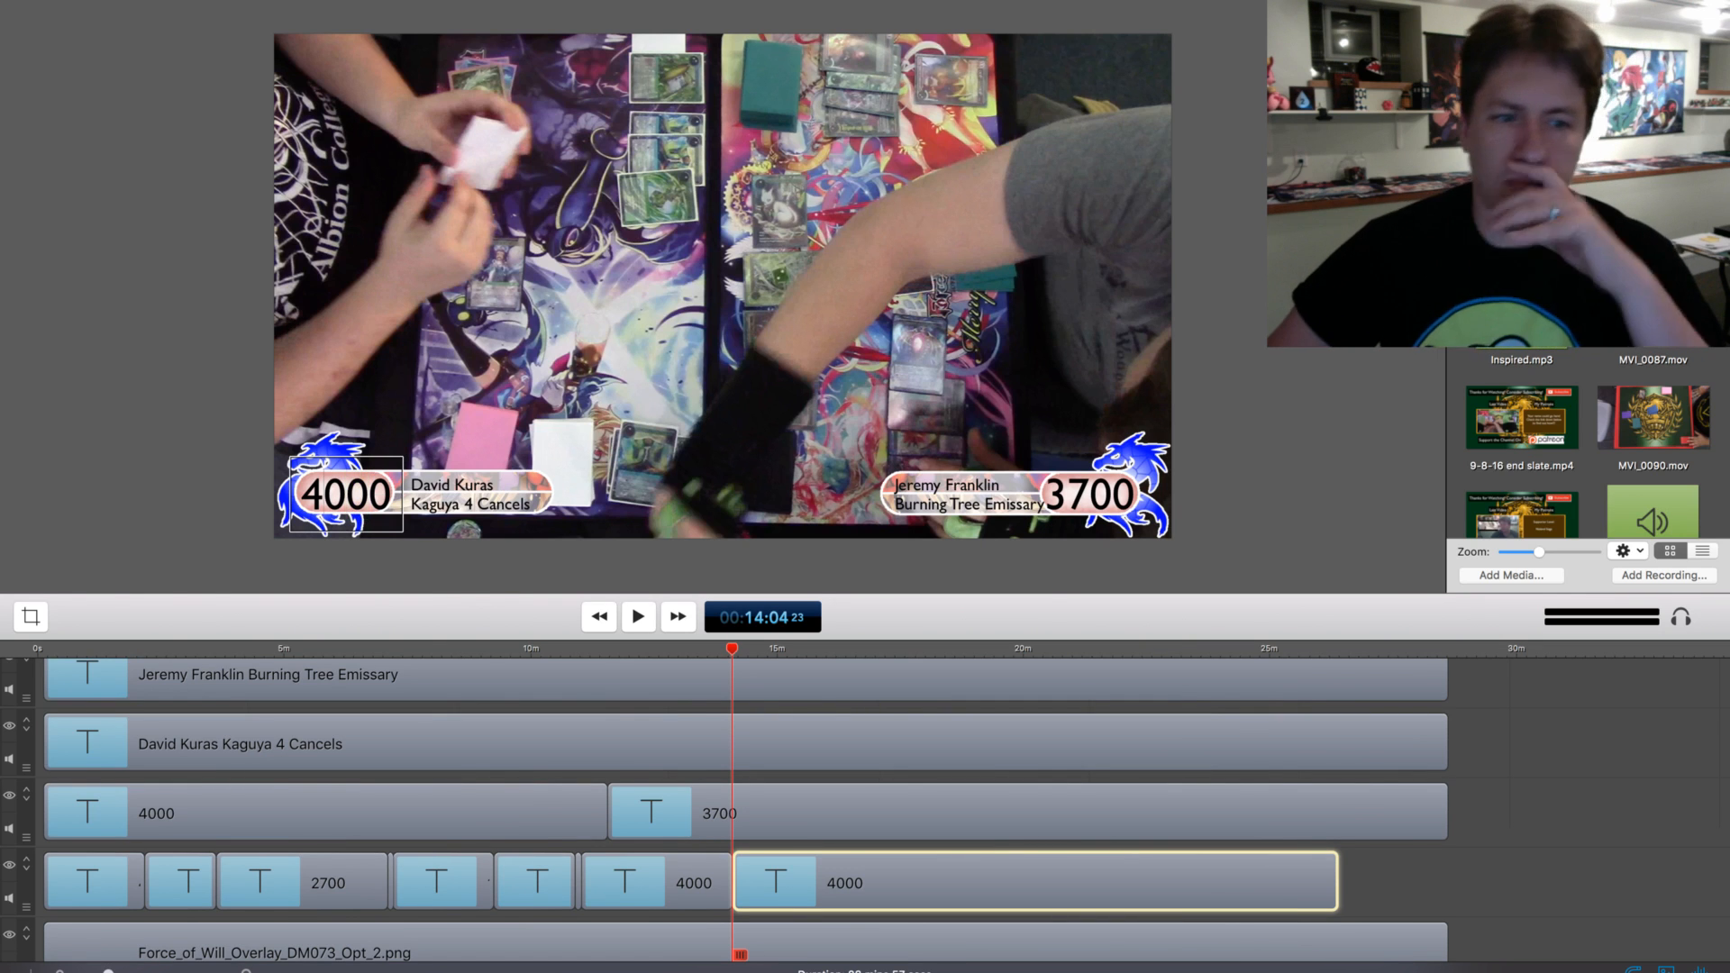
pyautogui.press('BackSpace')
pyautogui.press('BackSpace')
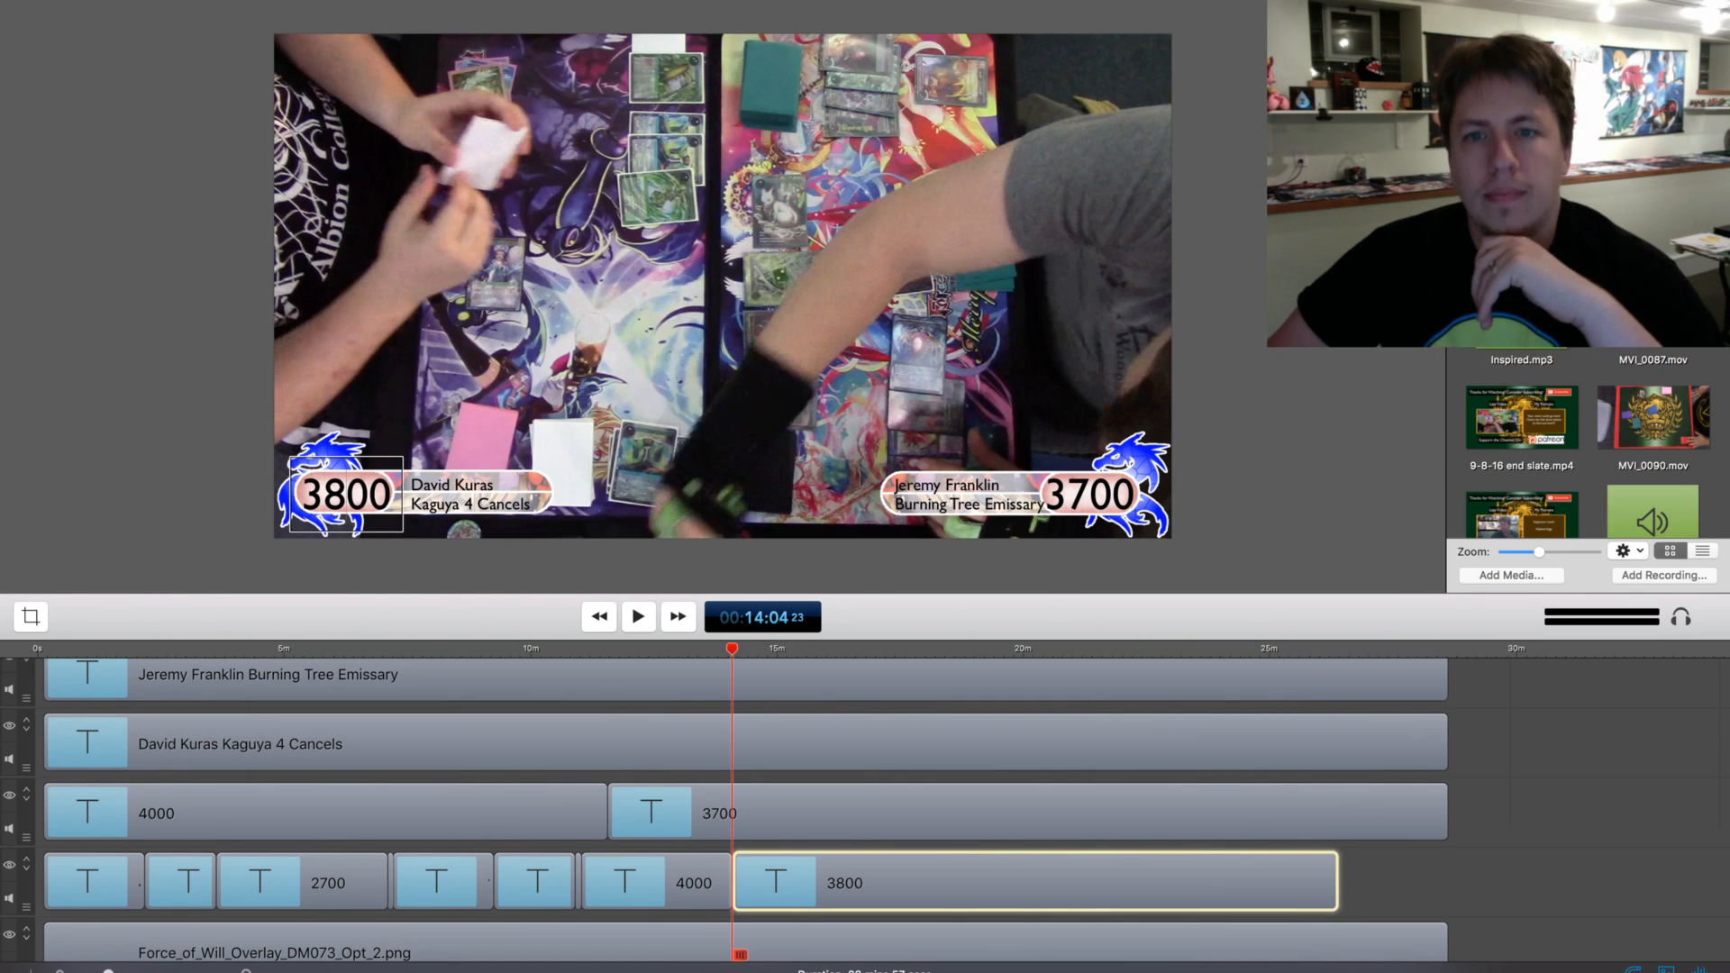
# Play and skip ahead from 14:04, split the lower-left 3800 life total clip at about 15:41 and set its second part to 3400
pyautogui.press('space')
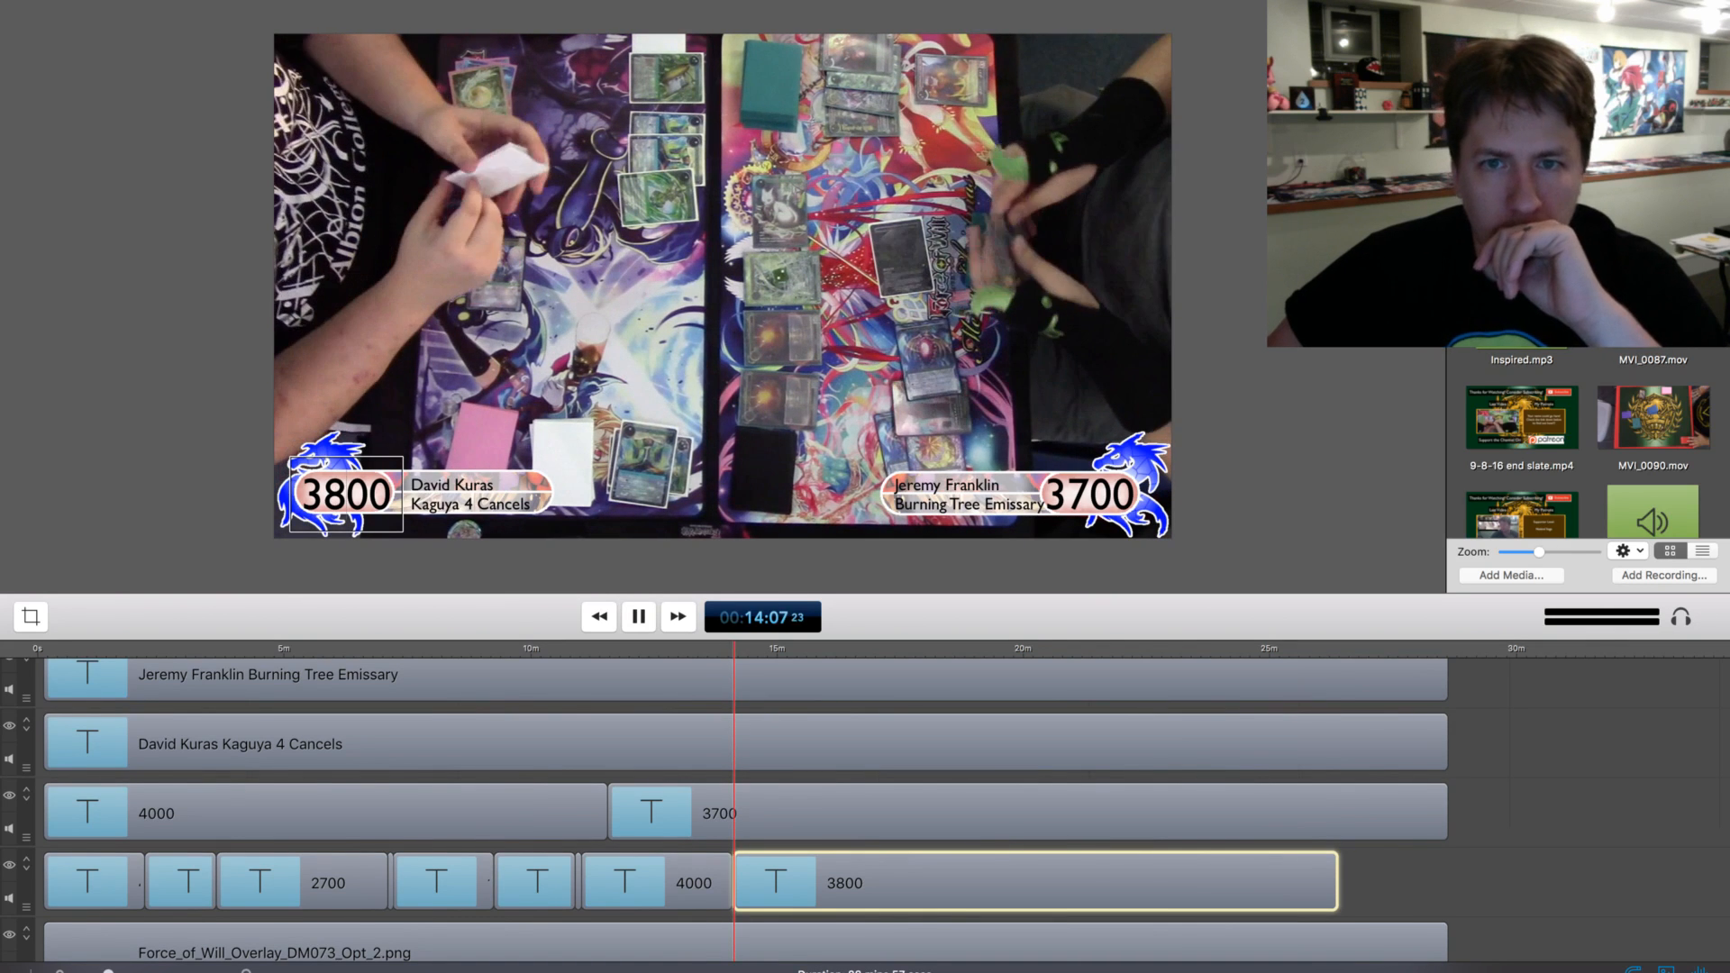
pyautogui.moveTo(735, 649); pyautogui.dragTo(810, 649)
pyautogui.press('space')
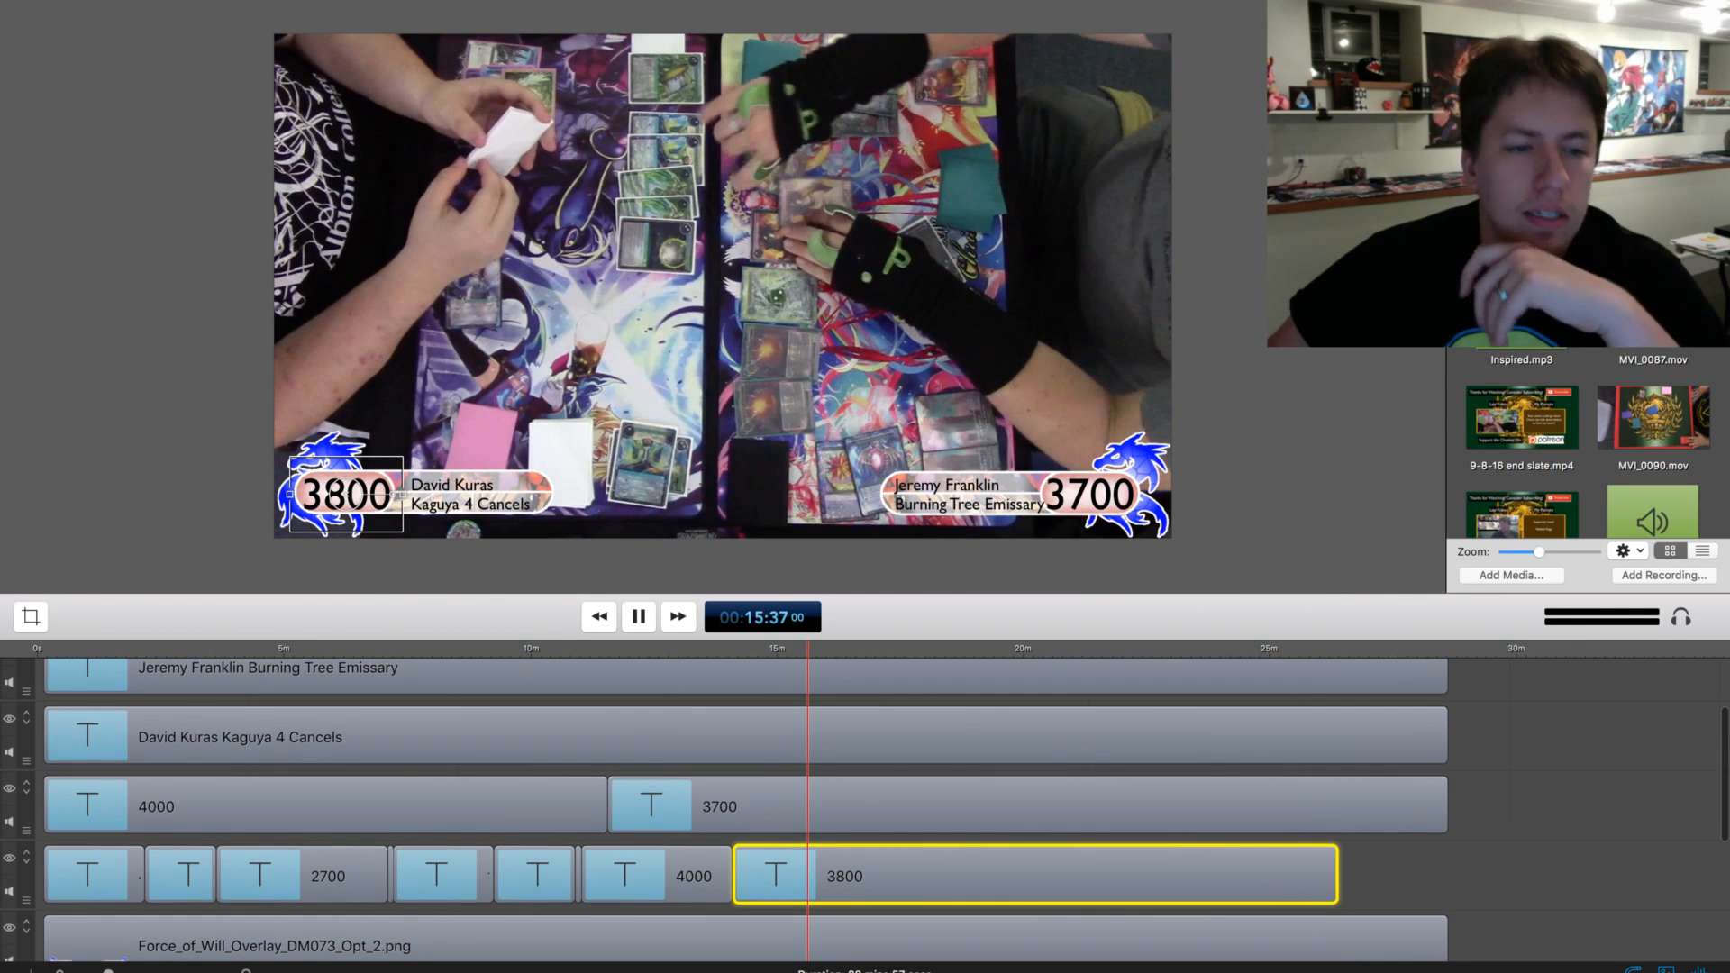
pyautogui.press('space')
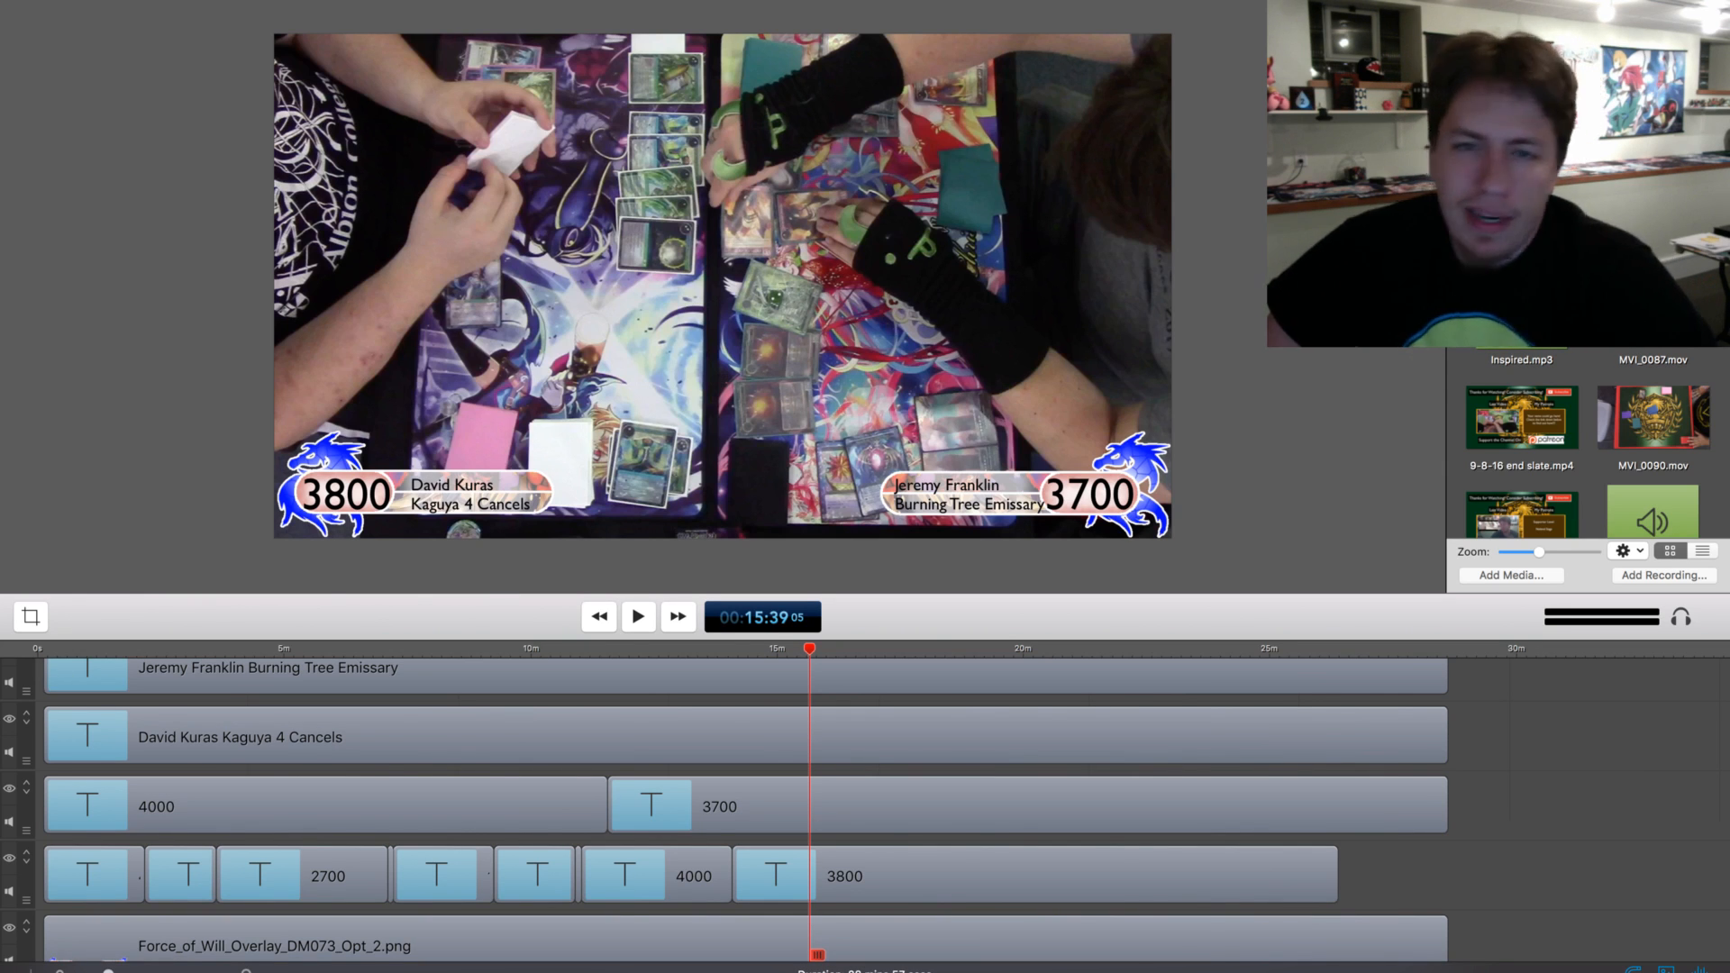
pyautogui.press('space')
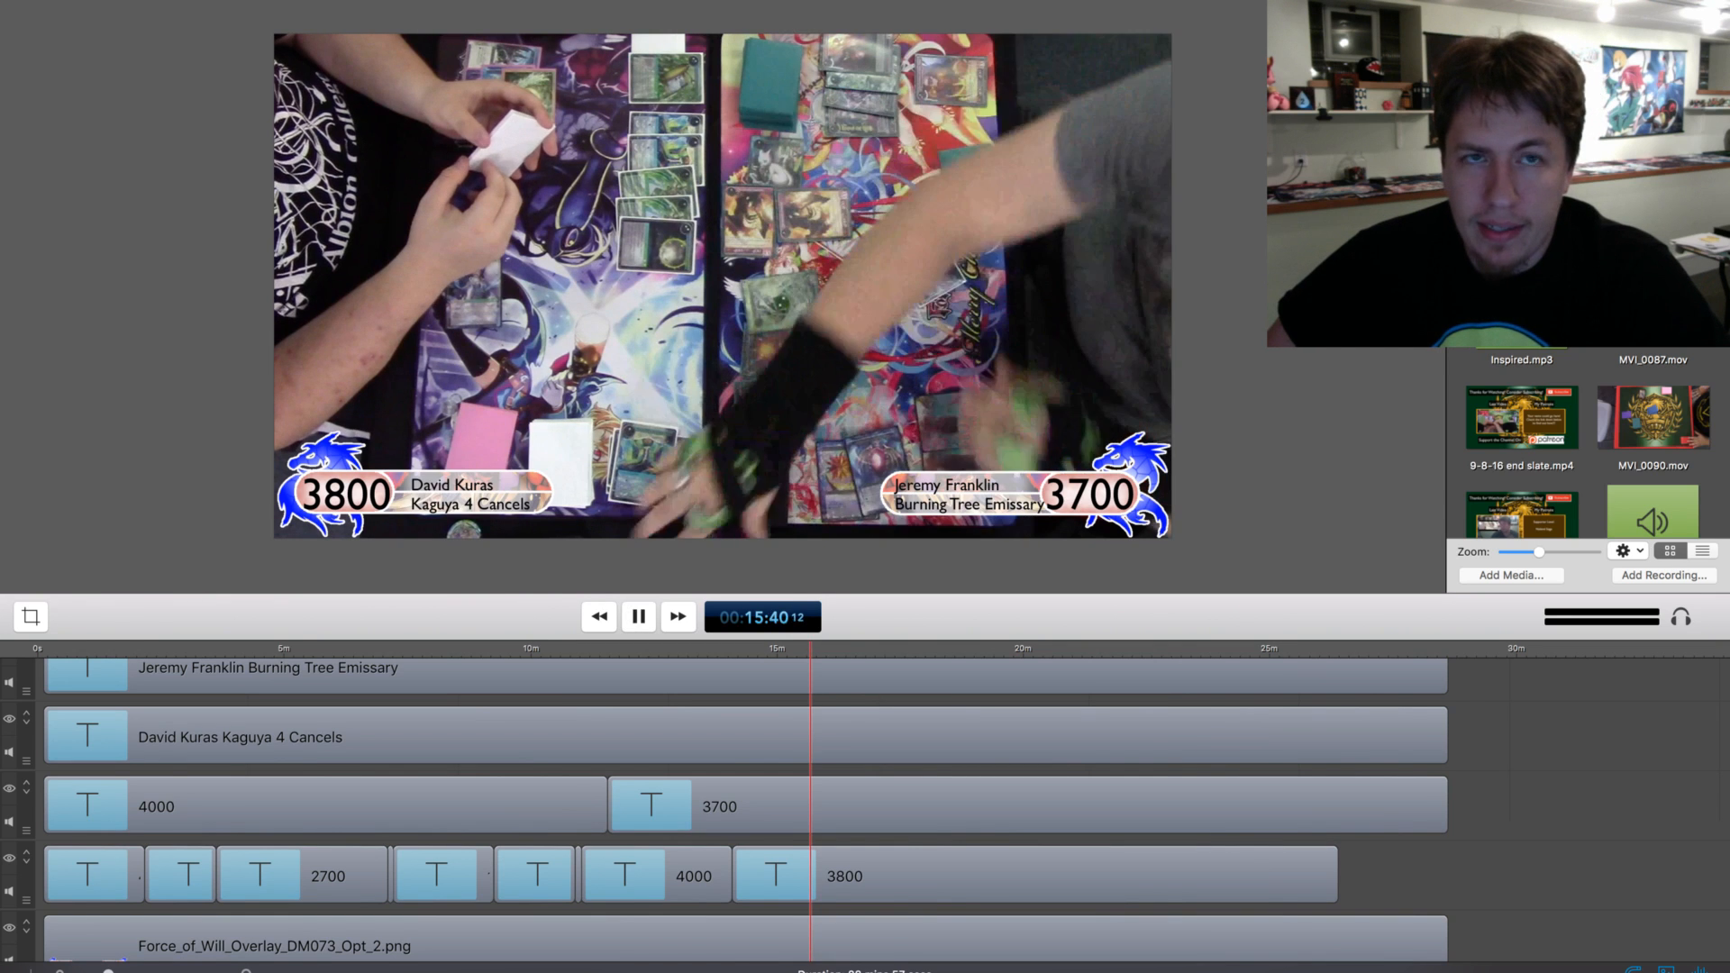
pyautogui.press('space')
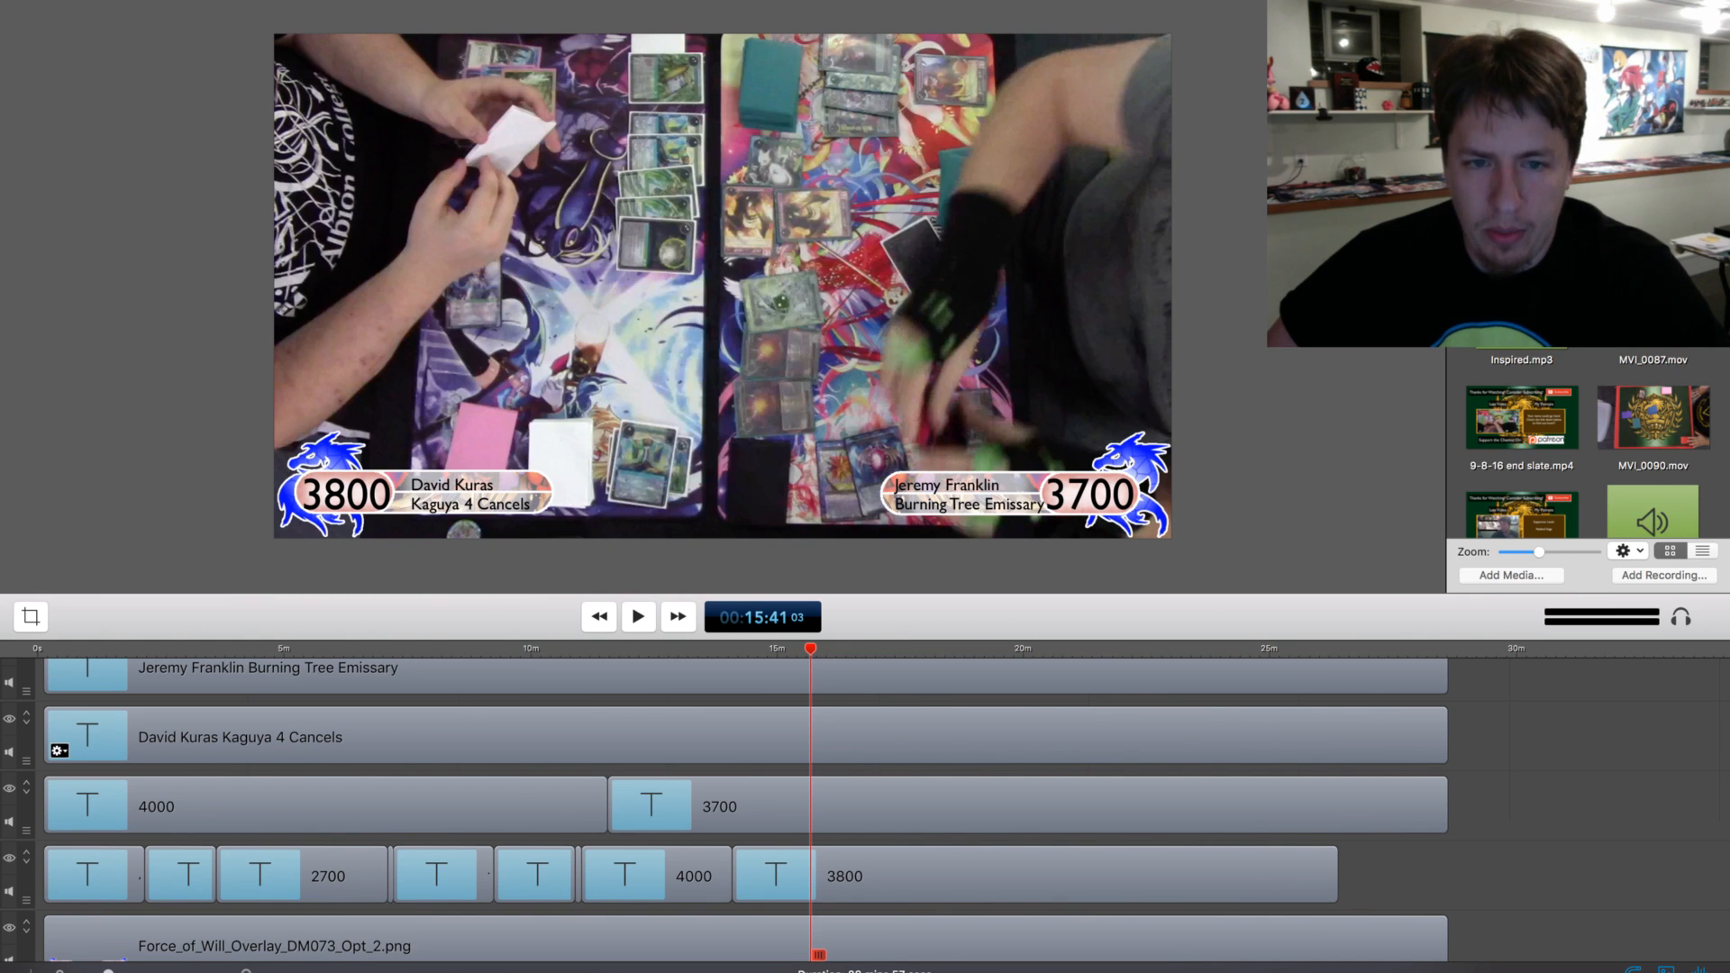
pyautogui.click(955, 875)
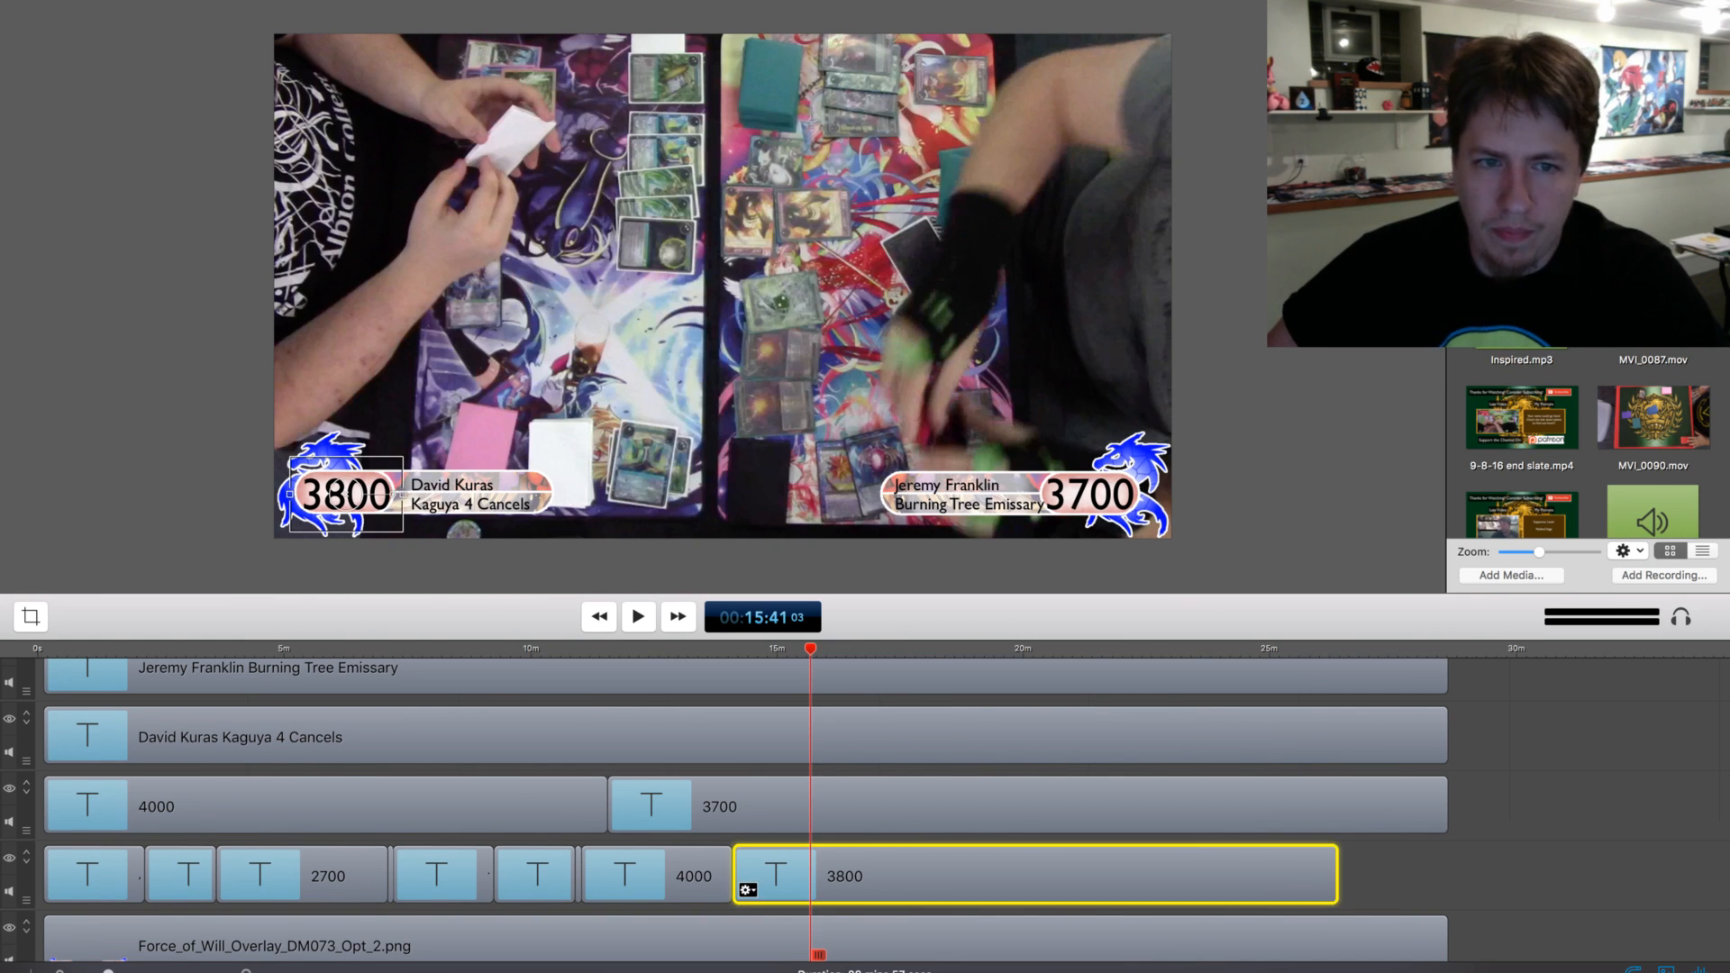
pyautogui.press('t')
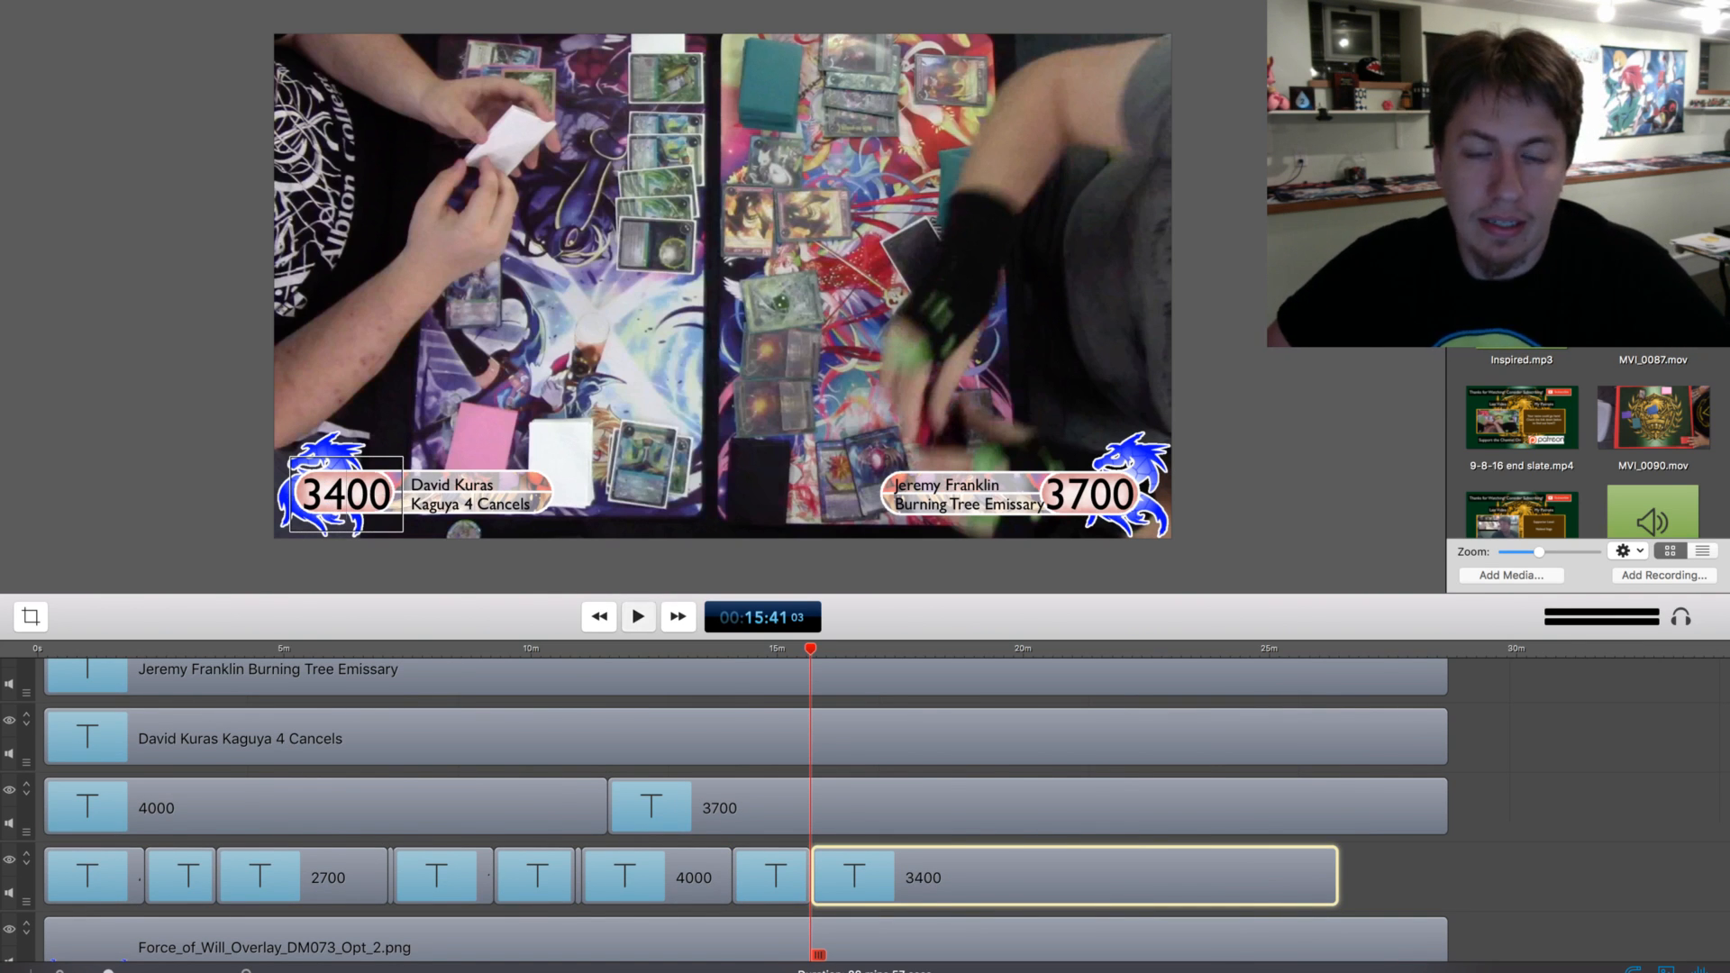
# Split the lower-left 3400 life total clip at about 15:45 and set its second part to 3200
pyautogui.press('space')
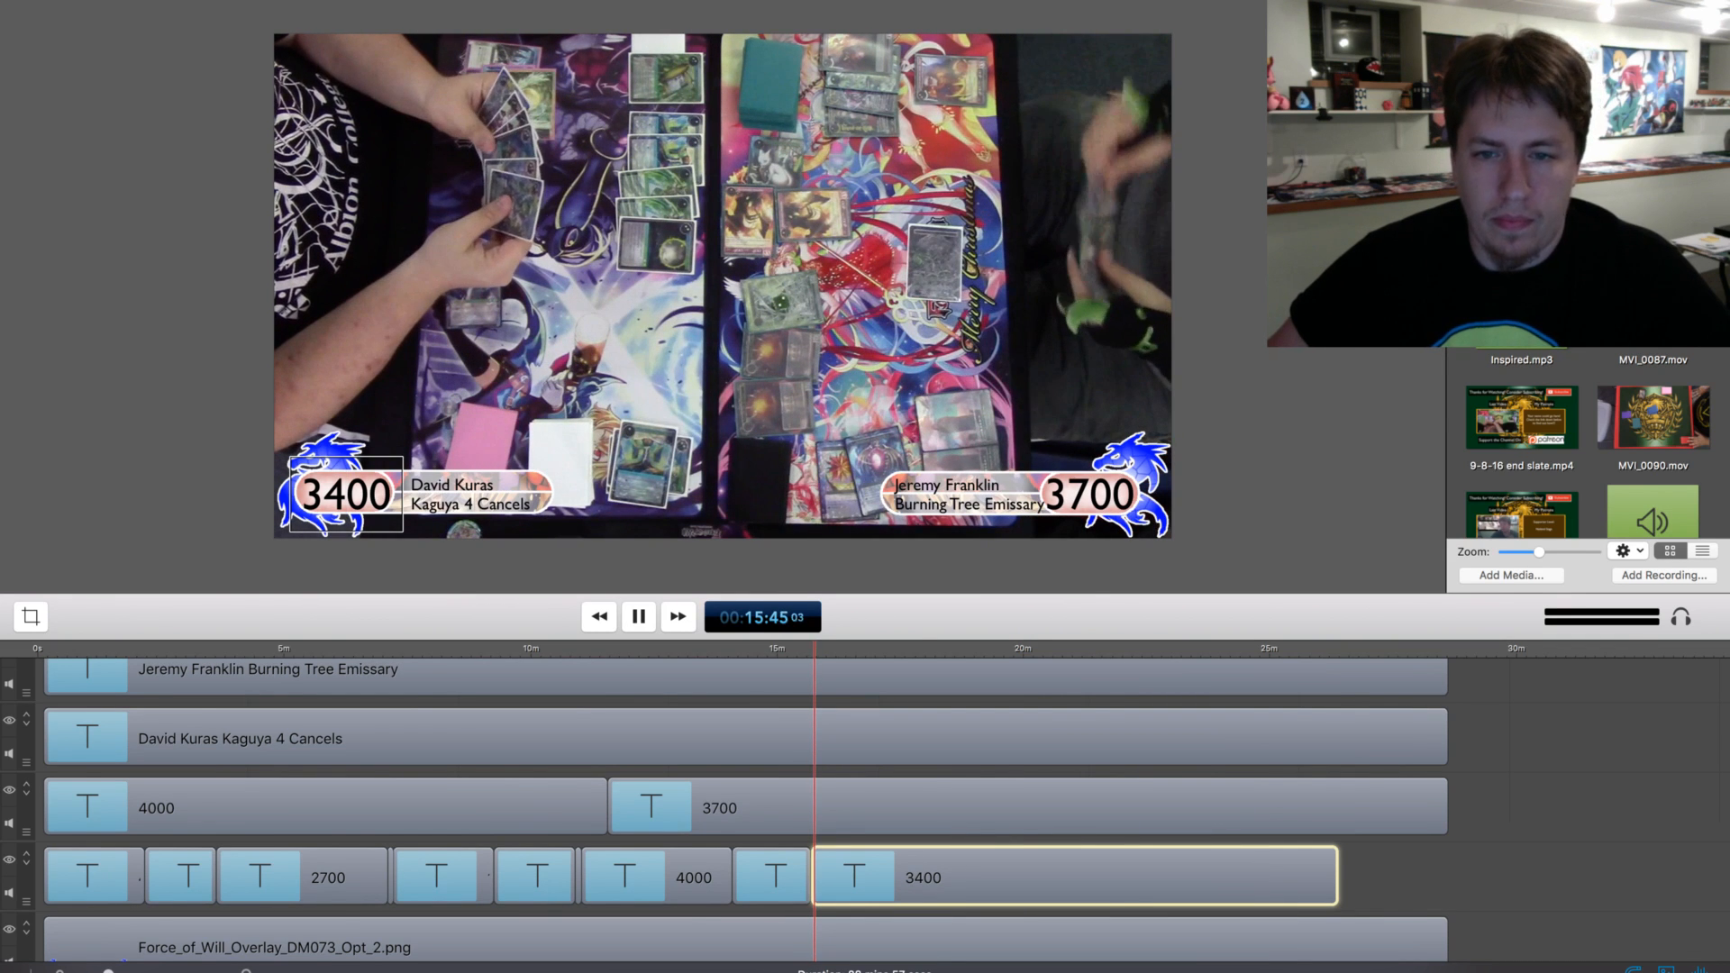
pyautogui.press('space')
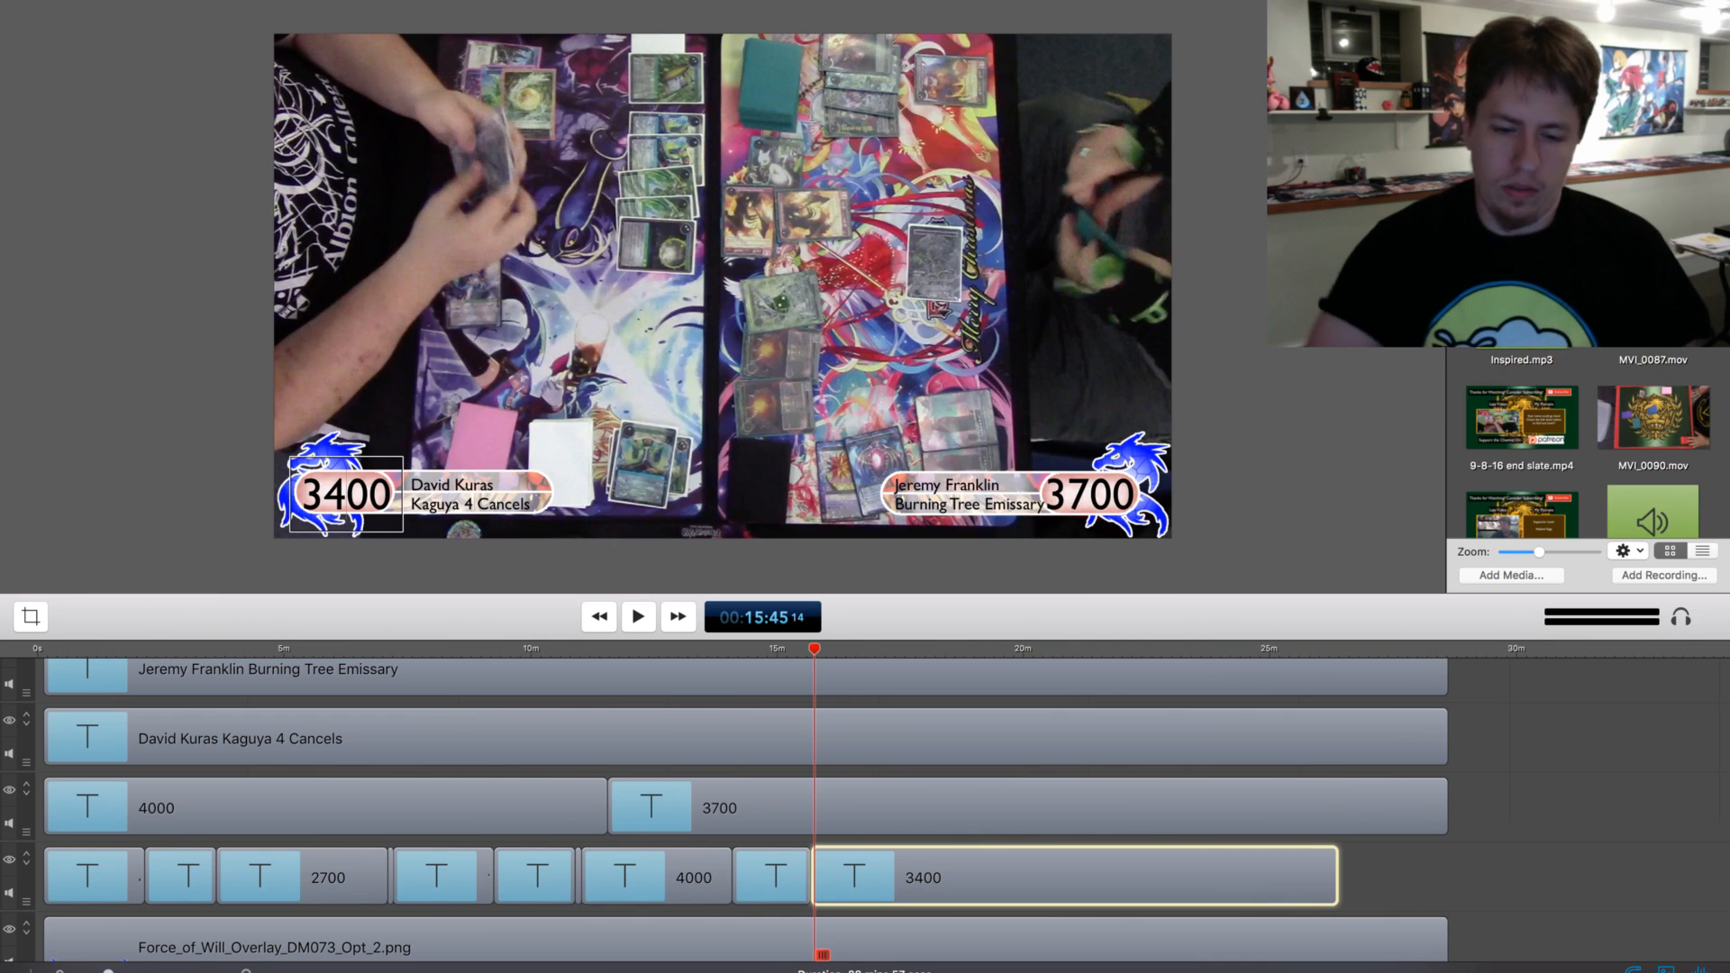
pyautogui.press('t')
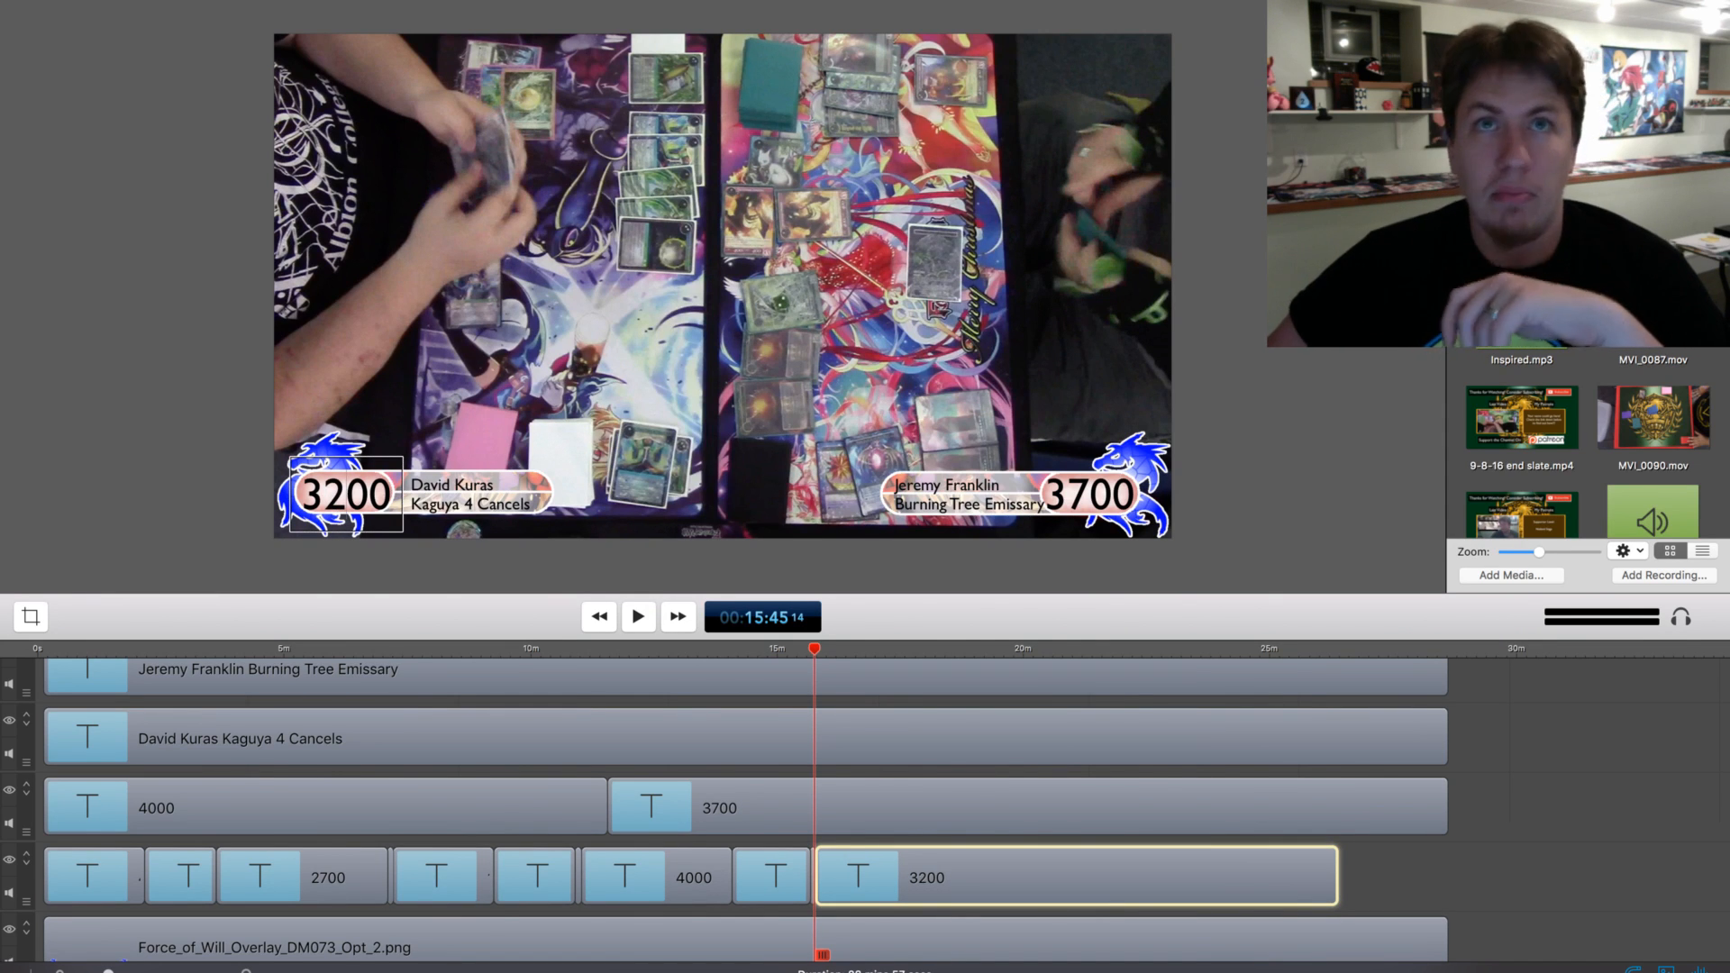
# Skip ahead through the footage, split the lower-left 3200 life total clip at about 18:34 and set its second part to 3000
pyautogui.press('space')
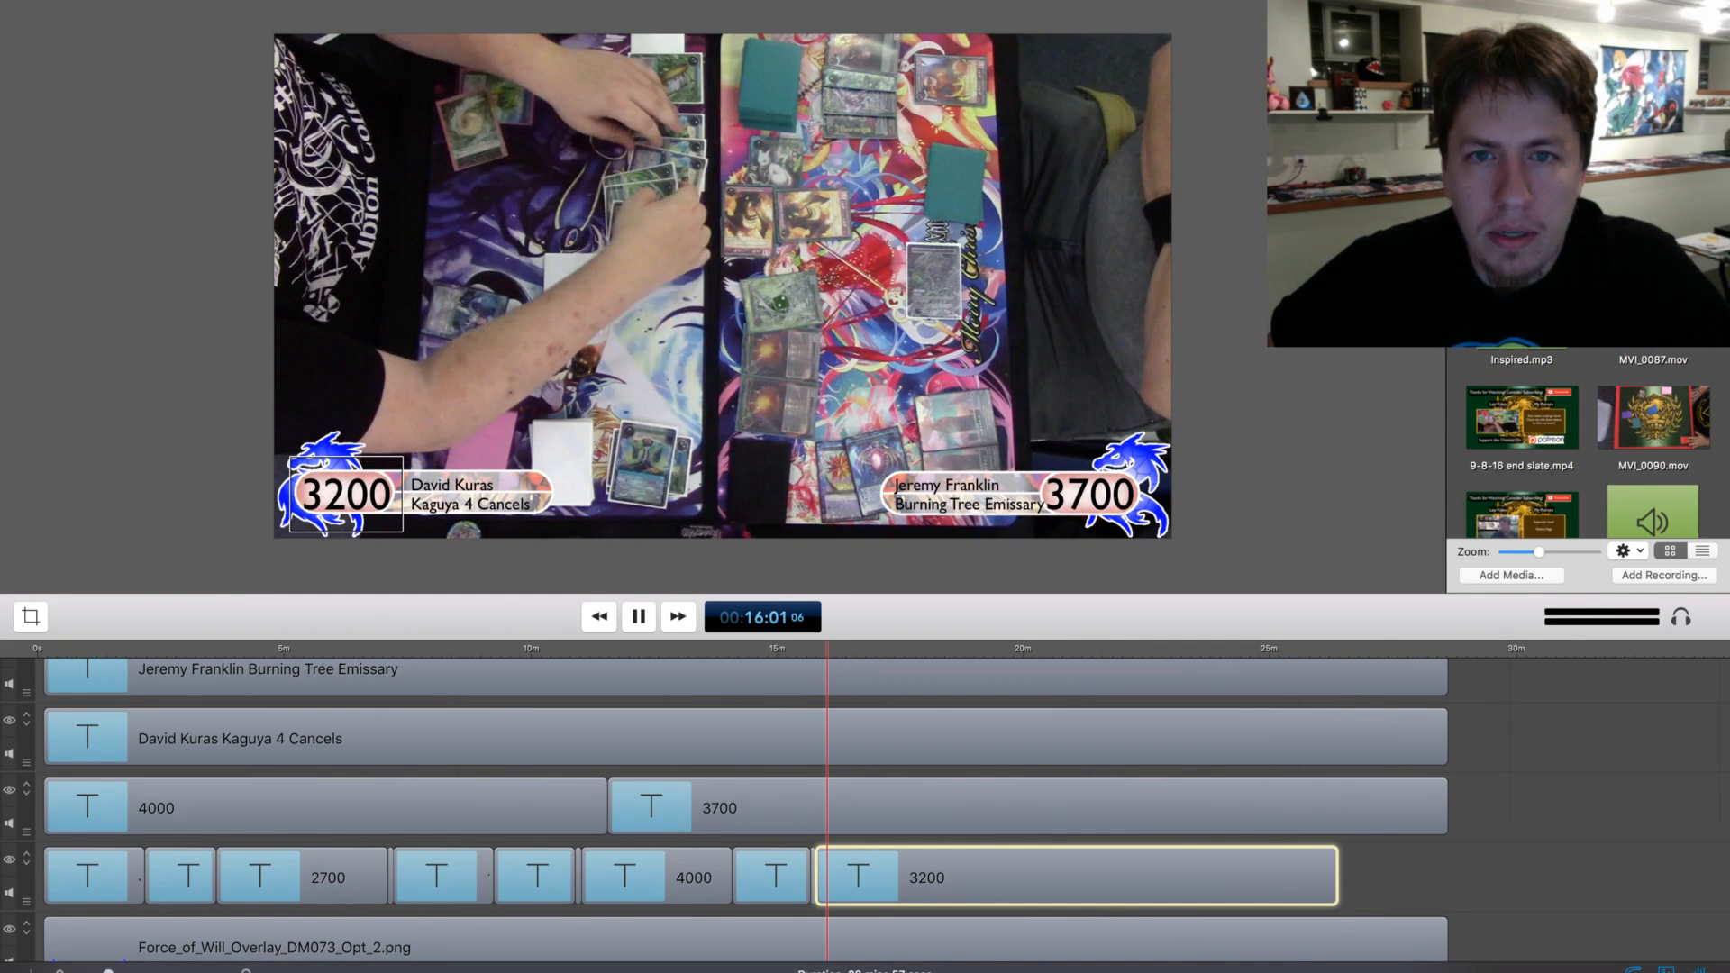
pyautogui.click(839, 648)
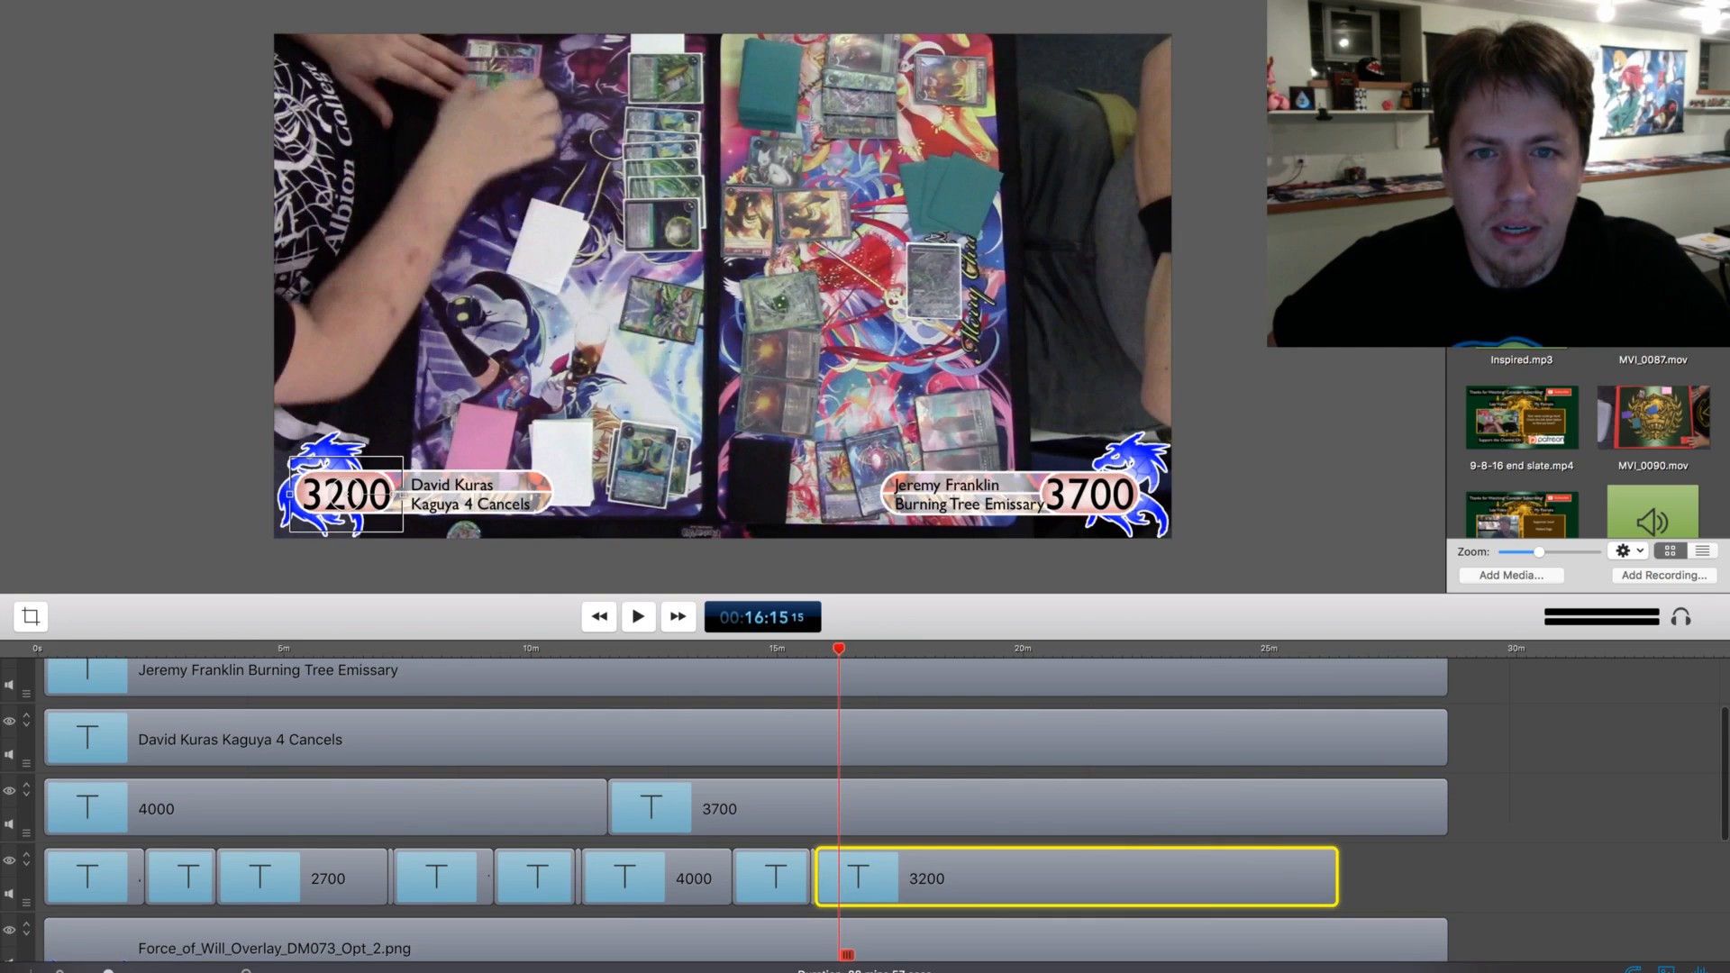
pyautogui.moveTo(841, 649); pyautogui.dragTo(944, 649)
pyautogui.press('space')
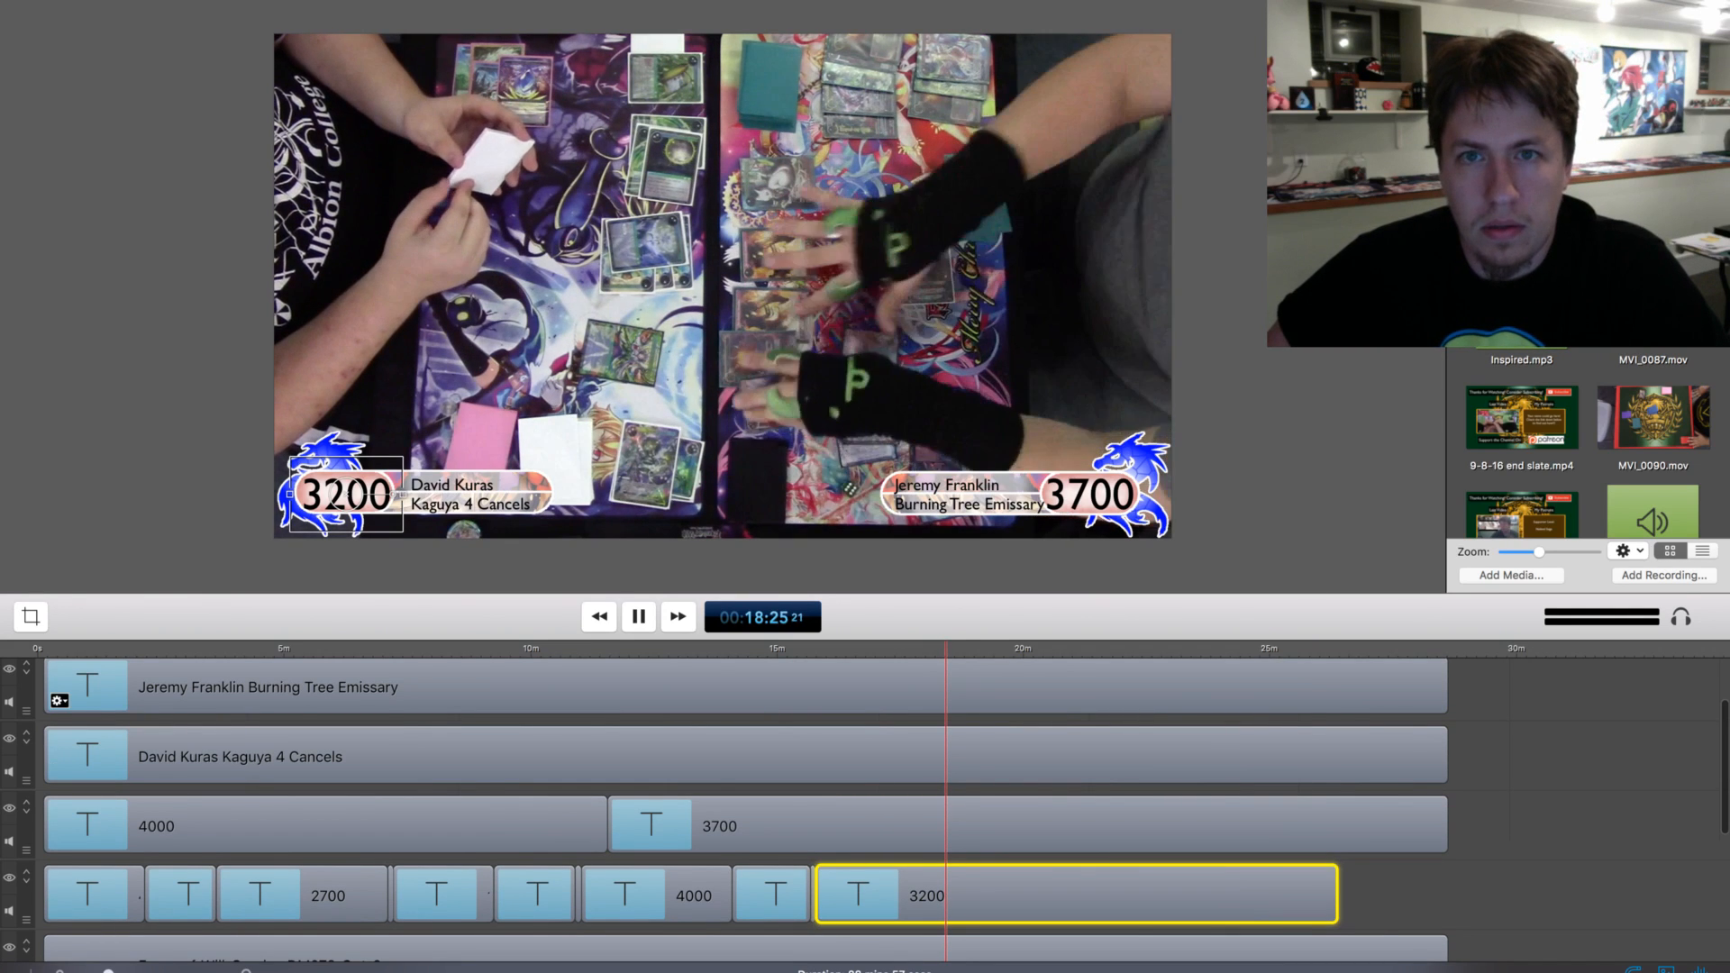
pyautogui.scroll(1, 865, 810)
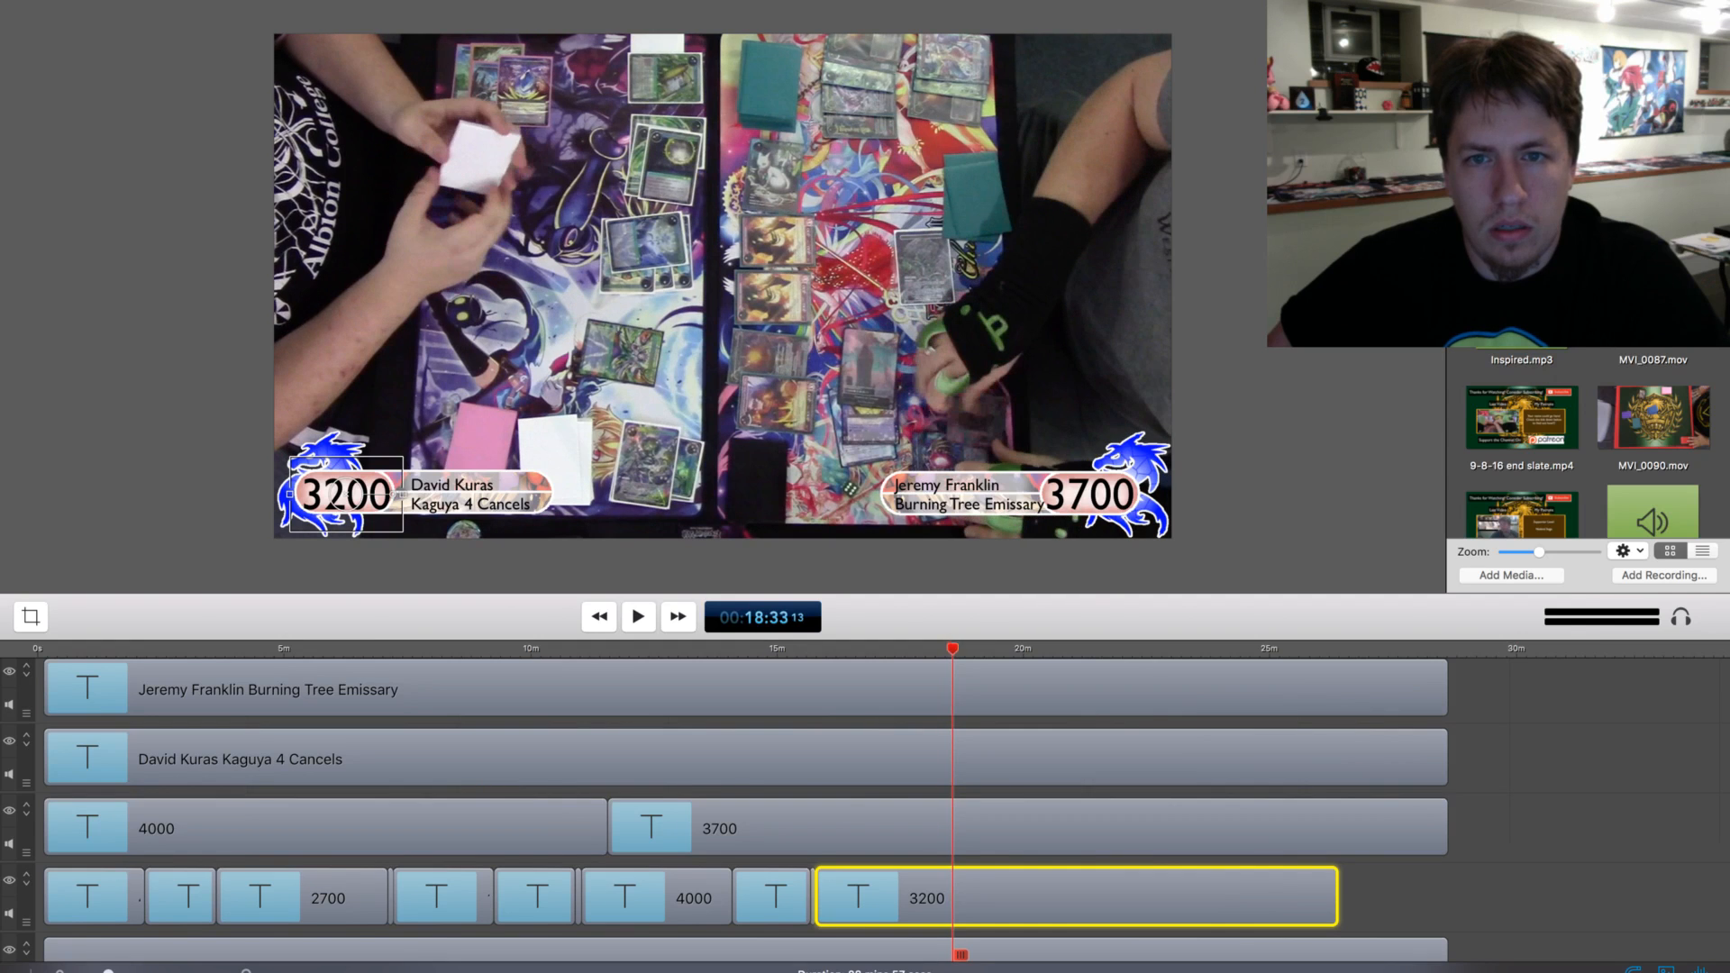
pyautogui.press('space')
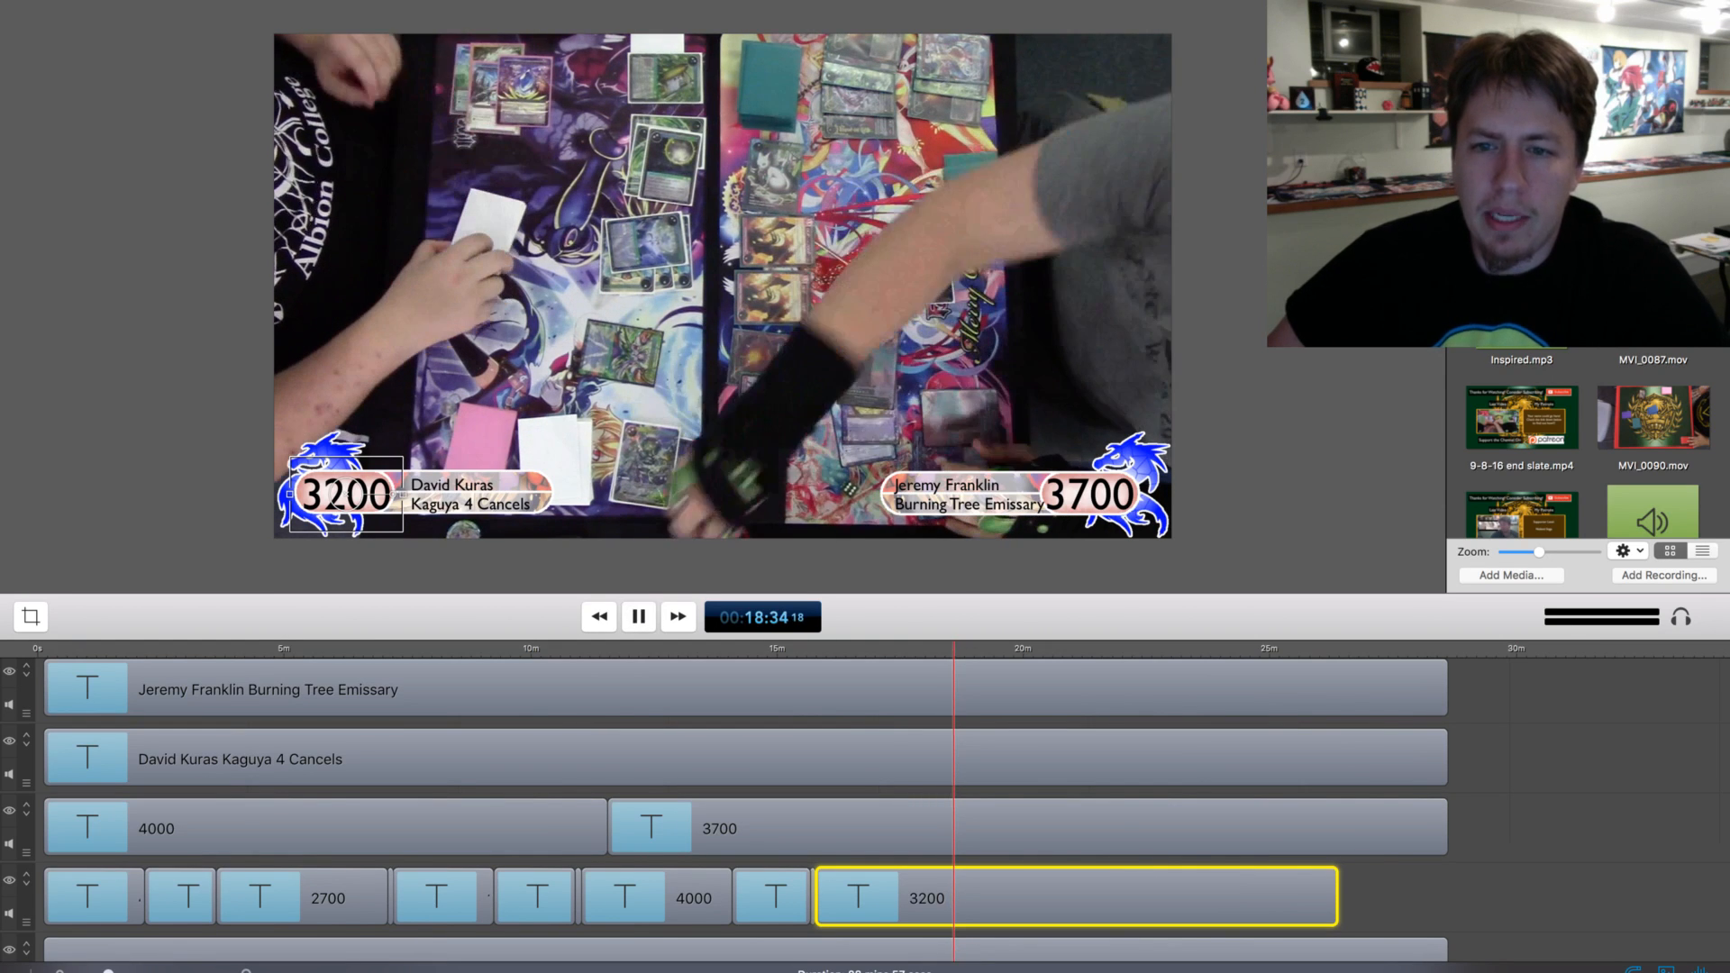
pyautogui.press('space')
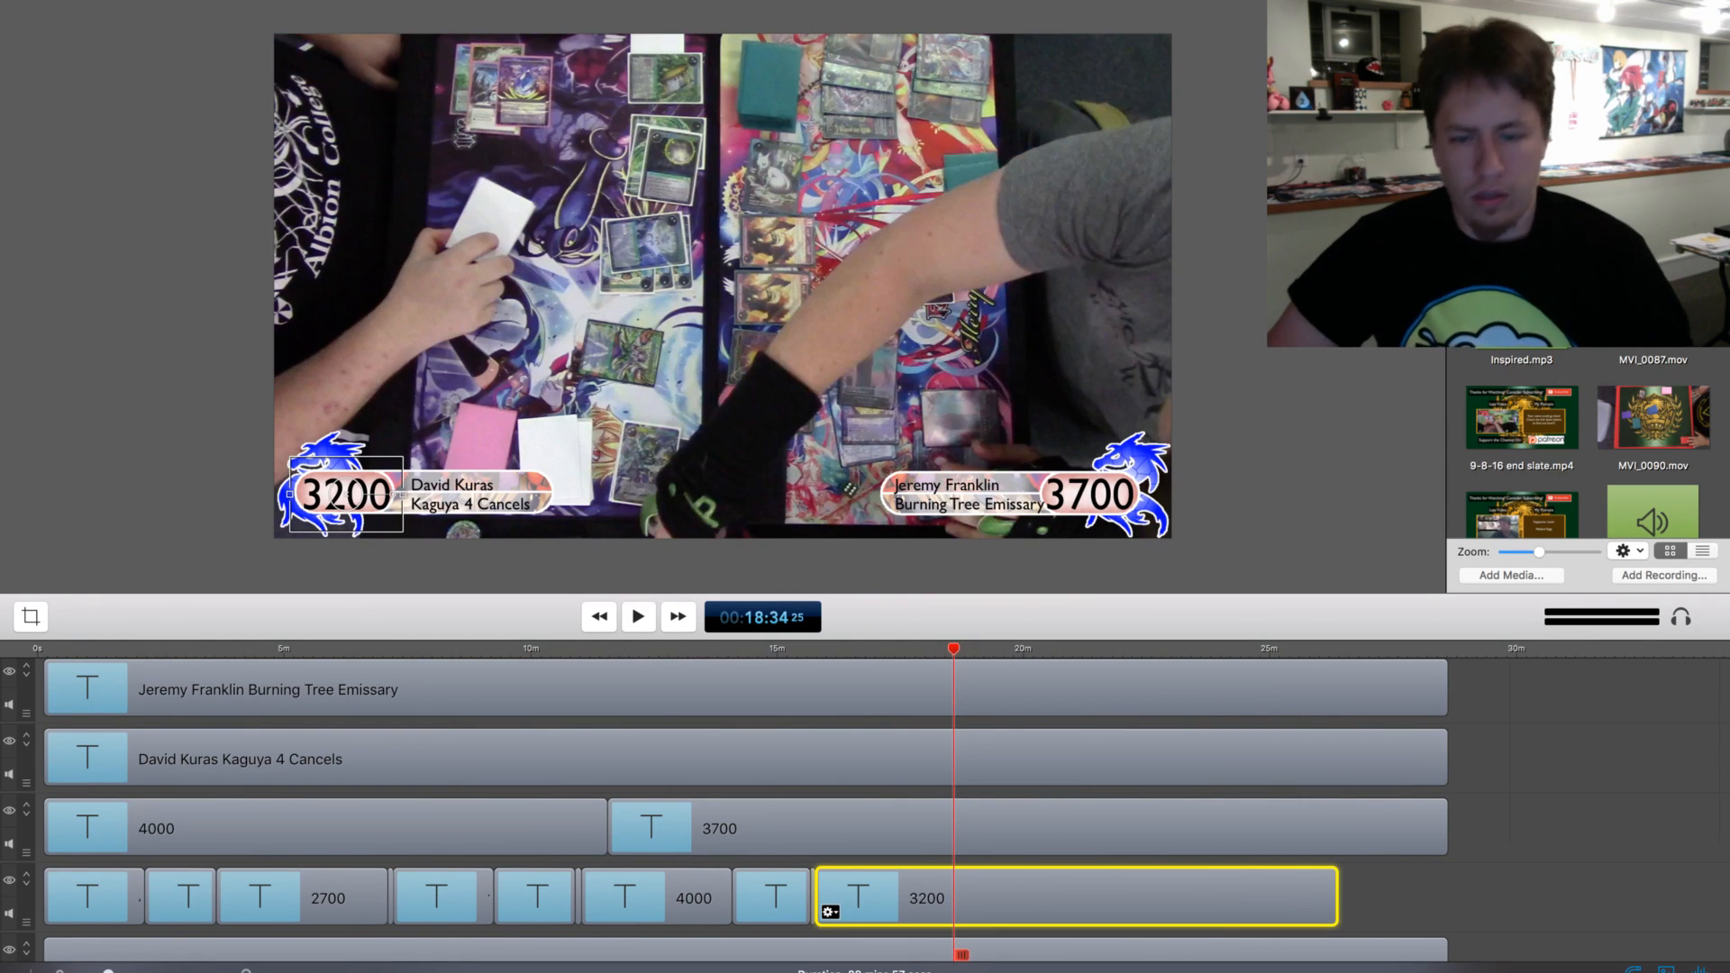
pyautogui.press('t')
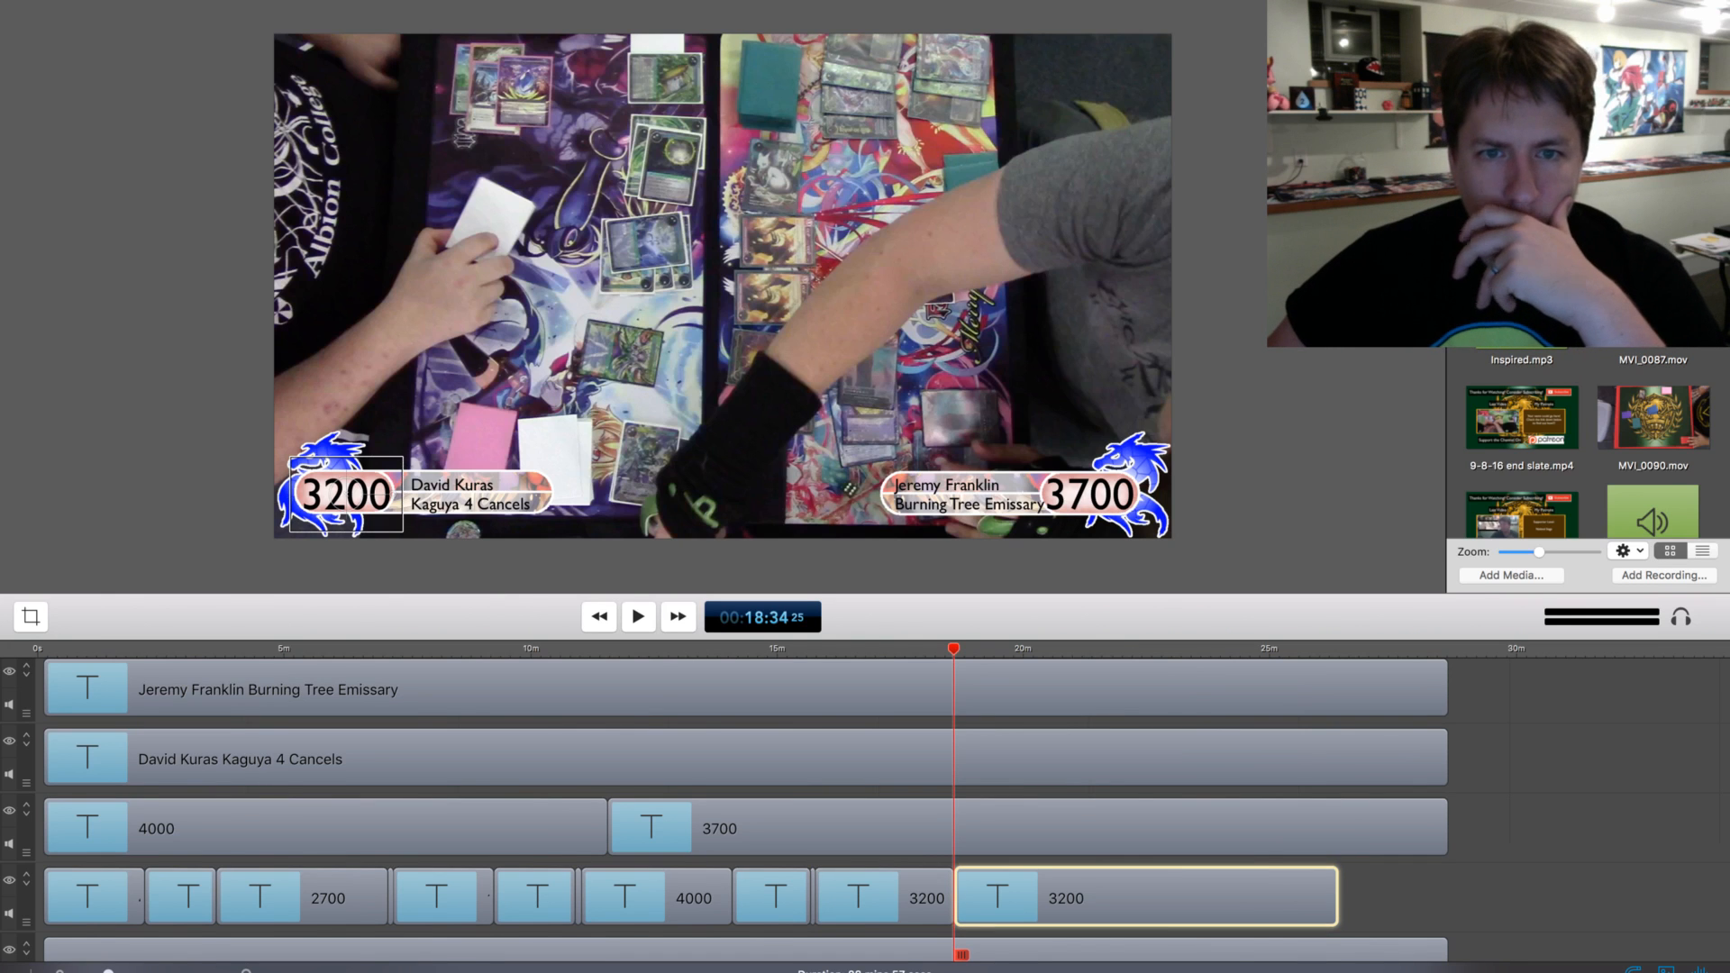
pyautogui.press('BackSpace')
pyautogui.write('0')
# Play on, split the lower-left 3000 life total clip at about 19:02 and set its second part to 2600
pyautogui.press('space')
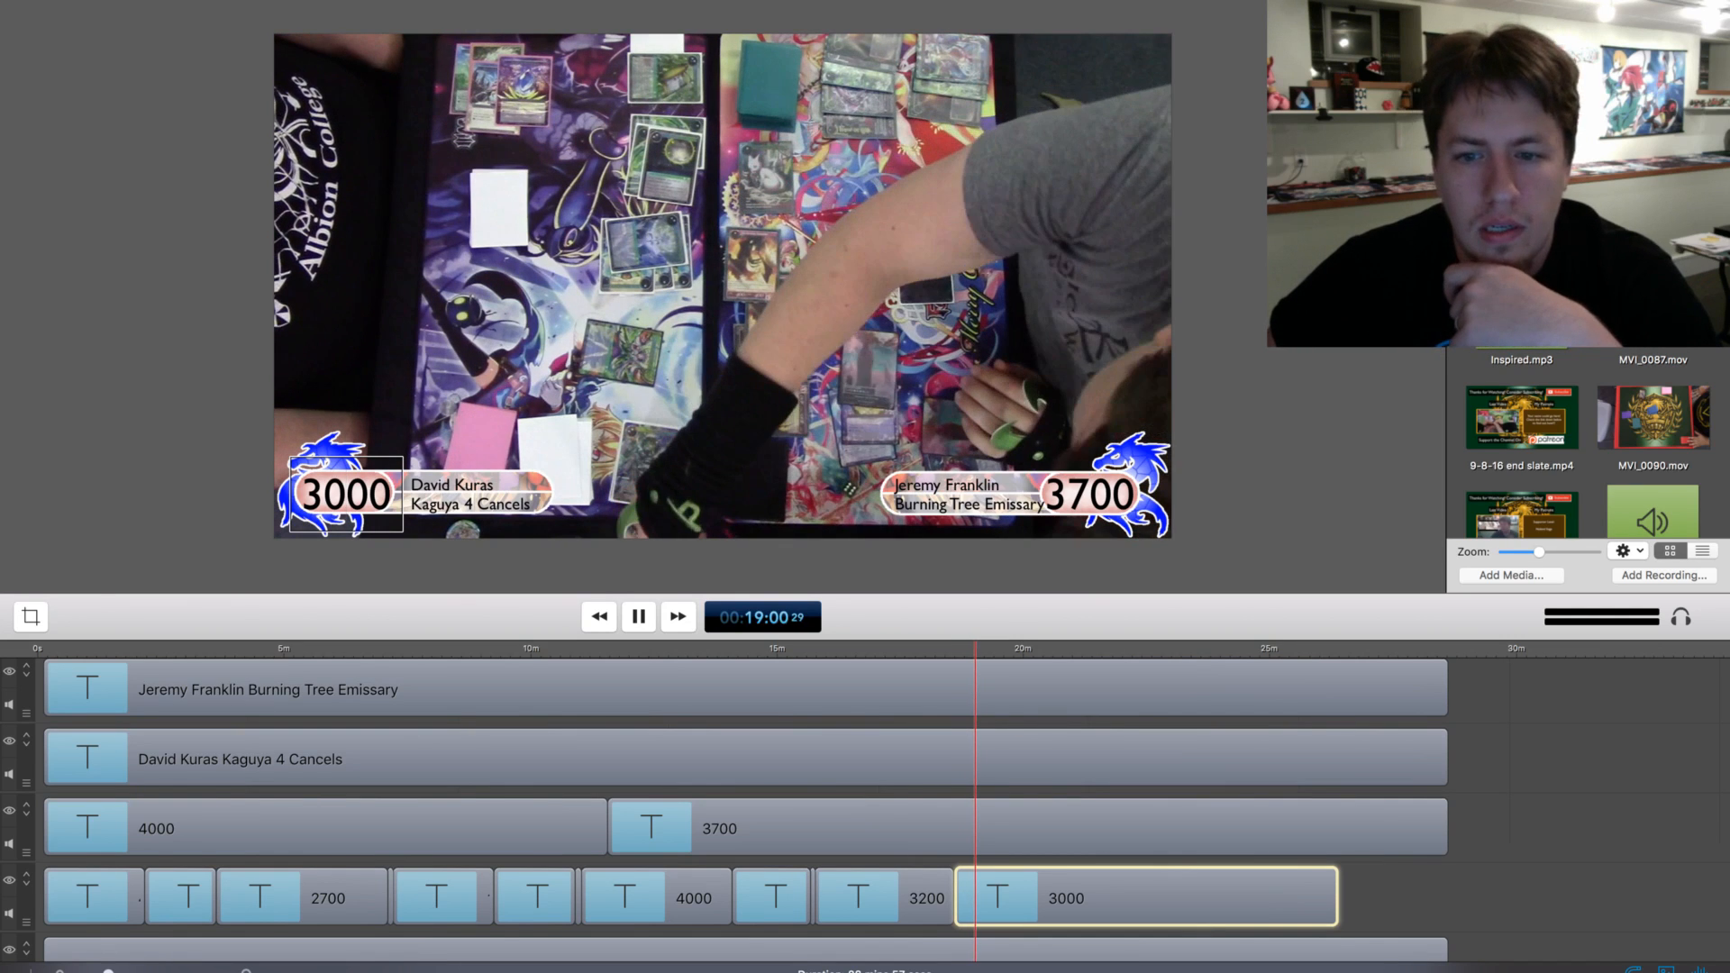
pyautogui.press('space')
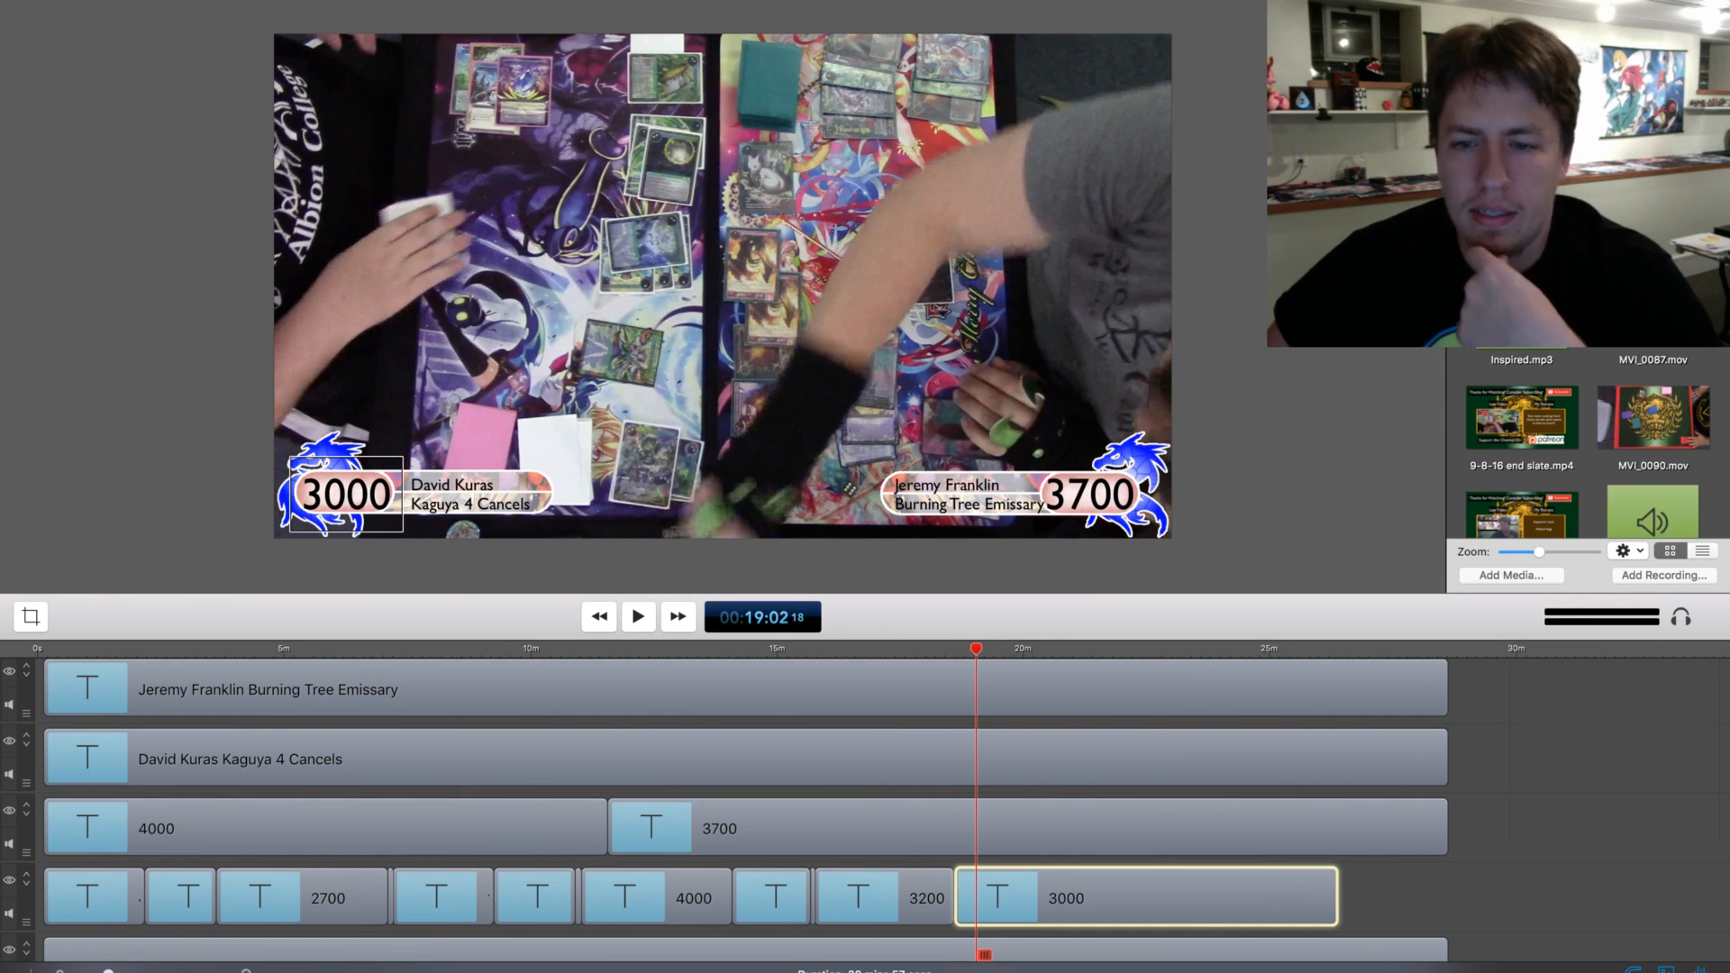
pyautogui.press('t')
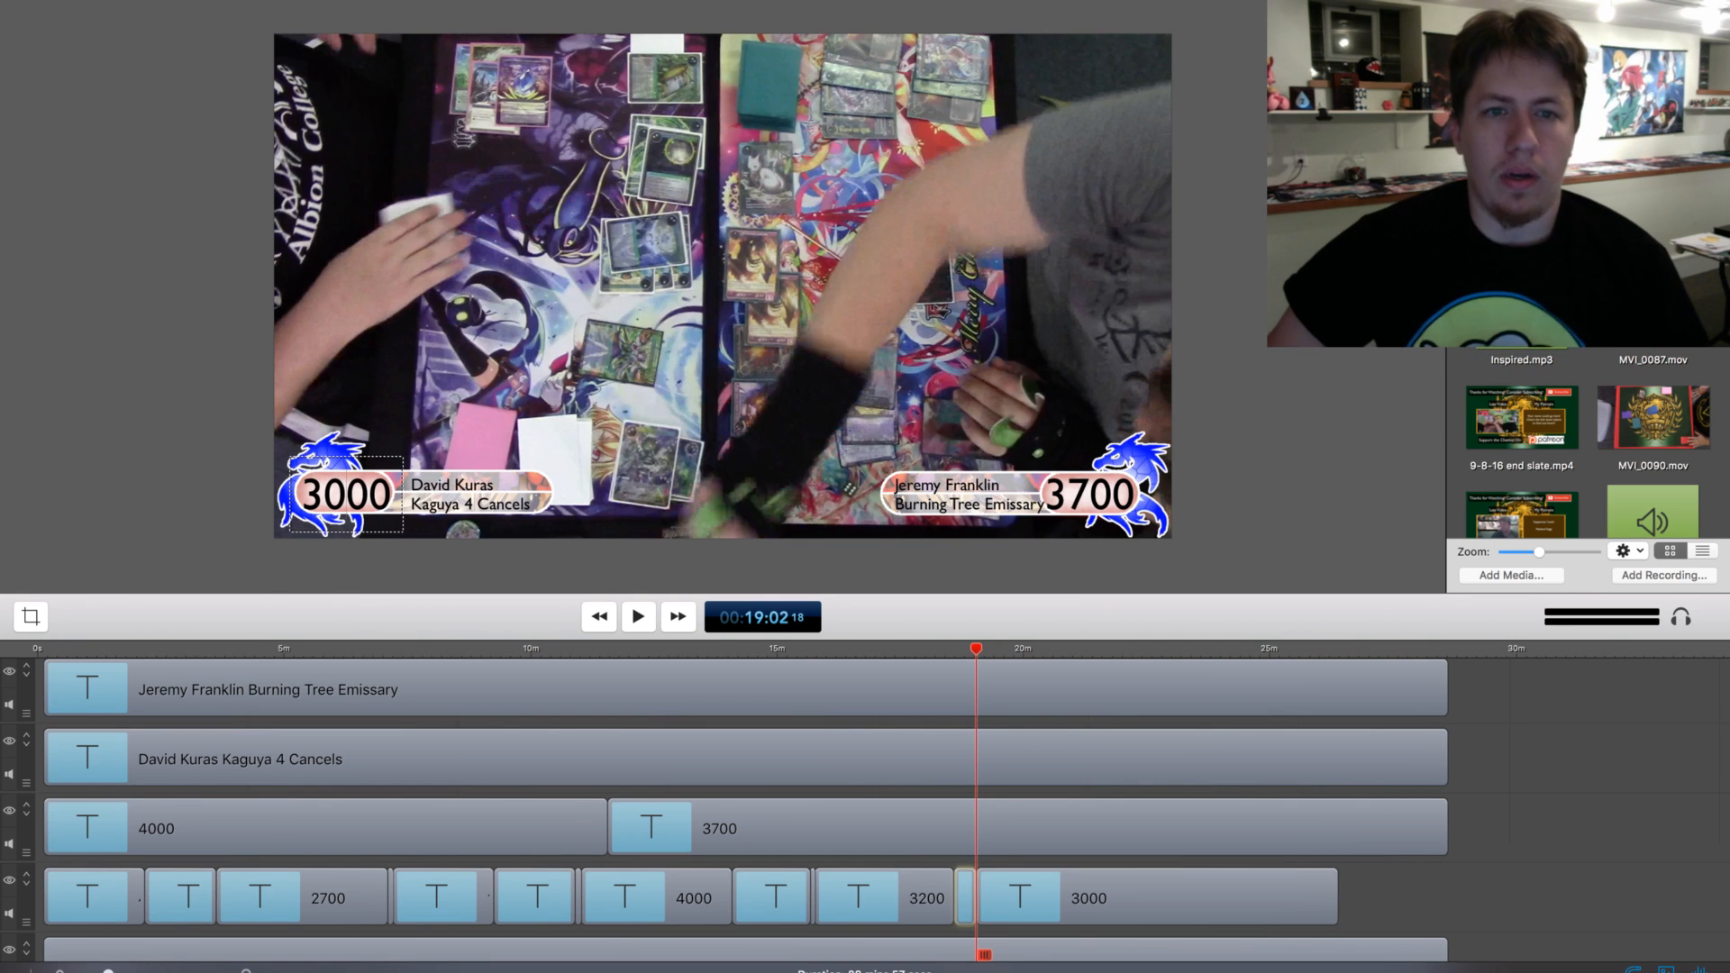
pyautogui.click(1020, 898)
pyautogui.doubleClick(346, 493)
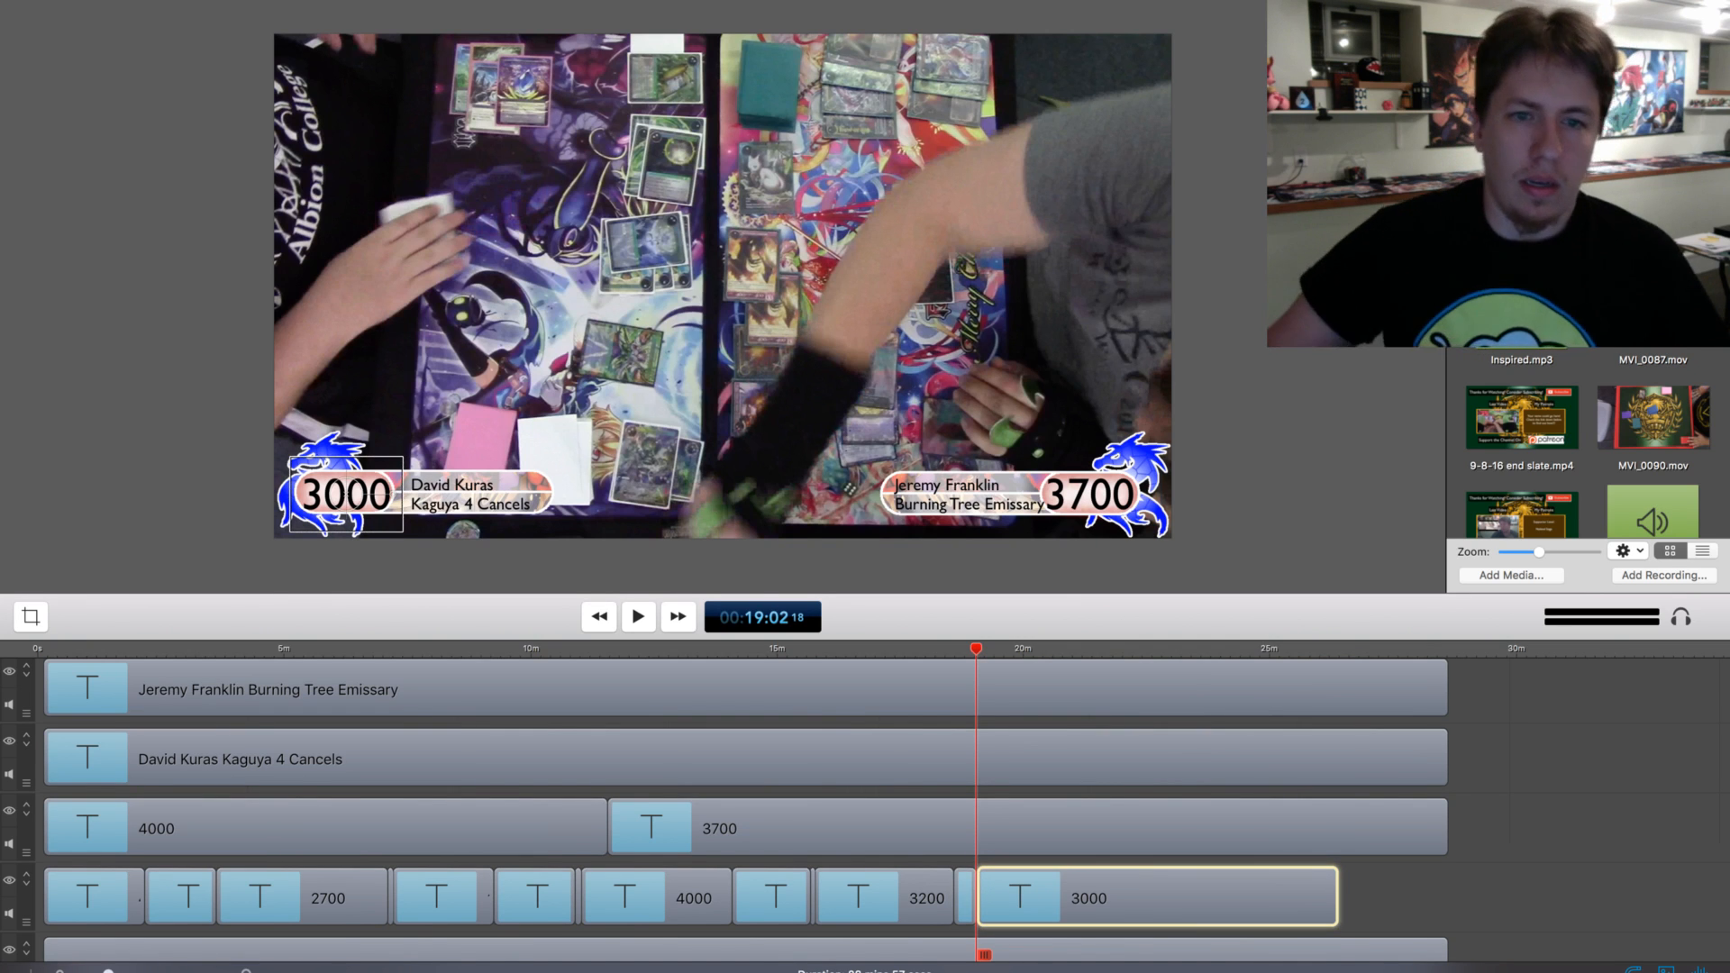
pyautogui.write('2600')
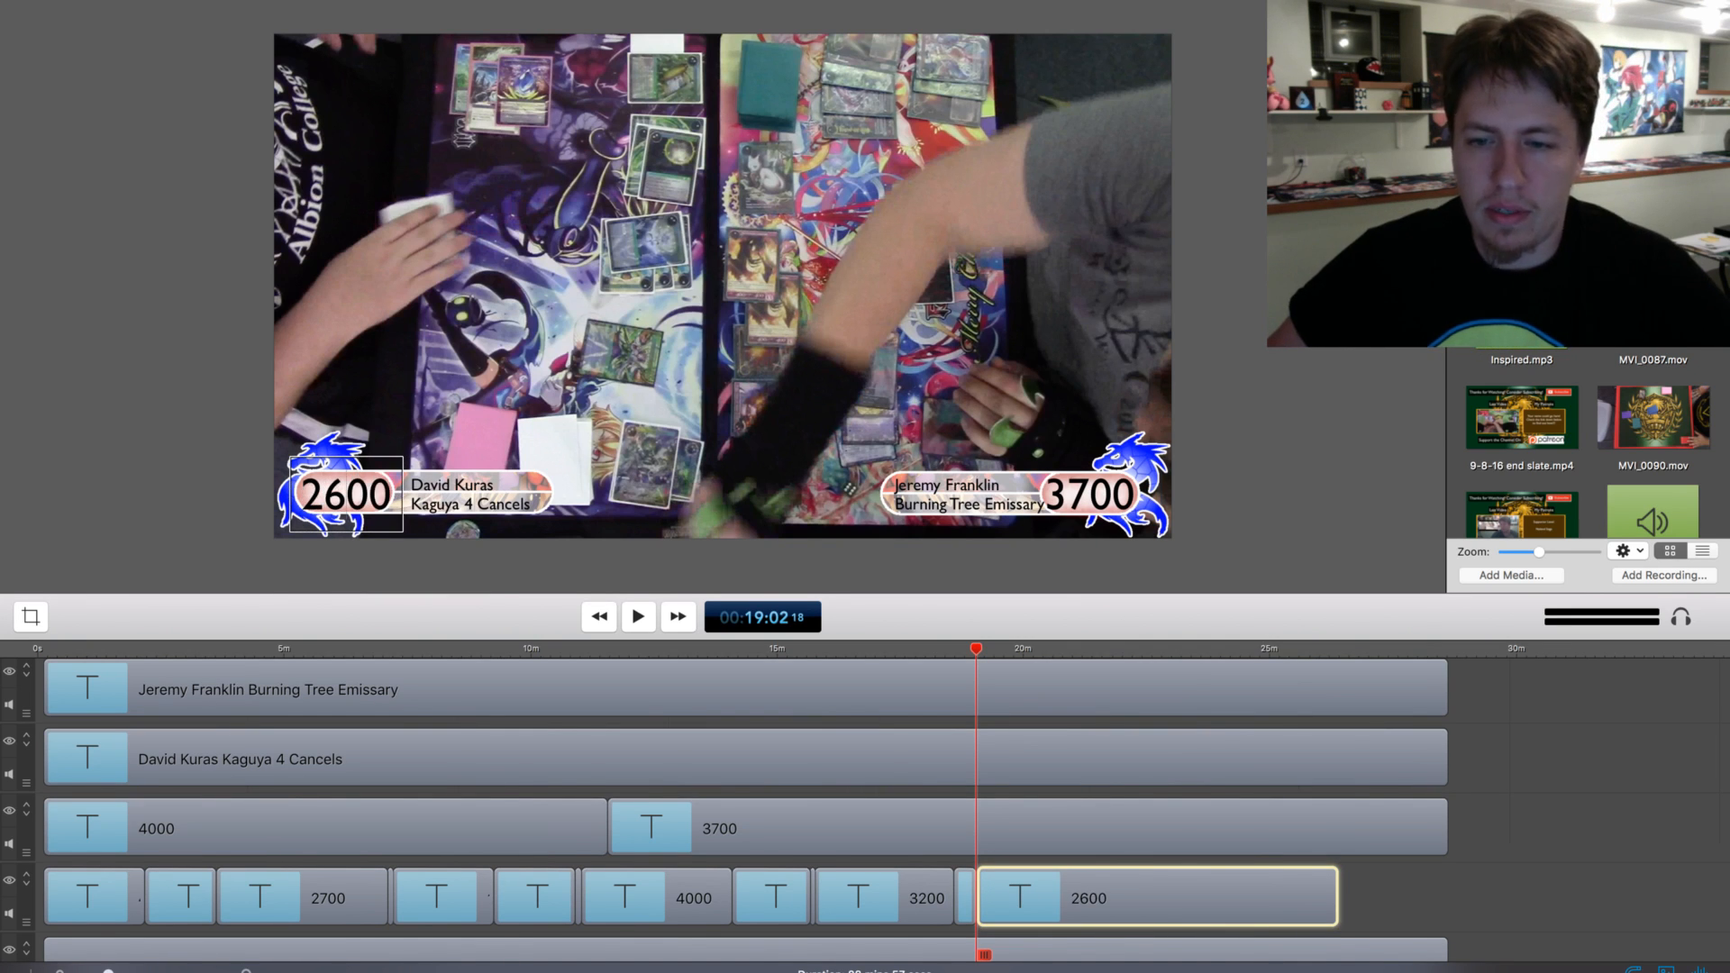
# Review the match footage from 19:02 to about 20:49 for the next life total change
pyautogui.press('space')
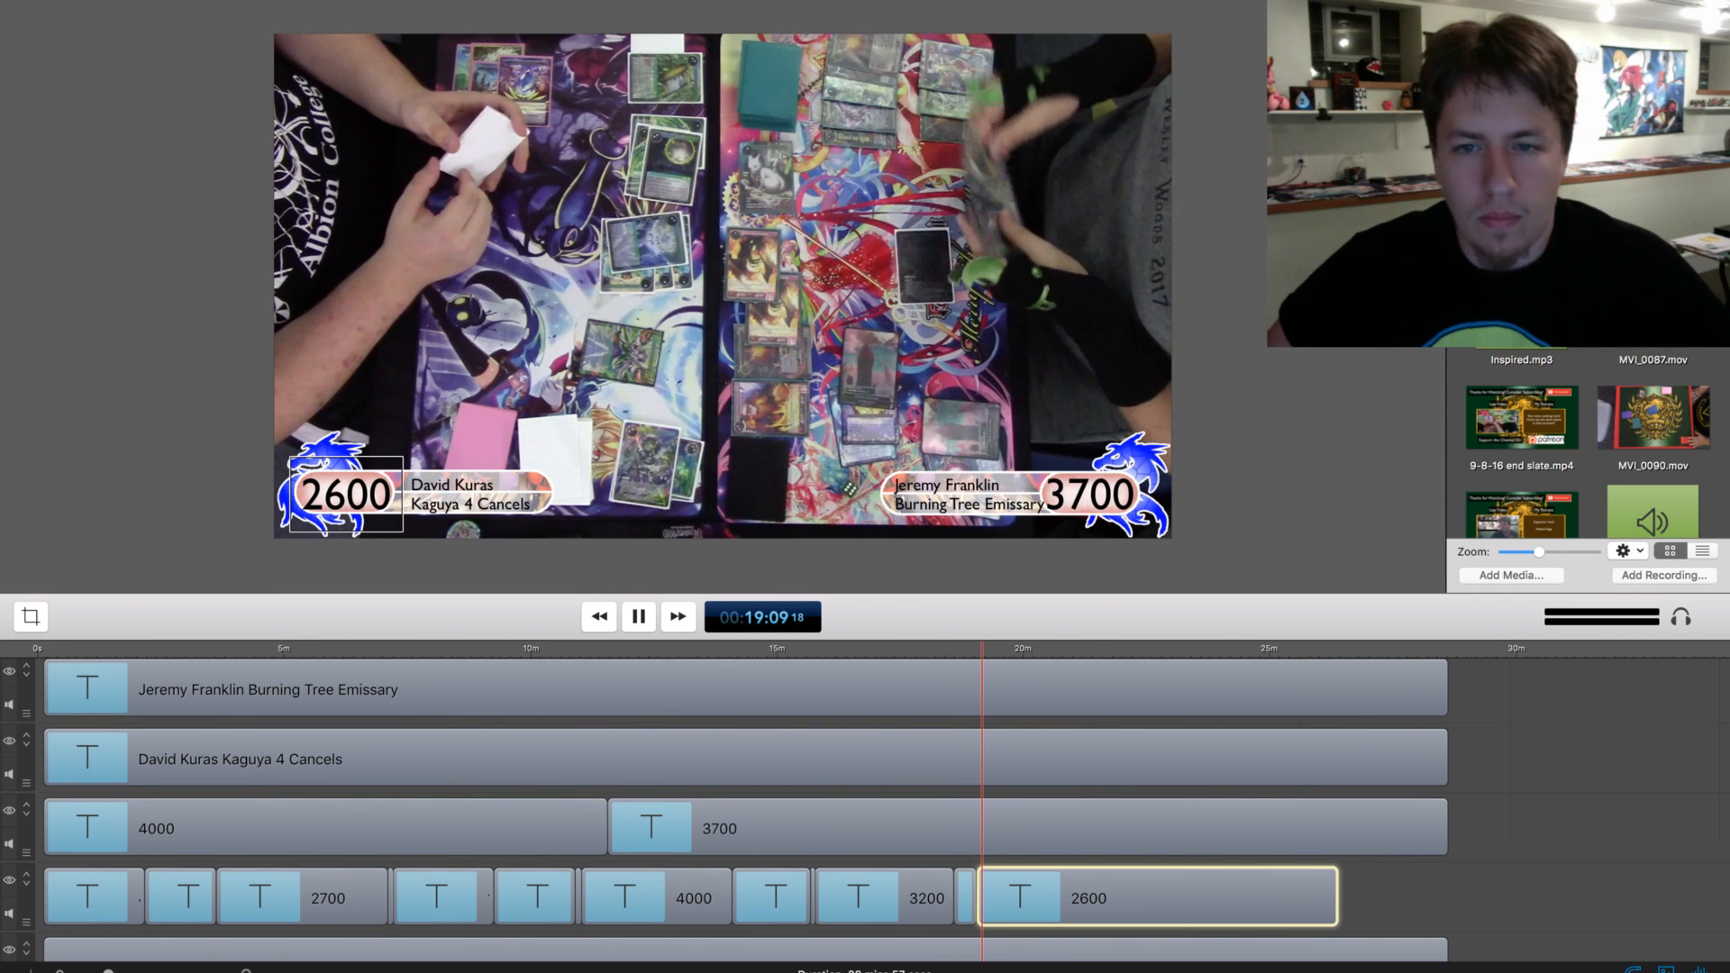
pyautogui.press('Escape')
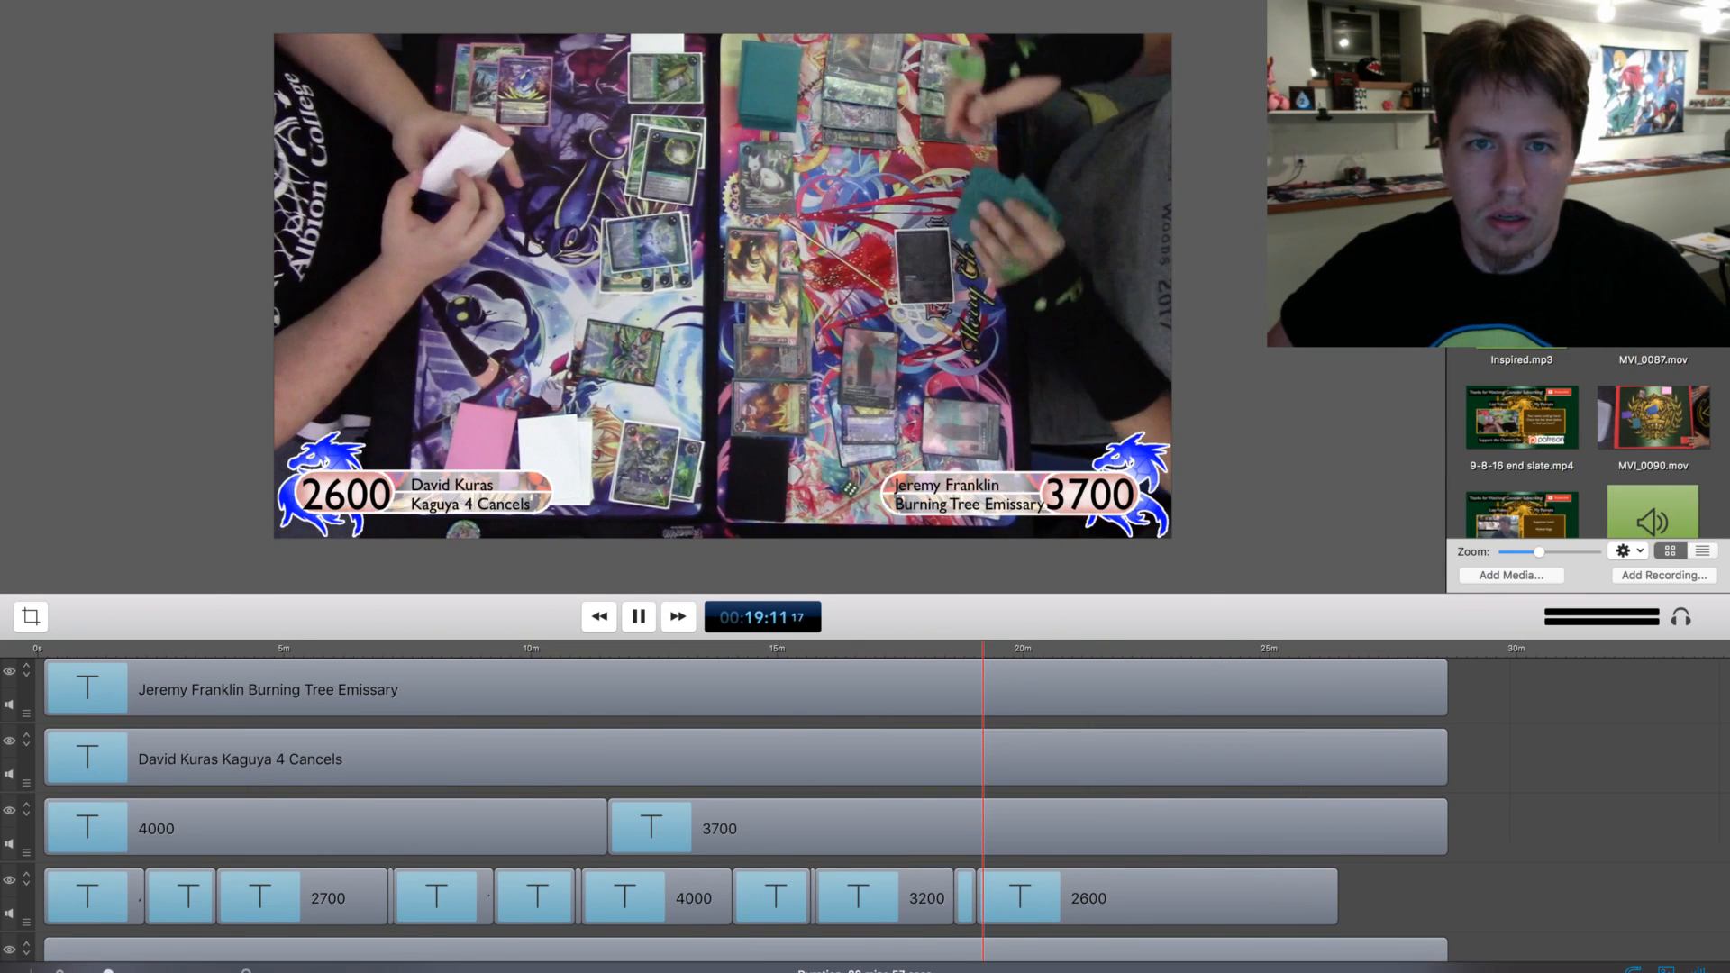
pyautogui.moveTo(984, 648); pyautogui.dragTo(1030, 648)
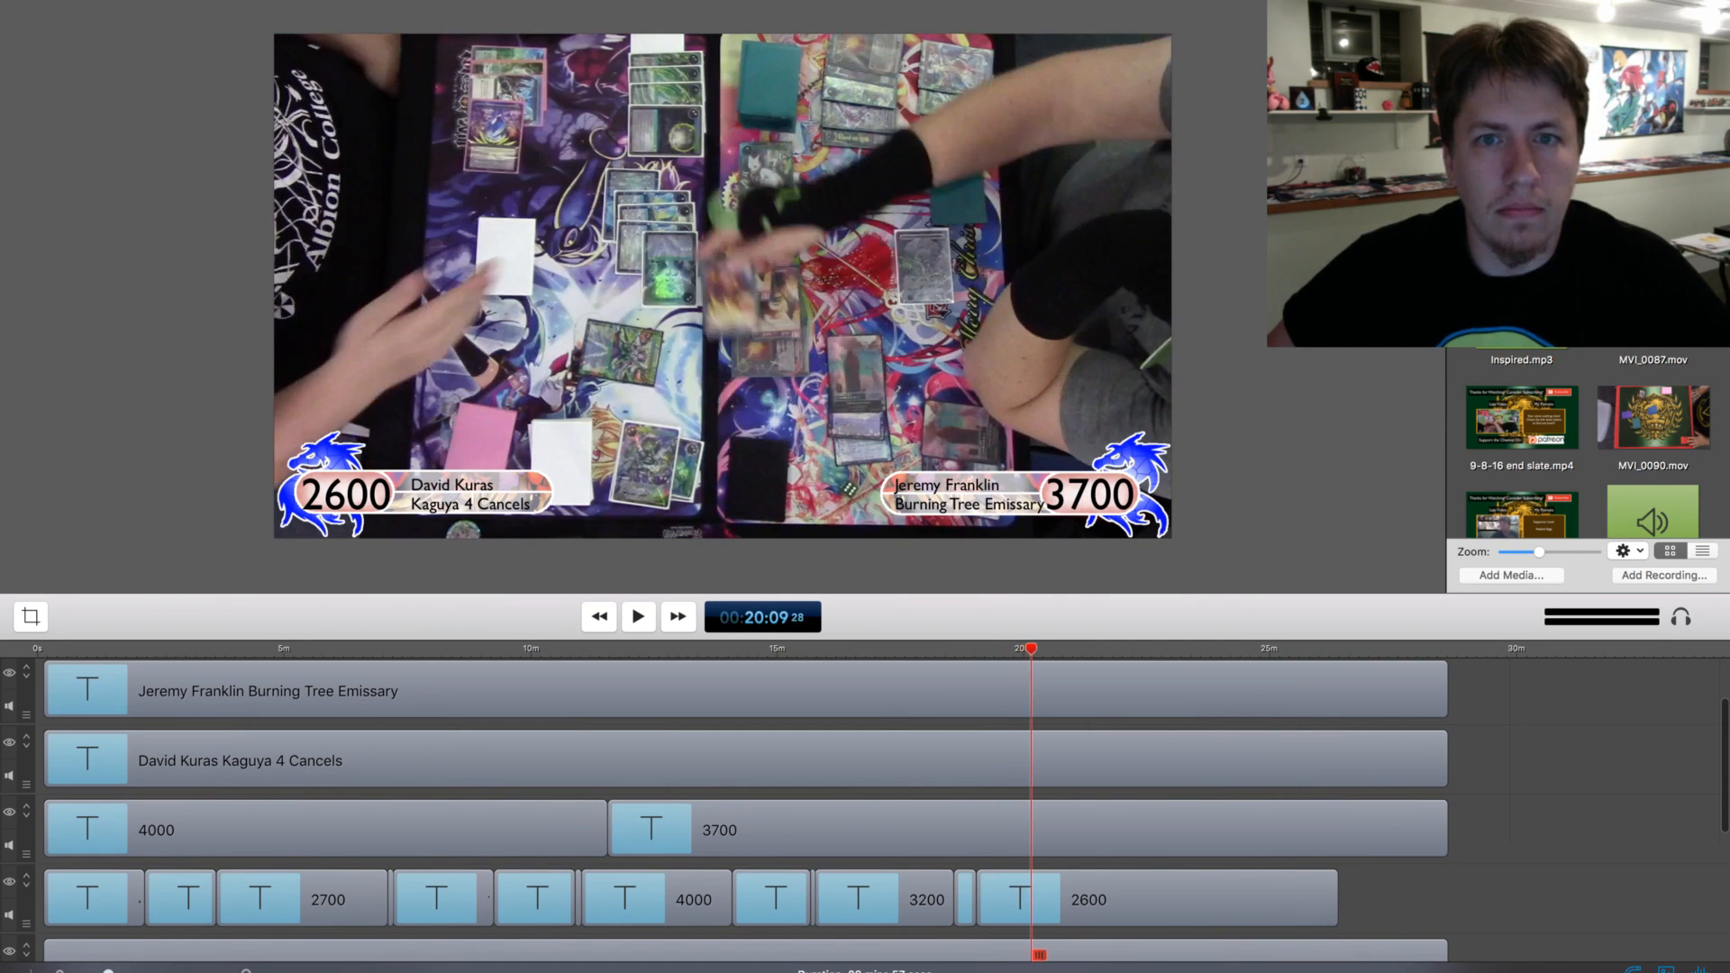
pyautogui.press('space')
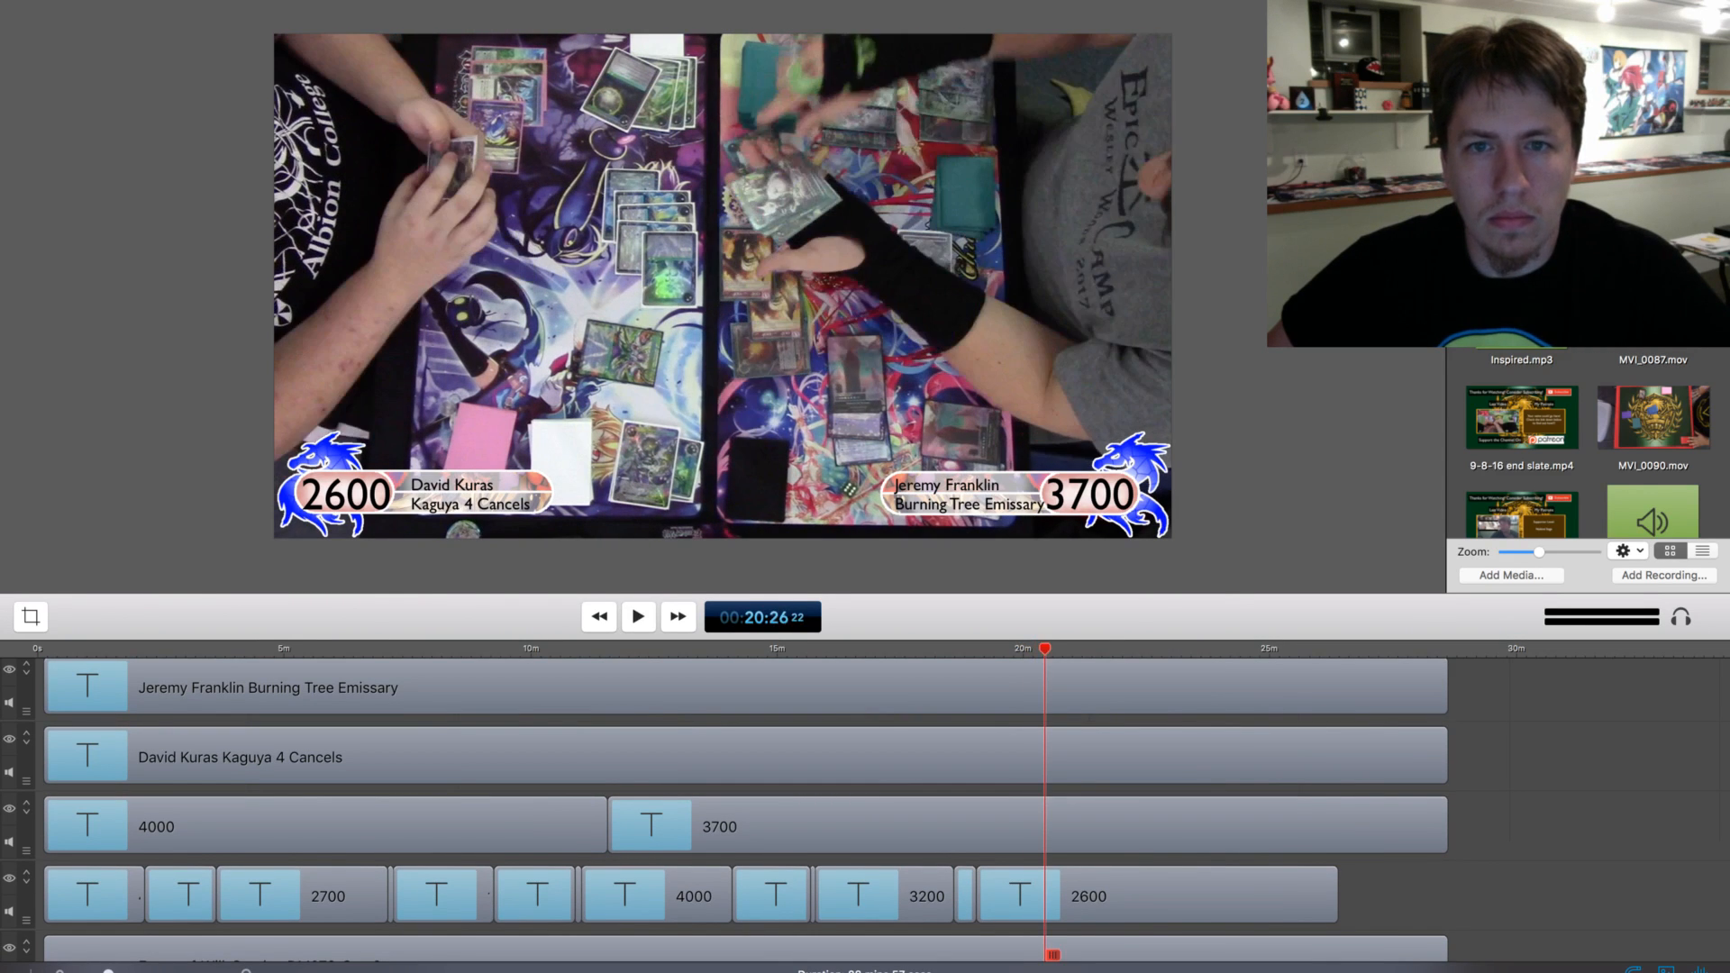
pyautogui.press('super+Left')
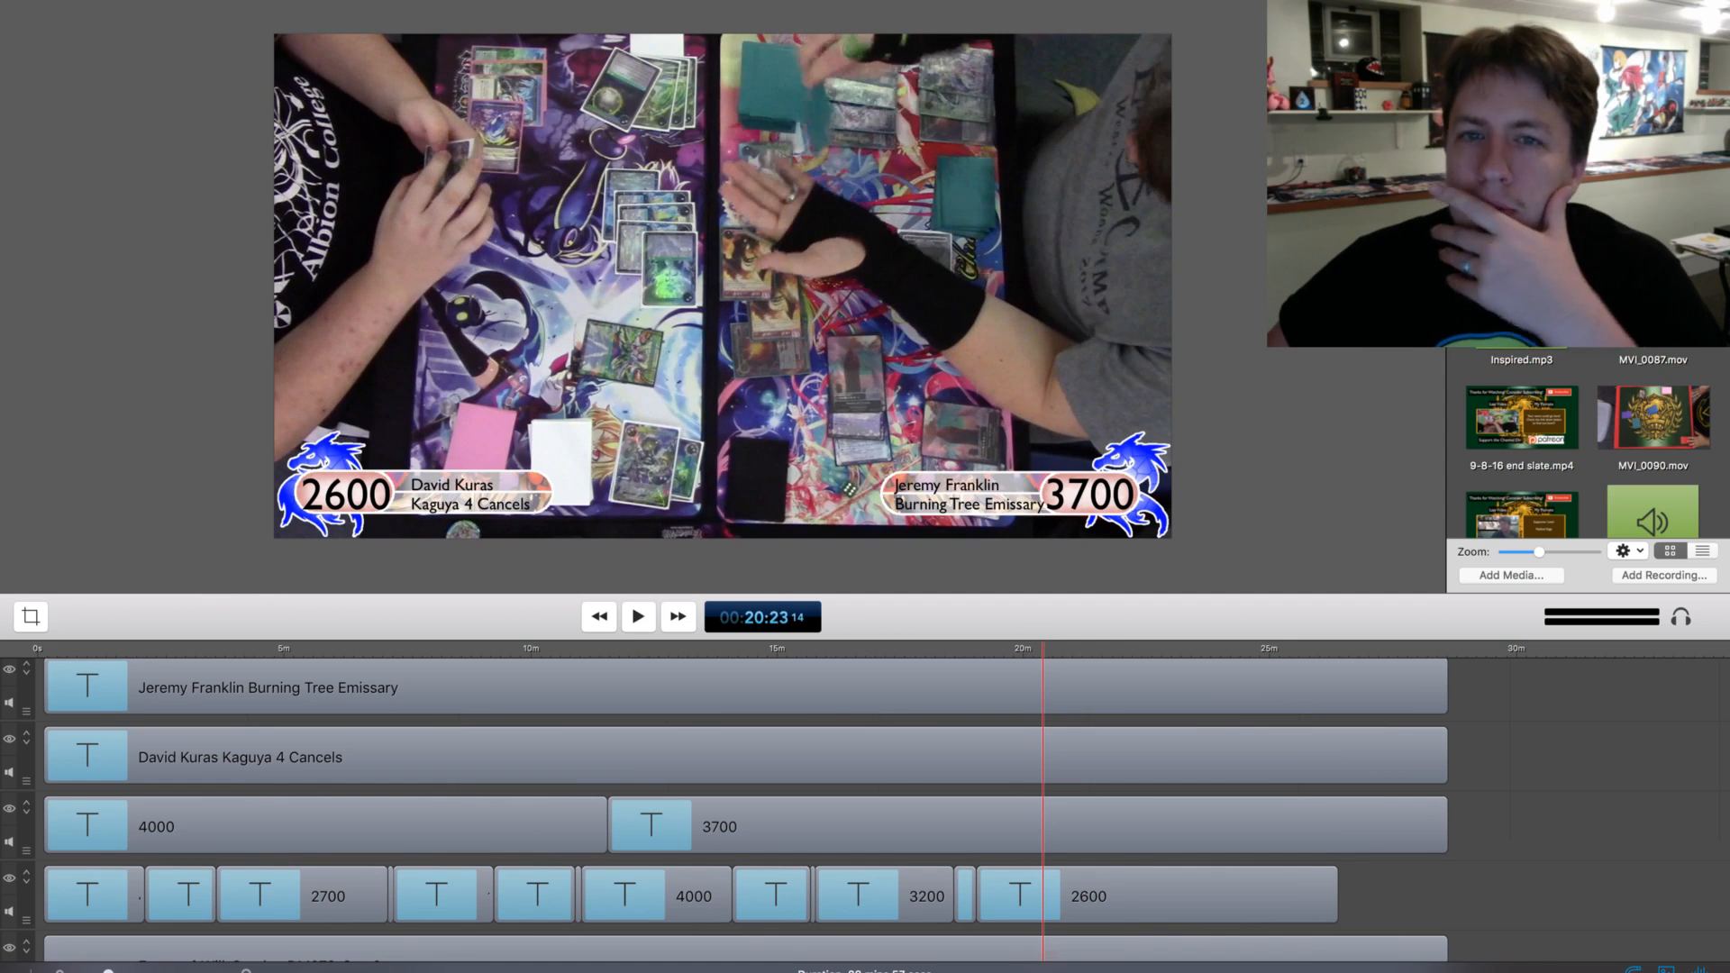
pyautogui.press('space')
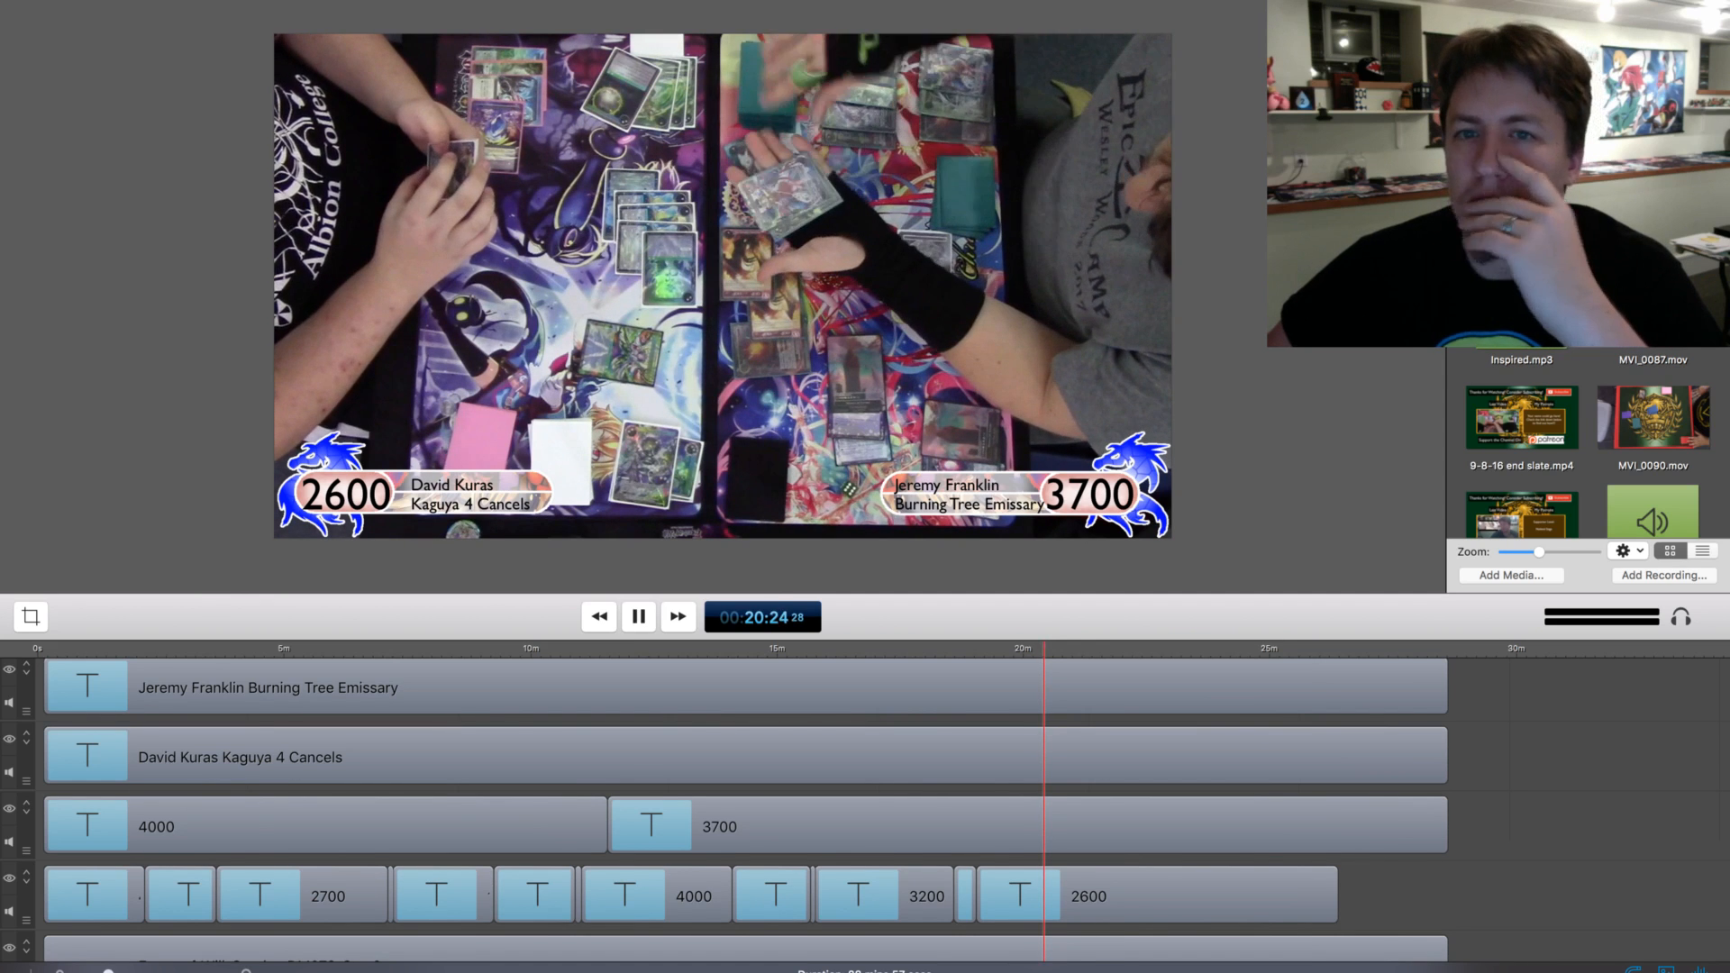
pyautogui.press('super+Right')
pyautogui.press('super+Right')
pyautogui.press('super+Right')
pyautogui.press('super+Right')
pyautogui.press('super+Right')
pyautogui.press('super+Right')
pyautogui.press('super+Right')
pyautogui.press('super+Right')
pyautogui.press('super+Right')
pyautogui.press('super+Right')
pyautogui.press('super+Right')
pyautogui.press('super+Right')
pyautogui.press('super+Right')
pyautogui.press('super+Right')
pyautogui.press('super+Right')
pyautogui.press('super+Right')
pyautogui.press('super+Right')
pyautogui.press('super+Right')
pyautogui.press('super+Right')
pyautogui.press('super+Right')
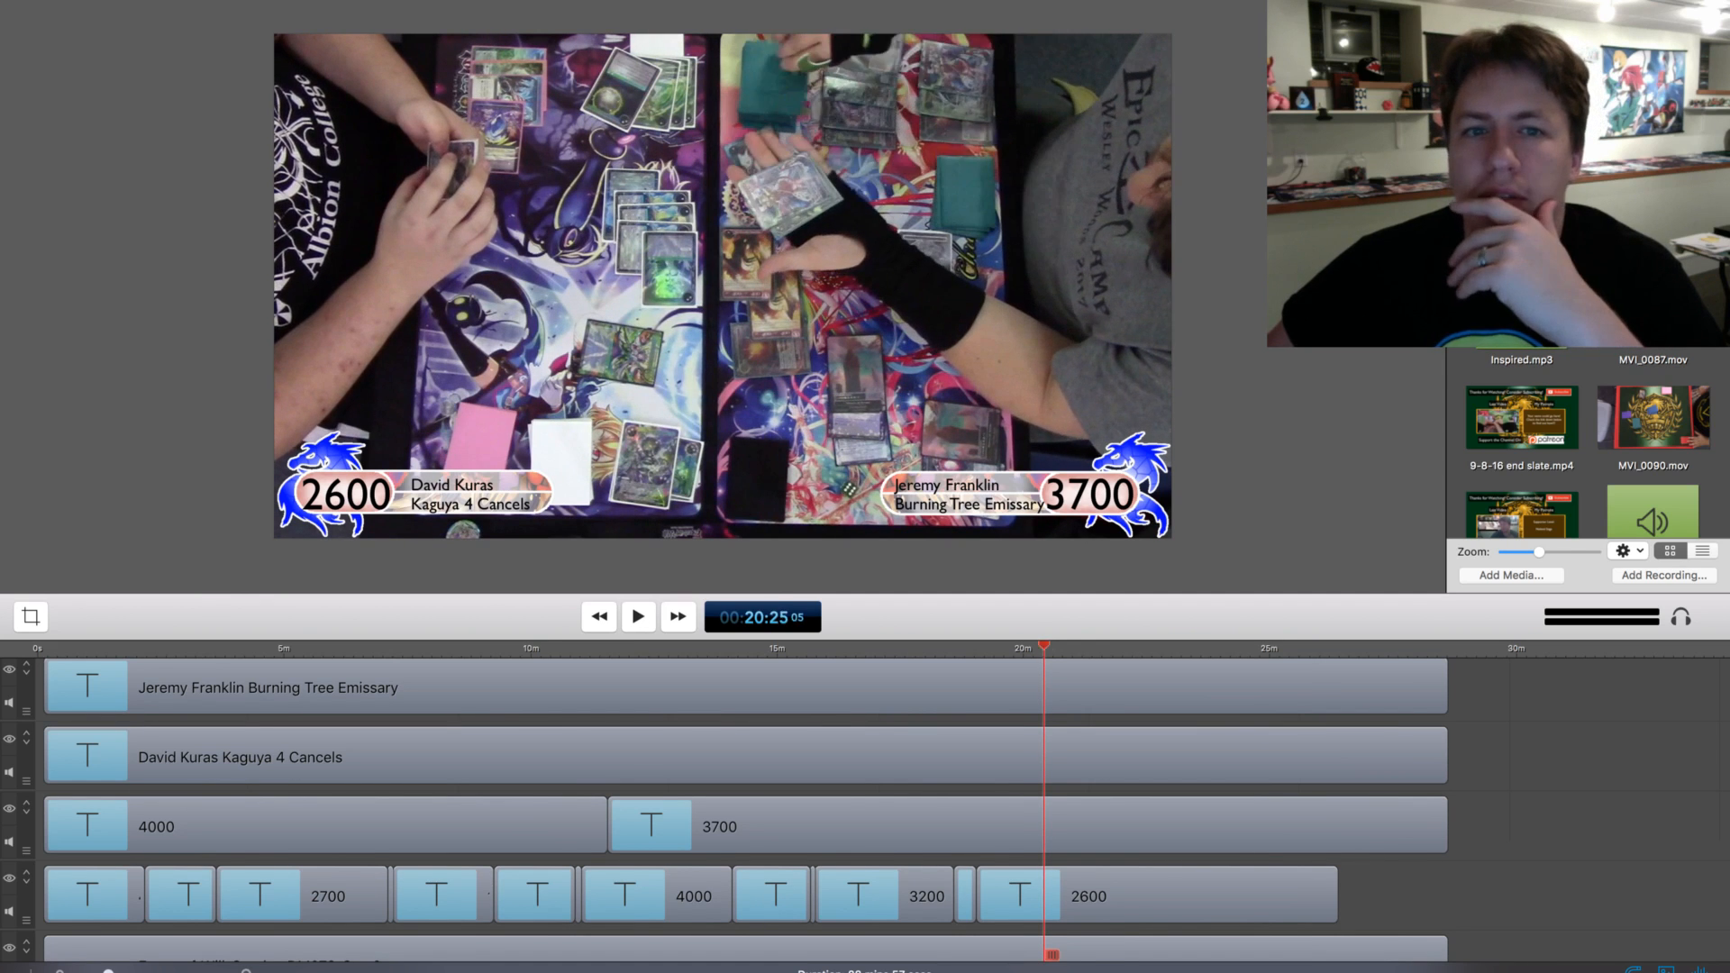
pyautogui.press('super+Right')
pyautogui.press('super+Right')
pyautogui.press('super+Right')
pyautogui.press('super+Right')
pyautogui.press('super+Right')
pyautogui.press('super+Right')
pyautogui.press('super+Right')
pyautogui.press('super+Right')
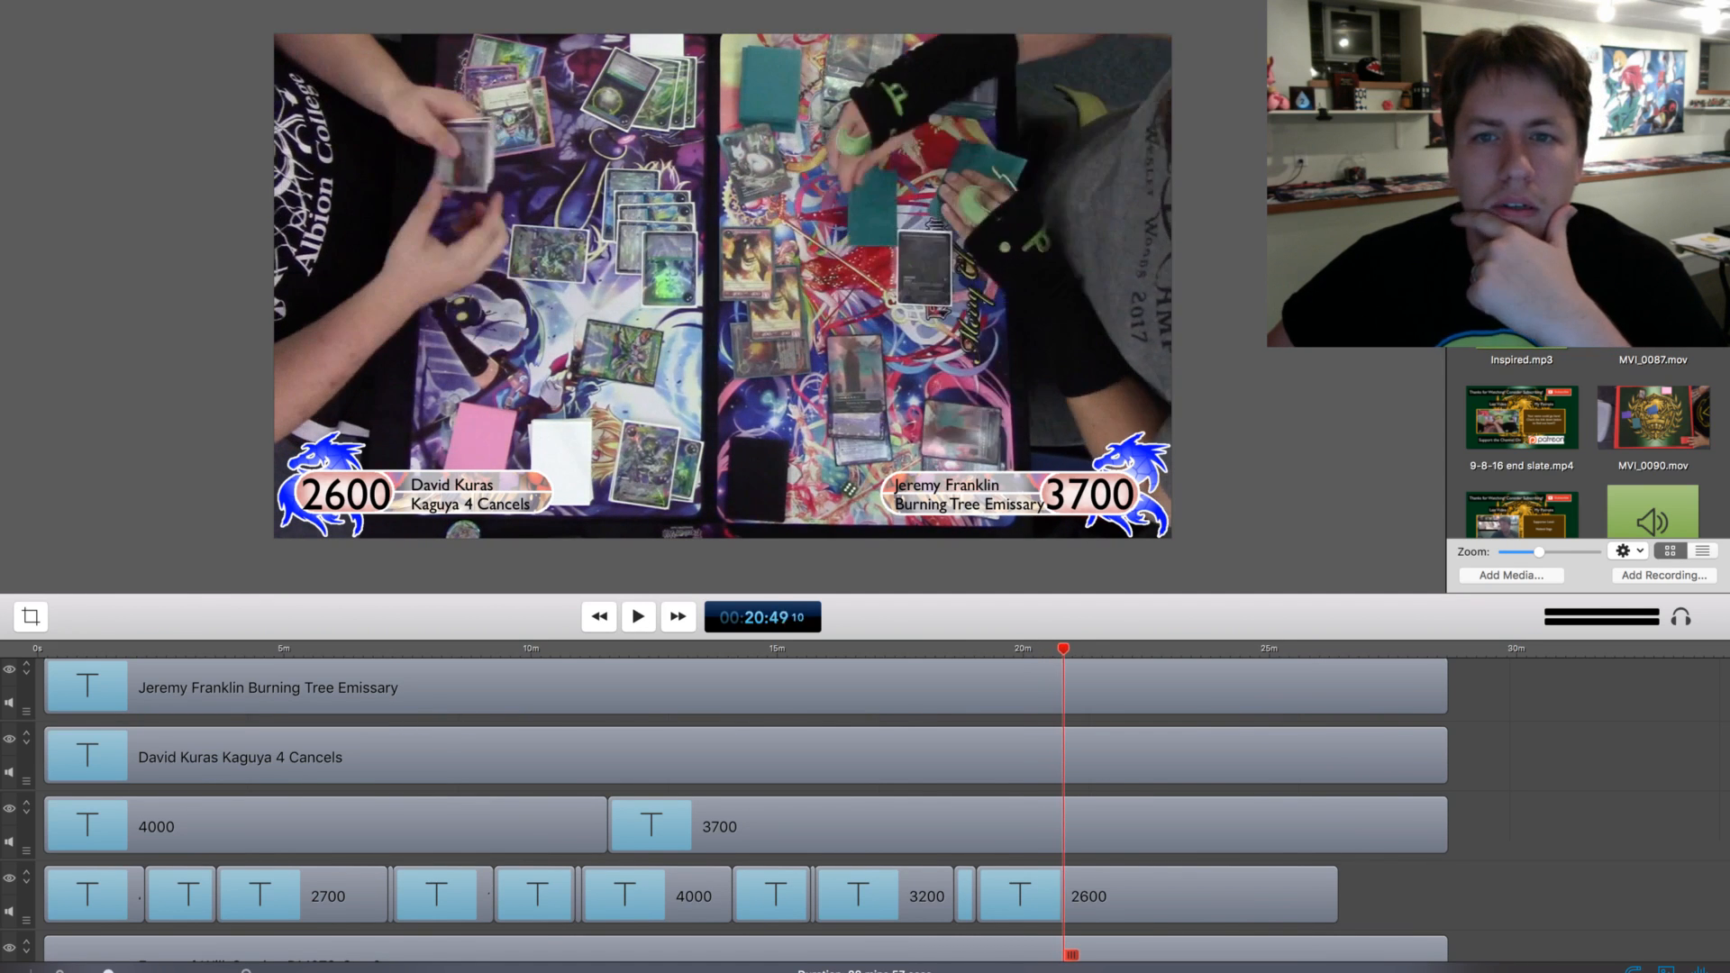
# Step back and forth through the footage between about 20:49 and 21:18 to check for life total changes
pyautogui.press('super+Right')
pyautogui.press('super+Right')
pyautogui.press('super+Right')
pyautogui.press('super+Right')
pyautogui.press('super+Right')
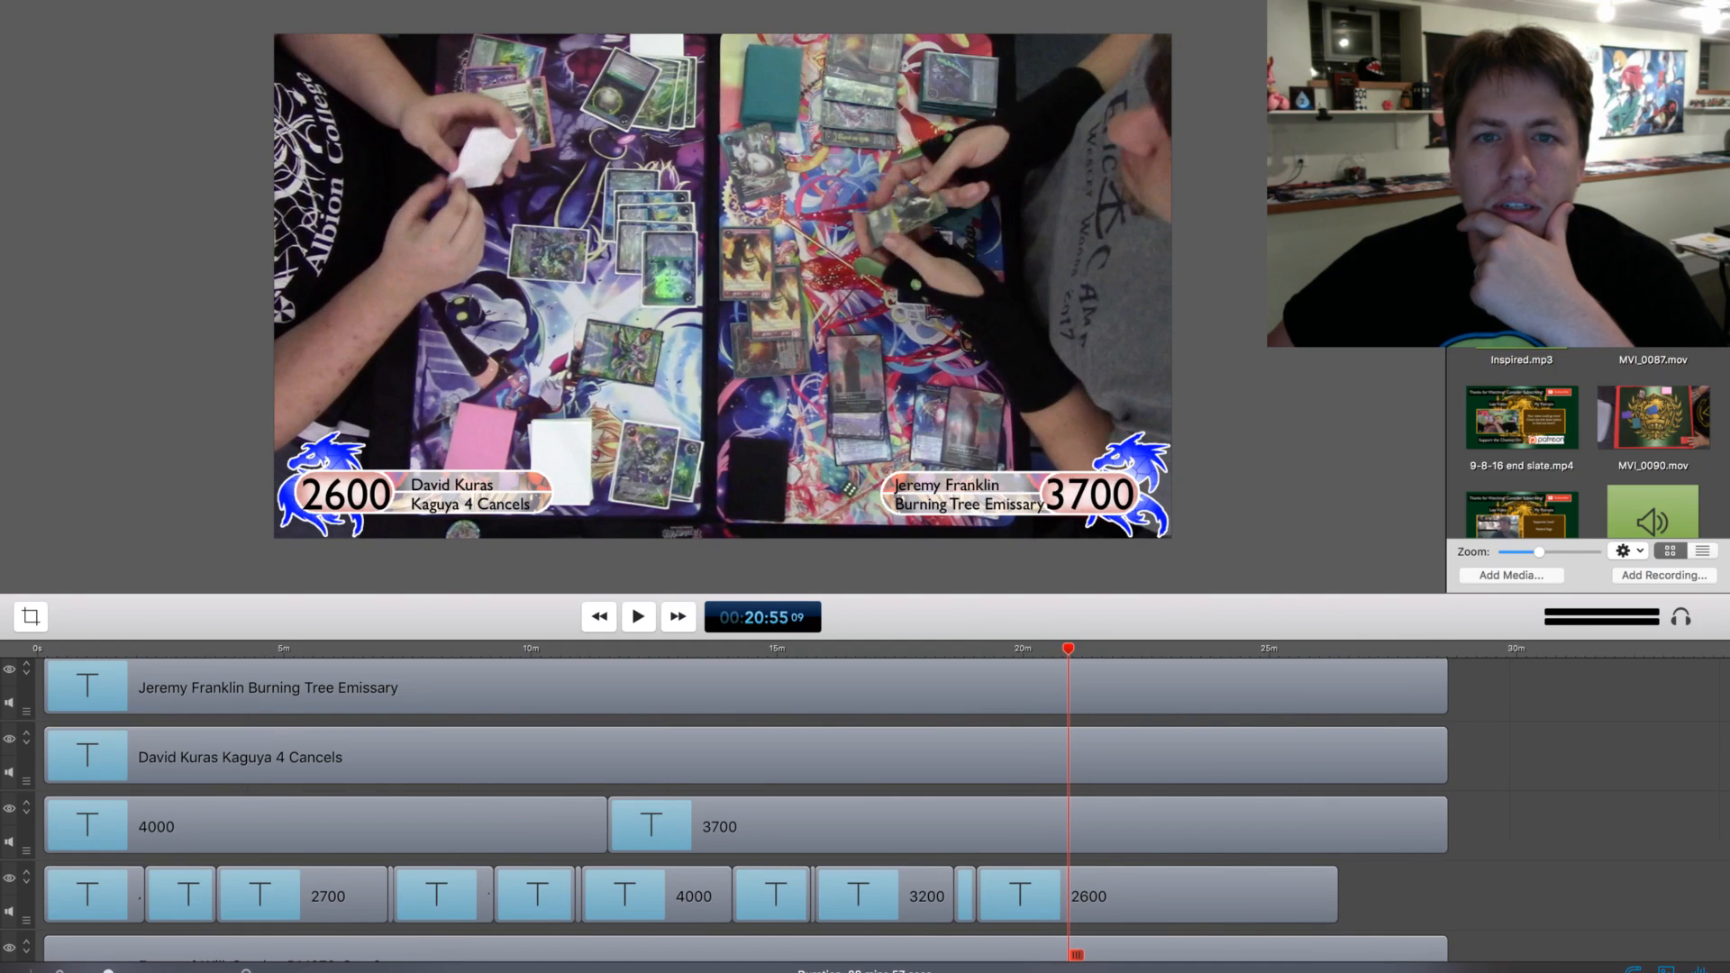
pyautogui.press('super+Right')
pyautogui.press('super+Right')
pyautogui.press('super+Right')
pyautogui.press('super+Right')
pyautogui.press('super+Right')
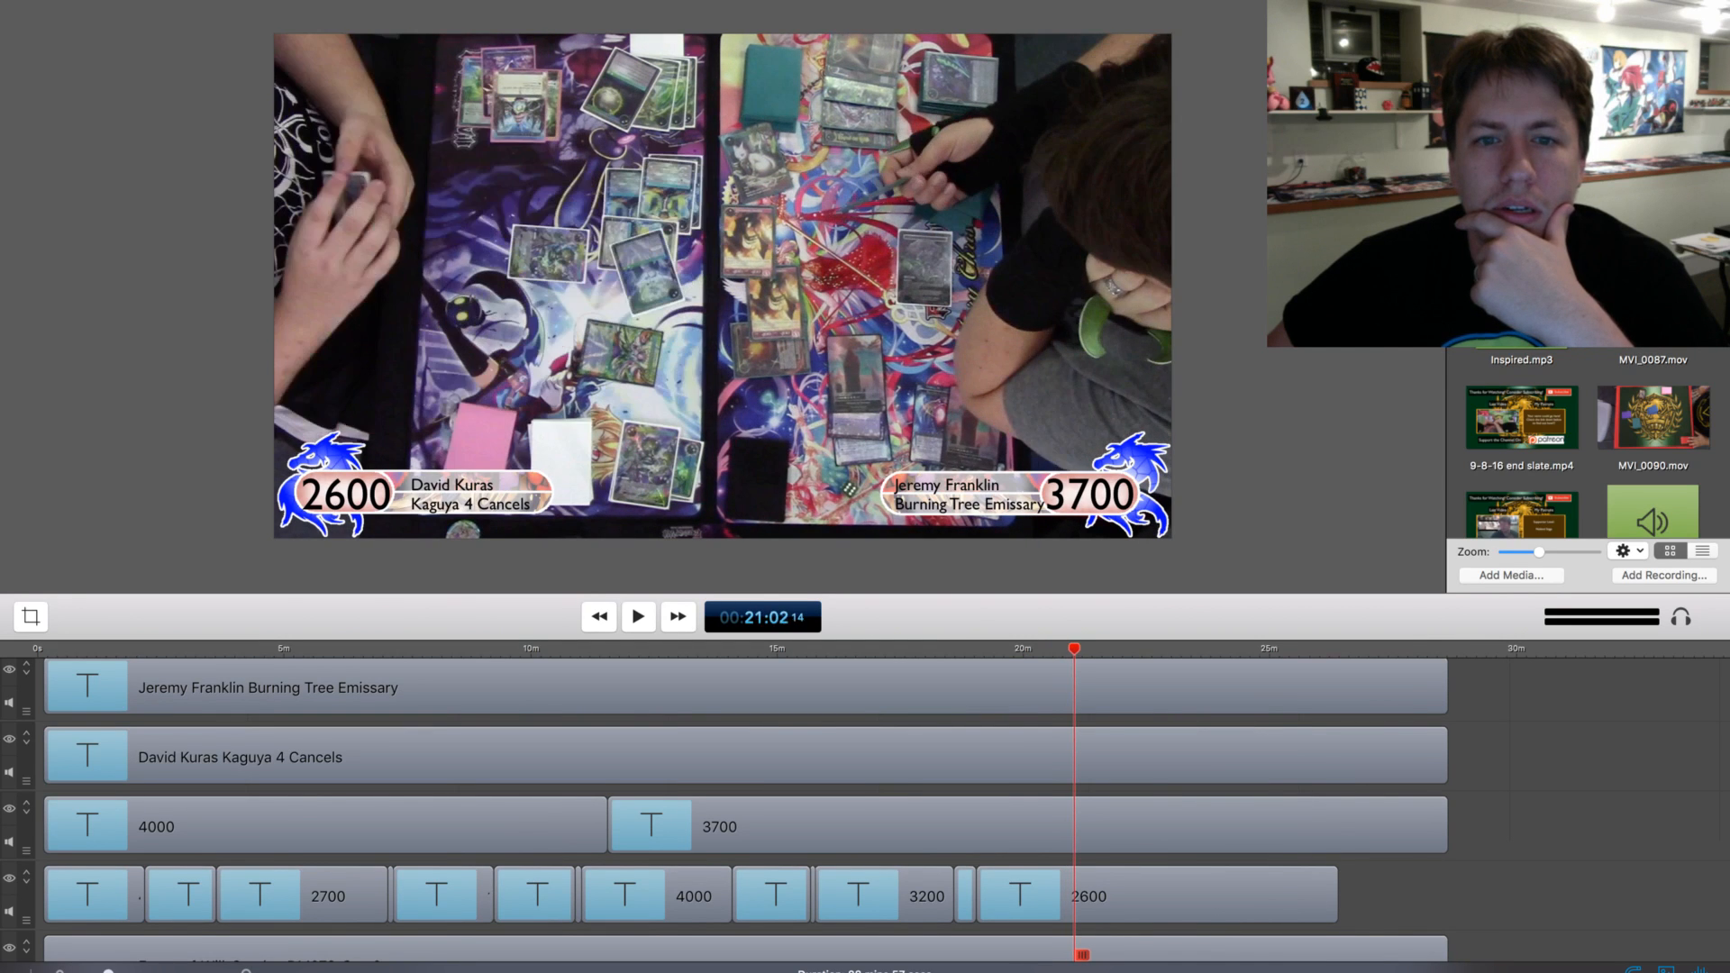
pyautogui.press('super+Left')
pyautogui.press('super+Left')
pyautogui.press('super+Left')
pyautogui.press('super+Left')
pyautogui.press('super+Left')
pyautogui.press('super+Left')
pyautogui.press('super+Left')
pyautogui.press('super+Left')
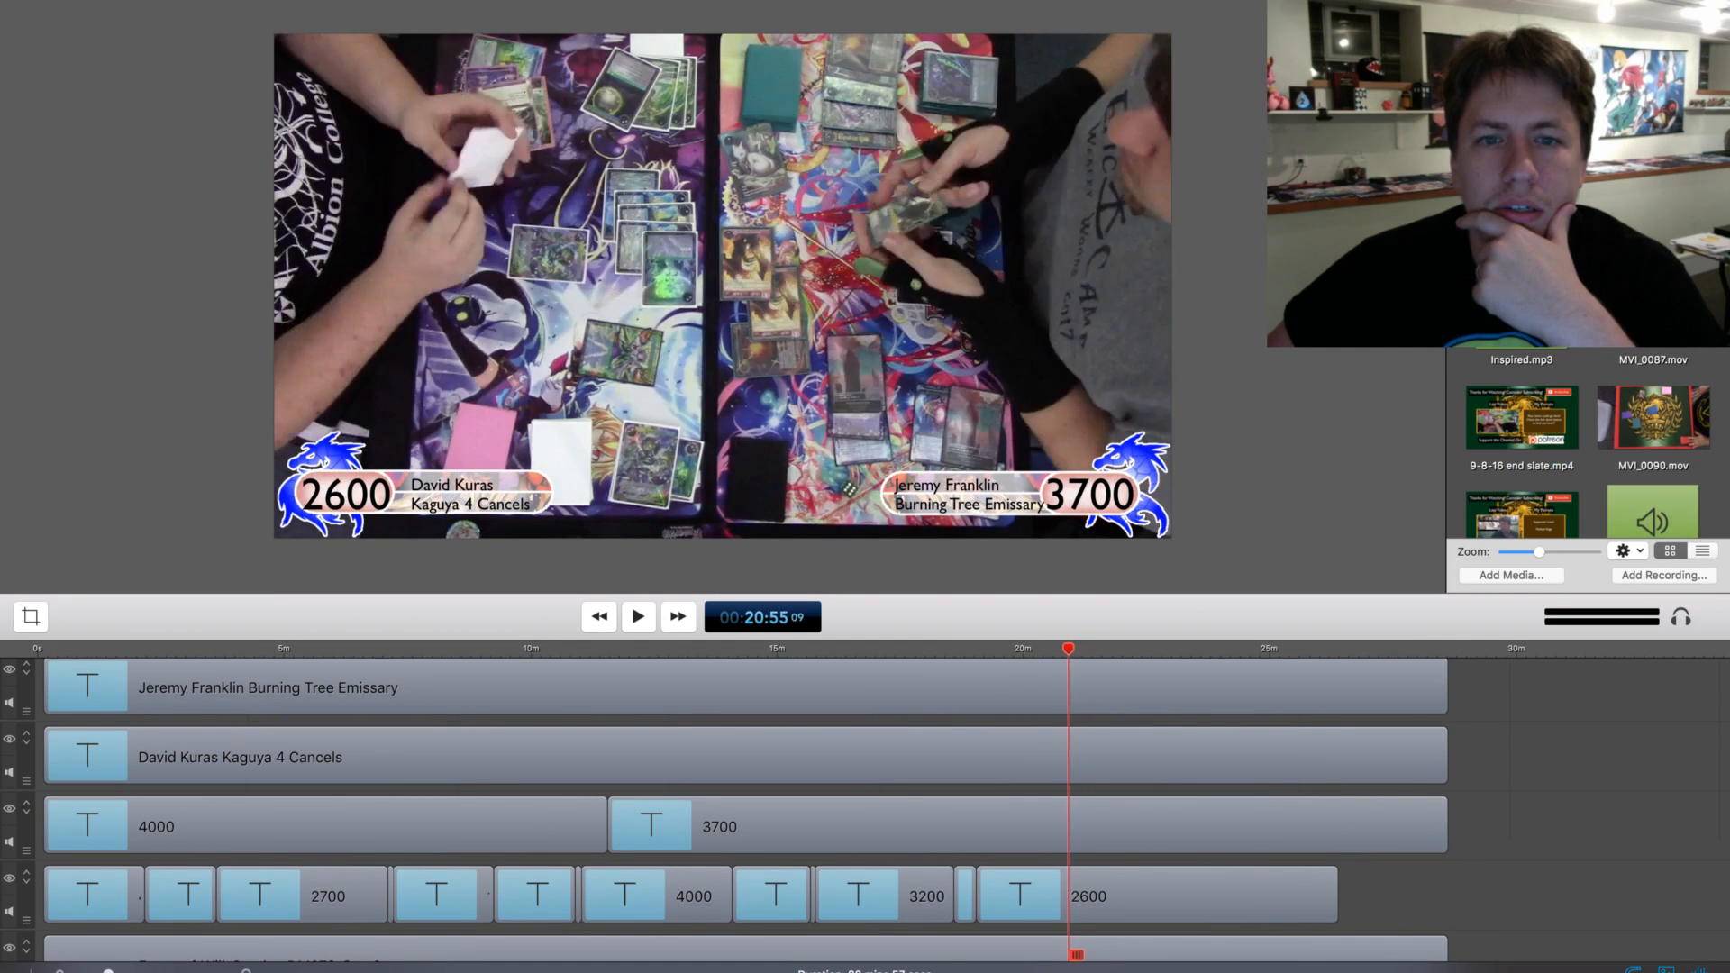
pyautogui.press('super+Right')
pyautogui.press('super+Right')
pyautogui.press('super+Right')
pyautogui.press('super+Right')
pyautogui.press('super+Right')
pyautogui.press('super+Right')
pyautogui.press('super+Right')
pyautogui.press('super+Right')
pyautogui.press('super+Right')
pyautogui.press('super+Right')
pyautogui.press('super+Right')
pyautogui.press('super+Right')
pyautogui.press('super+Right')
pyautogui.press('super+Right')
pyautogui.press('super+Right')
pyautogui.press('super+Right')
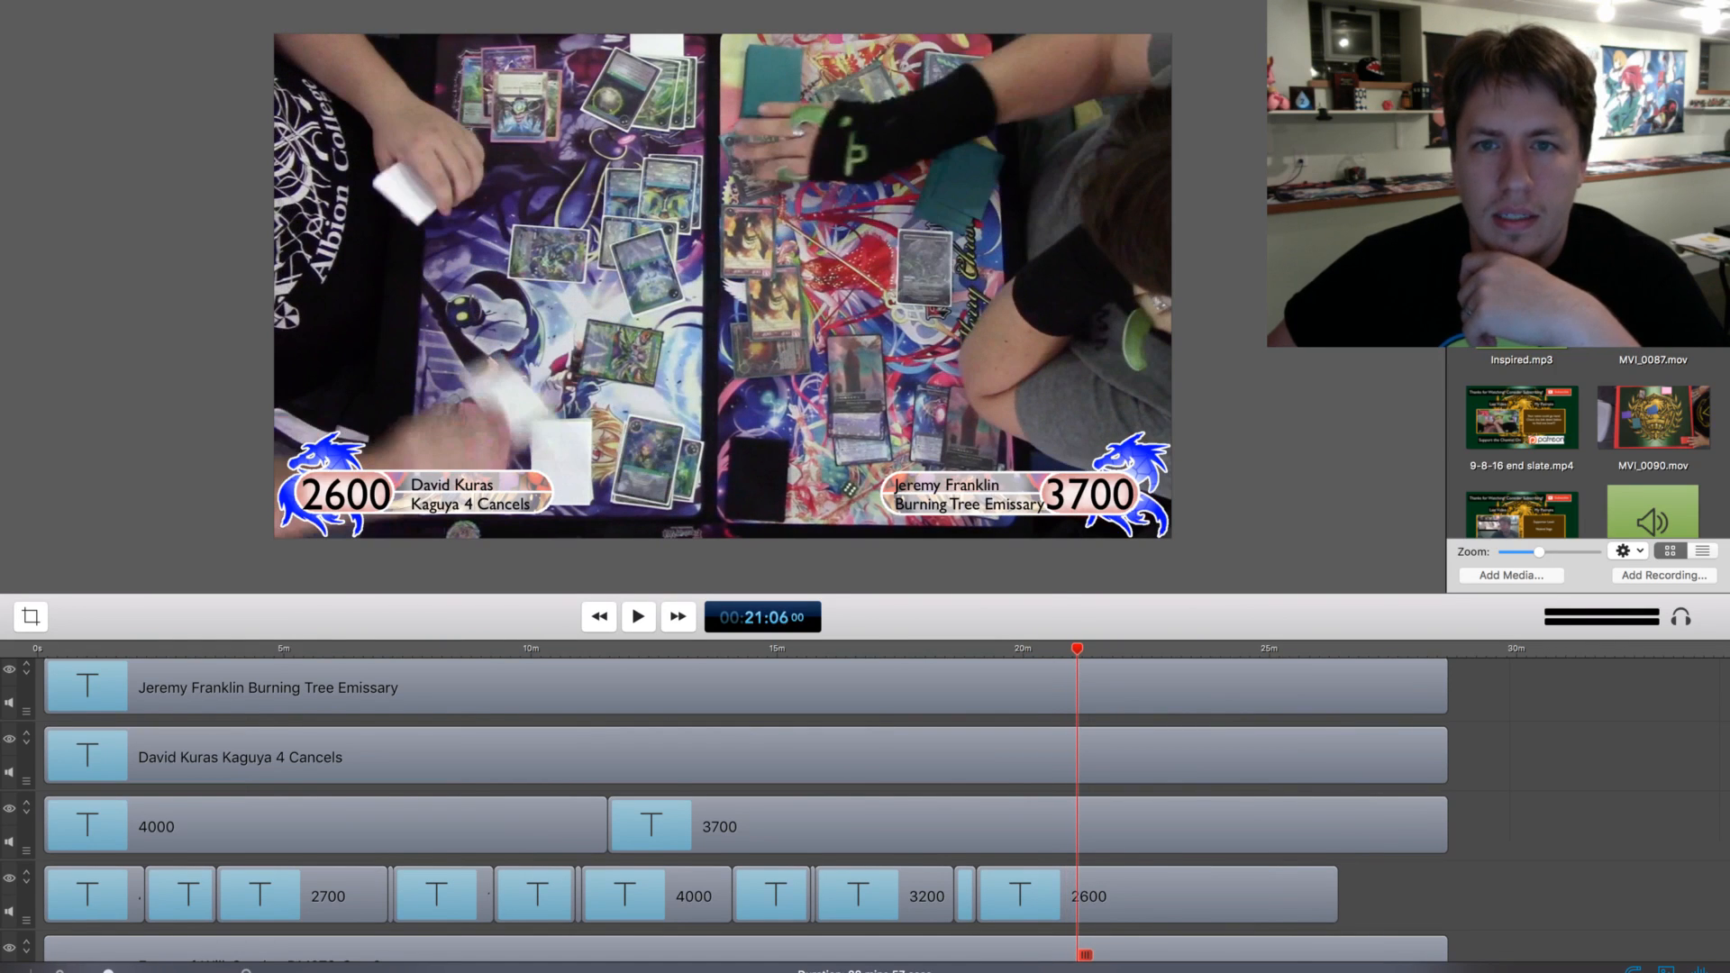
pyautogui.press('super+Right')
pyautogui.press('super+Right')
pyautogui.press('super+Right')
pyautogui.press('super+Right')
pyautogui.press('super+Right')
pyautogui.press('super+Right')
pyautogui.press('super+Right')
pyautogui.press('super+Right')
pyautogui.press('super+Right')
pyautogui.press('super+Right')
pyautogui.press('super+Right')
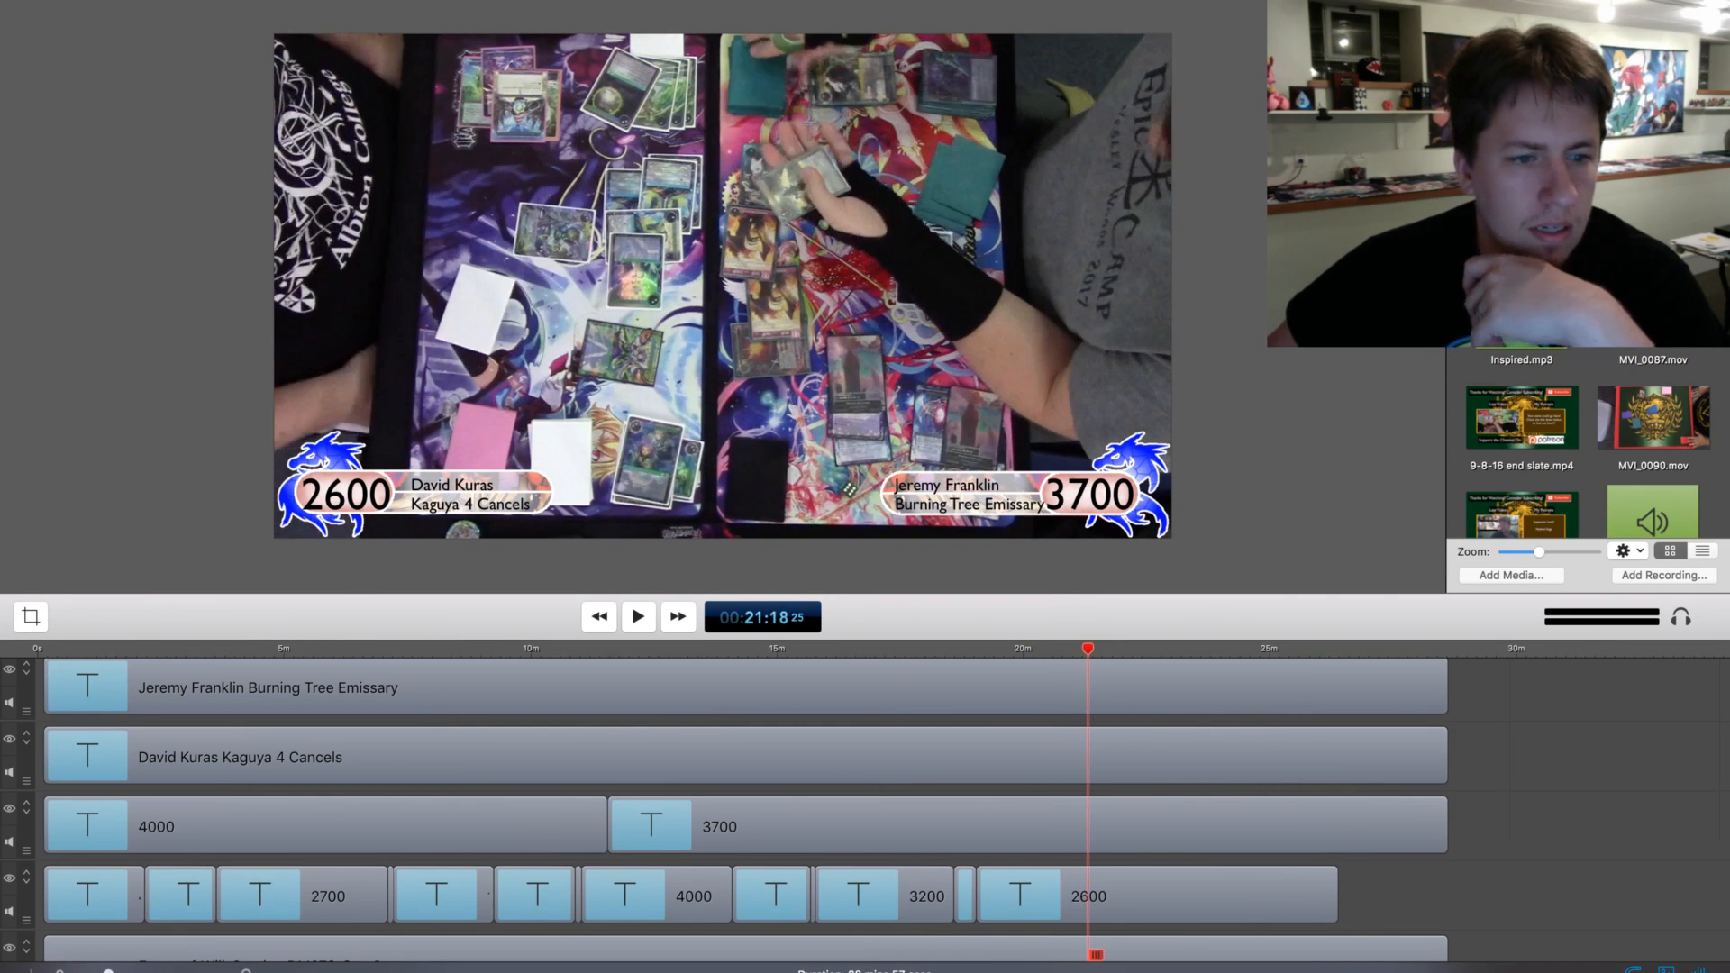
# Play the footage from 21:18 to about 21:37 to check the plays for damage
pyautogui.press('space')
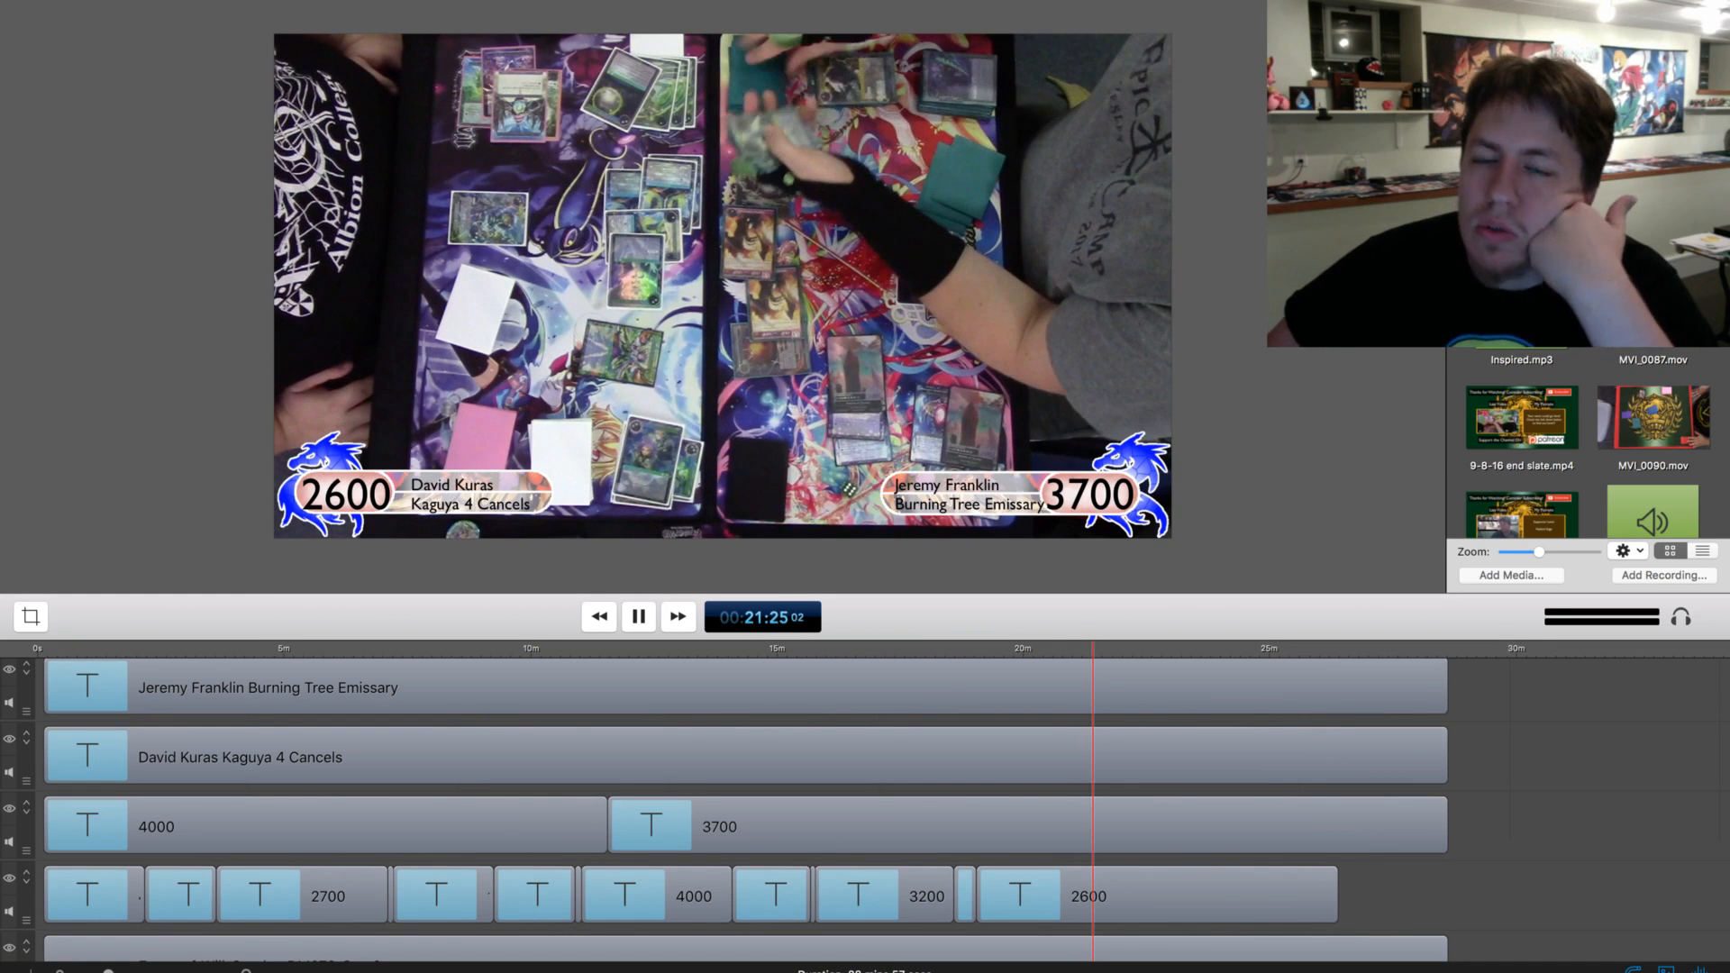
pyautogui.scroll(1, 865, 809)
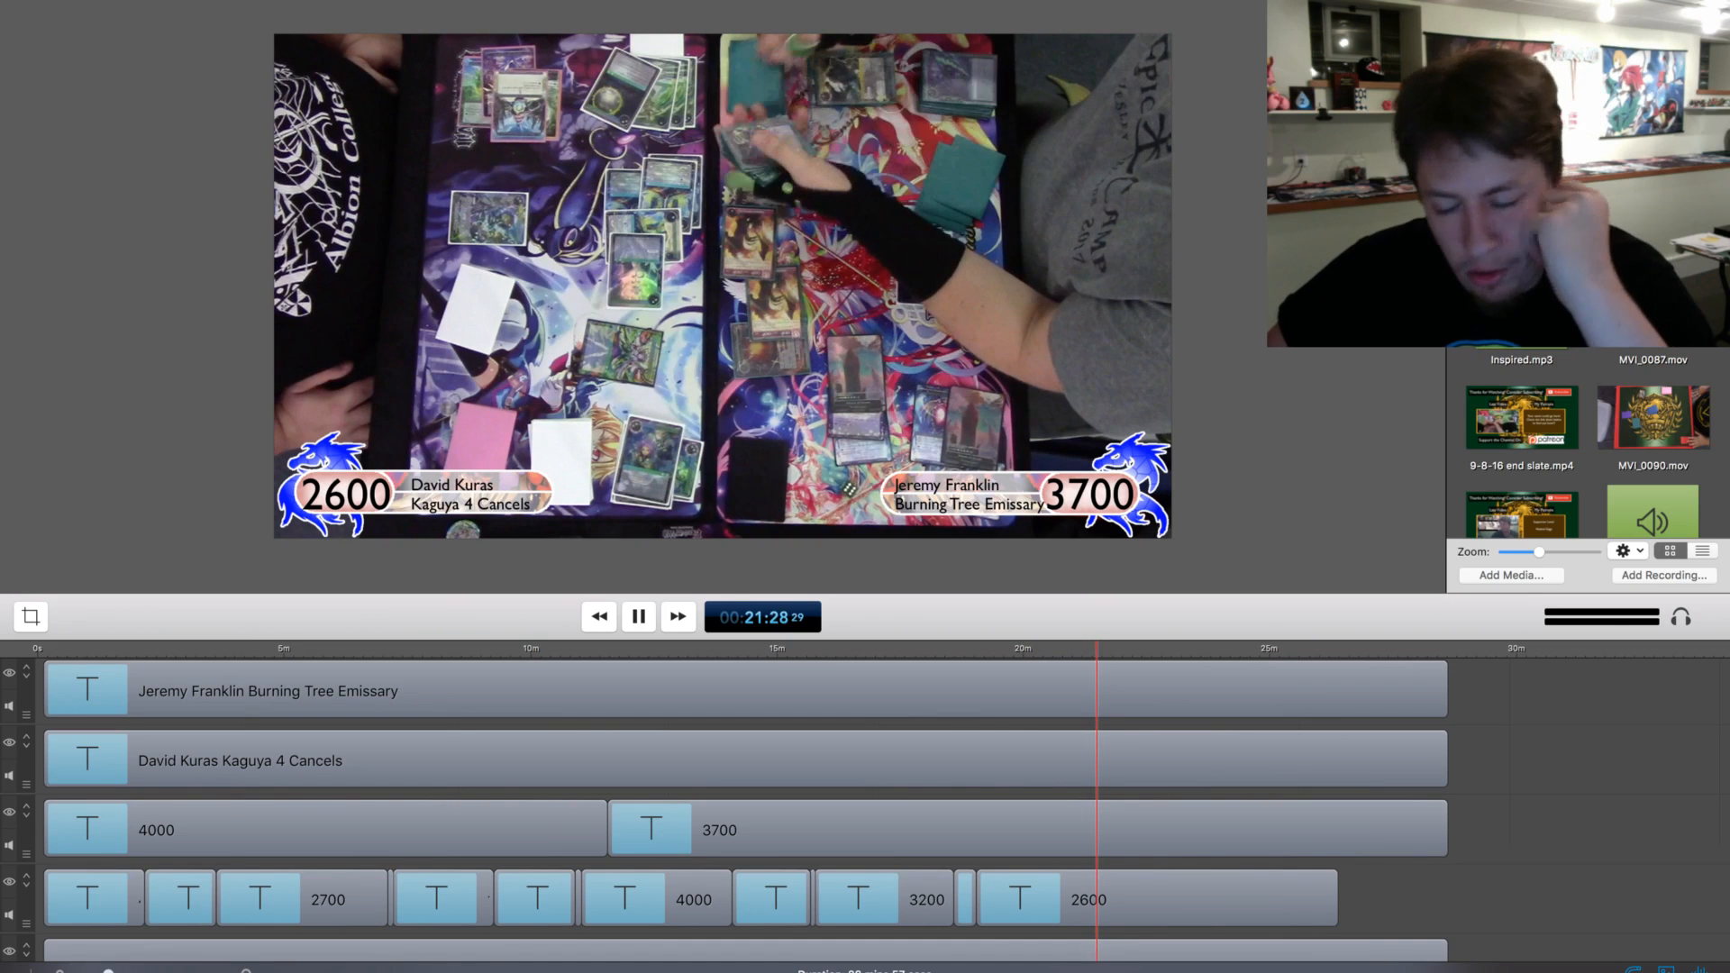
pyautogui.press('space')
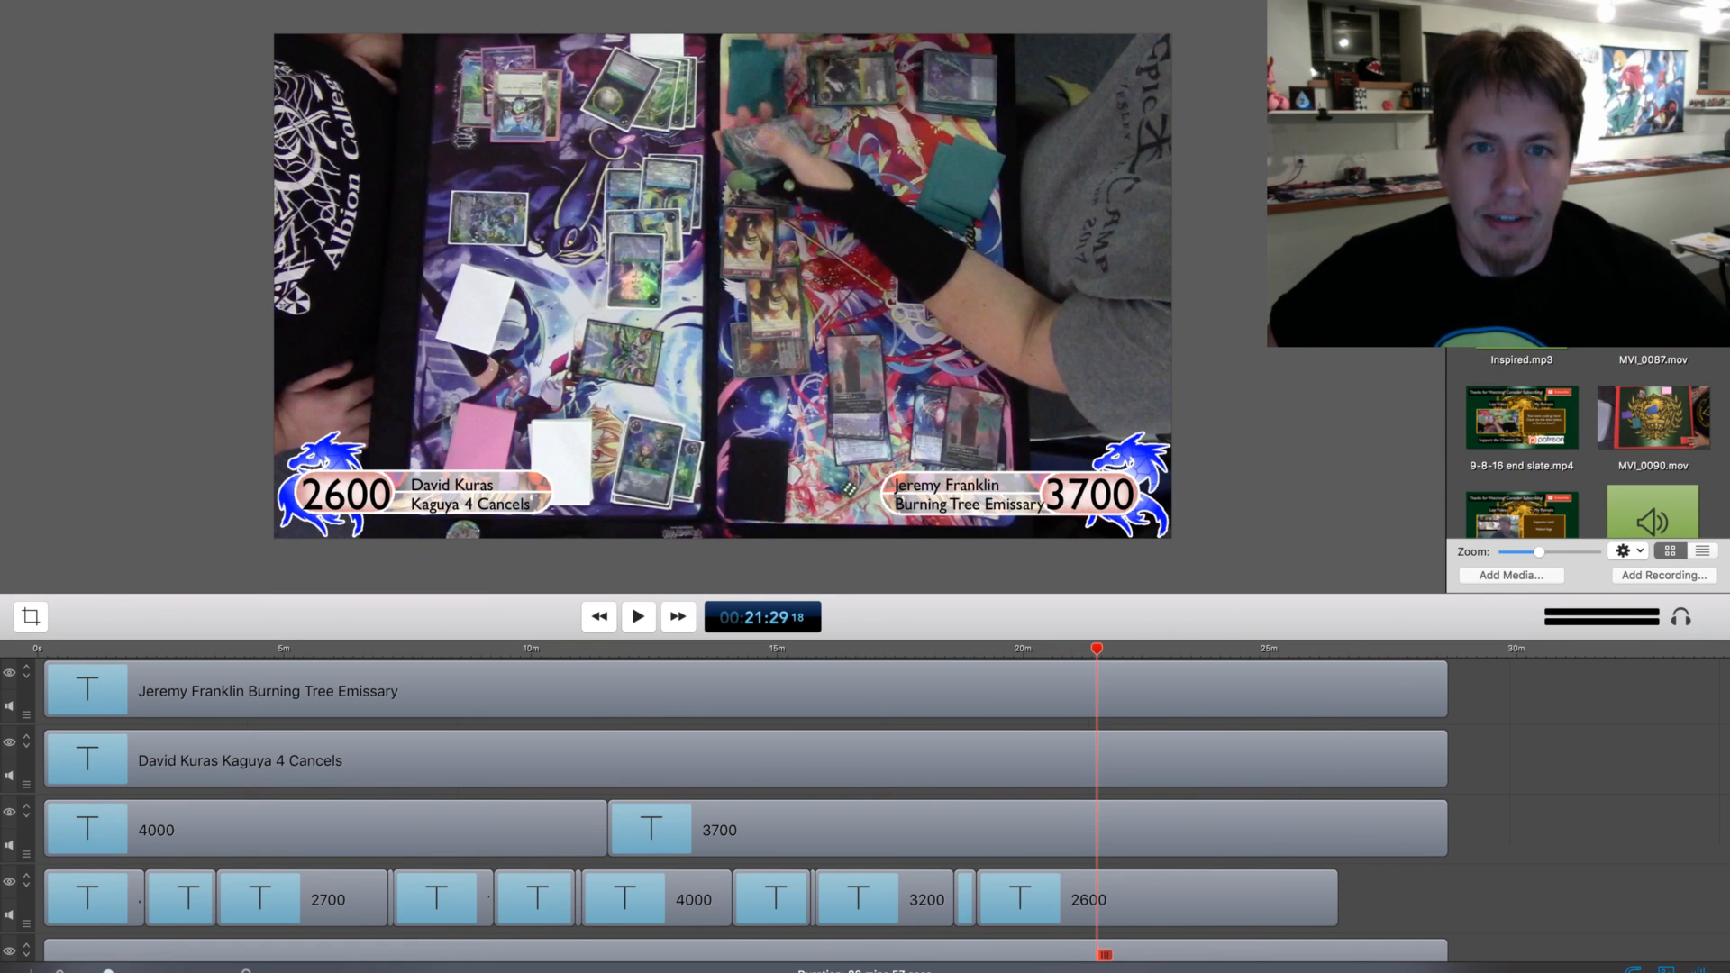
pyautogui.press('space')
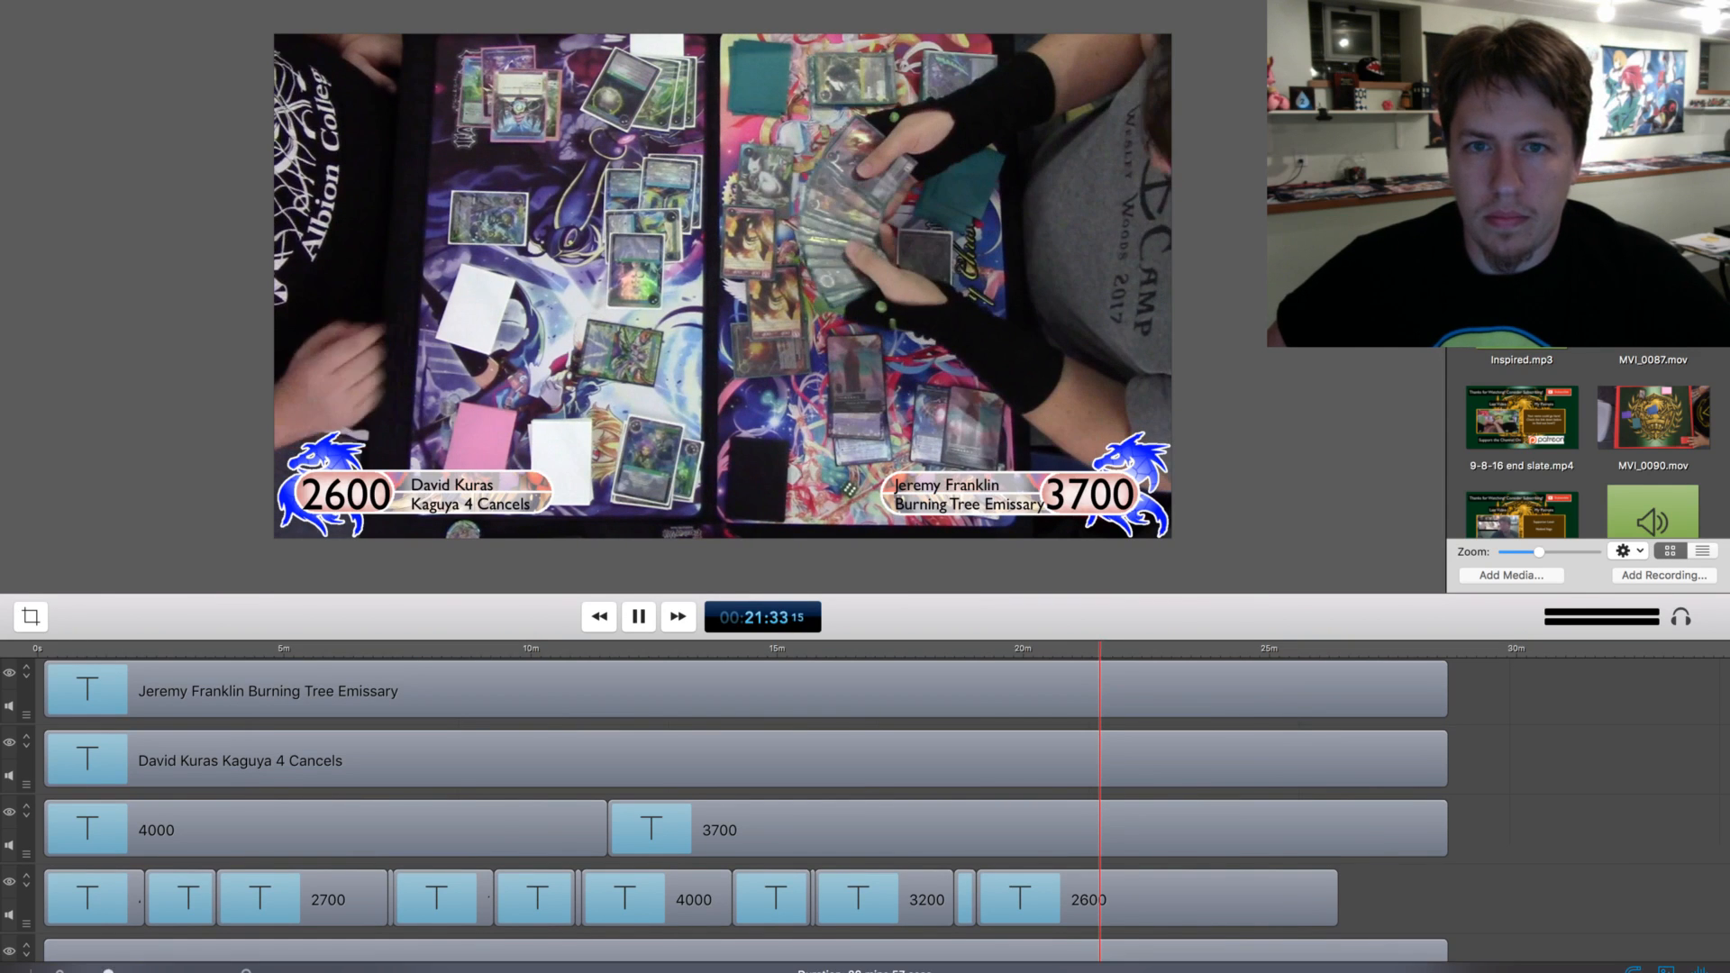
pyautogui.press('space')
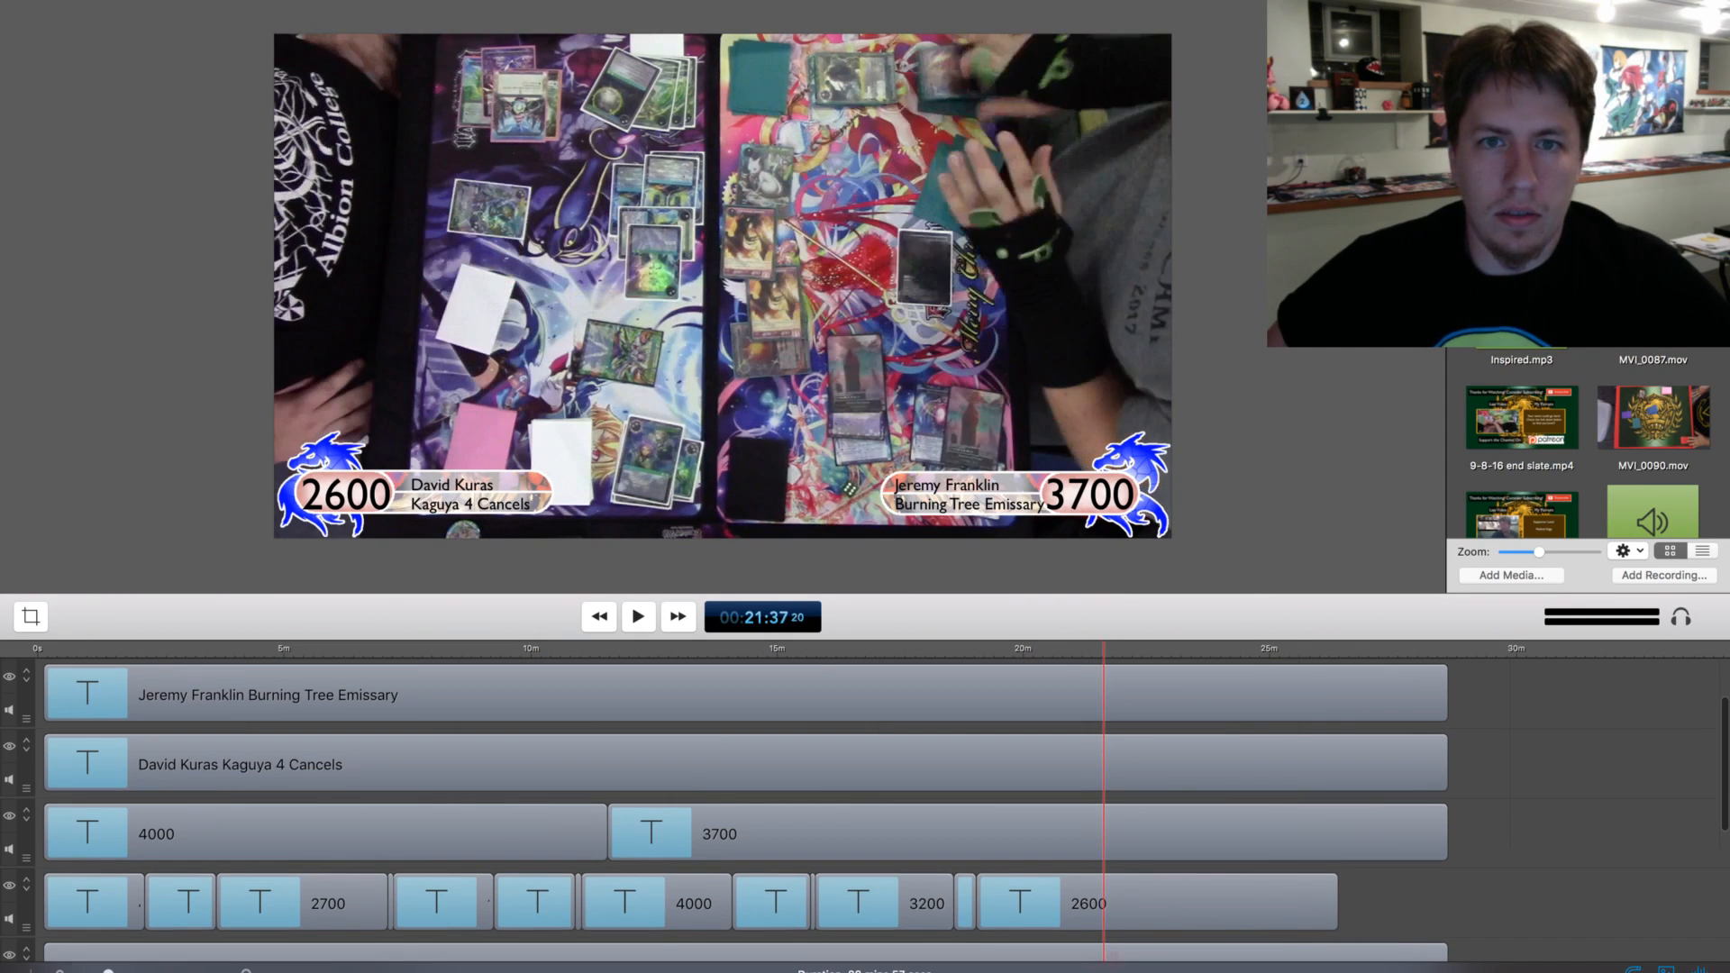
# Skip ahead and play to about 22:28, split the lower-left 2600 life total clip there and set its second part to 00
pyautogui.moveTo(1104, 648); pyautogui.dragTo(1139, 649)
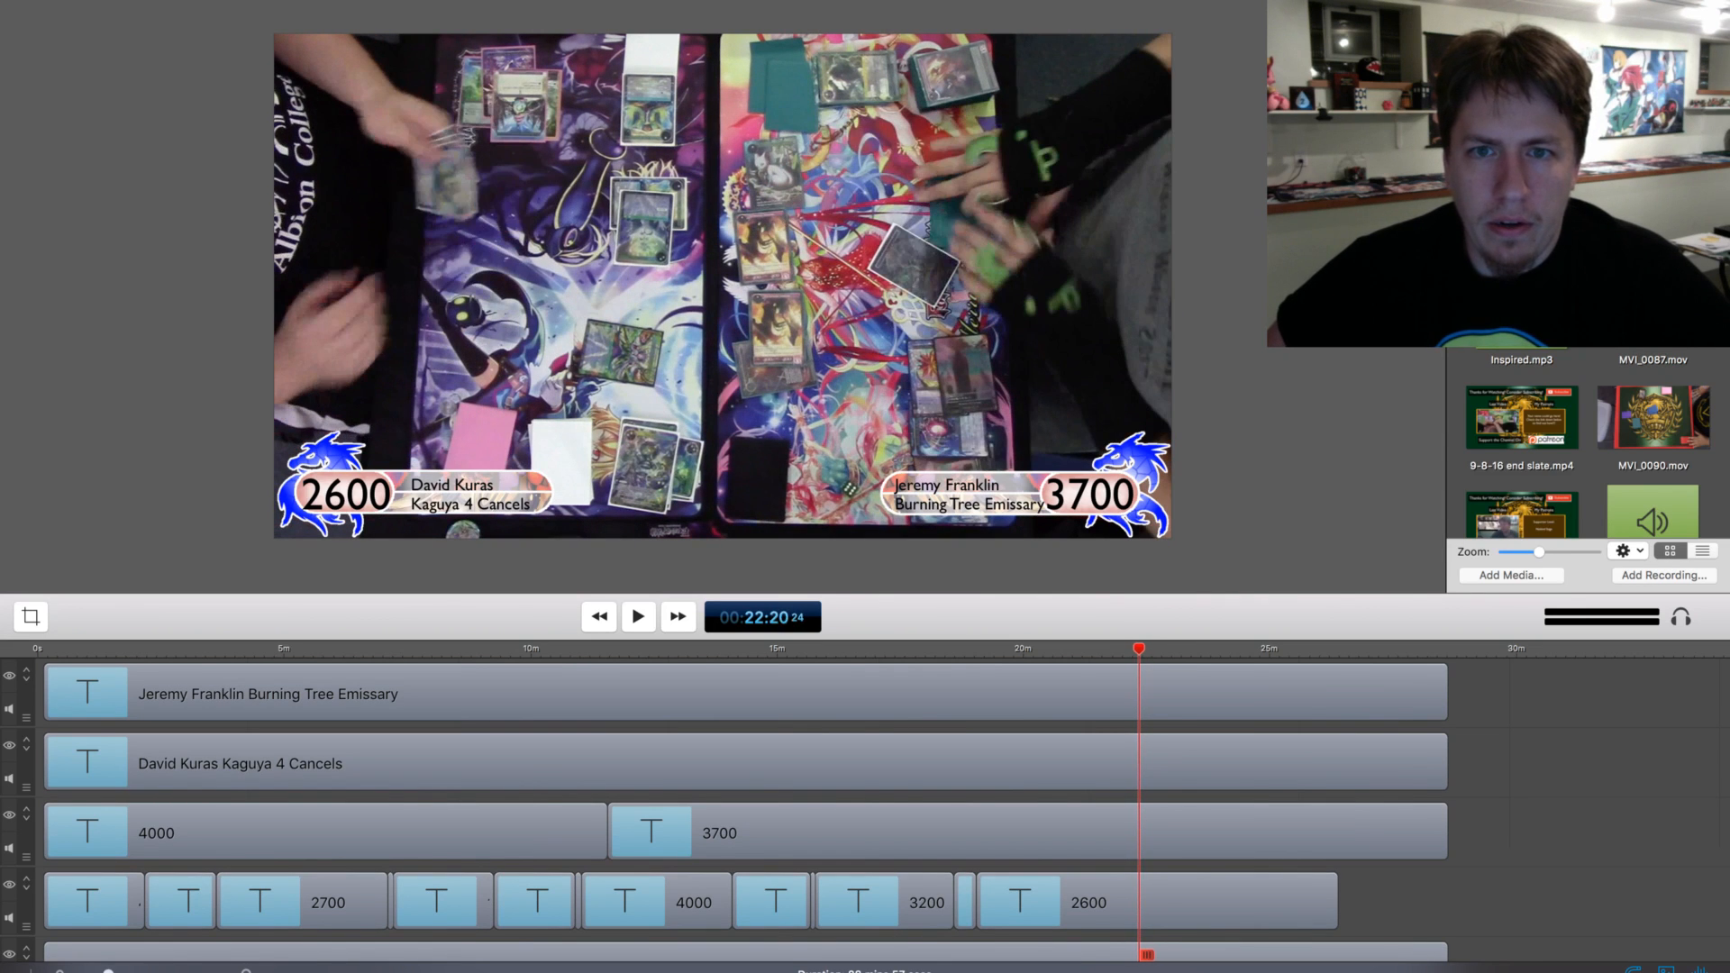
pyautogui.press('space')
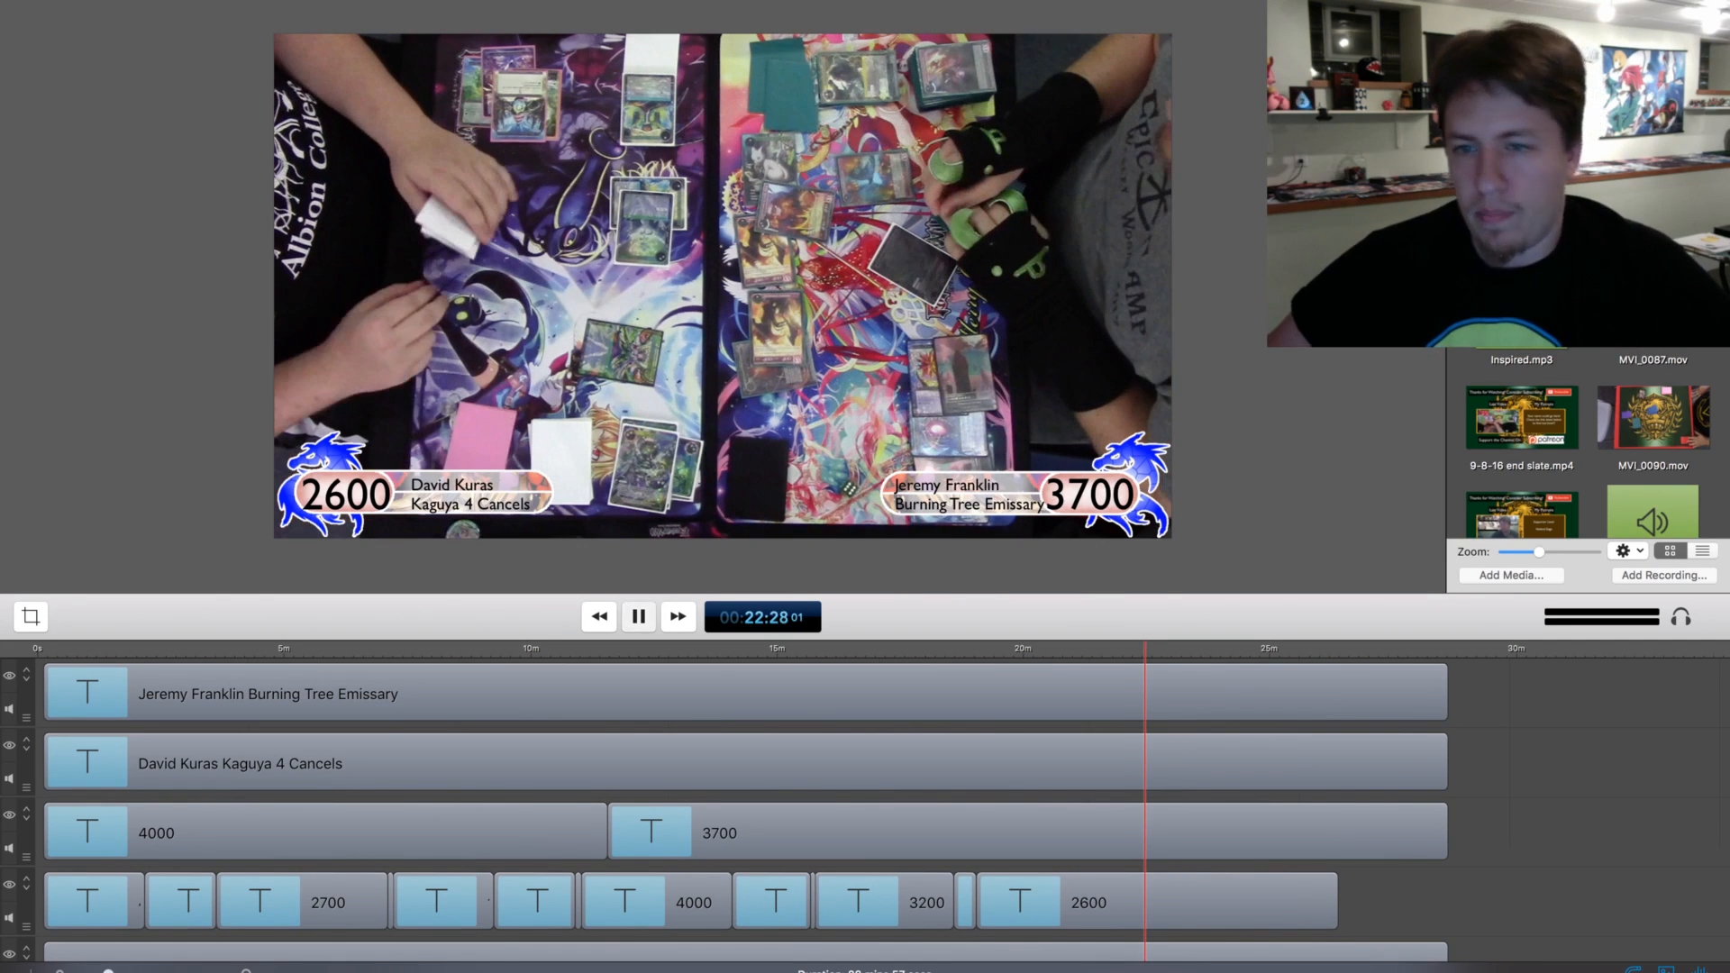
pyautogui.press('space')
pyautogui.click(991, 908)
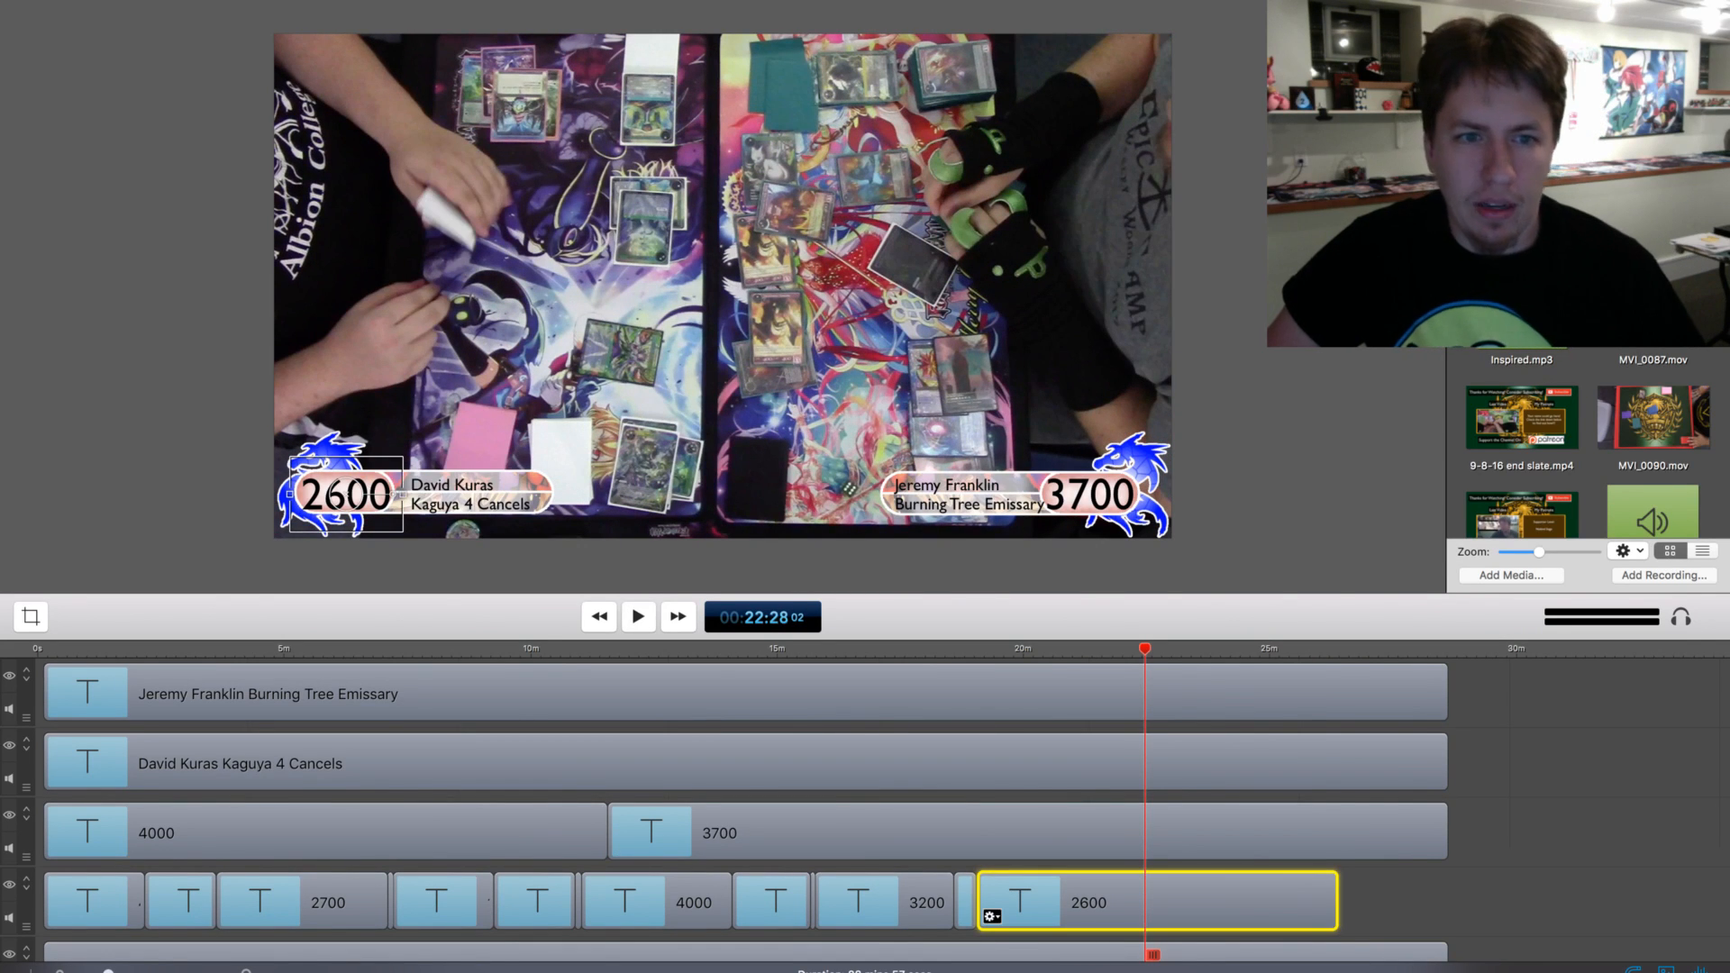
pyautogui.press('t')
pyautogui.click(1242, 902)
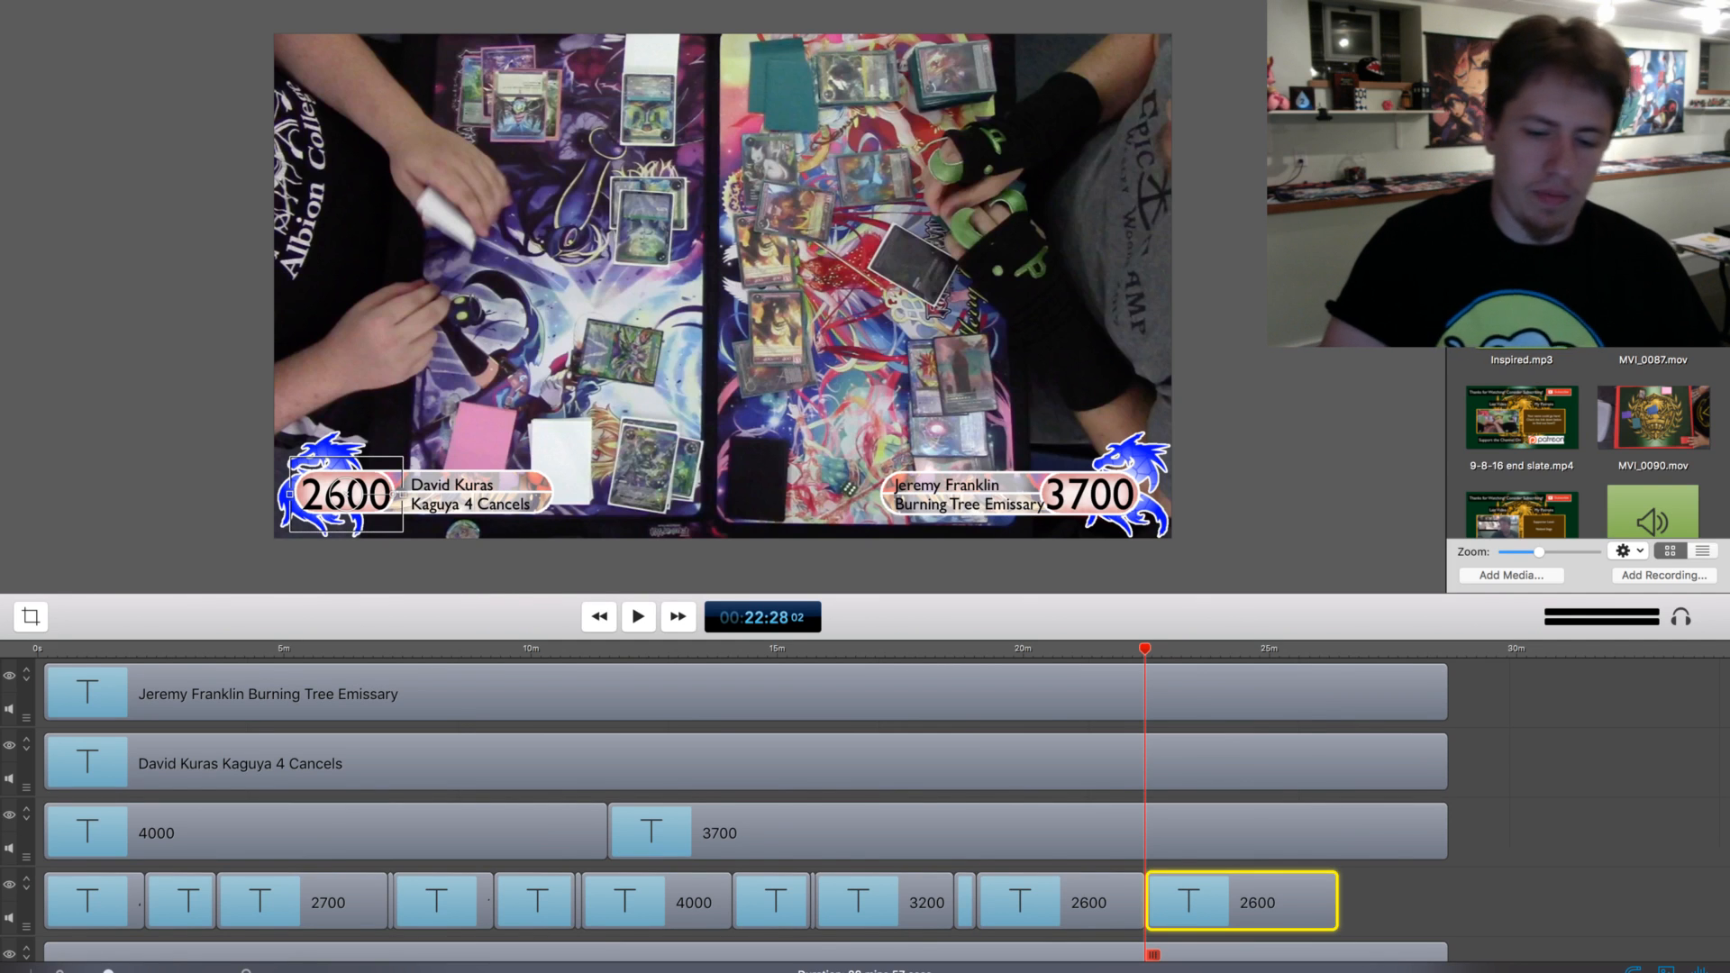
pyautogui.doubleClick(338, 494)
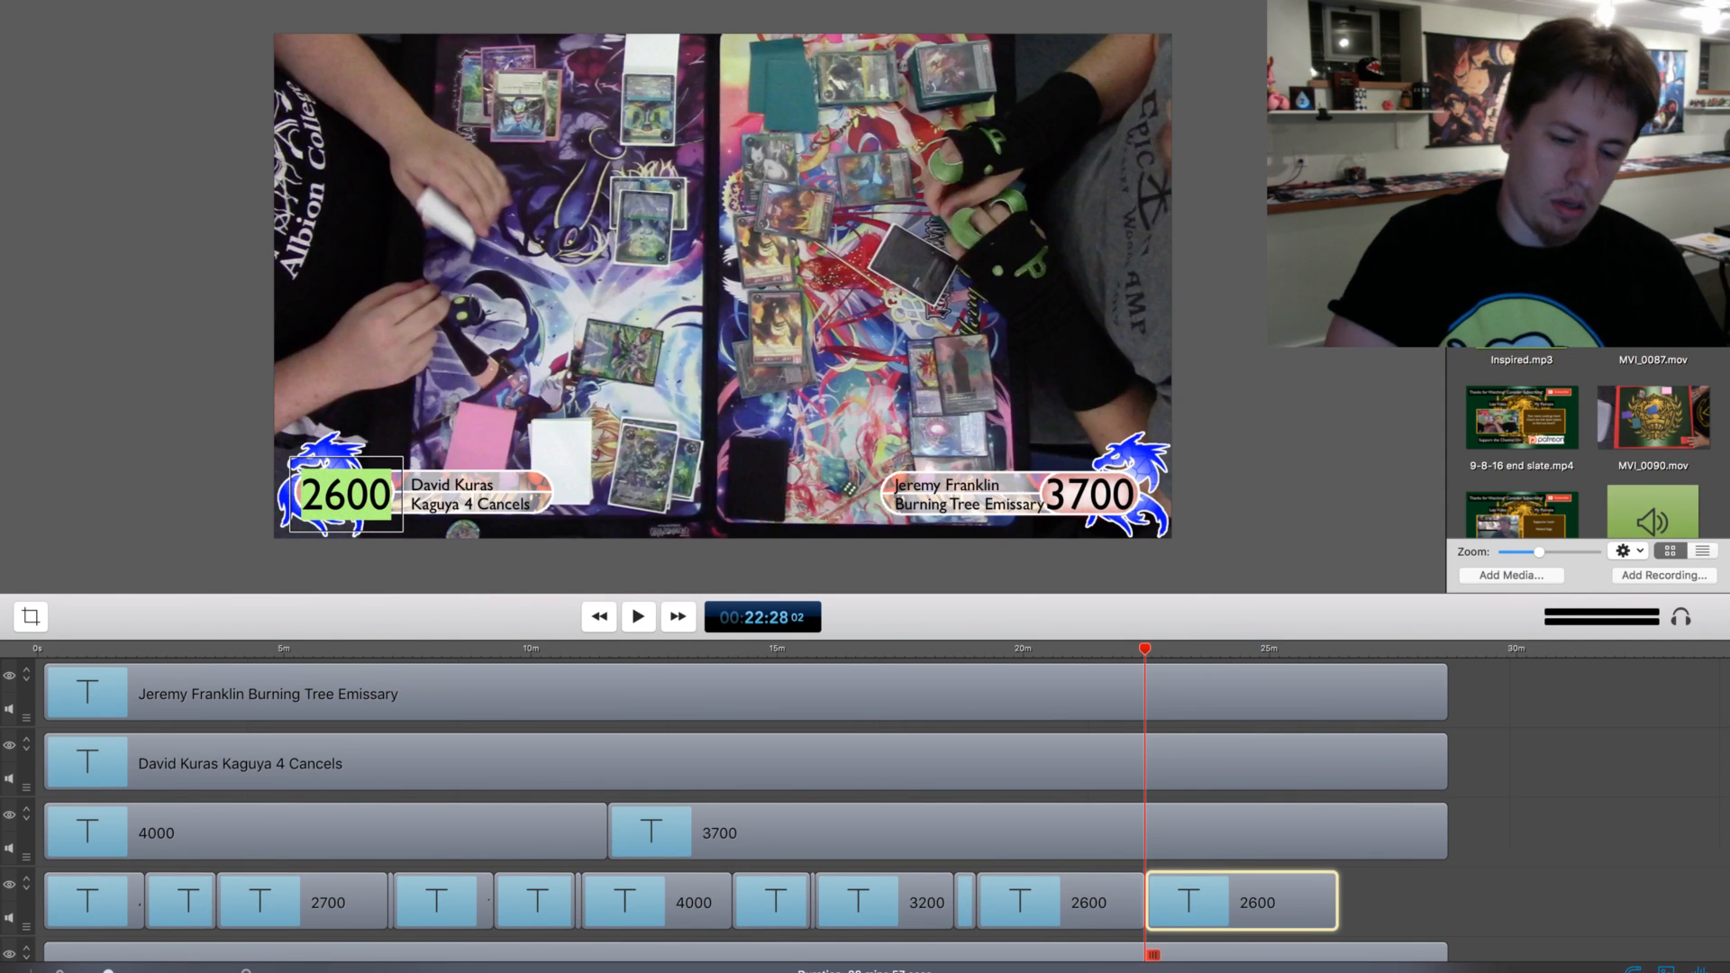
pyautogui.write('00')
pyautogui.press('BackSpace')
pyautogui.press('BackSpace')
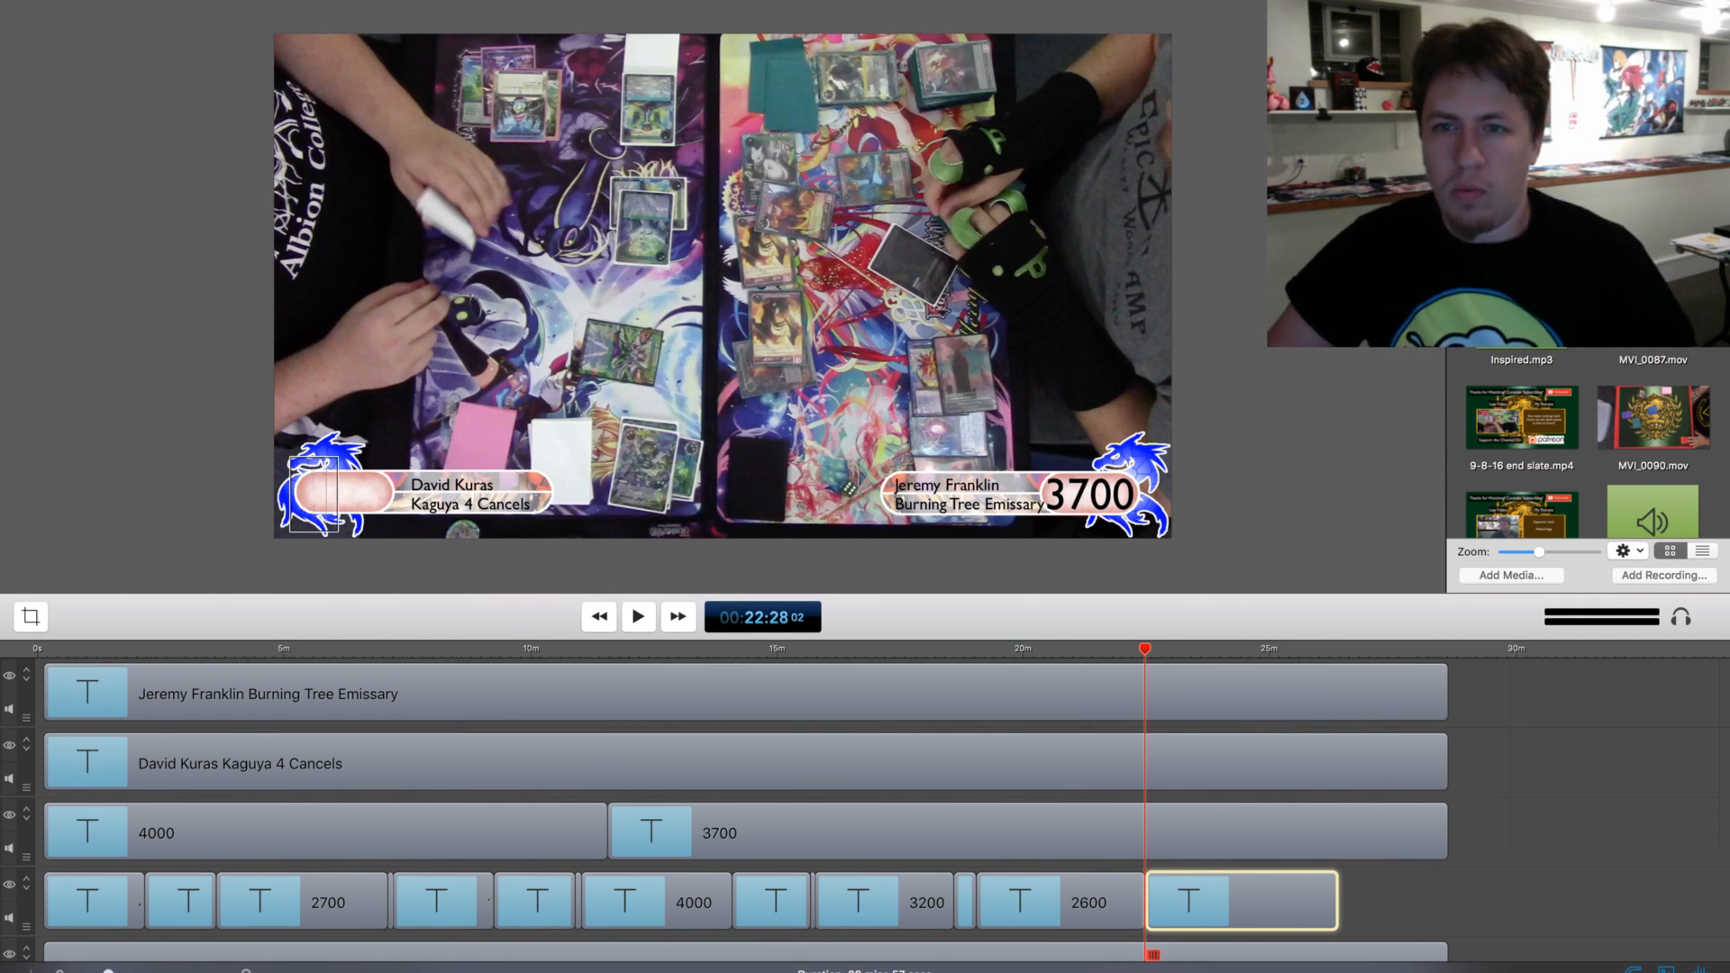
pyautogui.write('00')
pyautogui.click(1415, 901)
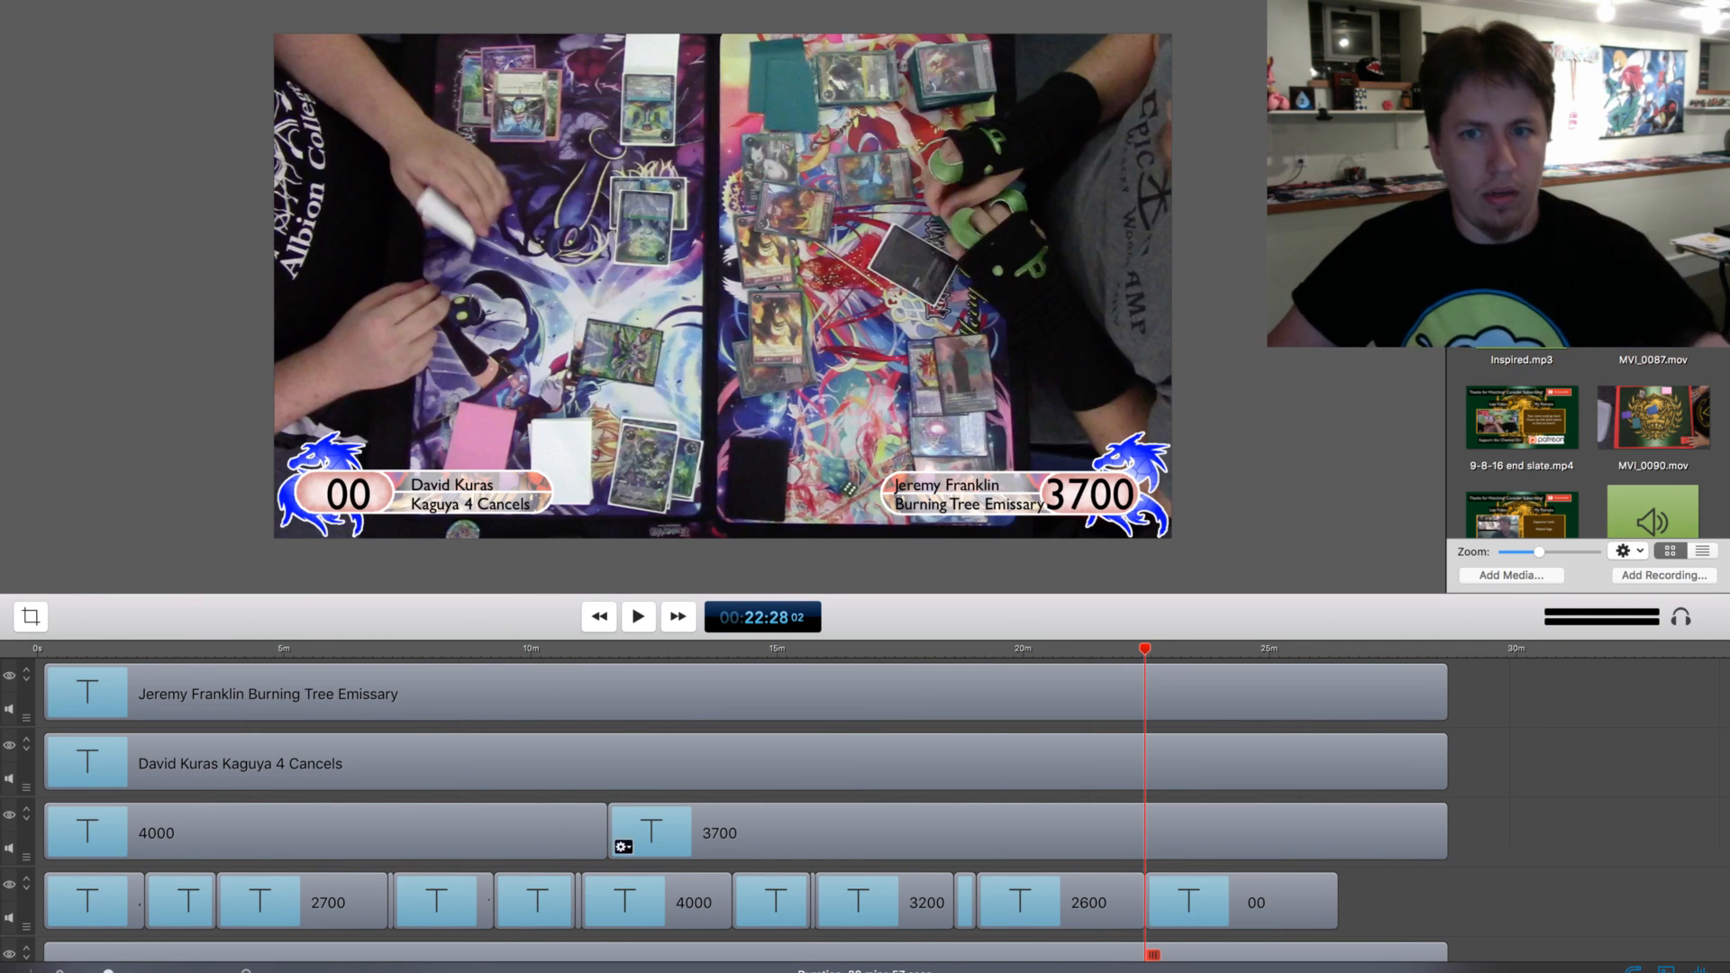
# Play to about 22:48, split the video, overlay, name and life total clips there, and delete their remaining parts
pyautogui.click(638, 617)
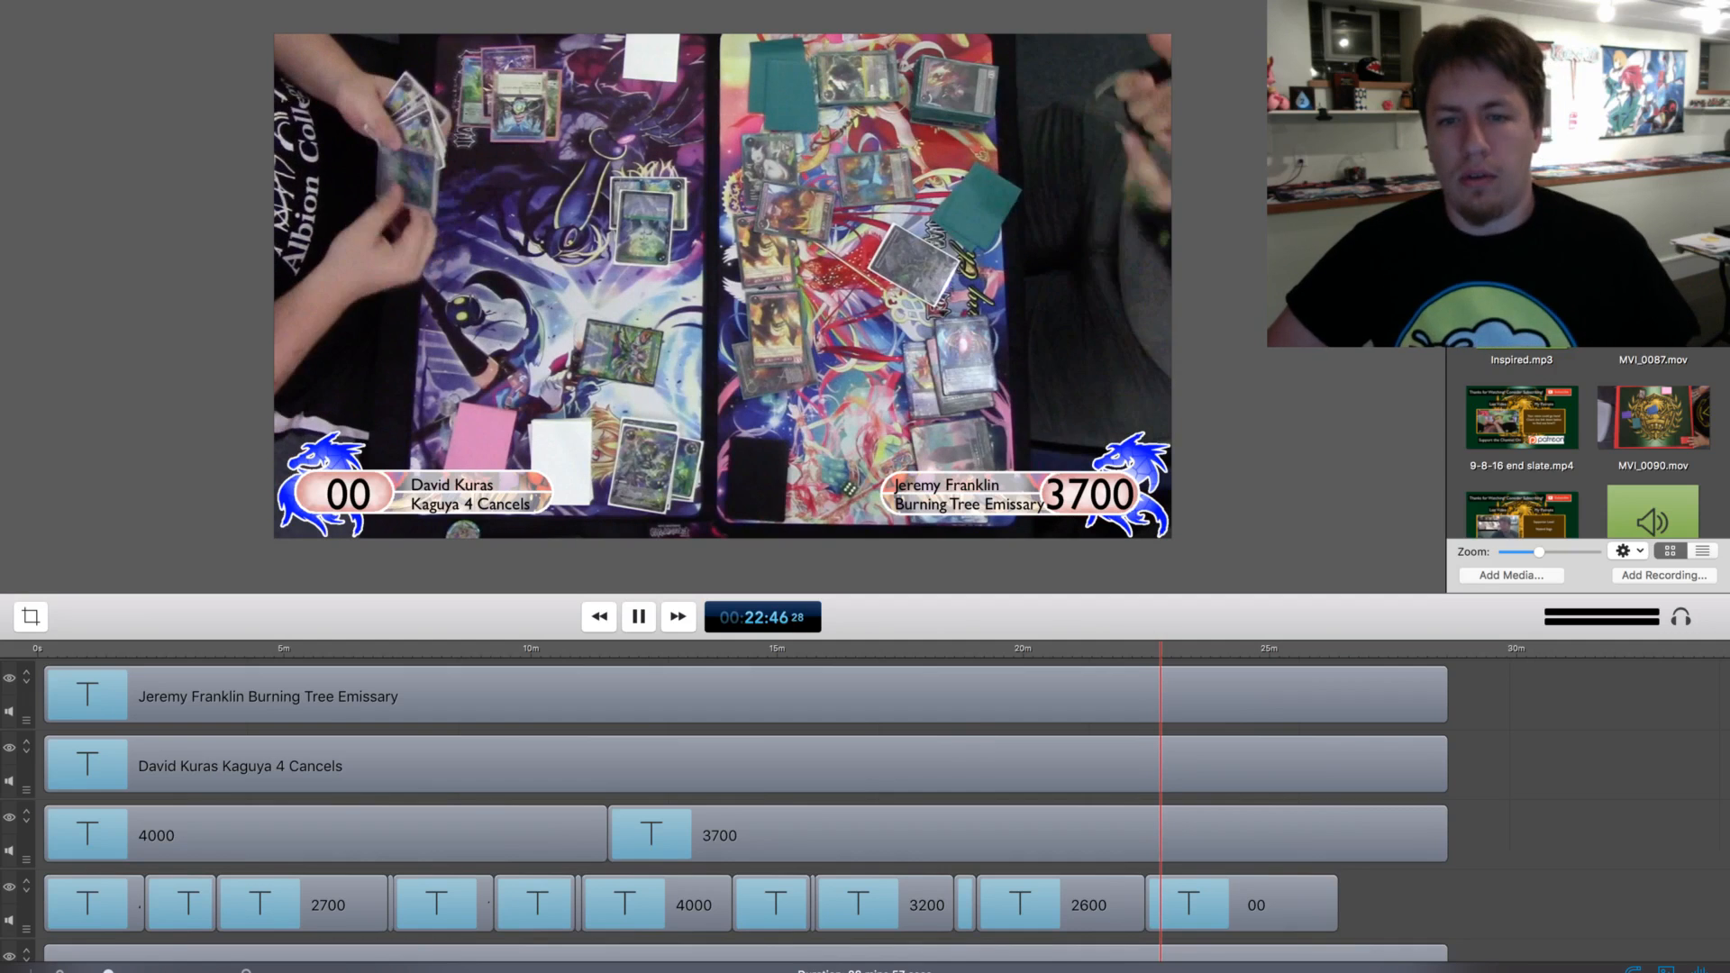
pyautogui.press('space')
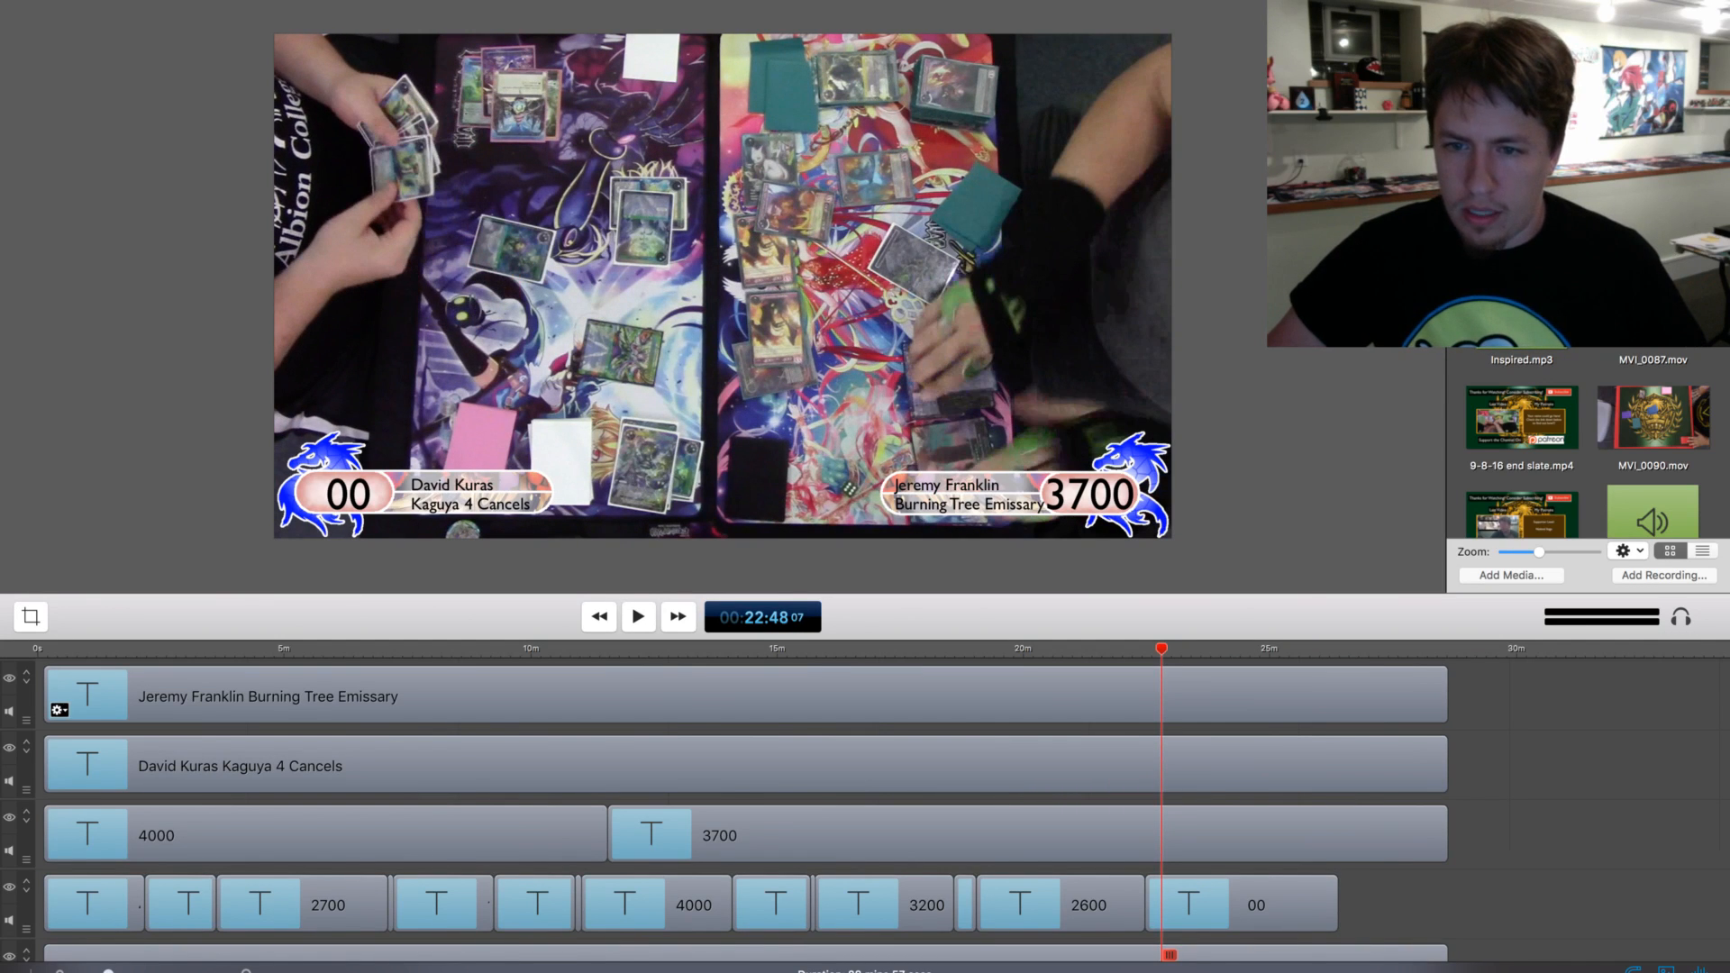
pyautogui.scroll(-3, 59, 711)
pyautogui.click(1212, 933)
pyautogui.keyDown('shift'); pyautogui.click(1212, 865); pyautogui.keyUp('shift')
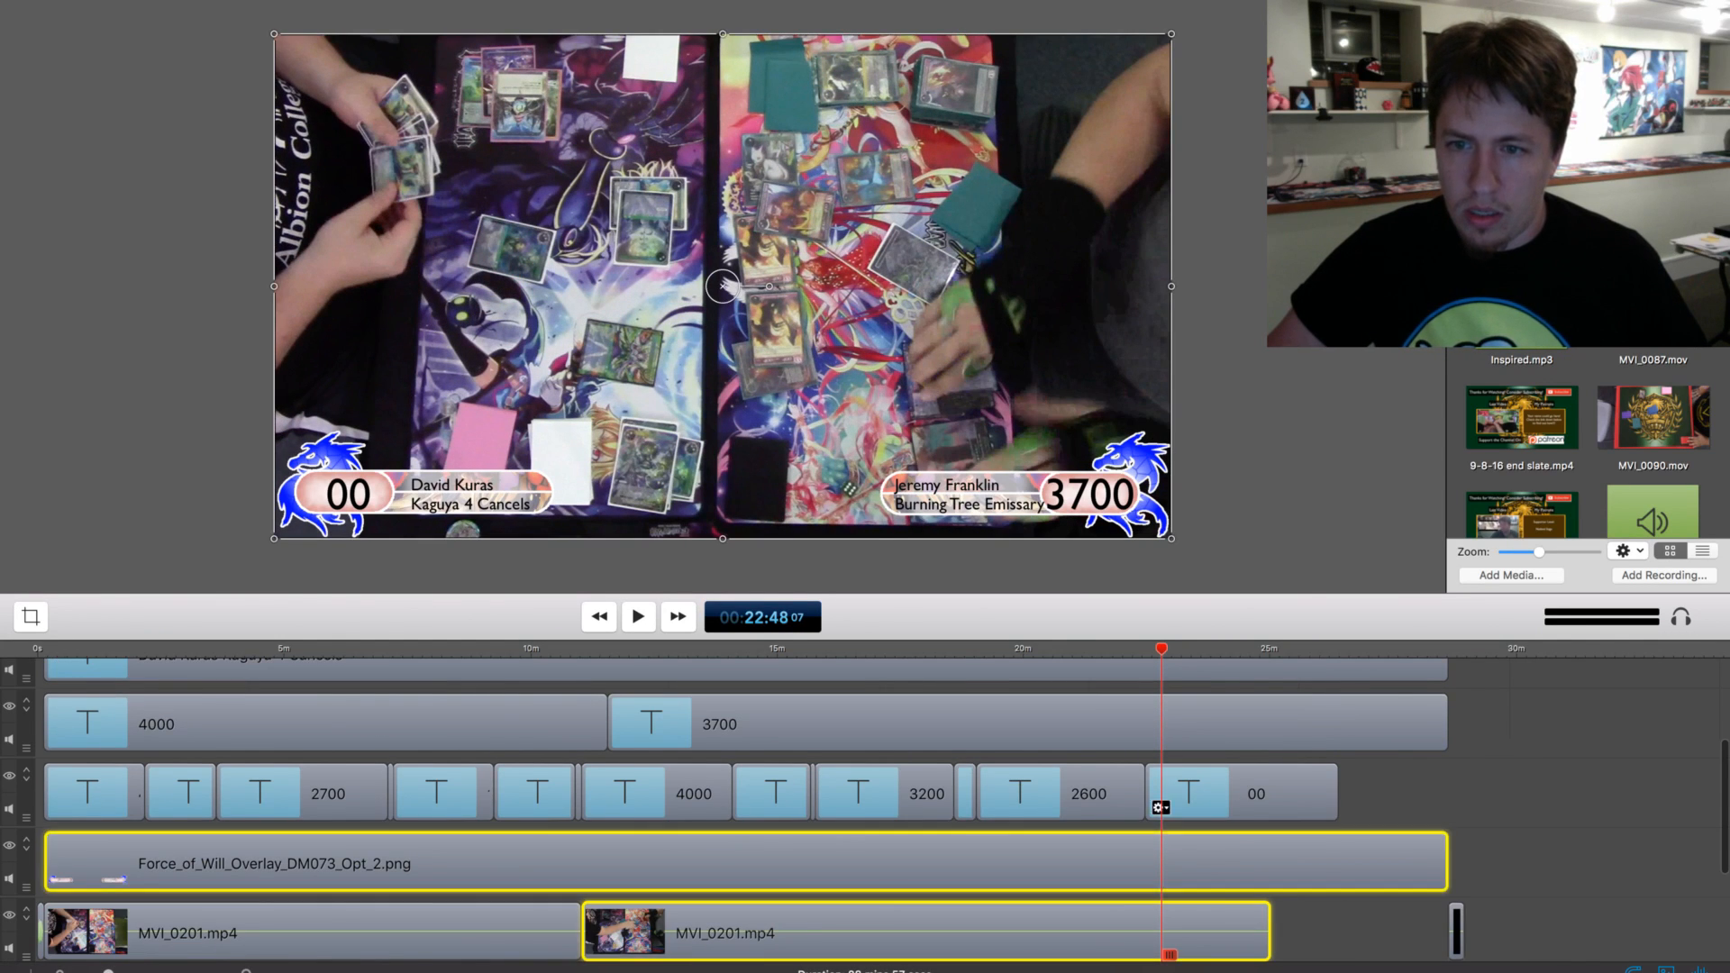
pyautogui.keyDown('shift'); pyautogui.click(1212, 795); pyautogui.keyUp('shift')
pyautogui.scroll(2, 1212, 793)
pyautogui.keyDown('shift'); pyautogui.click(1211, 781); pyautogui.keyUp('shift')
pyautogui.scroll(2, 1212, 781)
pyautogui.keyDown('shift'); pyautogui.click(1212, 775); pyautogui.keyUp('shift')
pyautogui.keyDown('shift'); pyautogui.click(1212, 708); pyautogui.keyUp('shift')
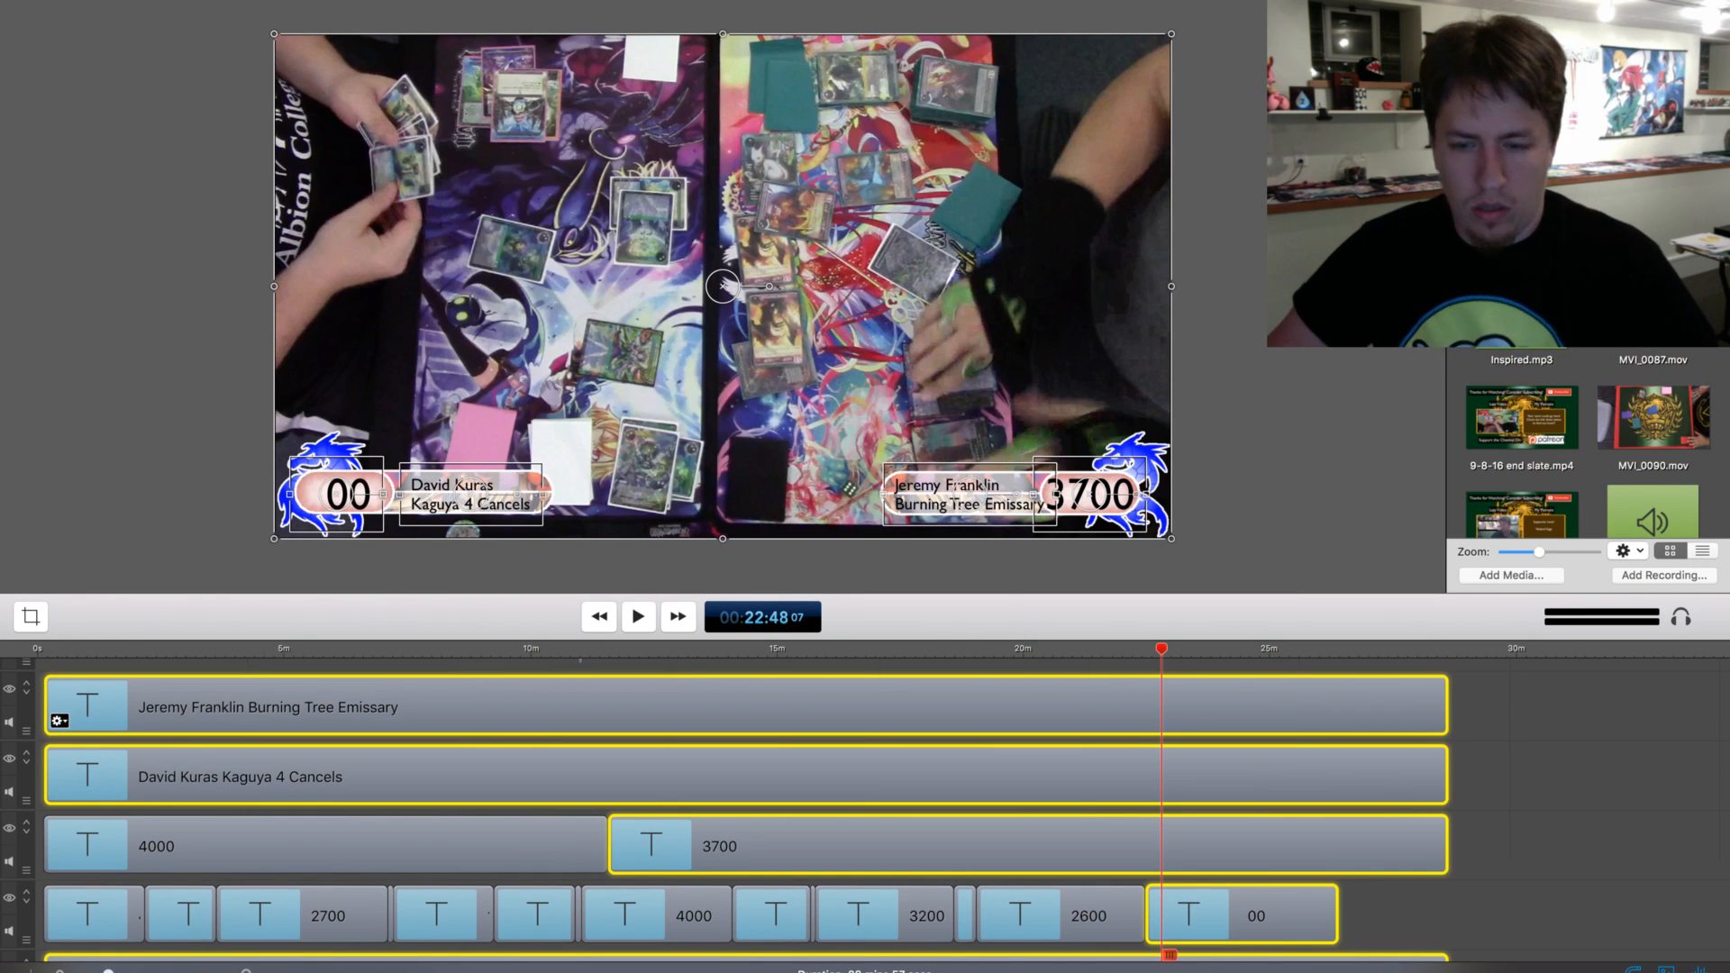
pyautogui.press('t')
pyautogui.scroll(-5, 747, 810)
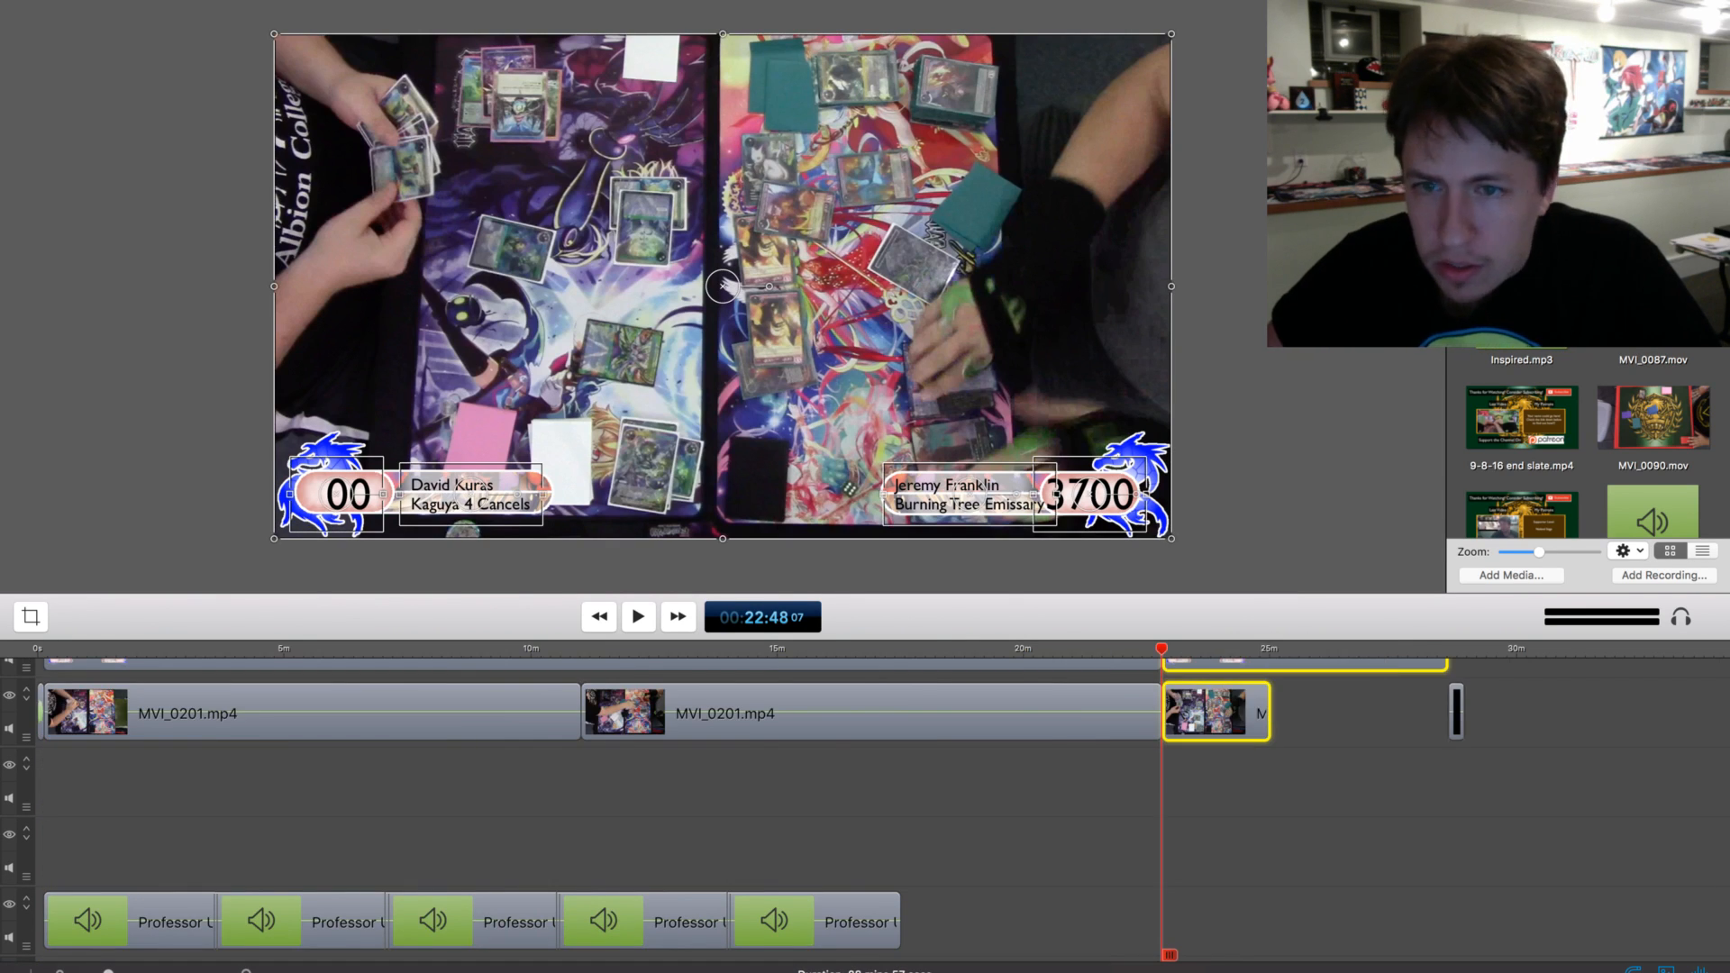
pyautogui.press('Delete')
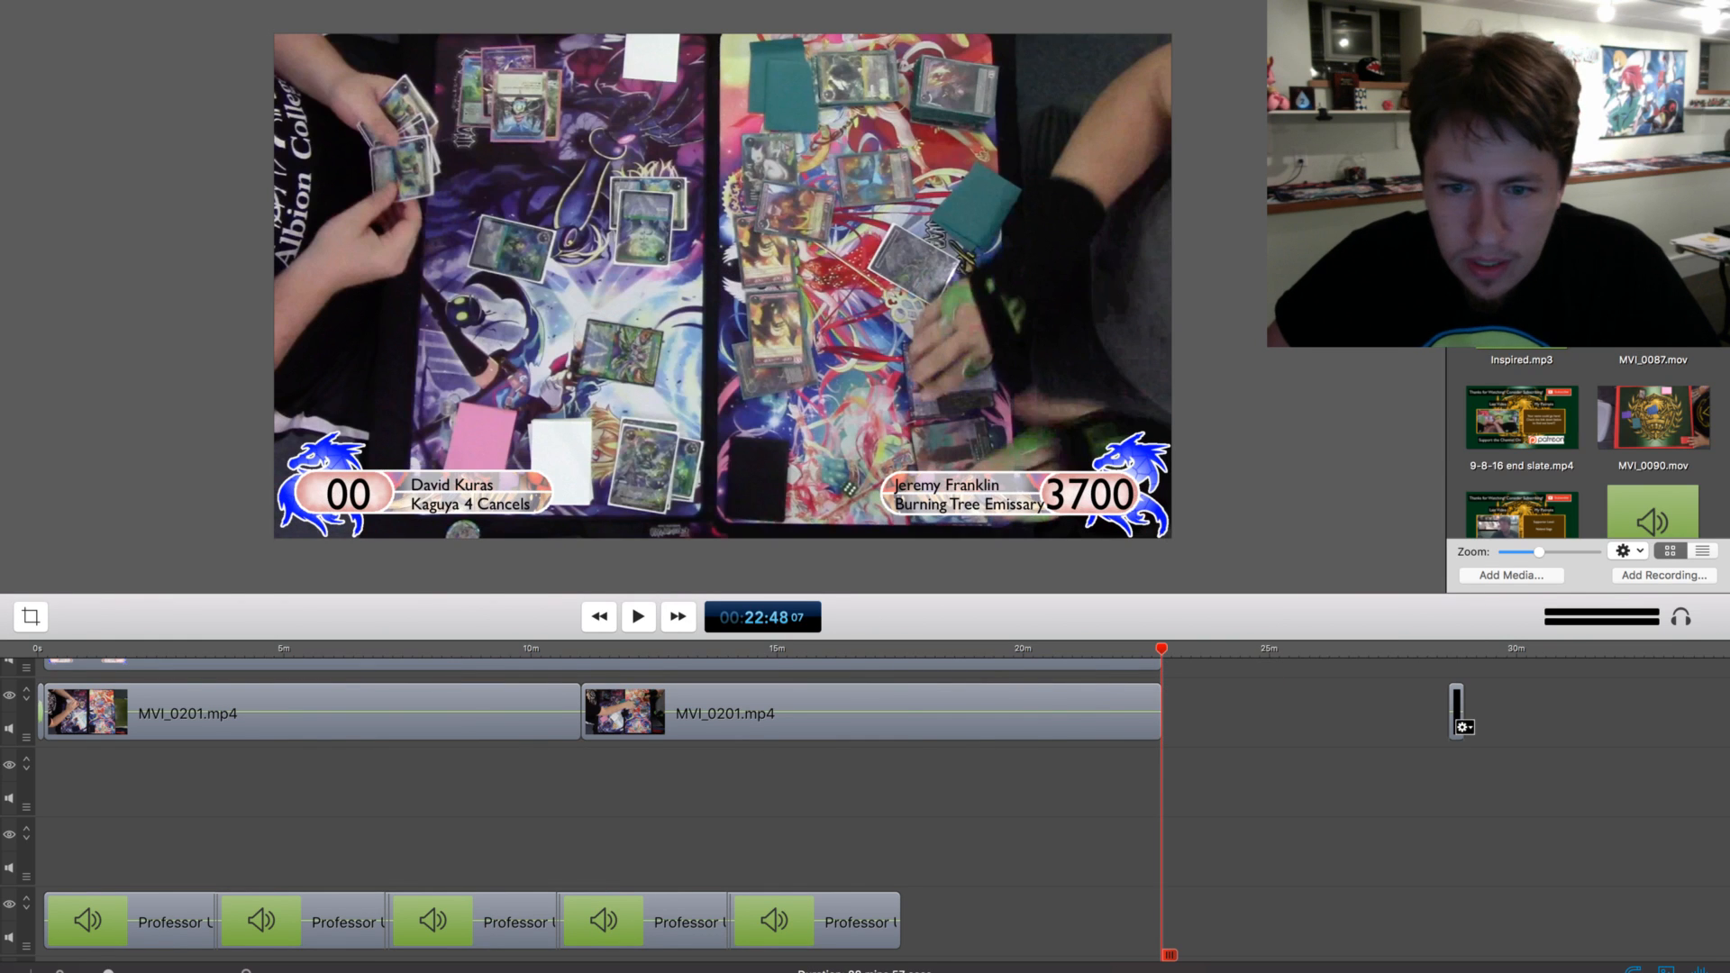
# Move the black end clip directly behind the trimmed match video at about 22:48
pyautogui.moveTo(1460, 716); pyautogui.dragTo(1175, 716)
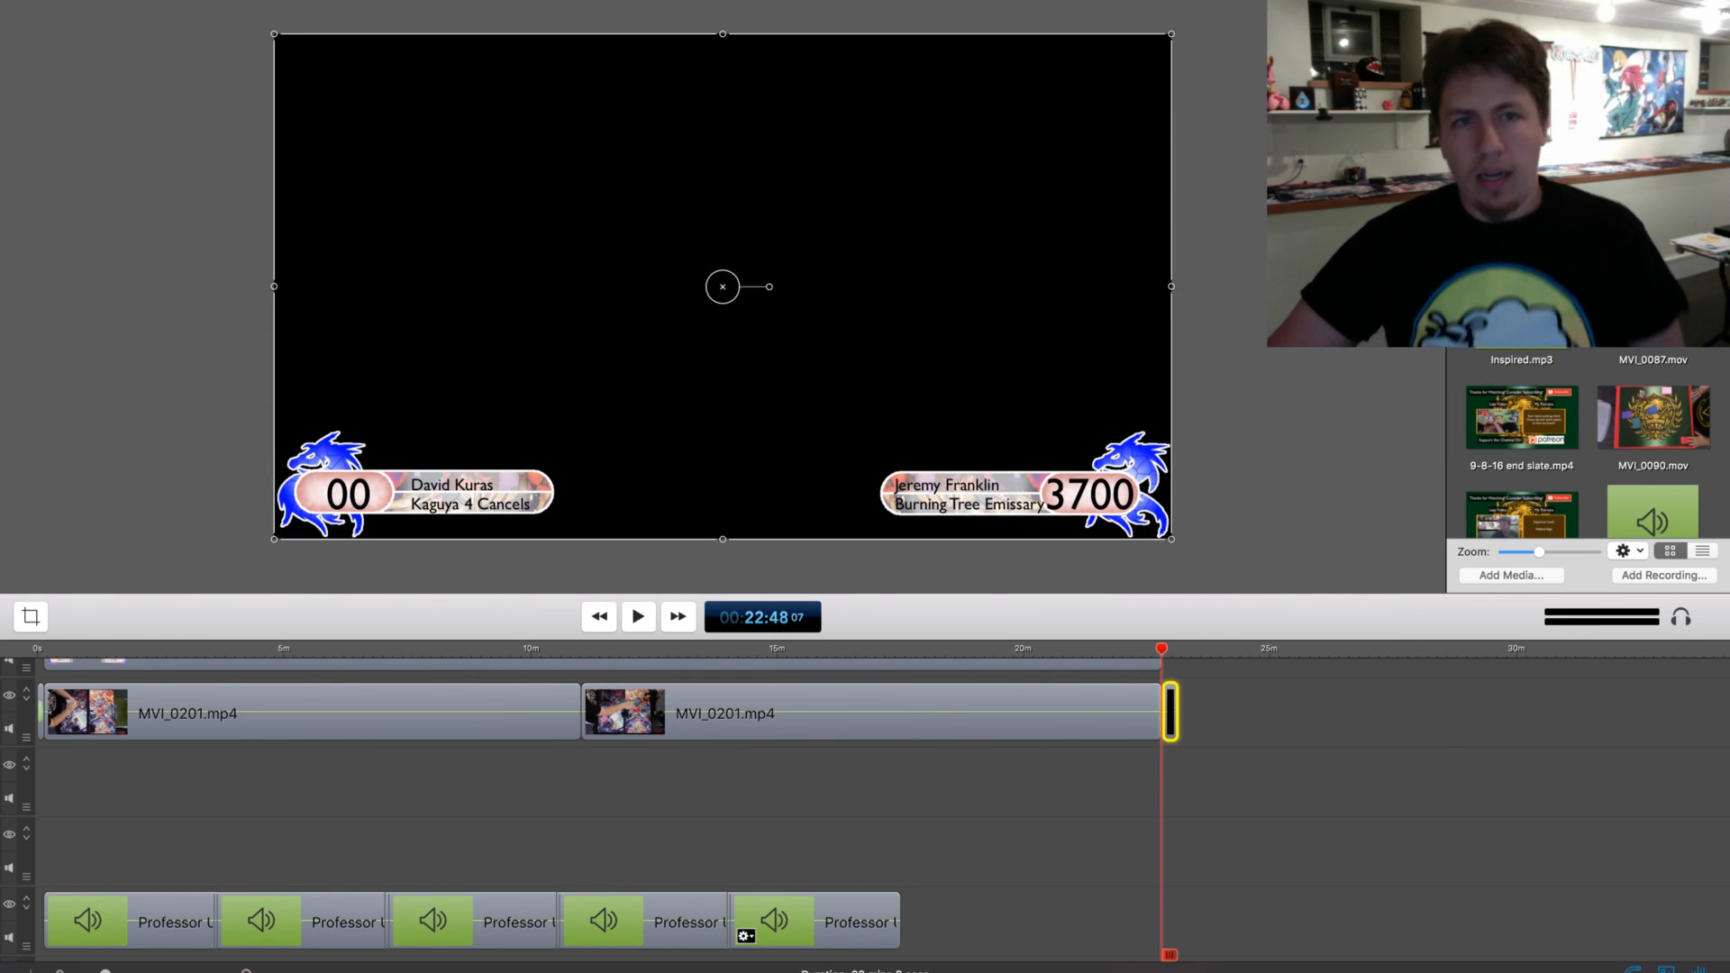
pyautogui.click(978, 830)
pyautogui.moveTo(979, 830); pyautogui.dragTo(874, 822)
pyautogui.scroll(5, 873, 822)
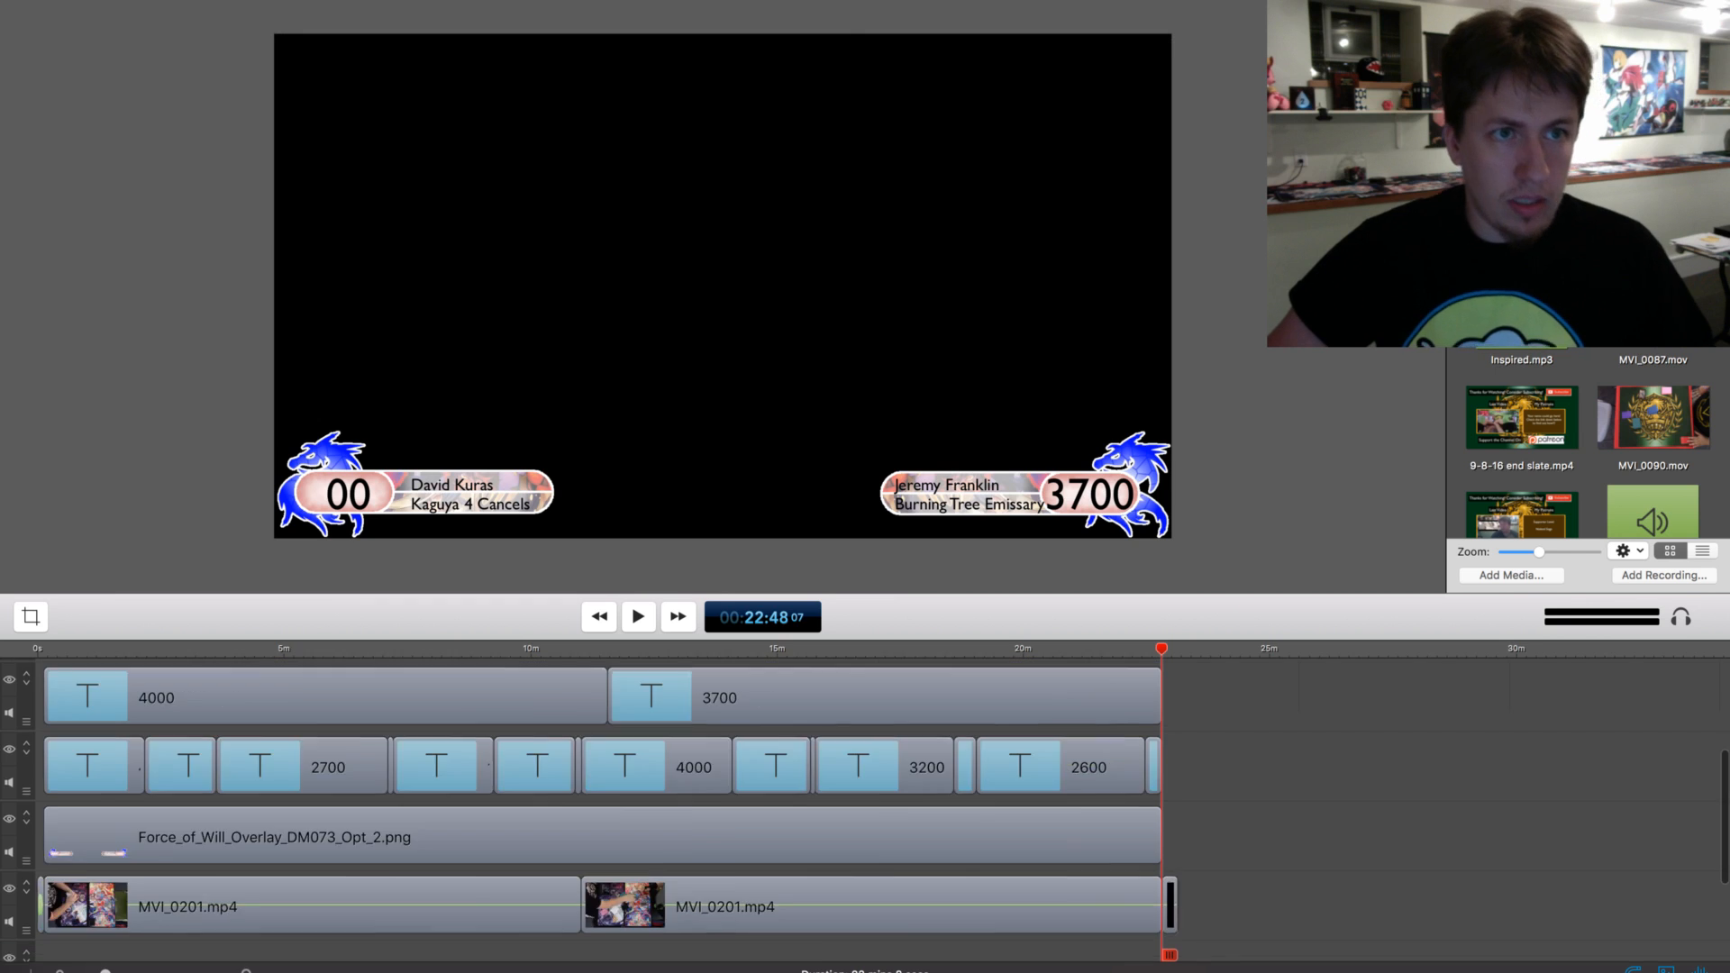
pyautogui.scroll(5, 580, 757)
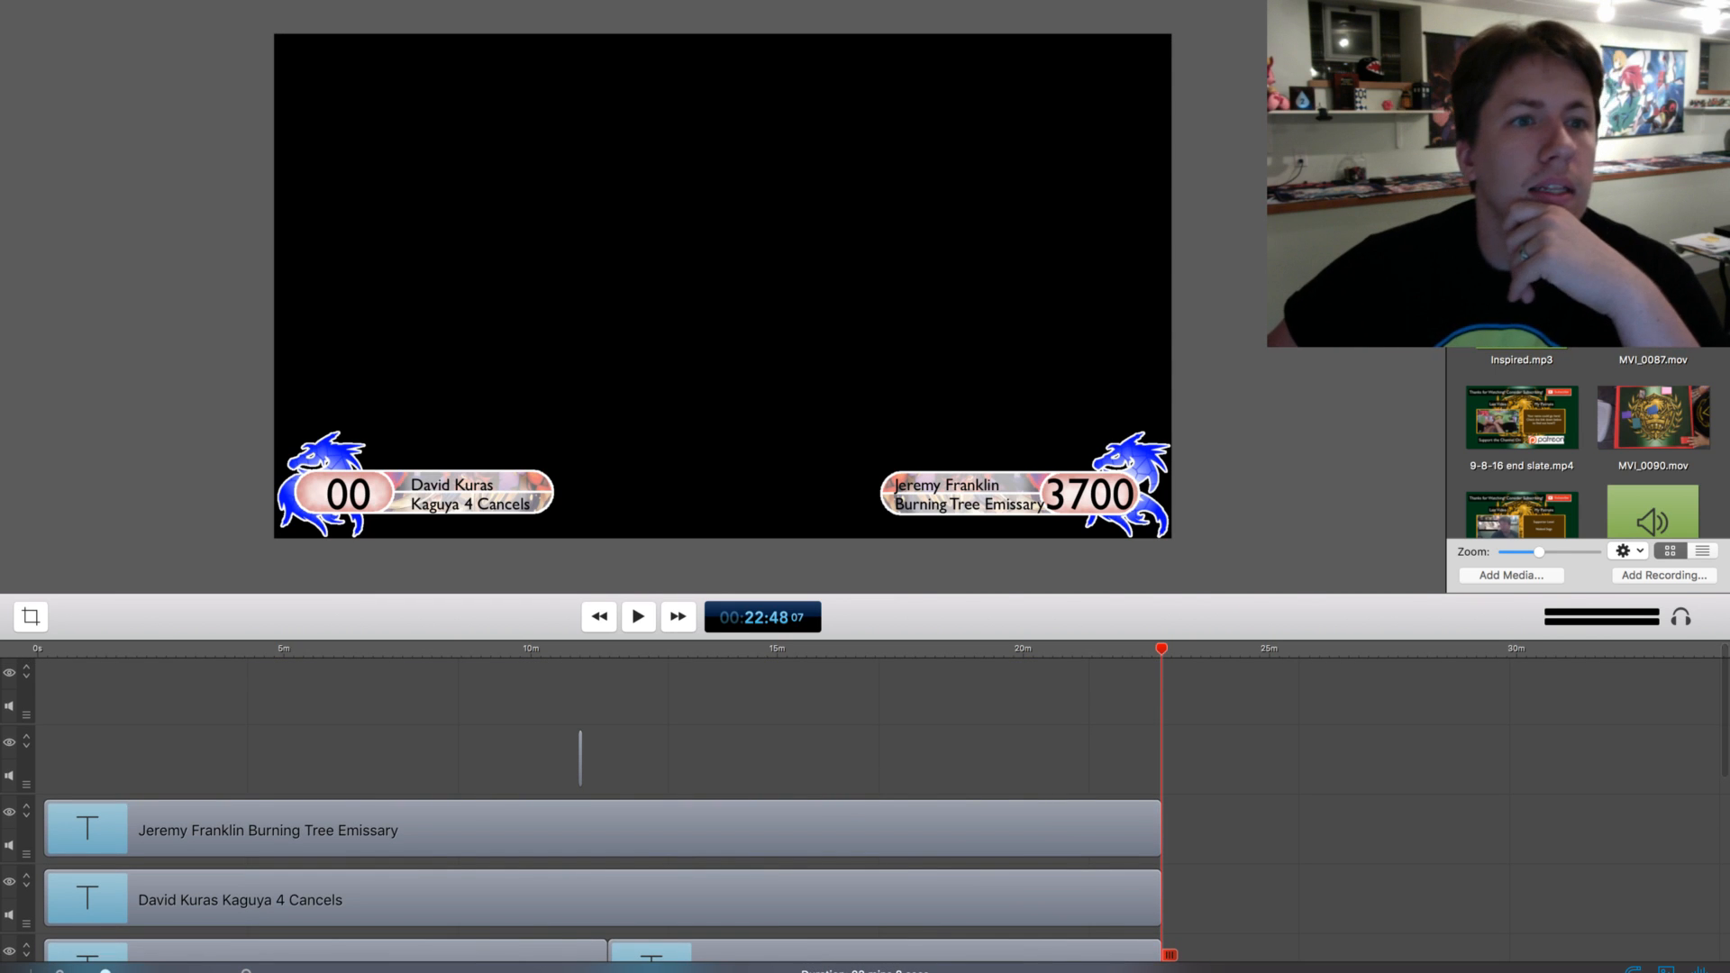
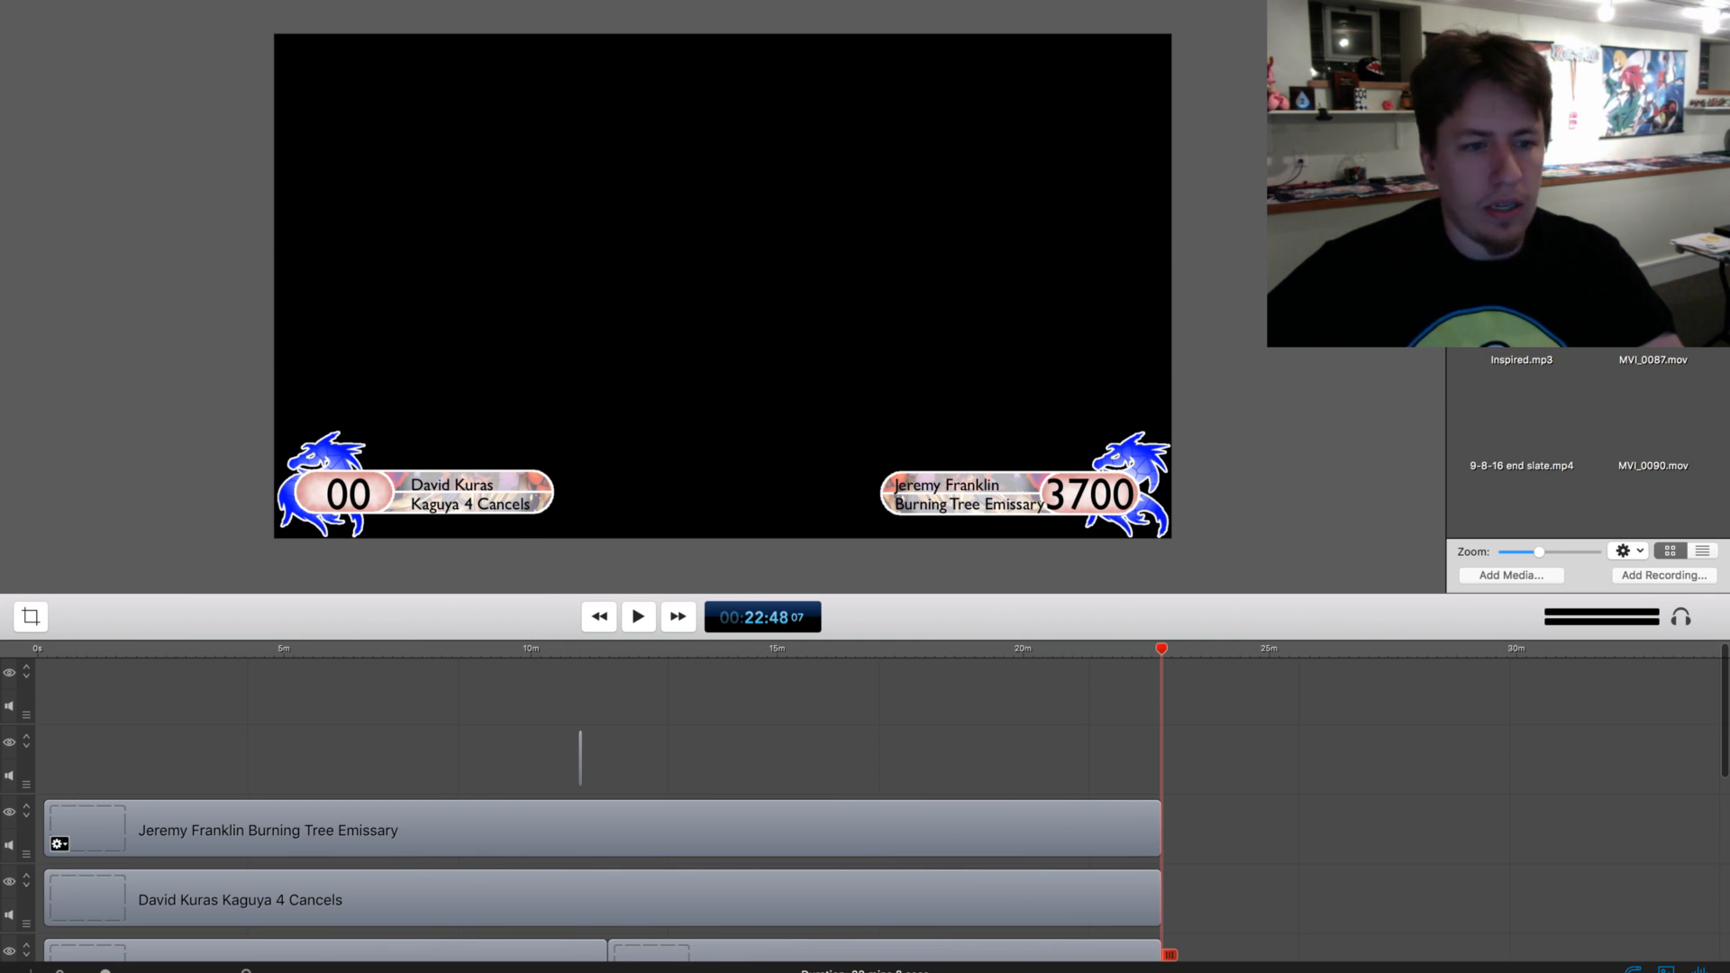
# Add an ending transition to the match video, overlay, name and life total clips where they end at about 22:48
pyautogui.scroll(-3, 865, 811)
pyautogui.scroll(-6, 605, 775)
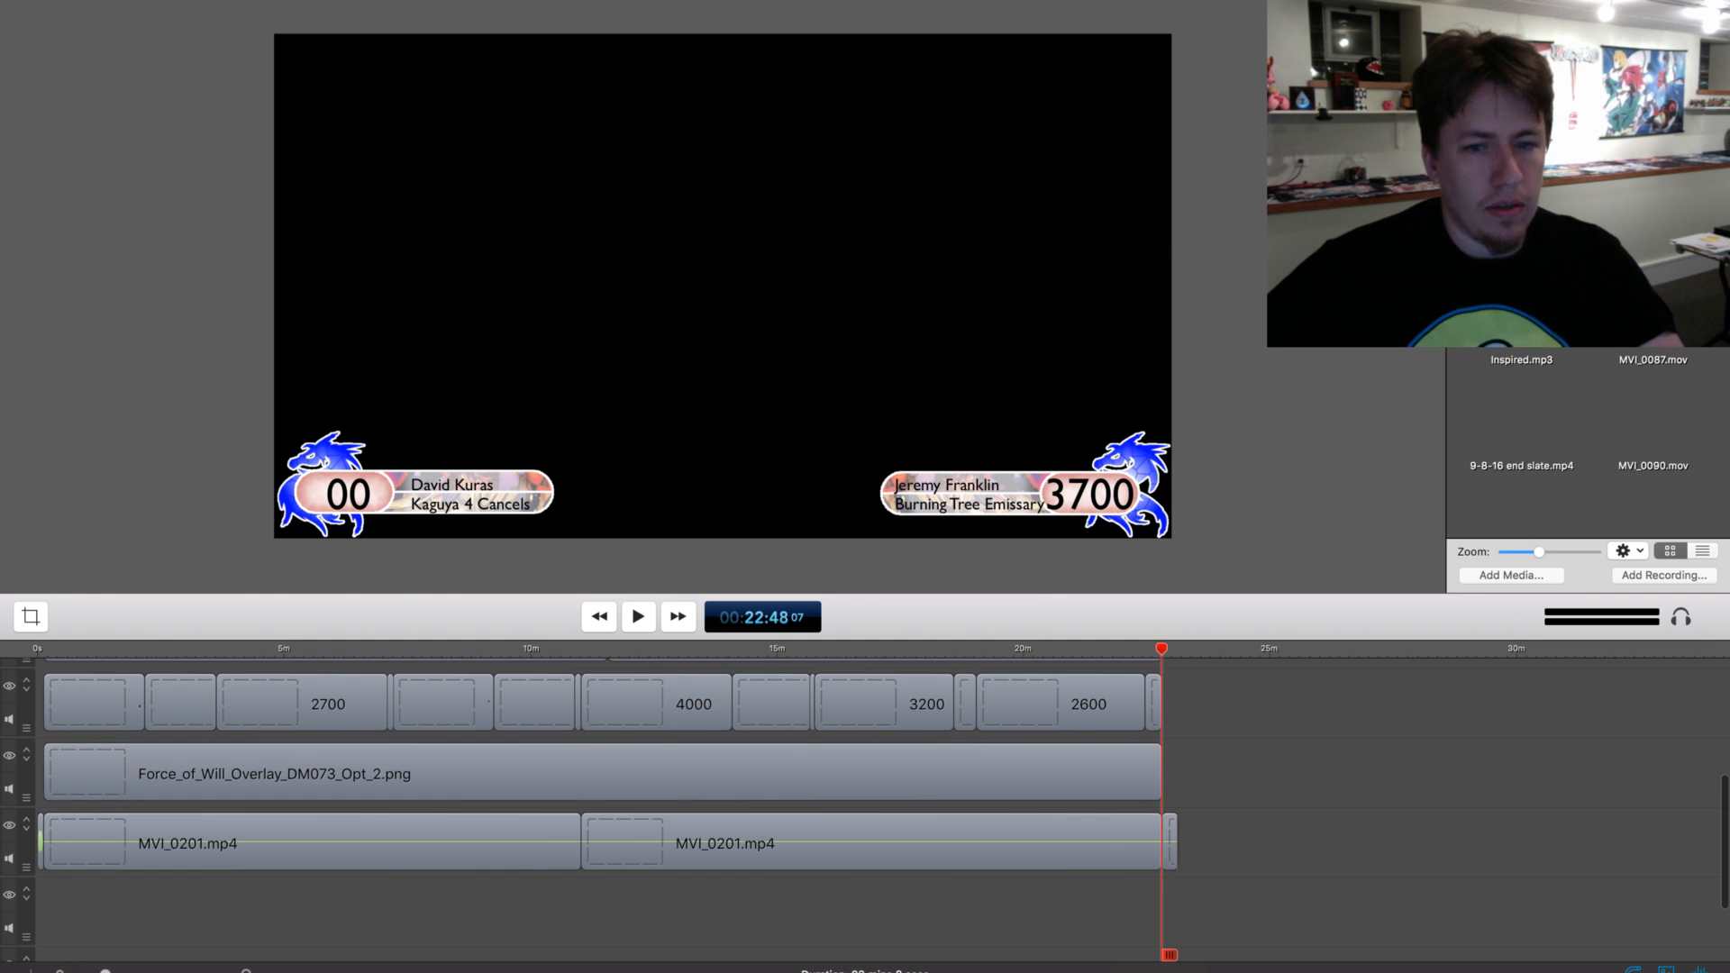
pyautogui.scroll(1, 865, 811)
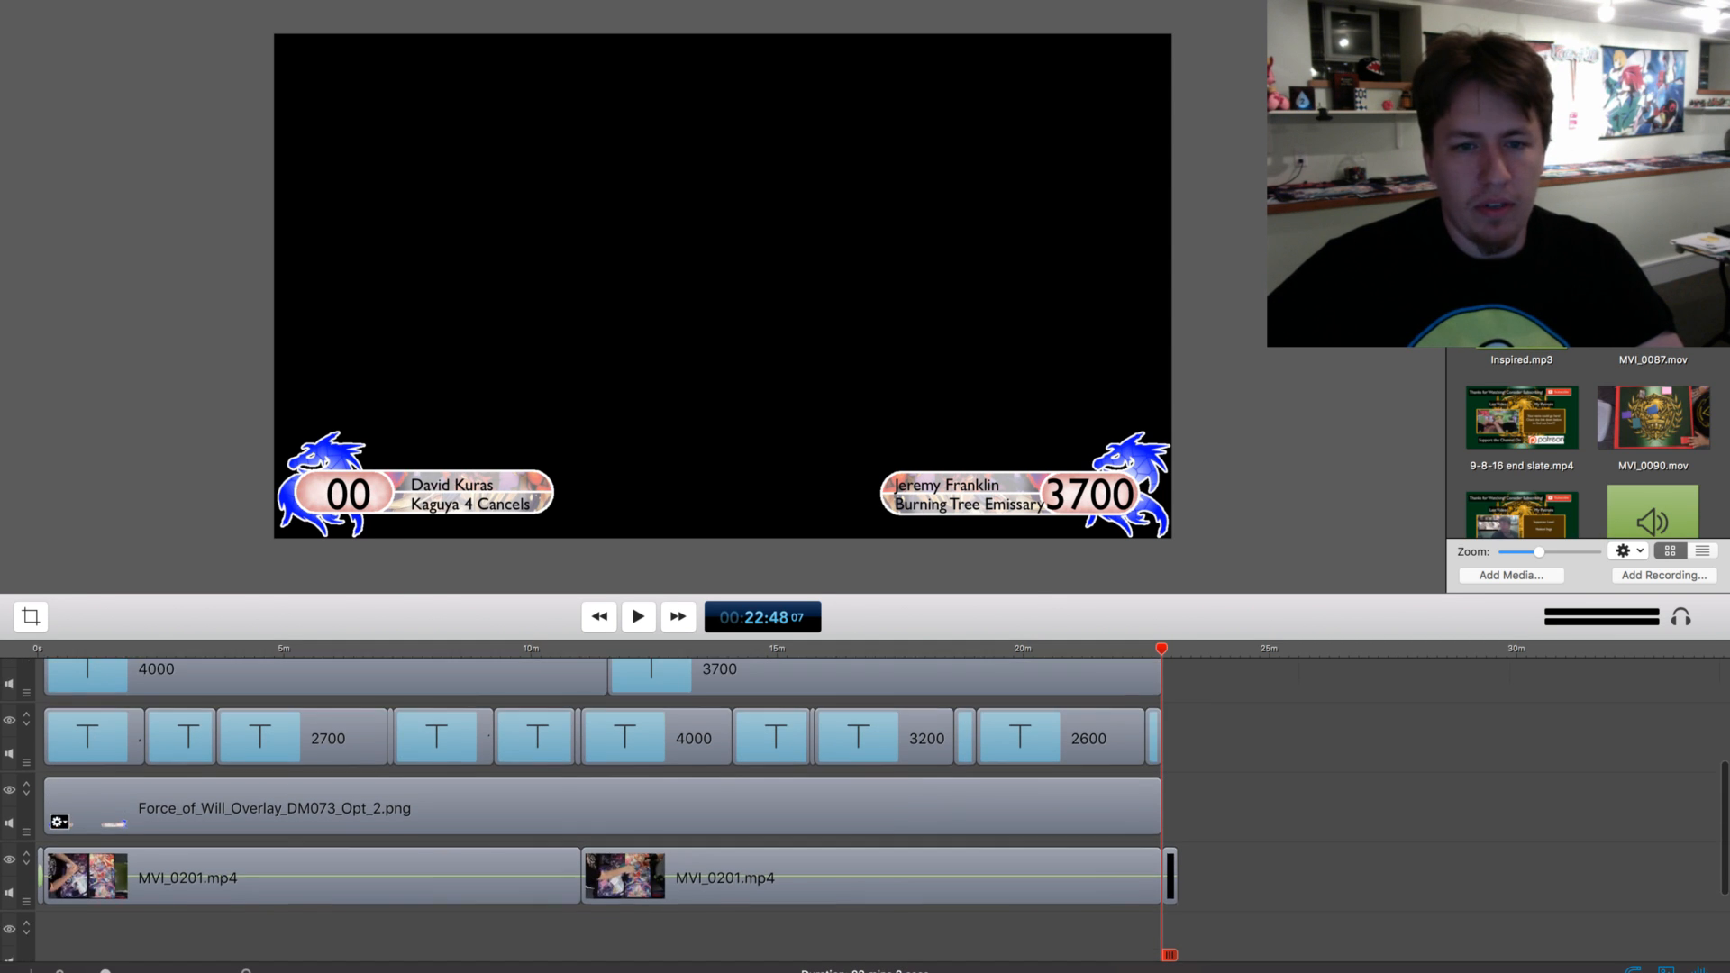
pyautogui.scroll(-5, 603, 810)
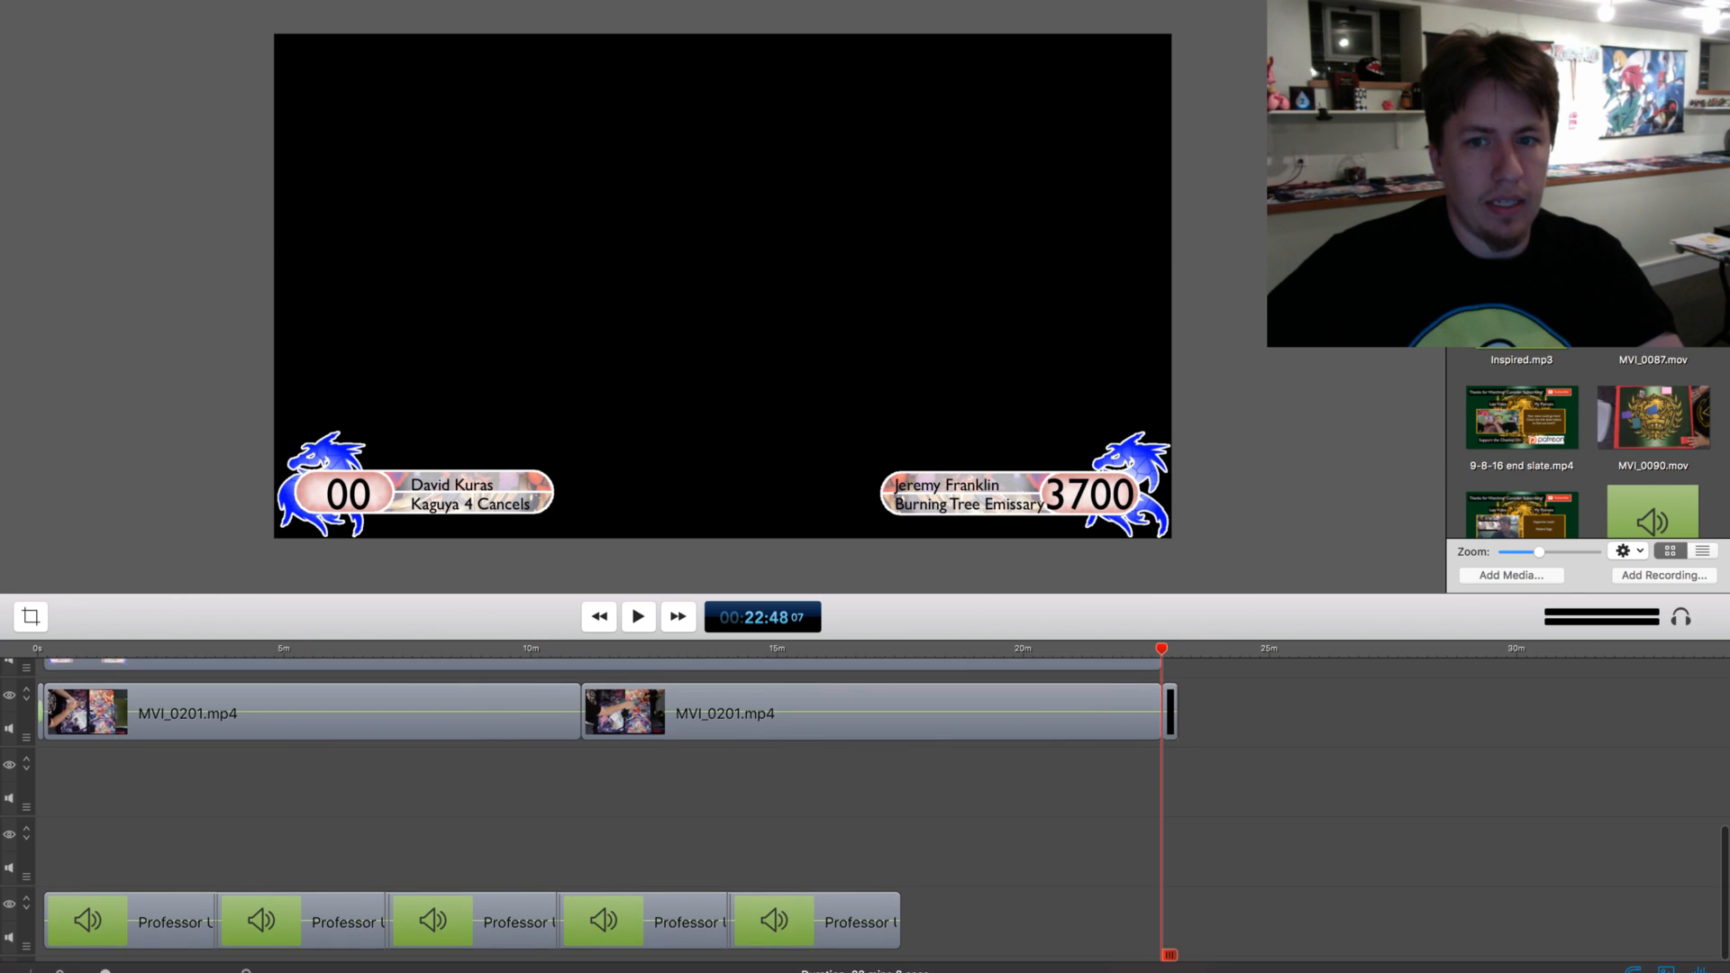
pyautogui.scroll(12, 767, 828)
pyautogui.scroll(-1, 766, 829)
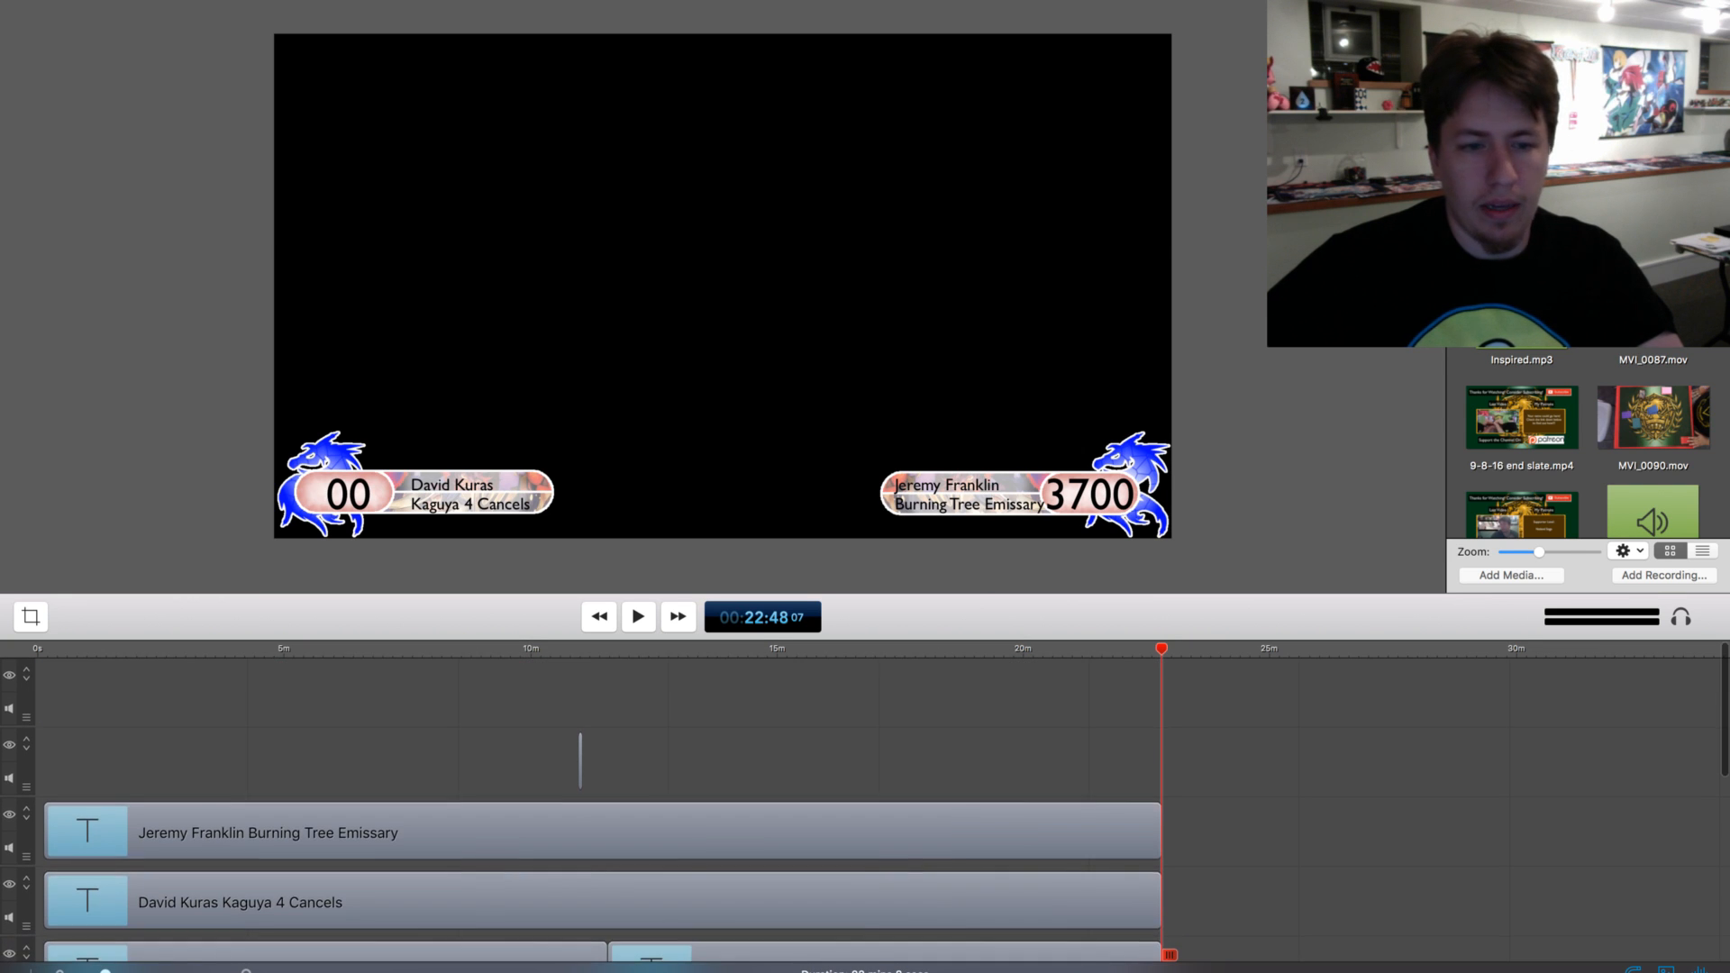
pyautogui.scroll(-10, 766, 829)
pyautogui.moveTo(106, 972); pyautogui.dragTo(177, 972)
pyautogui.click(578, 793)
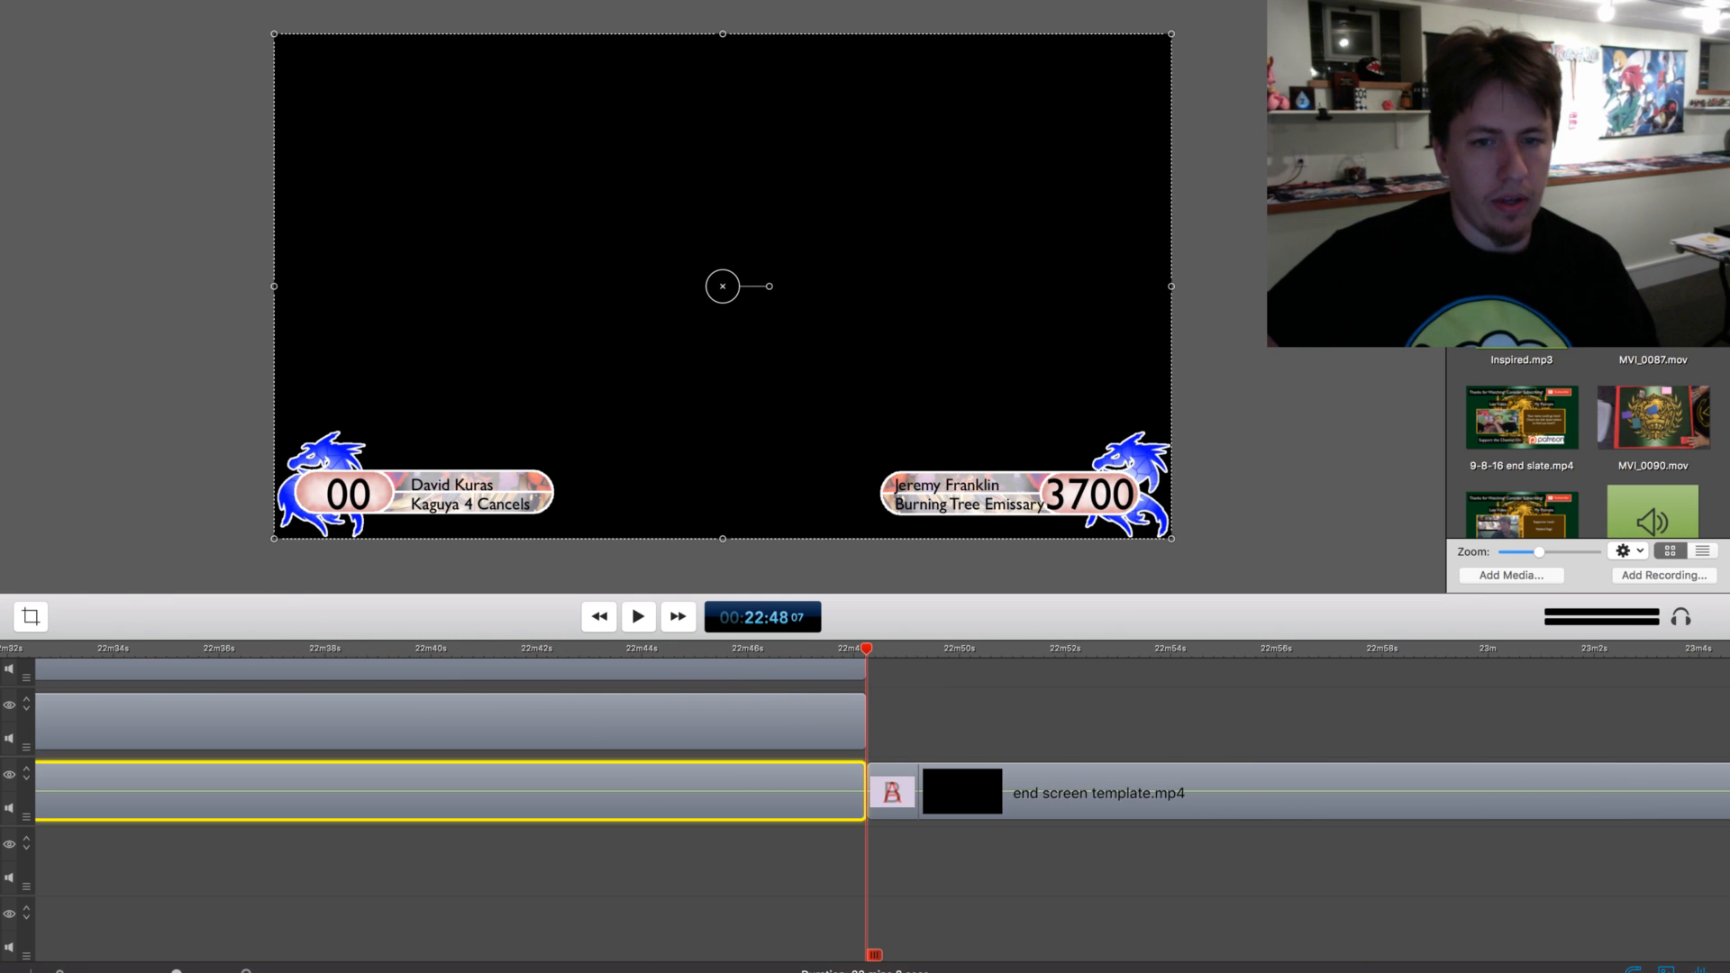
pyautogui.scroll(4, 576, 794)
pyautogui.hscroll(2, 576, 794)
pyautogui.scroll(2, 576, 846)
pyautogui.hscroll(2, 577, 848)
pyautogui.keyDown('super'); pyautogui.click(577, 916); pyautogui.keyUp('super')
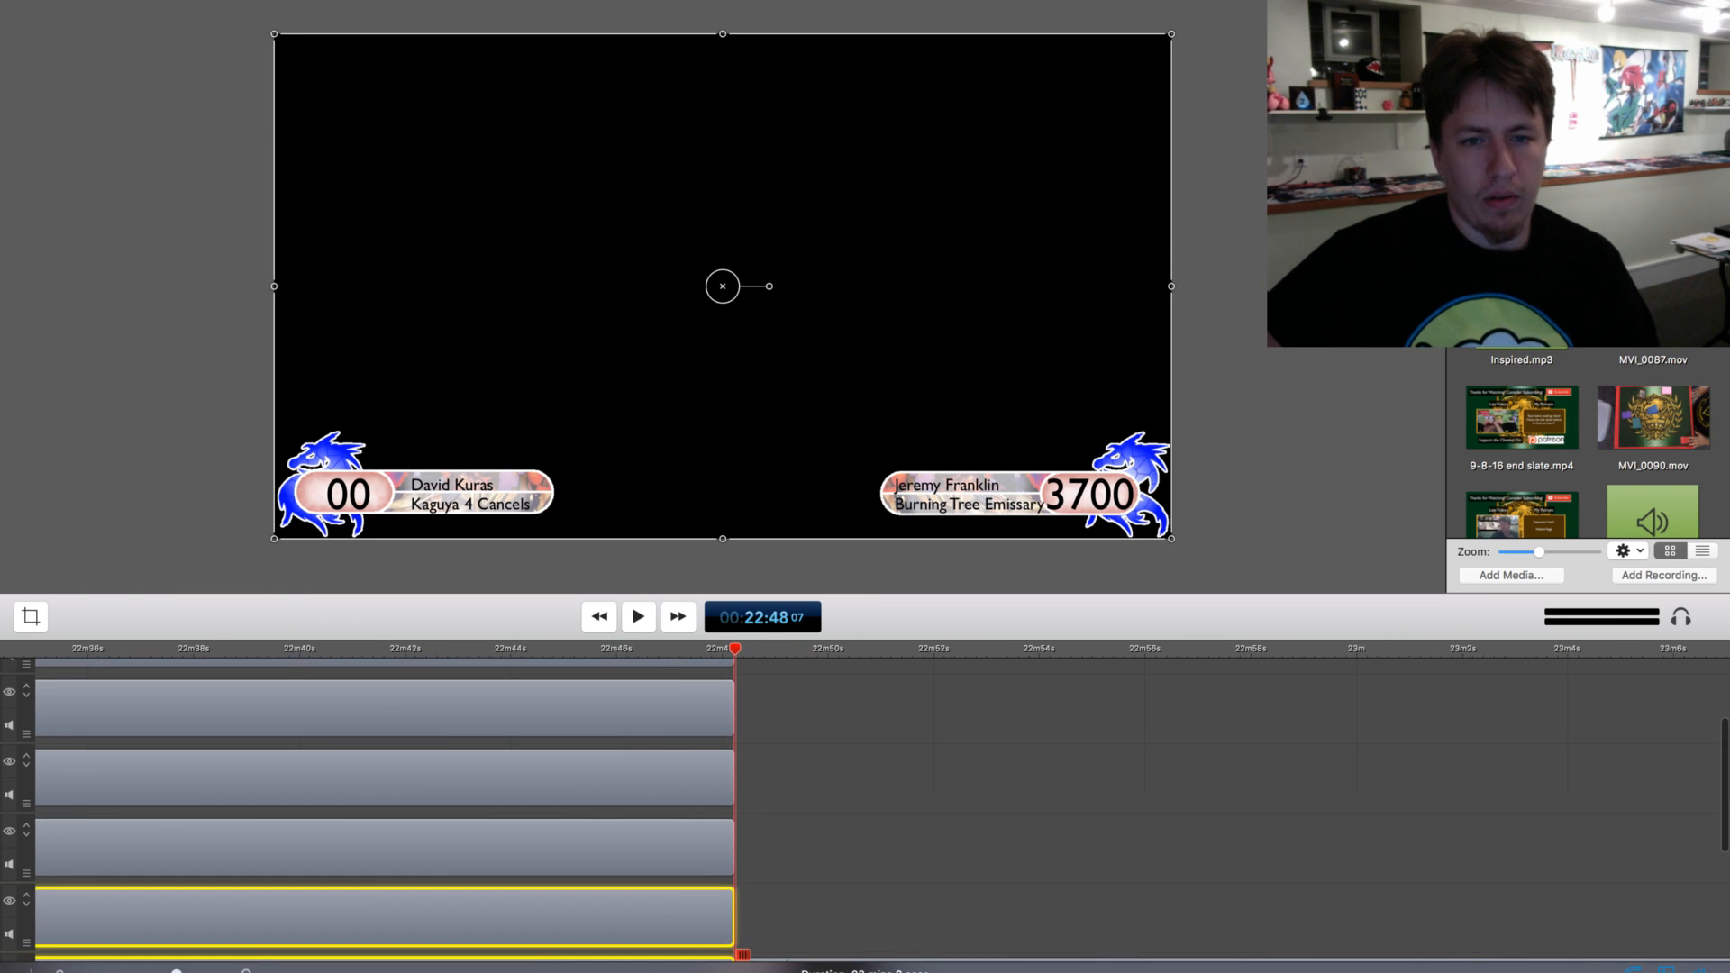
pyautogui.keyDown('super'); pyautogui.click(577, 848); pyautogui.keyUp('super')
pyautogui.keyDown('super'); pyautogui.click(578, 778); pyautogui.keyUp('super')
pyautogui.scroll(3, 577, 779)
pyautogui.keyDown('super'); pyautogui.click(578, 782); pyautogui.keyUp('super')
pyautogui.keyDown('super'); pyautogui.click(578, 713); pyautogui.keyUp('super')
pyautogui.scroll(3, 578, 713)
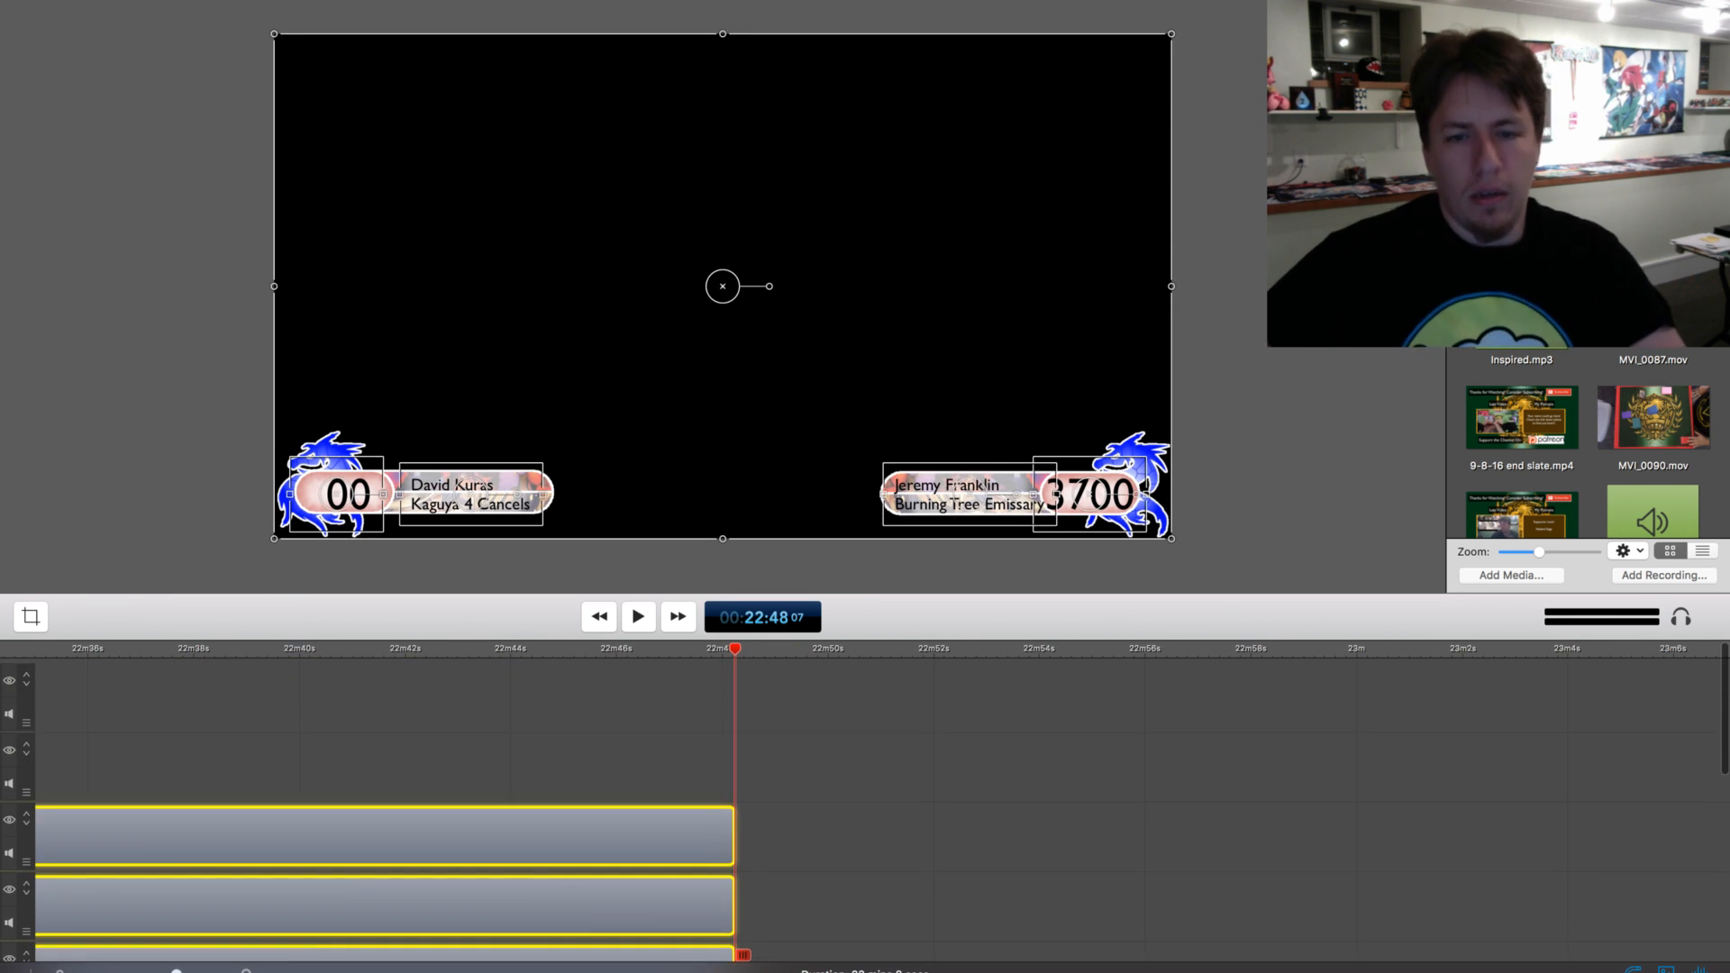
pyautogui.scroll(-1, 577, 714)
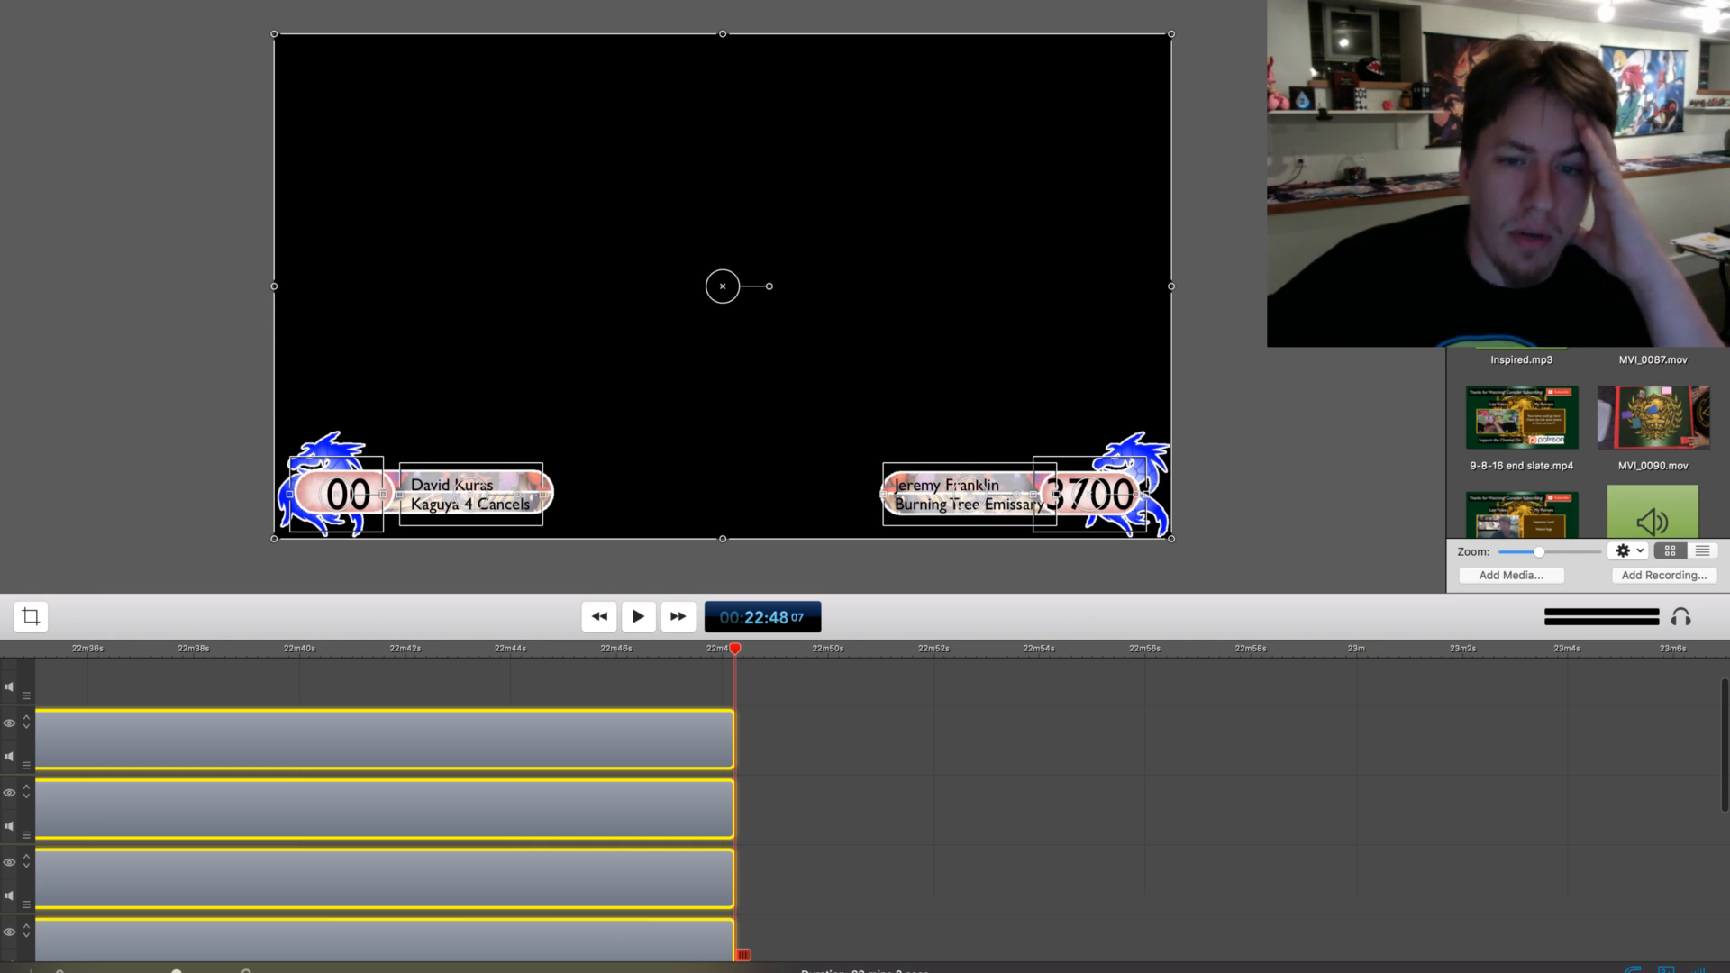
pyautogui.hscroll(1, 865, 810)
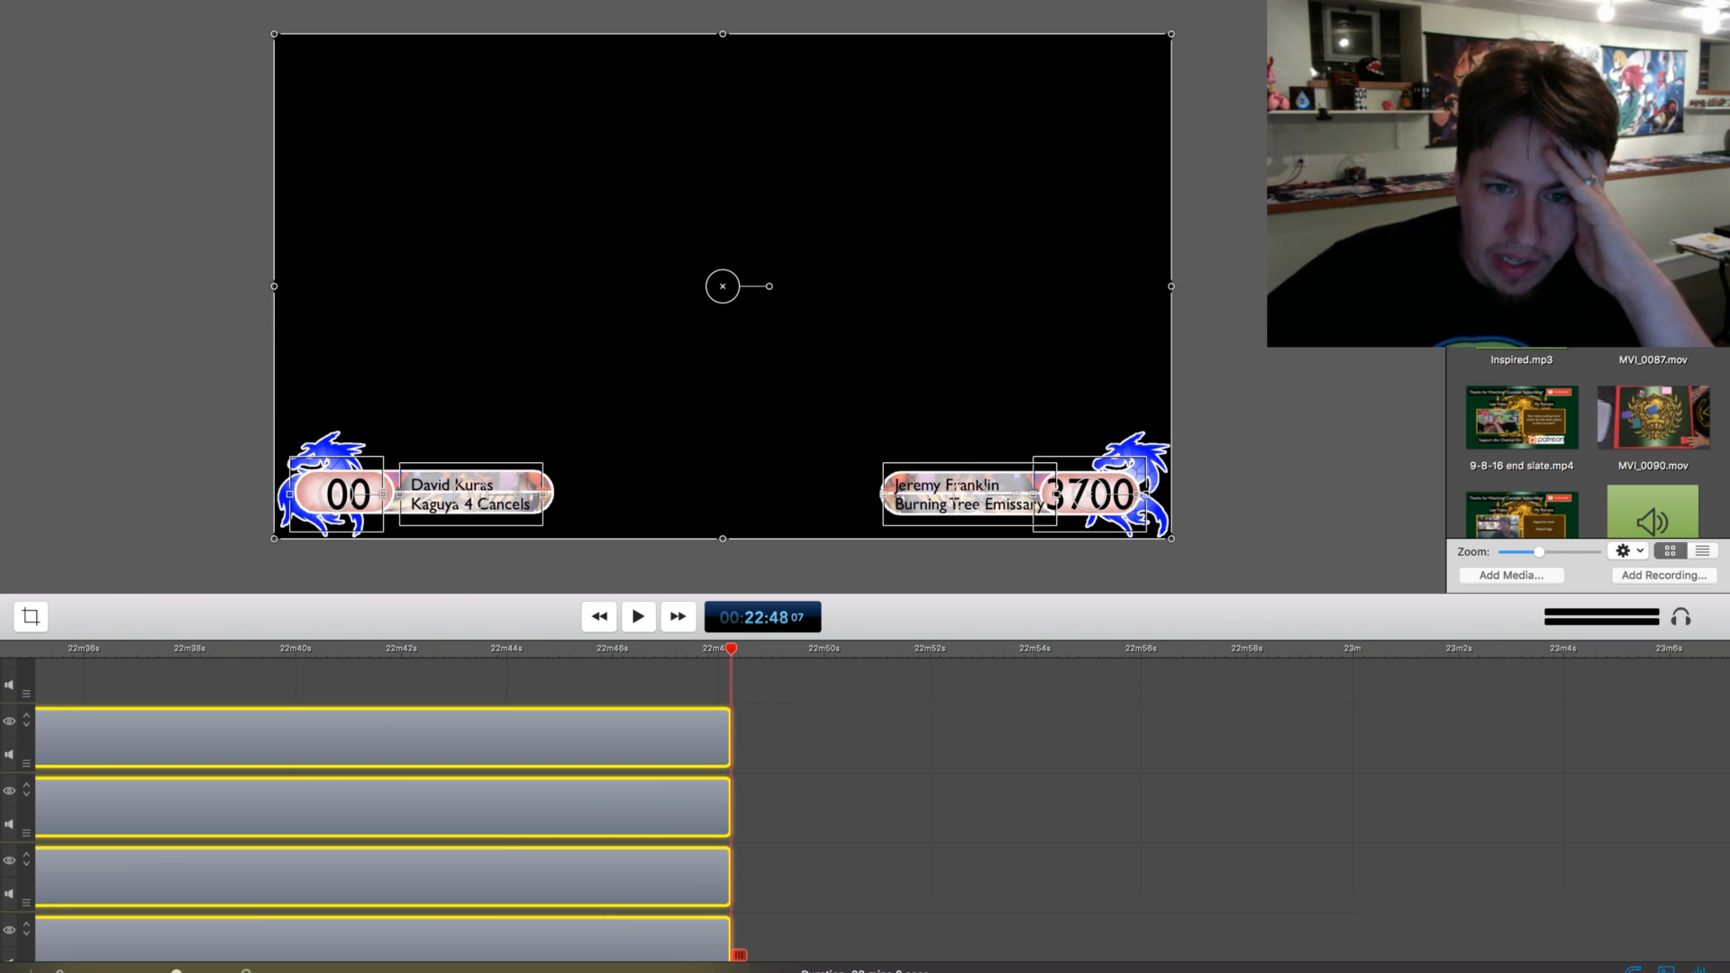
pyautogui.press('super+apostrophe')
# Play from about 22:46 to about 22:49 to check the transition from the match into the end screen
pyautogui.hotkey('shift', 'Left')
pyautogui.hotkey('shift', 'Left')
pyautogui.hotkey('shift', 'Left')
pyautogui.hotkey('shift', 'Left')
pyautogui.hotkey('shift', 'Left')
pyautogui.hotkey('shift', 'Left')
pyautogui.hotkey('shift', 'Left')
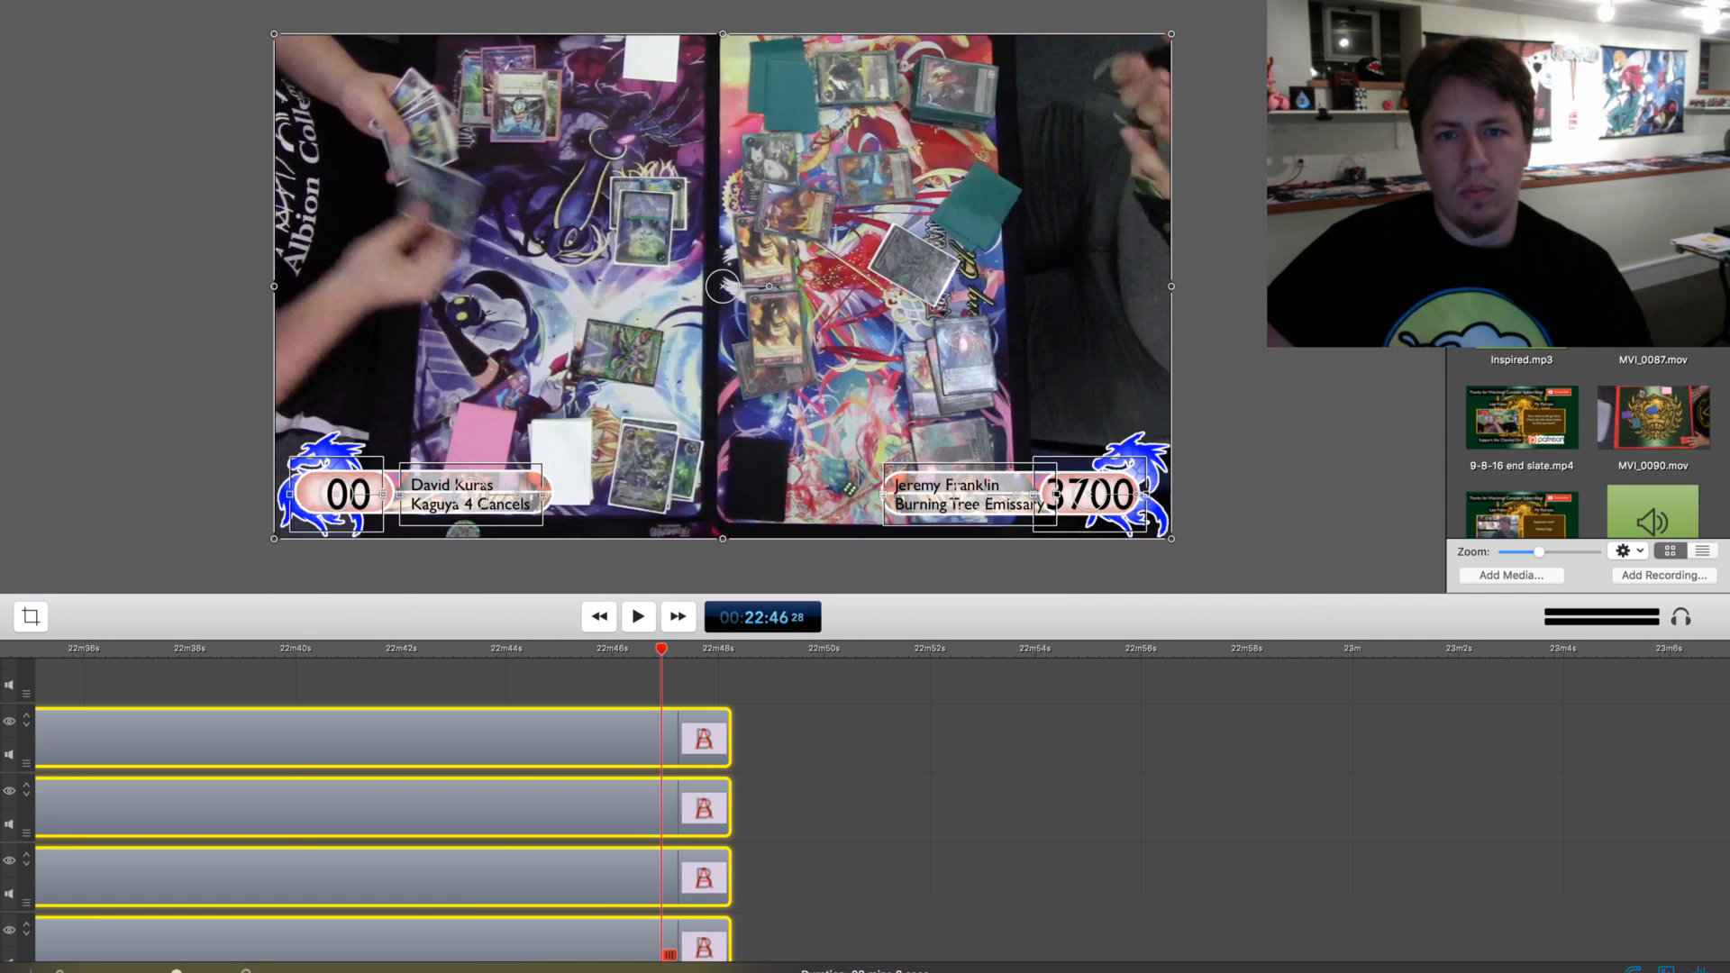
pyautogui.press('space')
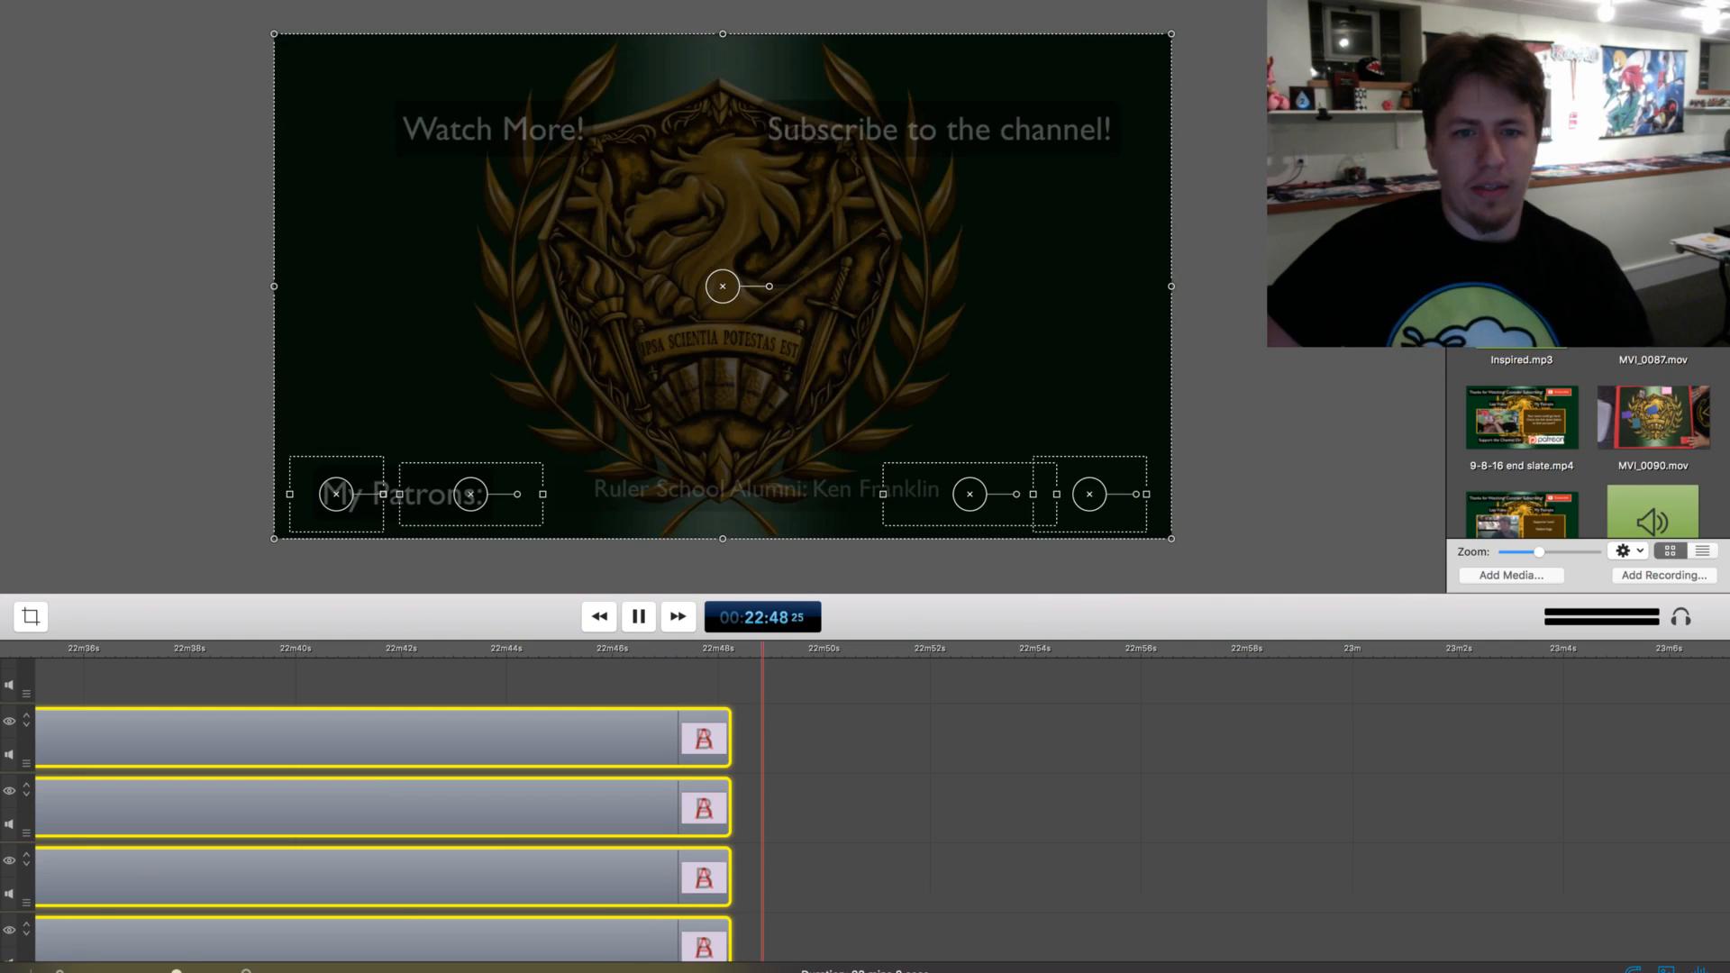
pyautogui.press('space')
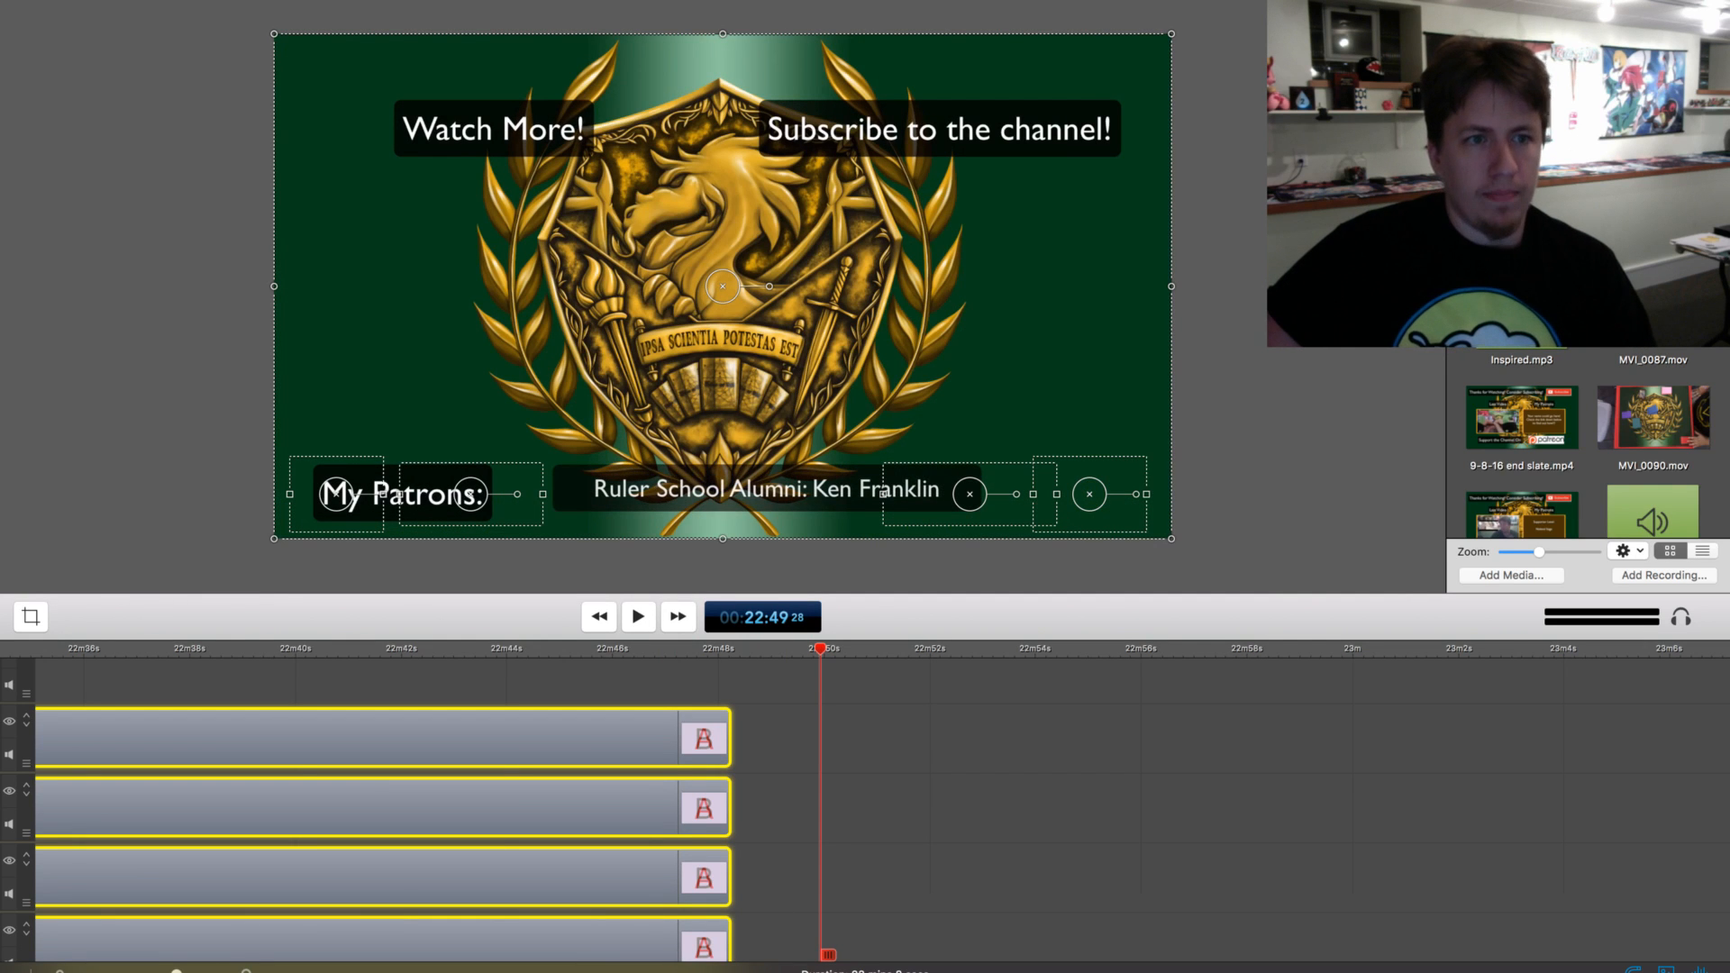